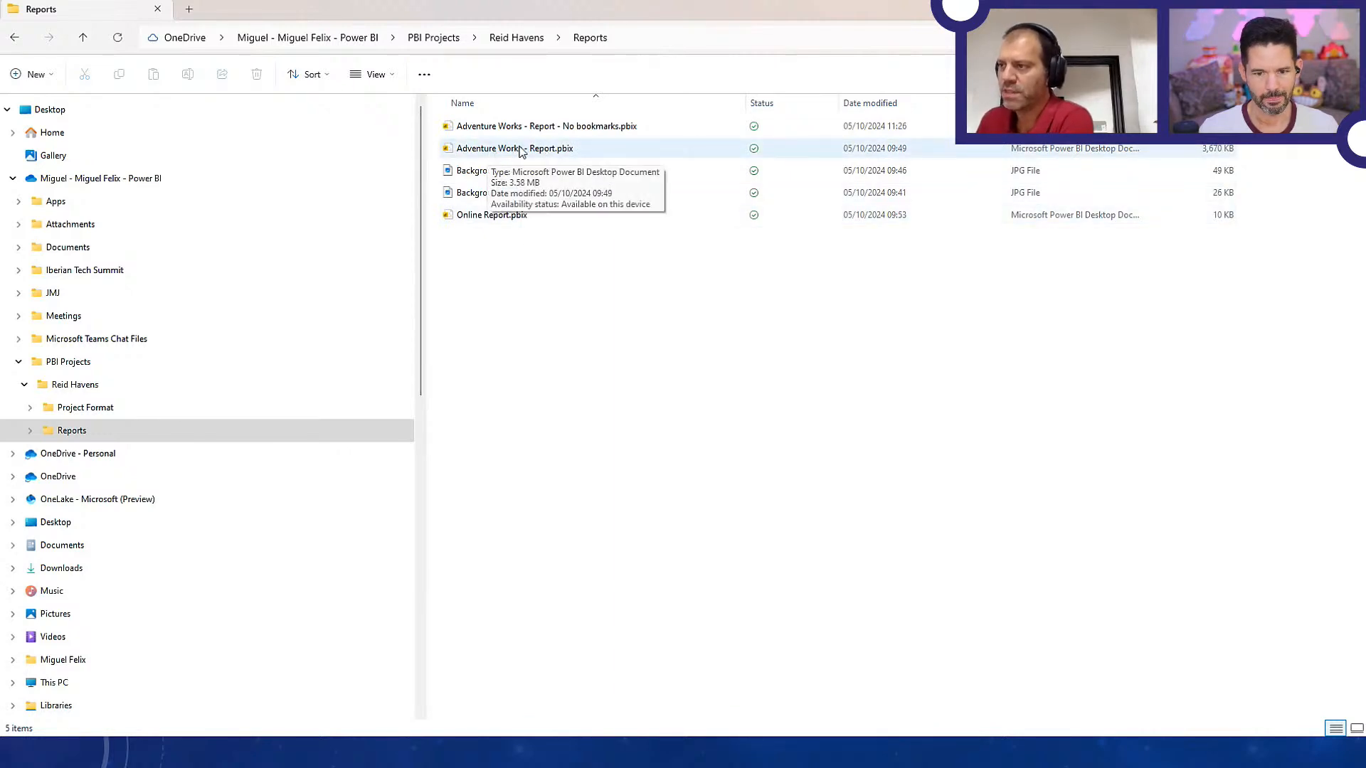
Open the Adventure Works - Report.pbix report and look through its pages from Page 1 to Page 13 without deleting any
double_click(561, 150)
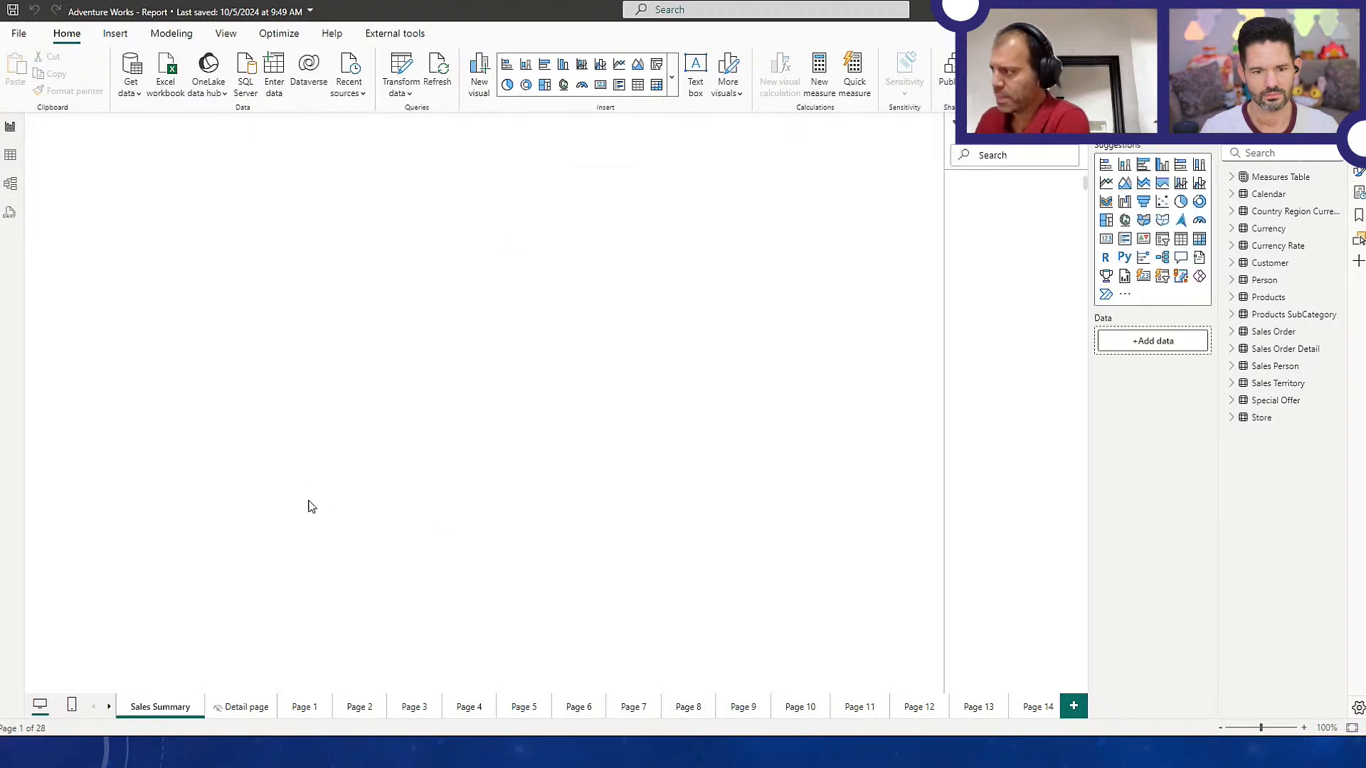
left_click(313, 709)
left_click(360, 714)
left_click(436, 711)
left_click(488, 715)
left_click(525, 713)
left_click(591, 715)
left_click(632, 712)
left_click(687, 711)
left_click(743, 711)
left_click(798, 711)
left_click(858, 711)
left_click(917, 711)
left_click(982, 712)
left_click(1000, 701)
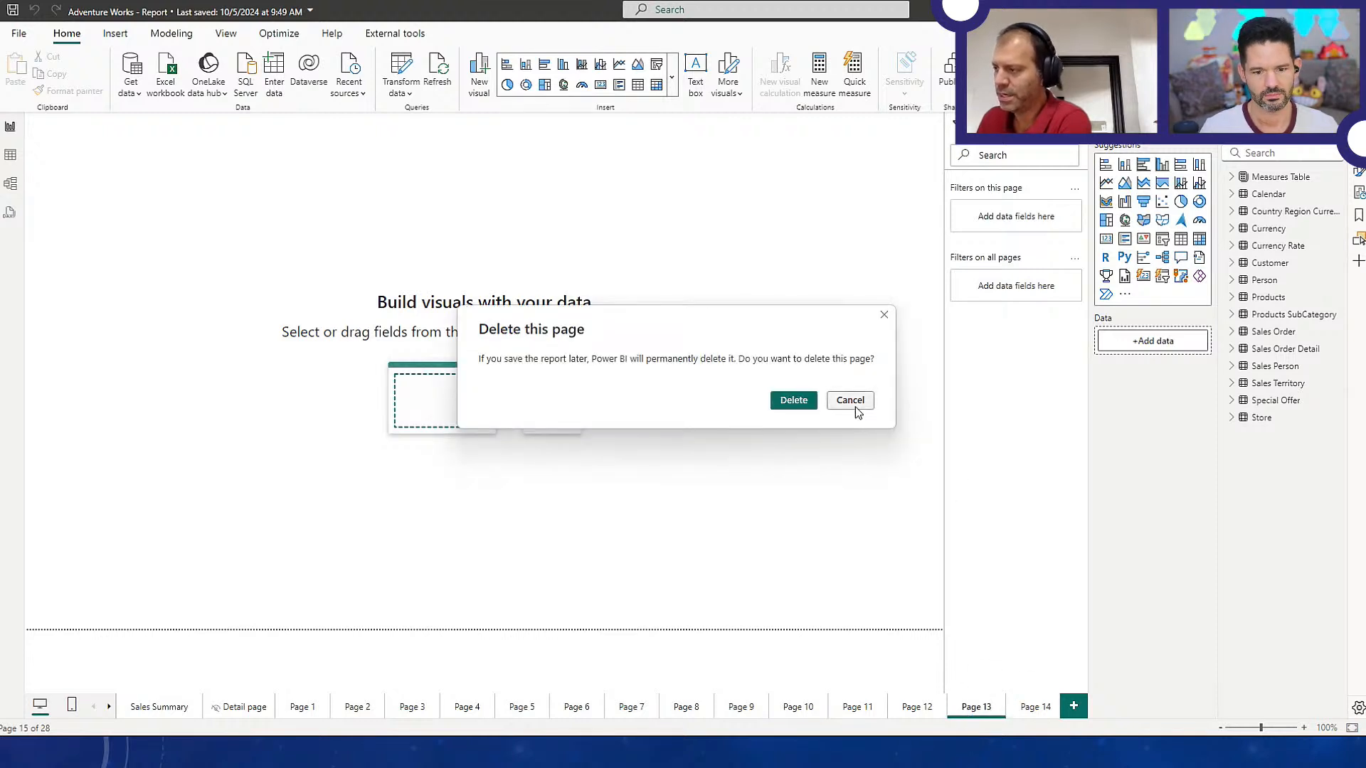
left_click(853, 404)
Return to the report's Sales Summary page
left_click(110, 712)
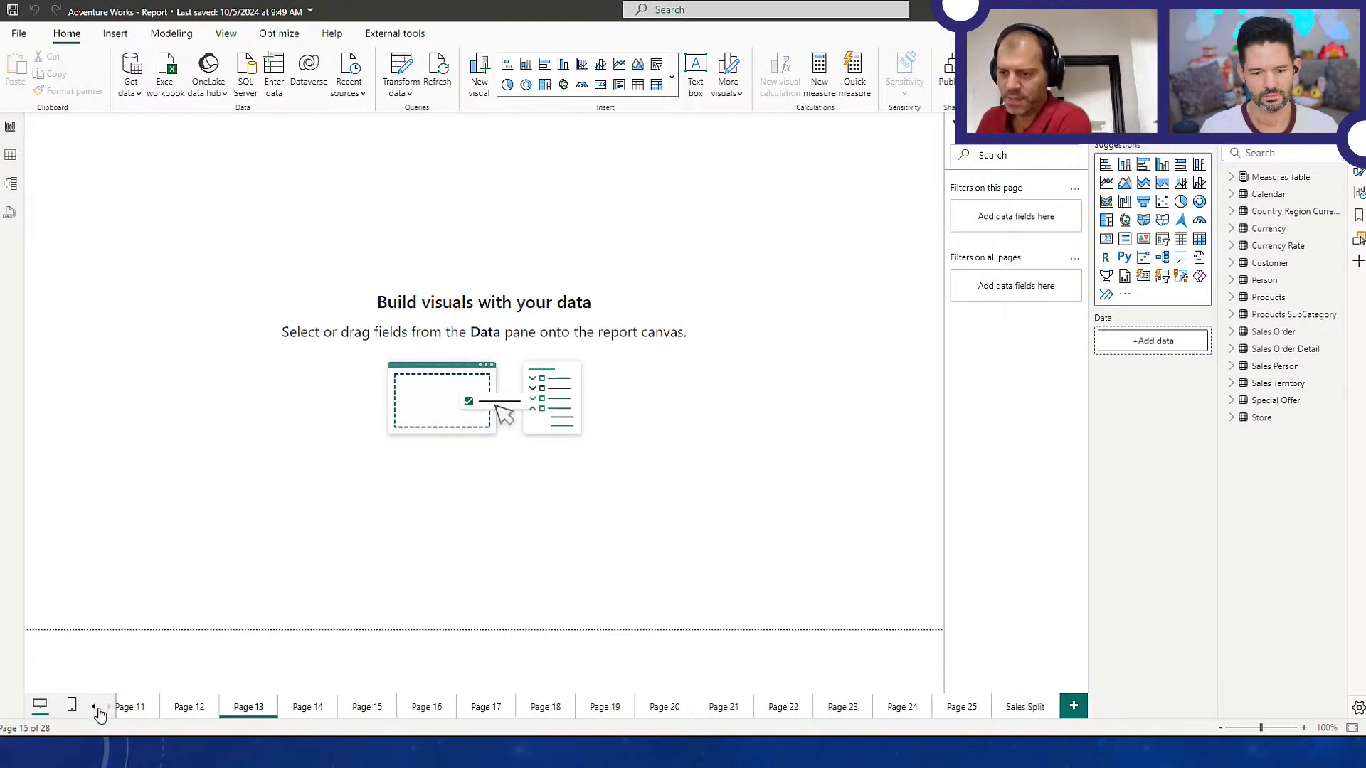
left_click(94, 711)
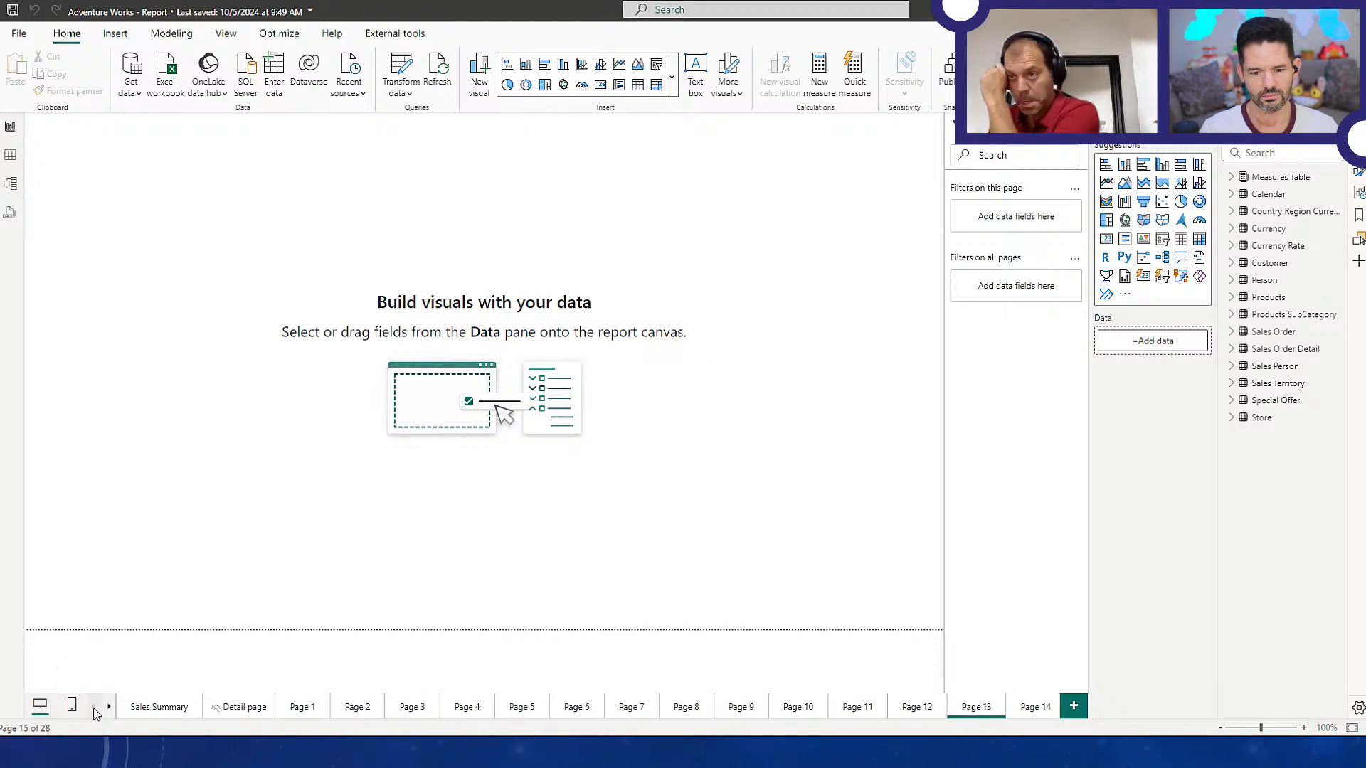
left_click(178, 712)
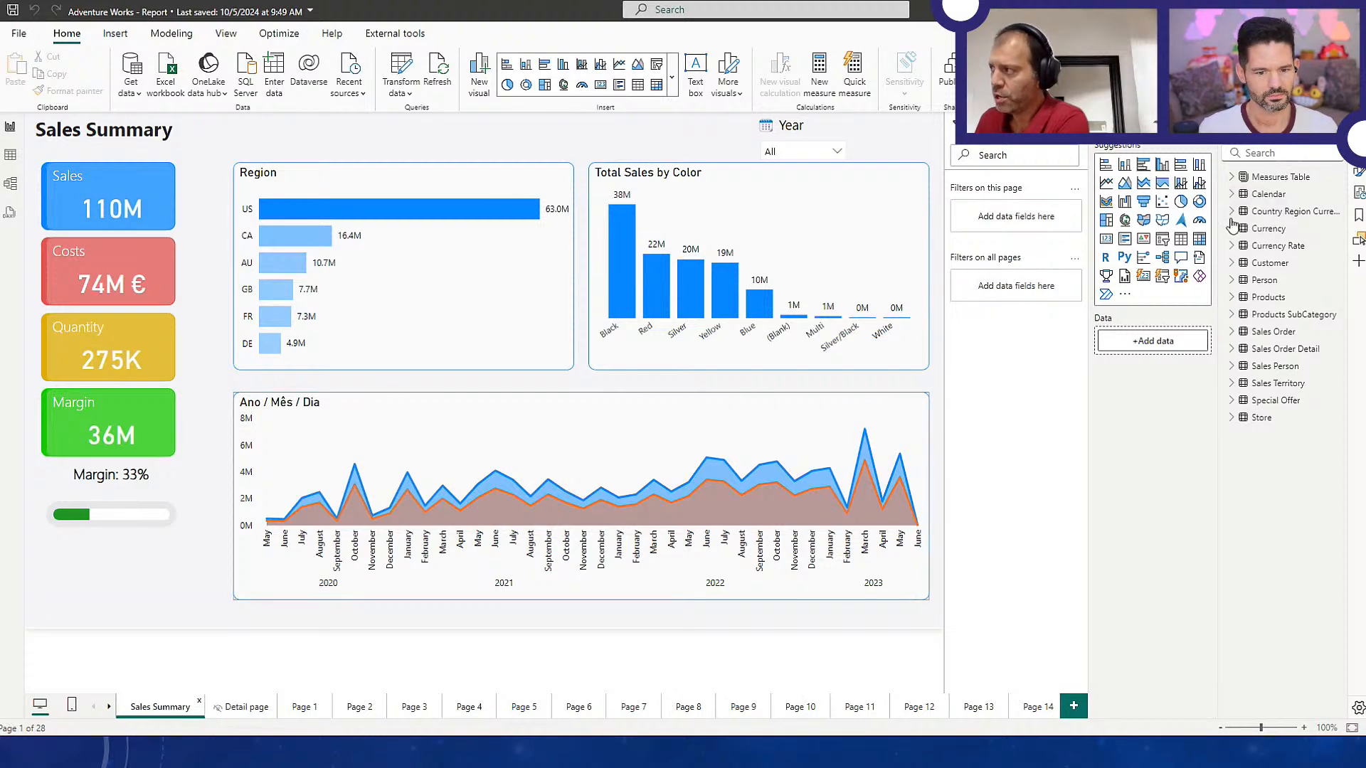
left_click(1277, 9)
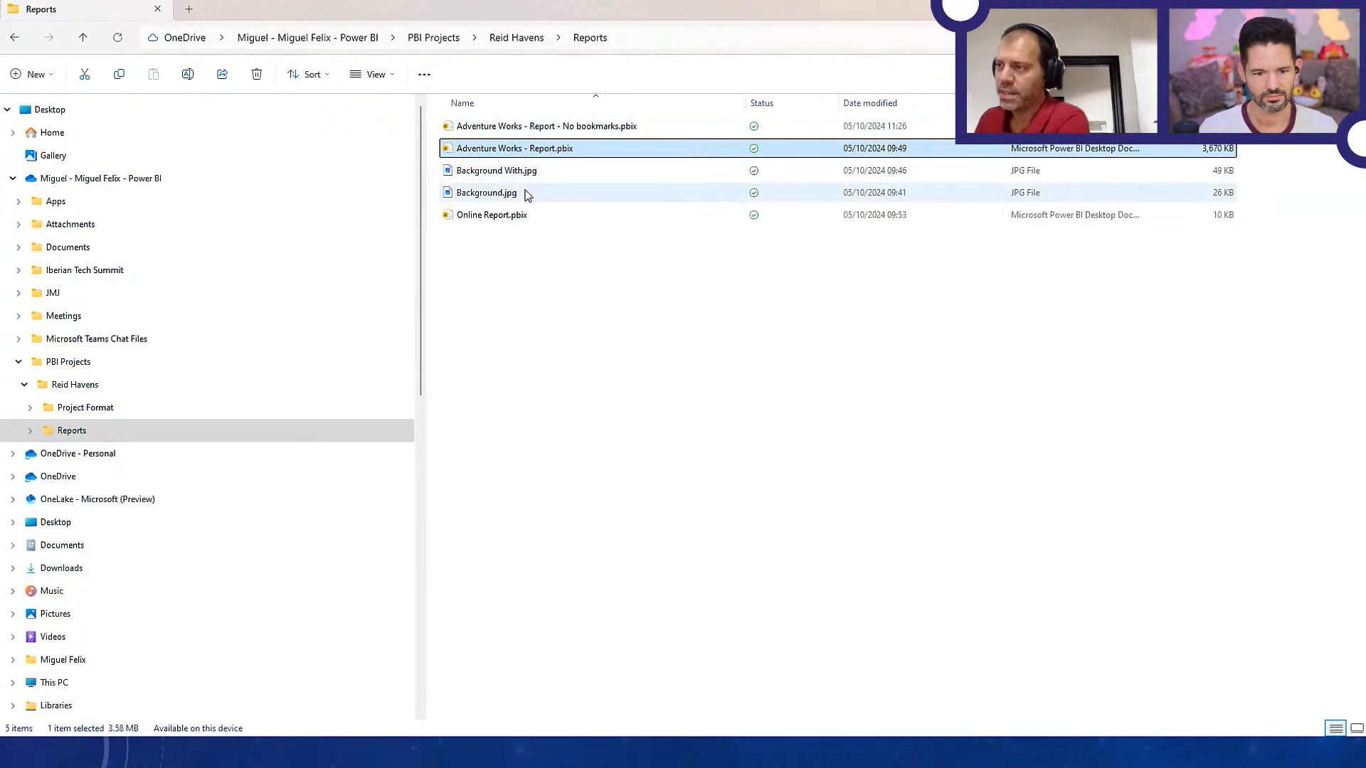
key("alt+Tab")
key("alt+Tab")
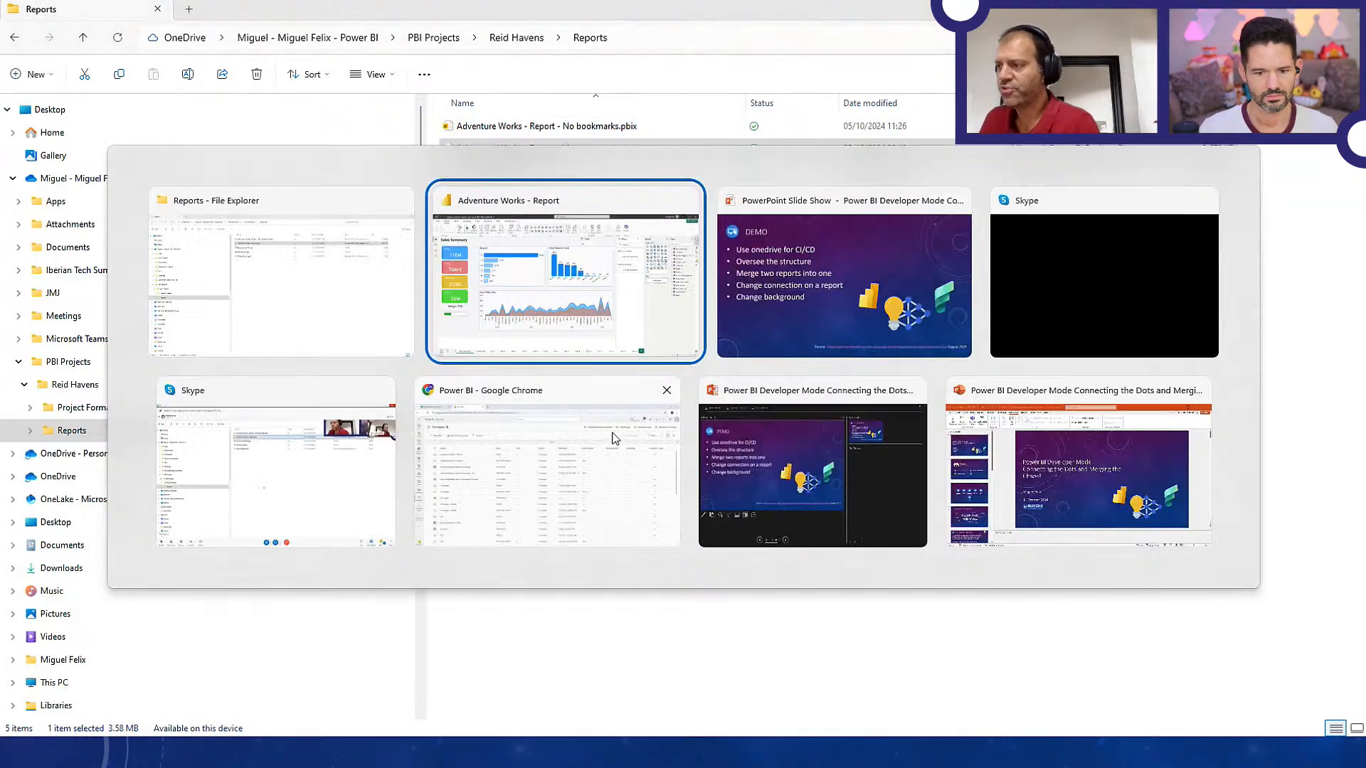
key("alt+Tab")
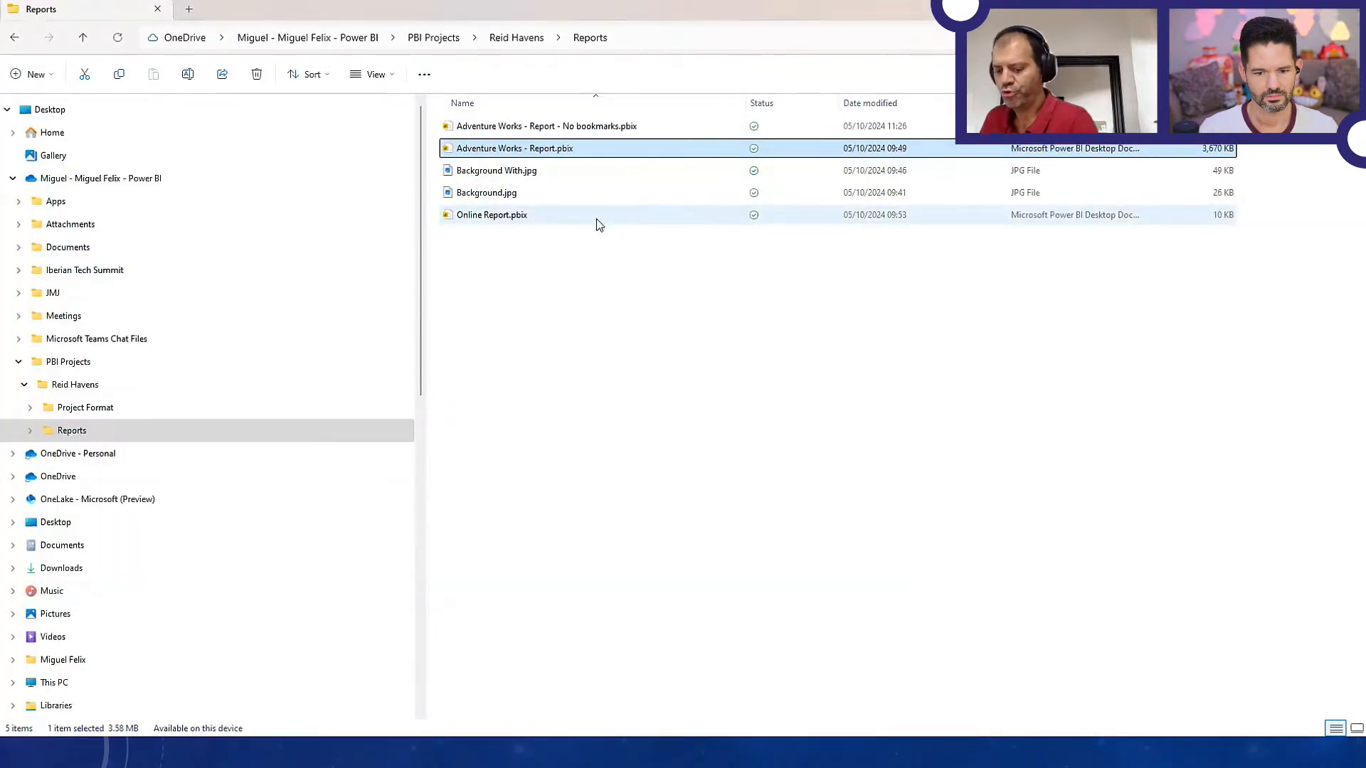
key("alt+Tab")
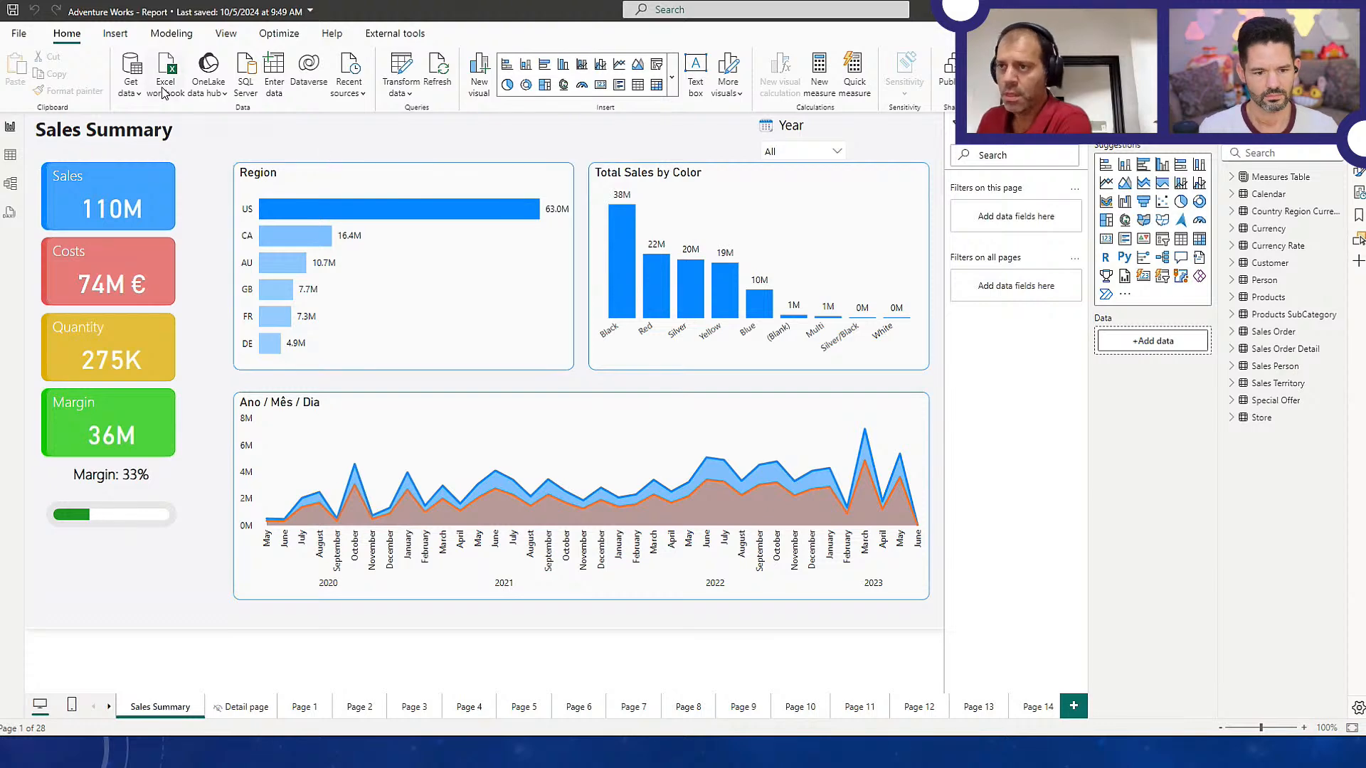
Examine the preview features in the options, especially the Power BI Project (.pbip) save option with its TMDL and PBIR settings, and leave without changes
left_click(19, 33)
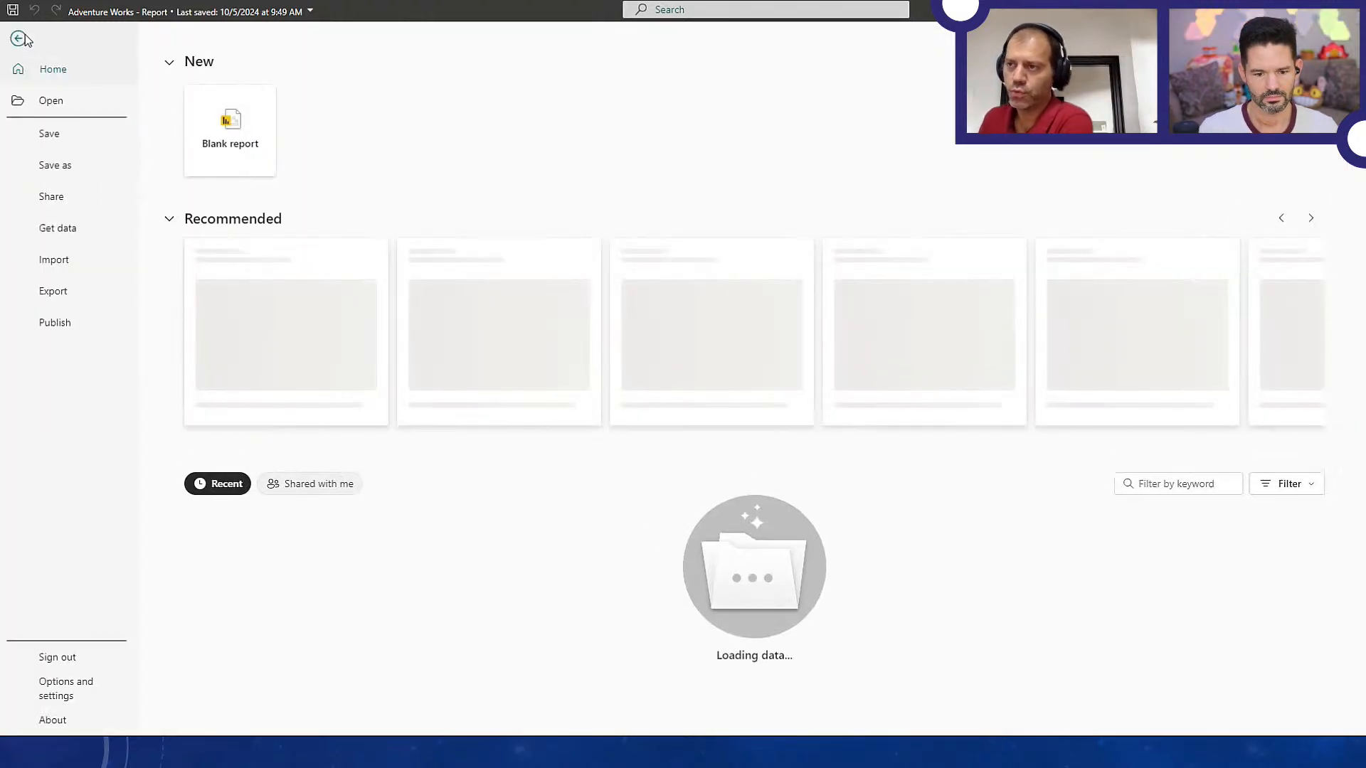
left_click(75, 686)
key("Escape")
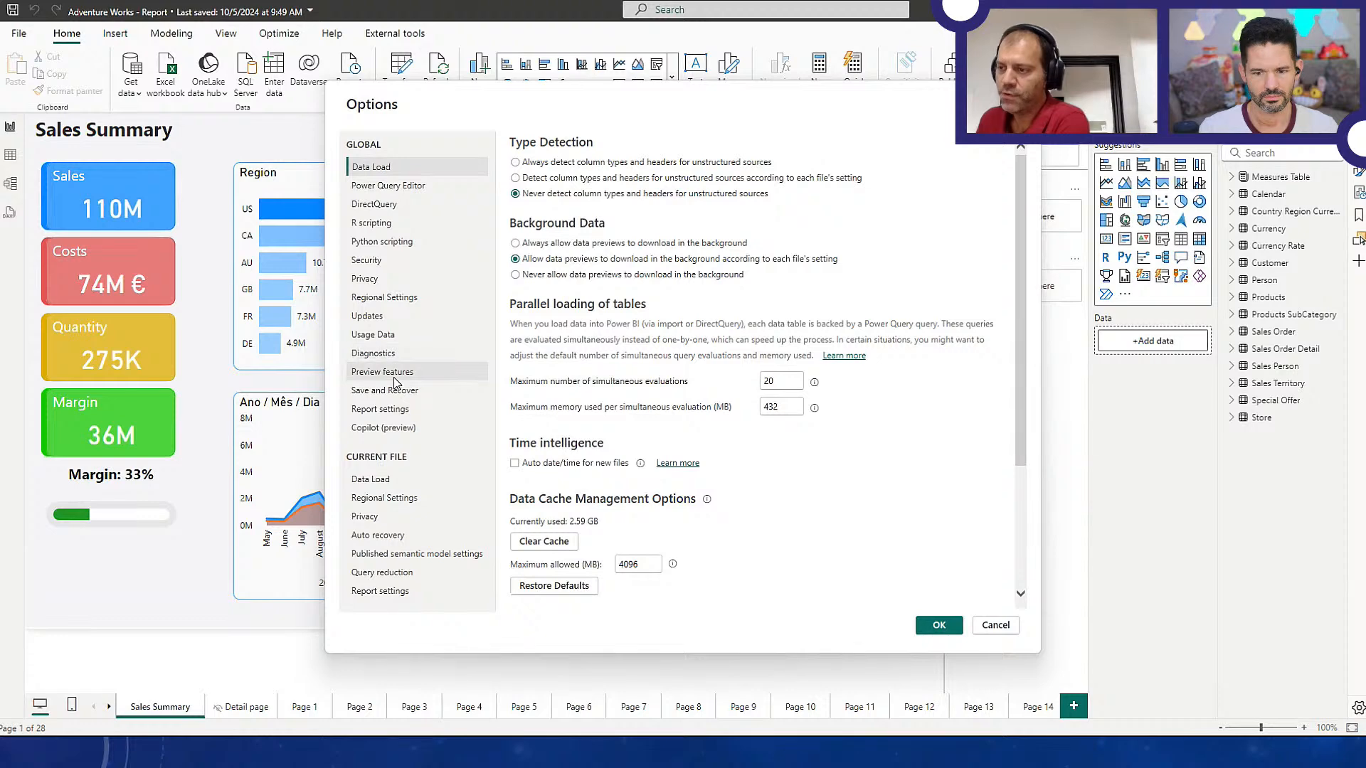
left_click(395, 375)
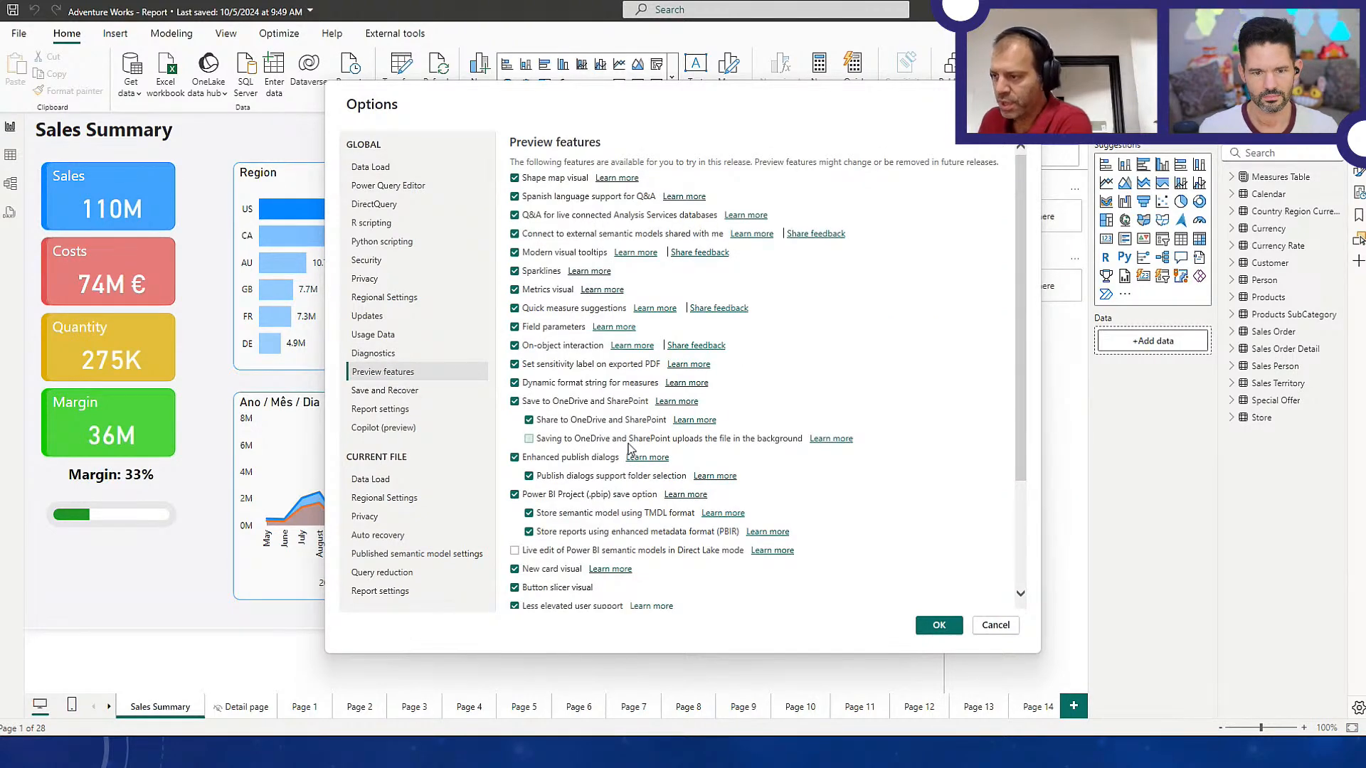
scroll(628, 448, "down", 3)
scroll(672, 501, "up", 3)
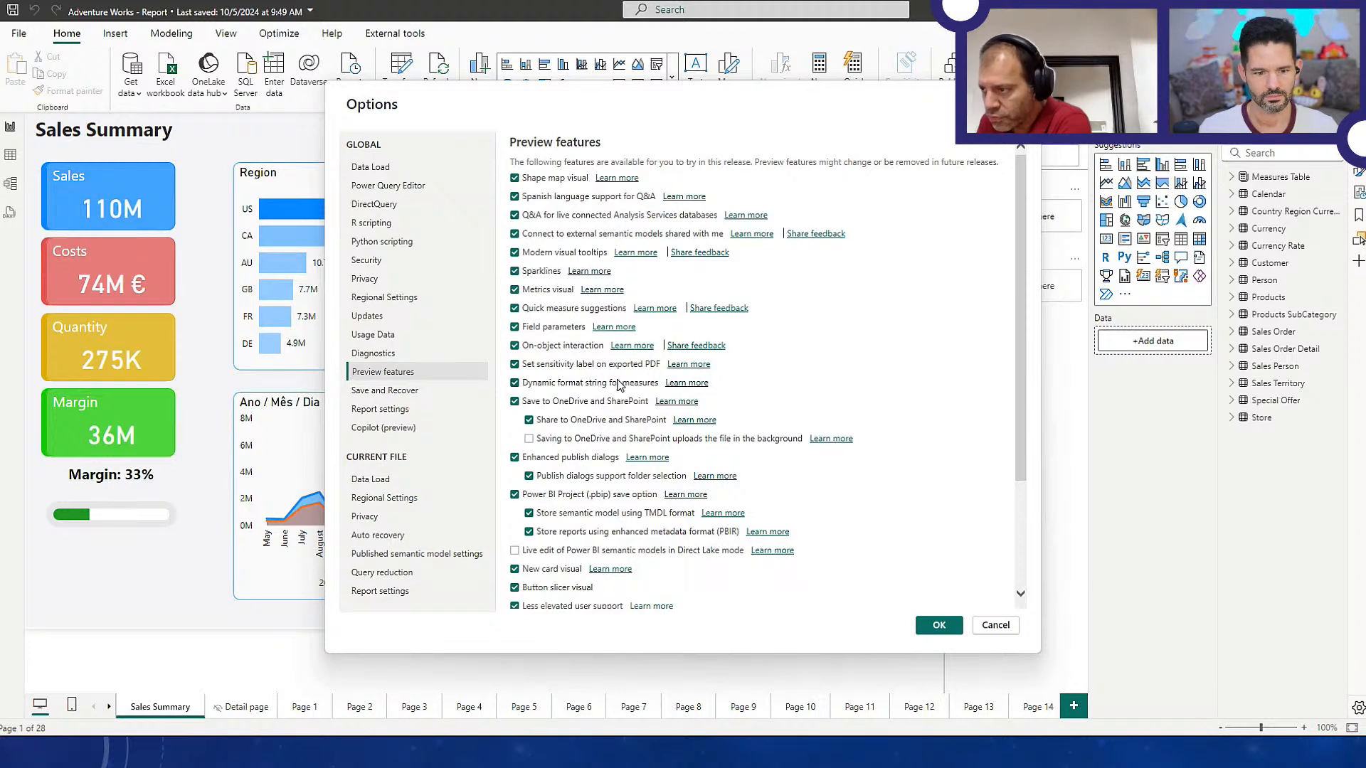
scroll(635, 416, "down", 3)
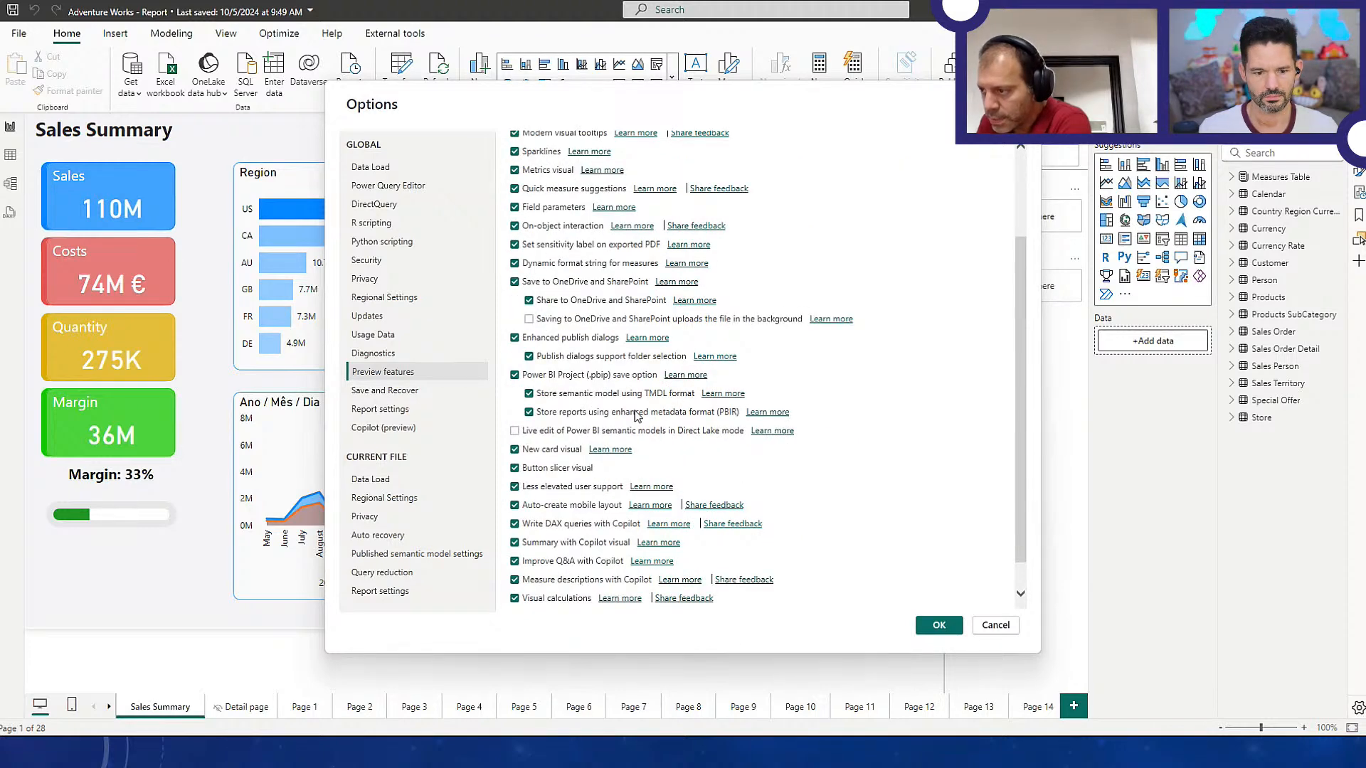
scroll(634, 416, "down", 1)
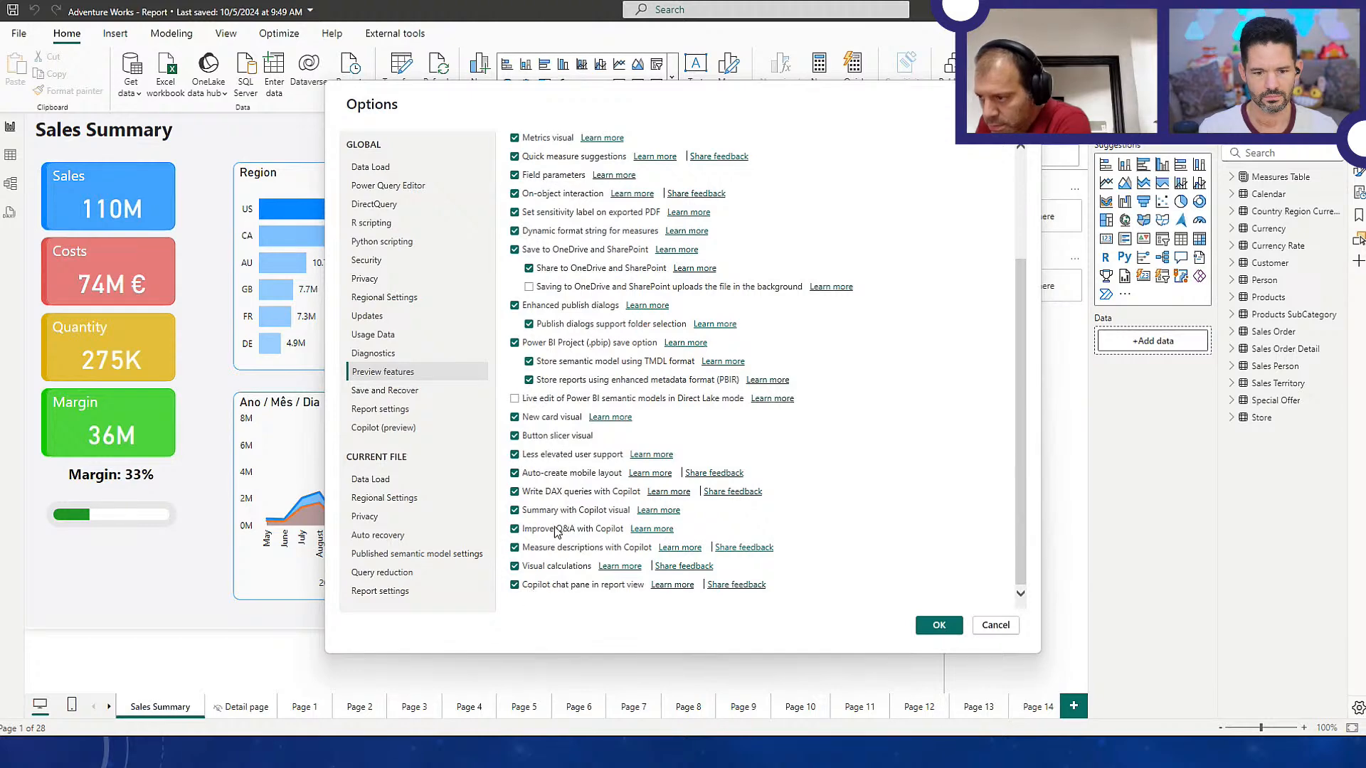
scroll(577, 548, "up", 4)
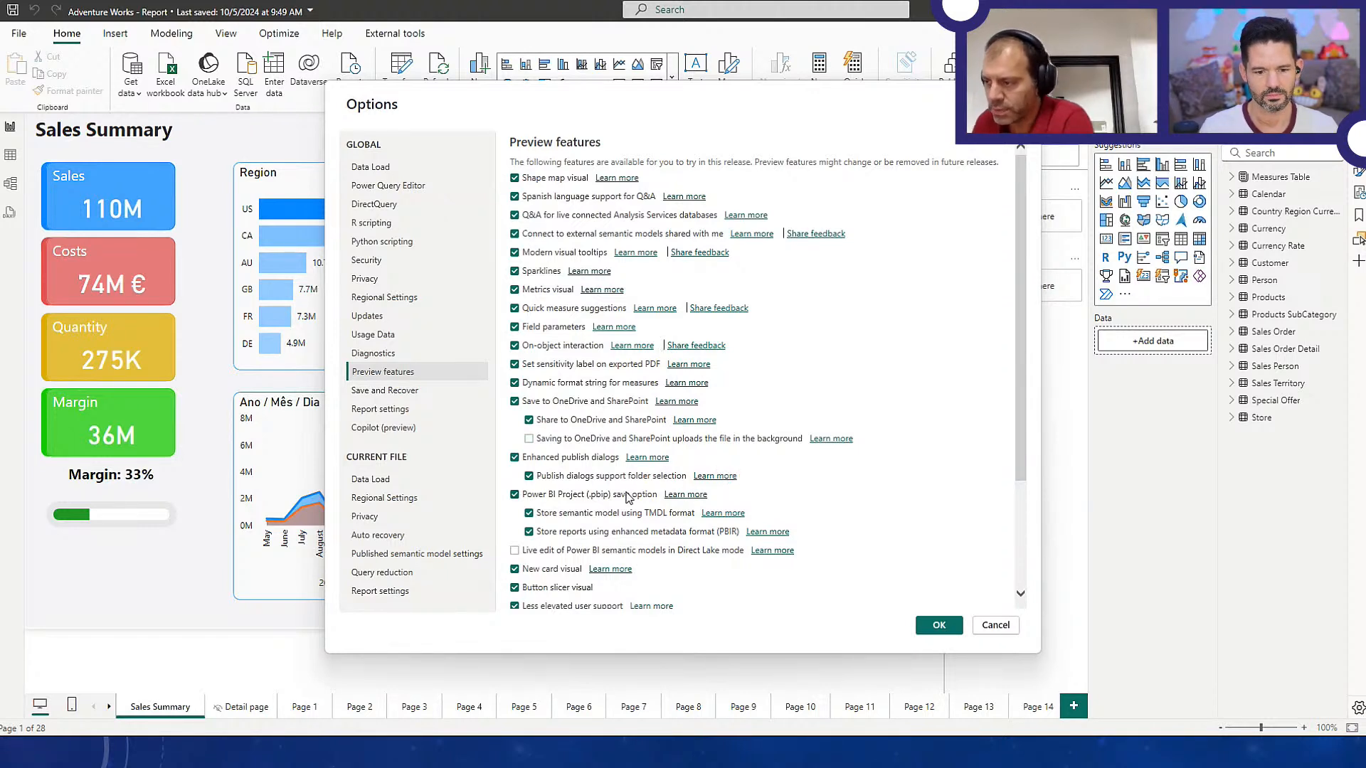
key("ctrl+2")
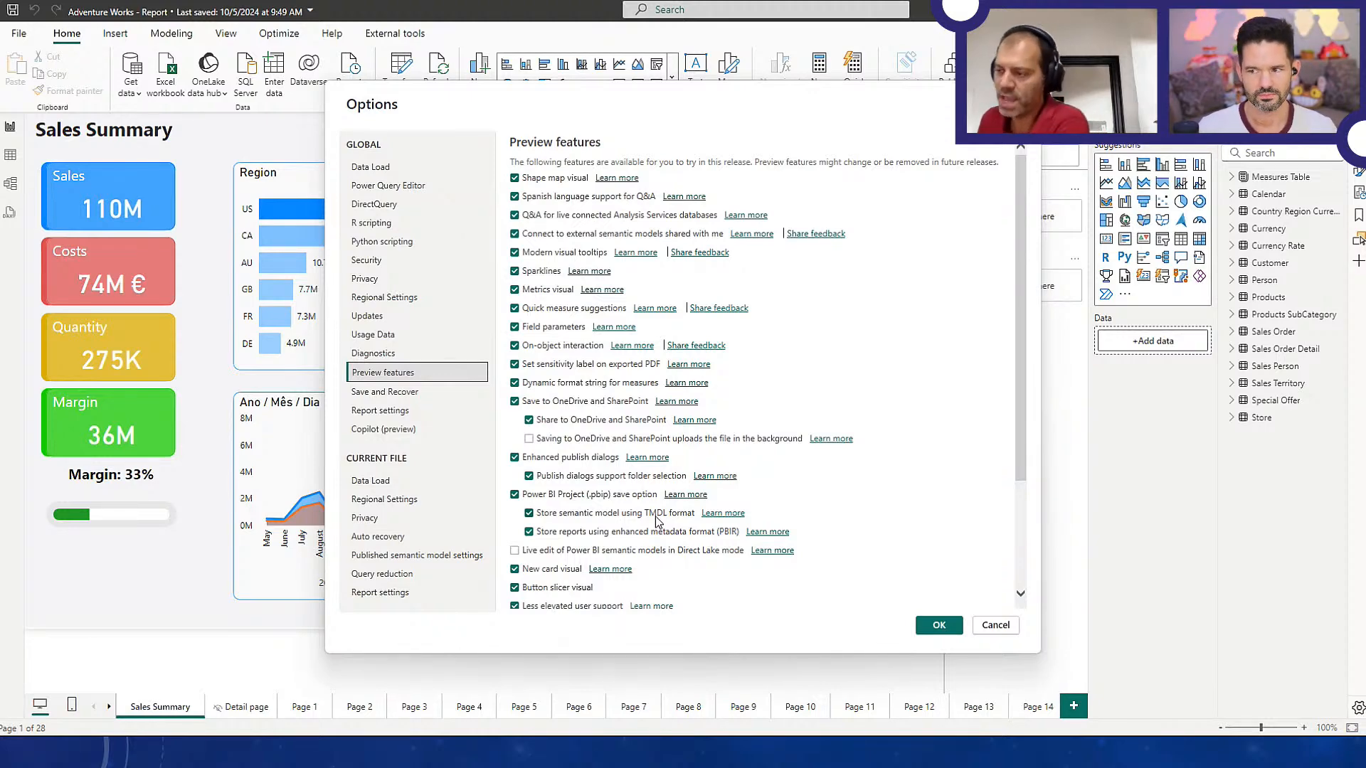
left_click(993, 625)
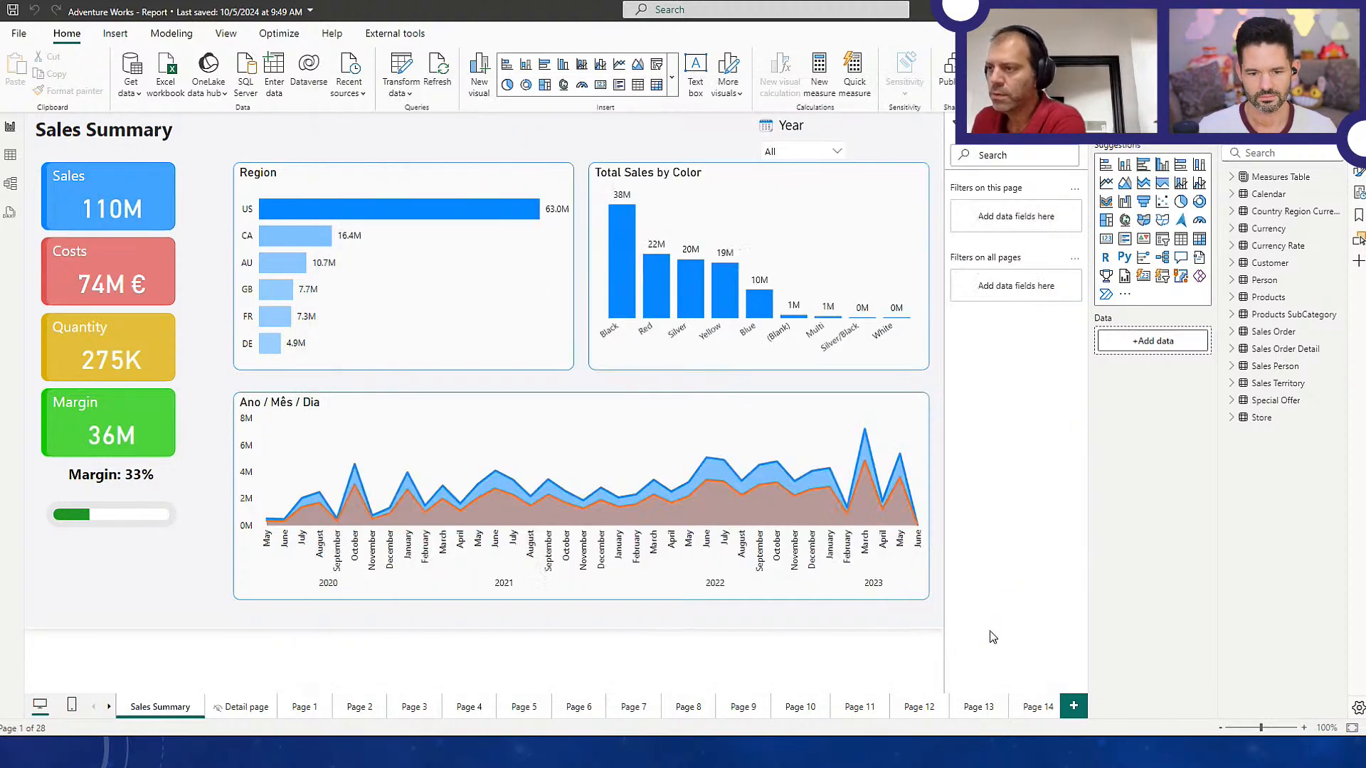
Prepare to save the report on this device as Power BI project files (*.pbip), then cancel and return to File Explorer
left_click(19, 34)
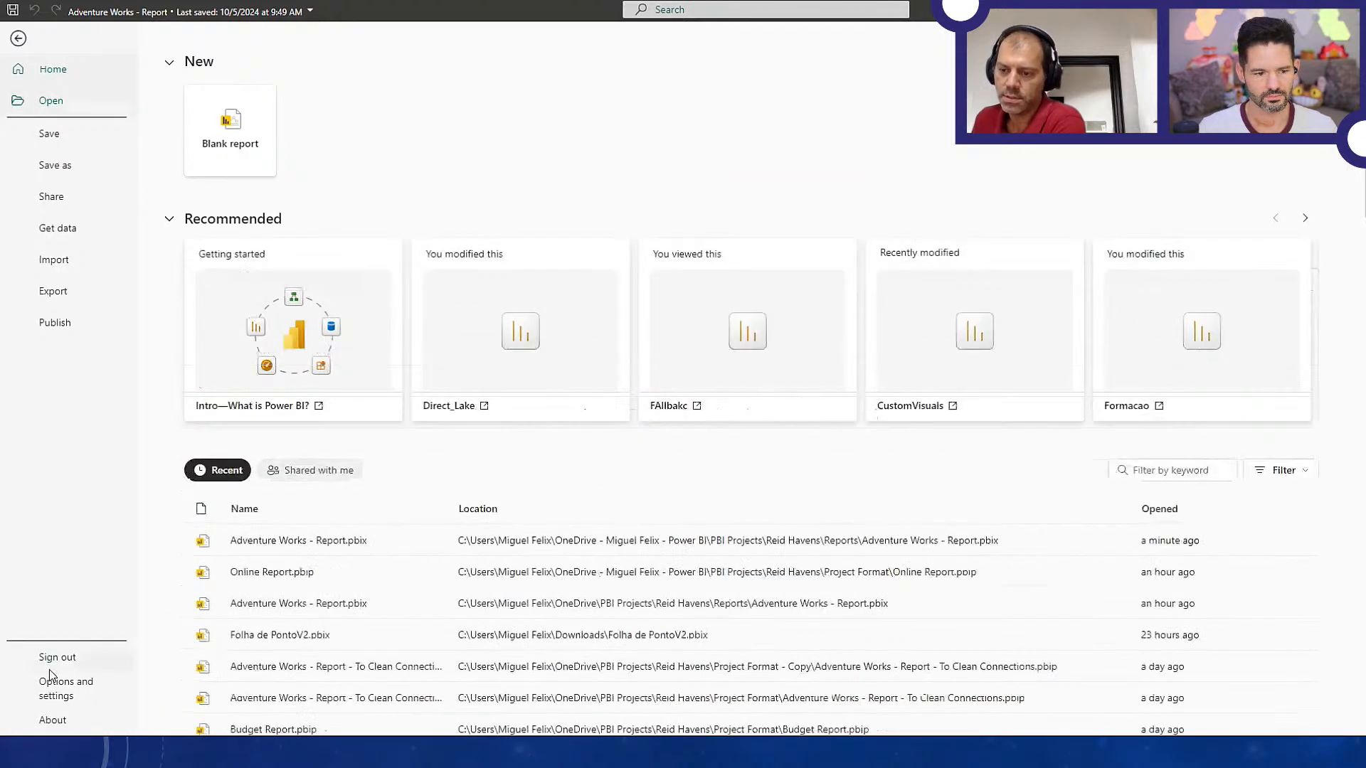
left_click(74, 170)
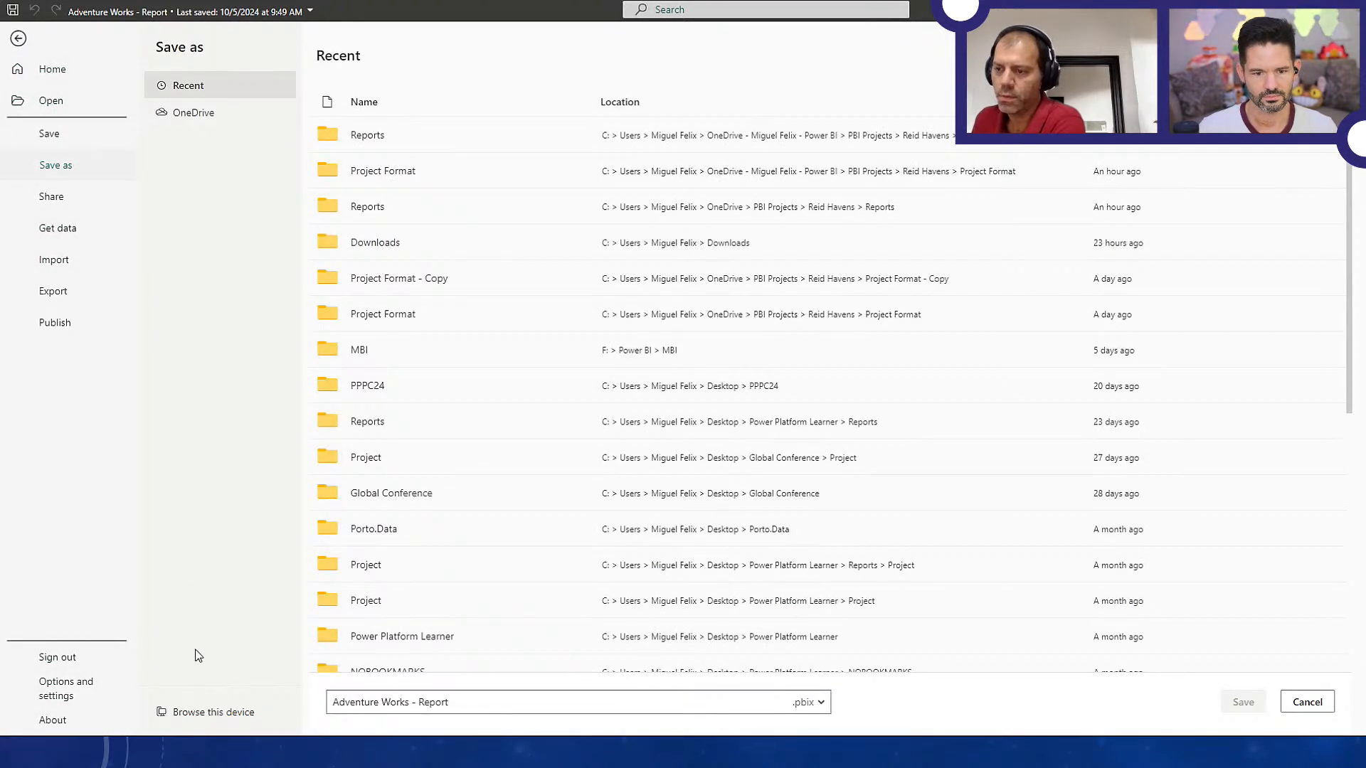
left_click(211, 721)
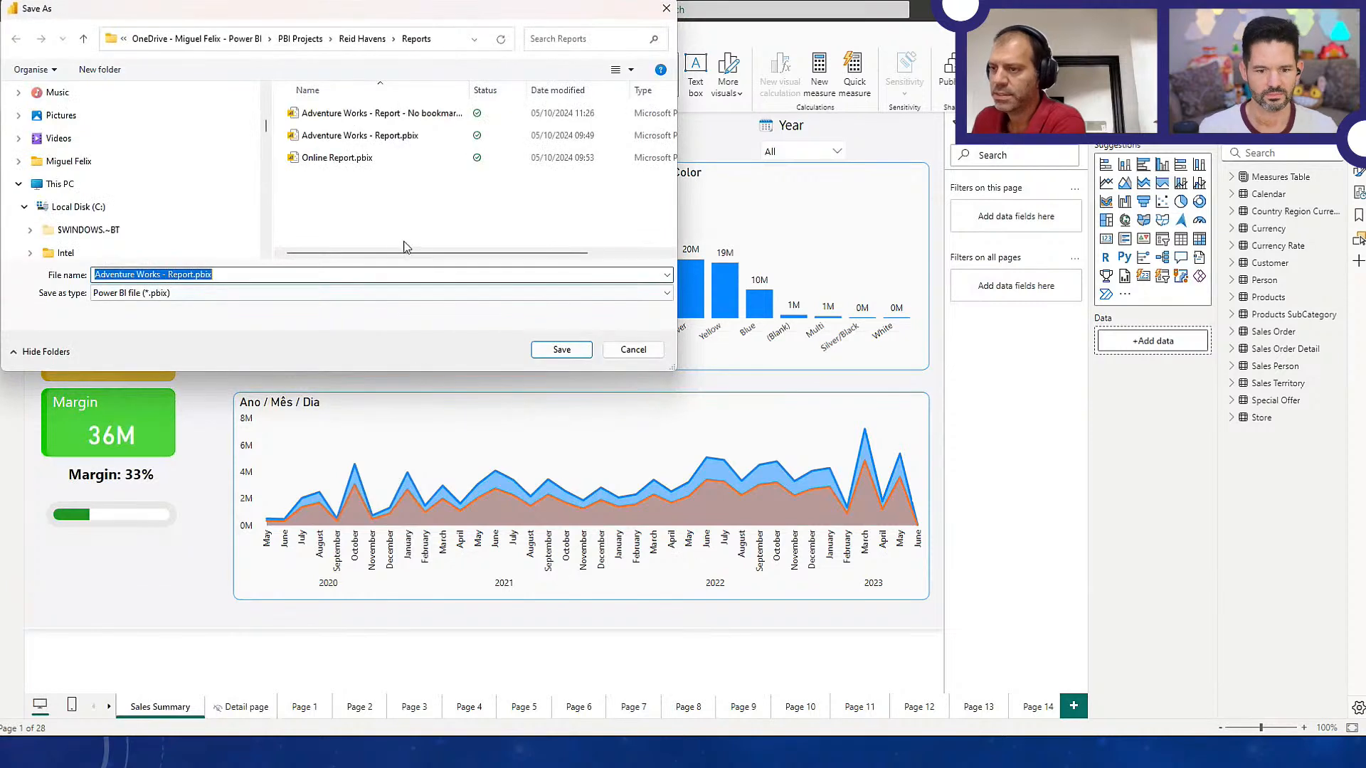
left_click(352, 293)
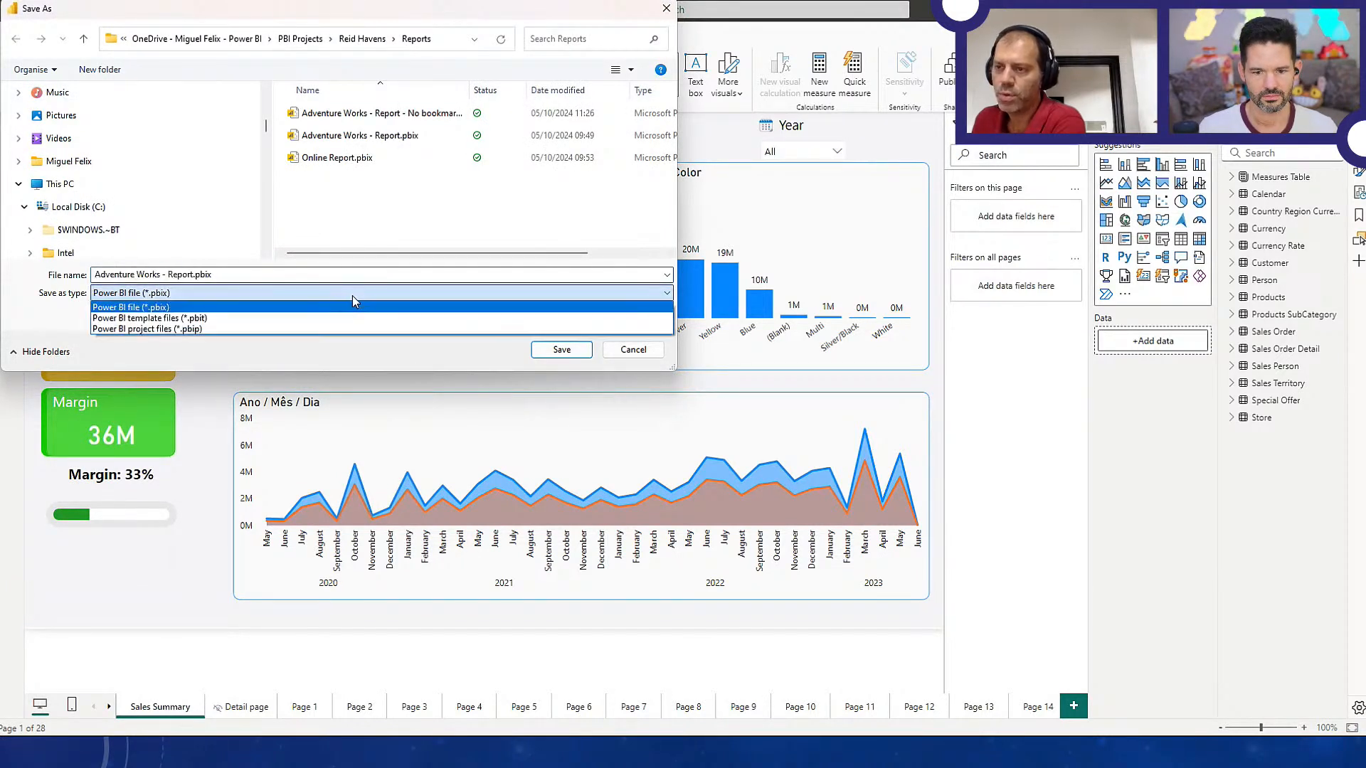
left_click(222, 332)
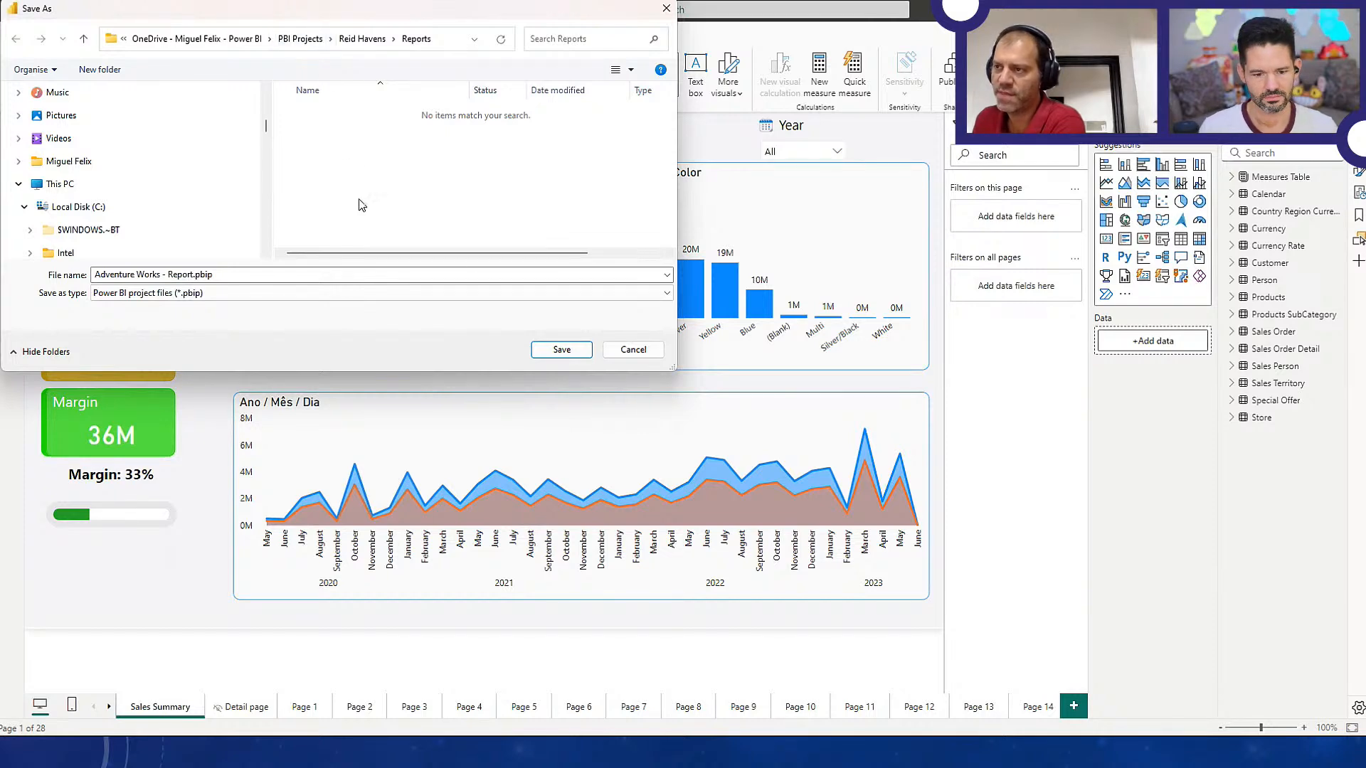
left_click(624, 352)
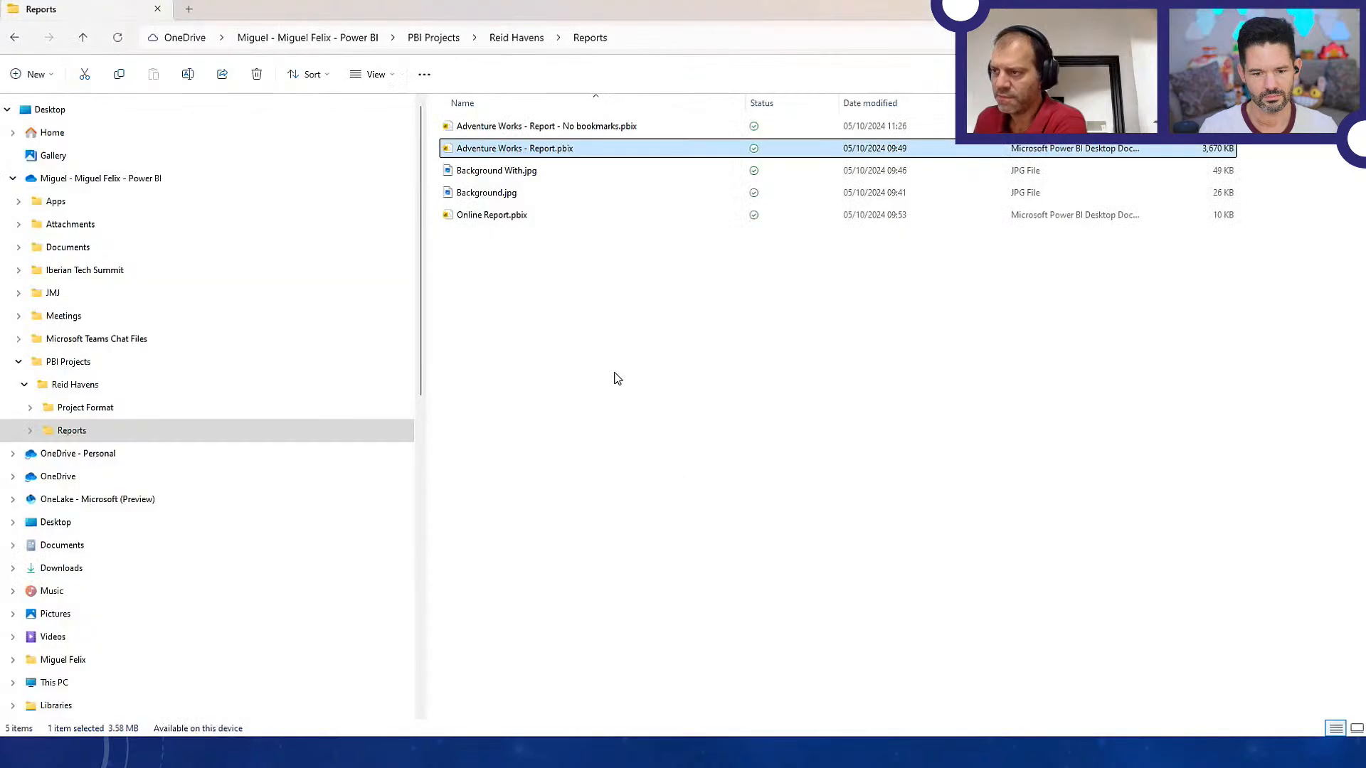
Open the Project Format folder beside the Reports folder and widen the Name column
left_click(517, 38)
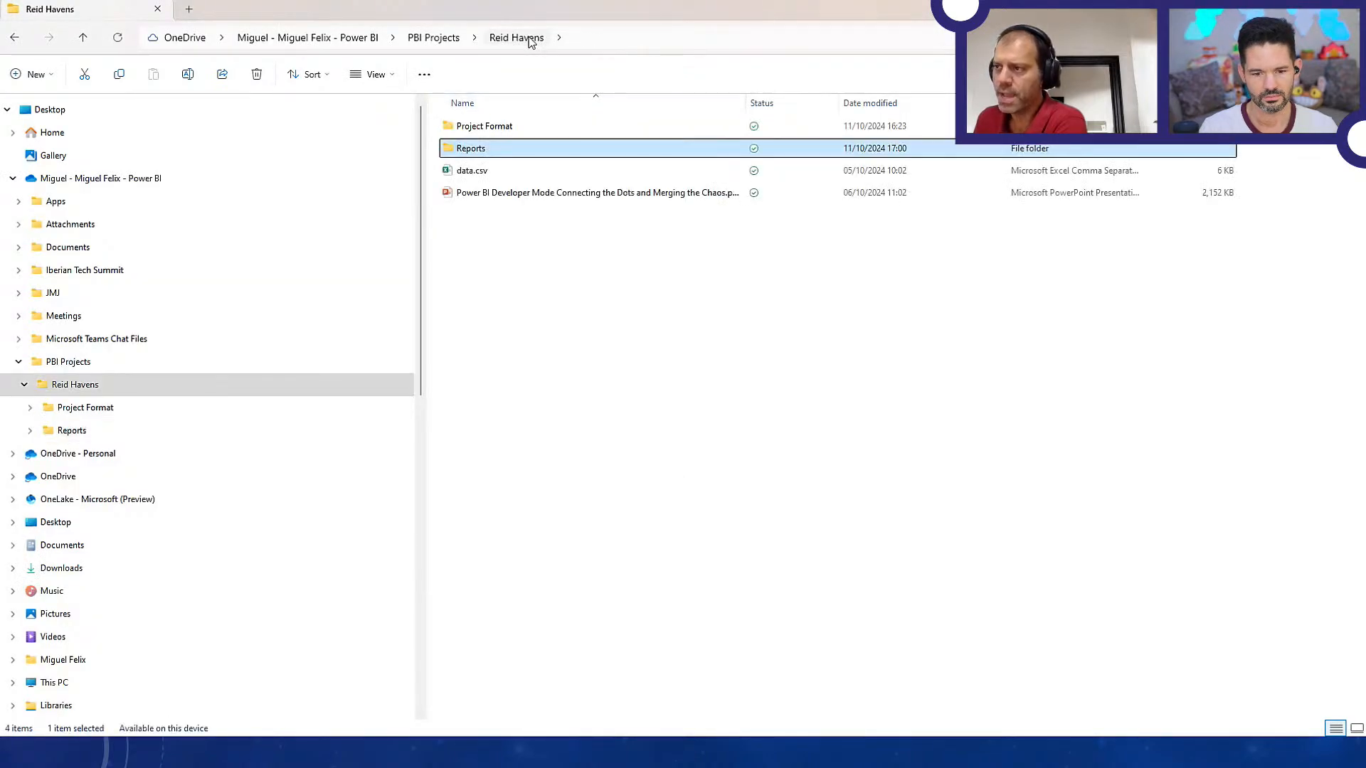
double_click(487, 126)
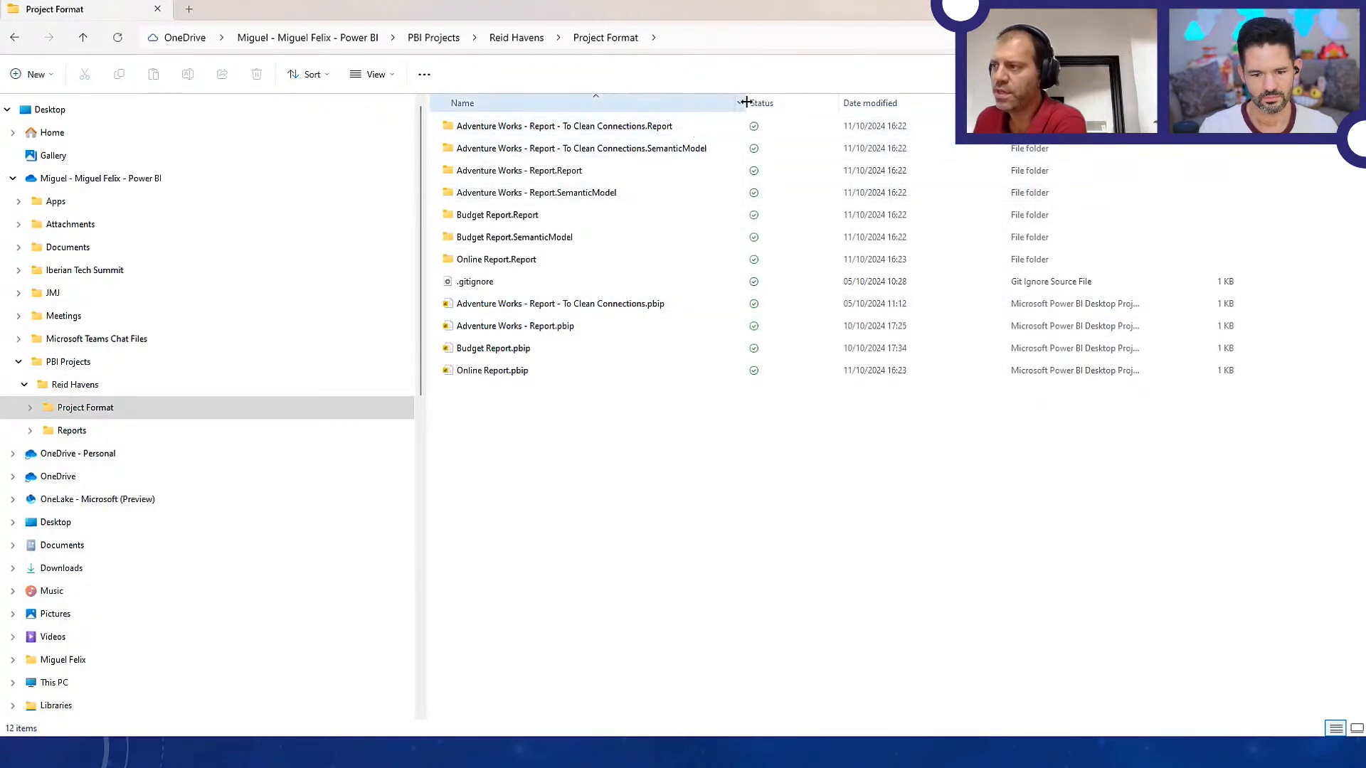
left_click_drag(746, 102, 818, 103)
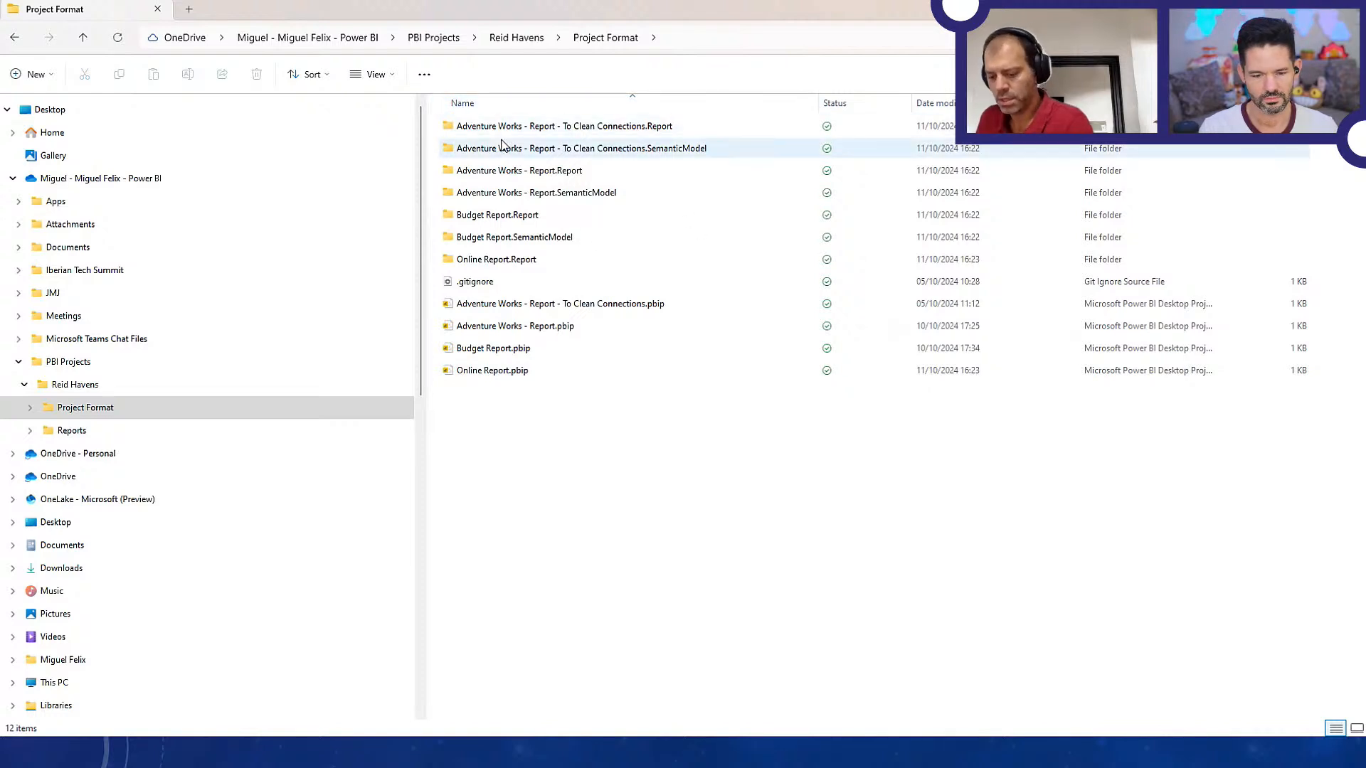
Find and launch the ZoomIt64.exe screen annotation tool
key("ctrl")
key("super")
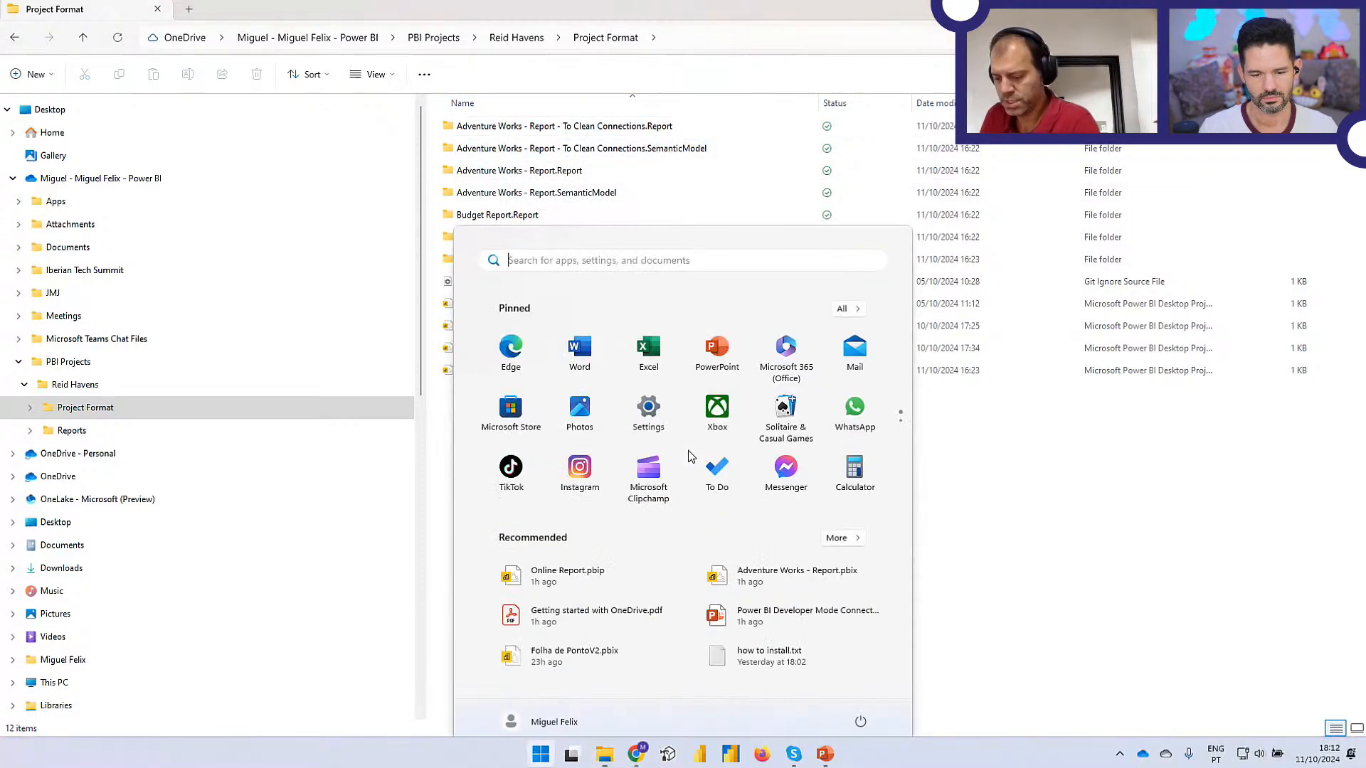
type("zoom")
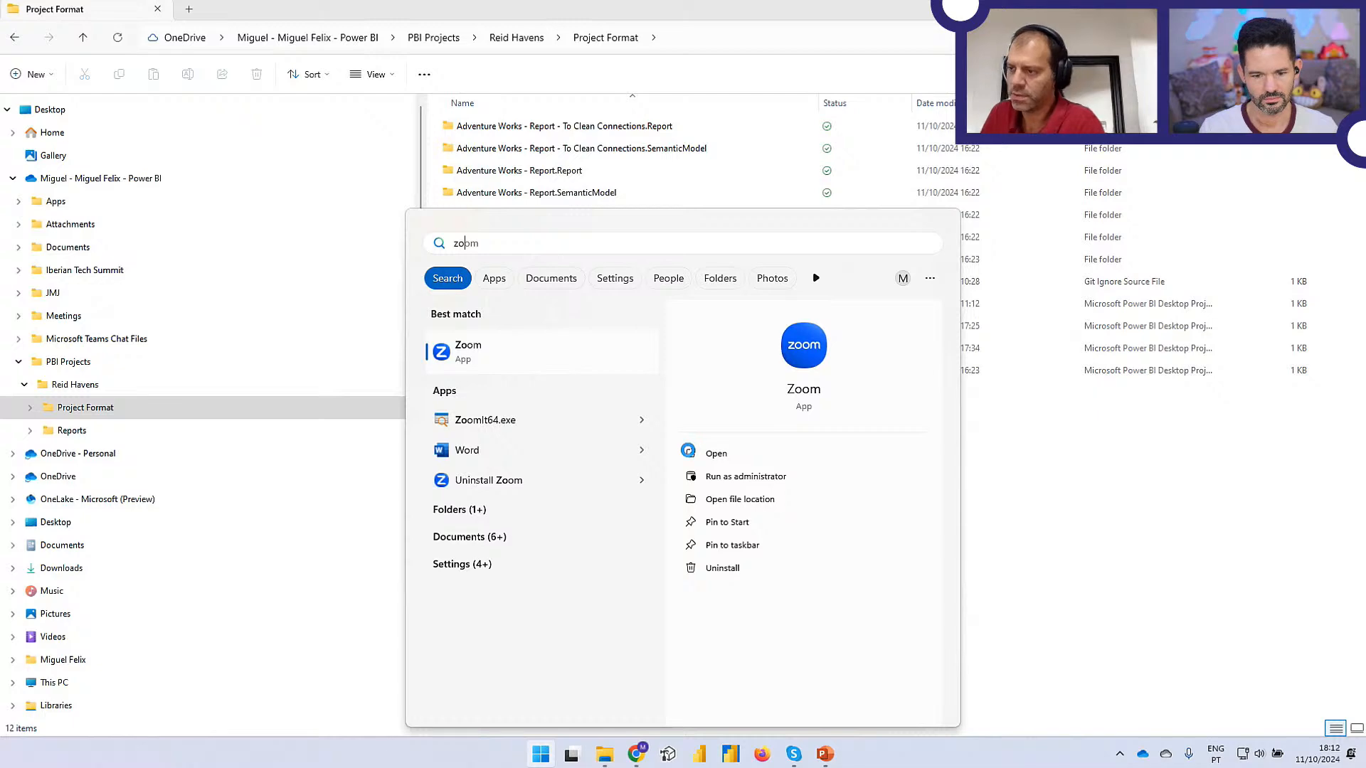
key("Down")
key("Return")
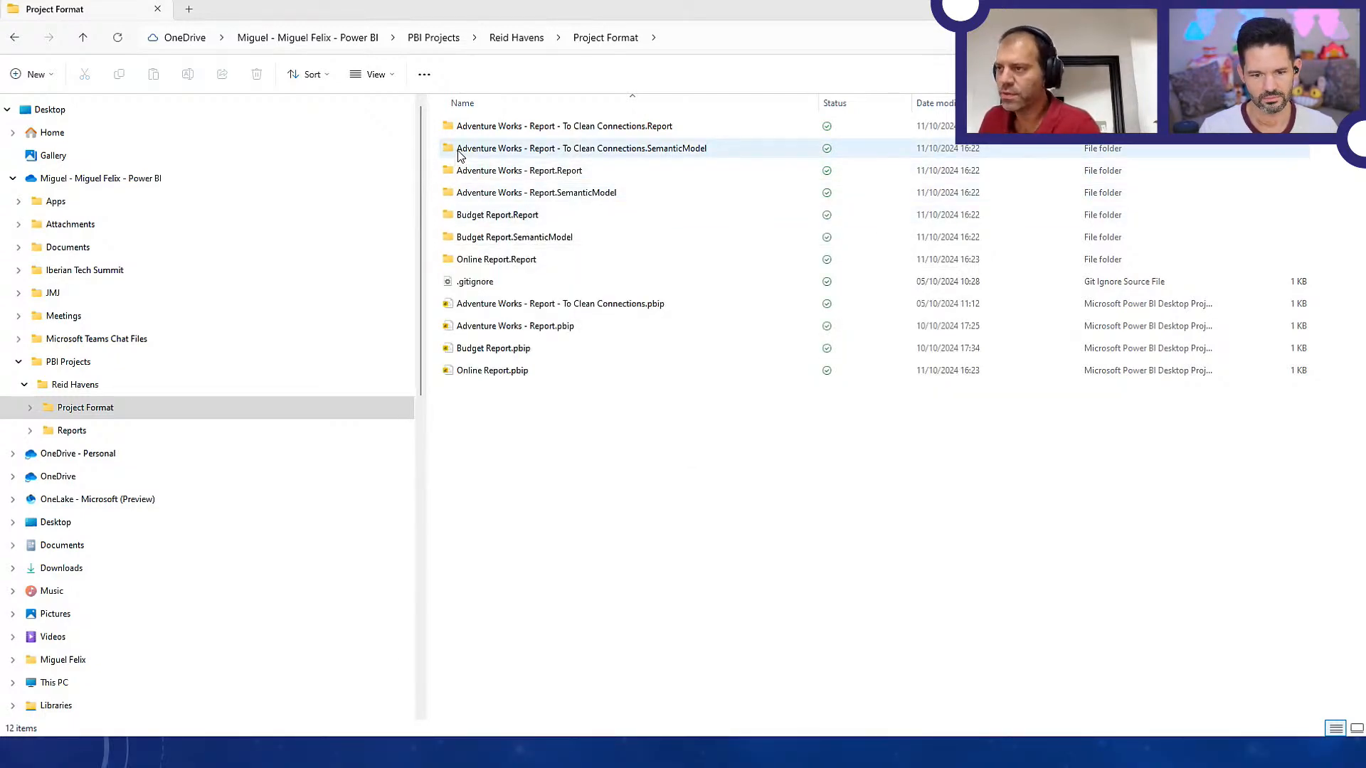
Magnify the file list, underline the To Clean Connections folder name and the SemanticModel suffix in red, and bracket the two Adventure Works - Report folders
key("ctrl+1")
left_click(491, 124)
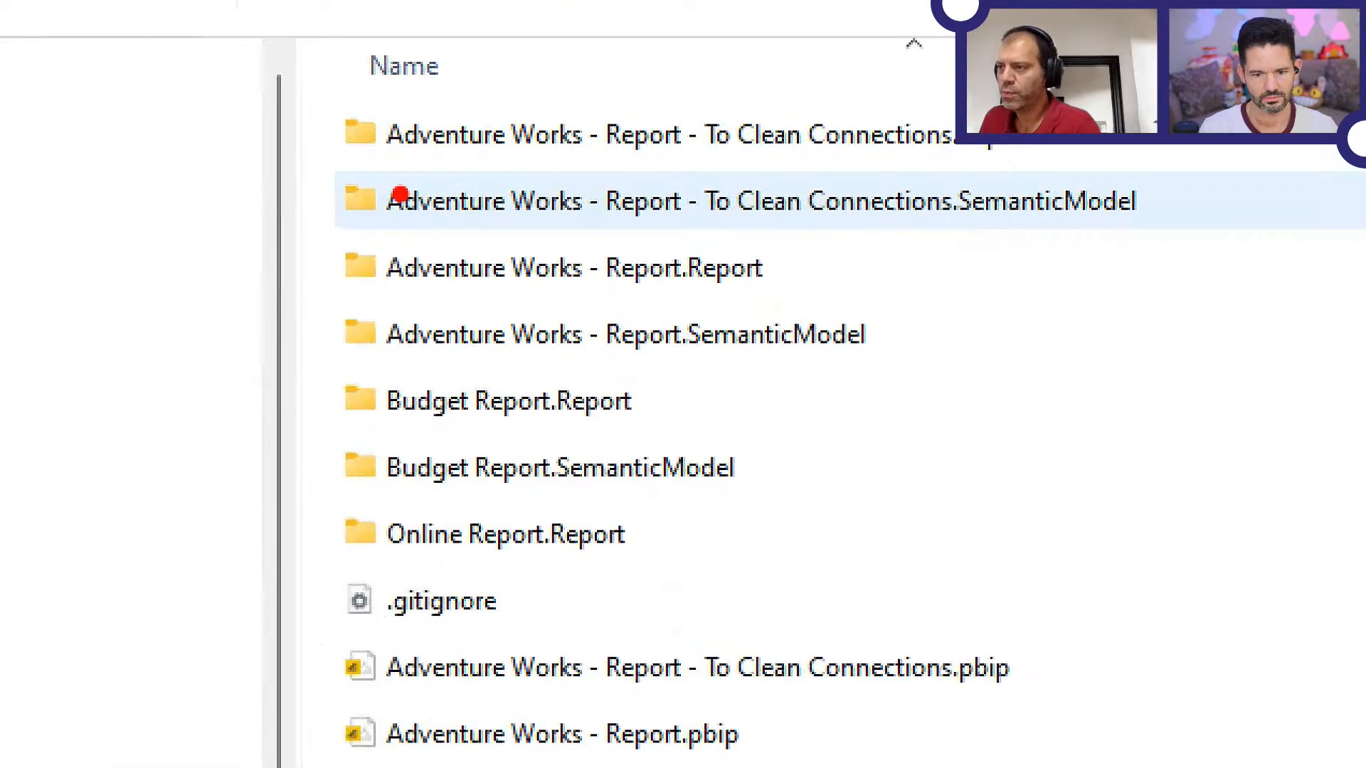
left_click_drag(397, 156, 698, 163)
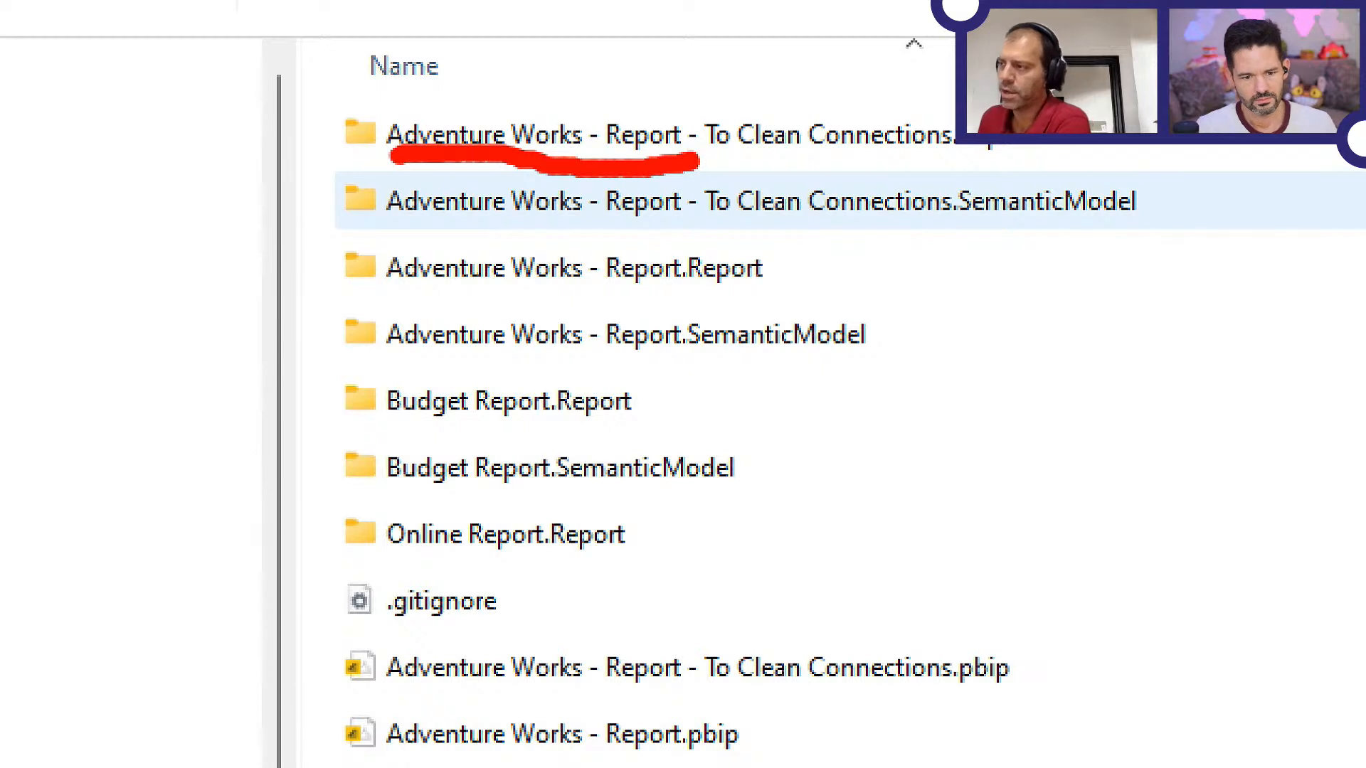
left_click_drag(948, 153, 644, 153)
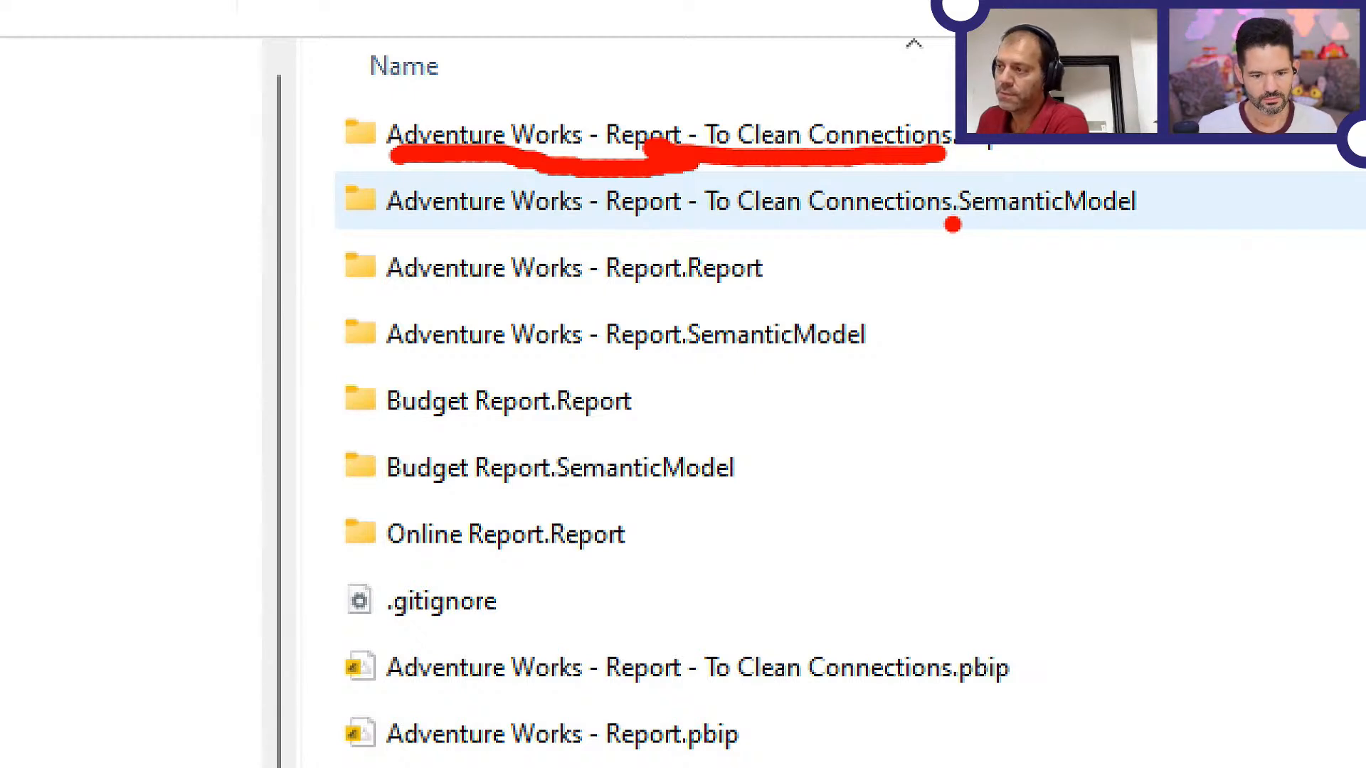
left_click_drag(969, 225, 1158, 226)
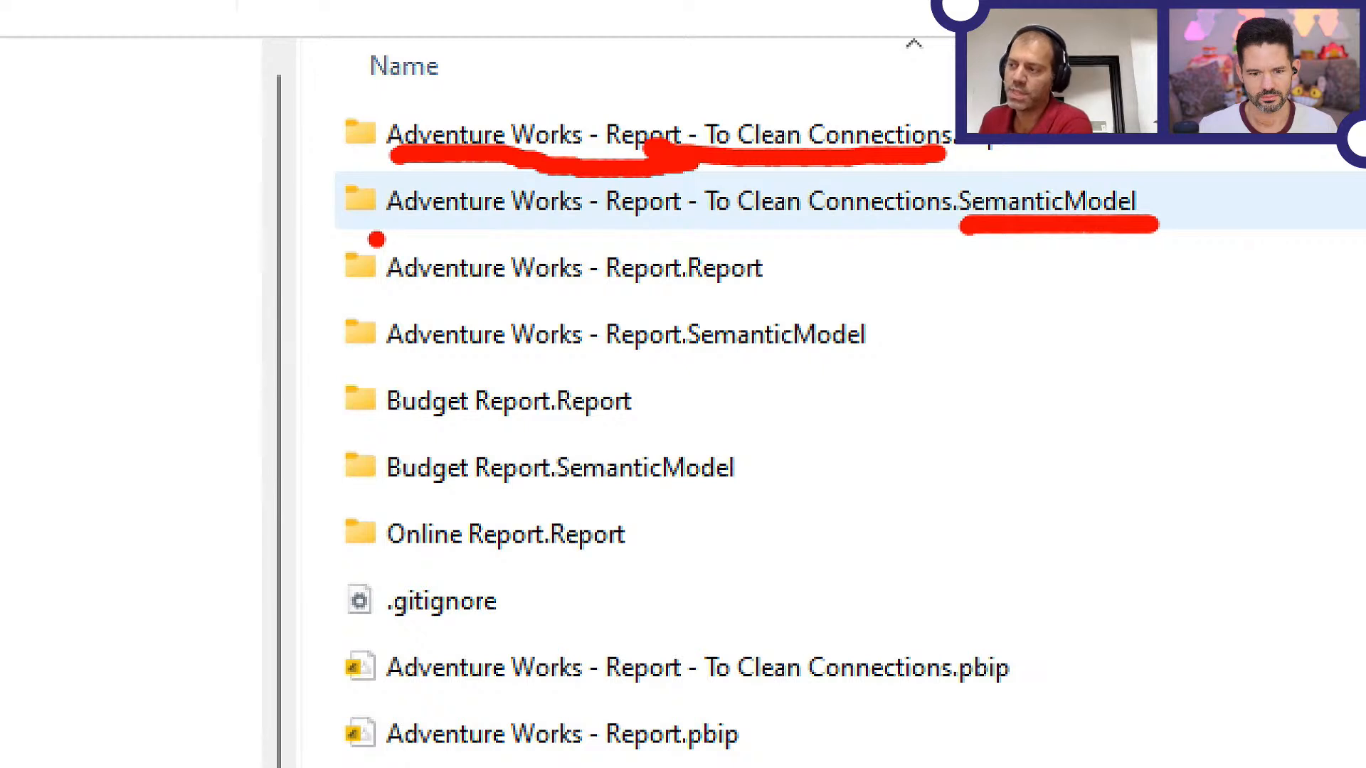
mouse_move(380, 239)
left_mouse_down()
mouse_move(339, 241)
mouse_move(329, 356)
mouse_move(368, 367)
left_mouse_up()
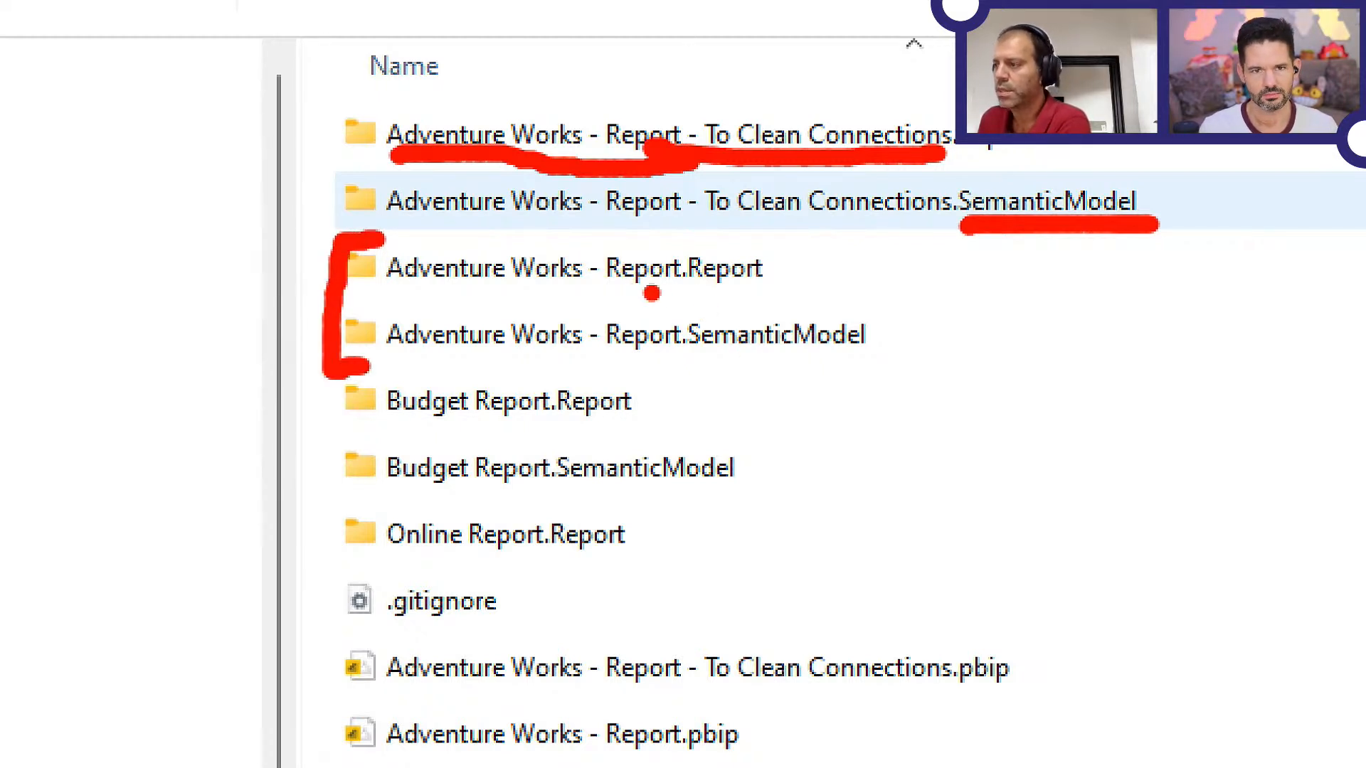
Underline the Report and SemanticModel suffixes of the two Adventure Works - Report folders in red and mark the two Budget Report folders with a vertical line
left_click_drag(692, 288, 744, 288)
left_click_drag(711, 366, 834, 361)
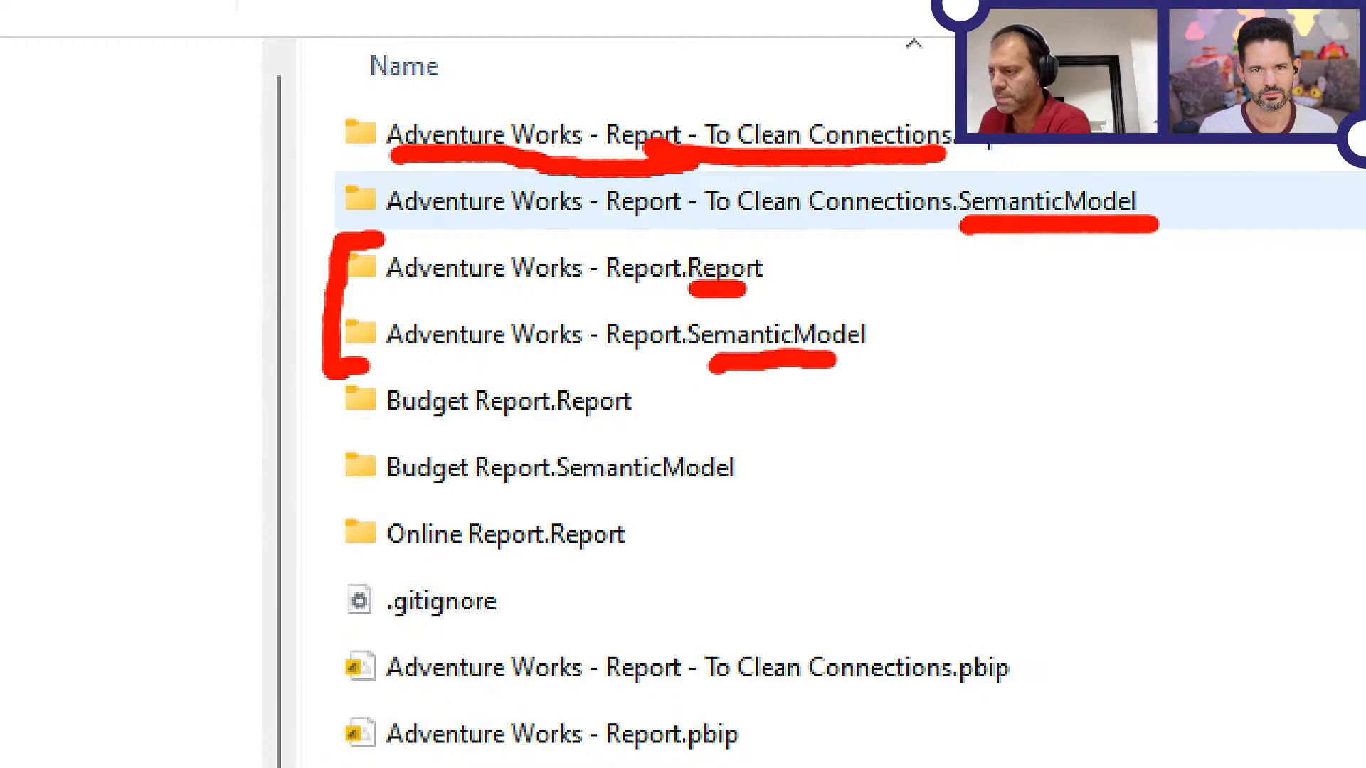
left_click_drag(320, 388, 319, 478)
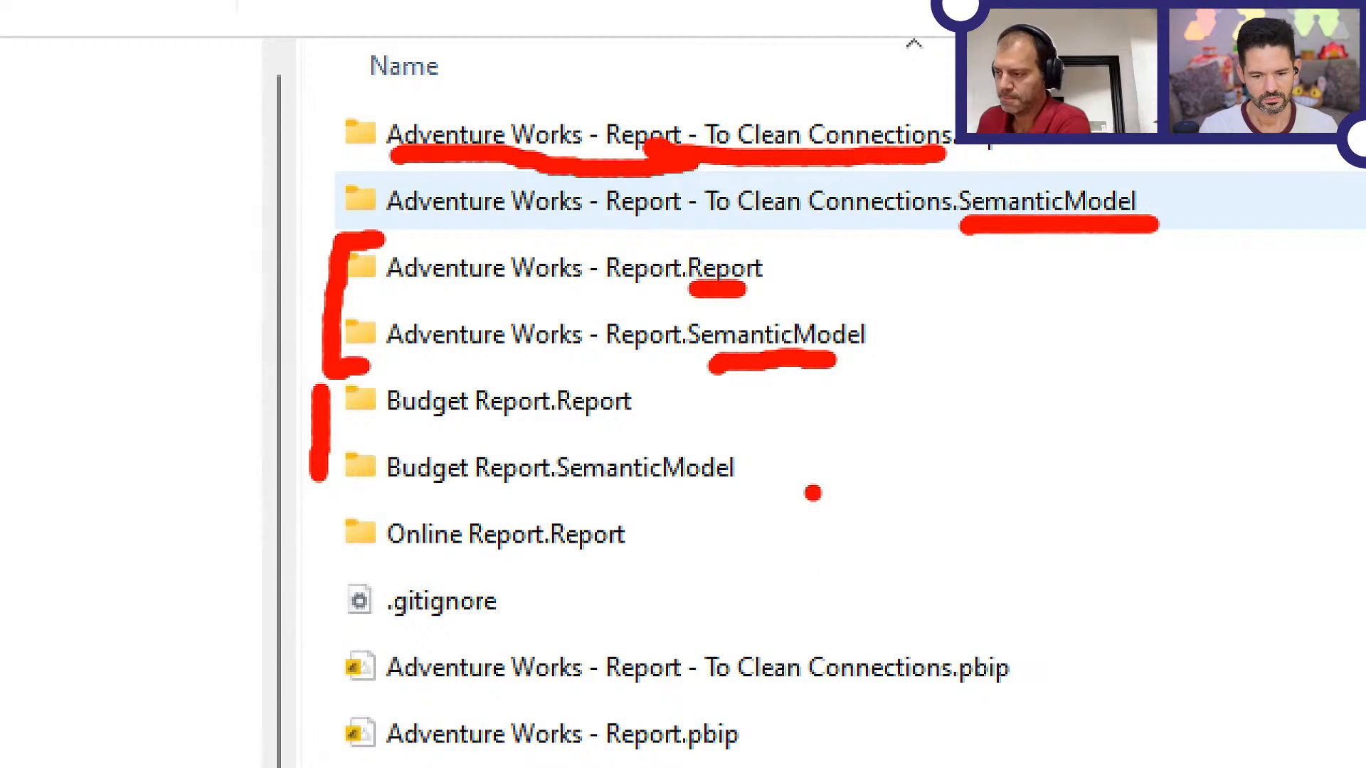
mouse_move(340, 502)
left_mouse_down()
mouse_move(397, 590)
mouse_move(722, 566)
mouse_move(458, 501)
mouse_move(351, 493)
left_mouse_up()
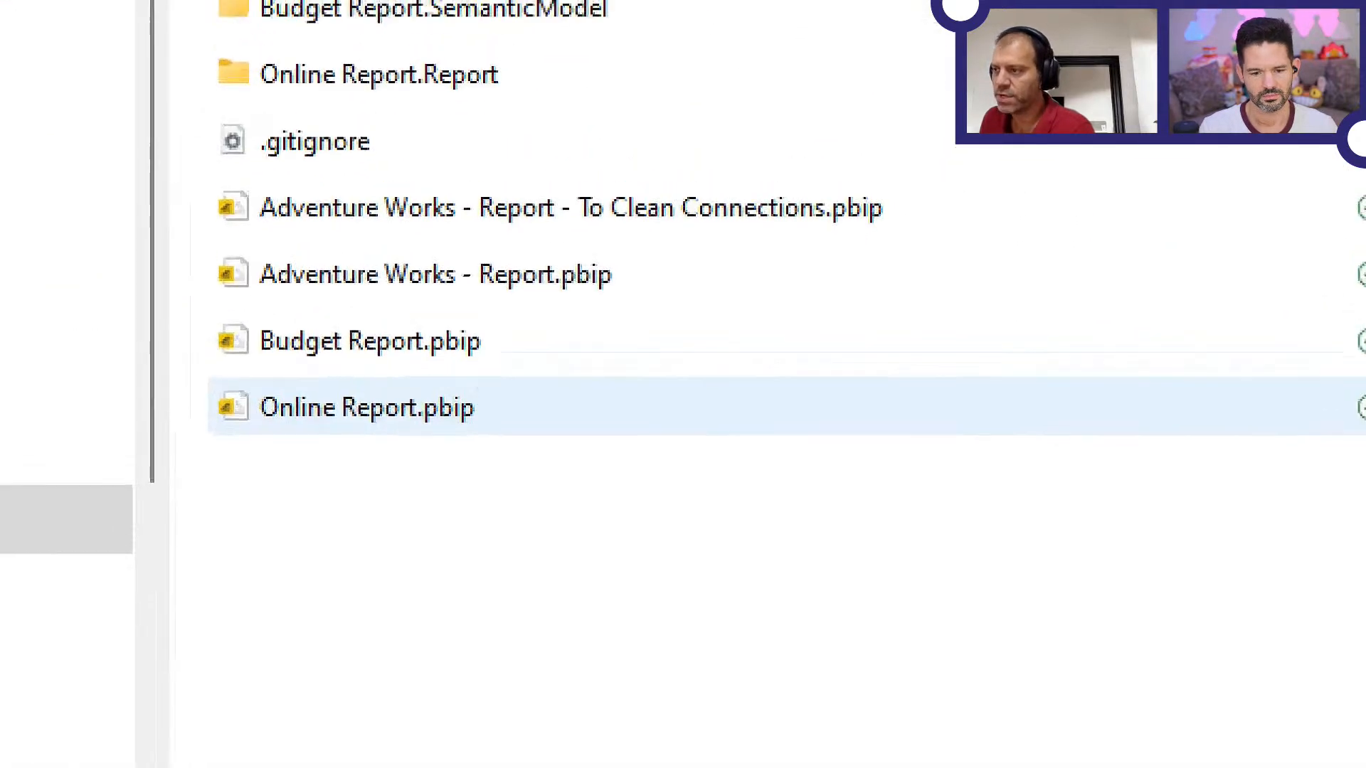
Underline the .pbip extensions of the four project files in red, and exit the magnified annotation view
left_click_drag(565, 298, 595, 299)
left_click_drag(438, 379, 459, 377)
left_click_drag(447, 437, 466, 437)
left_click_drag(820, 231, 881, 246)
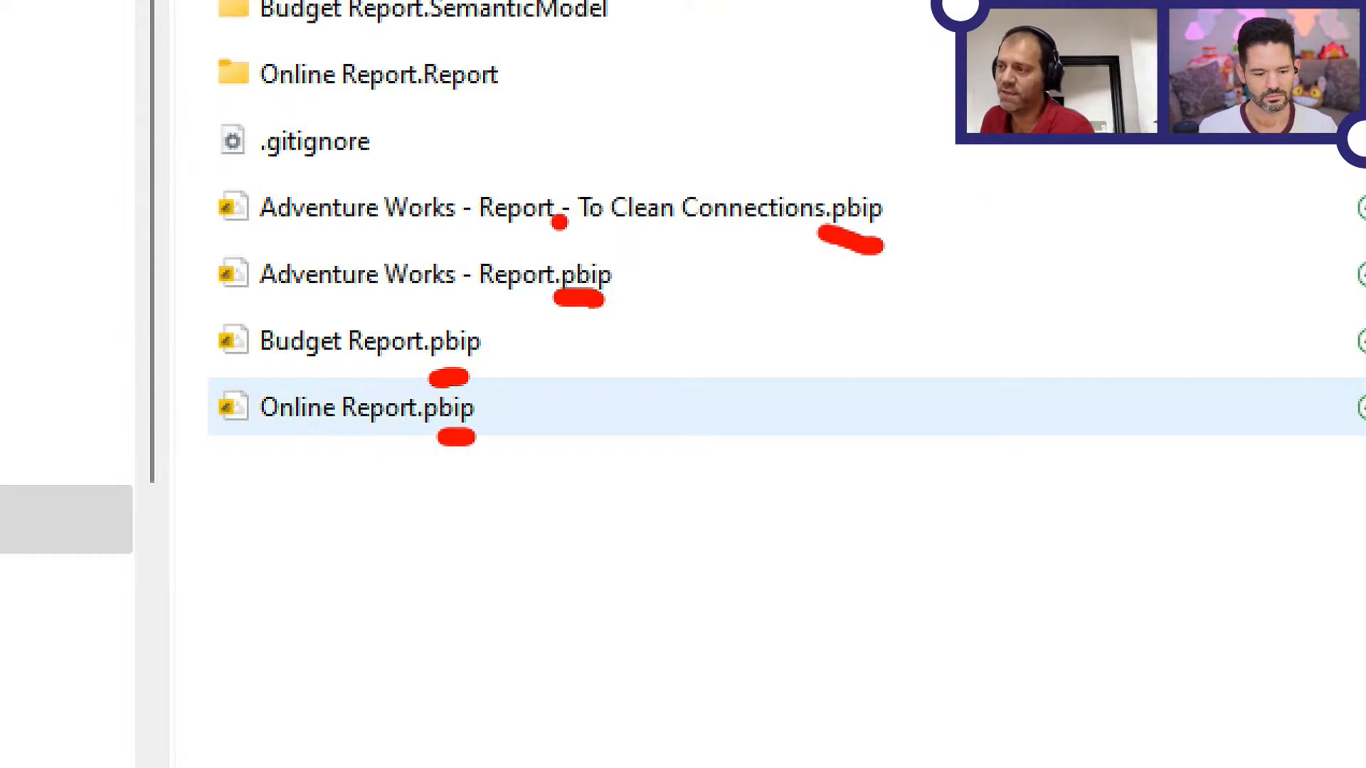
key("Escape")
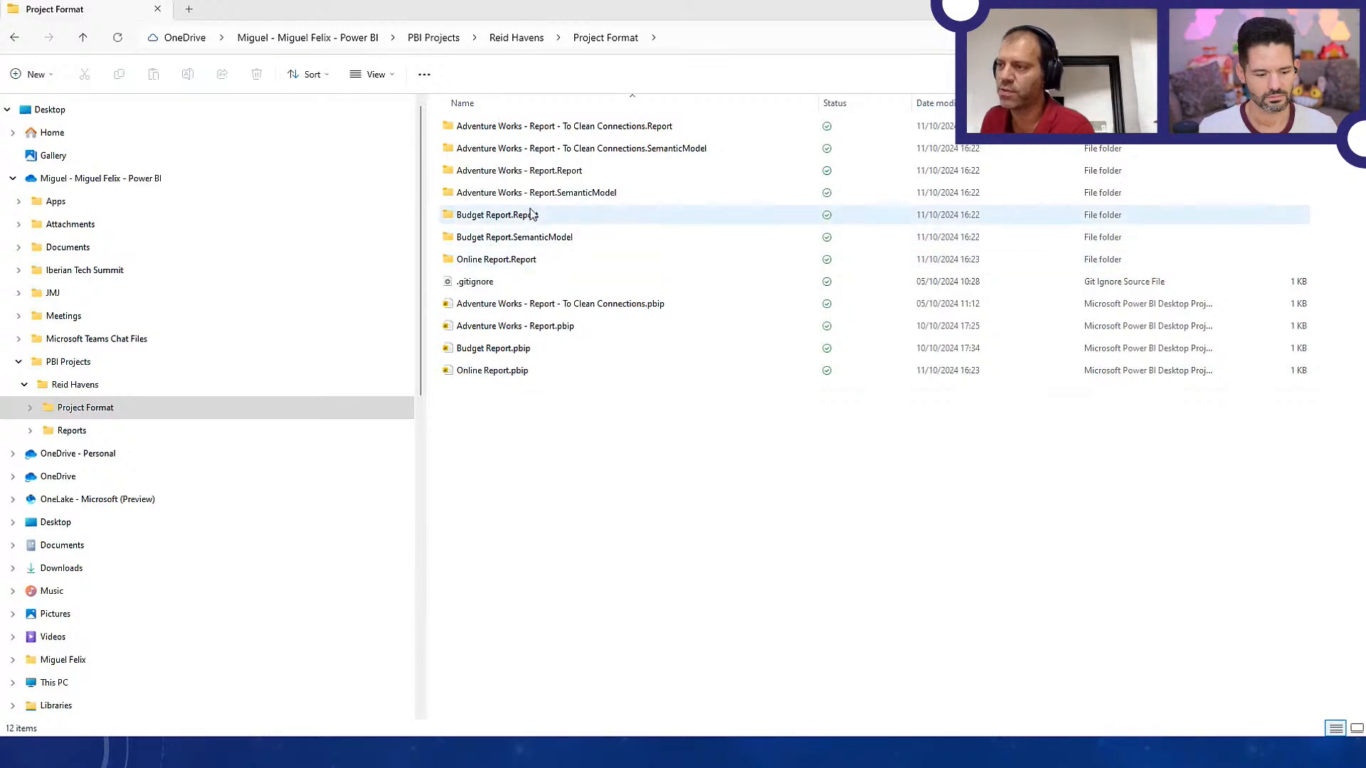
Open definition.pbir from the Adventure Works - Report.Report folder, look through pages Page 2 to Page 5, and return to Sales Summary
double_click(534, 171)
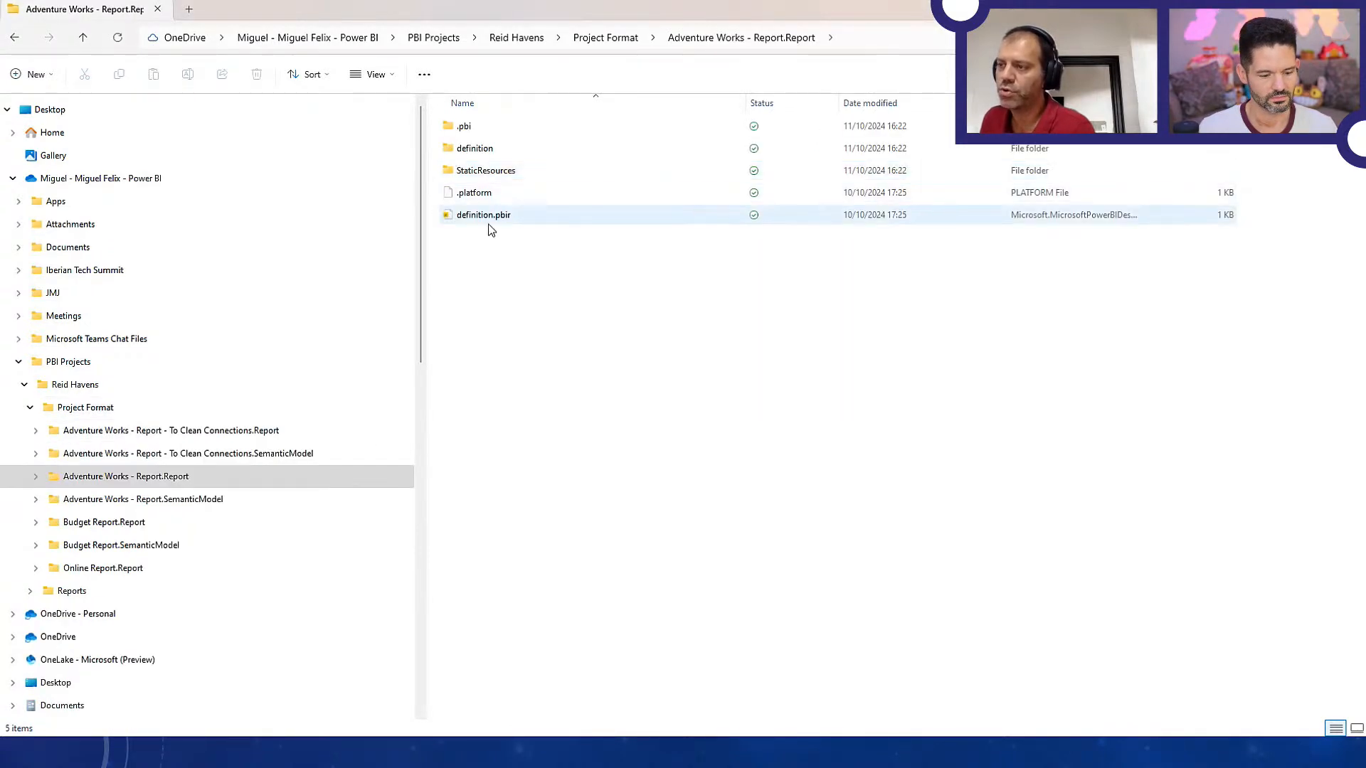
double_click(490, 222)
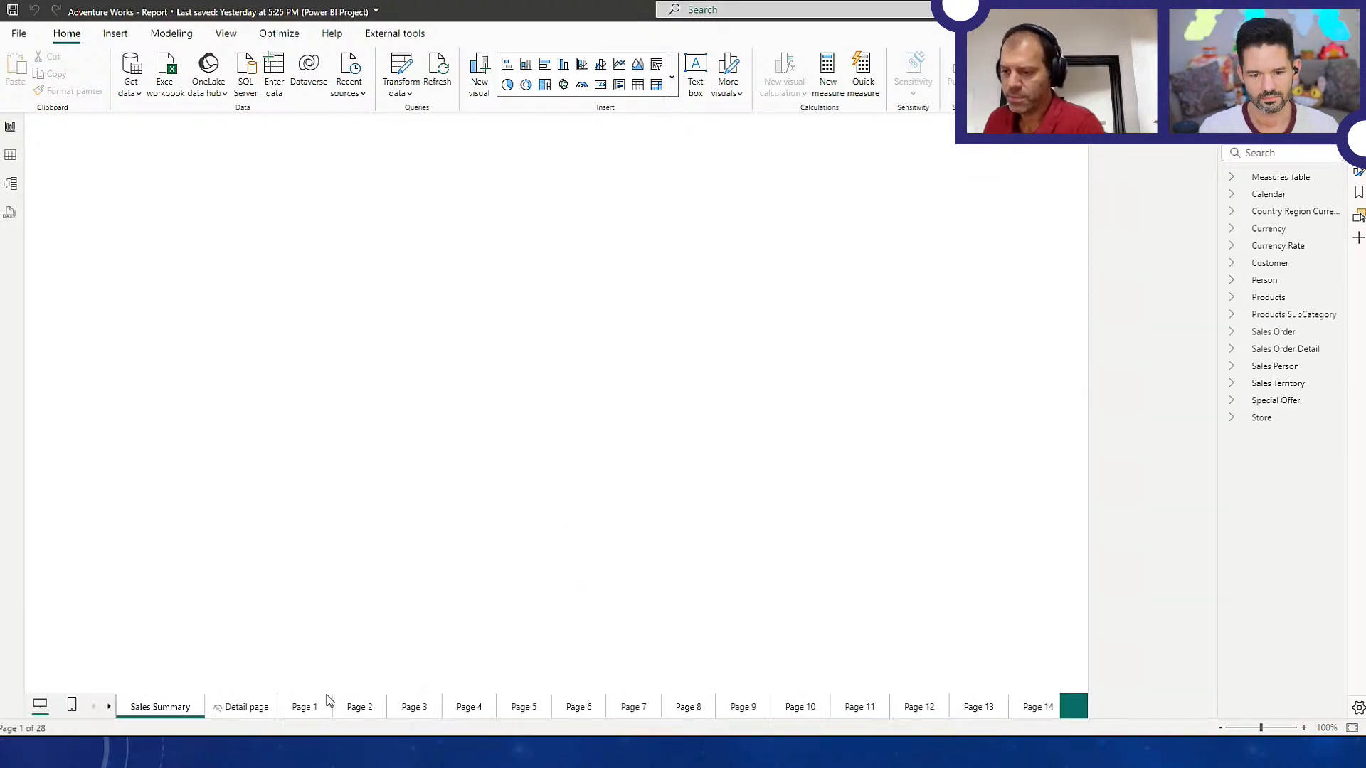
left_click(354, 711)
left_click(412, 712)
left_click(466, 711)
left_click(514, 713)
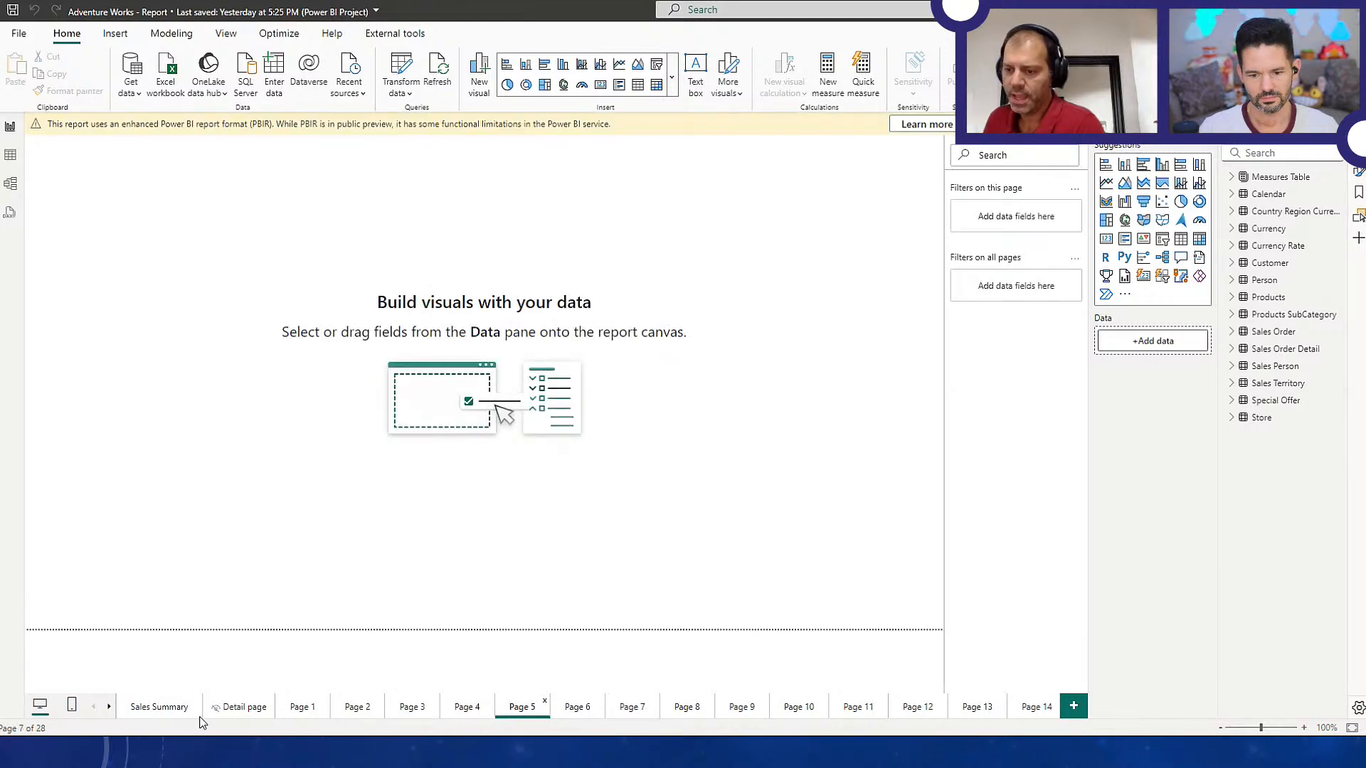
left_click(164, 709)
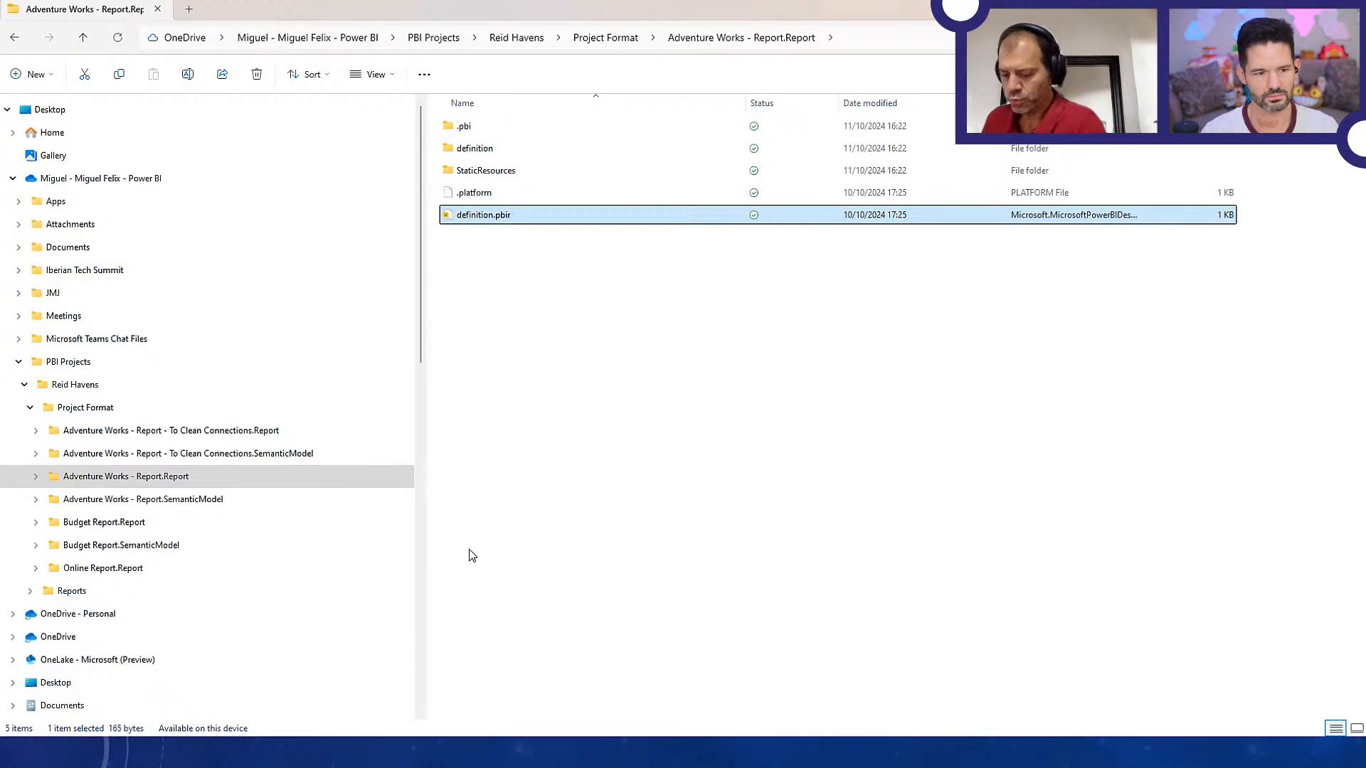
Find and launch Visual Studio Code
key("super")
type("visu")
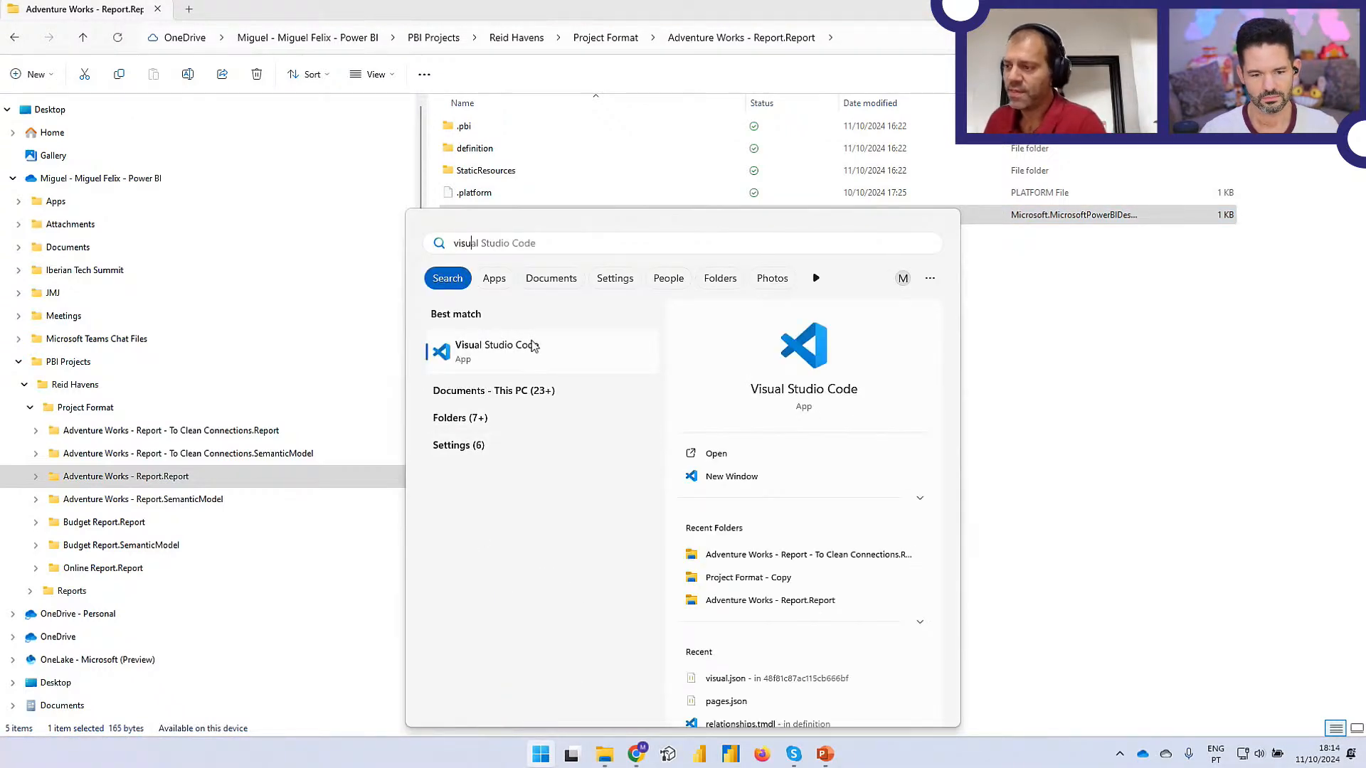
left_click(533, 346)
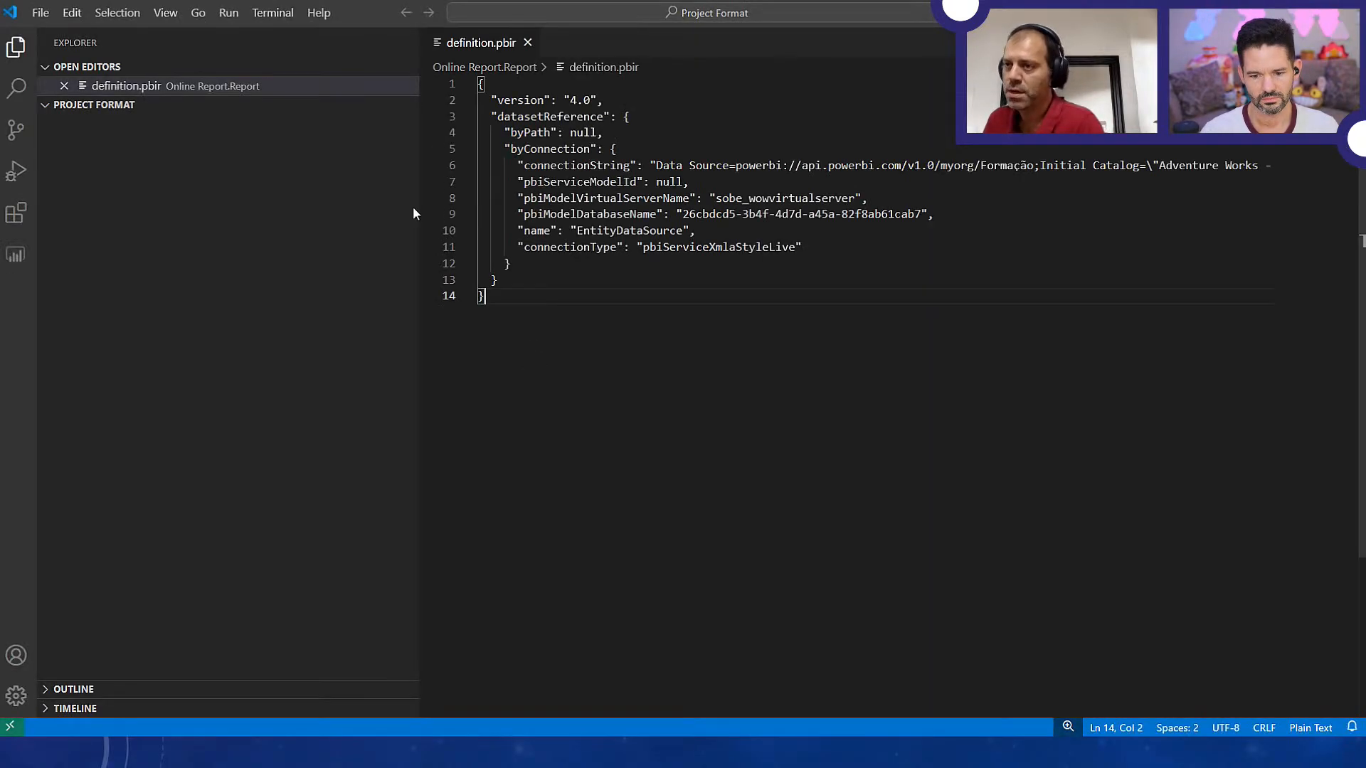
Open the Project Format folder as the workspace and collapse the To Clean Connections.Report and Online Report.Report folders
left_click(45, 14)
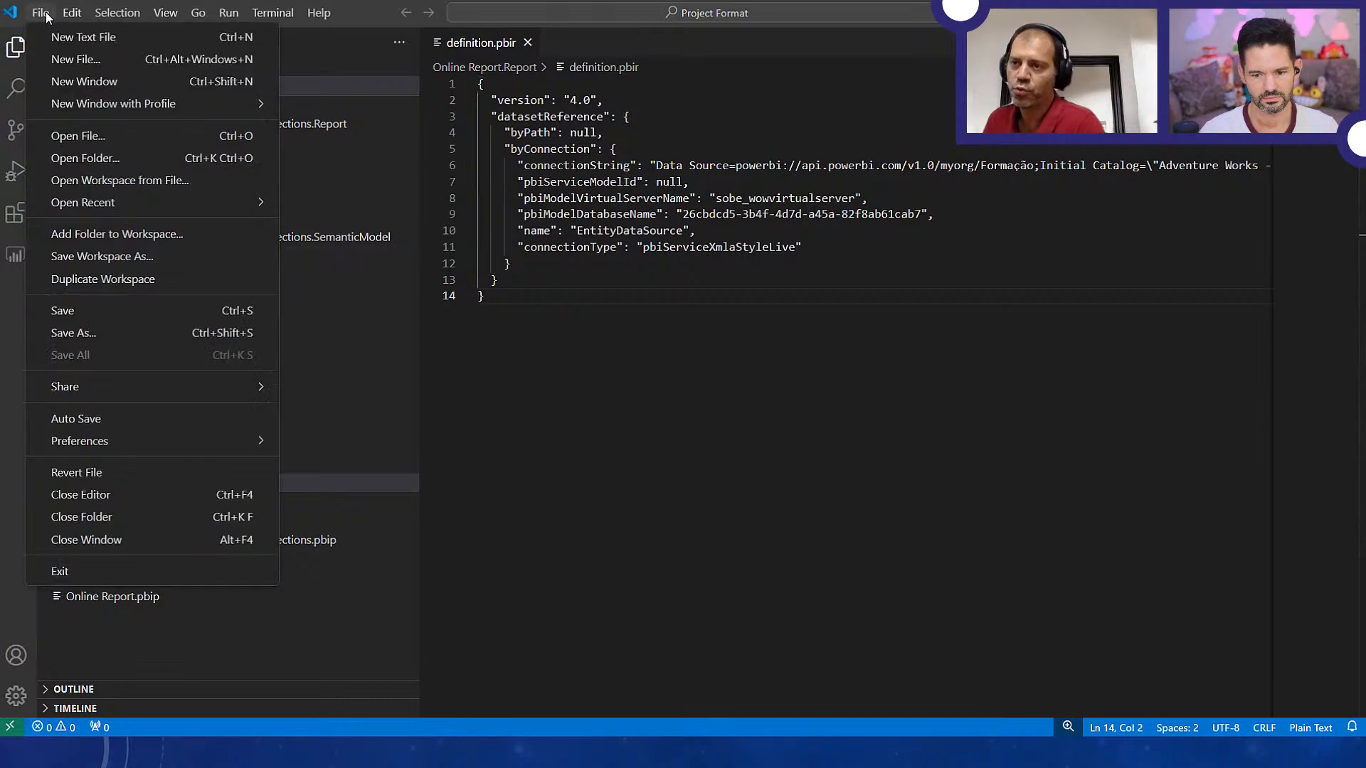
left_click(77, 158)
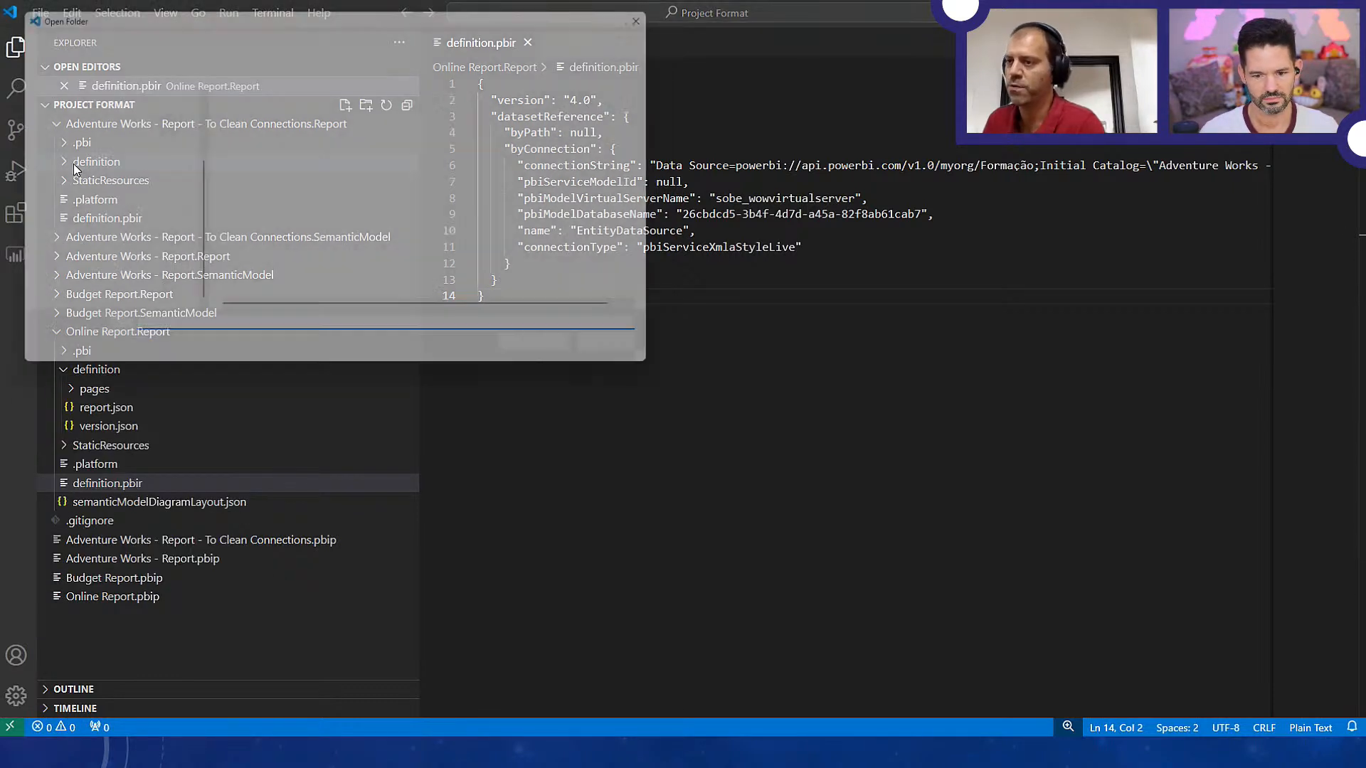
left_click(249, 116)
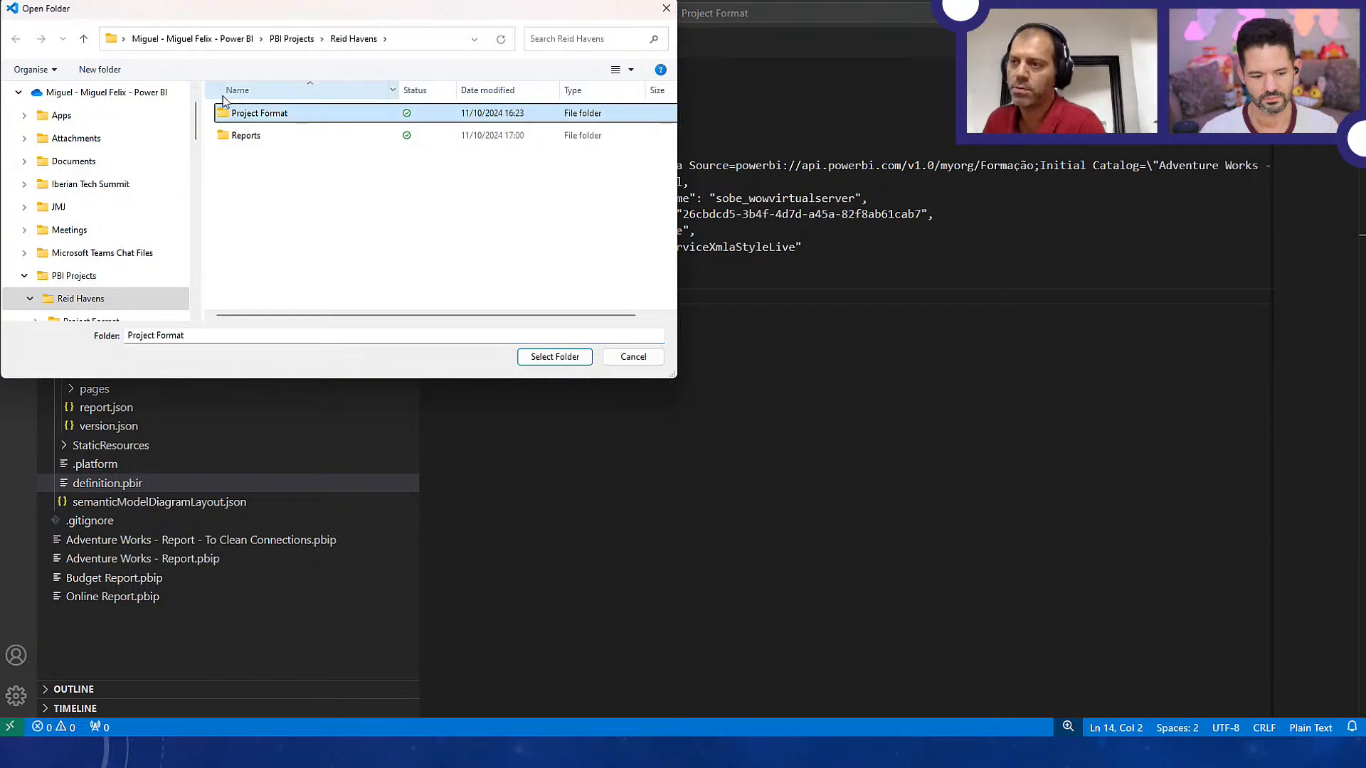
left_click(542, 355)
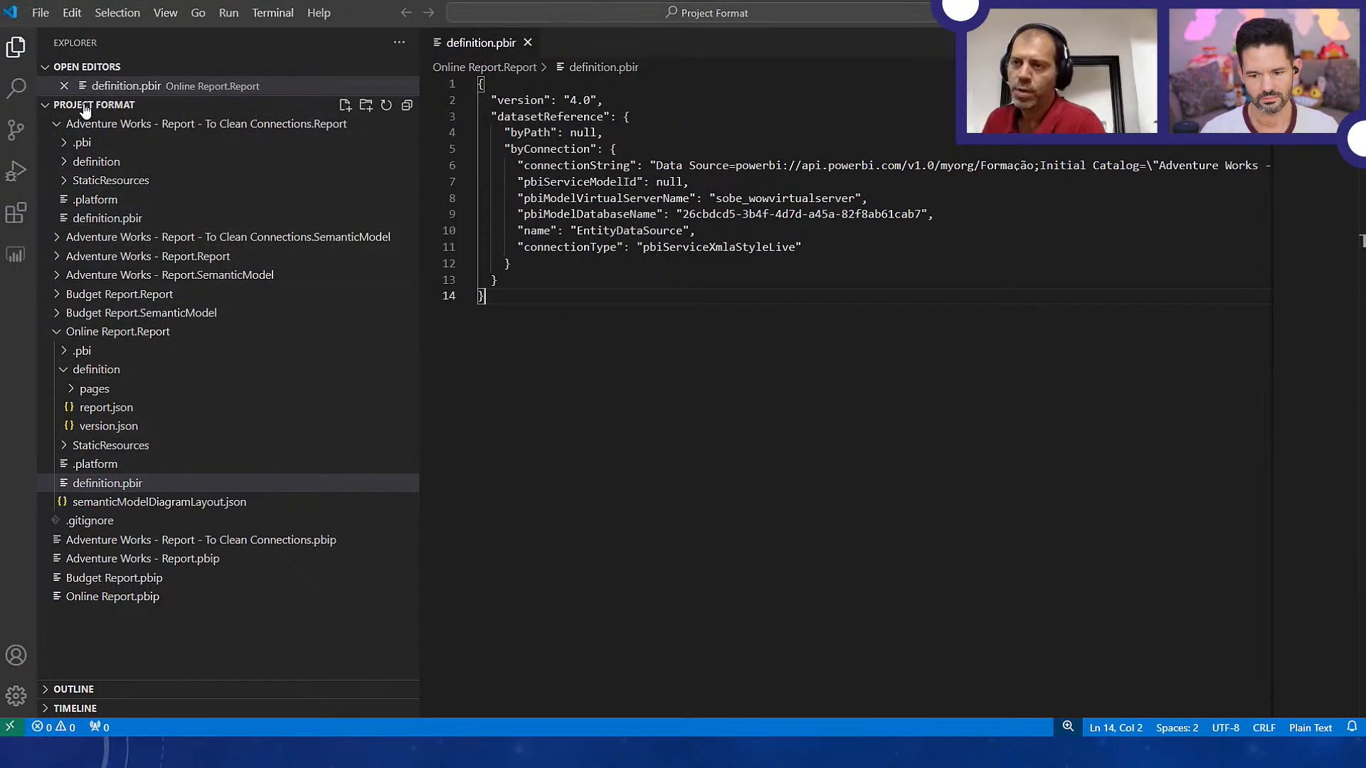
left_click(57, 123)
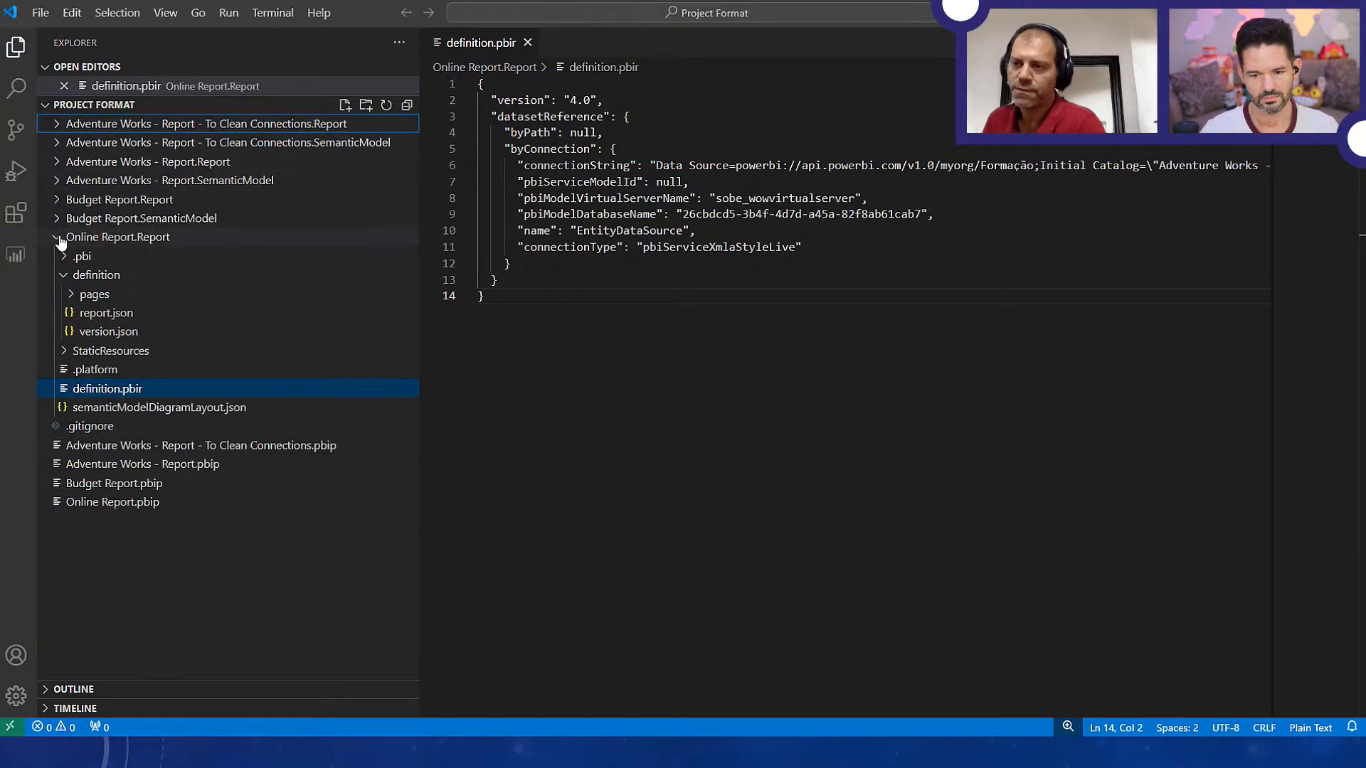
left_click(57, 237)
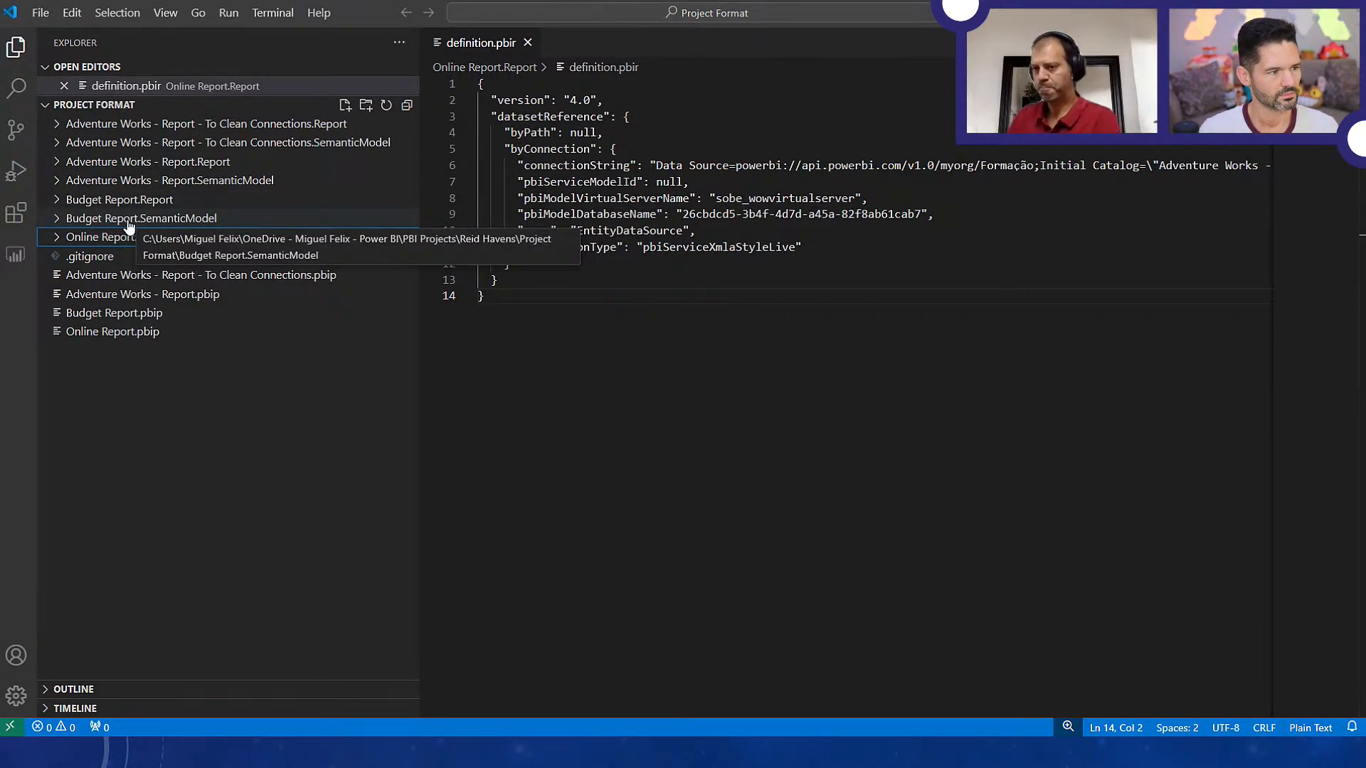
Switch to File Explorer, go back up to the Project Format folder, and open Budget Report.pbip
key("alt+Tab")
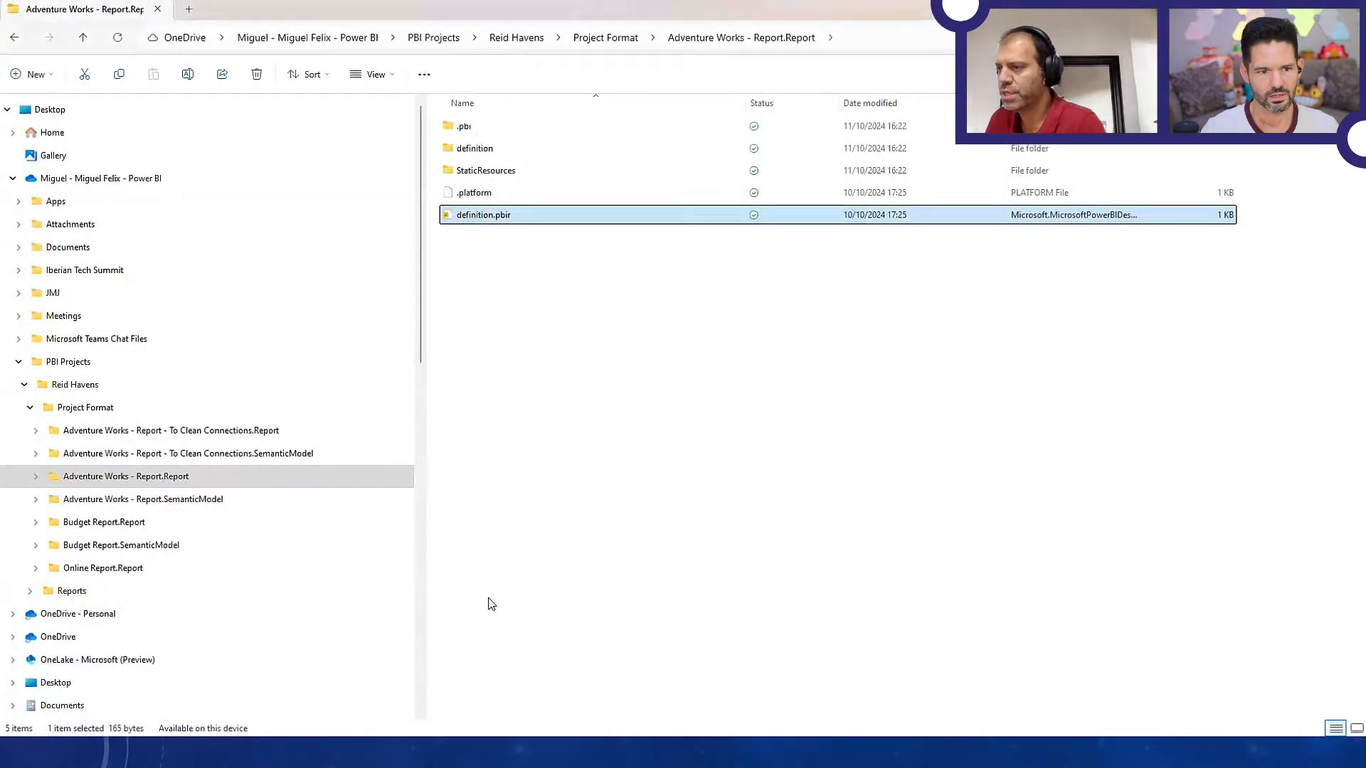
left_click(598, 46)
left_click(519, 350)
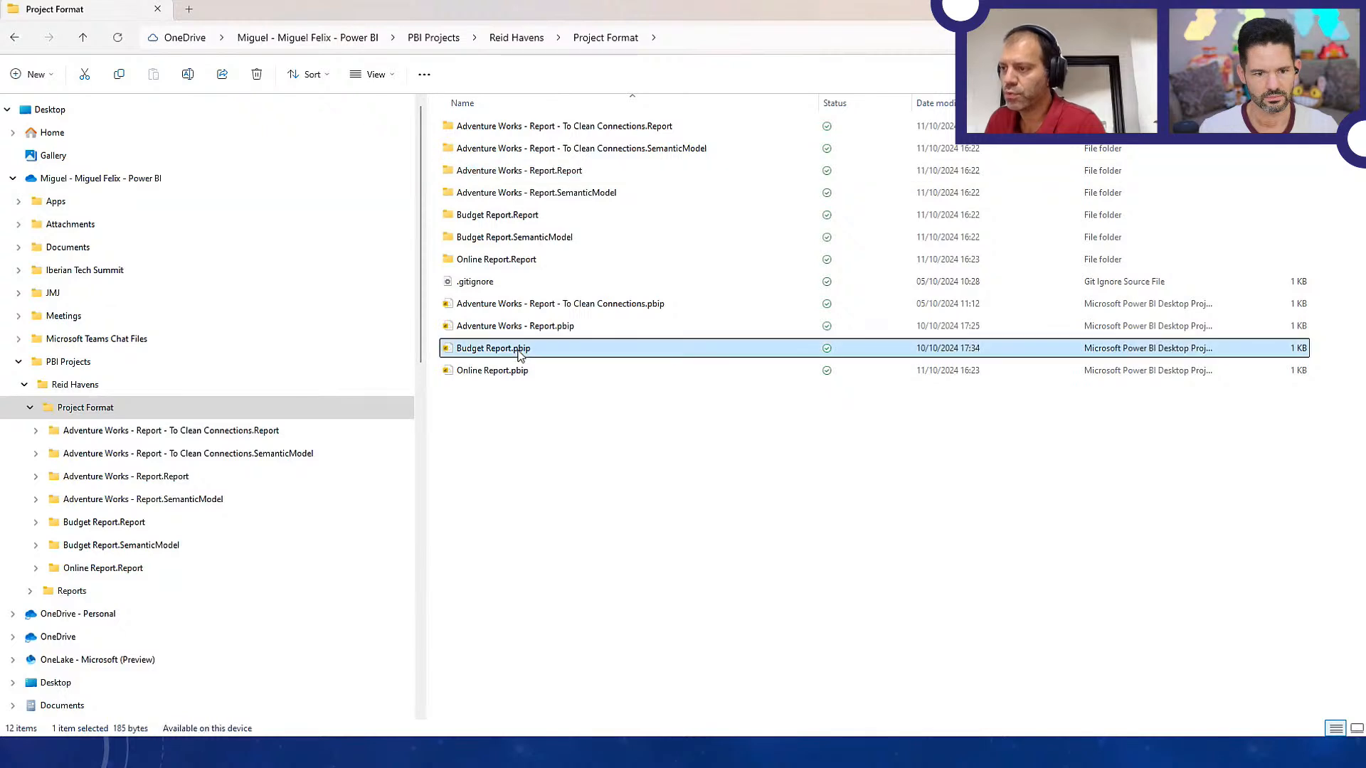
double_click(520, 353)
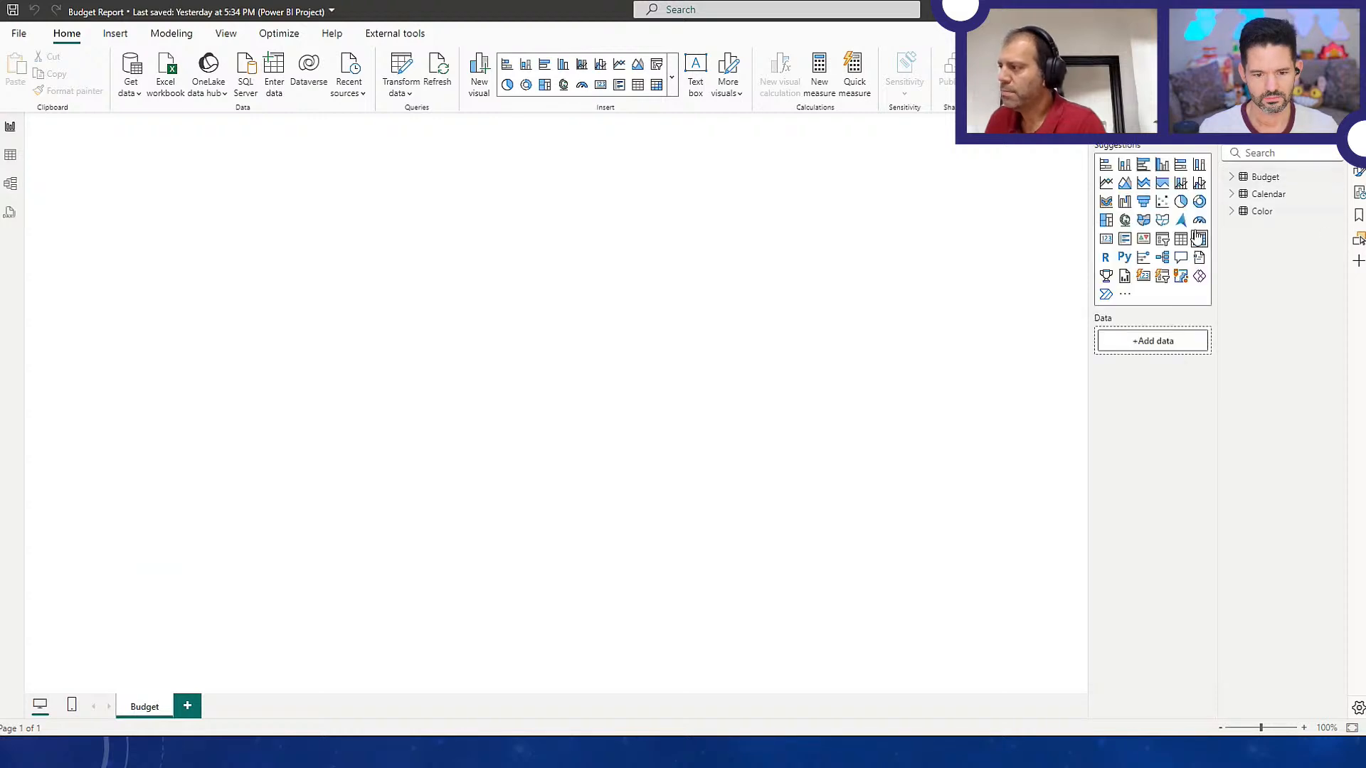
View the data of the Budget, Calendar and Color tables, and return to the report page
left_click(10, 155)
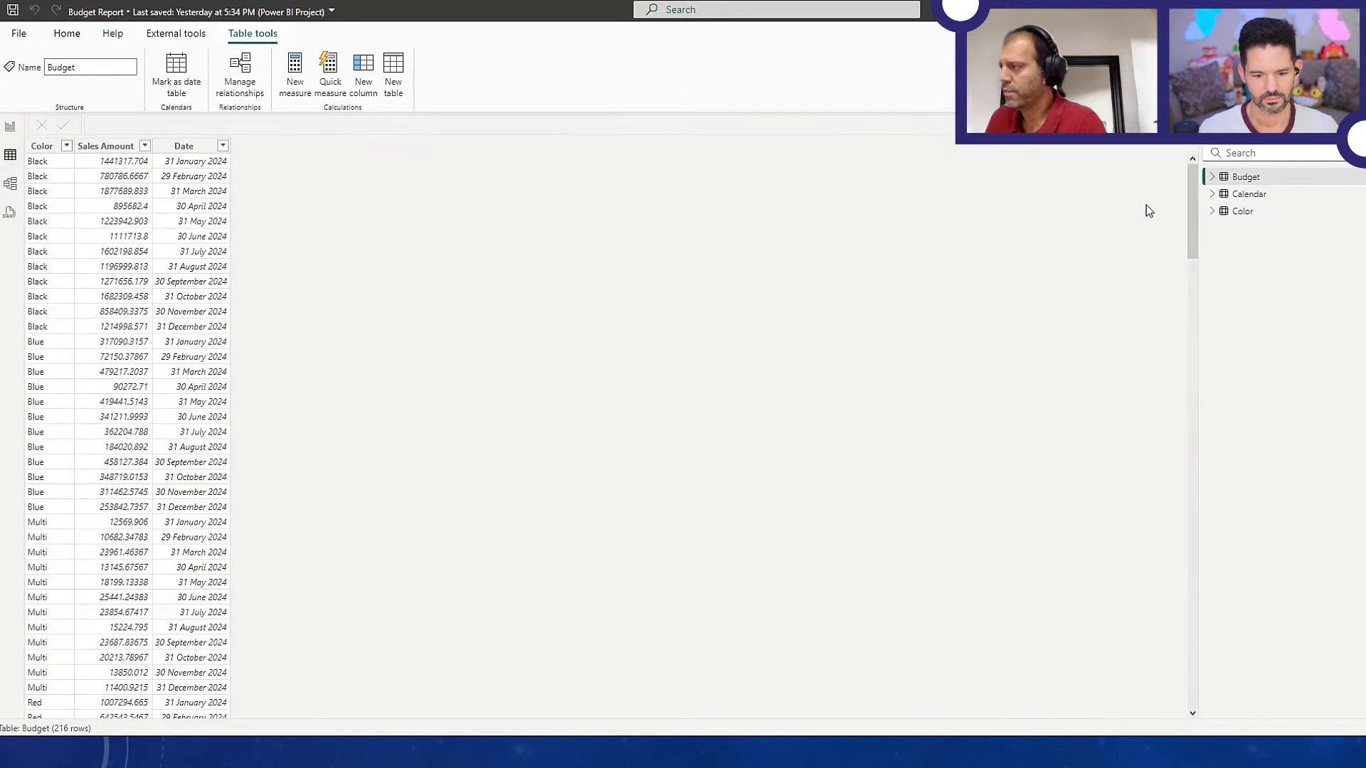
left_click(1247, 196)
left_click(1241, 219)
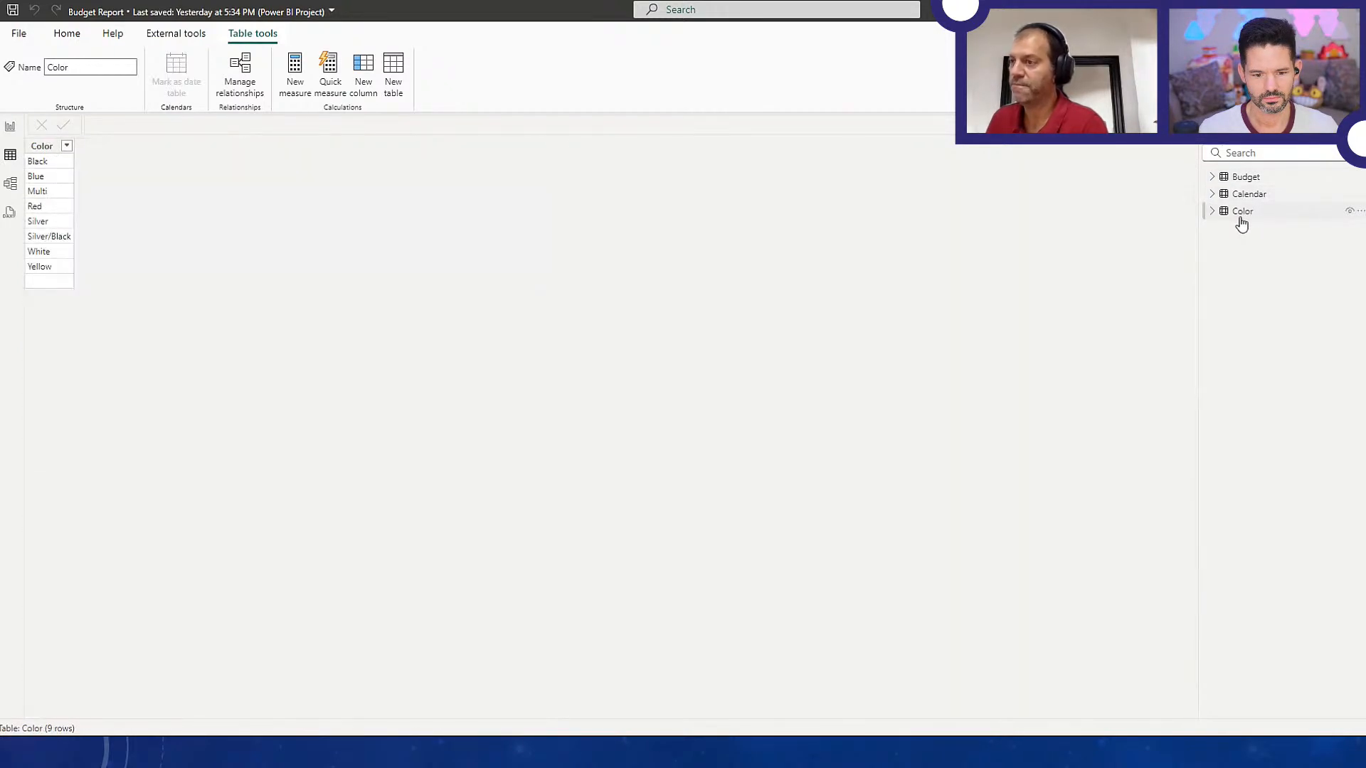
left_click(11, 129)
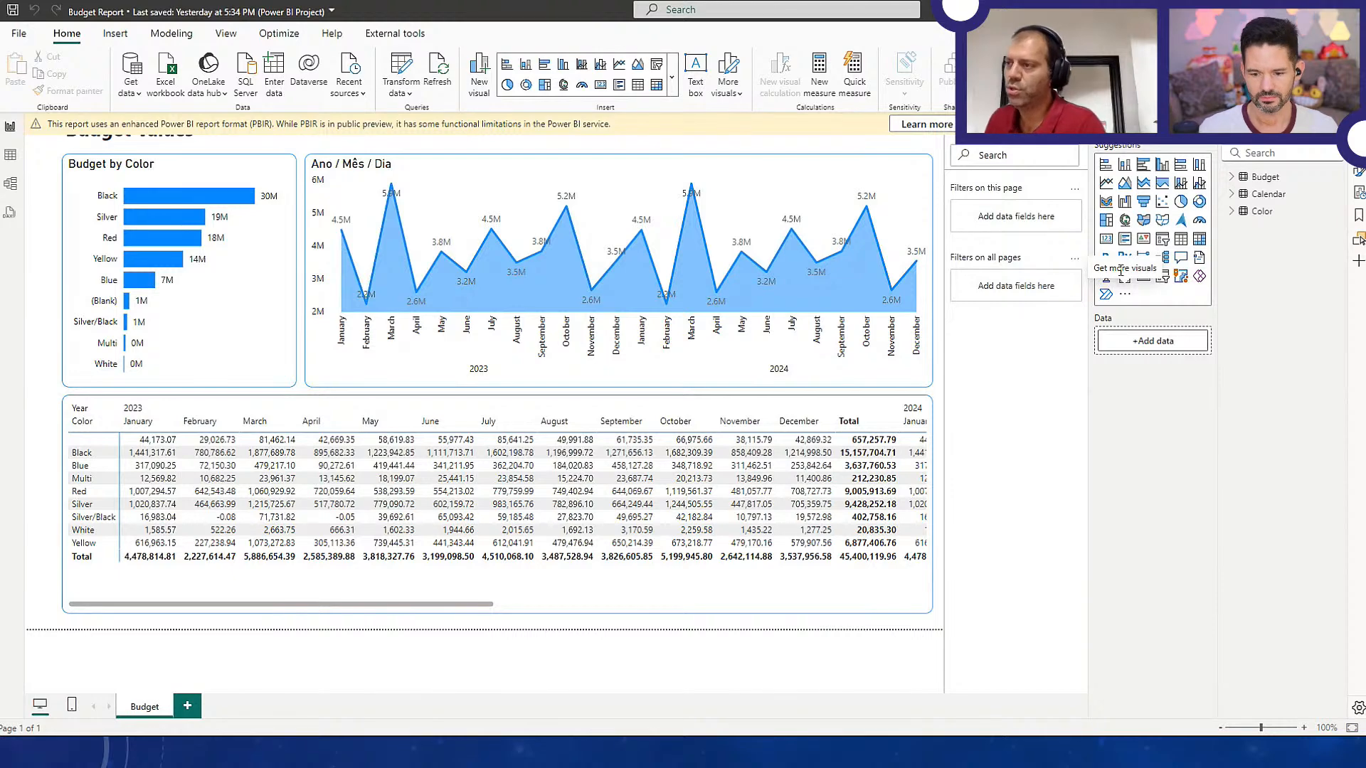
Inspect the Budget query and its applied steps in Power Query Editor, and close the editor
left_click(401, 69)
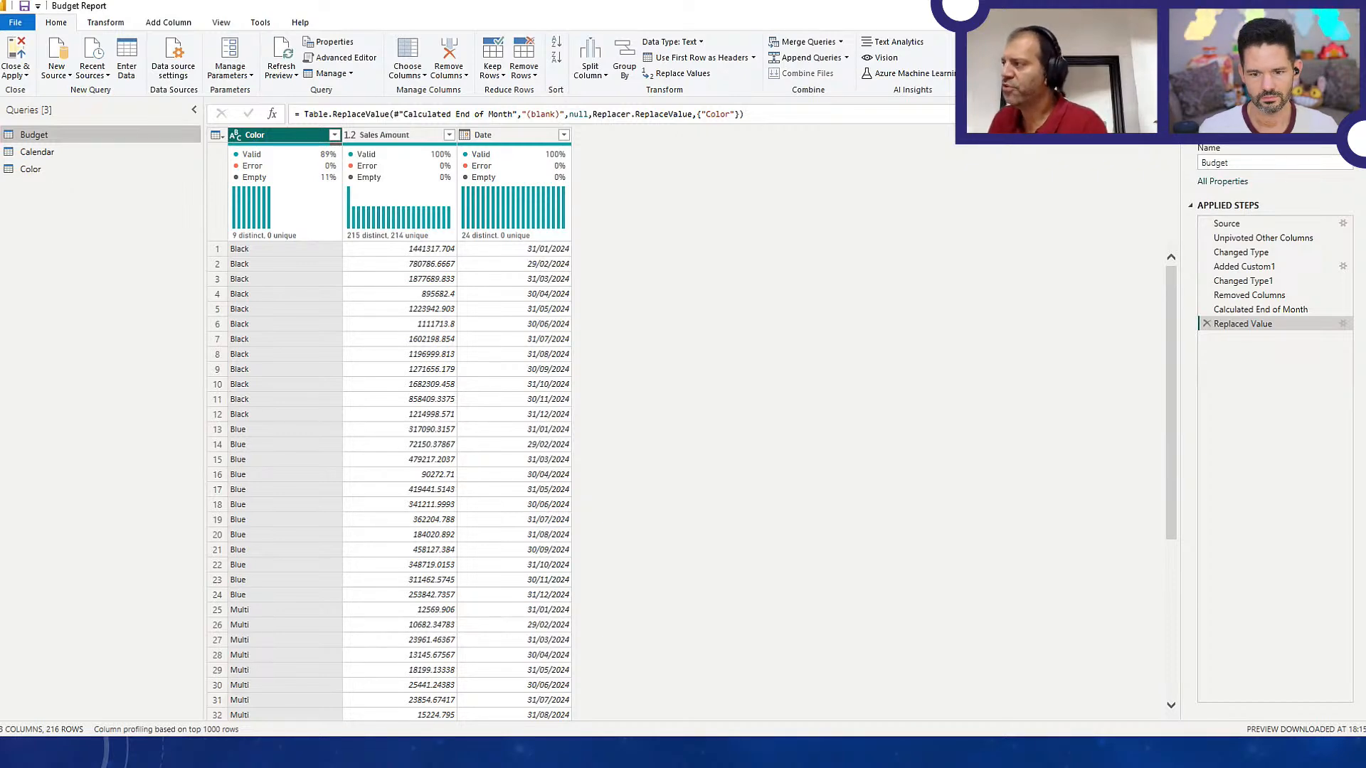
left_click(1353, 6)
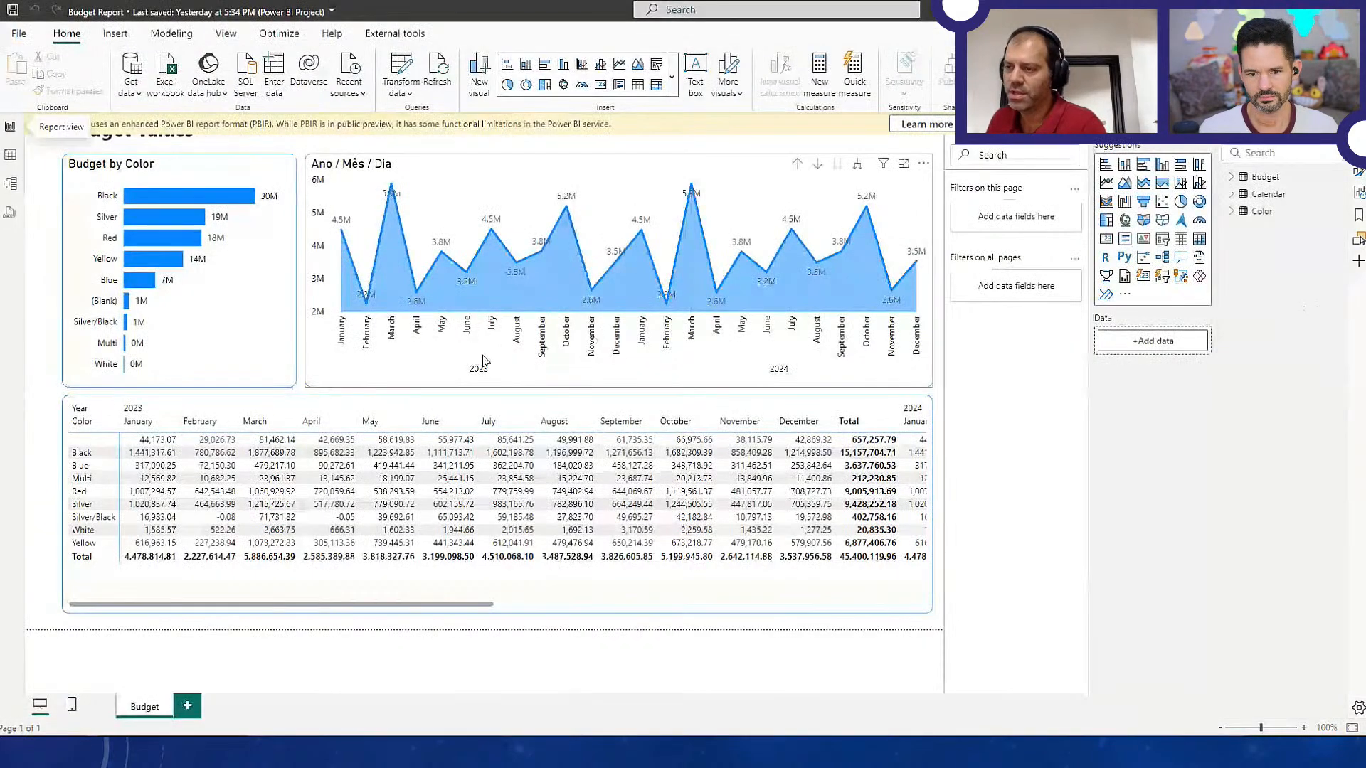
left_click(297, 341)
key("ctrl+a")
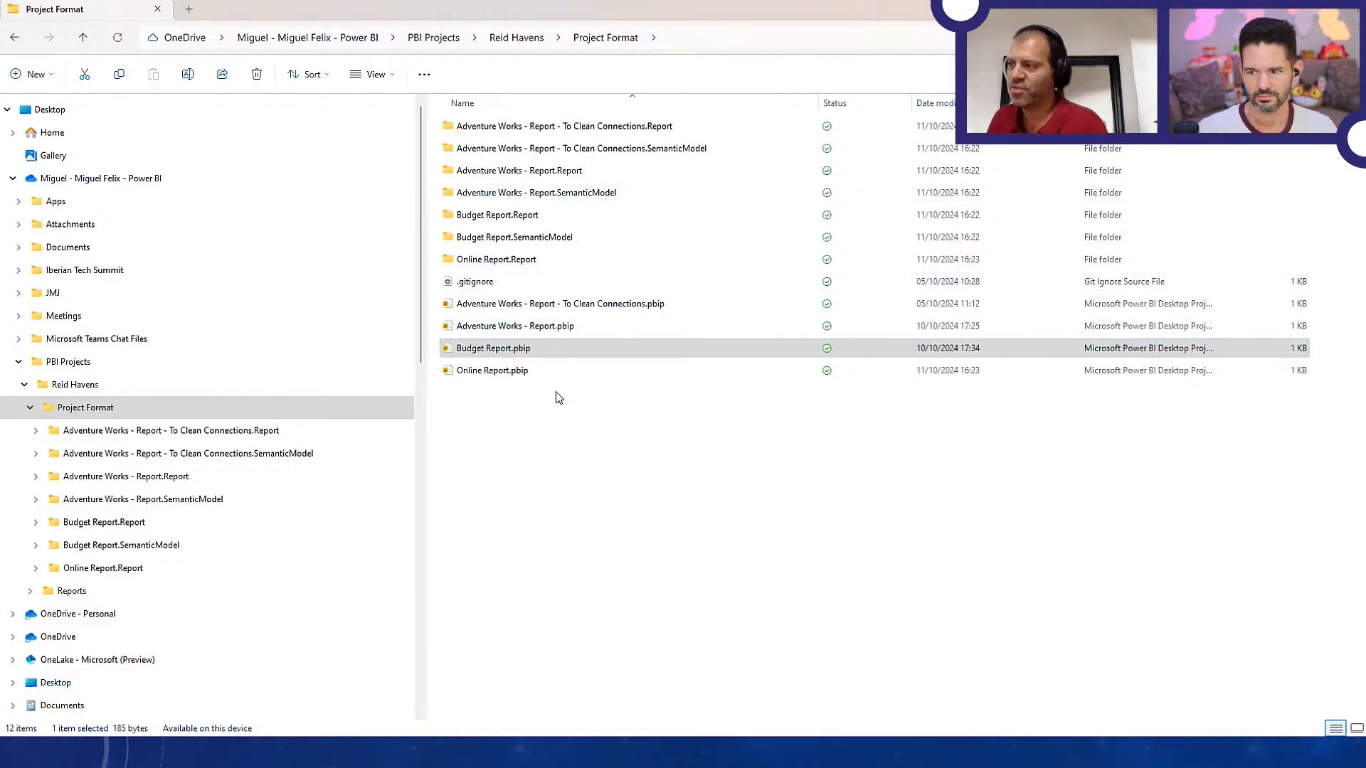
Open a second File Explorer window and arrange it side by side with the Project Format window
key("alt+Tab")
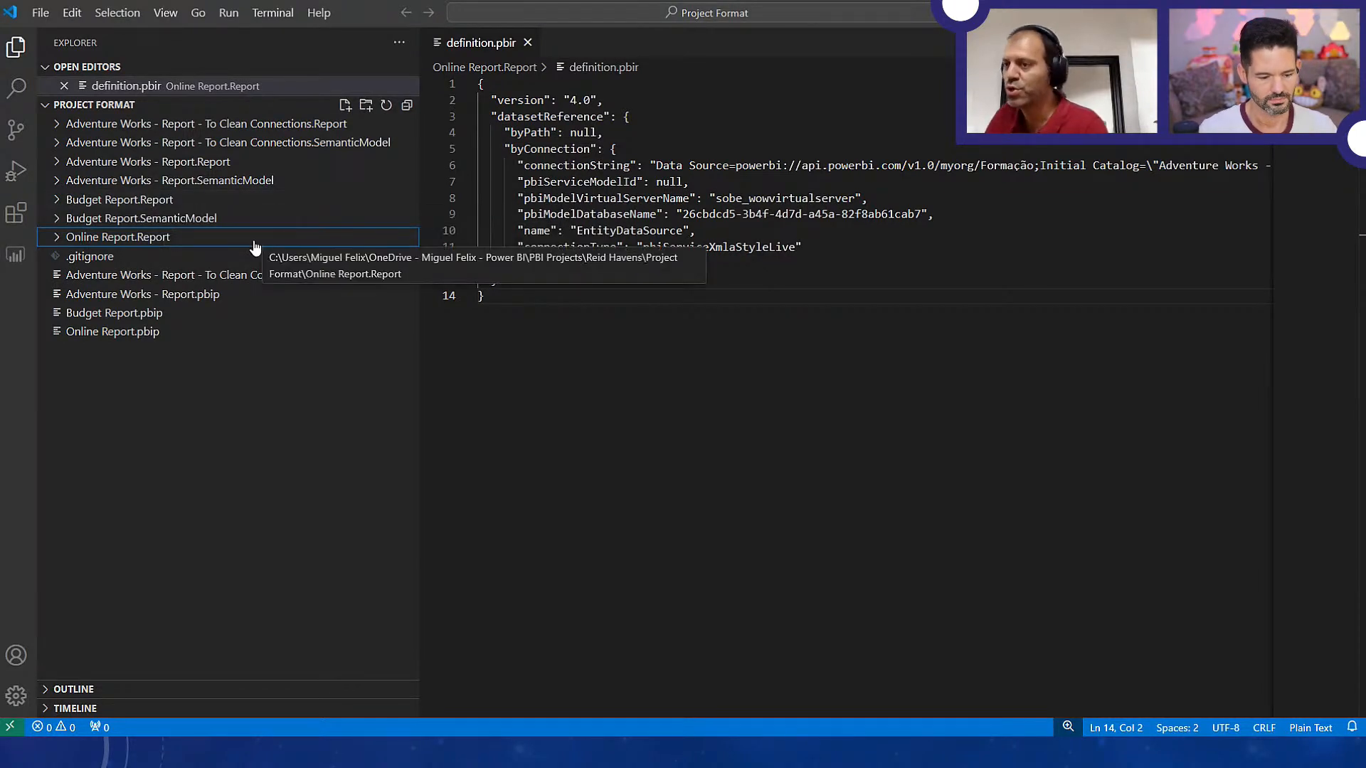
key("alt+Tab")
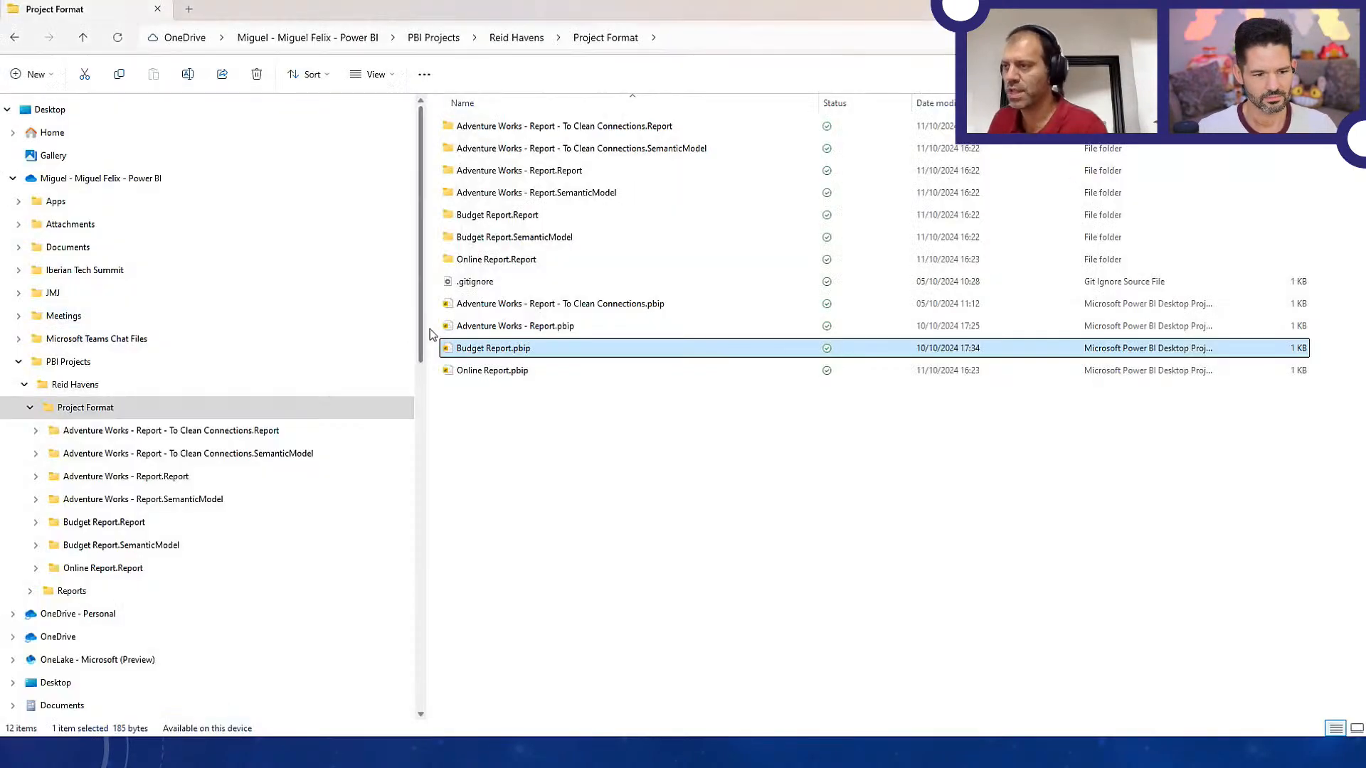
left_click(191, 16)
left_click_drag(190, 15, 537, 148)
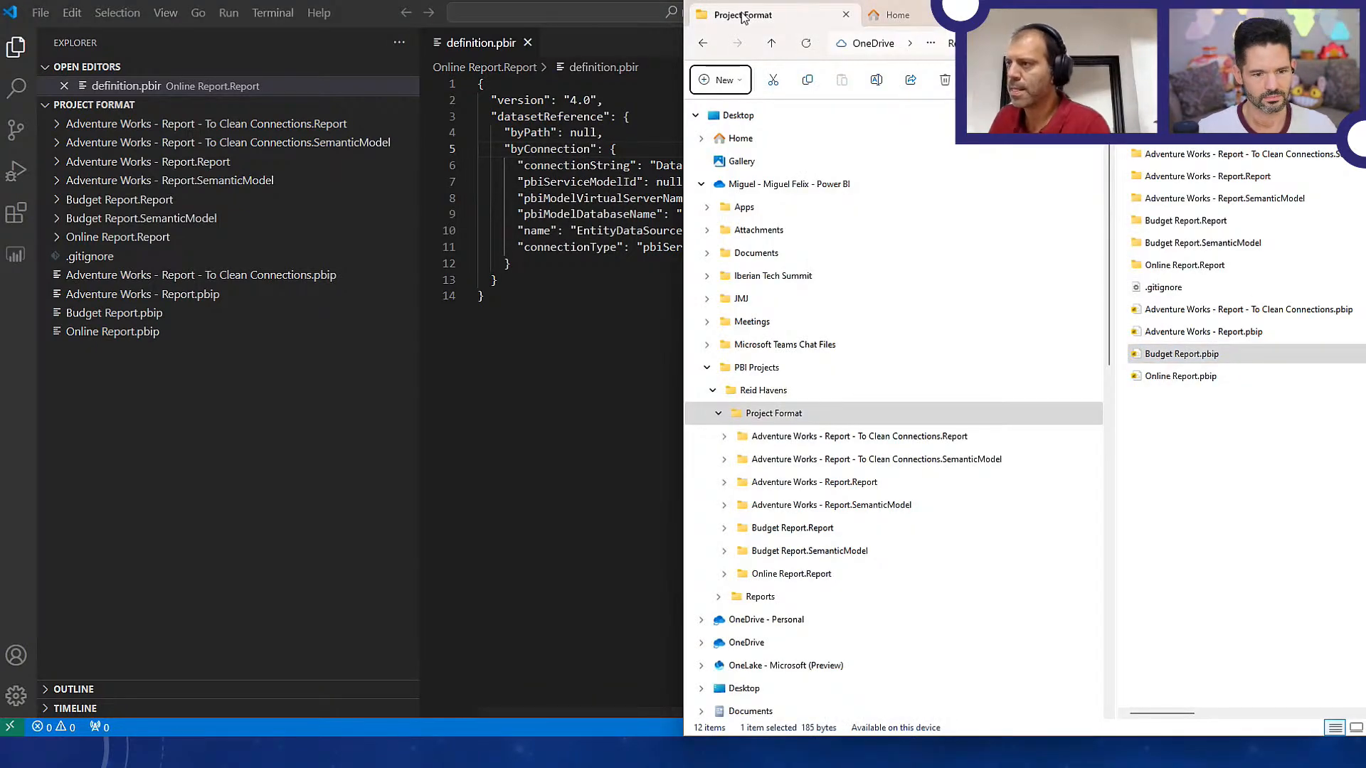
left_click_drag(744, 17, 396, 183)
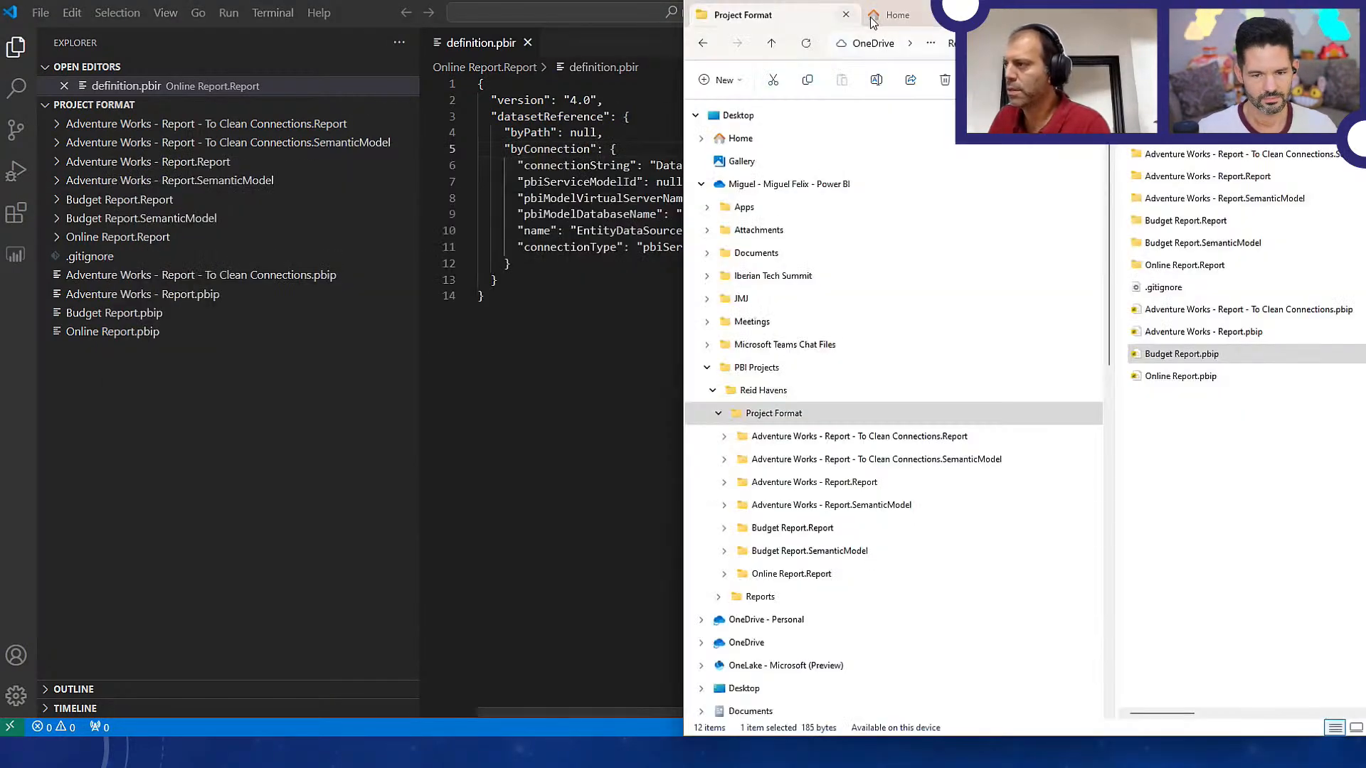
left_click(889, 18)
left_click(1019, 15)
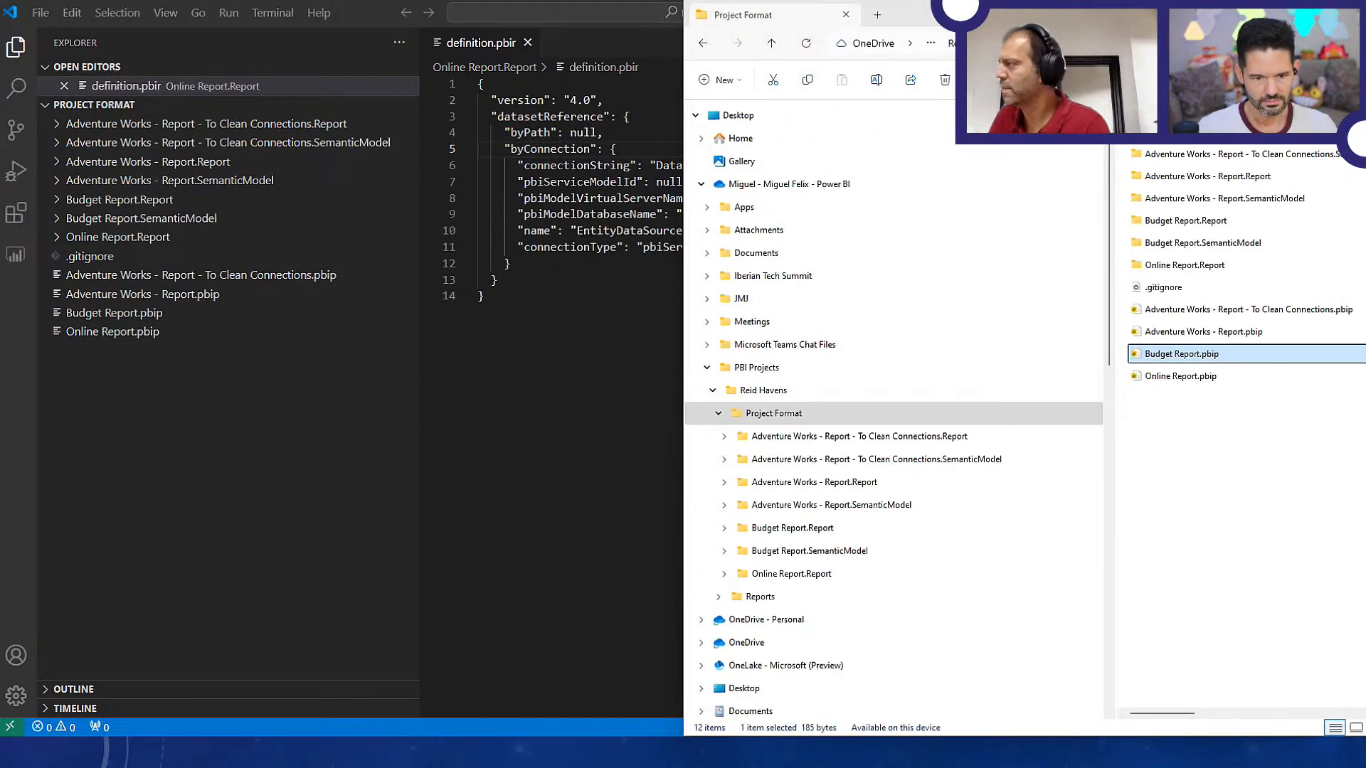
left_click_drag(1019, 15, 357, 29)
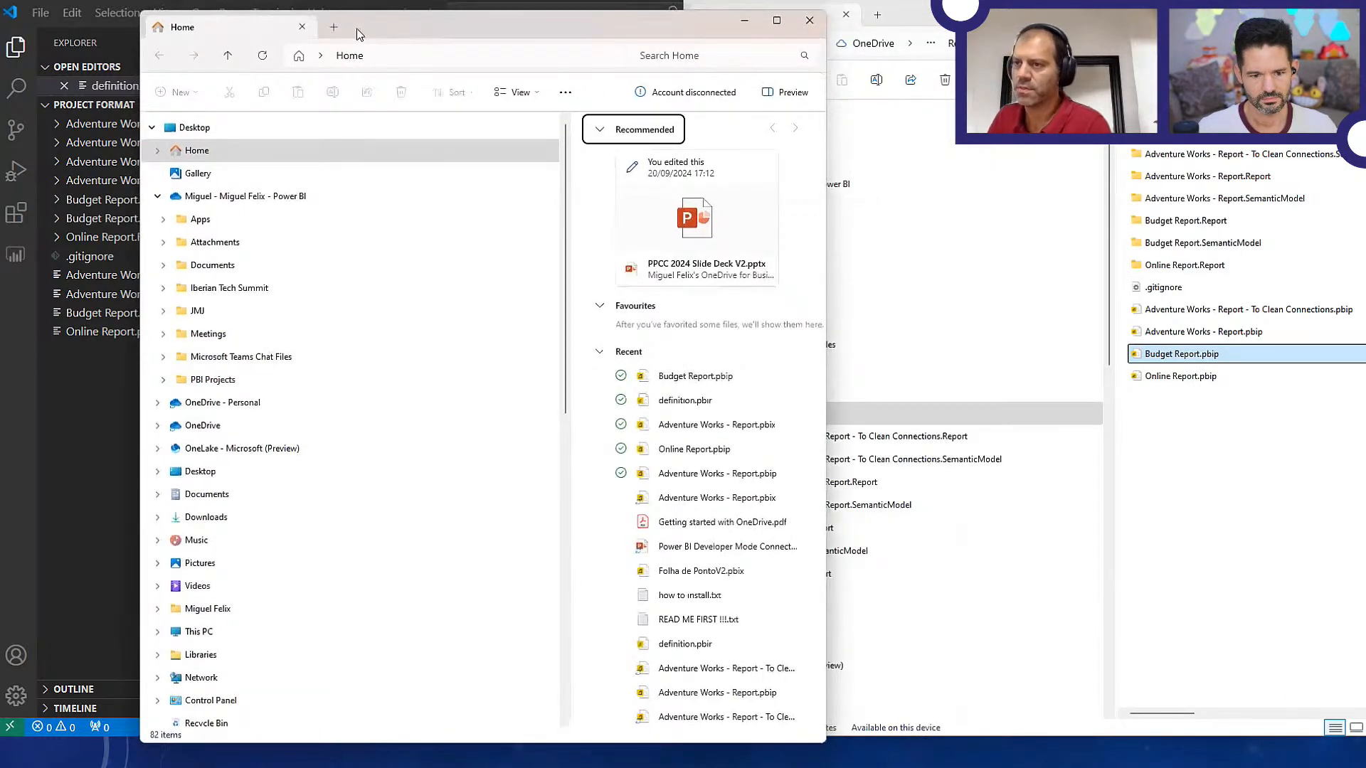
key("super+Left")
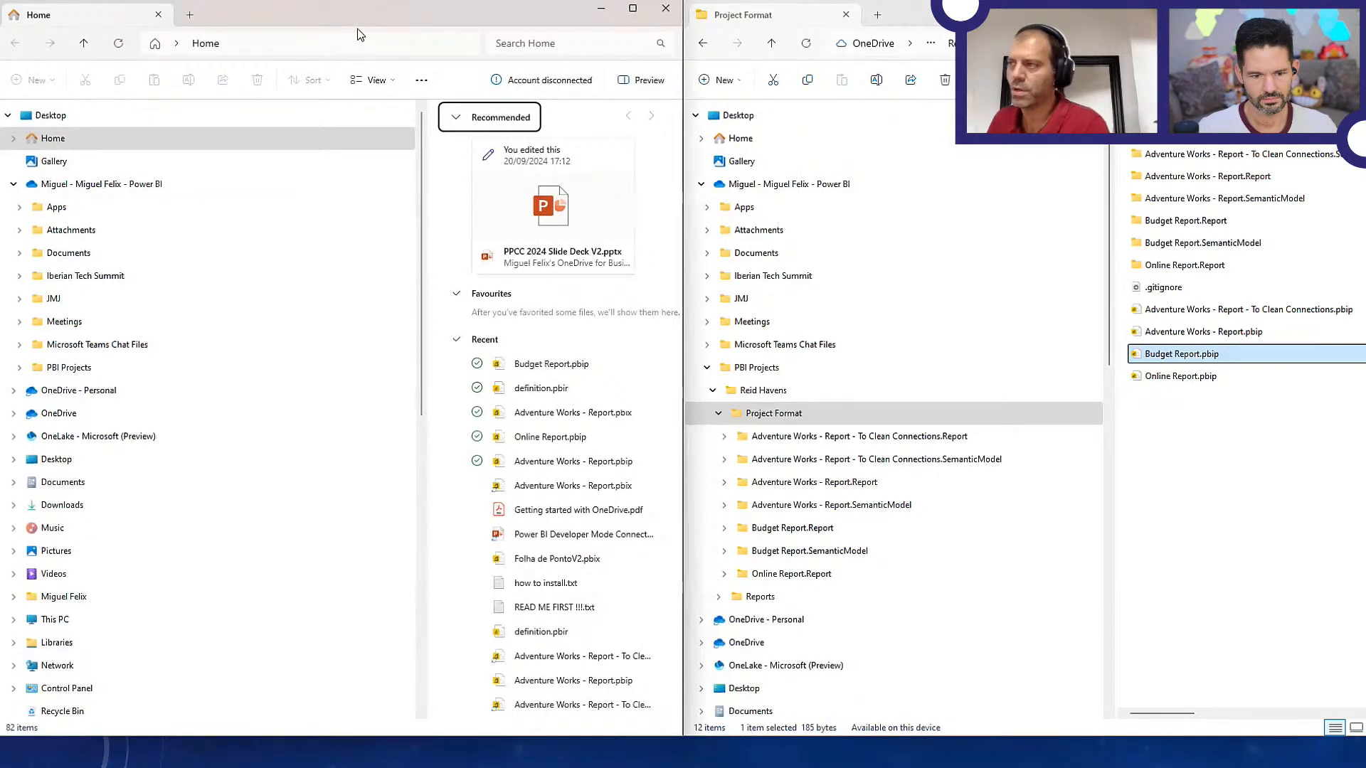
Browse from PBI Projects to the Project Format folder in the new window, narrow its navigation pane, and check the Adventure Works - Report.Report folder's details
left_click(90, 369)
double_click(472, 132)
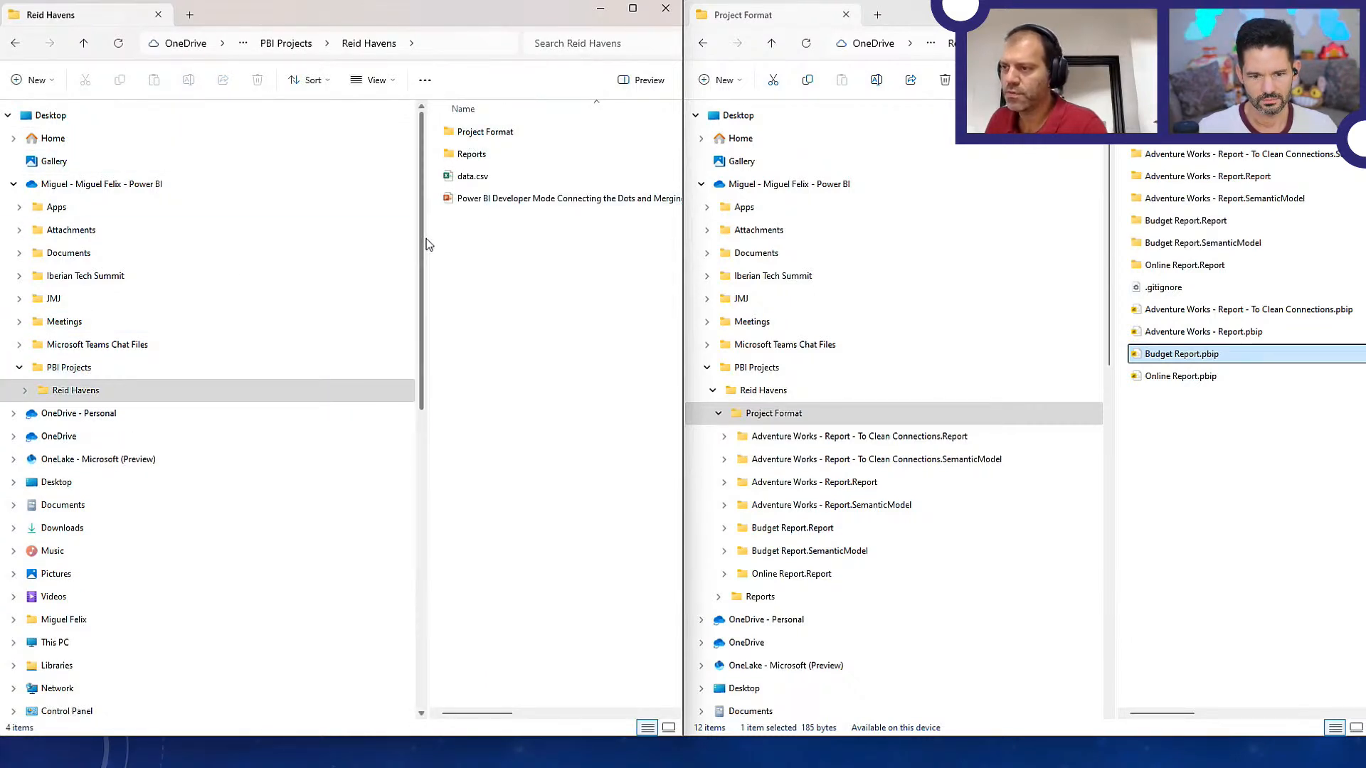
left_click_drag(429, 250, 213, 256)
double_click(242, 132)
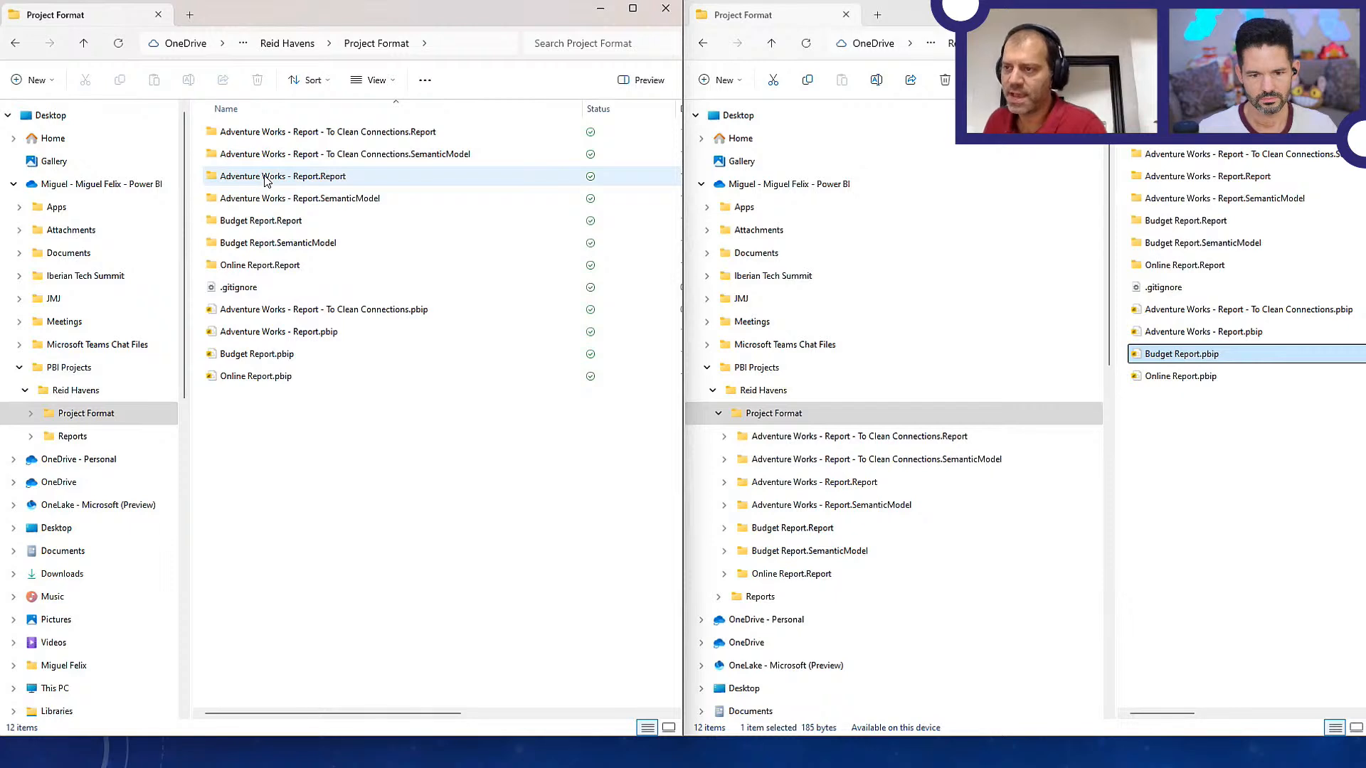
mouse_move(269, 187)
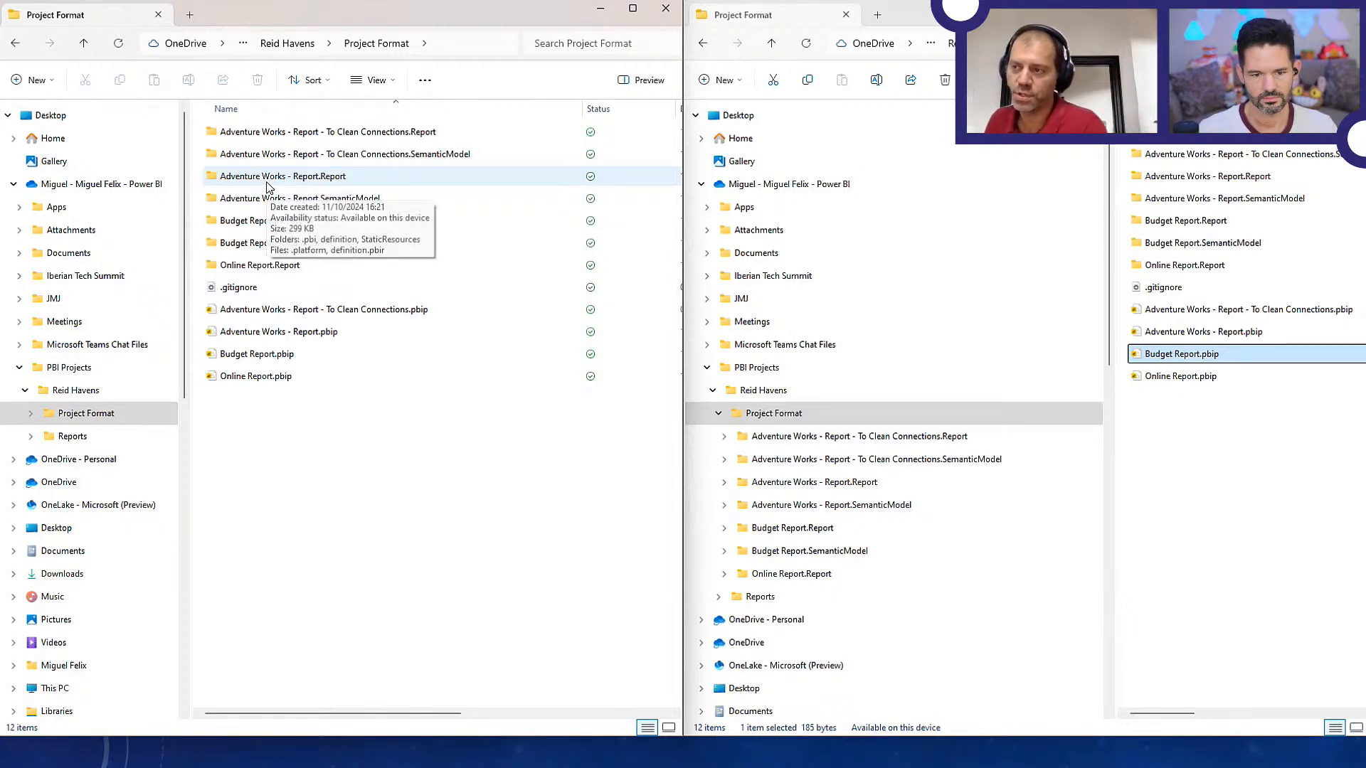
Browse into the Adventure Works - Report.SemanticModel folder, through definition, to its tables folder
double_click(267, 199)
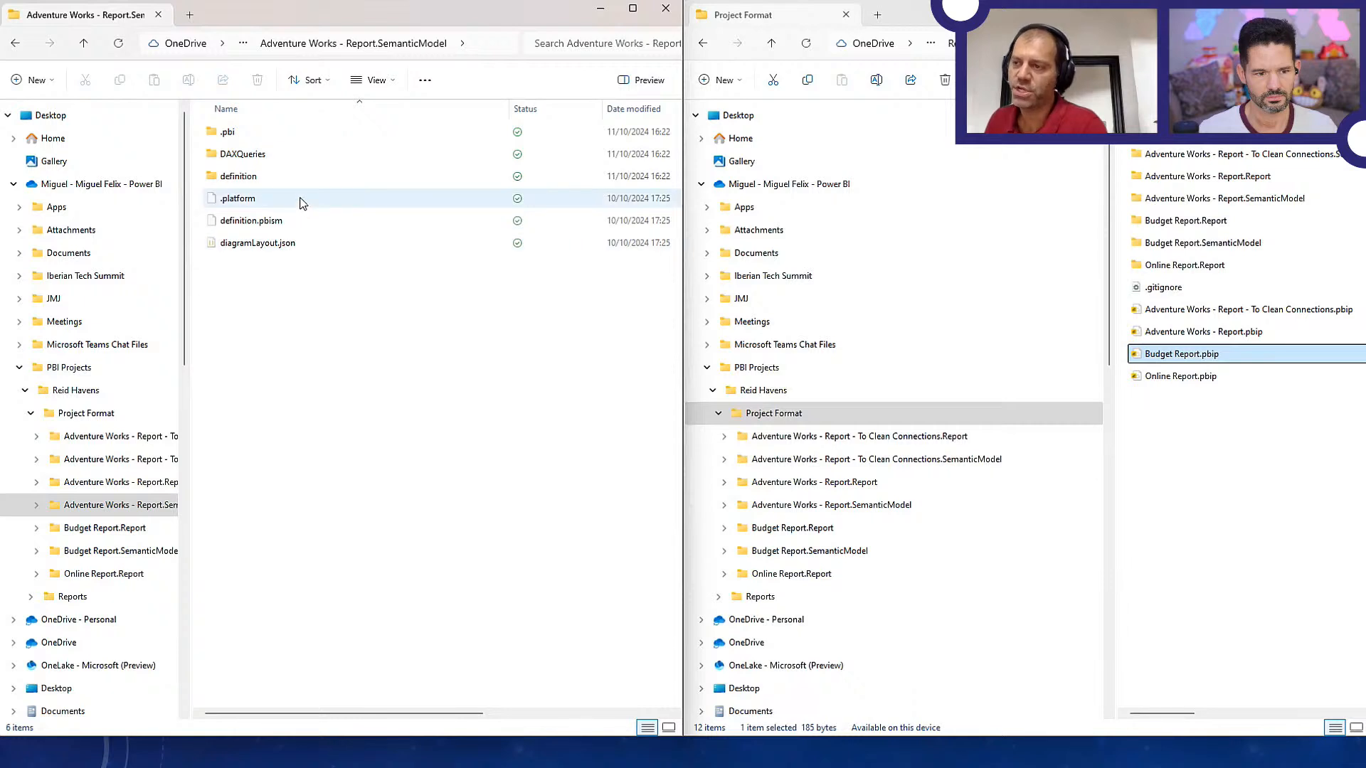
left_click(274, 179)
double_click(274, 177)
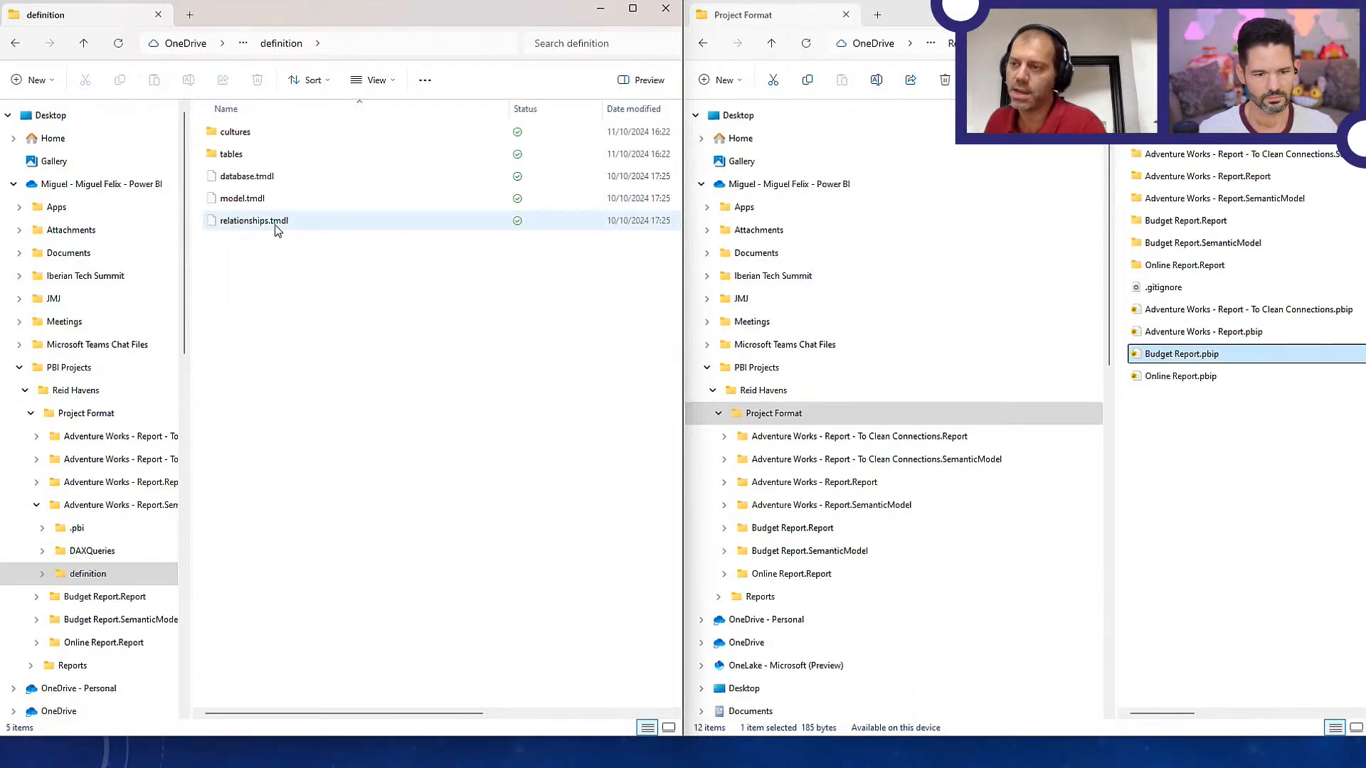
double_click(244, 158)
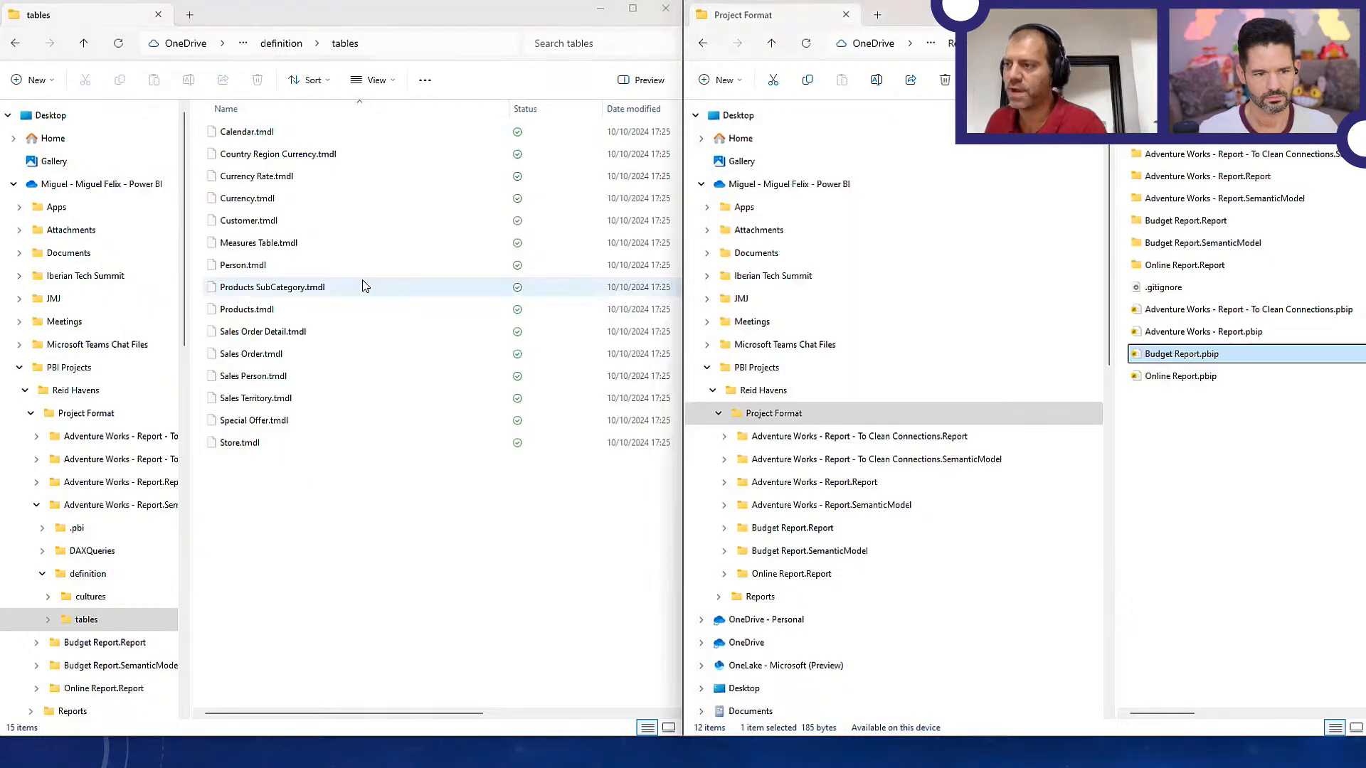
Switch to Visual Studio Code and open Calendar.tmdl from the definition/tables folder of Adventure Works - Report.SemanticModel
key("alt+Tab")
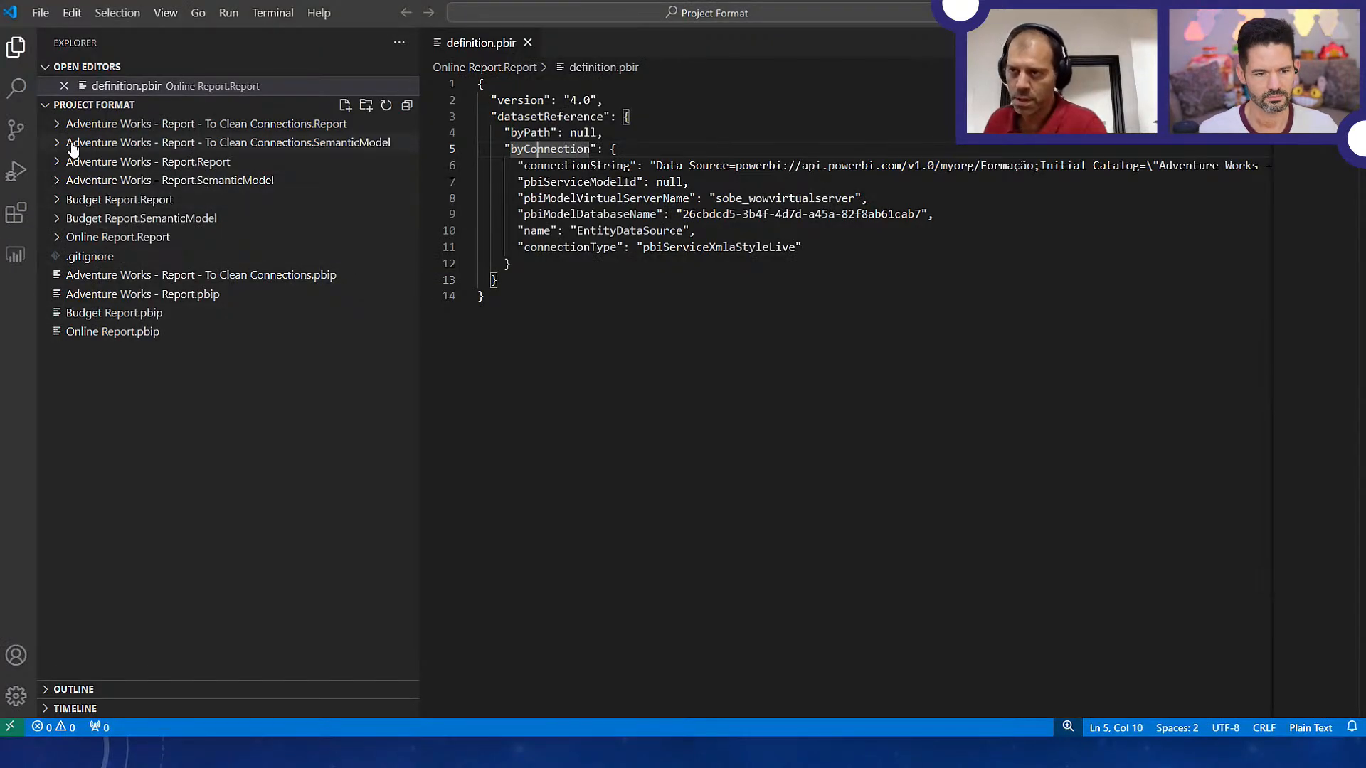
left_click(57, 164)
left_click(57, 165)
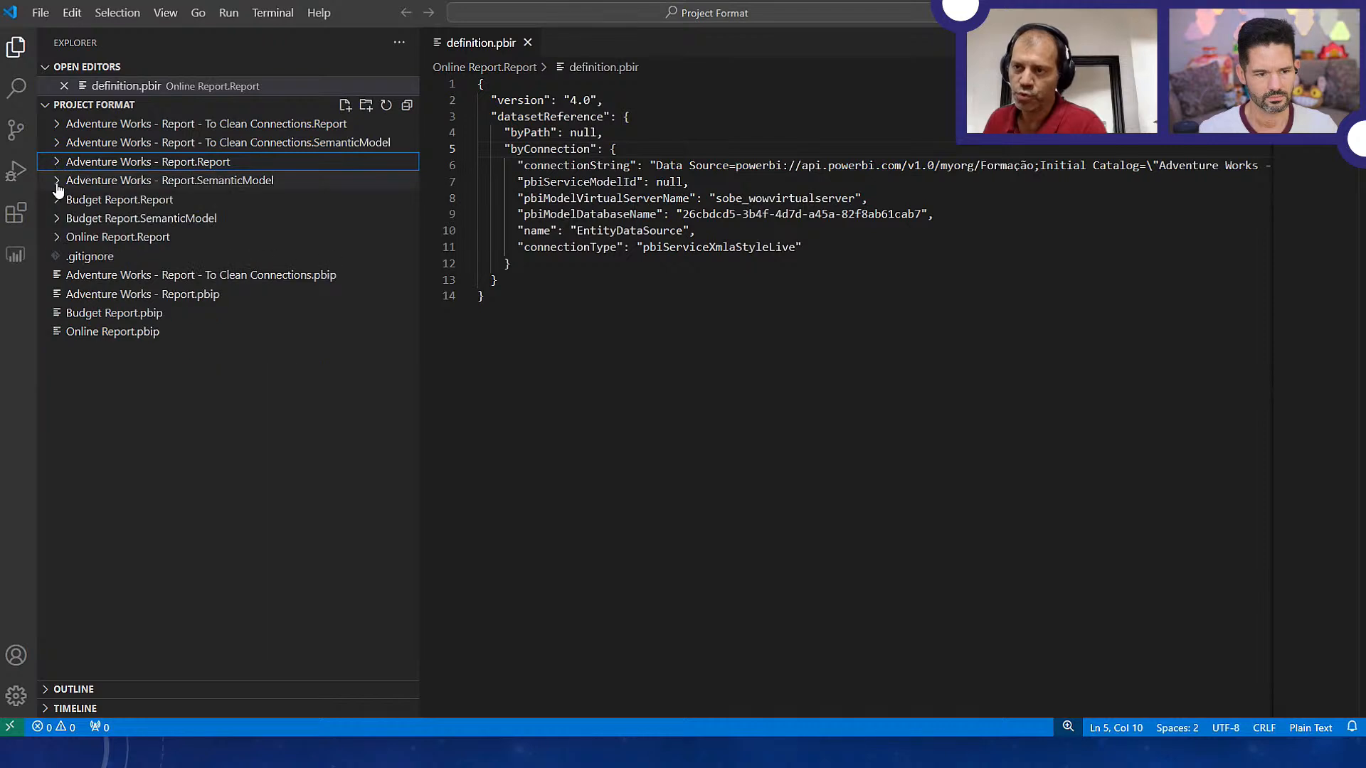
left_click(56, 181)
left_click(62, 239)
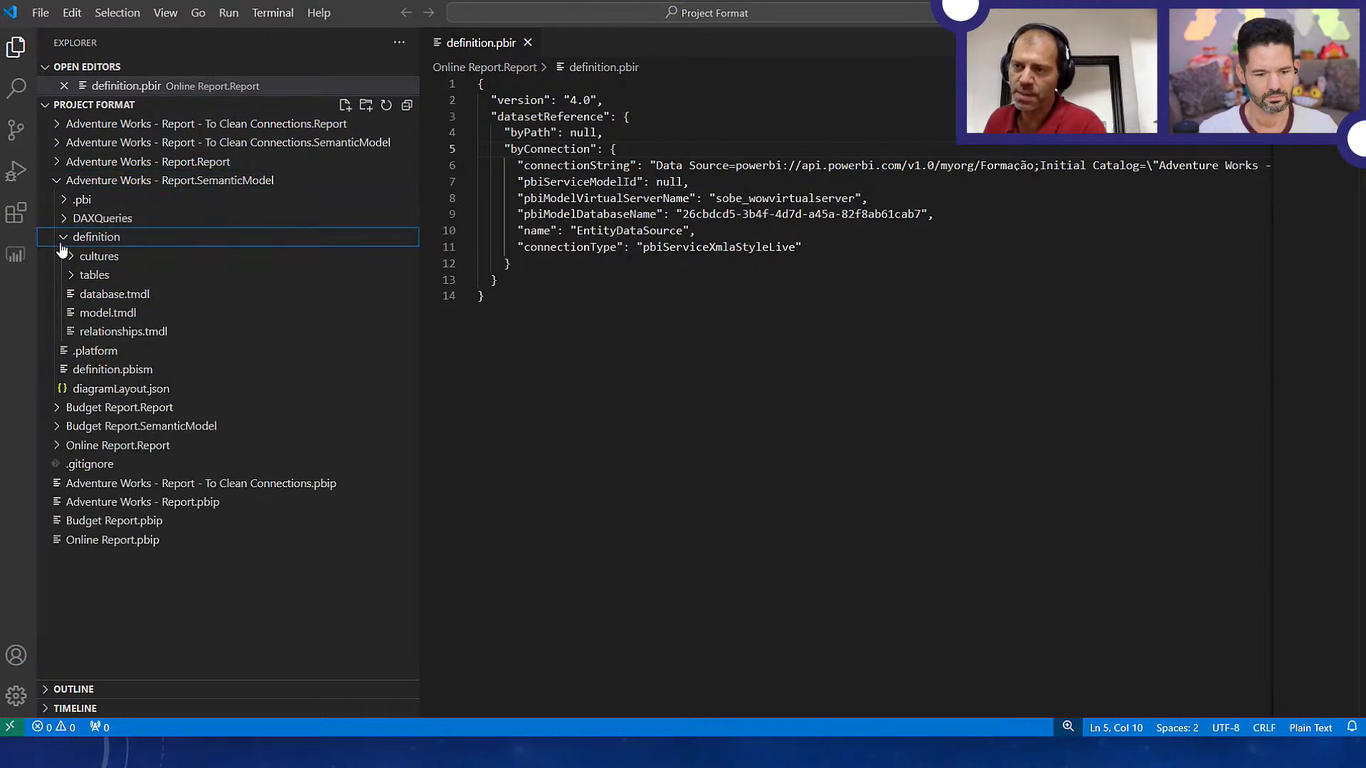
left_click(72, 276)
left_click(107, 312)
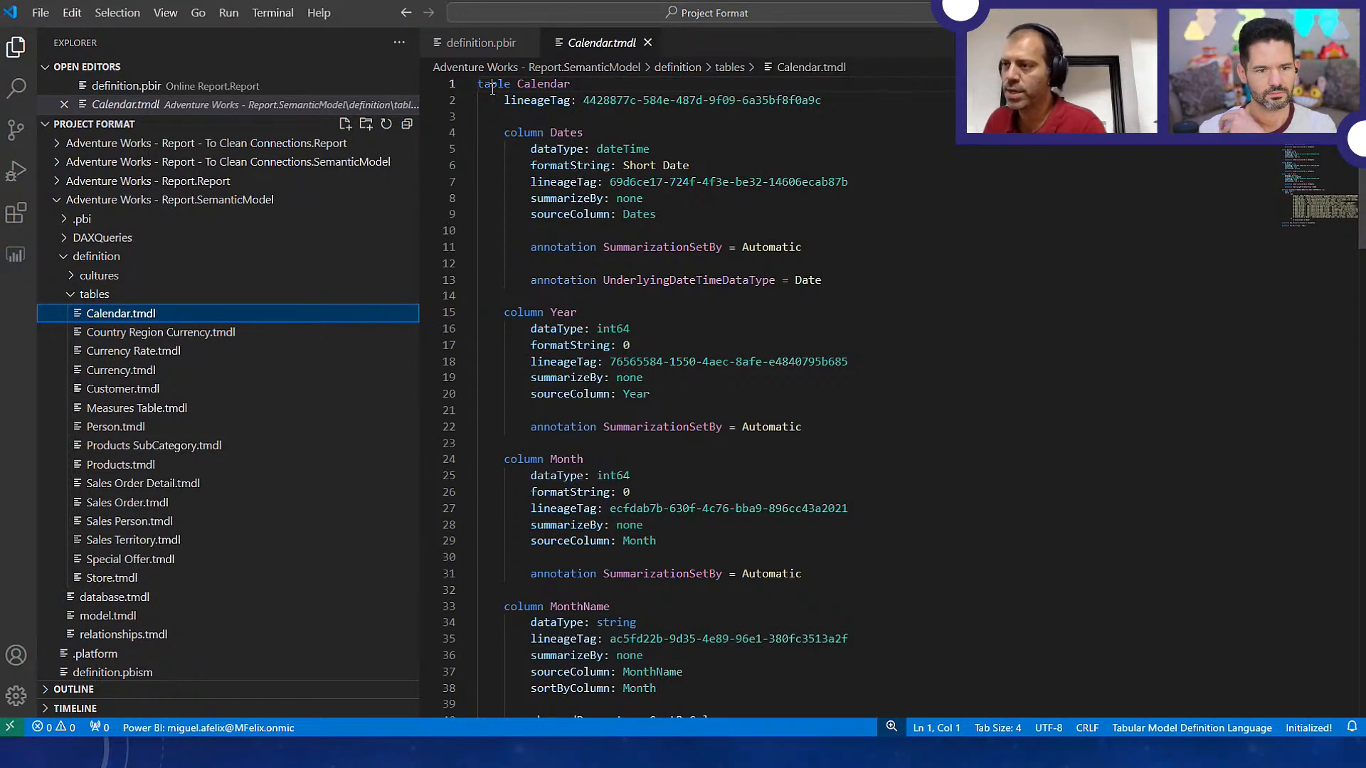
Replace the Calendar table's lineageTag value with CALENDARTABLELINEAGE
left_click_drag(478, 85, 571, 84)
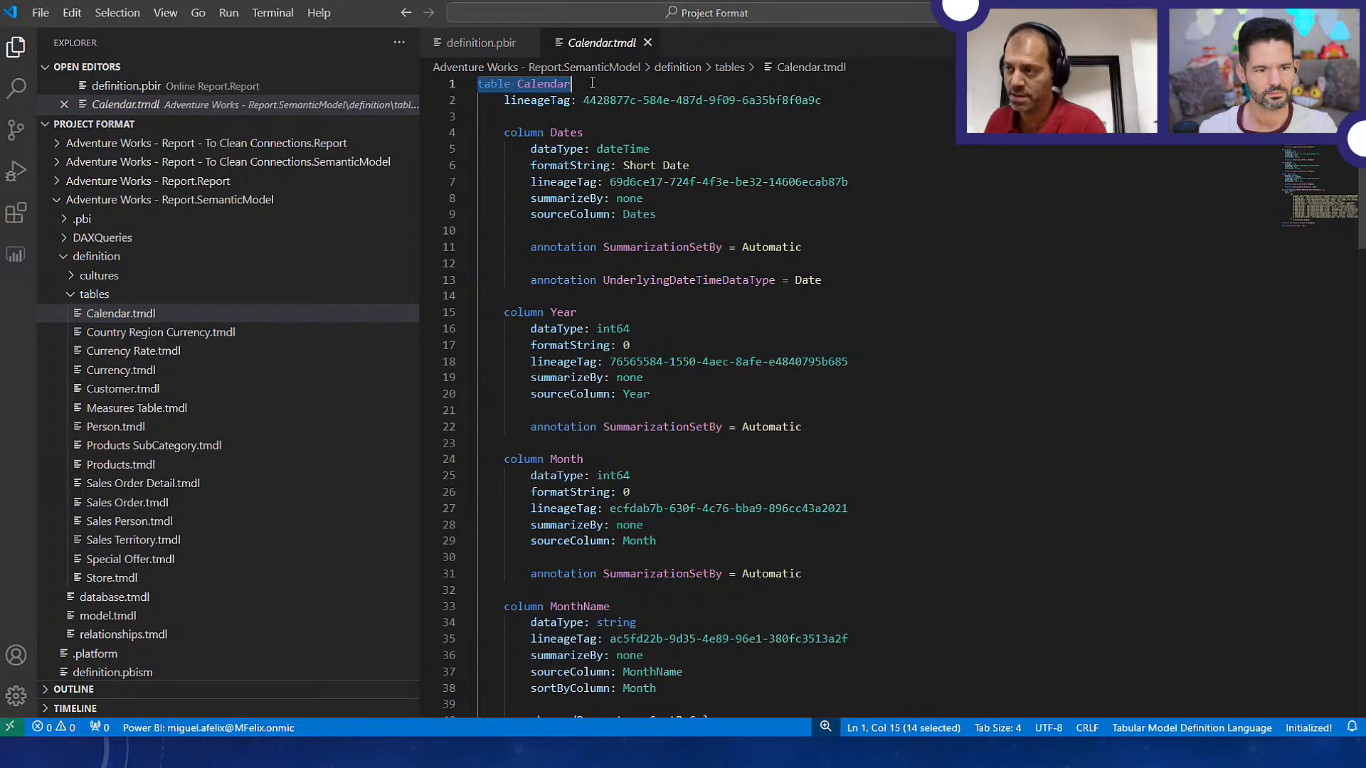
left_click_drag(823, 101, 501, 106)
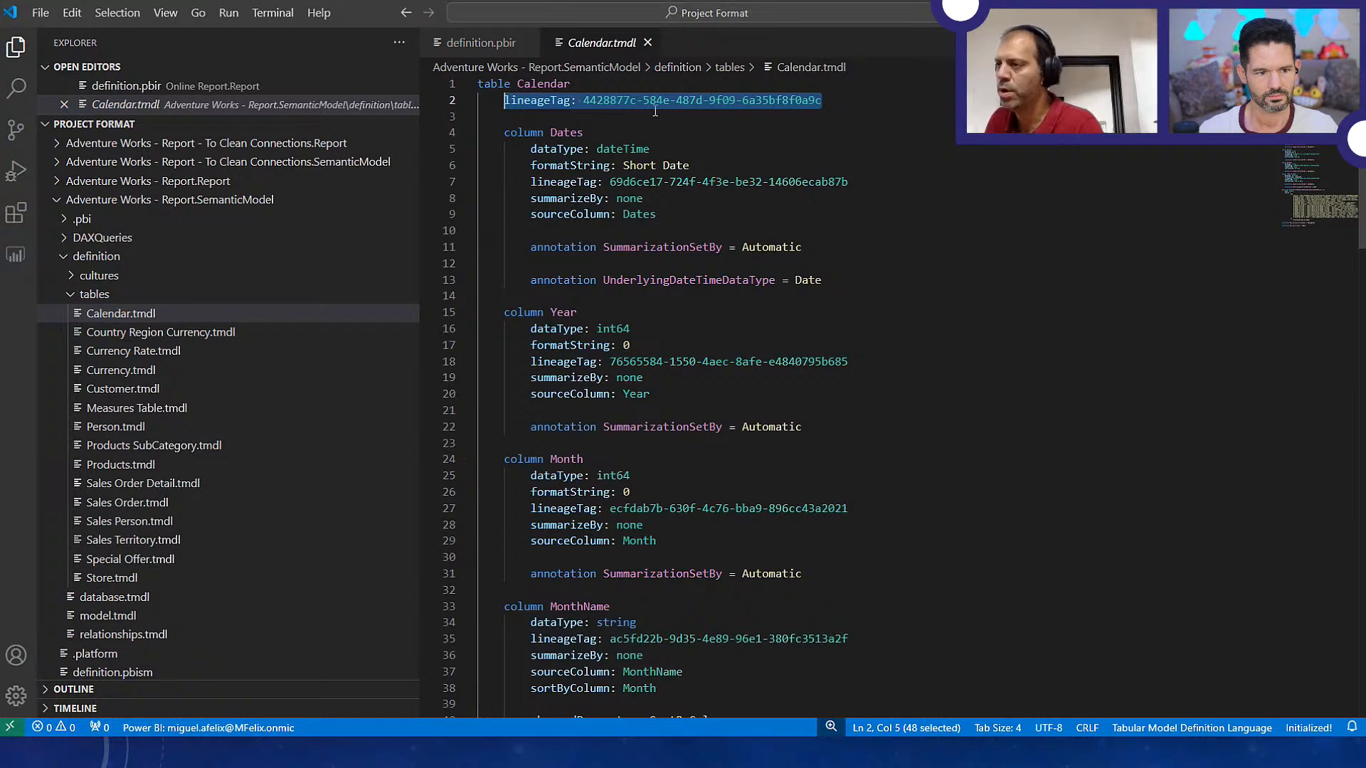
left_click(590, 100)
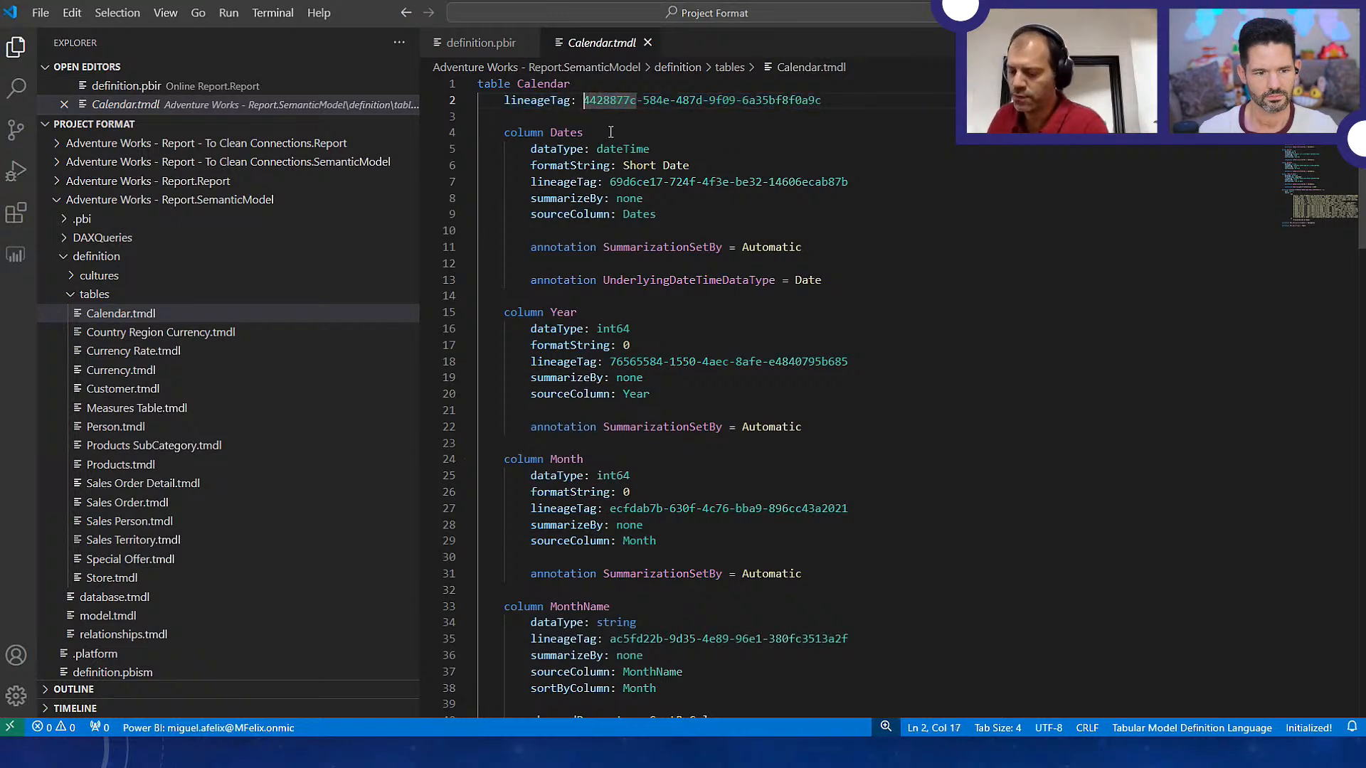
type("CALENDARTABLELINEAGE")
key("shift+End")
key("Delete")
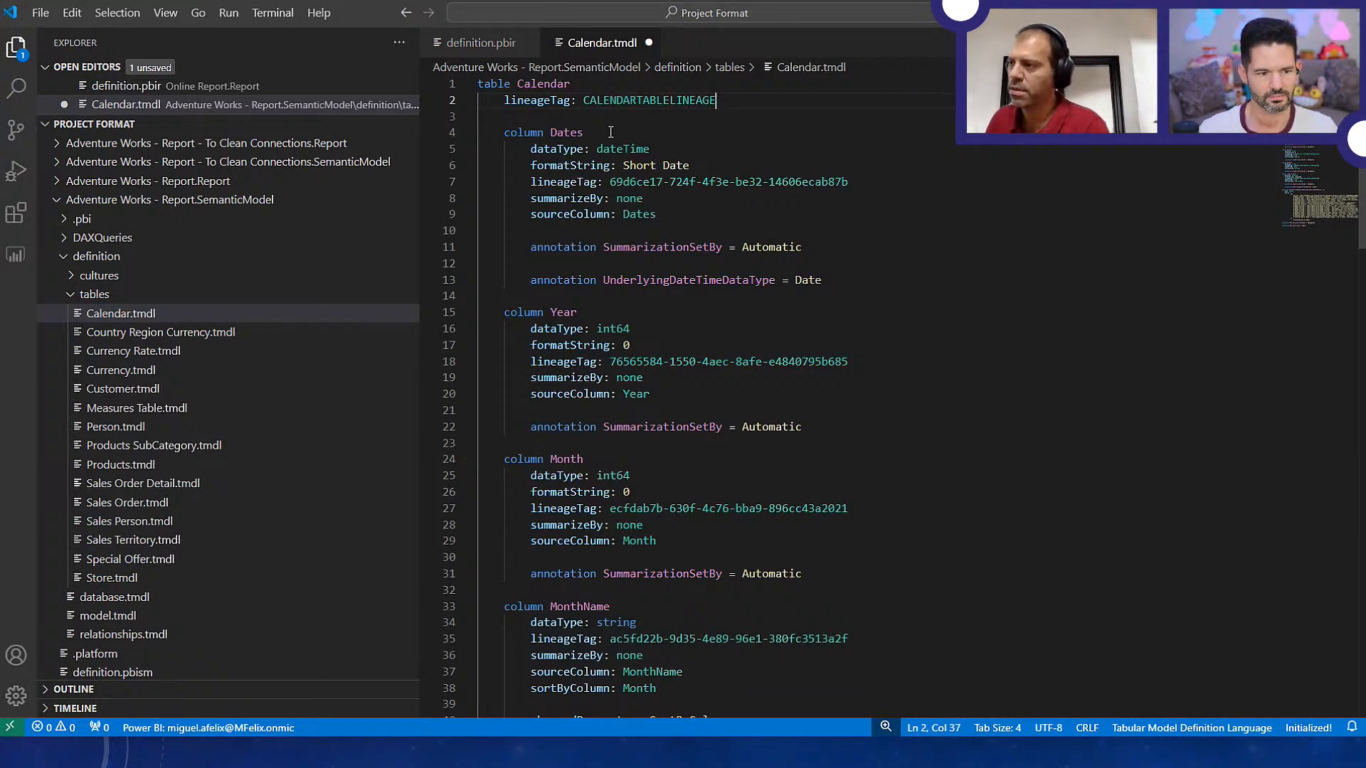
Examine the Dates column definition, including its format string, summarization and source column
left_click(758, 144)
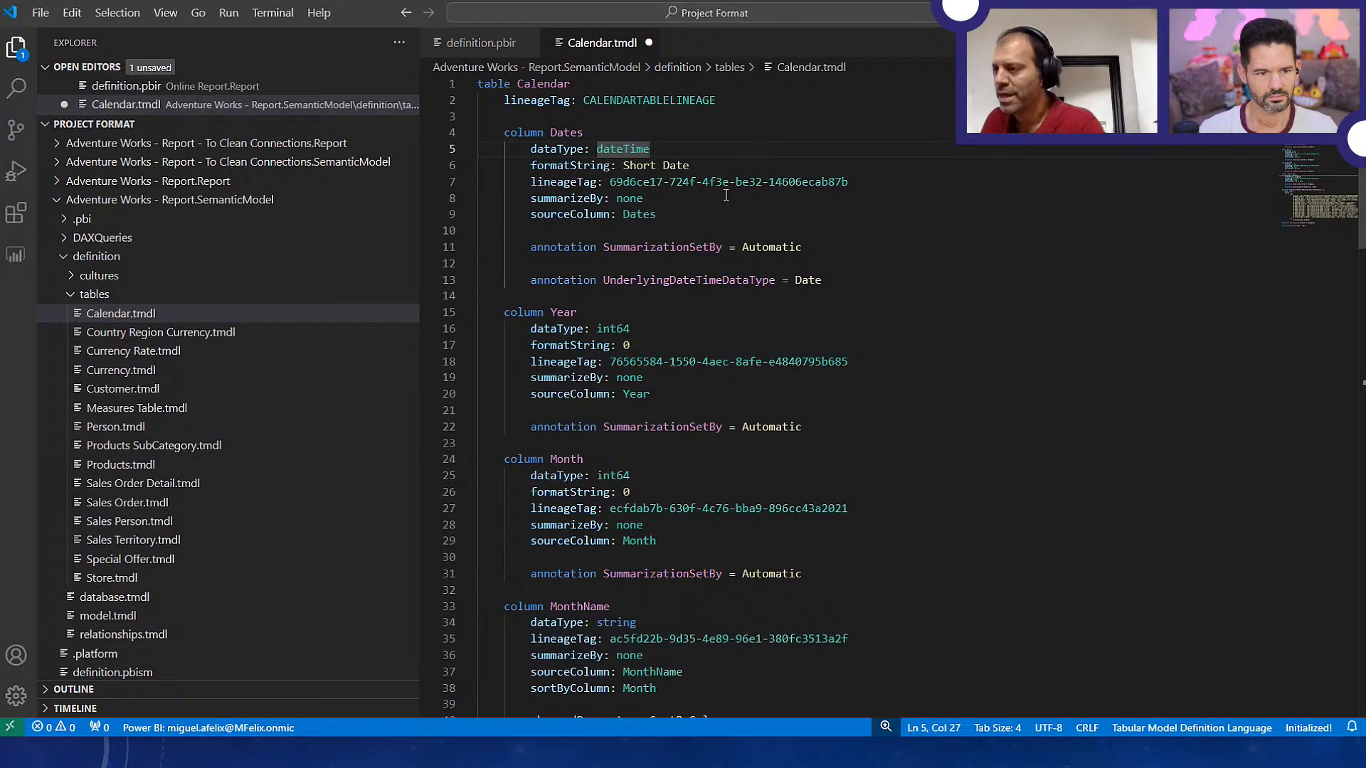
left_click_drag(480, 132, 478, 293)
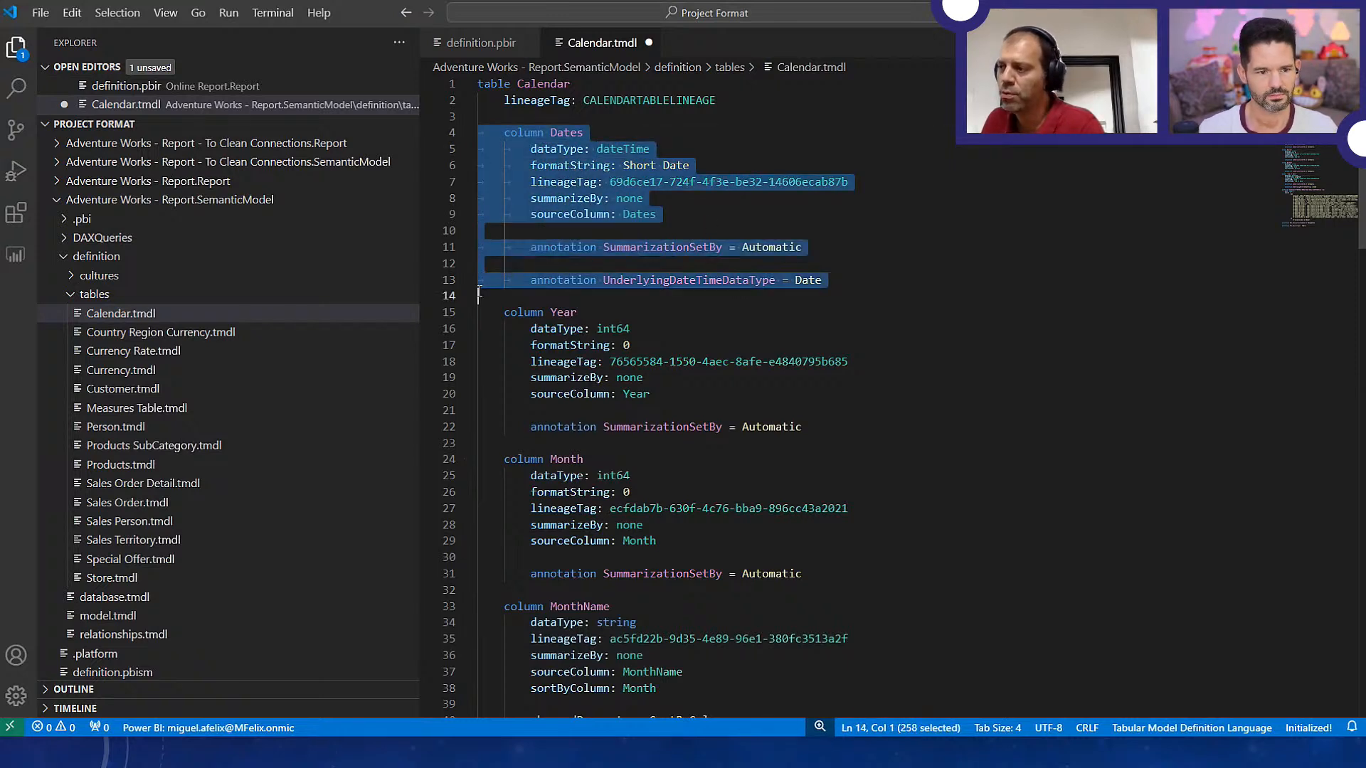
left_click(702, 212)
left_click_drag(551, 150, 701, 164)
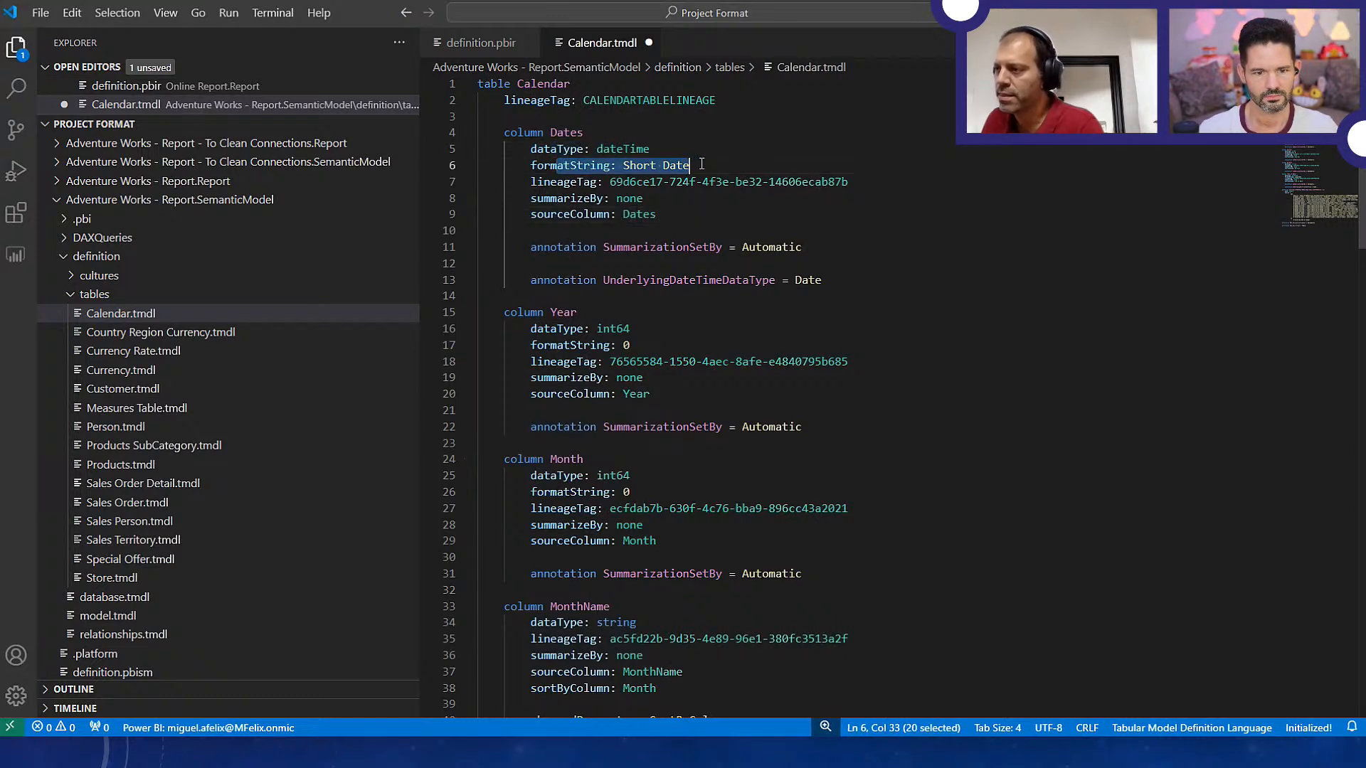
left_click_drag(562, 198, 658, 194)
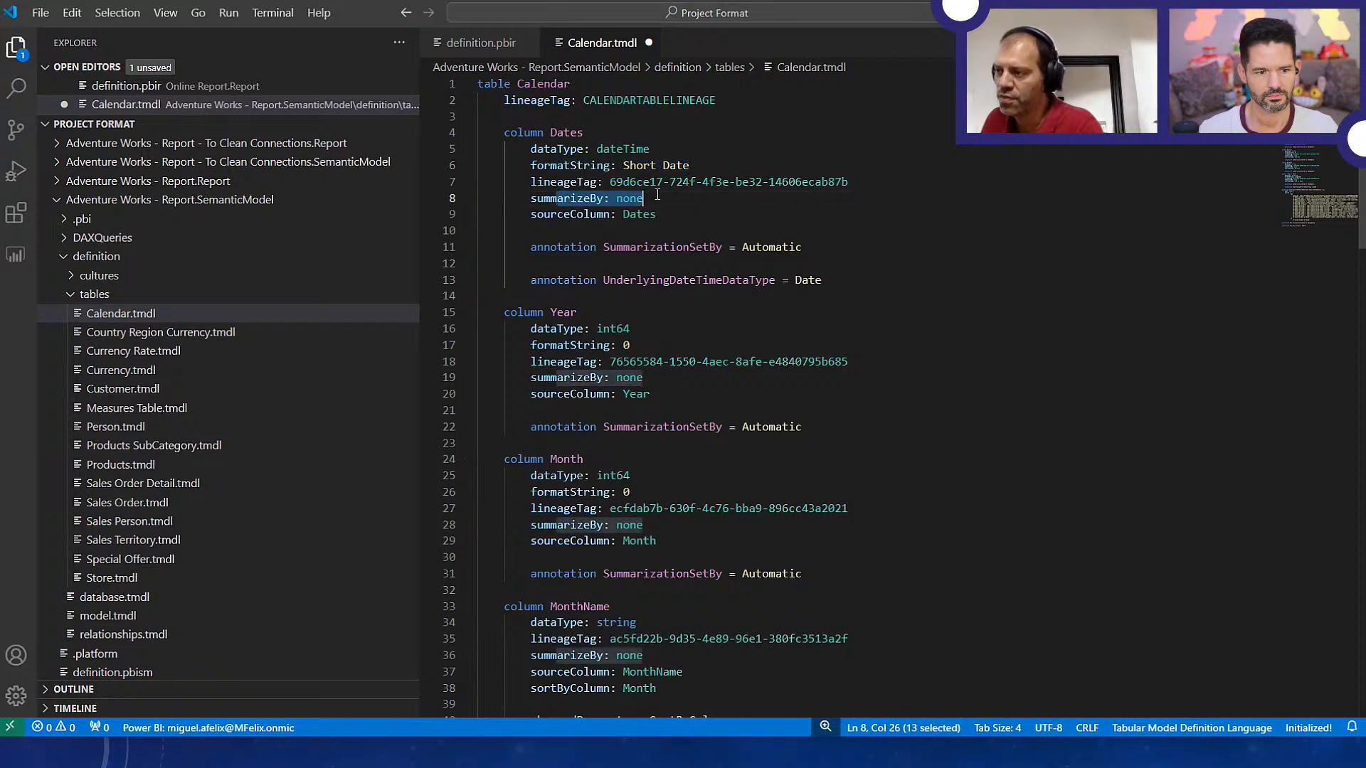
left_click_drag(530, 214, 653, 213)
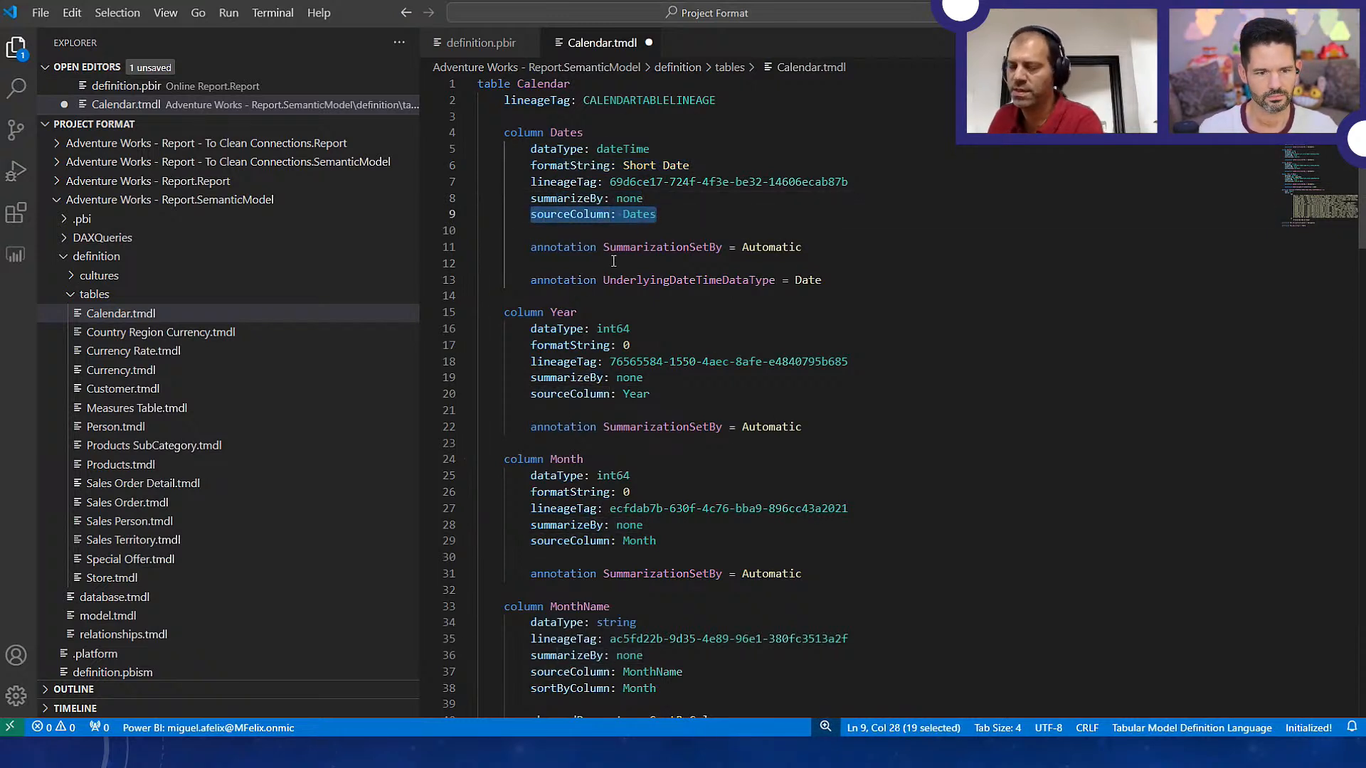
Look through the remaining Calendar columns and highlight the M source code of the table's partition
scroll(613, 261, "down", 15)
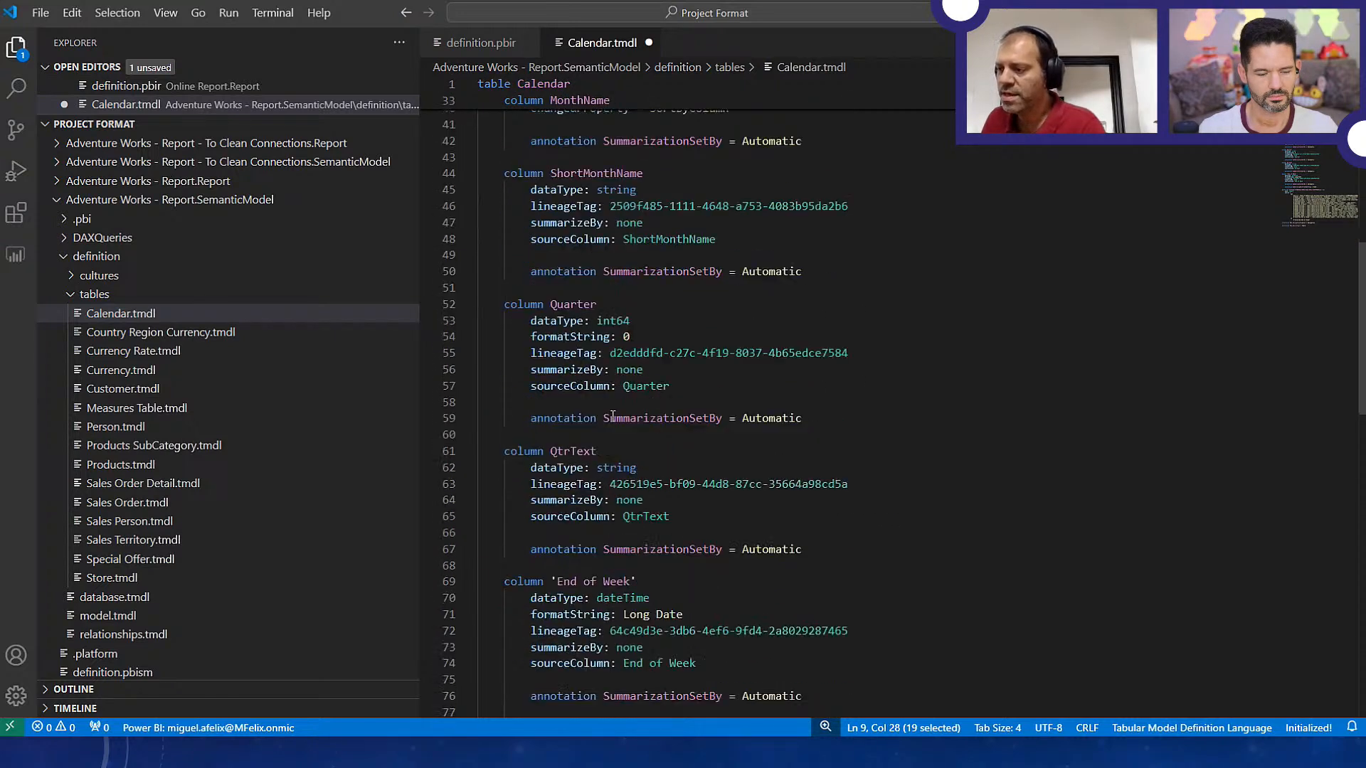
scroll(614, 424, "down", 7)
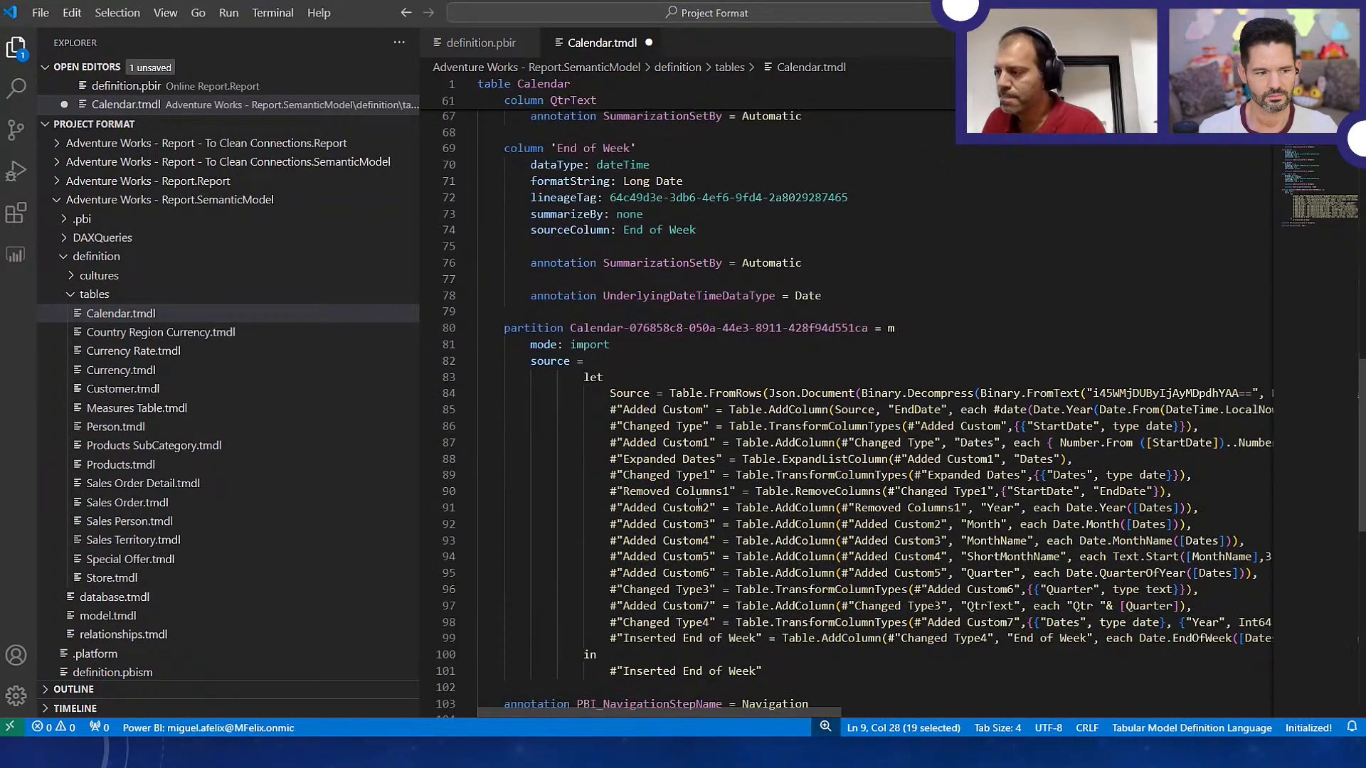
scroll(698, 503, "down", 2)
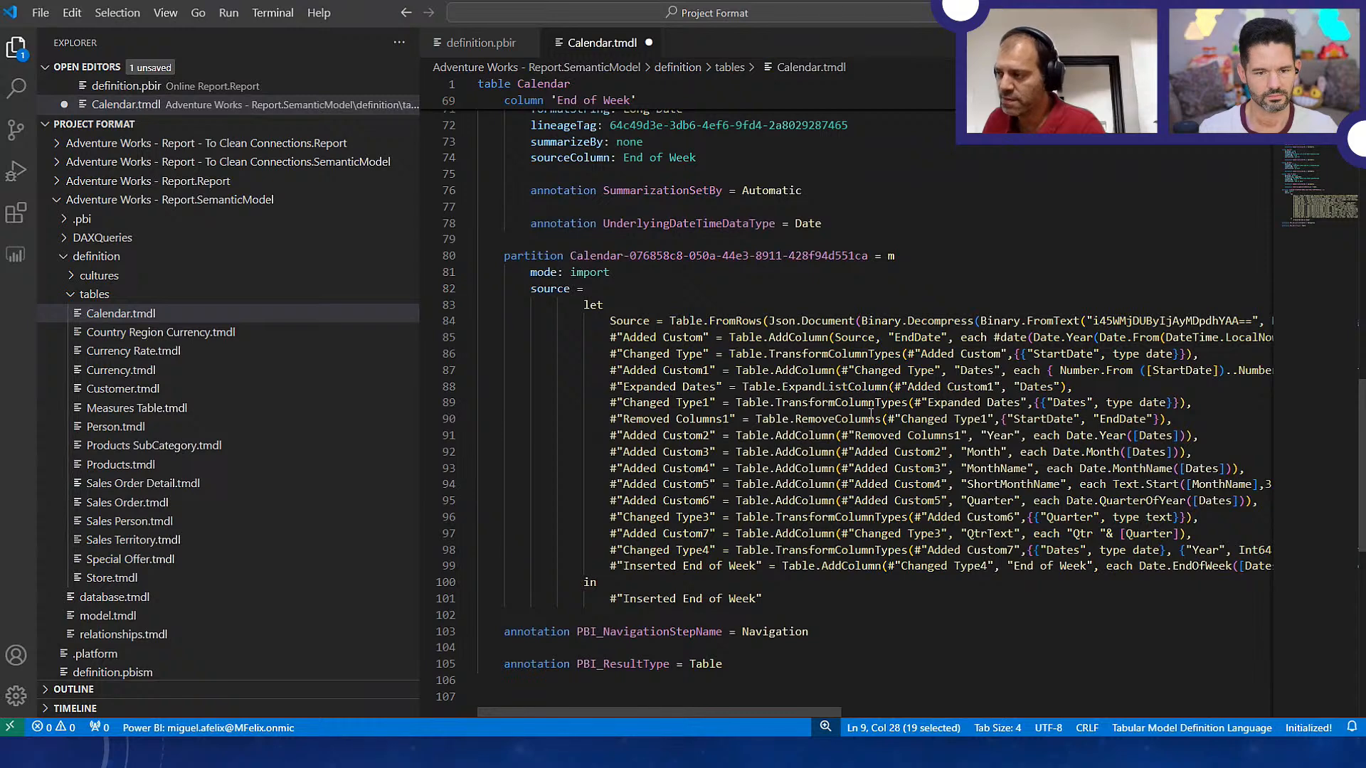
left_click_drag(507, 288, 527, 615)
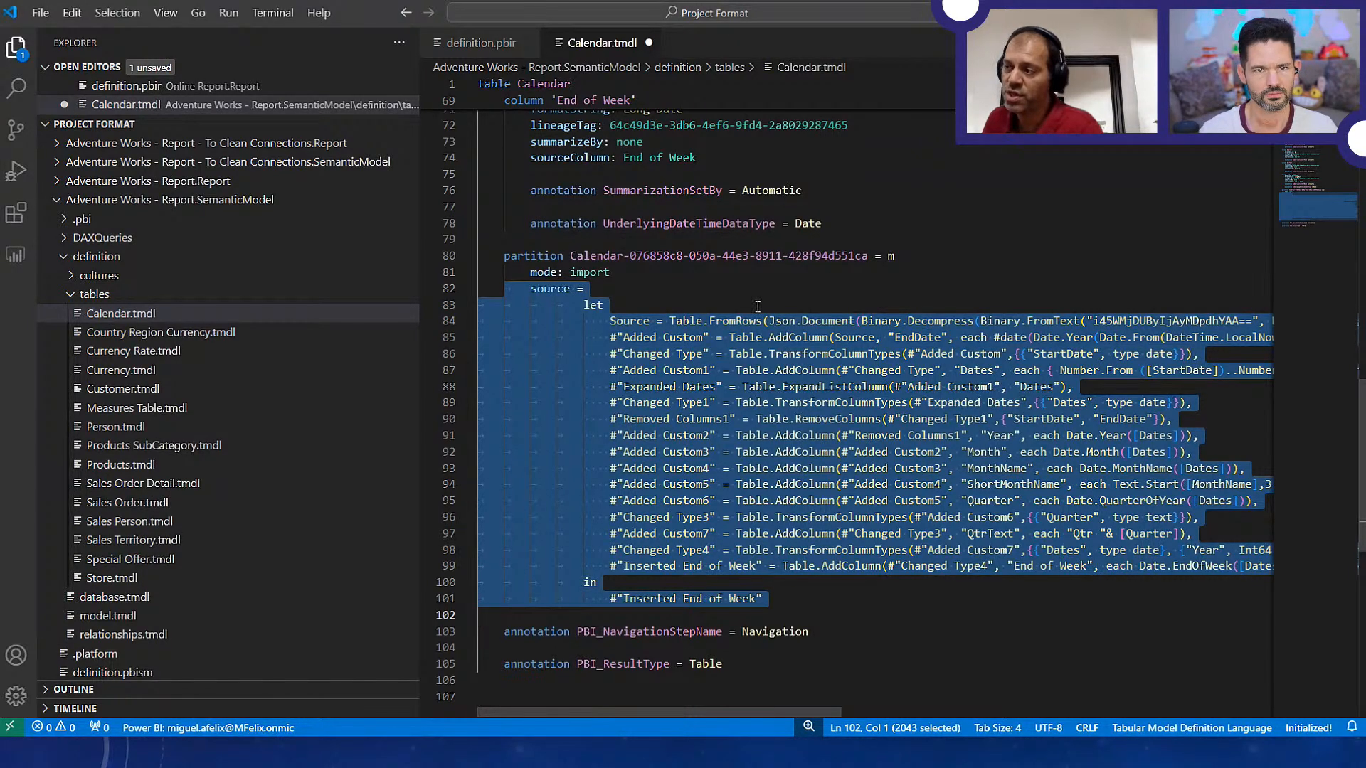
Open Country Region Currency.tmdl, dismiss the notifications, and highlight the Sql.Database source line in its partition
left_click(171, 332)
scroll(685, 240, "down", 1)
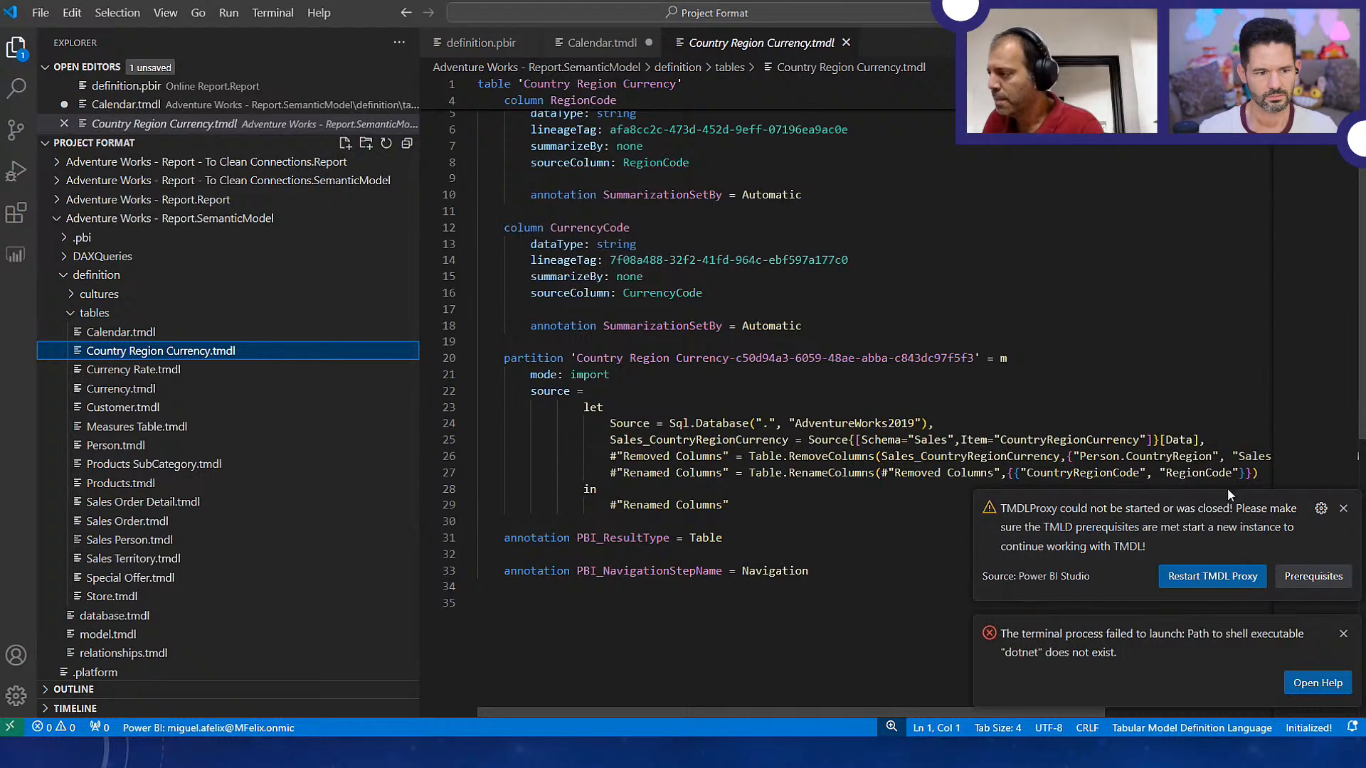
left_click(1342, 507)
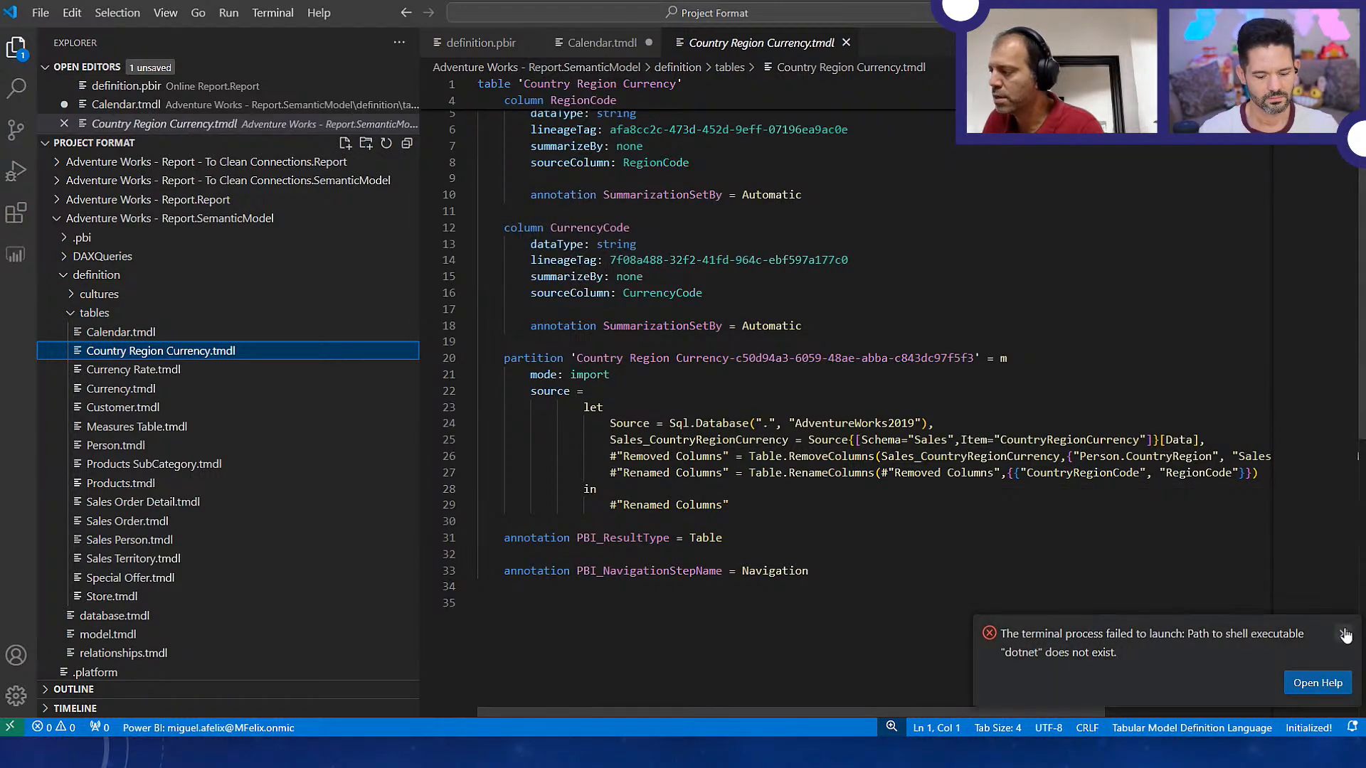
left_click(1343, 633)
left_click_drag(609, 423, 948, 423)
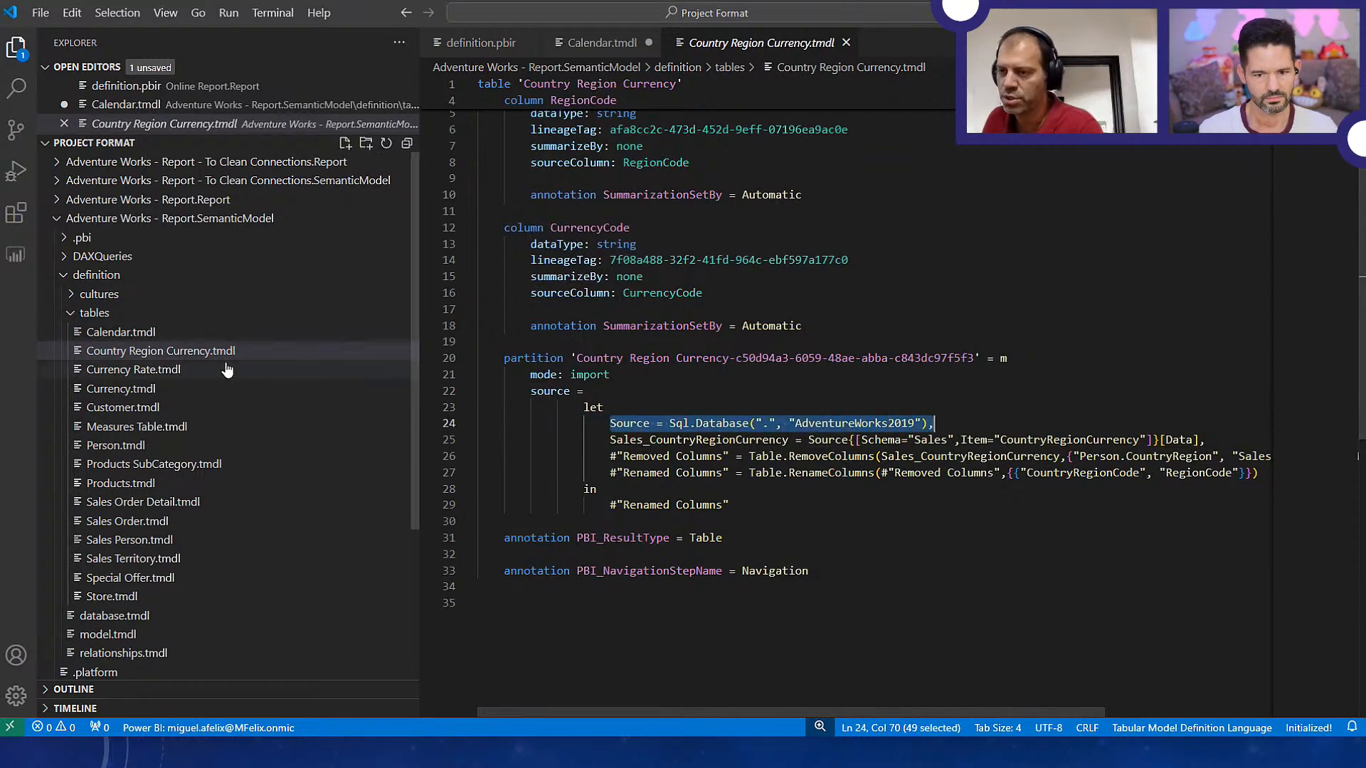
Return to Calendar.tmdl and examine the full "Inserted End of Week" line of the partition's M code
left_click(104, 332)
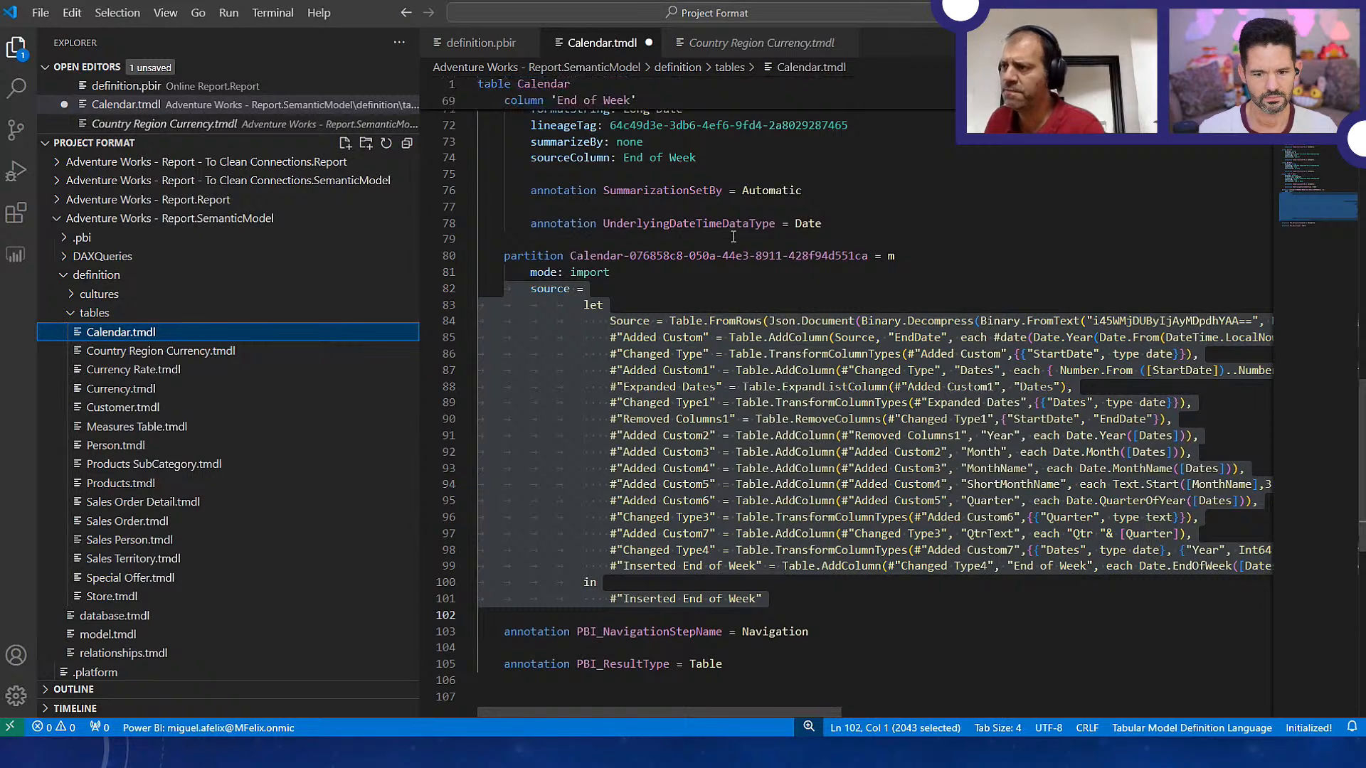
left_click(734, 280)
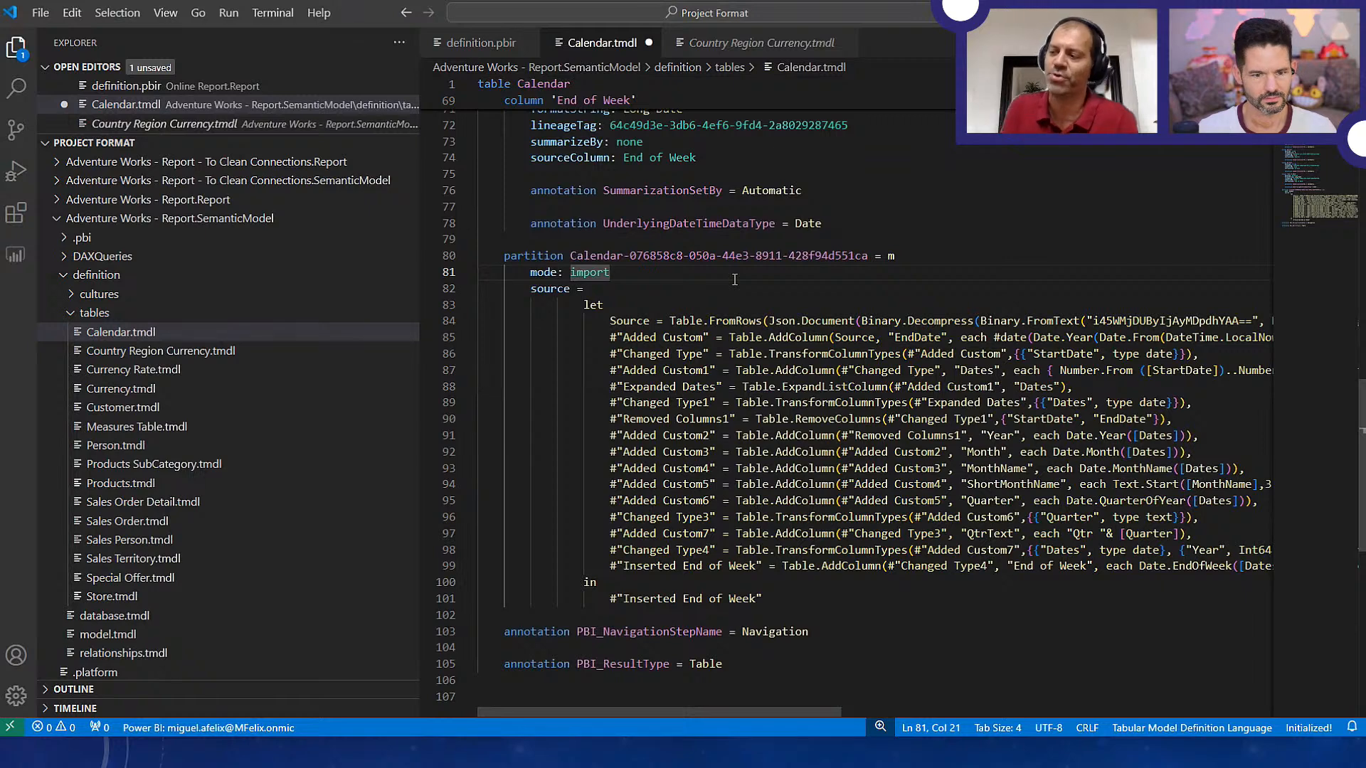
left_click(611, 567)
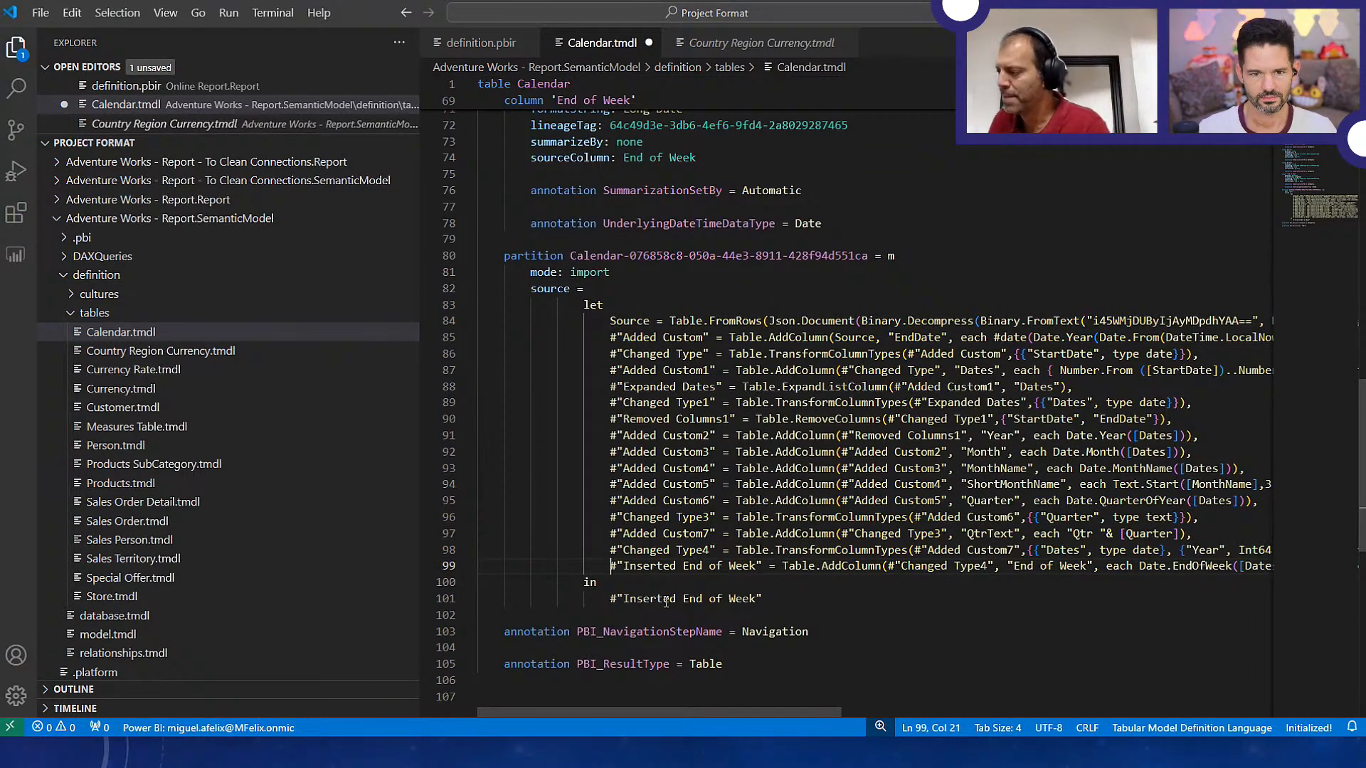
key("shift+End")
key("Home")
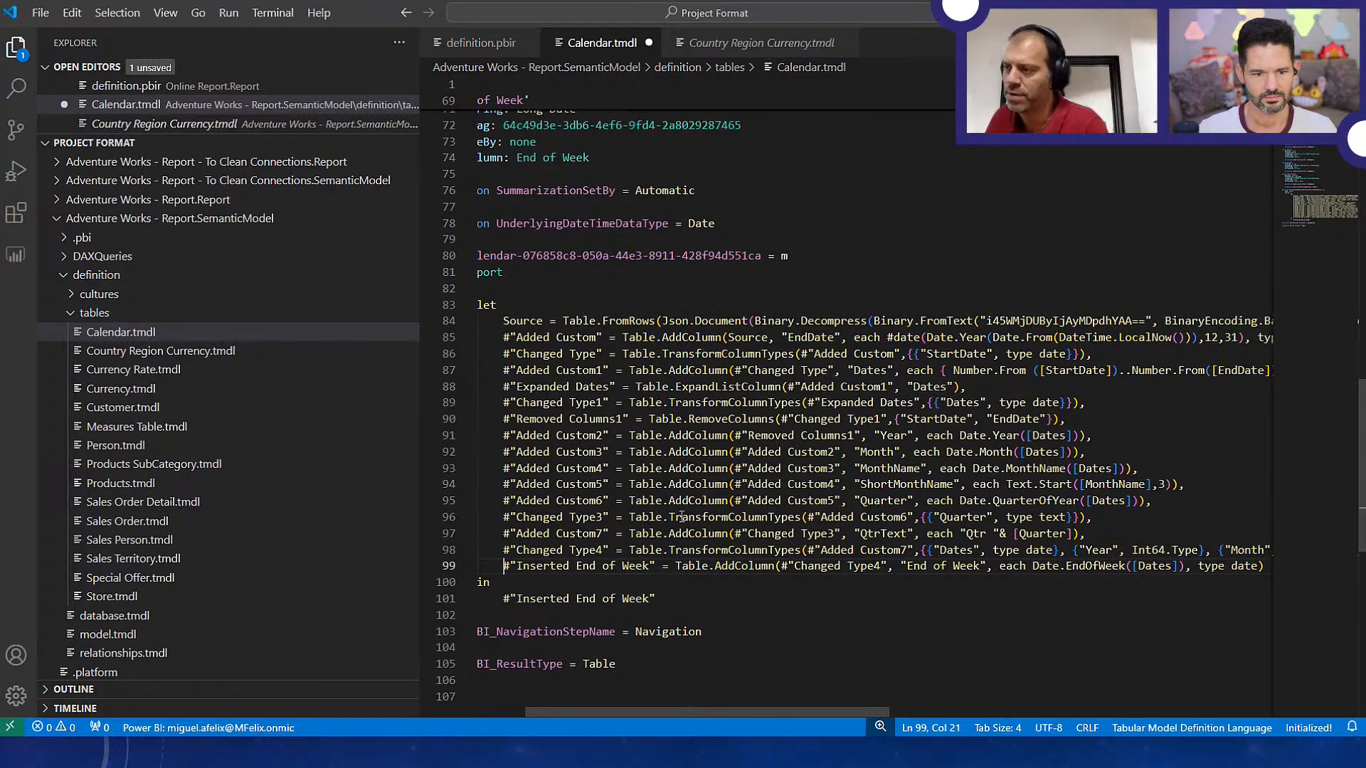
Switch to File Explorer and browse the second window to the definition/tables folder of Budget Report.SemanticModel
key("alt+Tab")
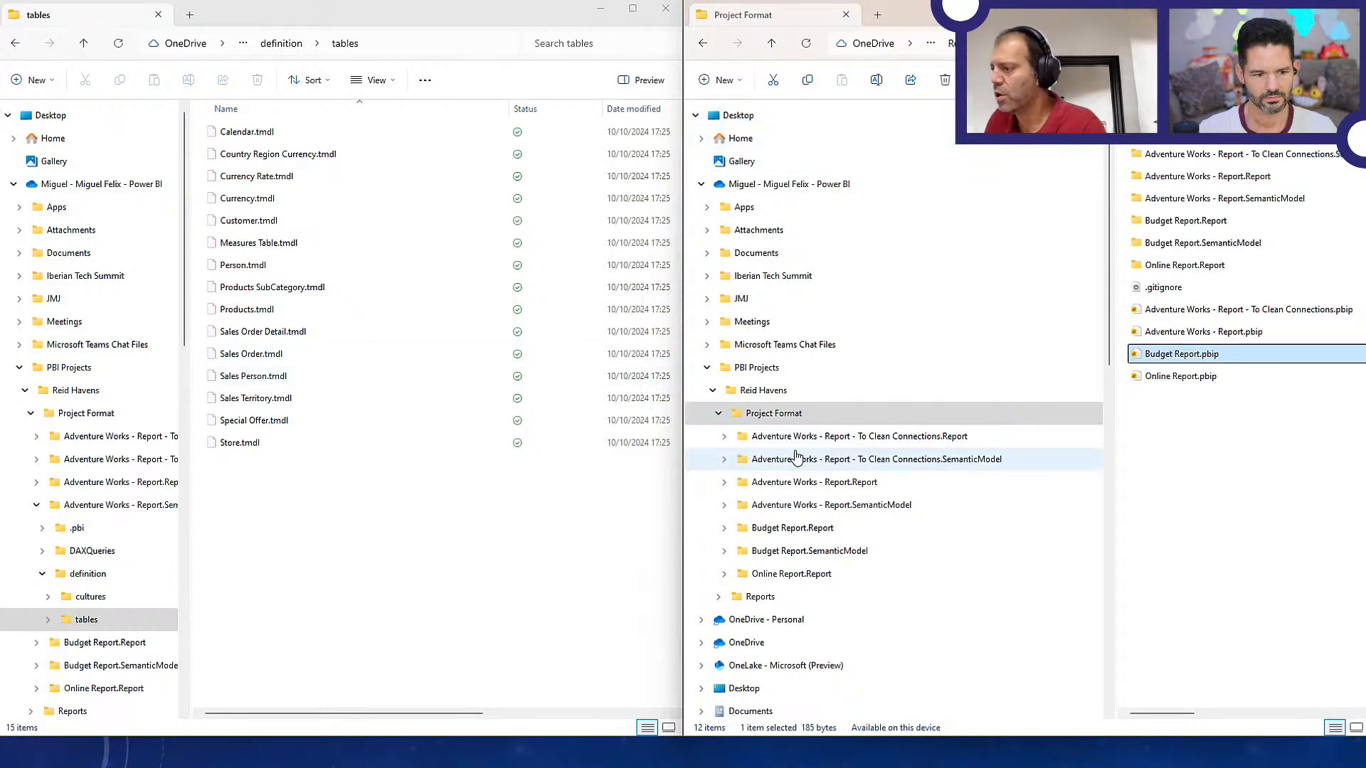
left_click(795, 559)
double_click(925, 155)
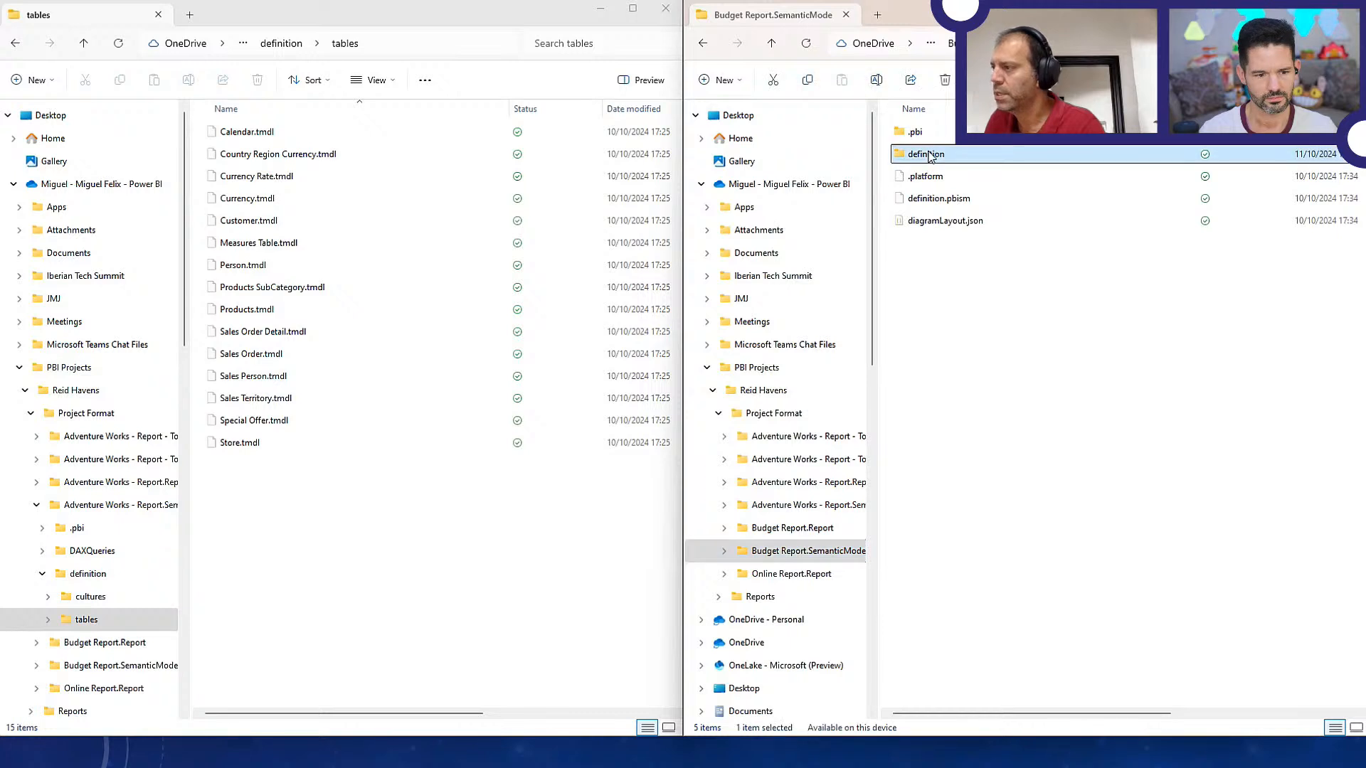
double_click(928, 155)
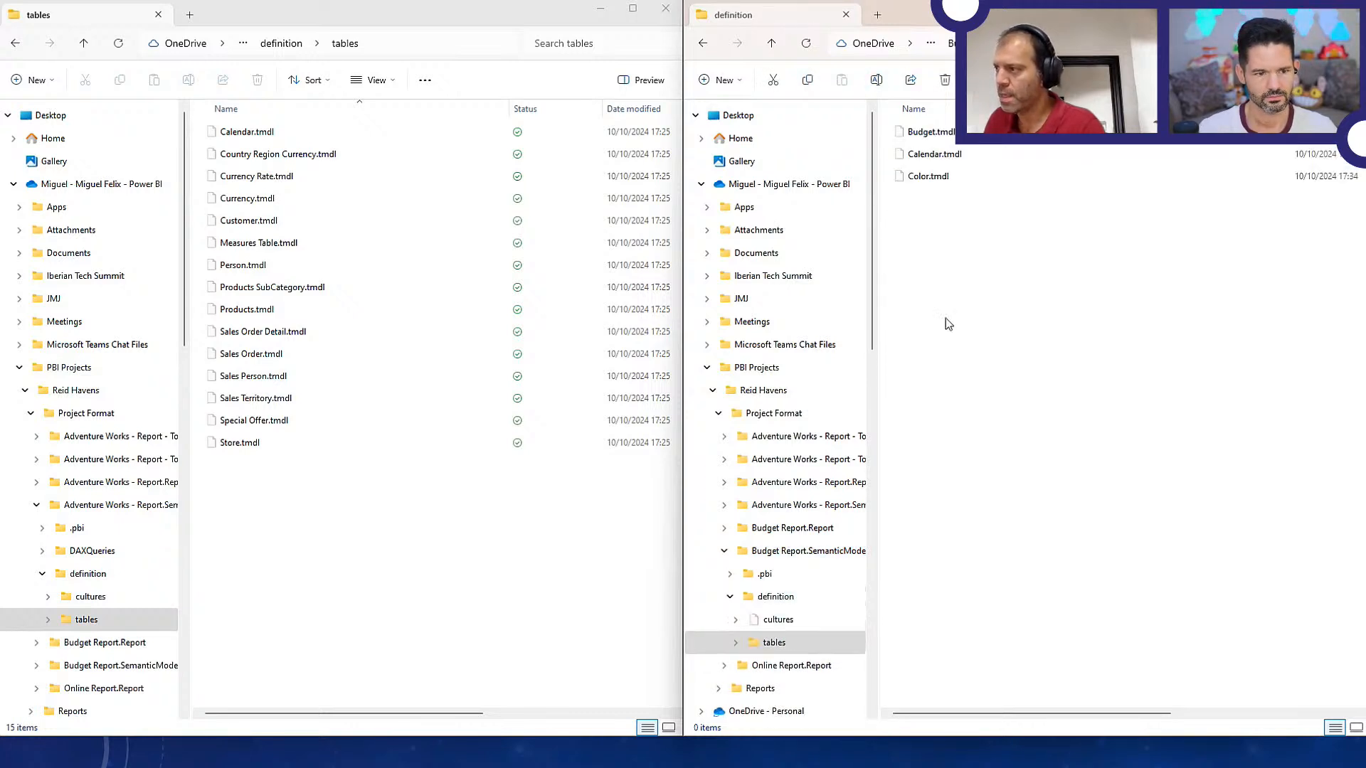
Copy Budget.tmdl and Color.tmdl from the Budget Report tables folder into the Adventure Works - Report tables folder
left_click(934, 133)
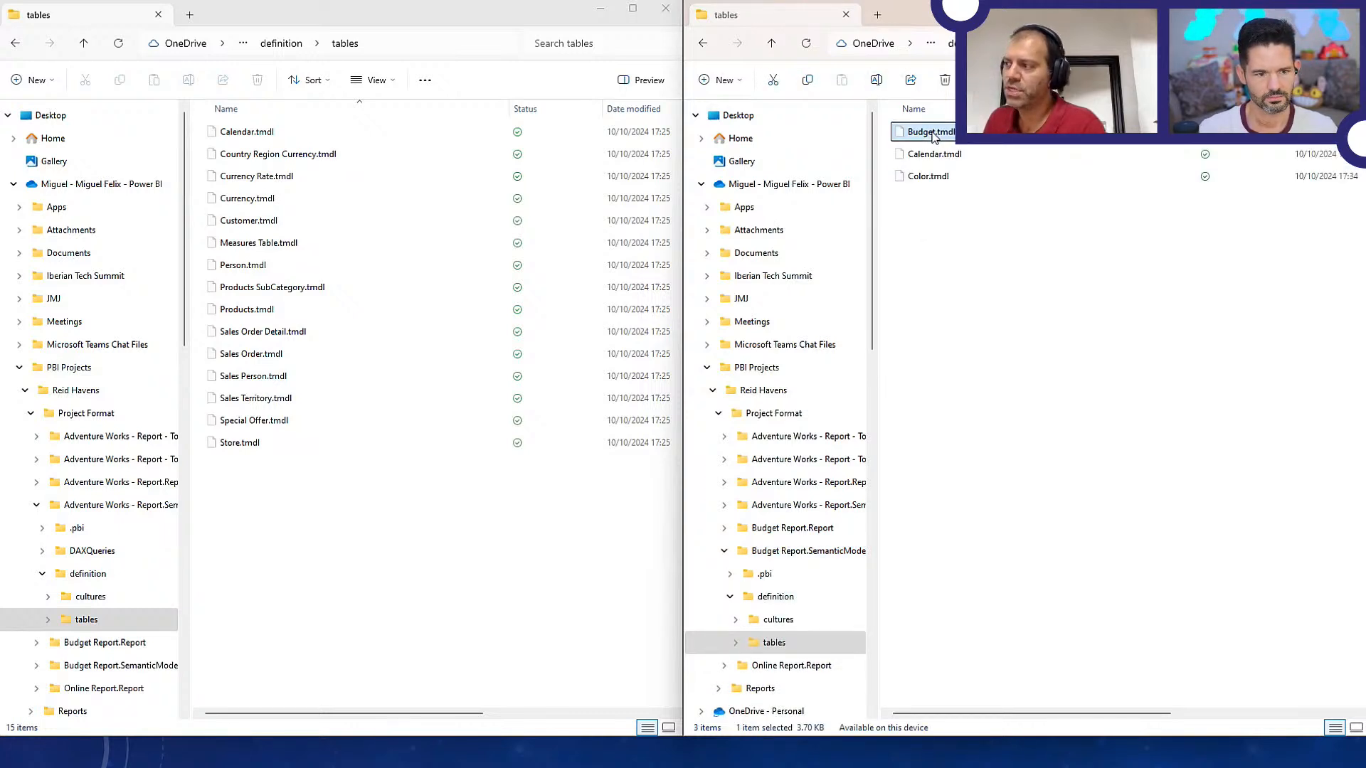
left_click(926, 176)
left_click(928, 155)
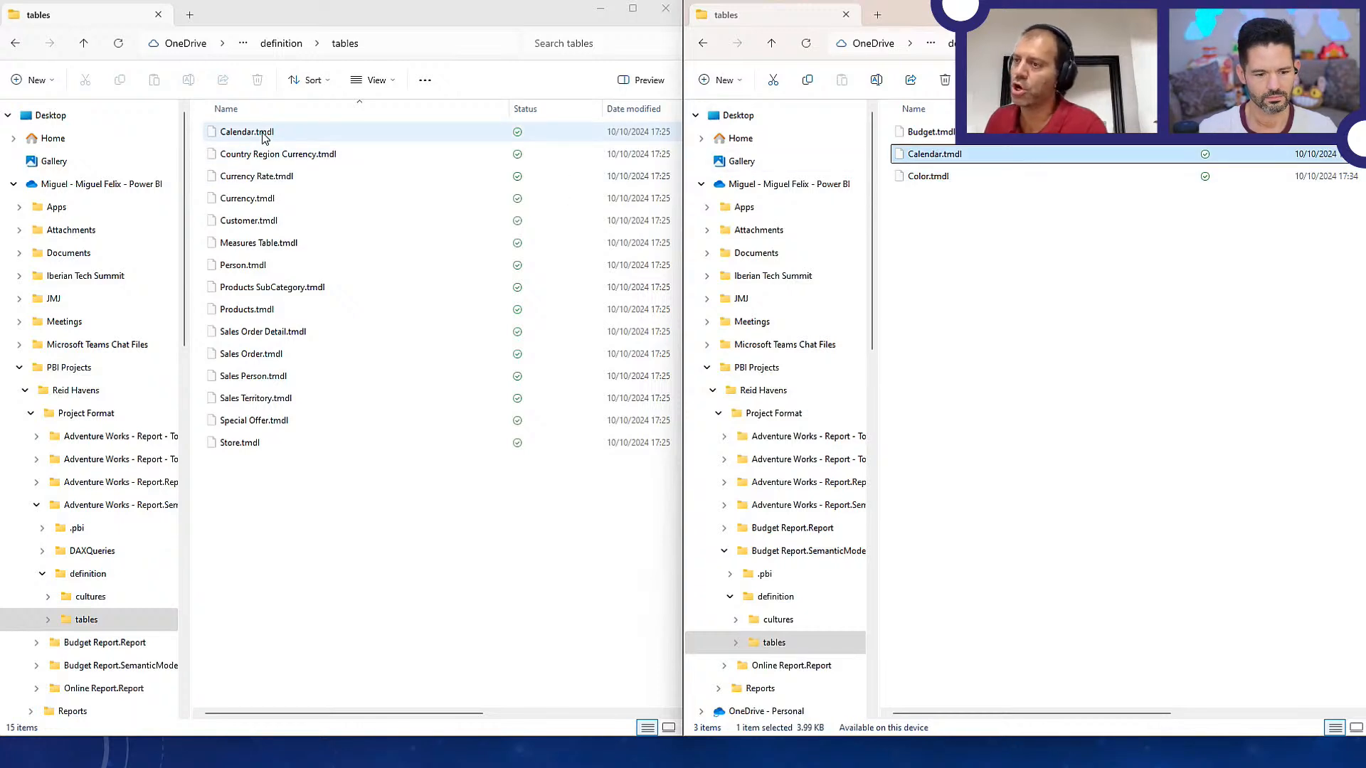
left_click(949, 175)
left_click(947, 135, "ctrl")
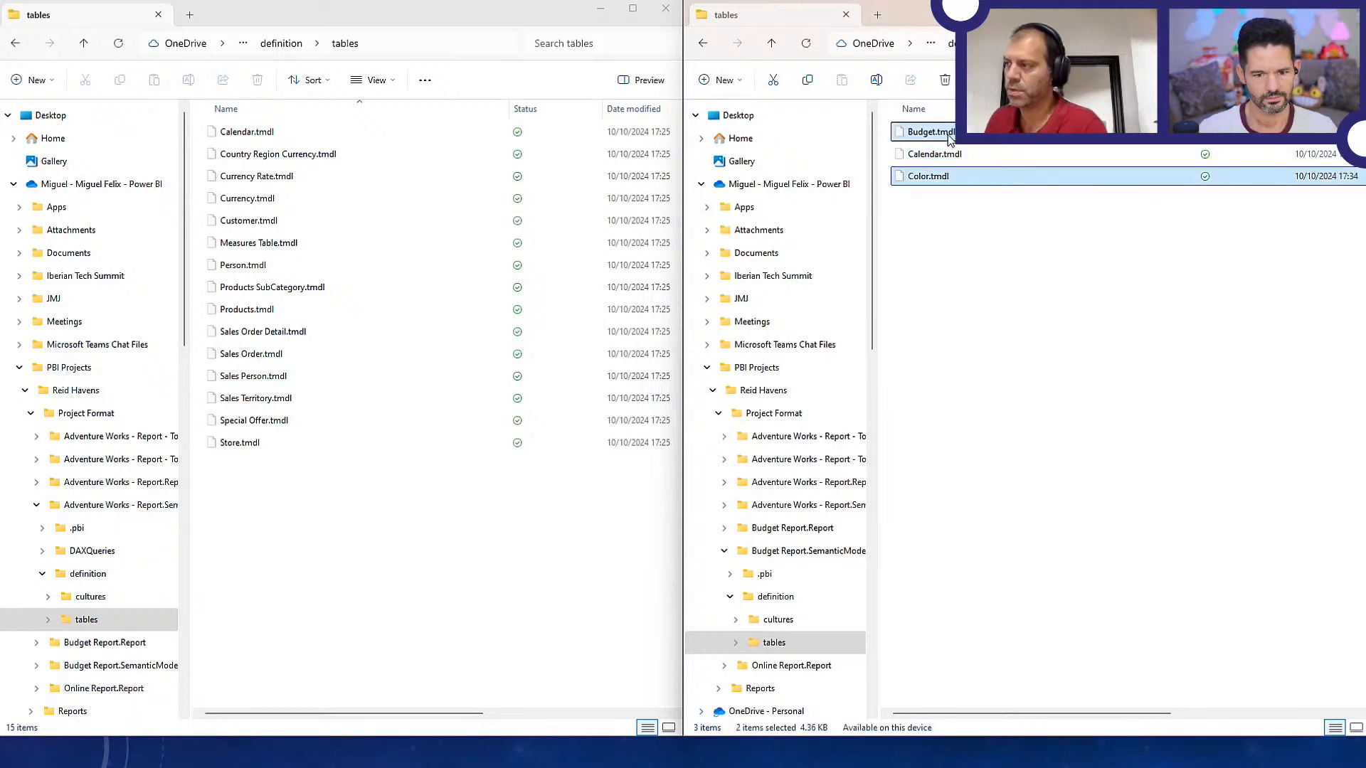
key("ctrl+c")
left_click(407, 507)
key("ctrl+v")
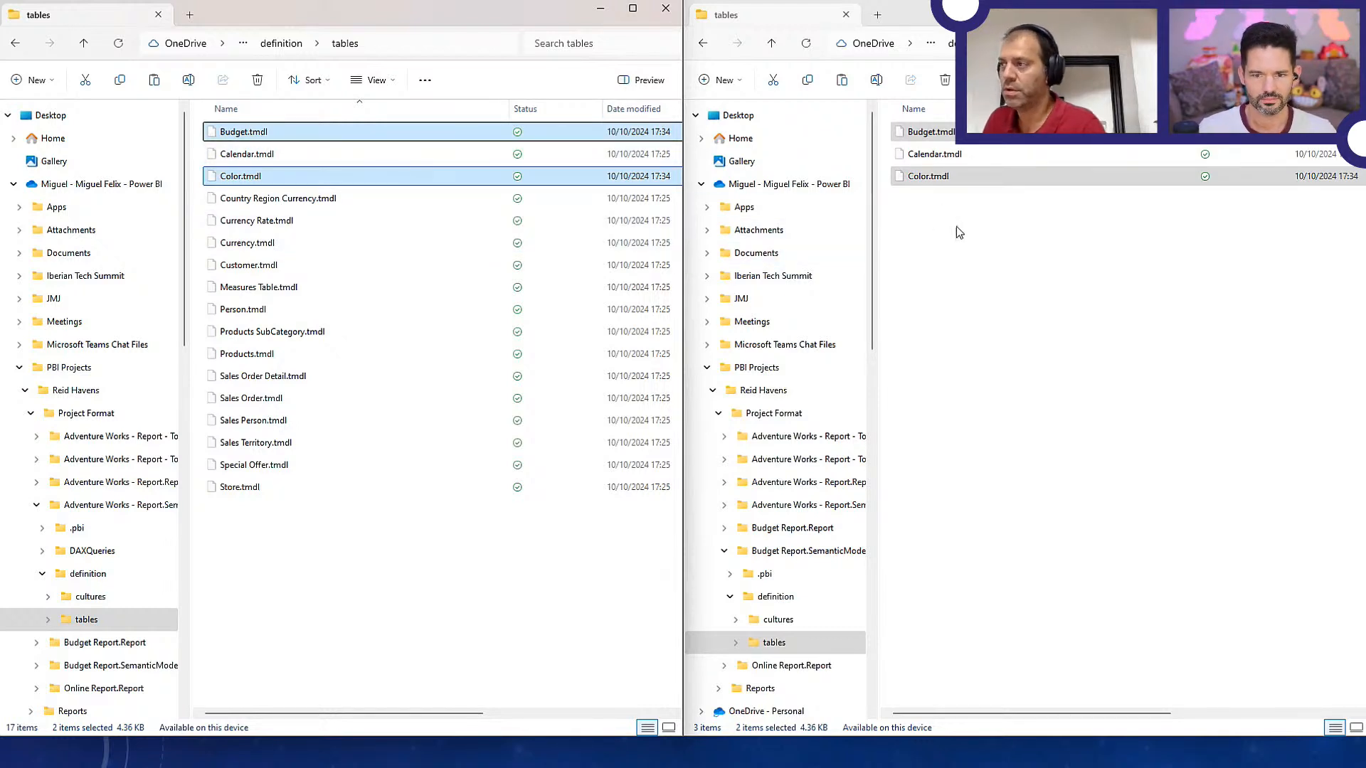
Switch back to Visual Studio Code to check the table files of the Adventure Works - Report semantic model
key("alt+Tab")
key("alt+Tab")
key("Tab")
key("Tab")
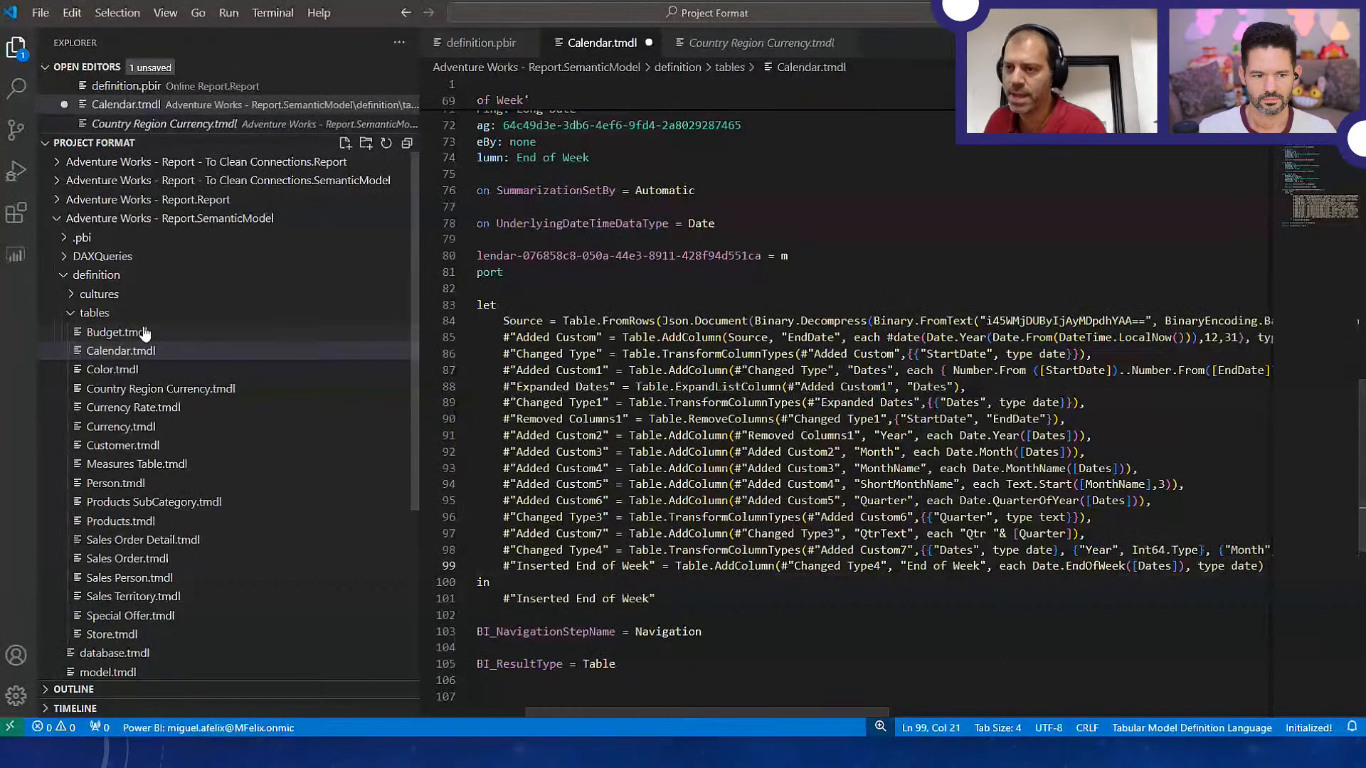
Open relationships.tmdl from the definition folder of Budget Report.SemanticModel and dismiss the notifications
left_click(64, 275)
left_click(57, 218)
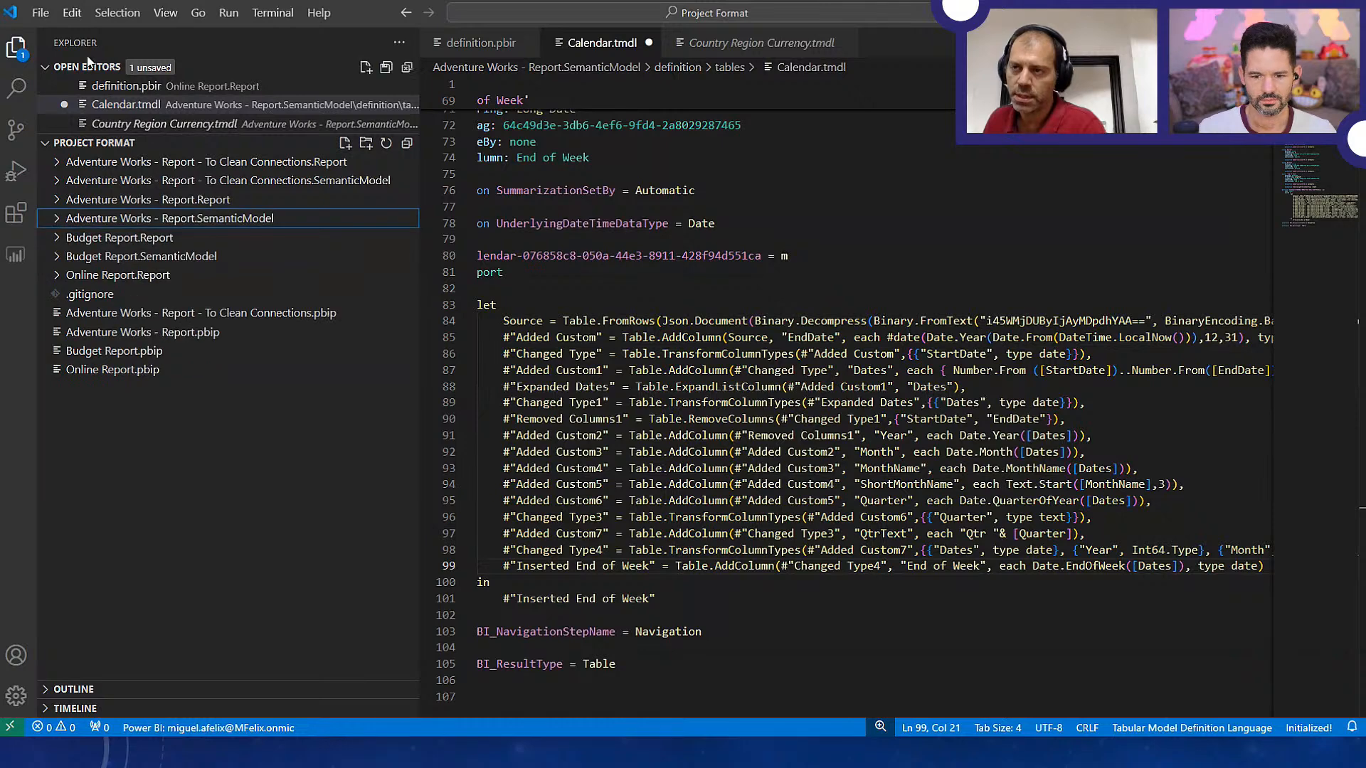
left_click(55, 256)
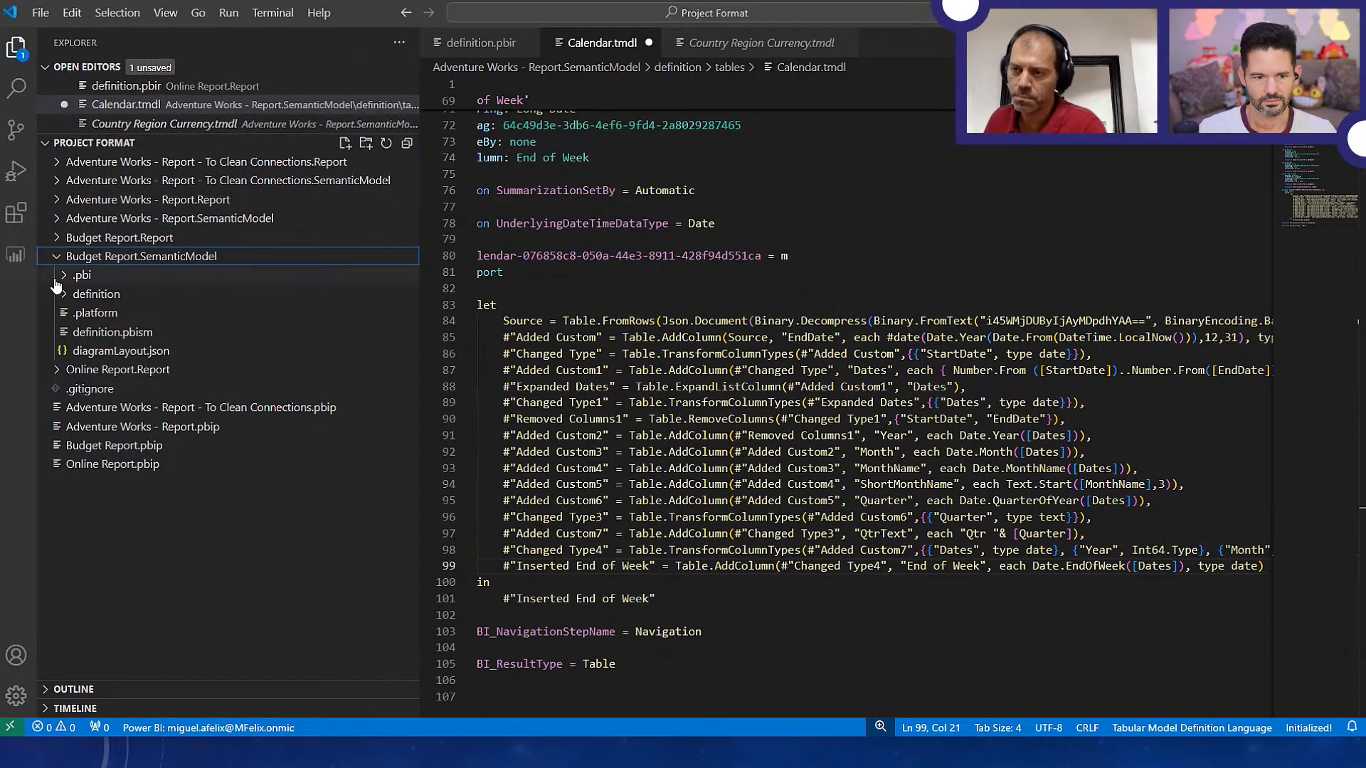
left_click(63, 295)
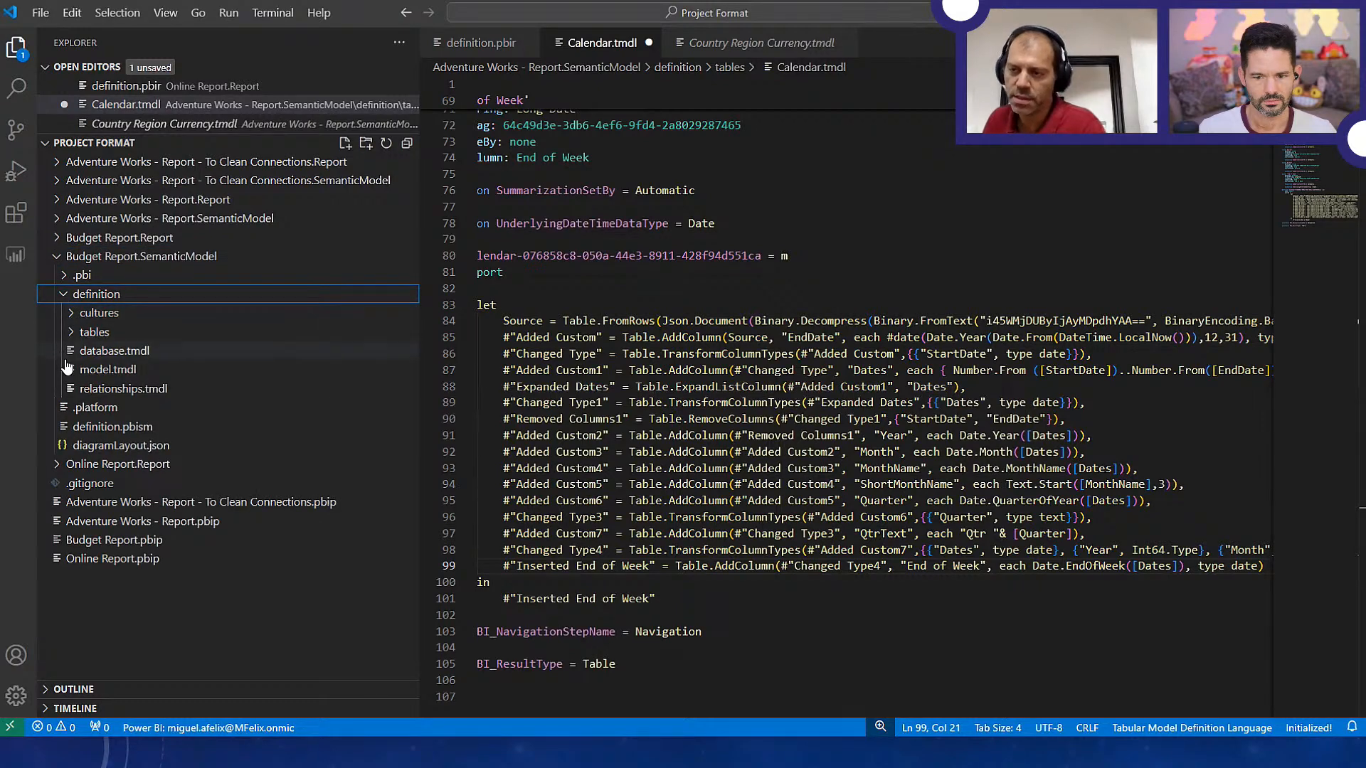
left_click(94, 388)
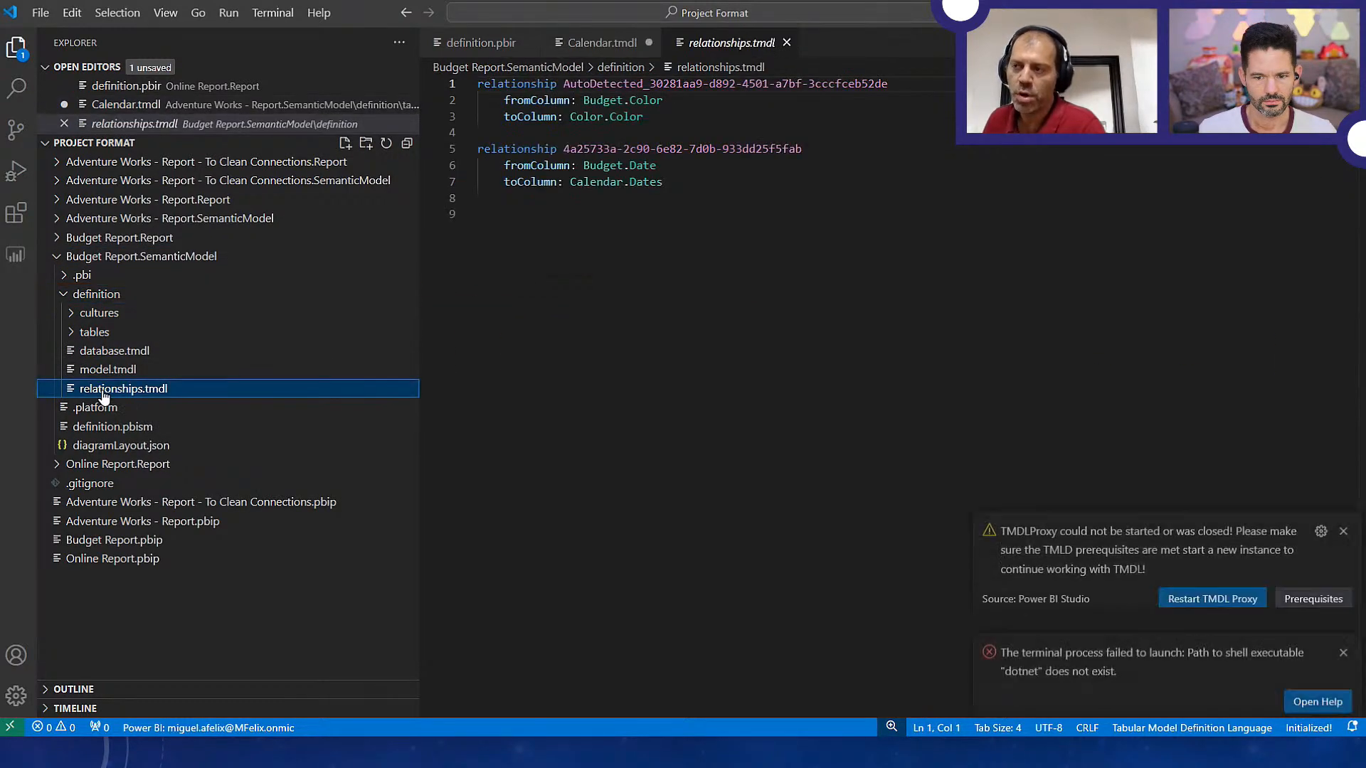
left_click(1343, 508)
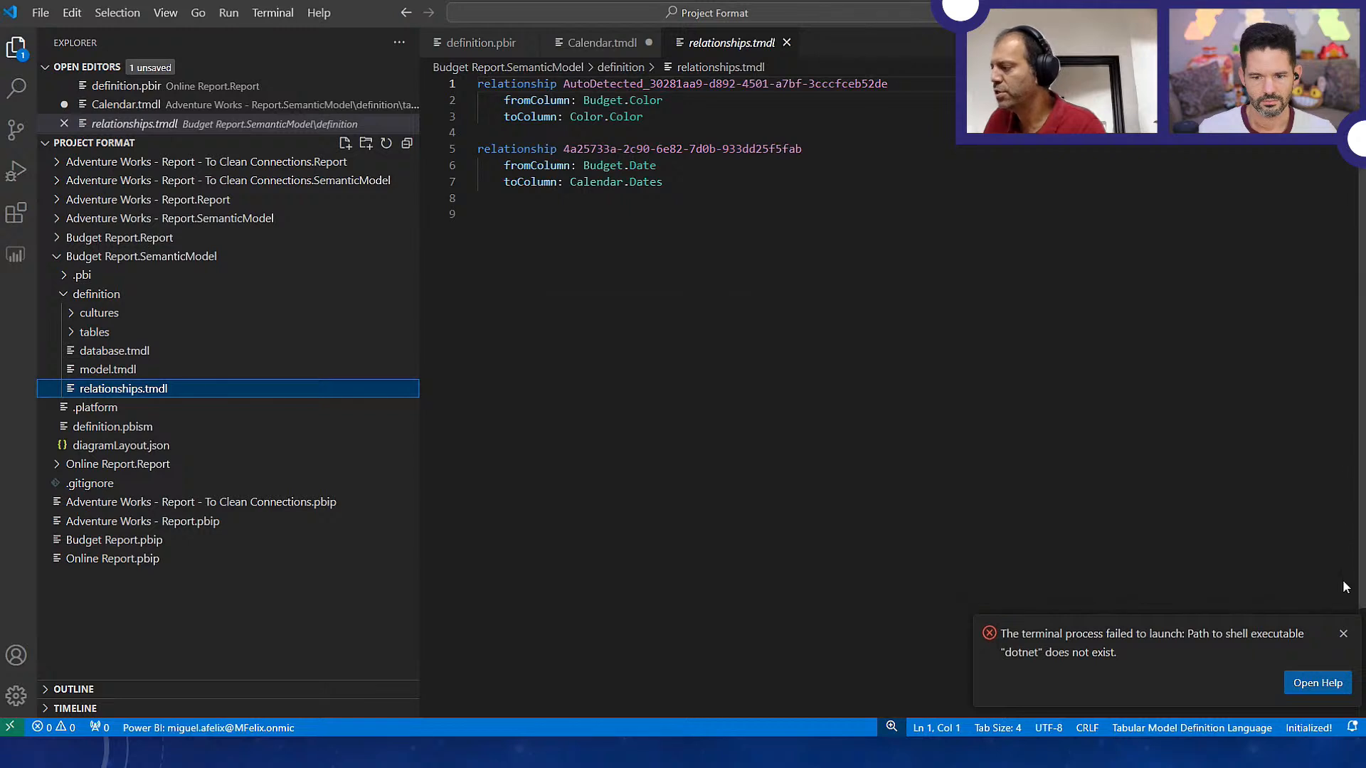
left_click(1343, 633)
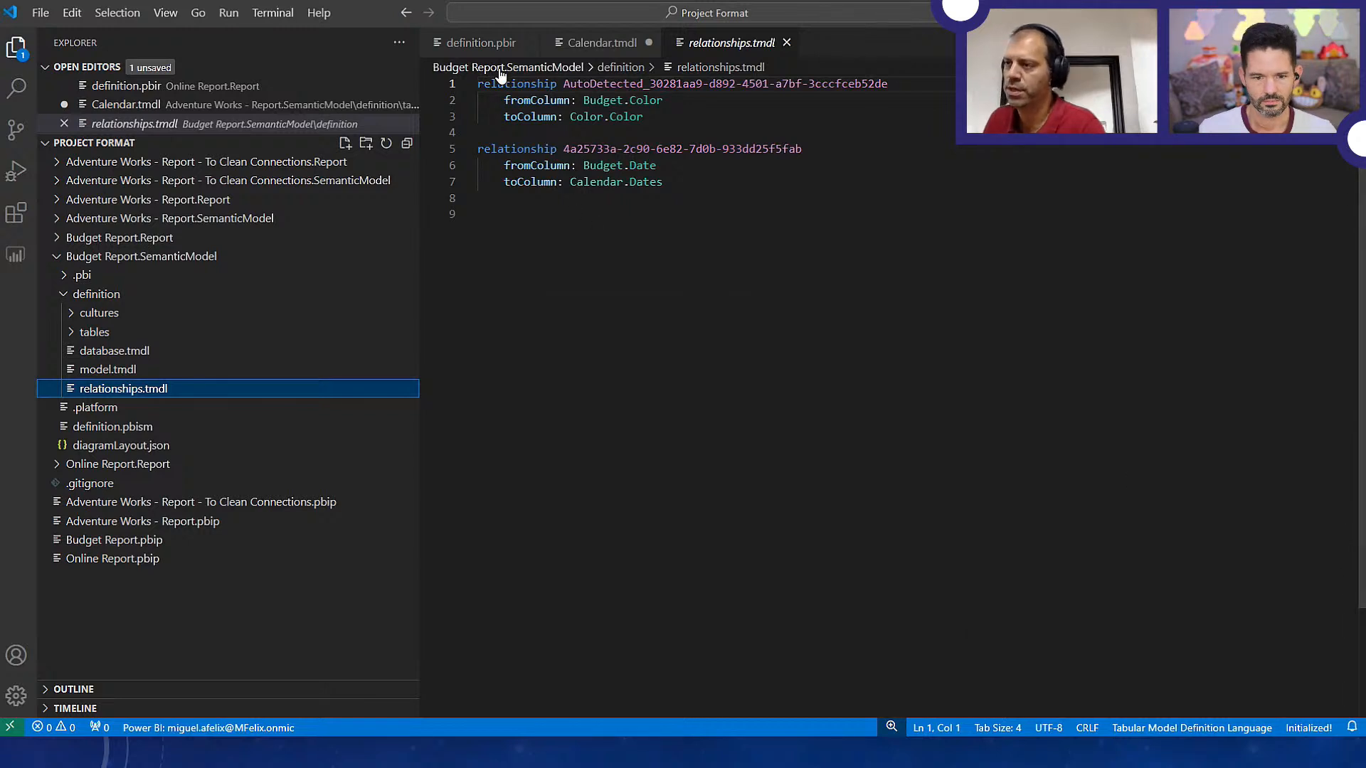
Examine the two relationships in Budget Report's relationships.tmdl, including the auto-detected name and the fromColumn and toColumn lines
left_click_drag(483, 83, 883, 79)
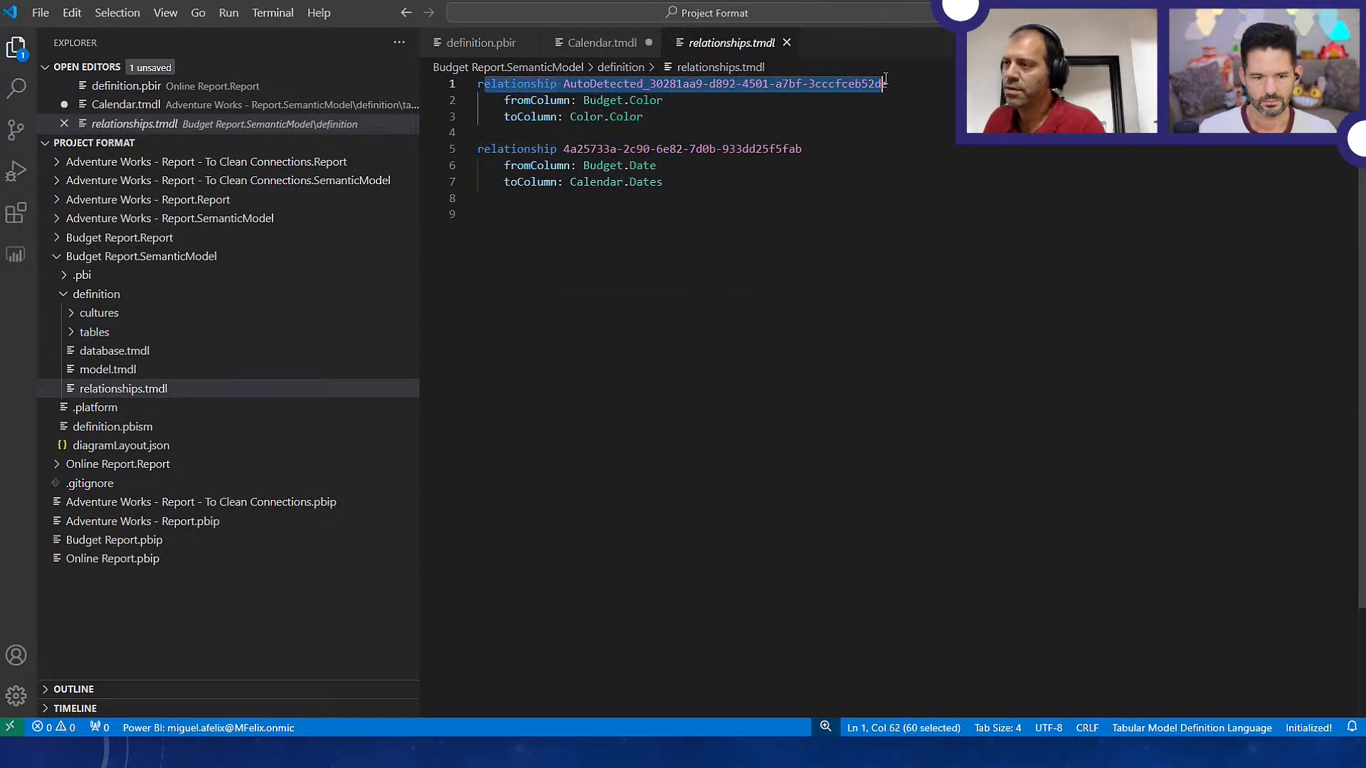
left_click(887, 114)
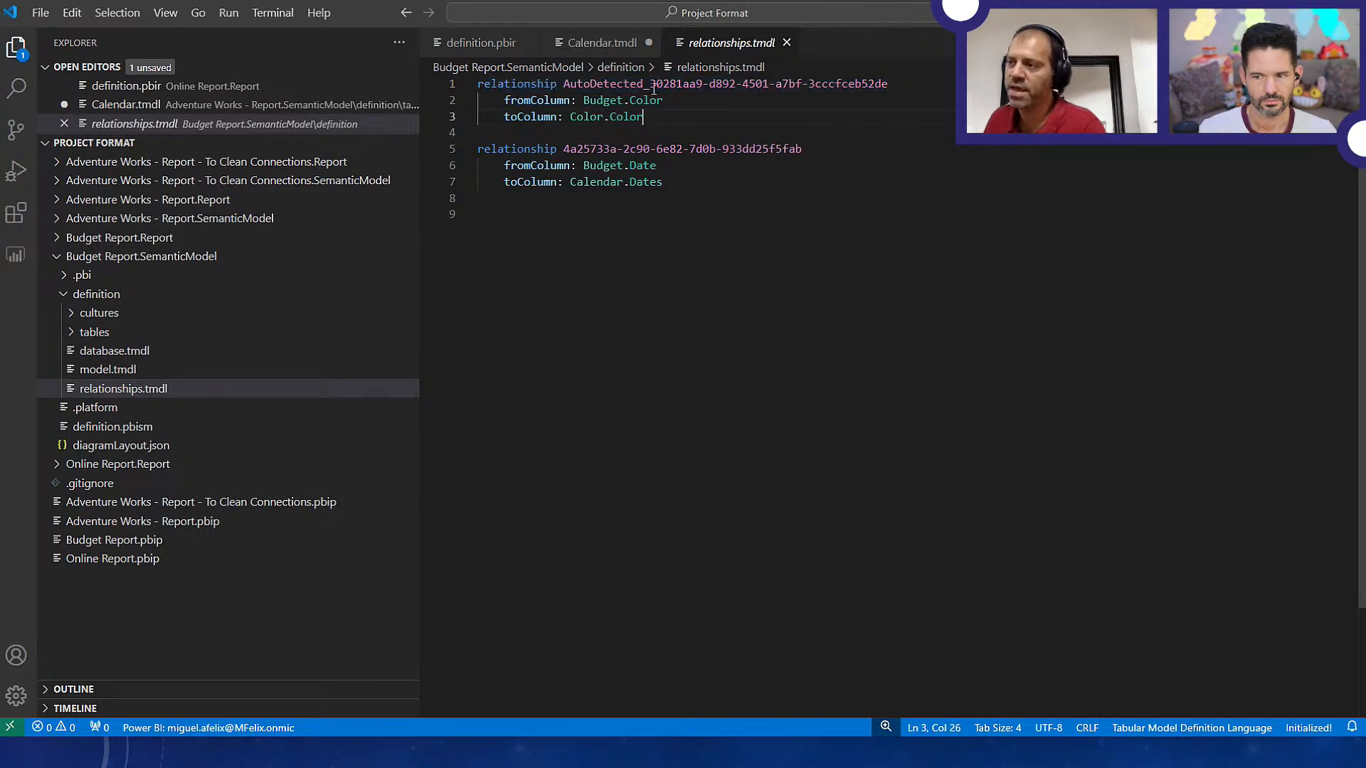
left_click_drag(567, 86, 702, 85)
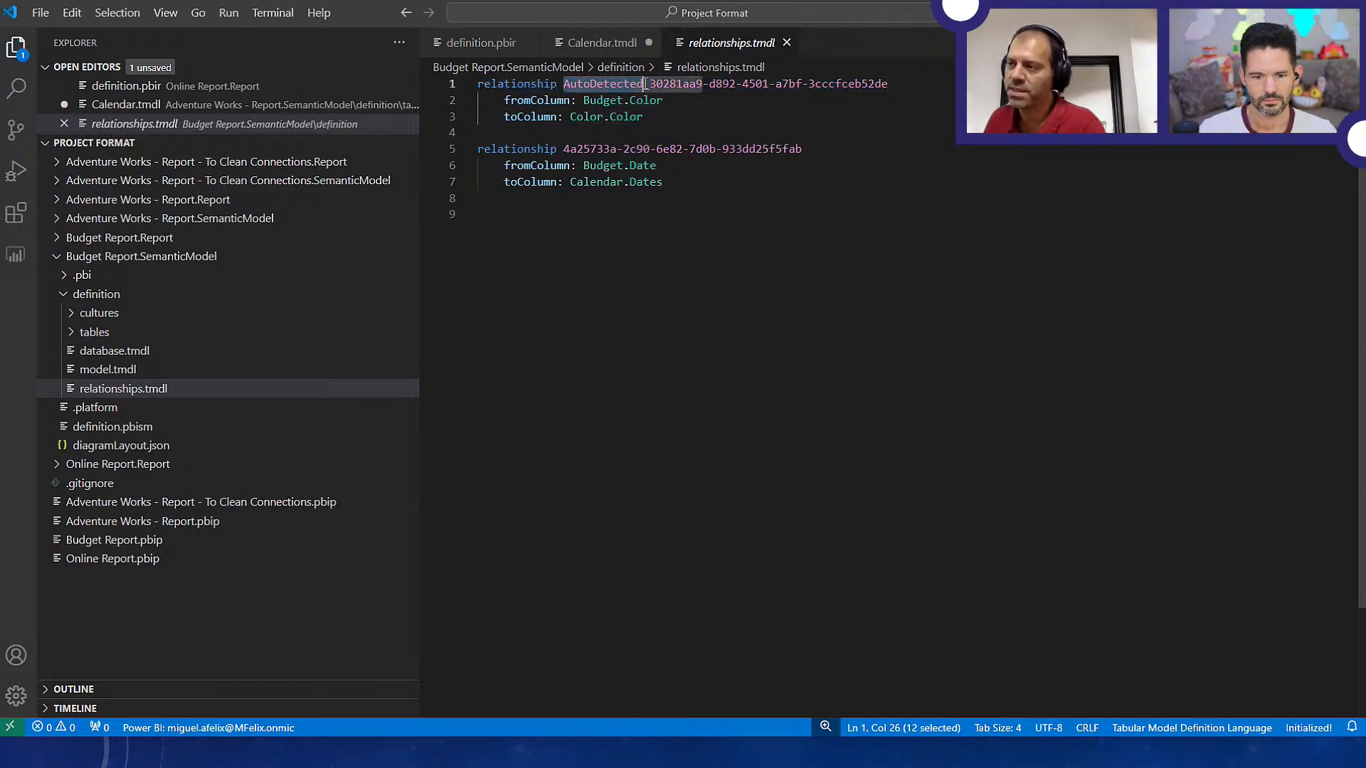
left_click(744, 116)
left_click_drag(500, 100, 685, 101)
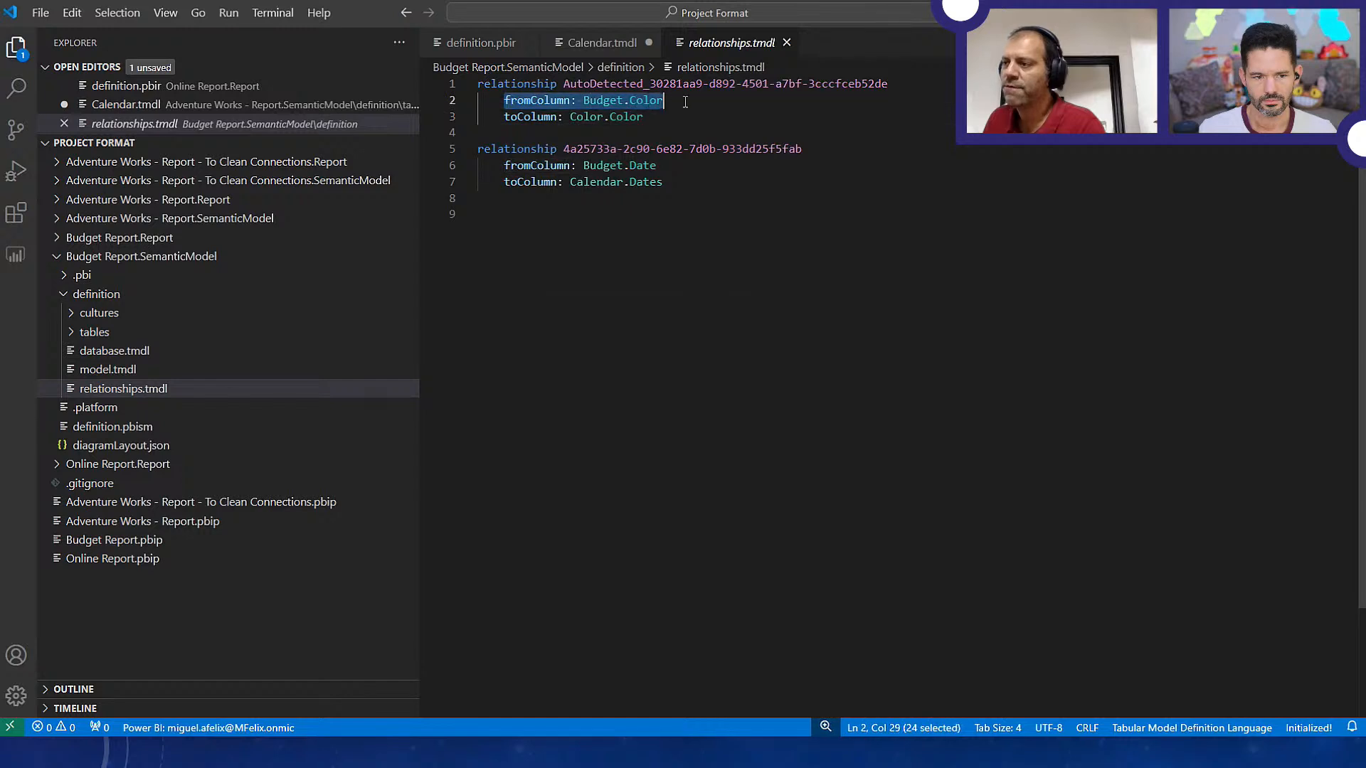
left_click_drag(490, 116, 677, 122)
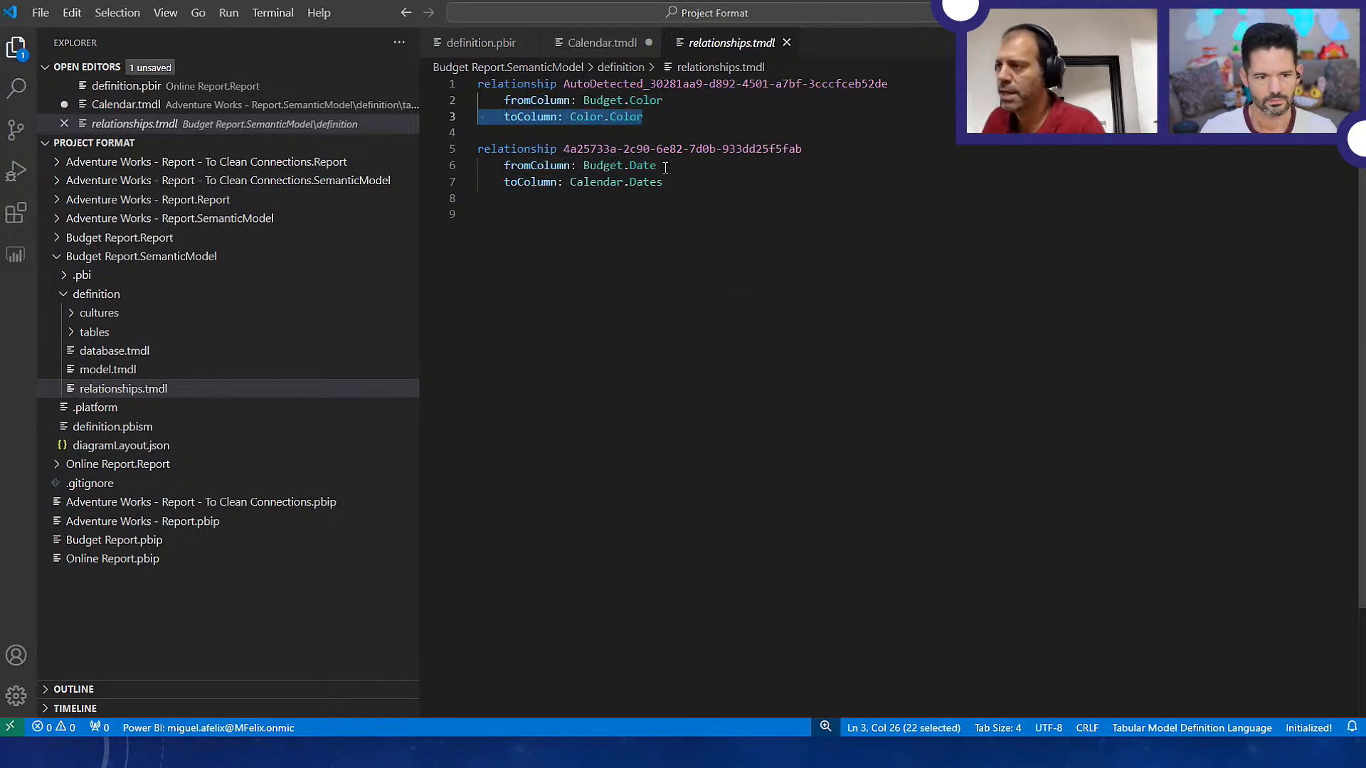
left_click_drag(684, 192, 453, 89)
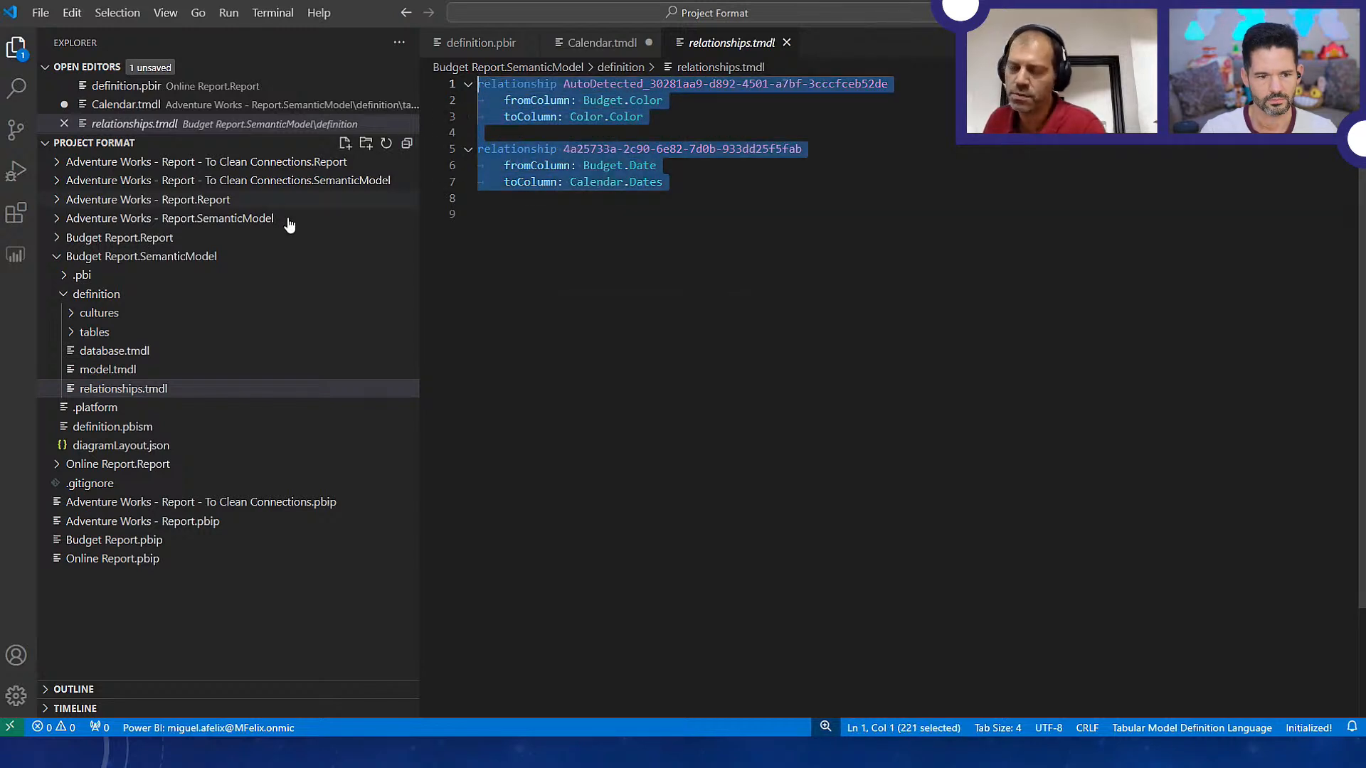
Expand Adventure Works - Report.SemanticModel and open Budget Report's relationships.tmdl in a second editor group beside the first
left_click(56, 220)
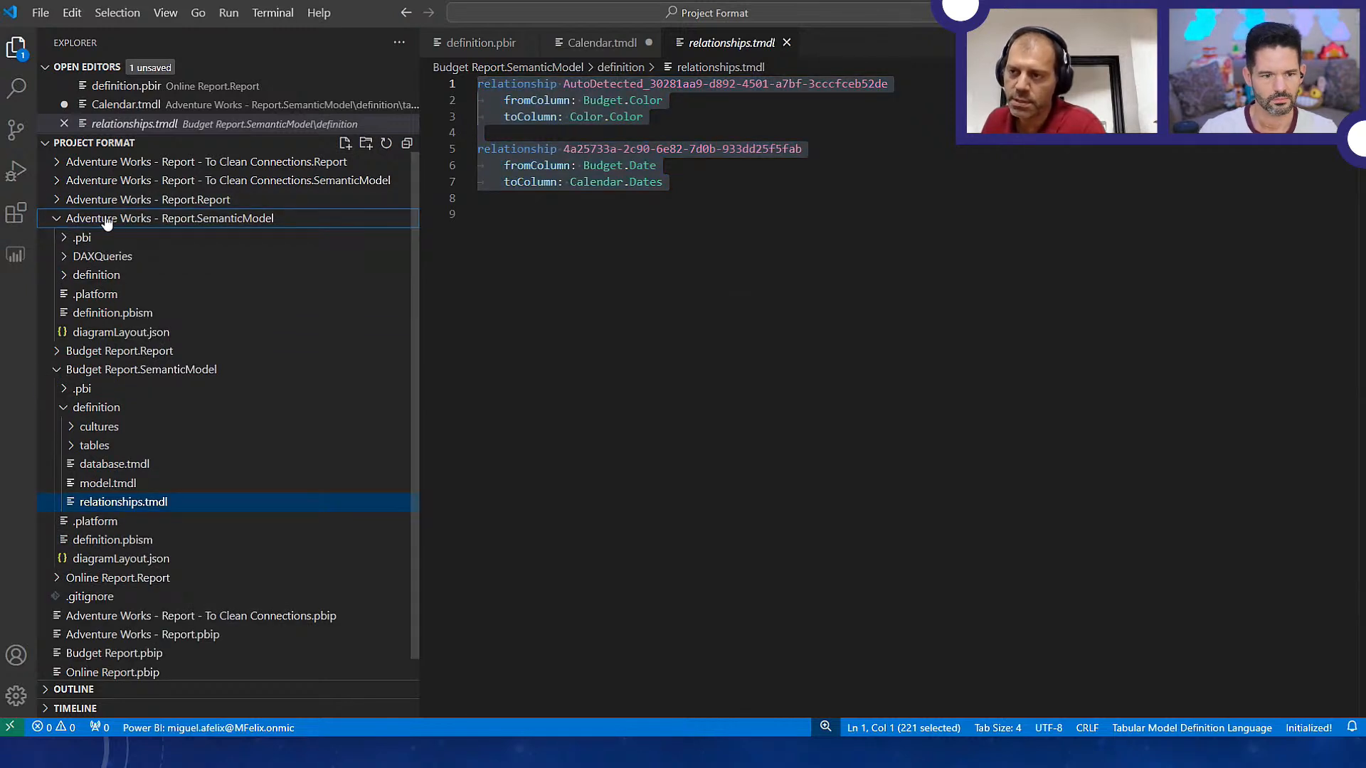
right_click(103, 507)
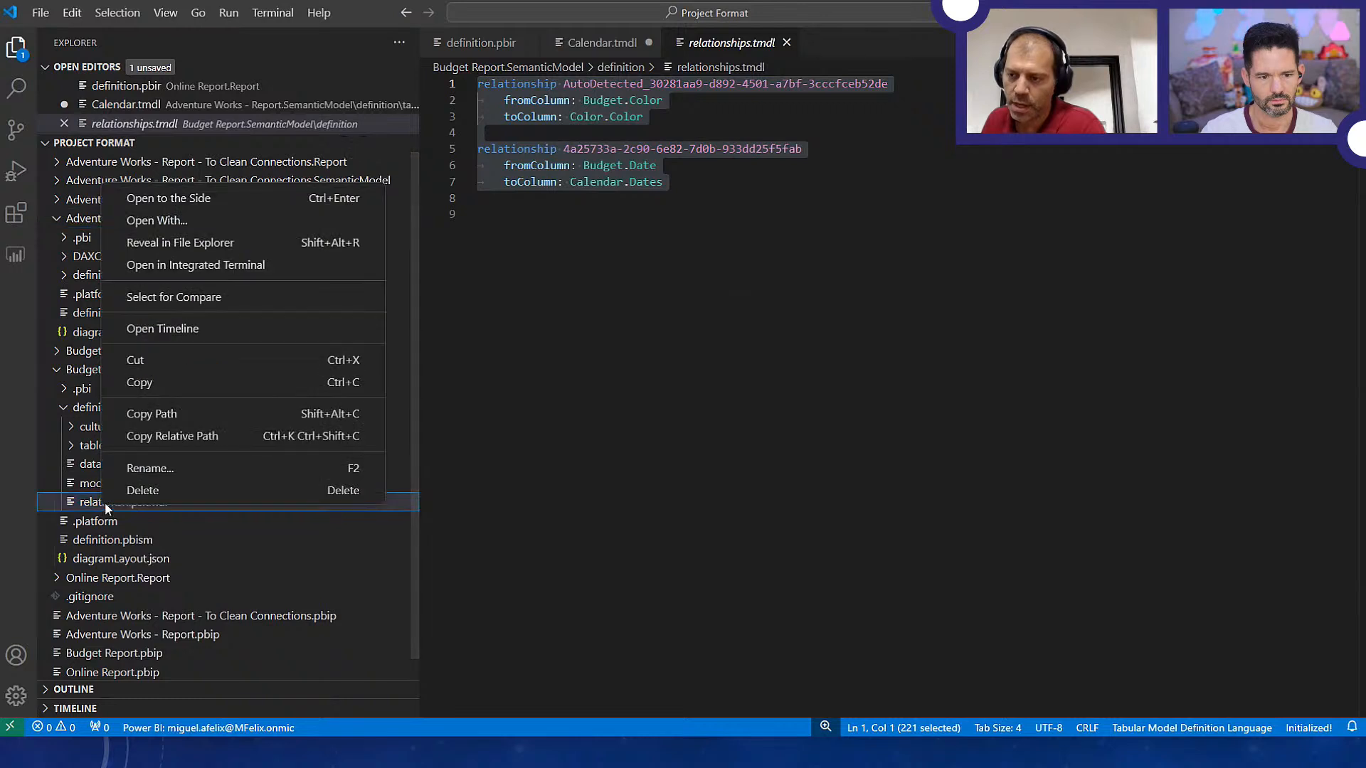
left_click(246, 196)
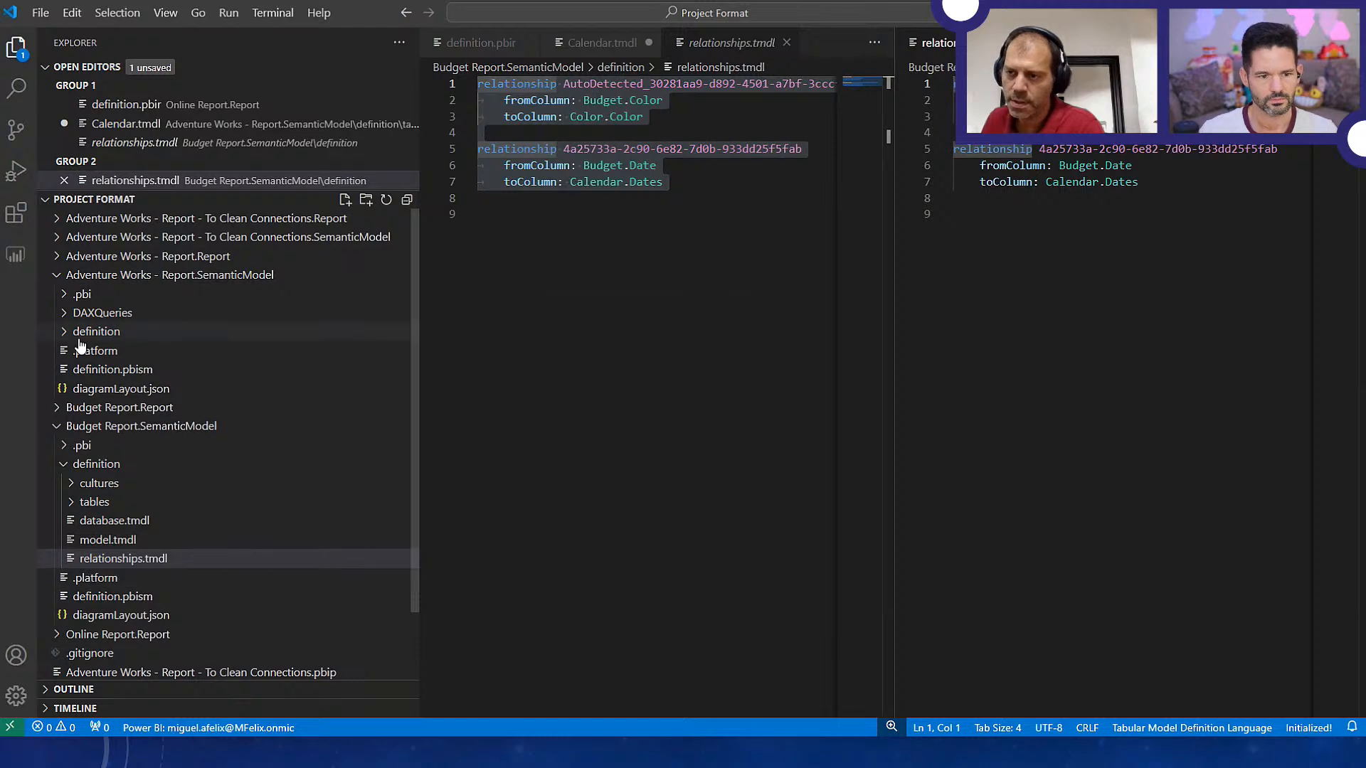
left_click(105, 562)
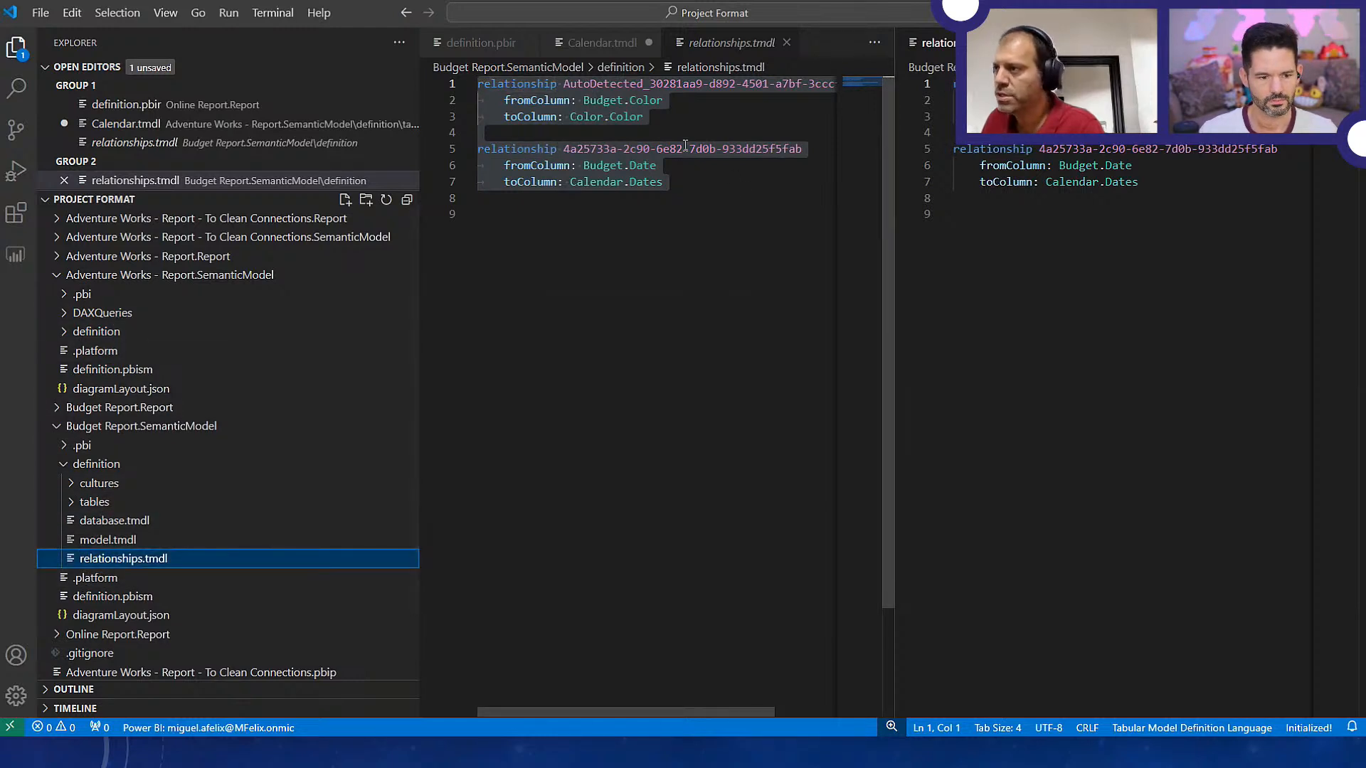
Close Calendar.tmdl without saving its changes, along with definition.pbir and the duplicate relationships.tmdl editor
left_click(648, 42)
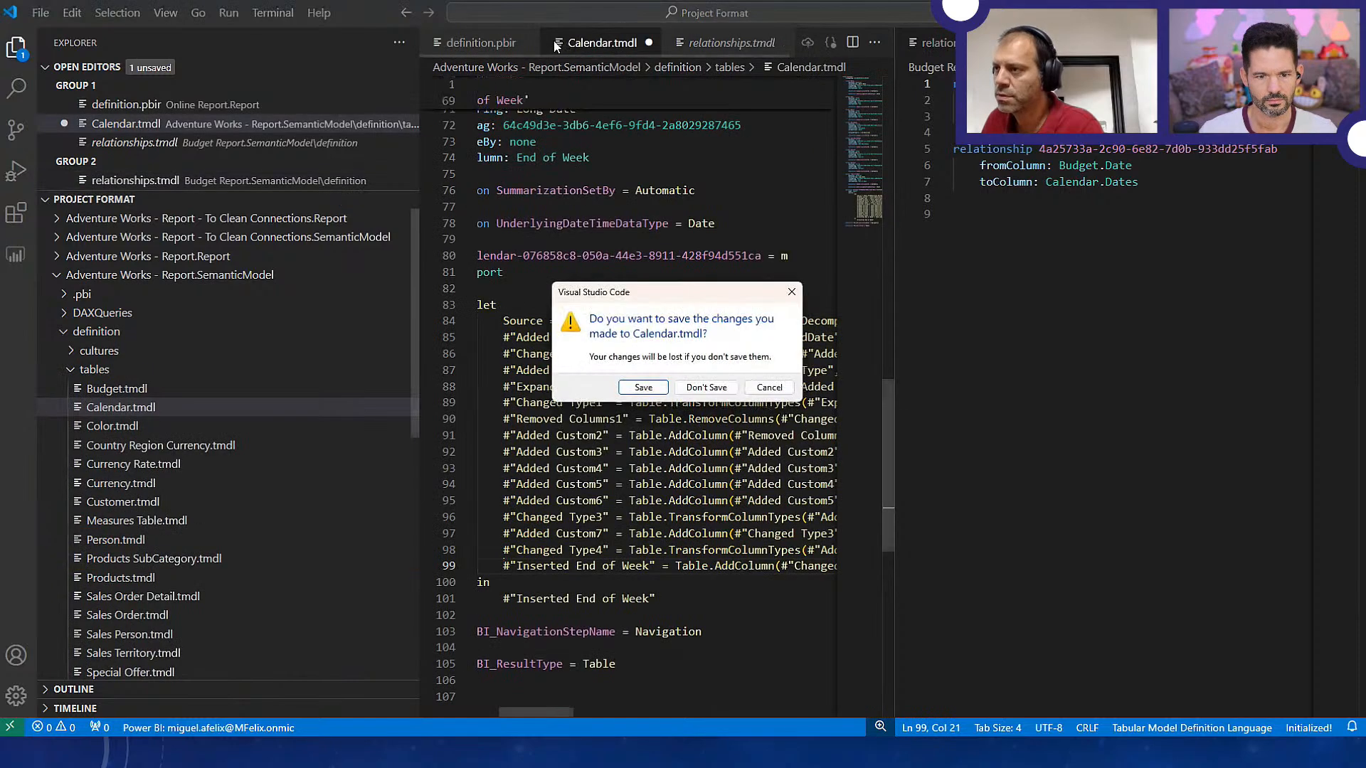
left_click(702, 385)
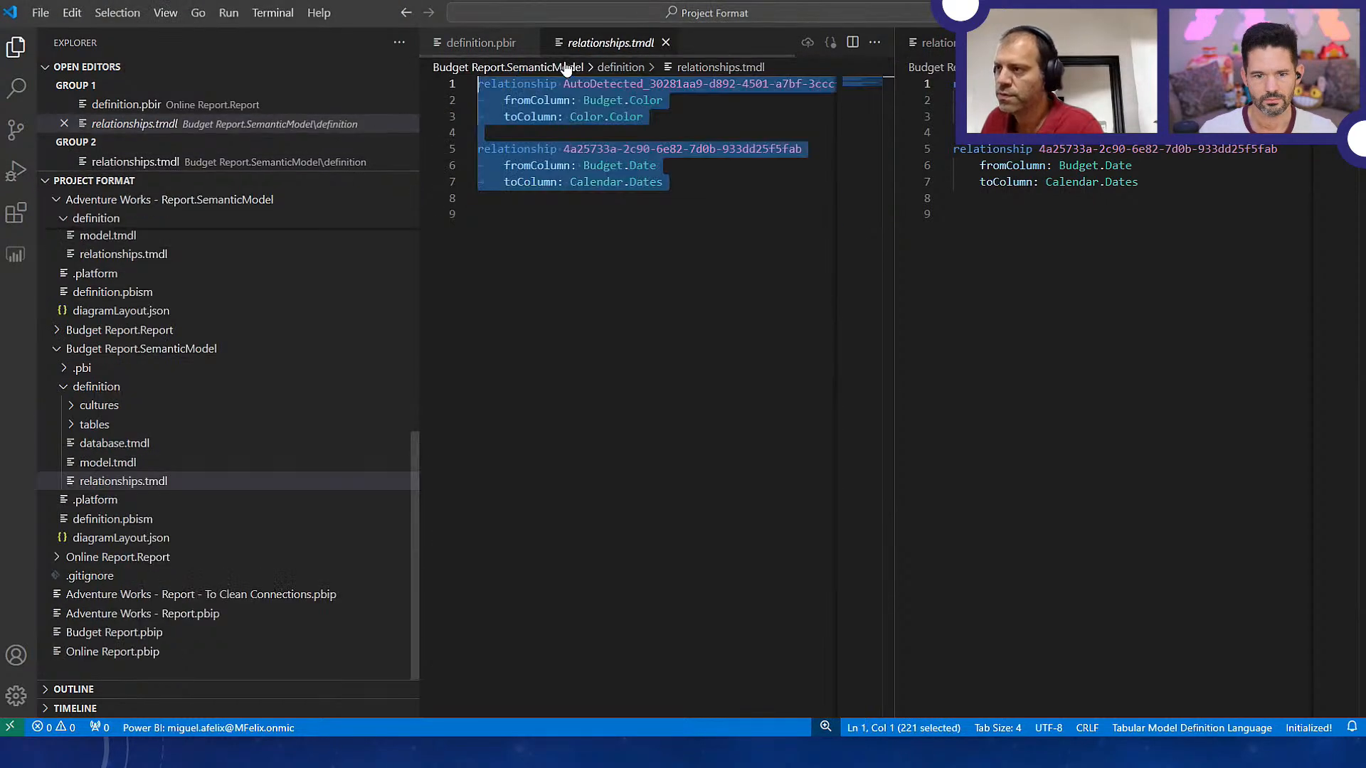
left_click(529, 43)
left_click(544, 43)
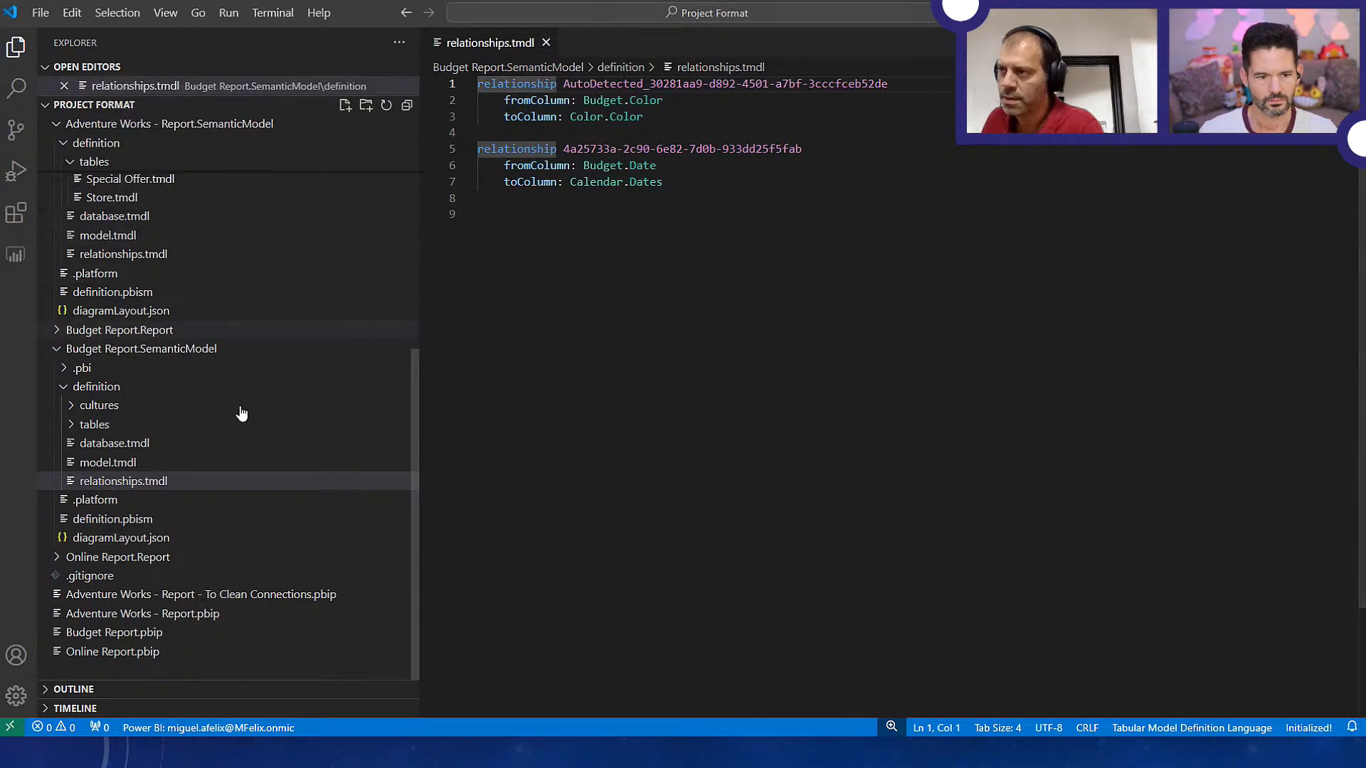
Open relationships.tmdl of Adventure Works - Report.SemanticModel and review its relationships through to the end of the file
left_click(87, 630)
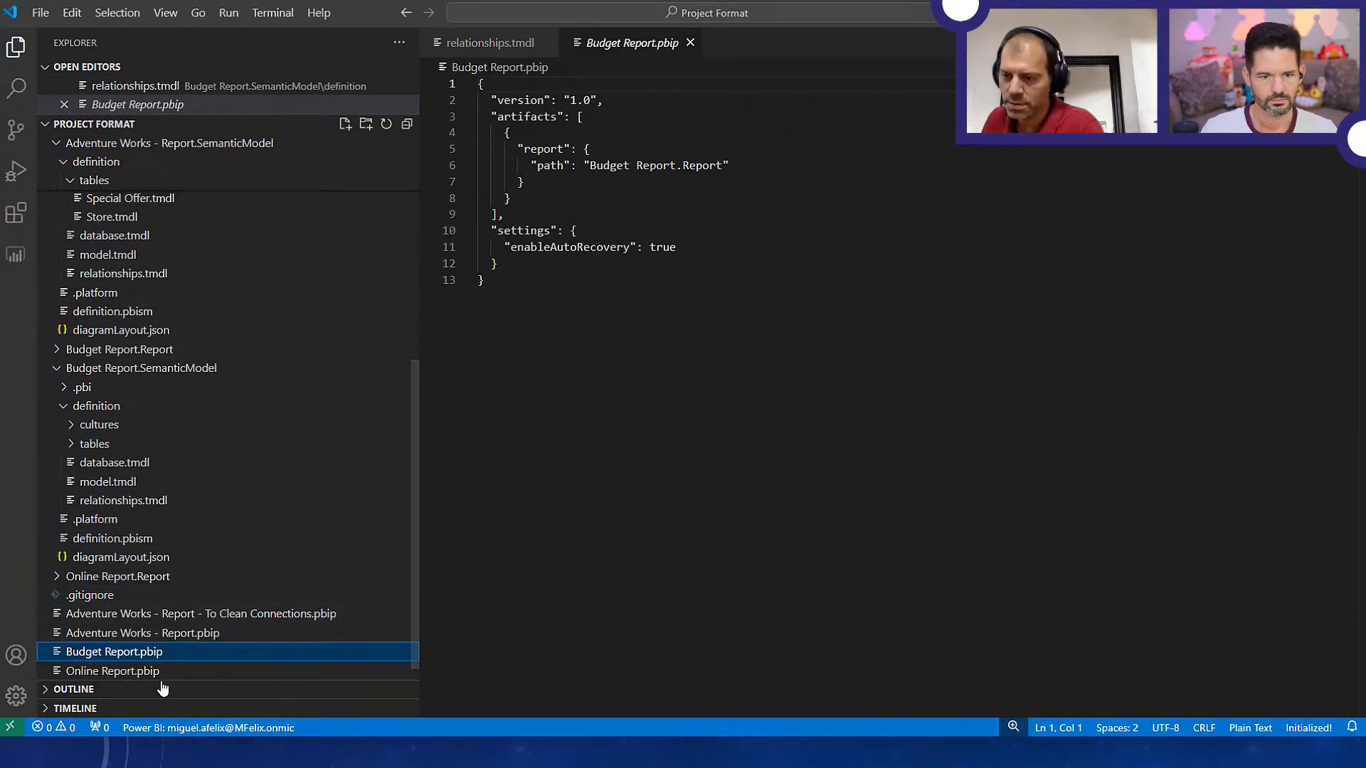
left_click(101, 507)
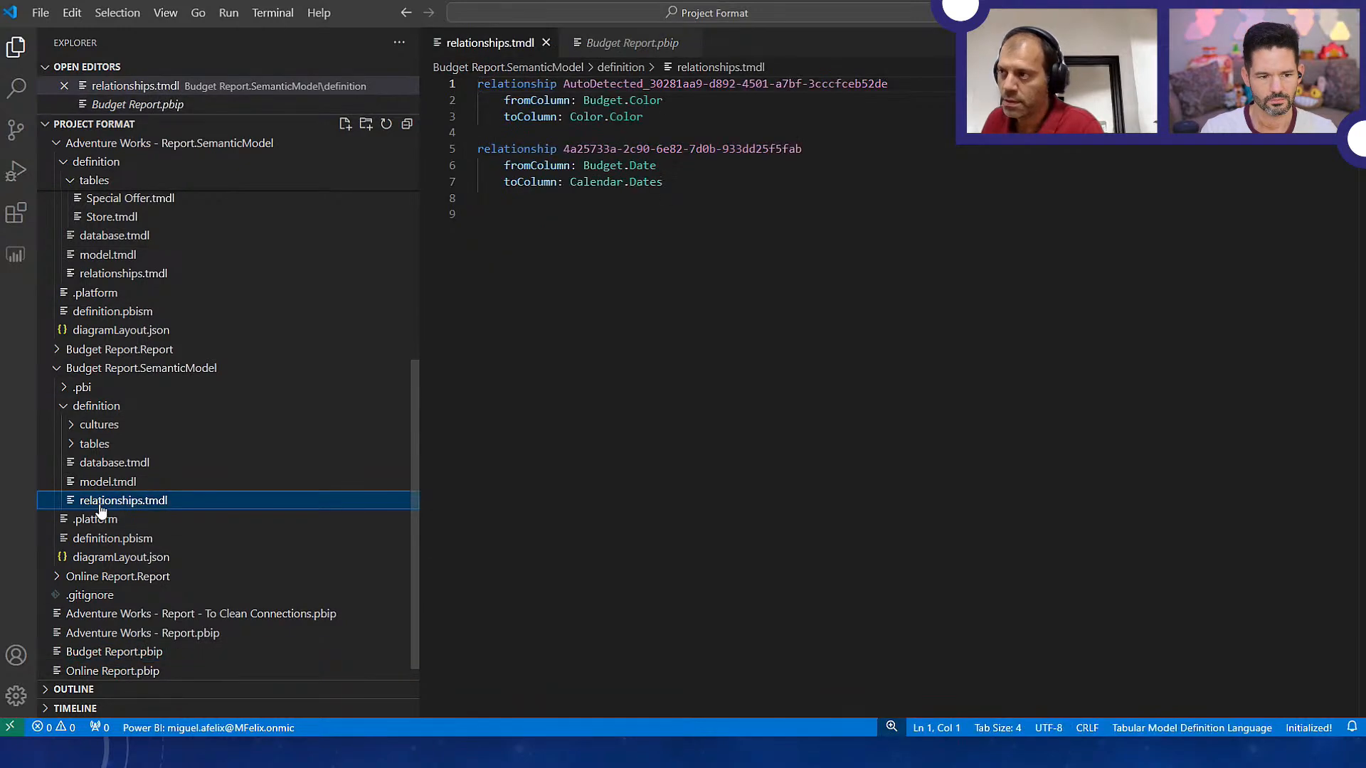
right_click(112, 278)
left_click(105, 276)
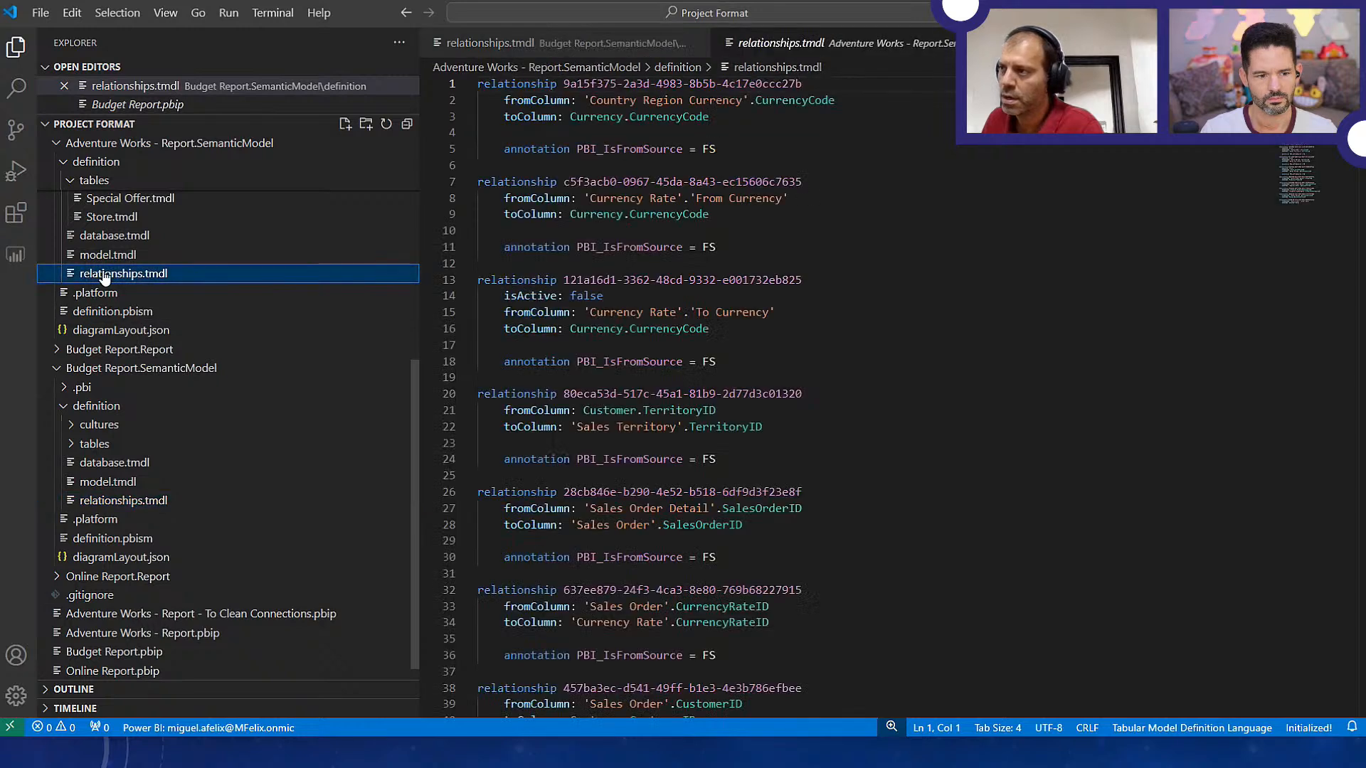
right_click(871, 47)
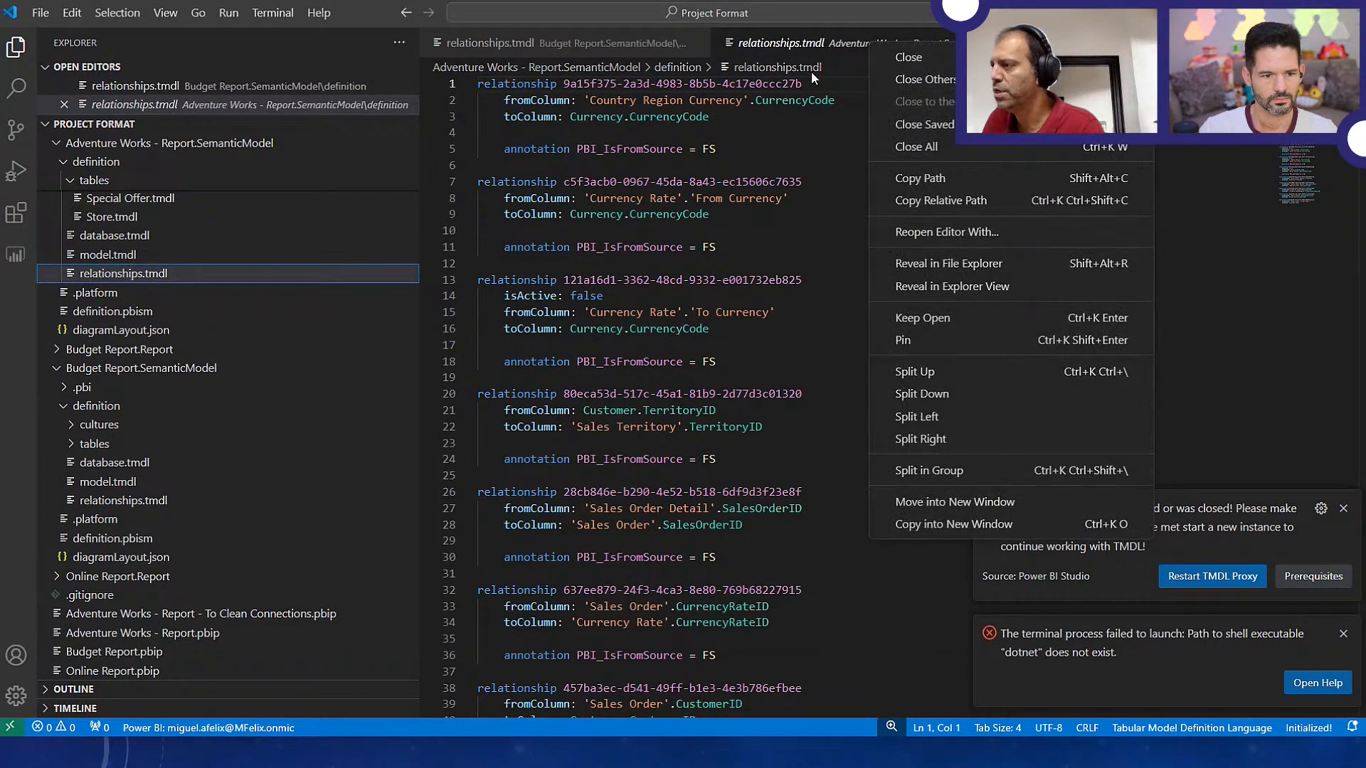
left_click(815, 234)
scroll(688, 160, "down", 12)
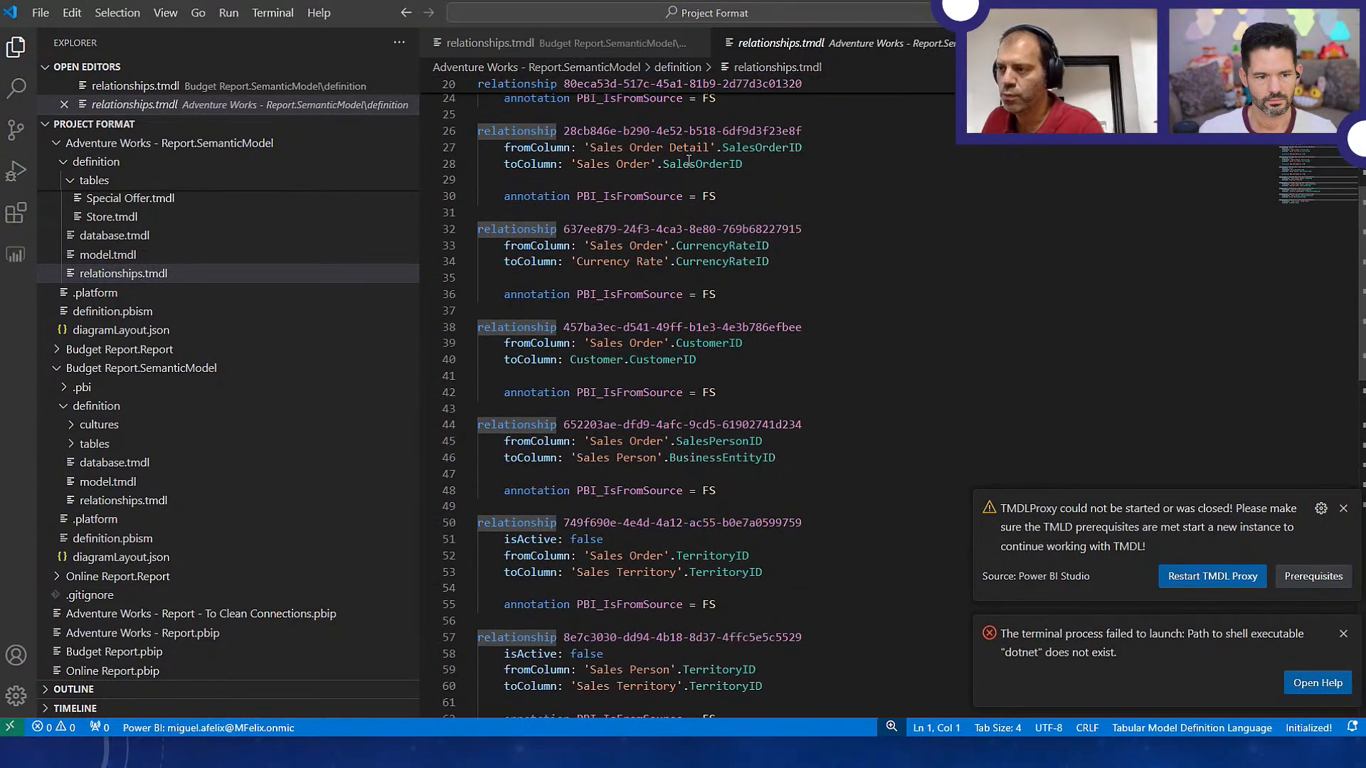
scroll(688, 160, "down", 6)
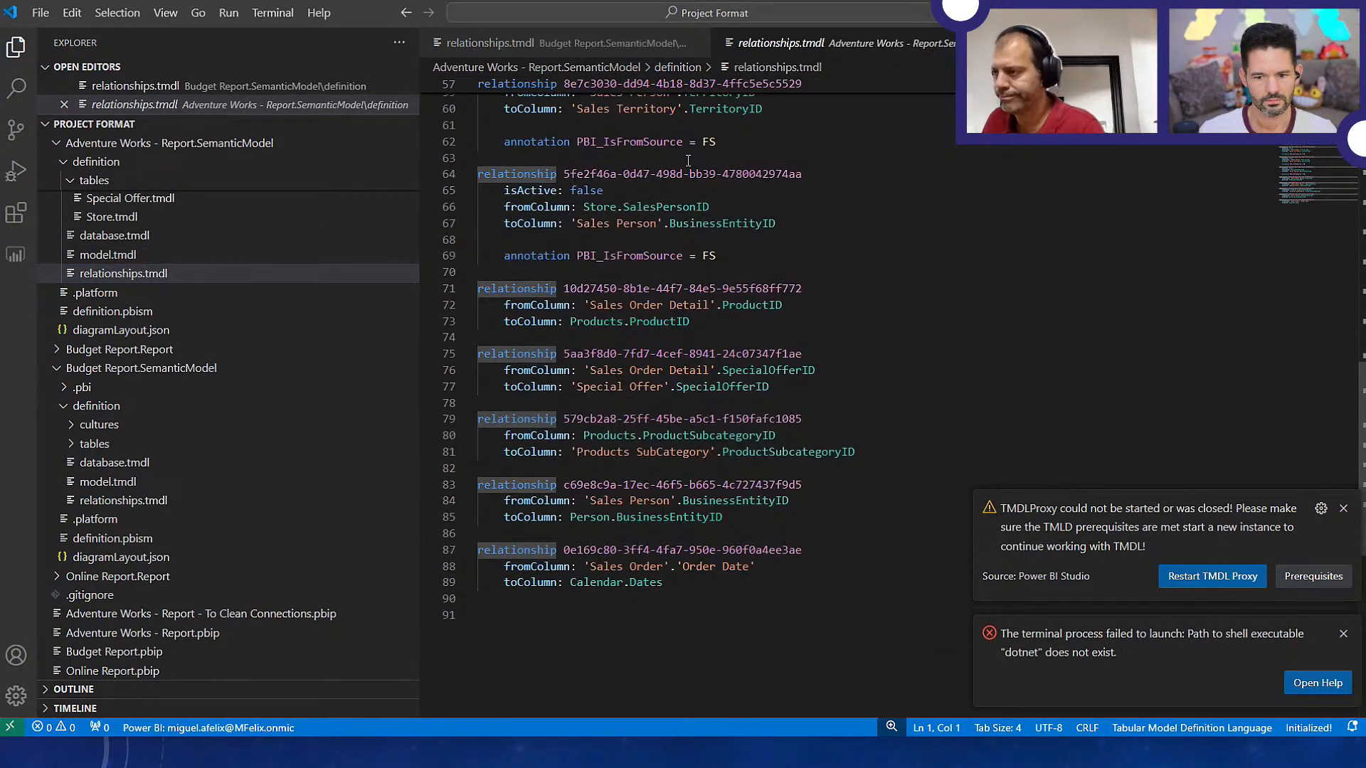
Copy both relationships from Budget Report's relationships.tmdl to the end of the Adventure Works - Report relationships.tmdl, after a blank line
left_click(544, 44)
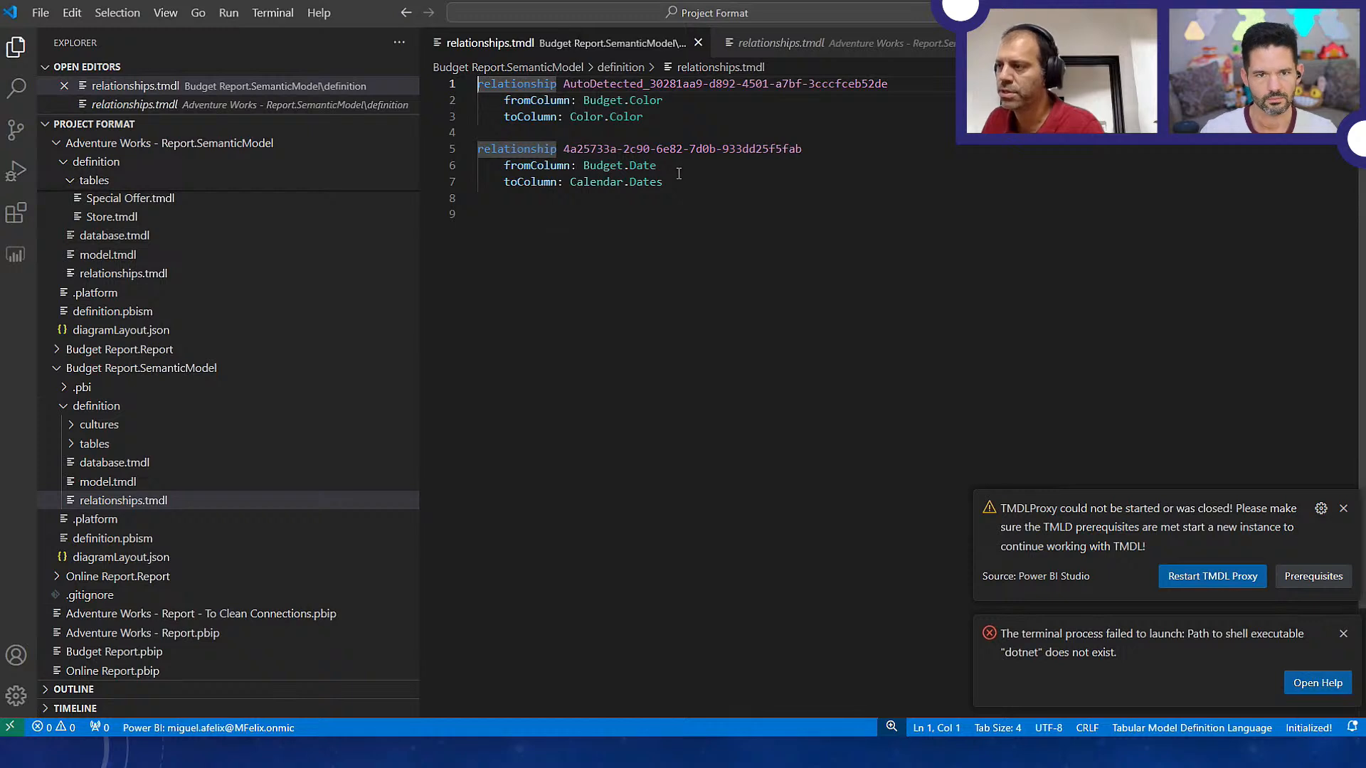
left_click_drag(679, 183, 473, 83)
key("ctrl+c")
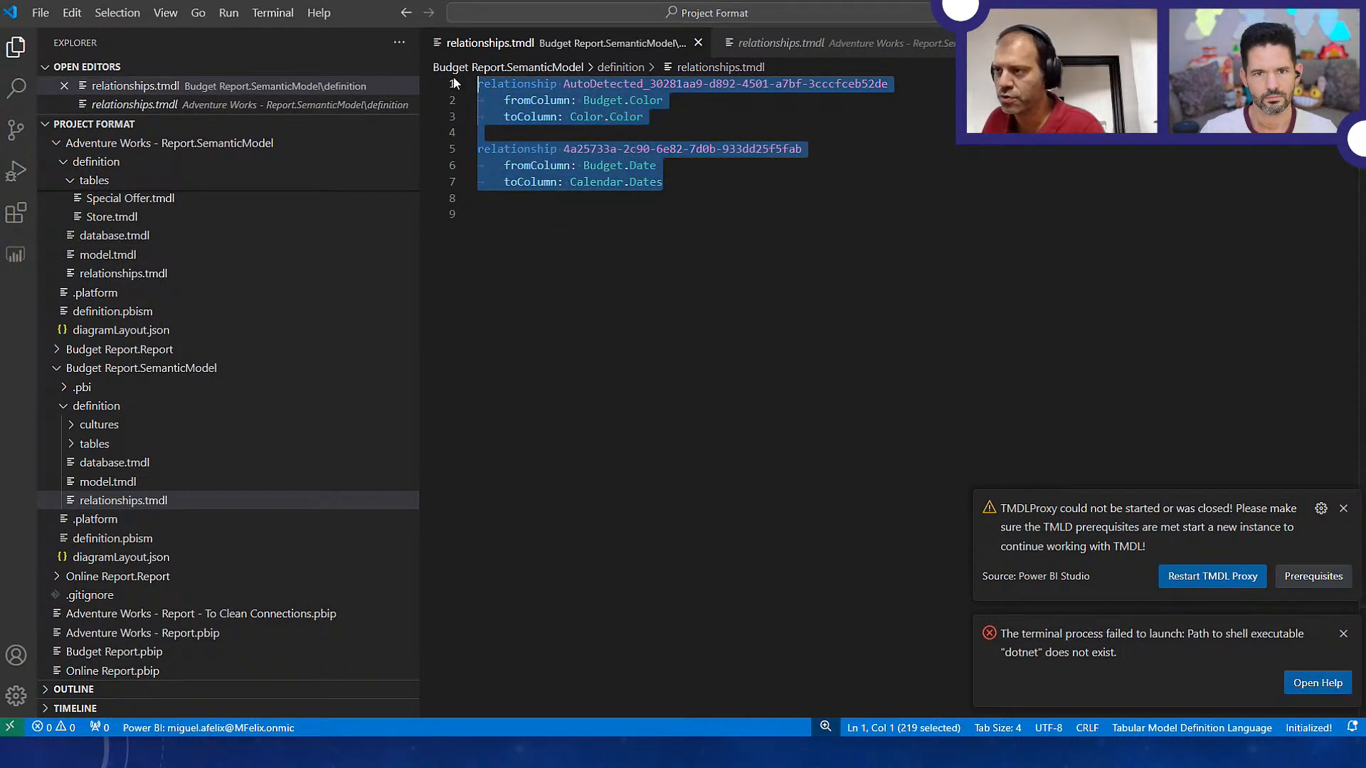
left_click(751, 47)
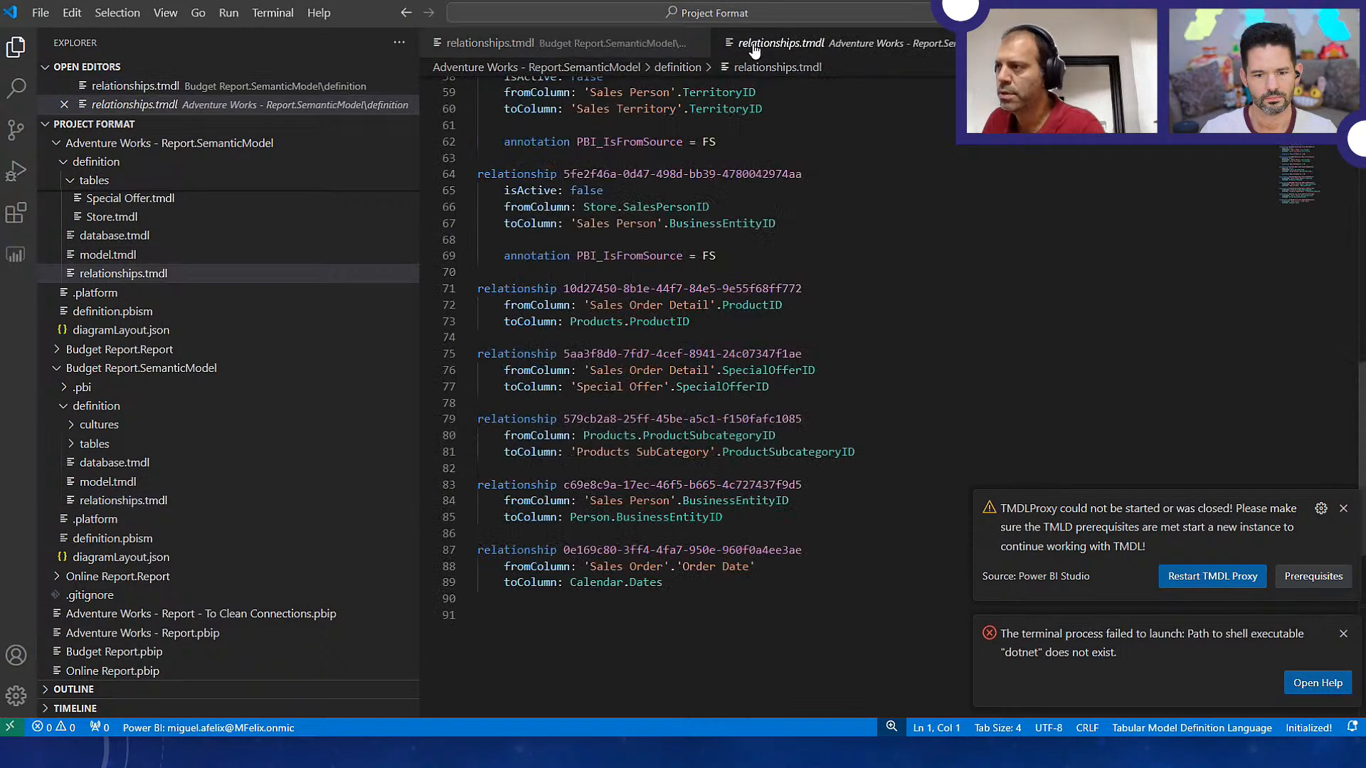
left_click(684, 589)
key("Return")
key("Return")
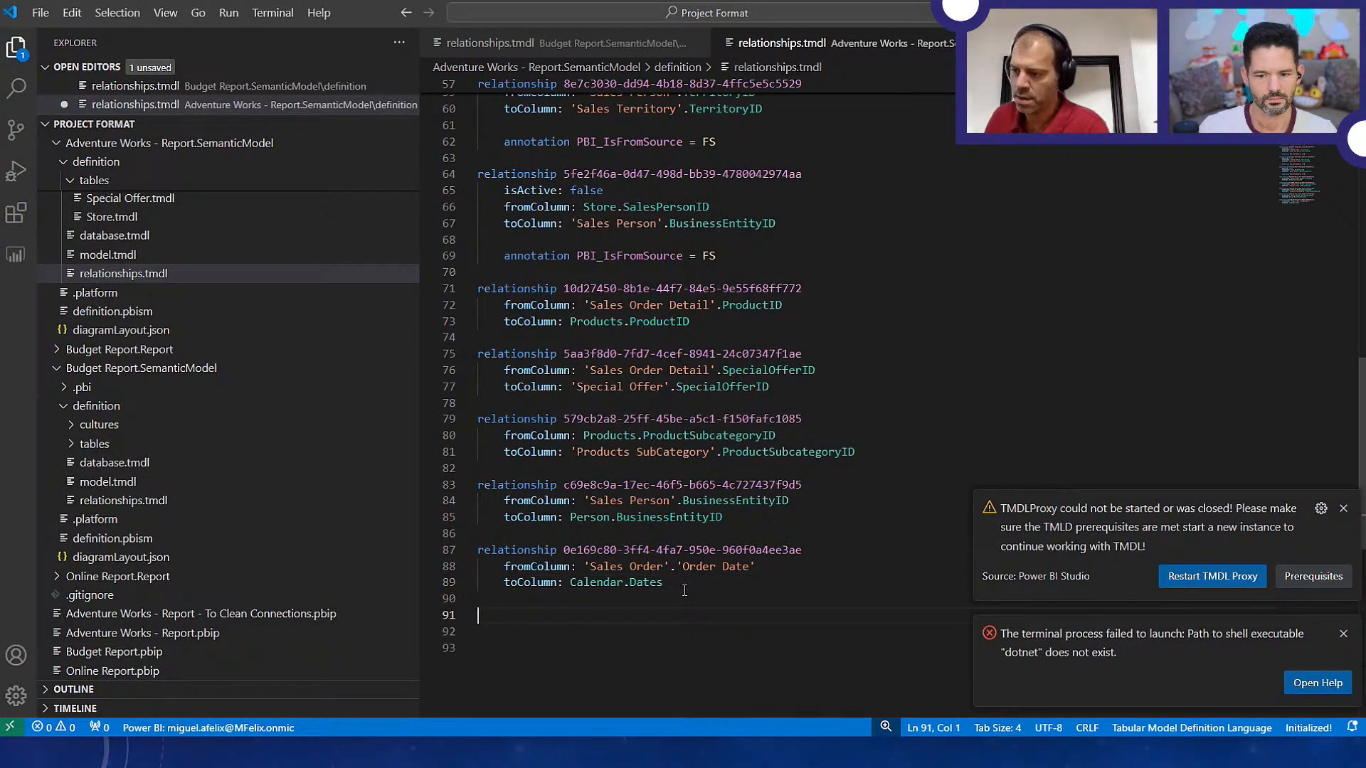
key("ctrl+v")
Remove the extra indentation before the pasted AutoDetected relationship and save the Adventure Works - Report relationships.tmdl
left_click(506, 530)
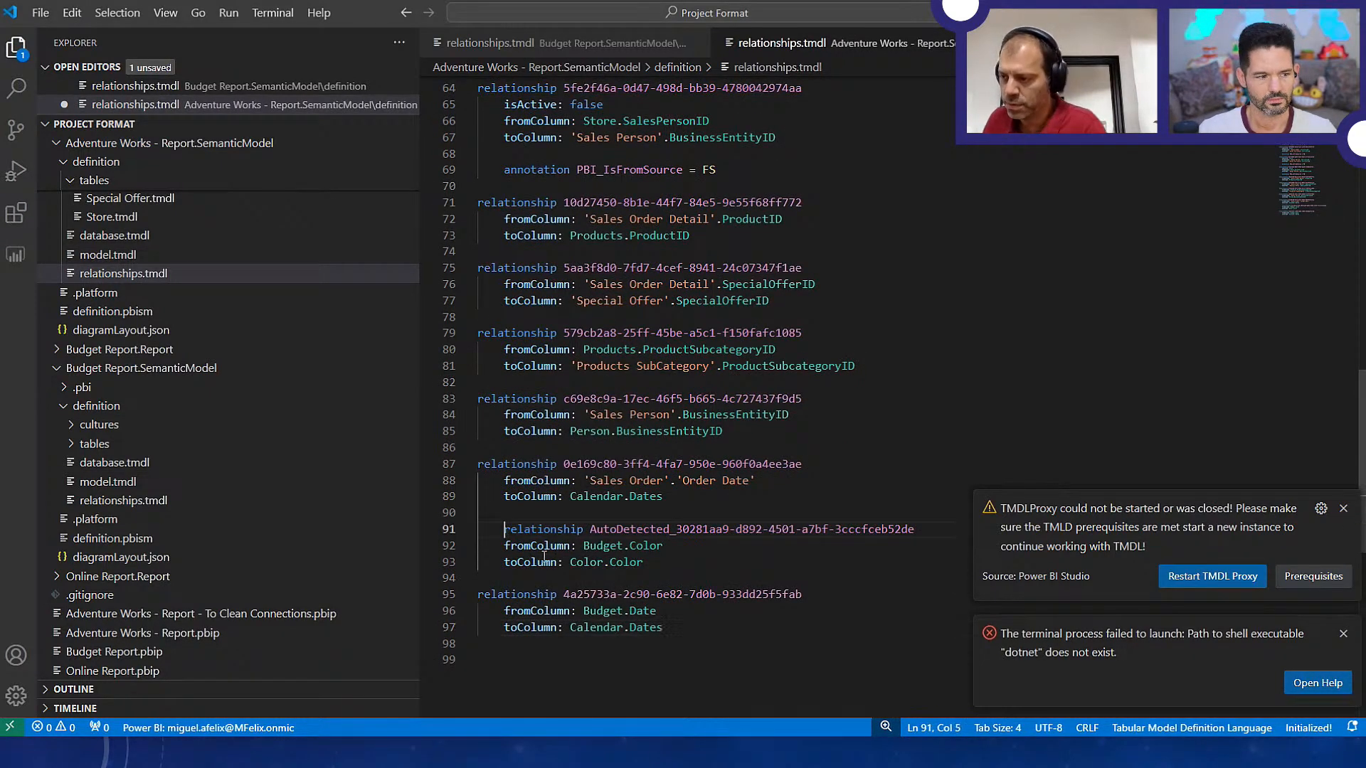
key("BackSpace")
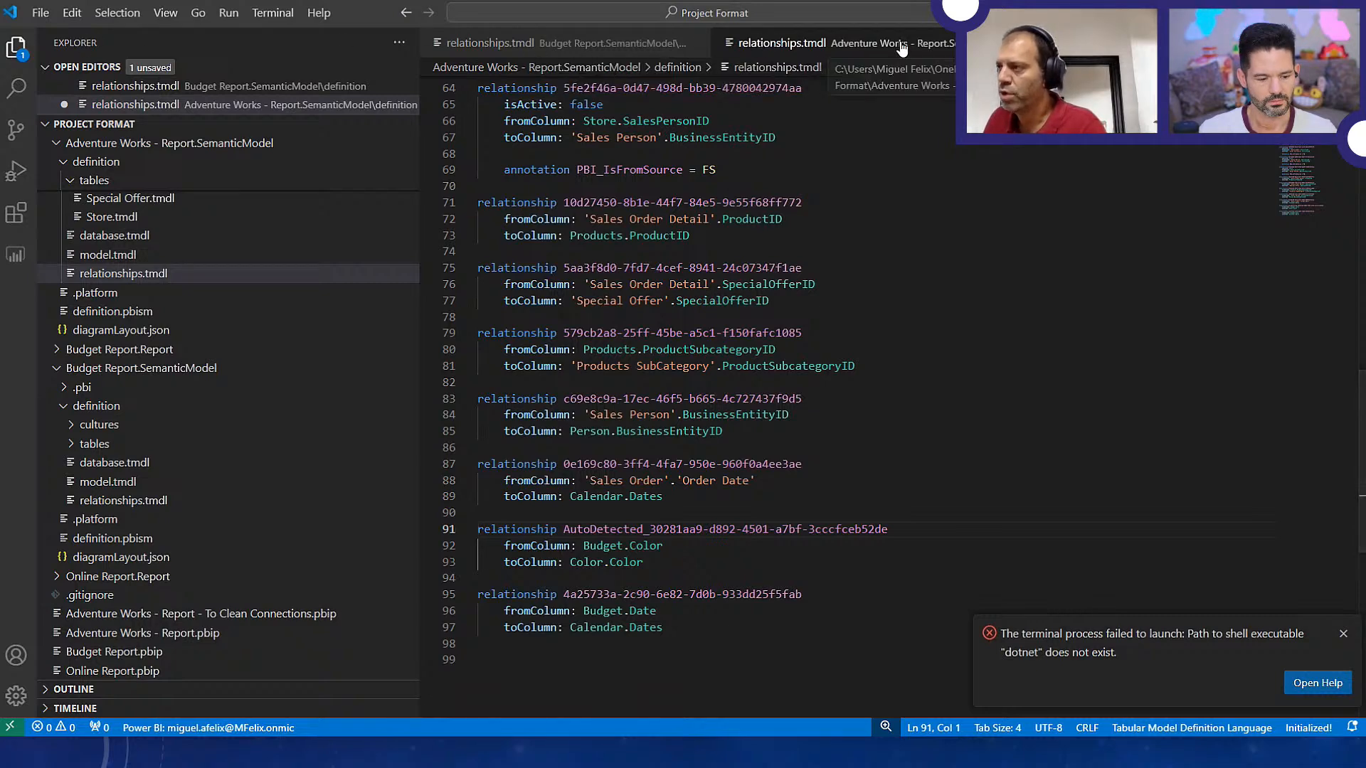
left_click(900, 46)
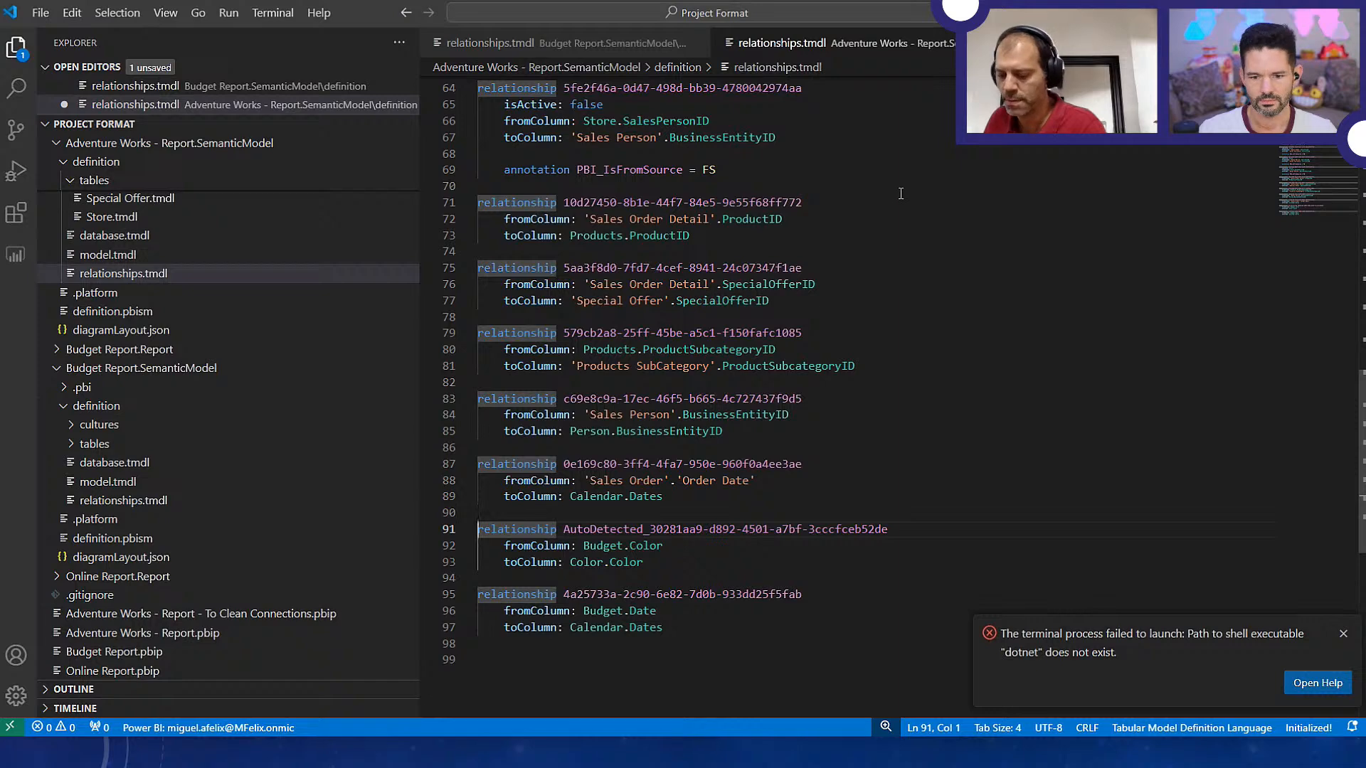
key("ctrl+s")
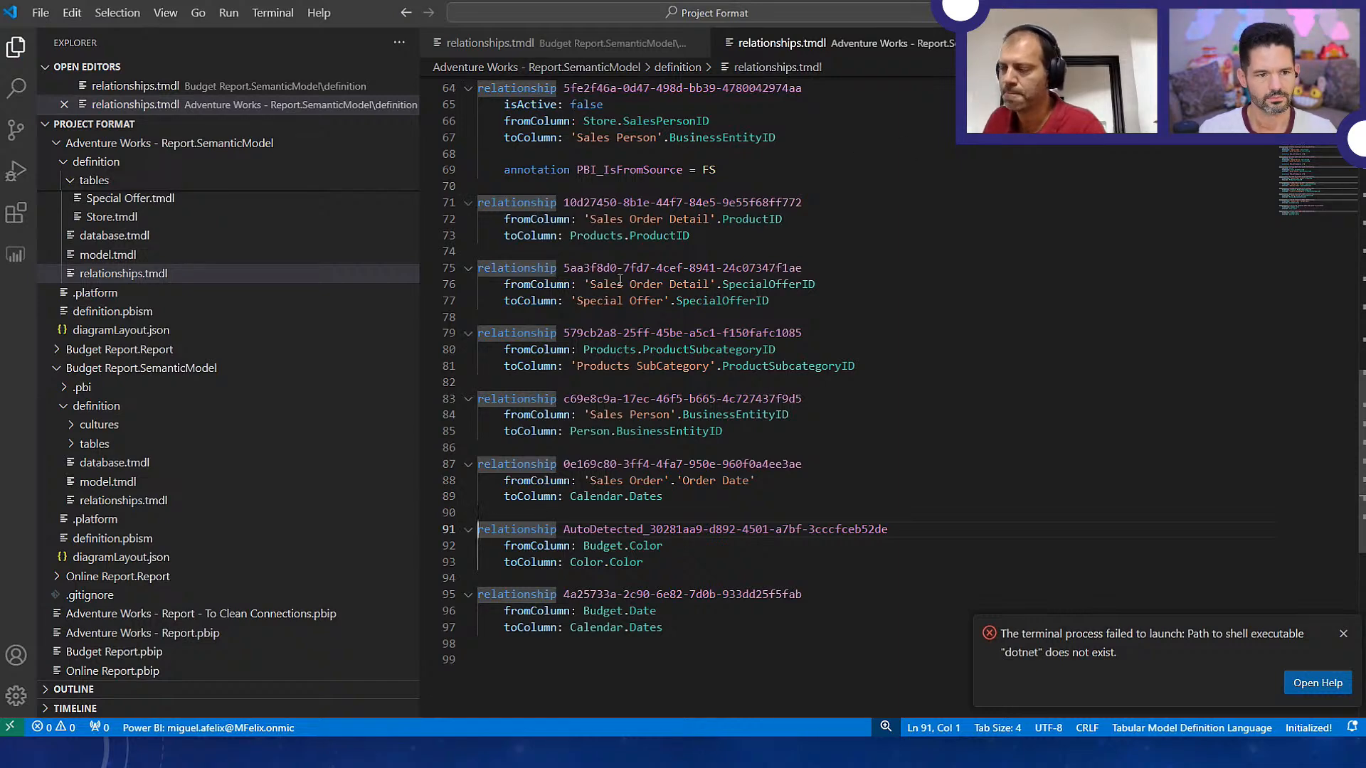
Switch to File Explorer, open Adventure Works - Report.pbip from the Project Format folder, and apply its pending query changes
key("alt+Tab")
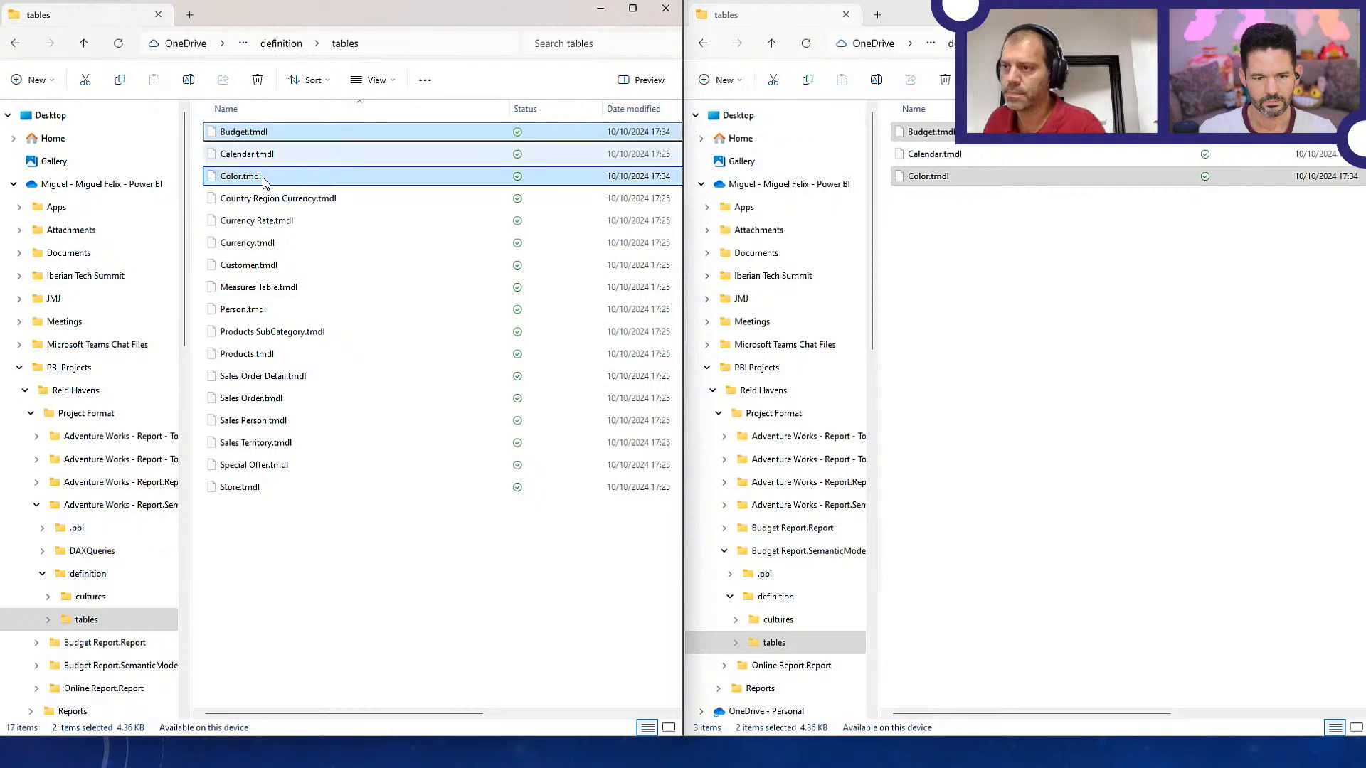
left_click(91, 506)
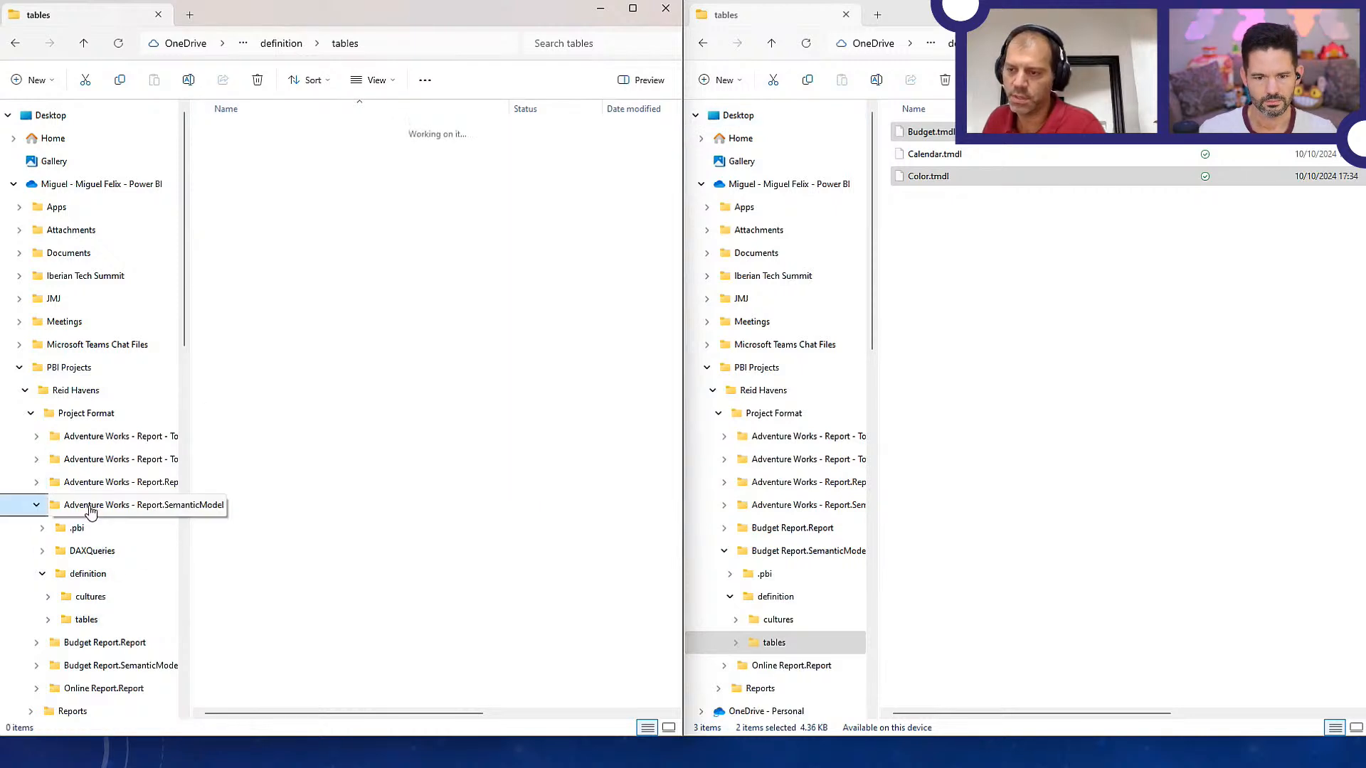
left_click(97, 418)
double_click(292, 334)
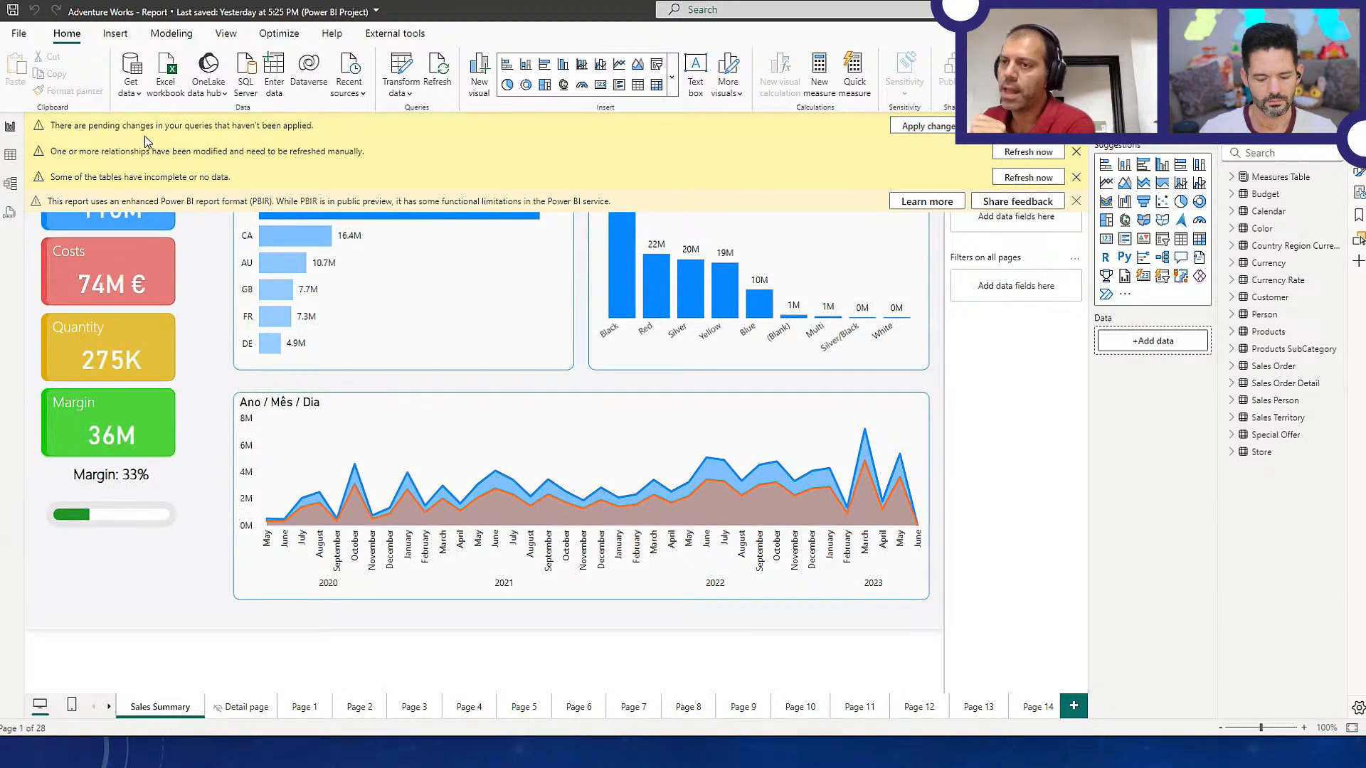
left_click(924, 126)
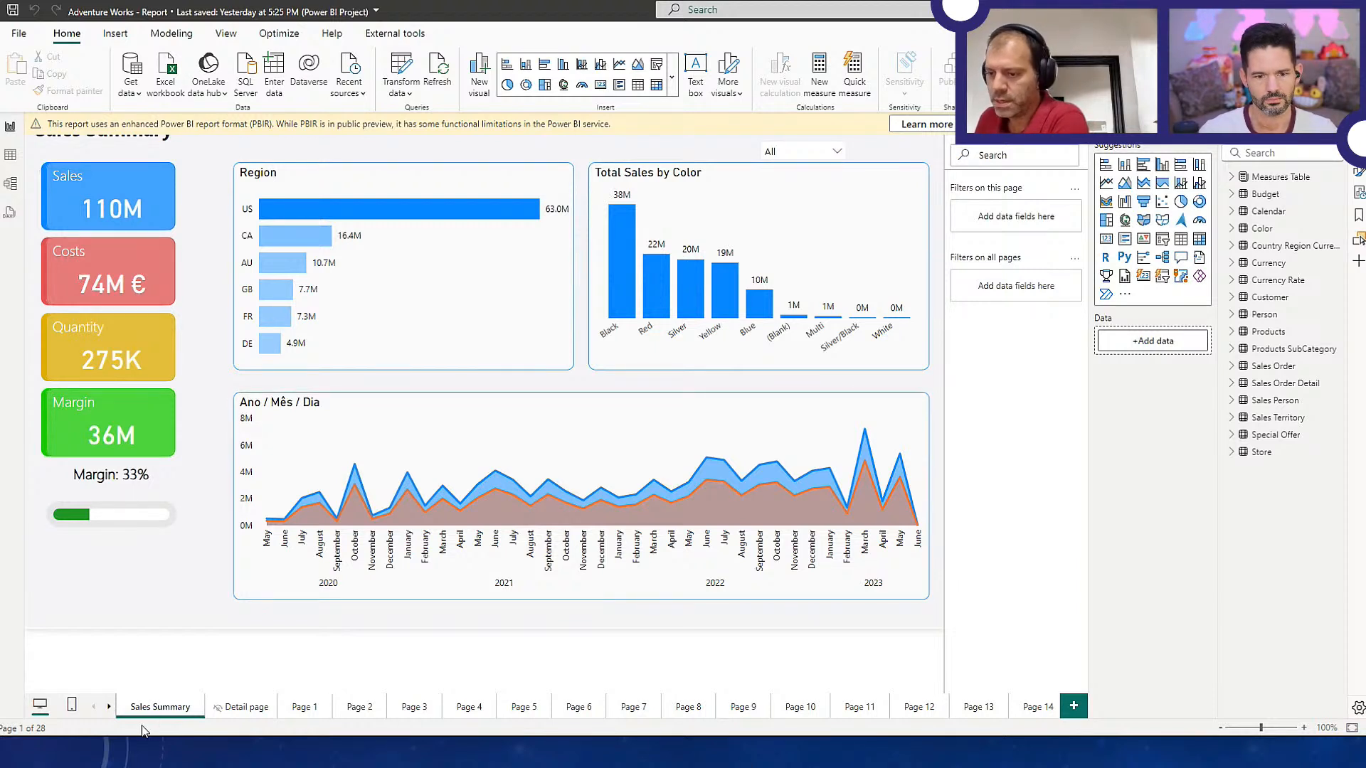
Inspect the Budget table's data in table view and return to the Sales Summary report page
left_click(1257, 197)
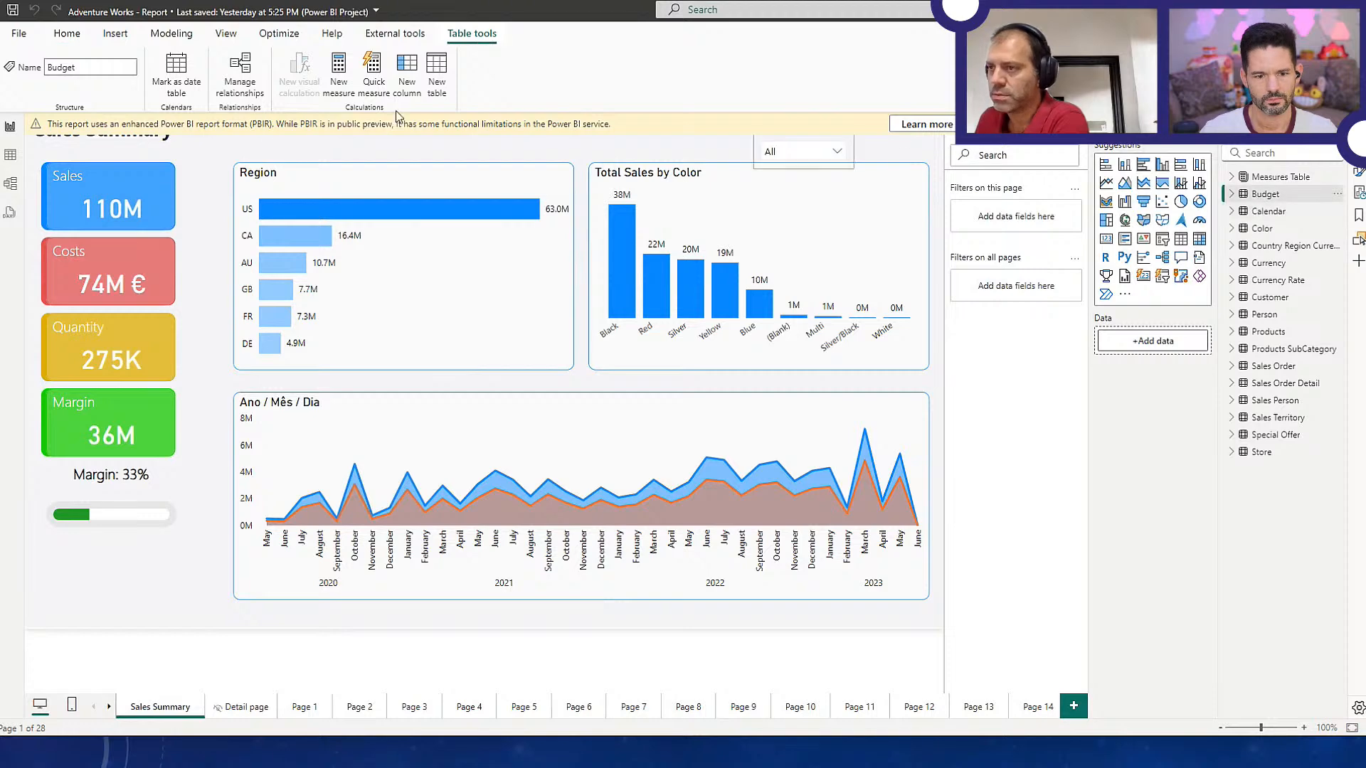
left_click(10, 157)
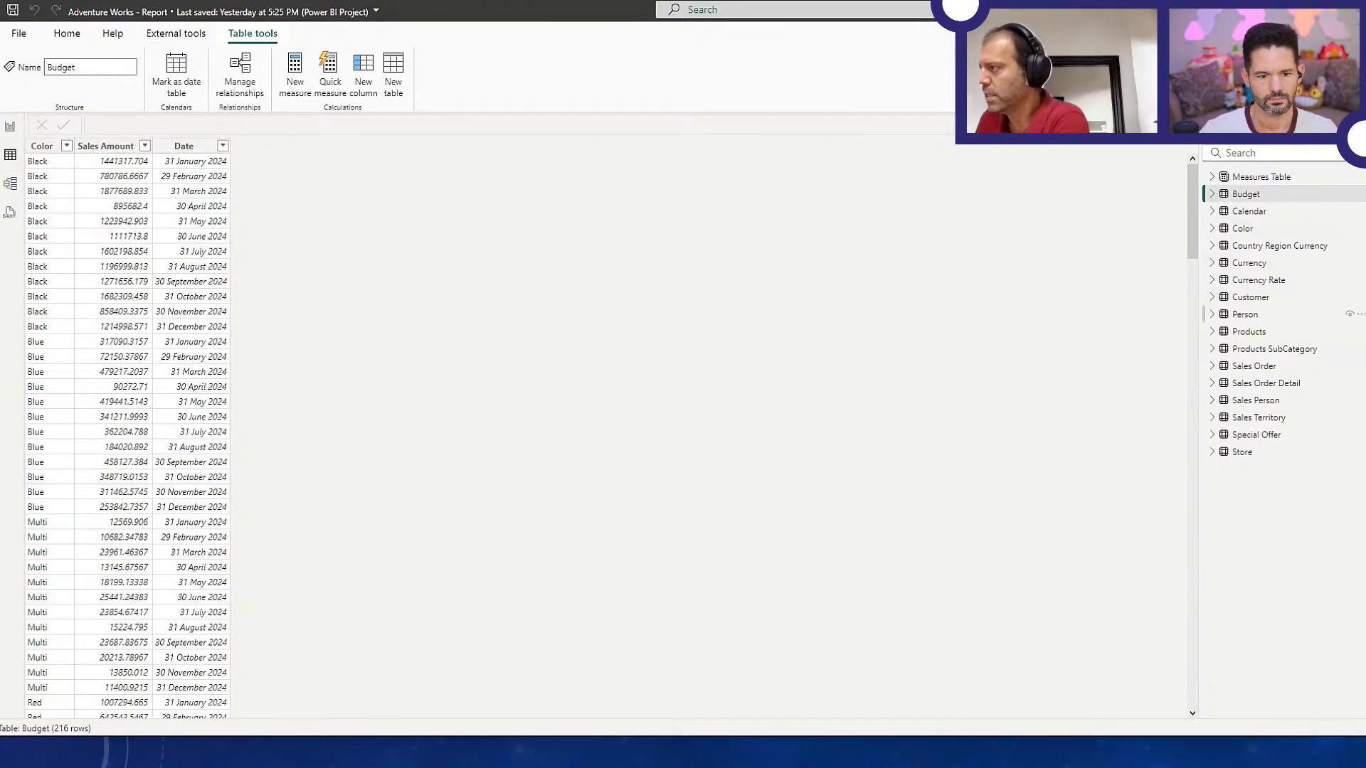
left_click(10, 128)
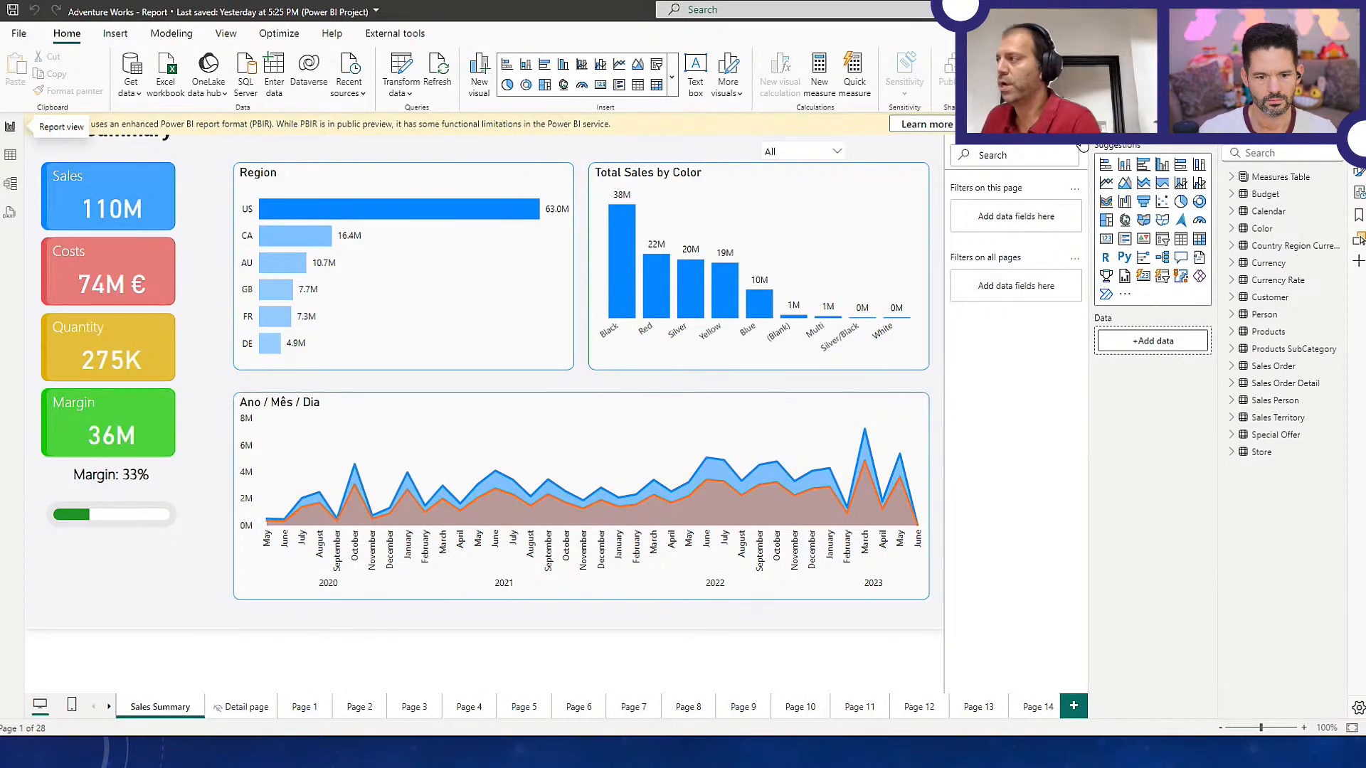
Close the Adventure Works - Report project in Power BI Desktop, saving its changes, and return to the Project Format folder
left_click(1350, 11)
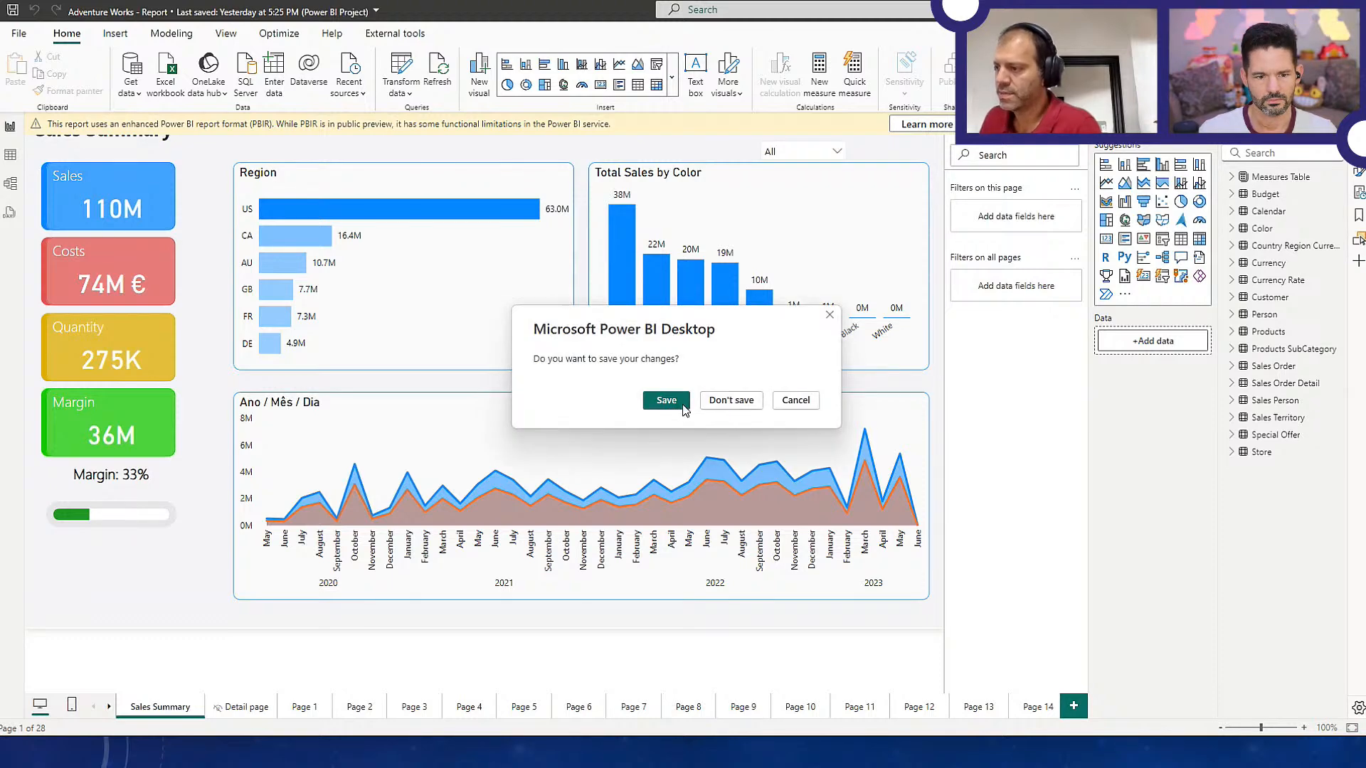
left_click(667, 400)
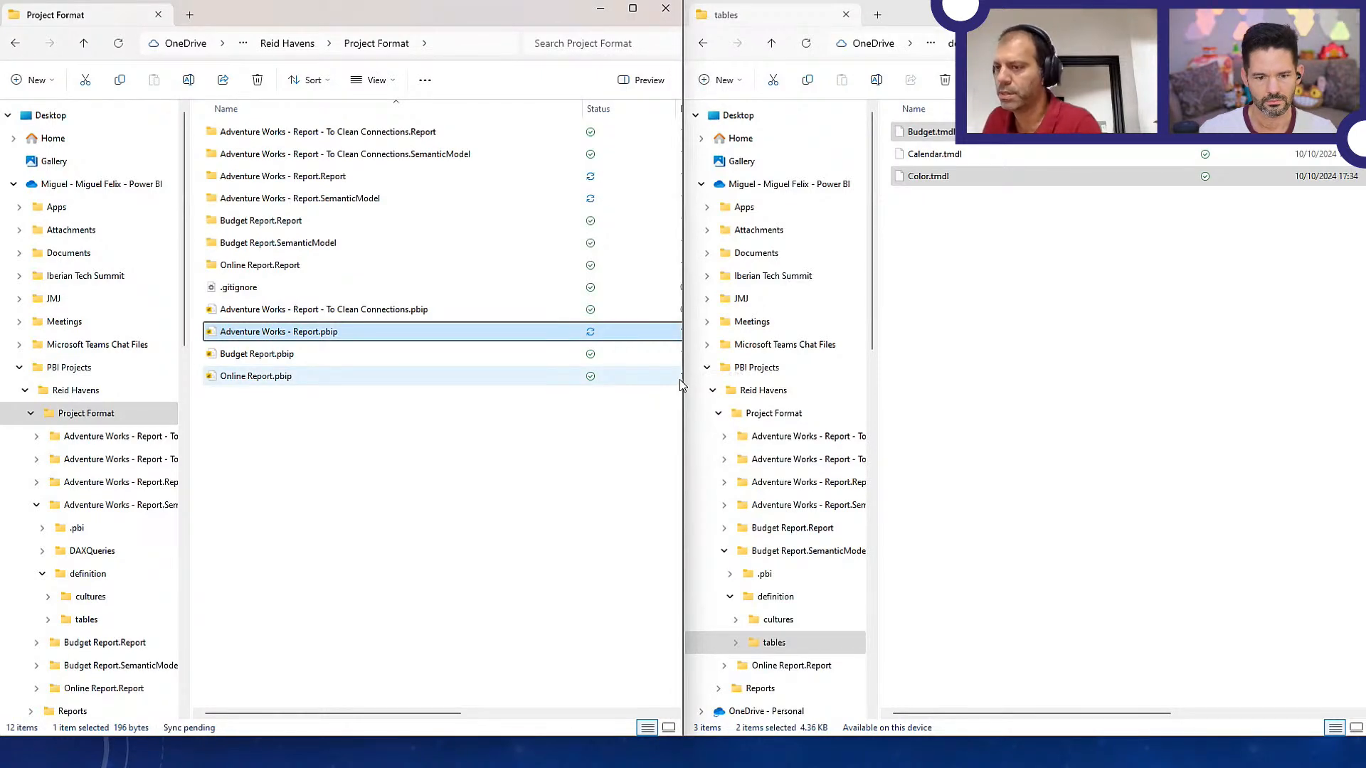
key("alt+Tab")
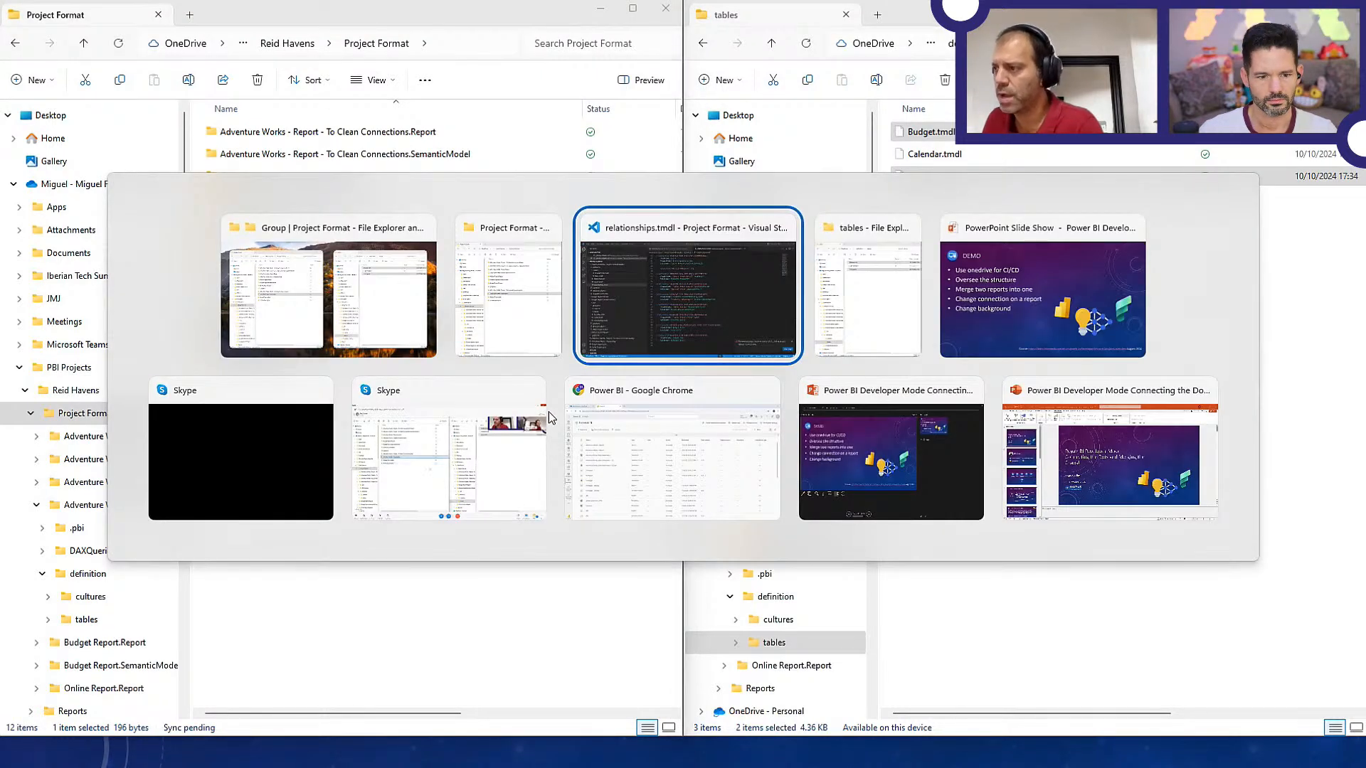
key("alt+shift+Tab")
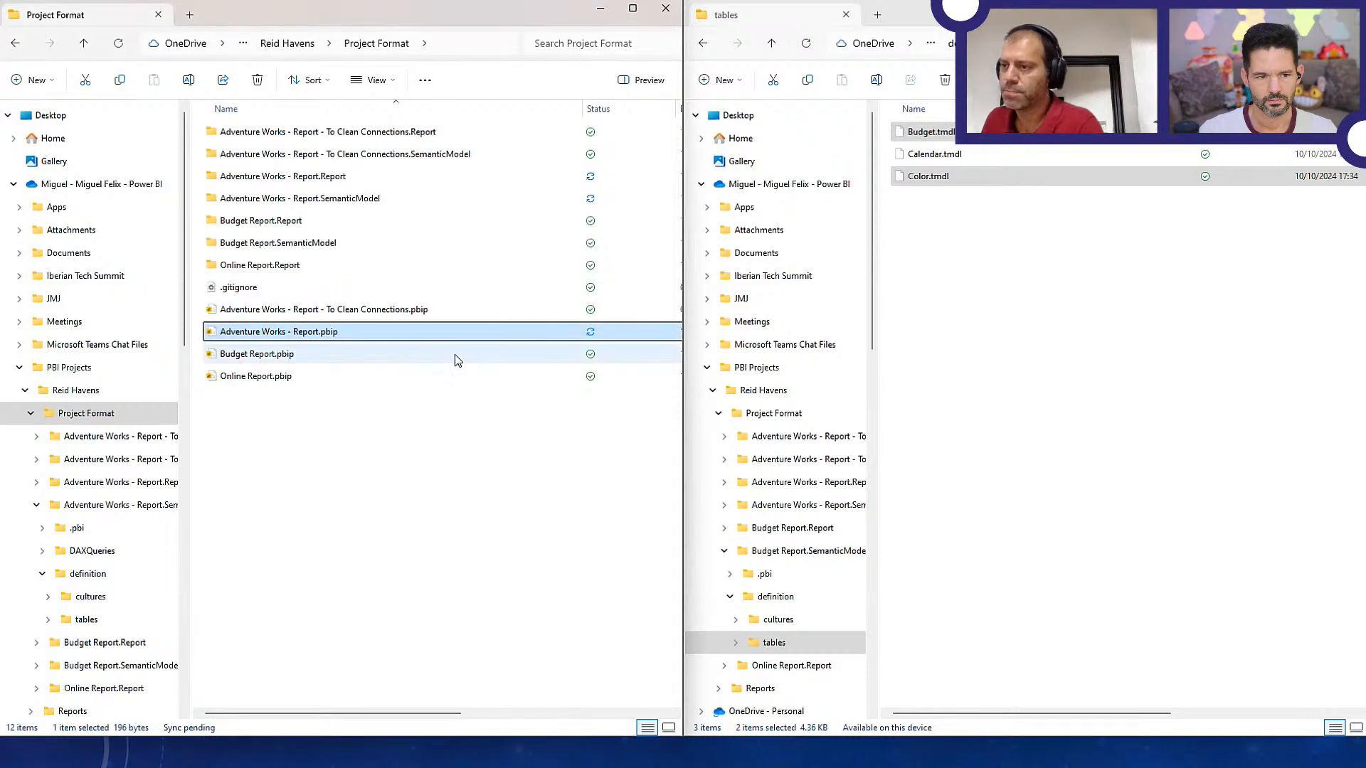
Open the pages folder in the definition of Adventure Works - Report.Report and look through its page folders
double_click(338, 178)
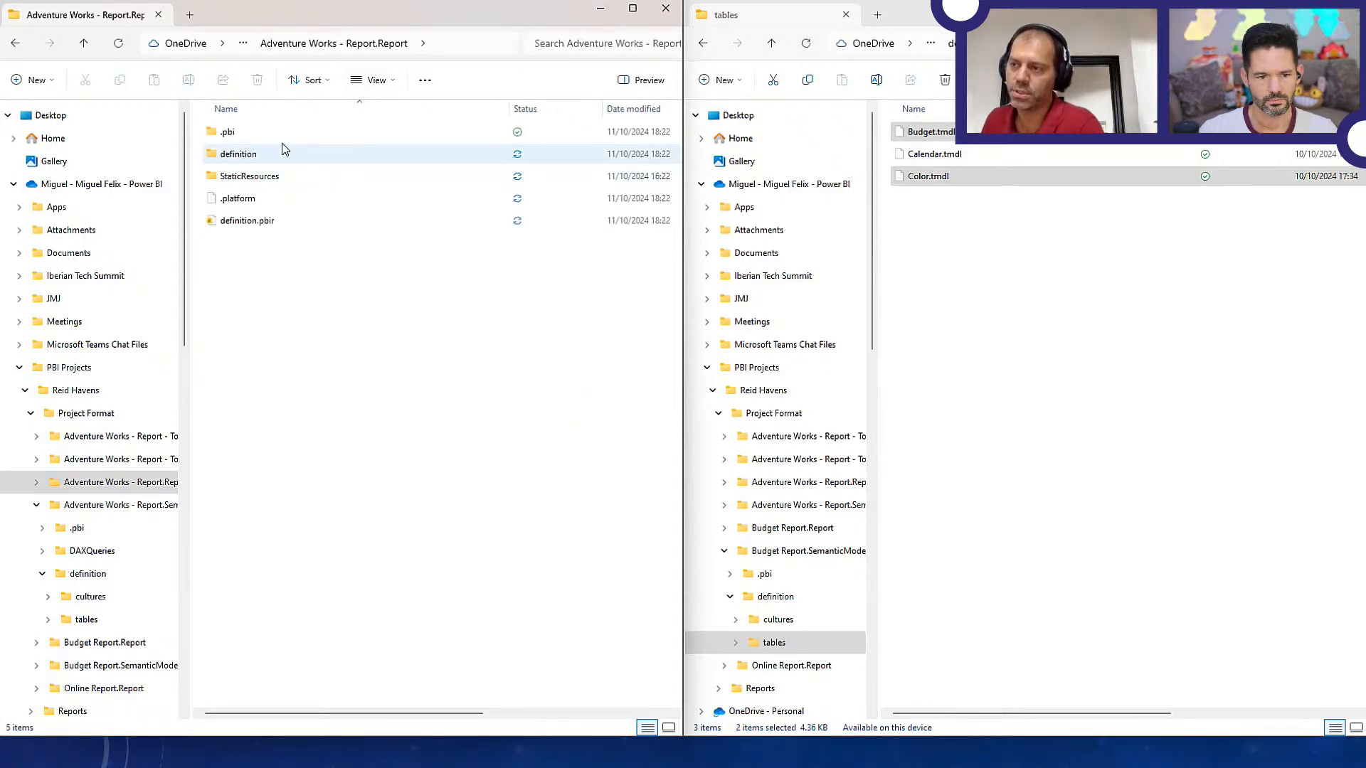
double_click(241, 155)
left_click(224, 158)
double_click(223, 159)
scroll(315, 435, "down", 1)
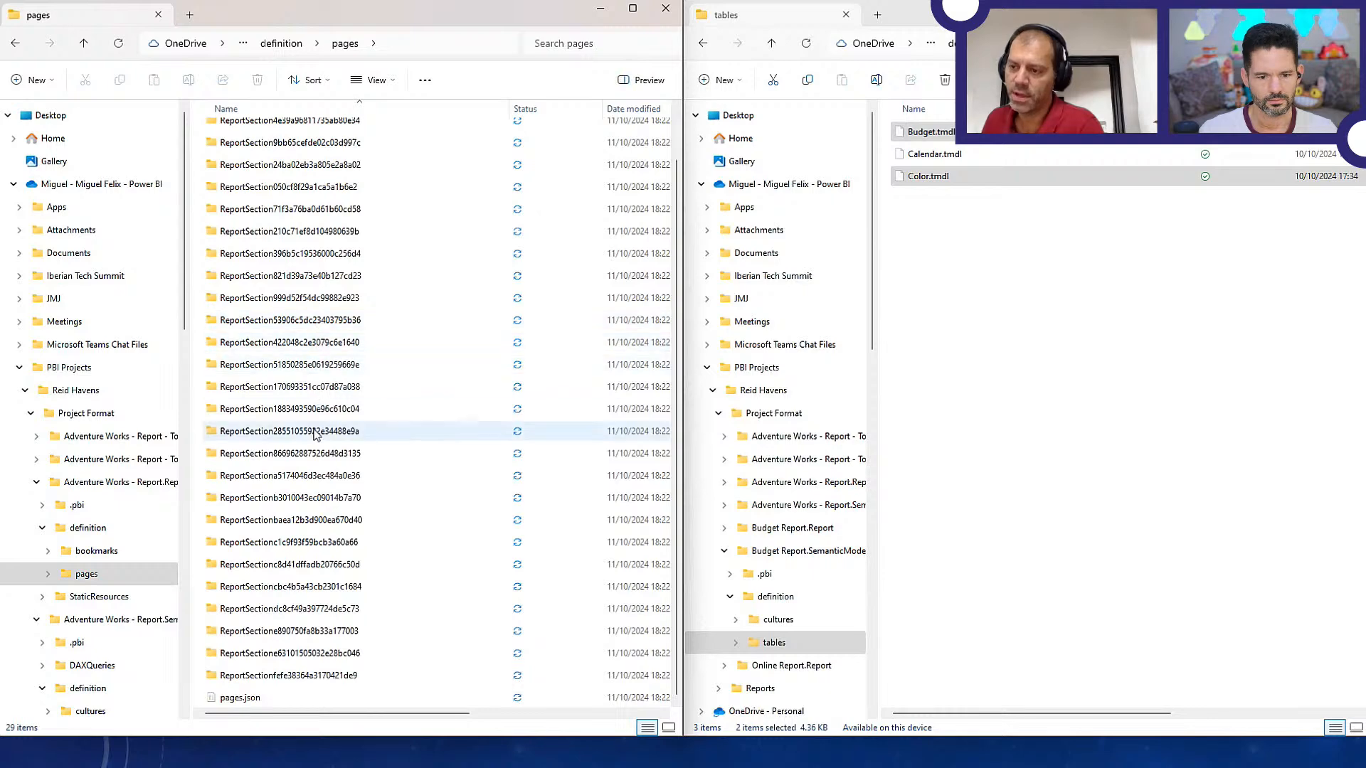
scroll(321, 356, "up", 1)
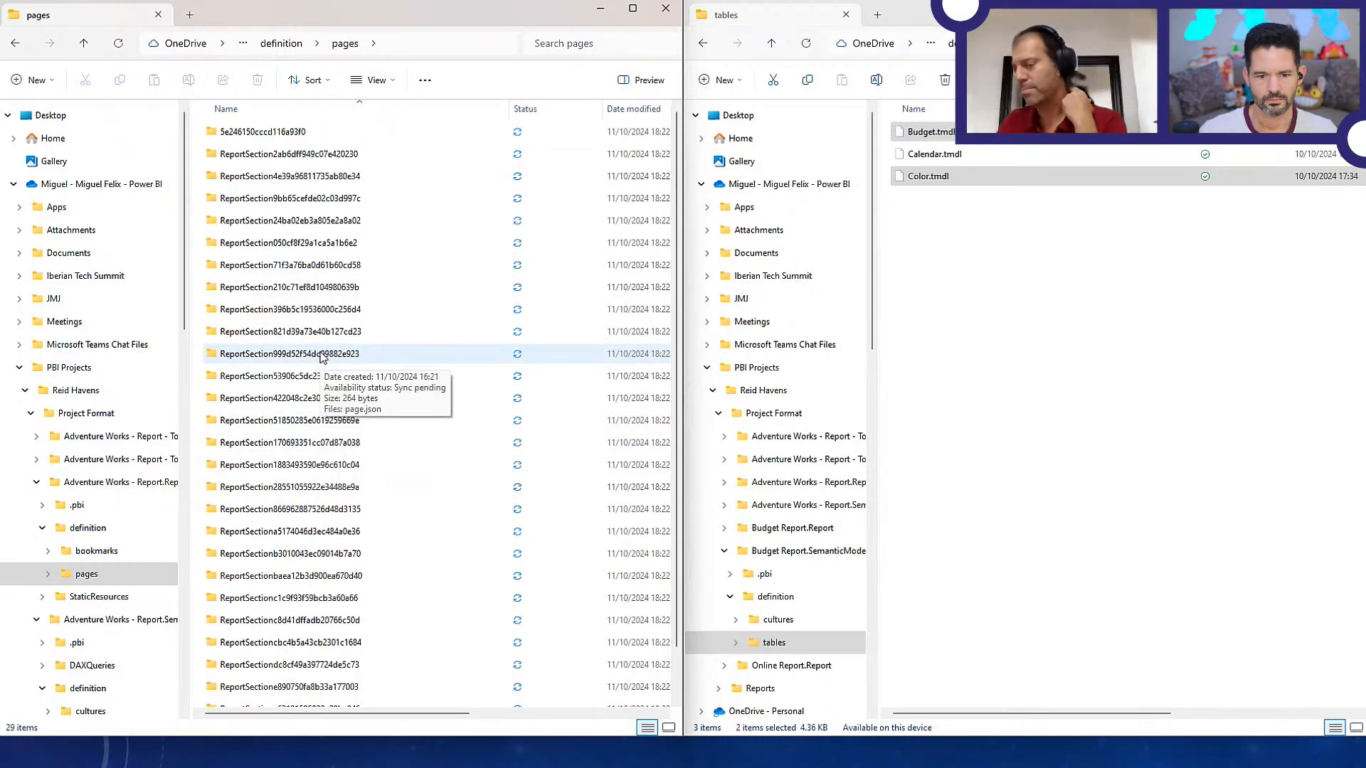
left_click(284, 154)
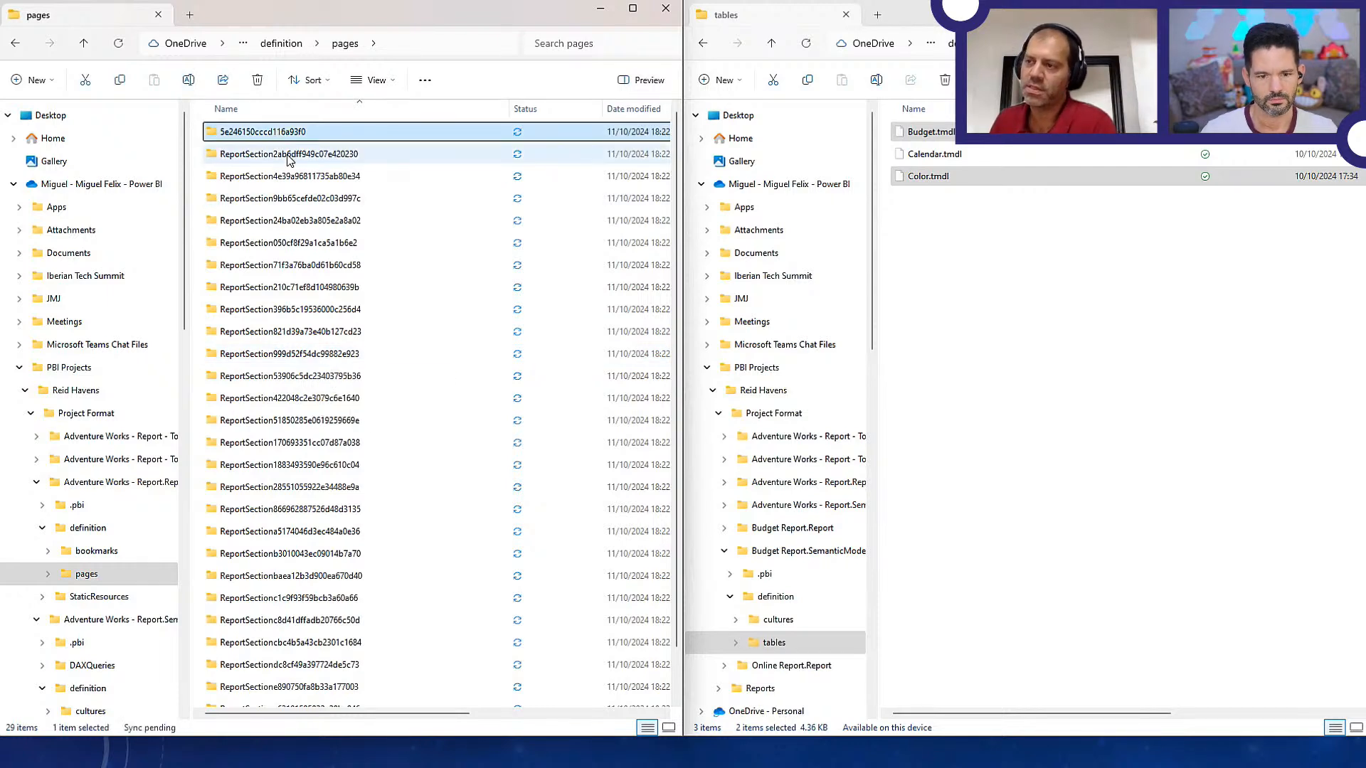
left_click(299, 178)
left_click(304, 199)
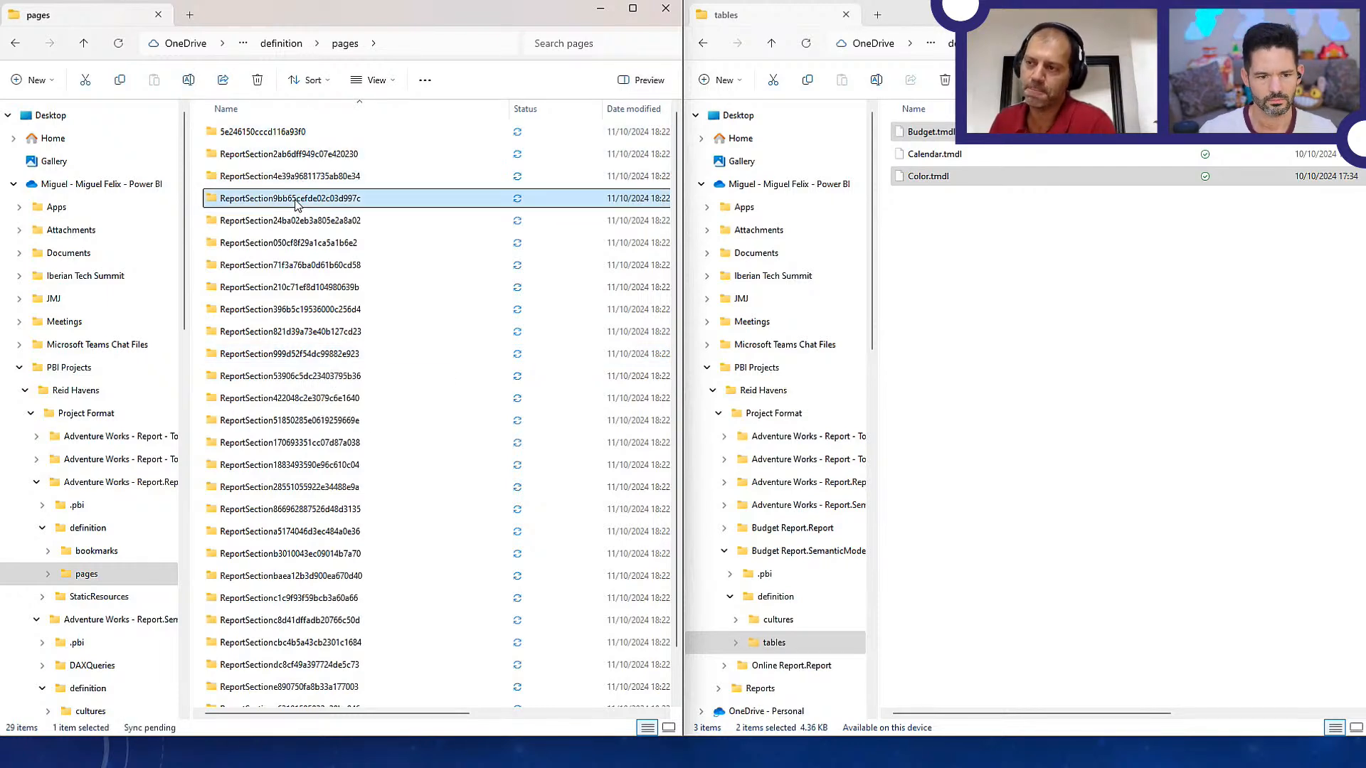
left_click(312, 226)
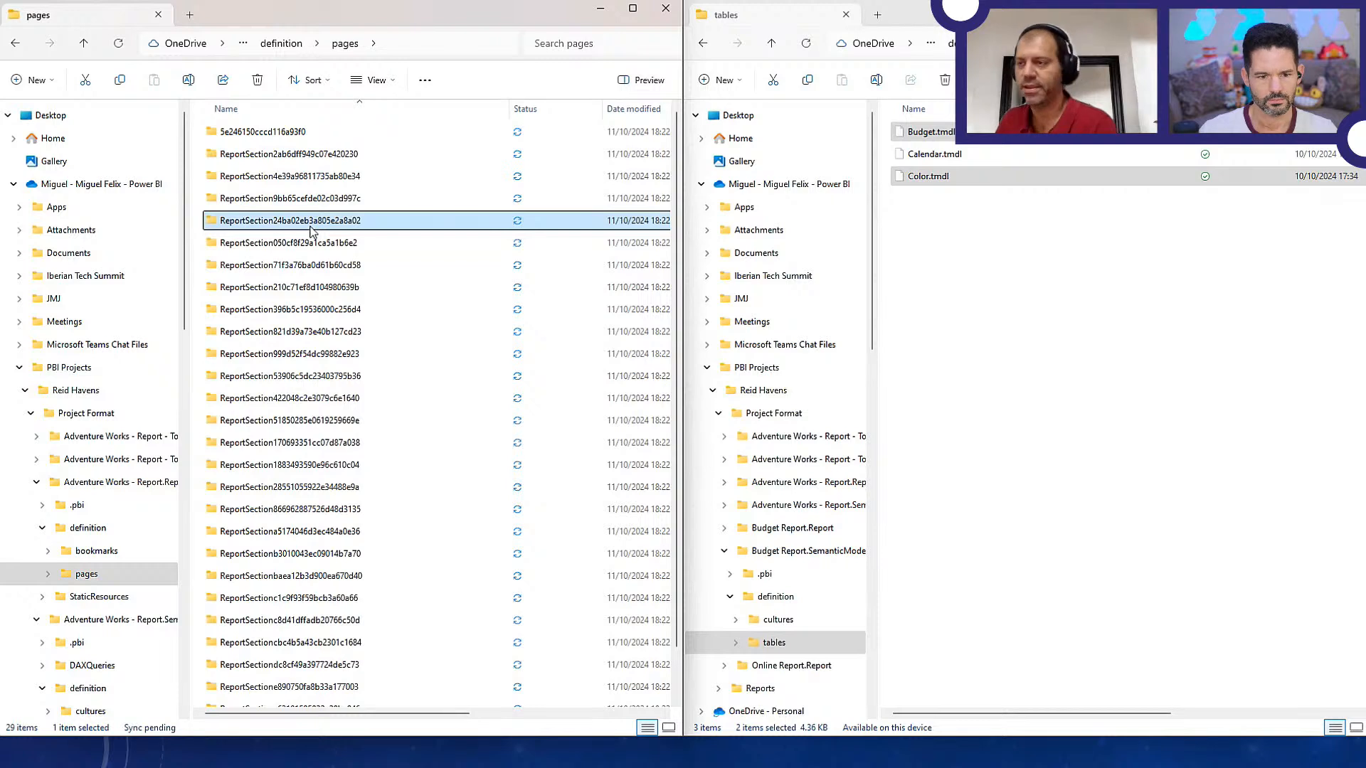
Copy the 43a0c1b7b39eaee01bb1 page folder from Budget Report.Report's definition pages into the pages folder of Adventure Works - Report.Report
left_click(1021, 269)
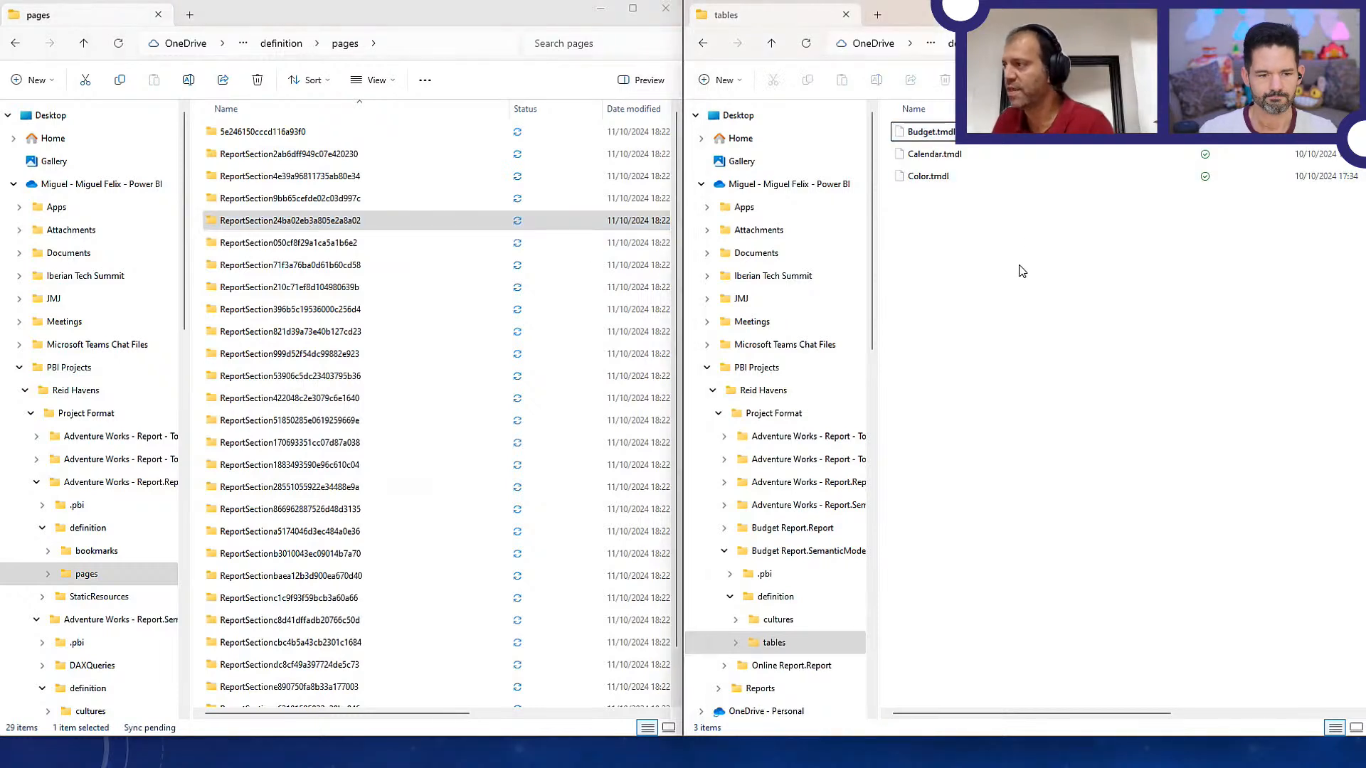
left_click(970, 43)
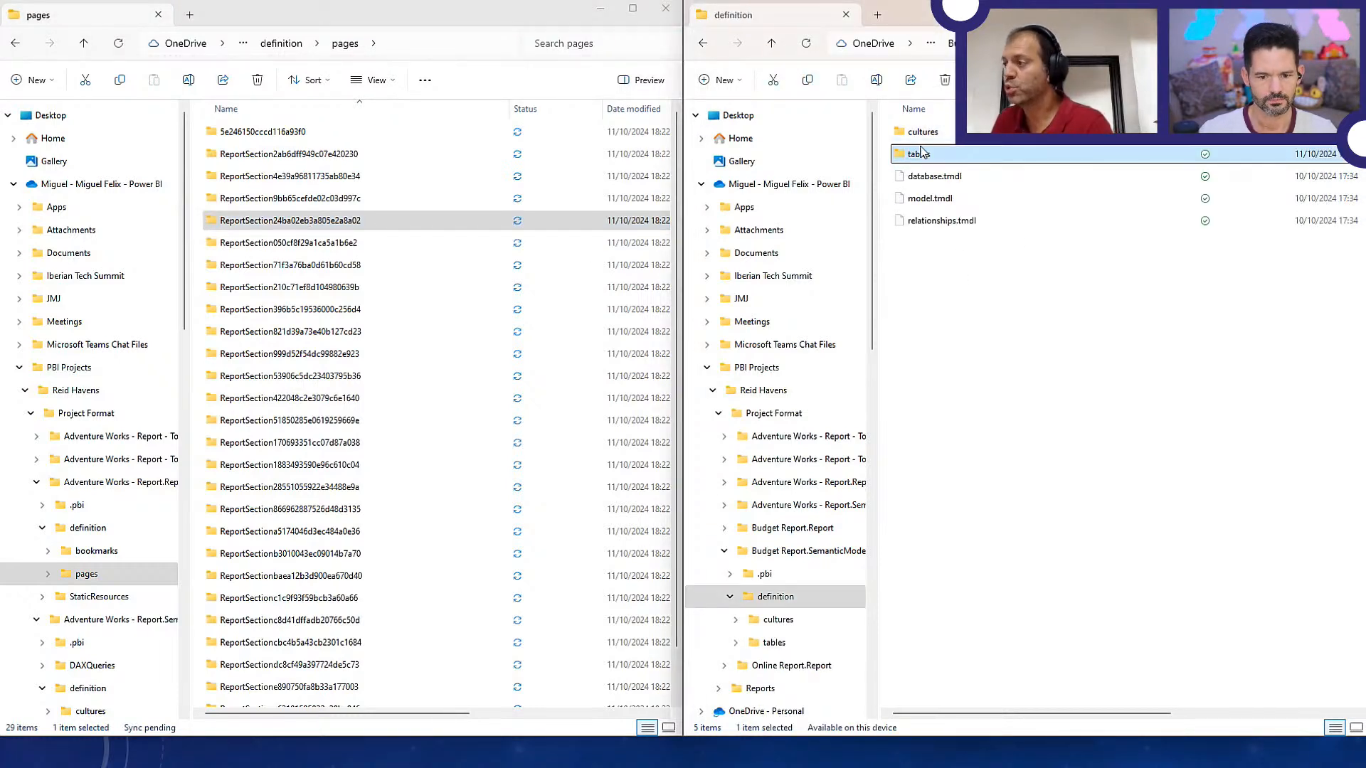
left_click(970, 44)
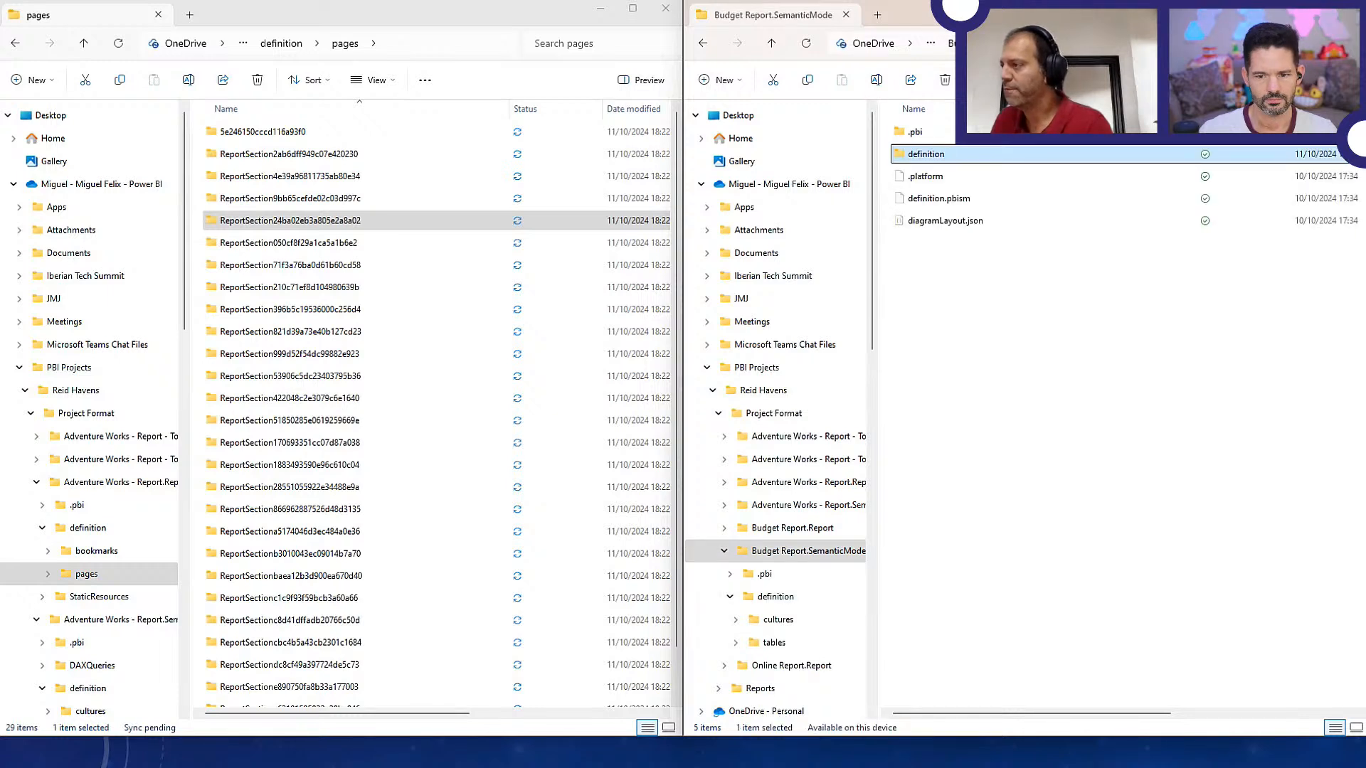
left_click(792, 532)
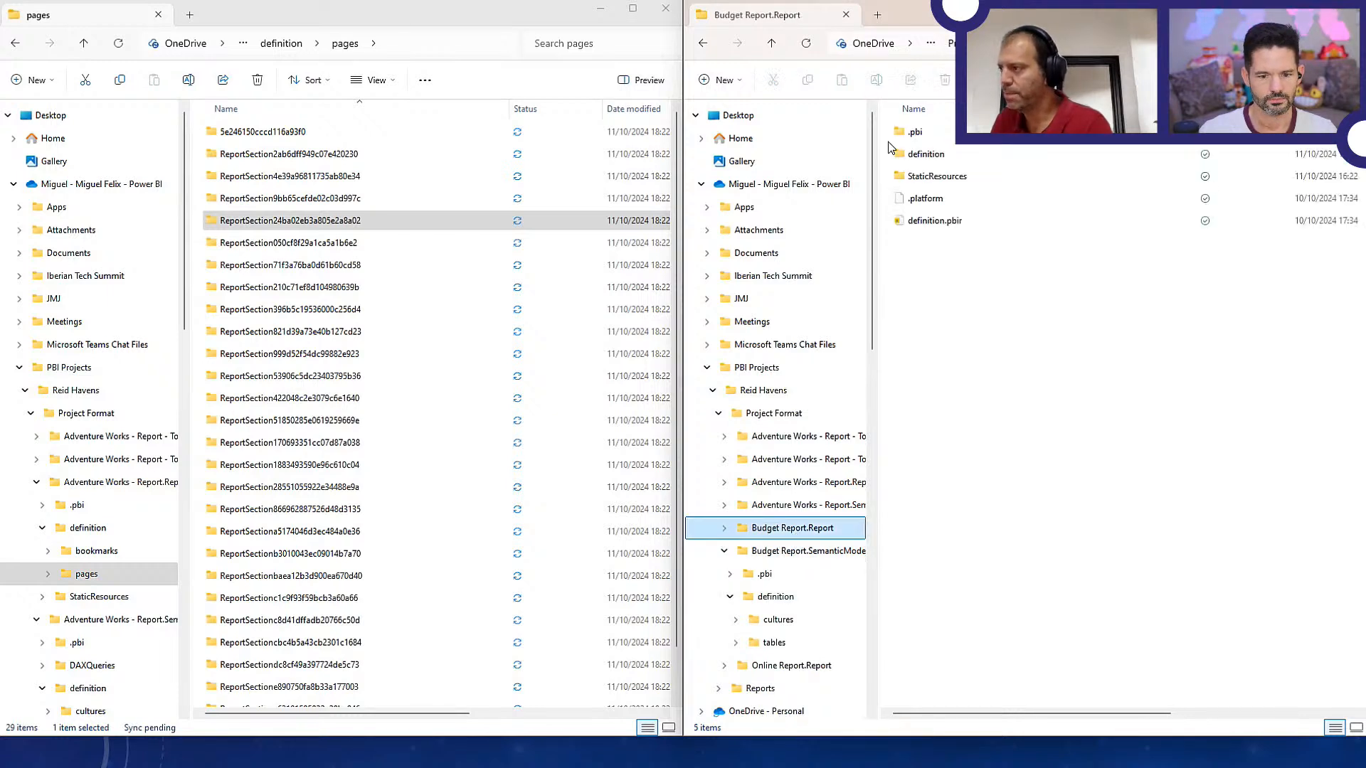
double_click(925, 156)
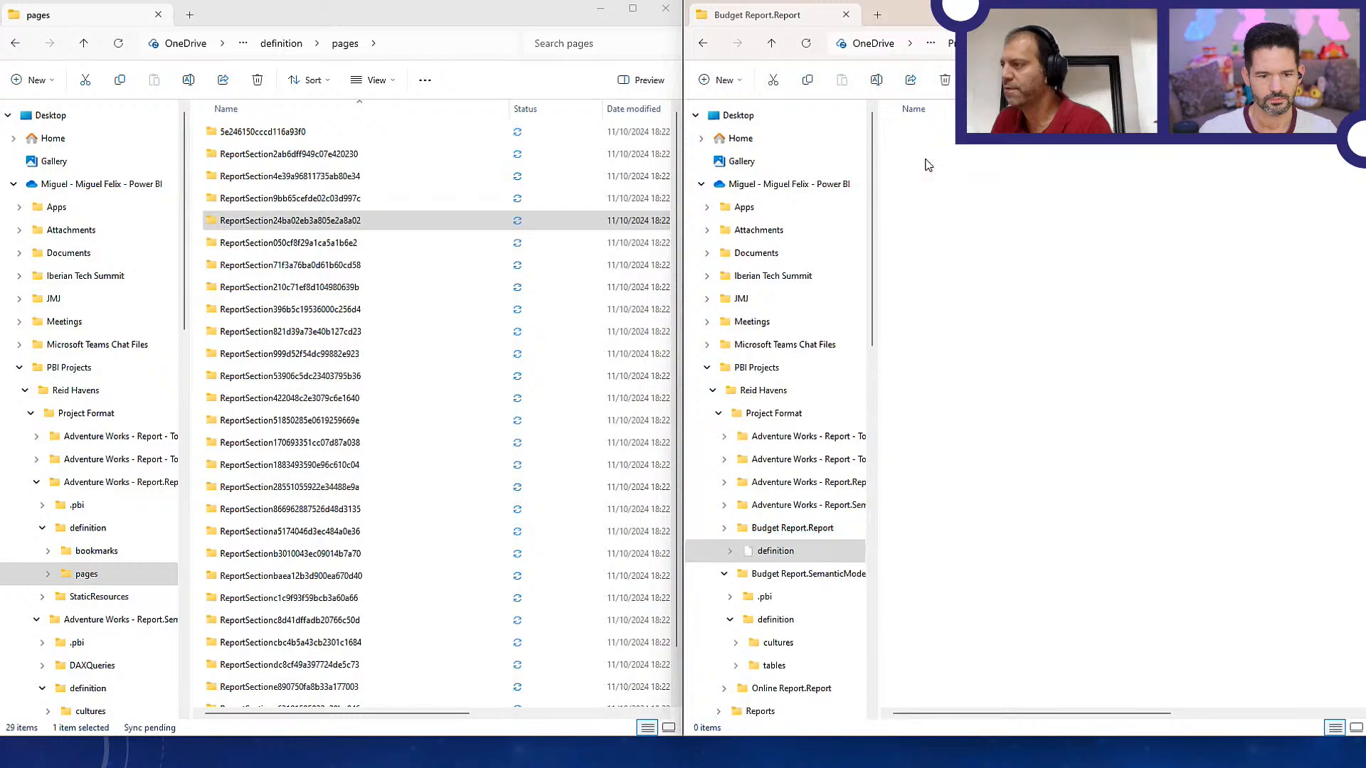
double_click(918, 133)
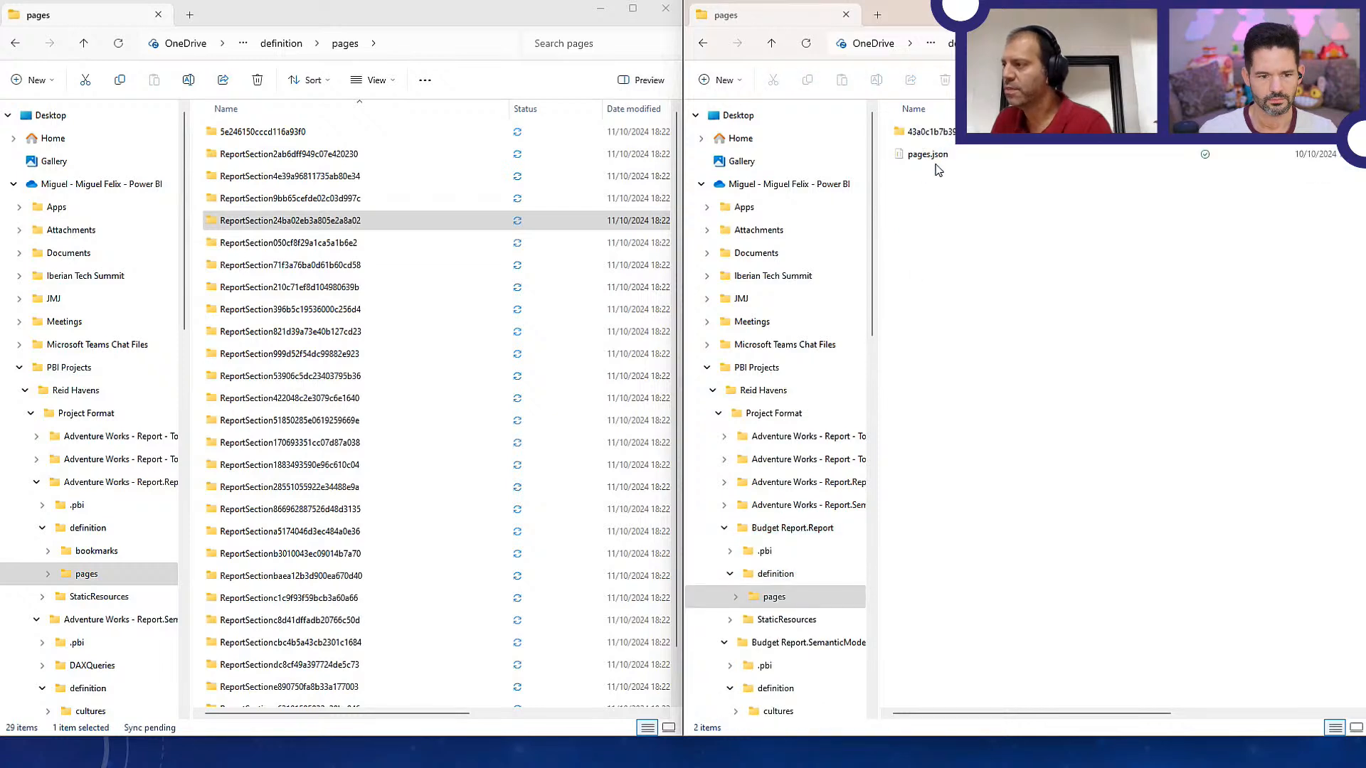
left_click(925, 132)
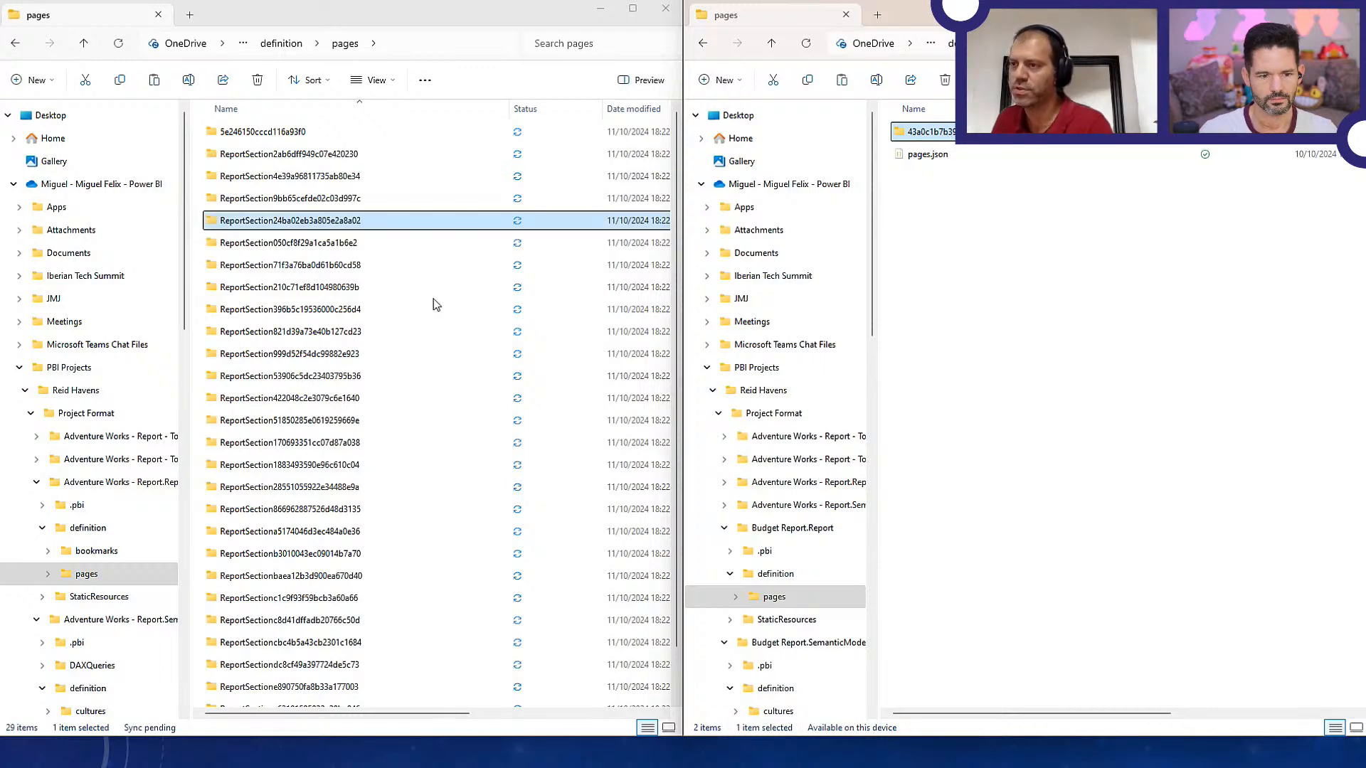
scroll(399, 482, "down", 1)
left_click(447, 651)
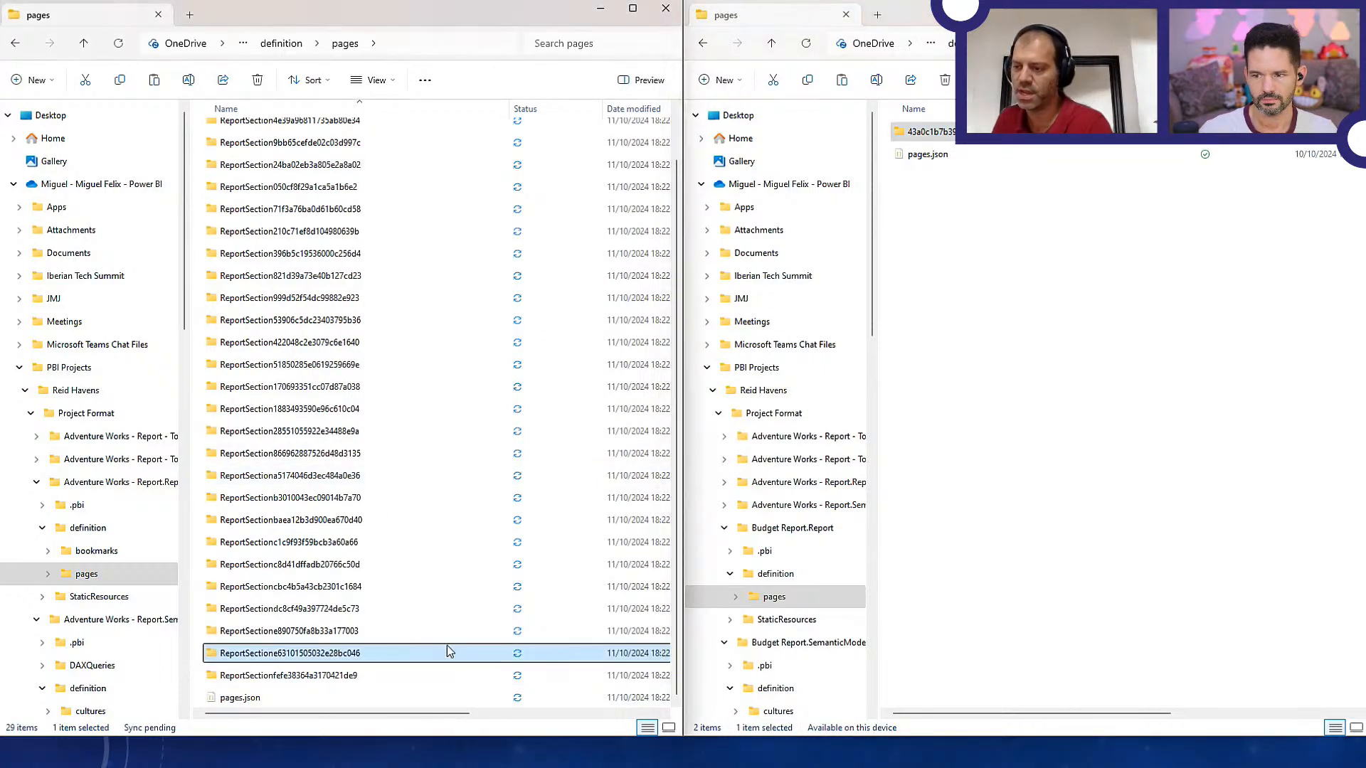
left_click(440, 697)
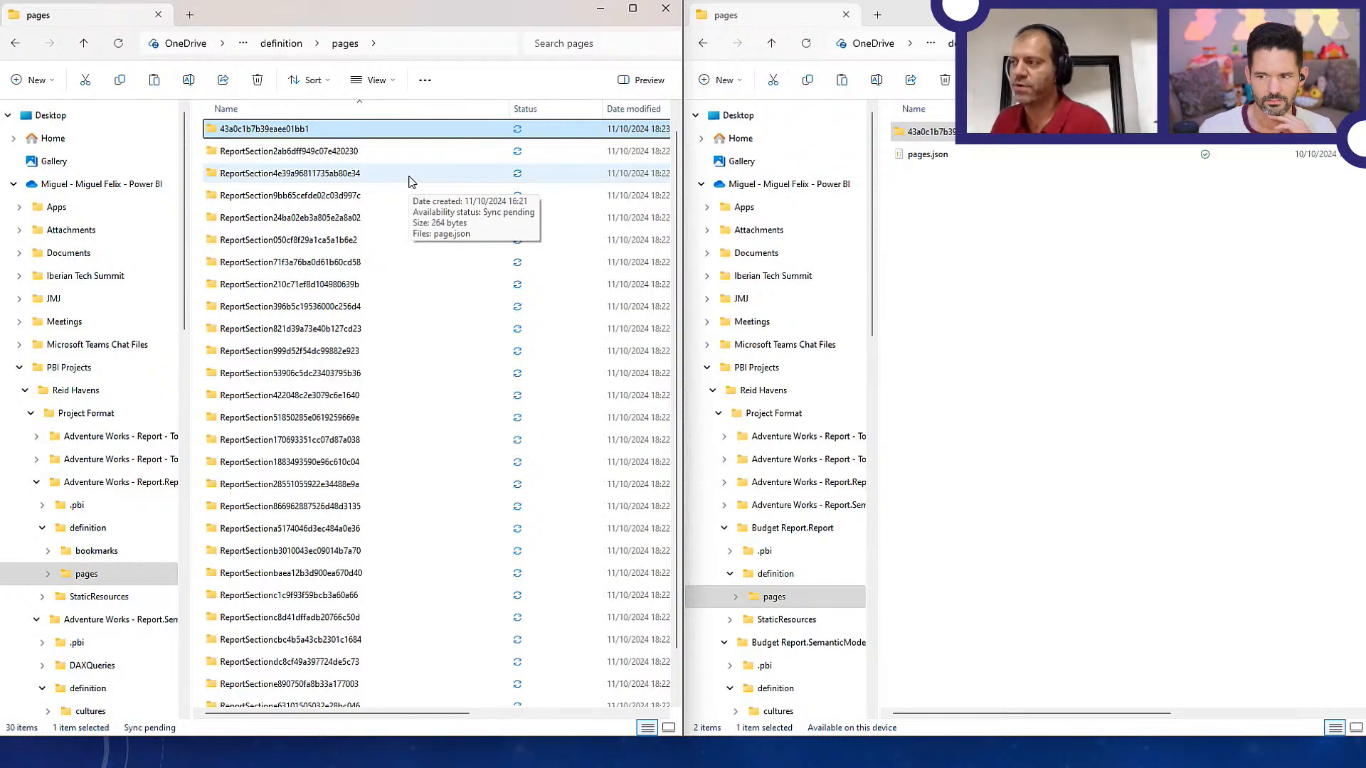
Switch to Visual Studio Code and open pages.json from the definition pages folder of Adventure Works - Report.Report
key("alt+Tab")
key("alt+Tab")
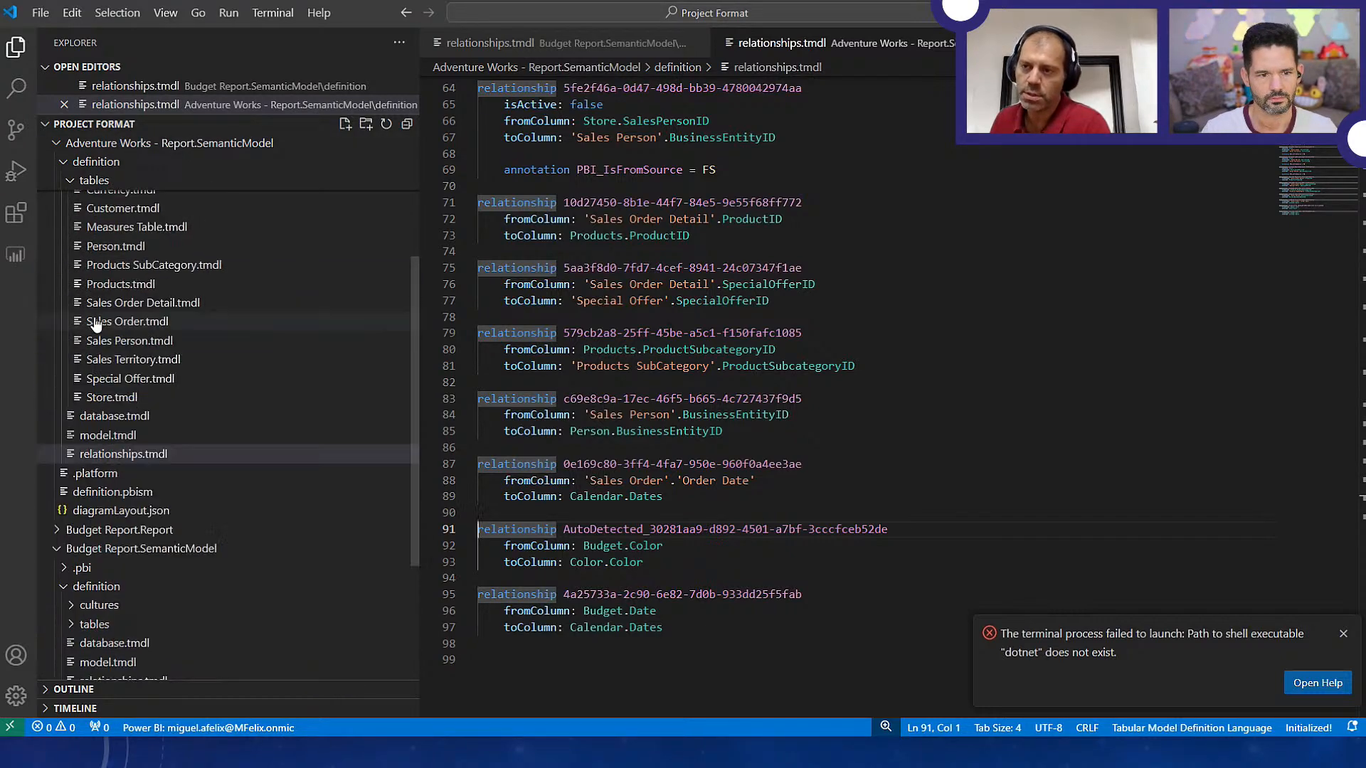
left_click(63, 184)
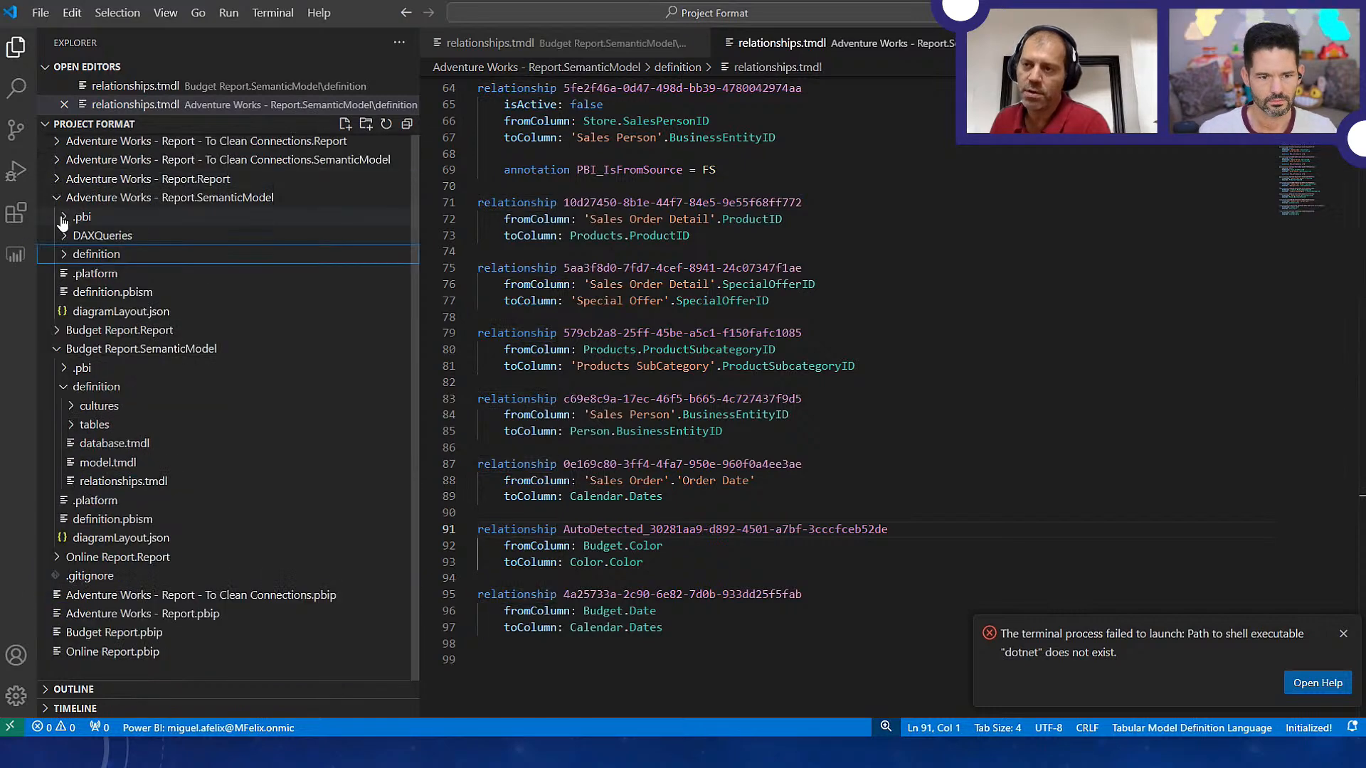
left_click(57, 179)
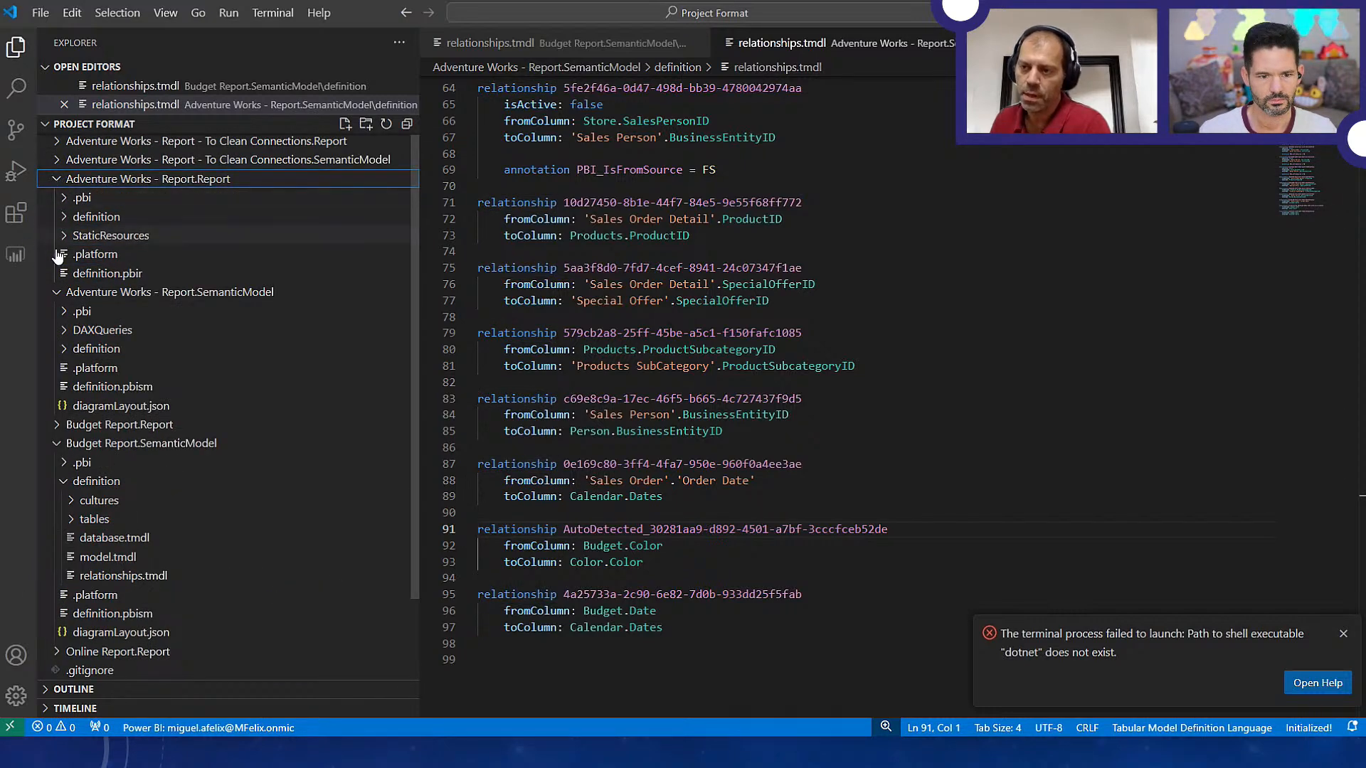
left_click(74, 218)
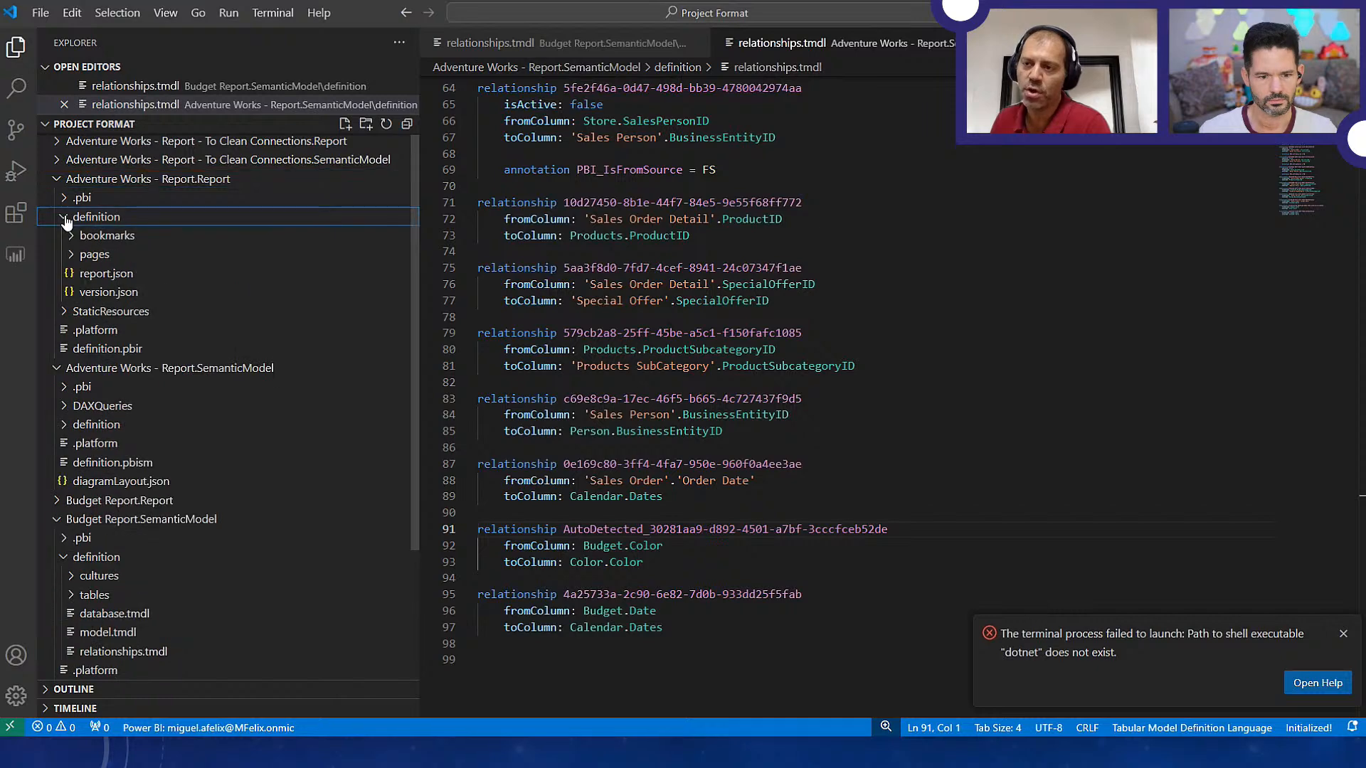
left_click(95, 254)
scroll(110, 640, "down", 5)
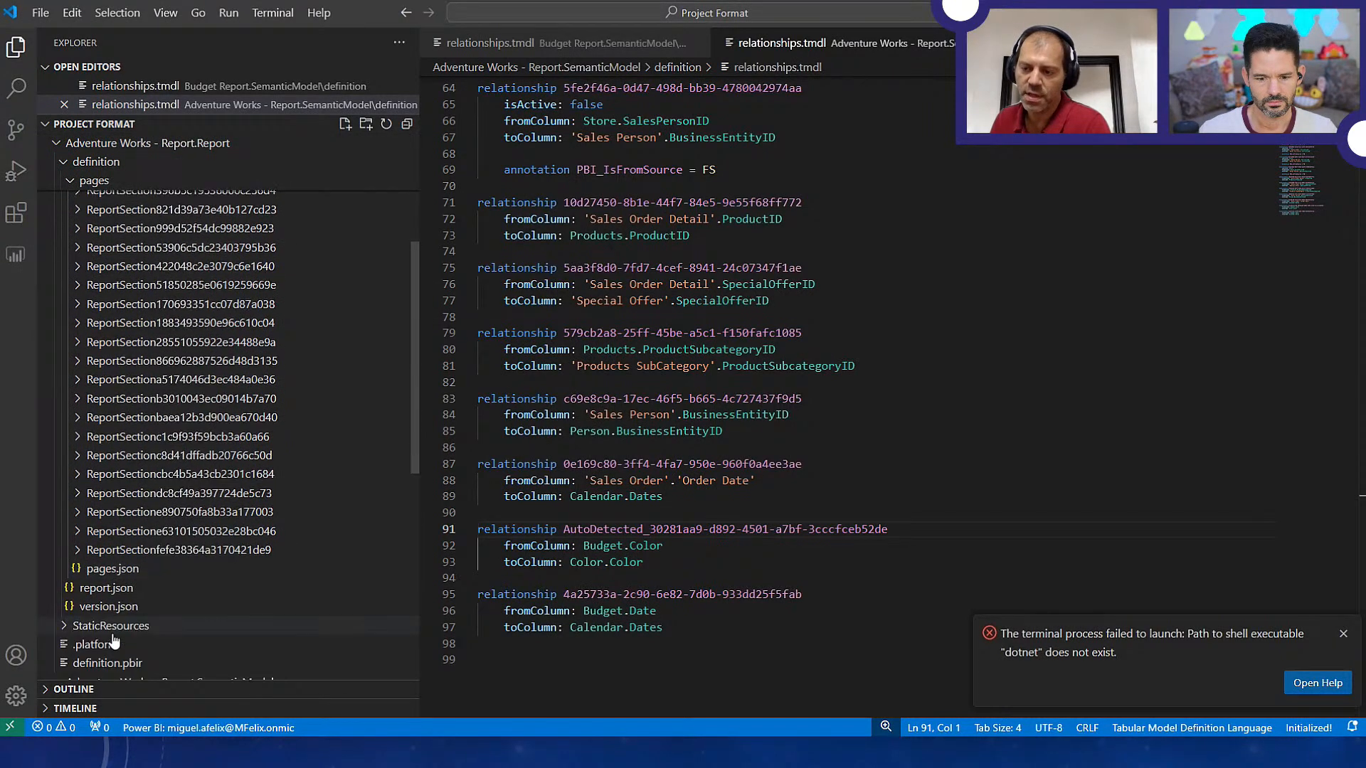
left_click(114, 568)
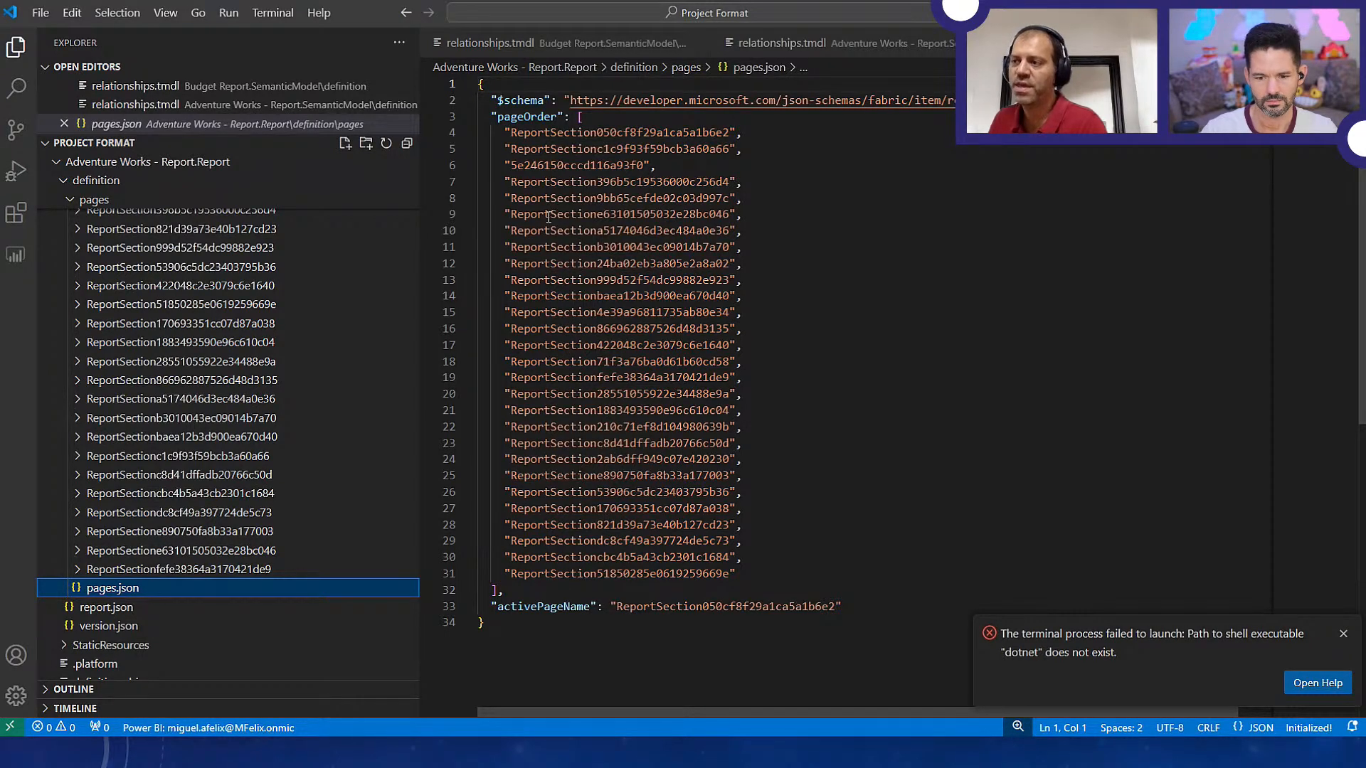
Check the first pageOrder entry, then open page.json in the 43a0c1b7b39eaee01bb1 folder and examine its name and displayName properties
left_click_drag(511, 132, 720, 132)
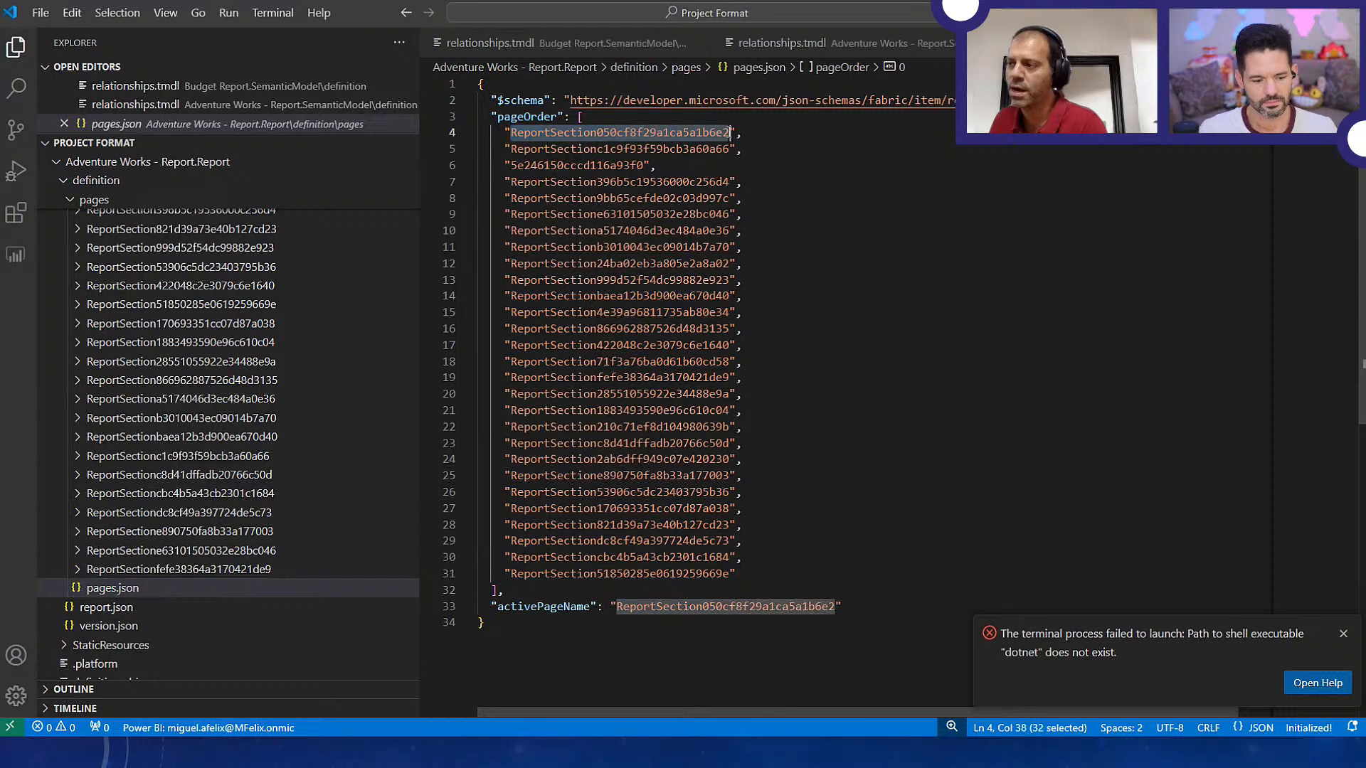
scroll(142, 276, "up", 5)
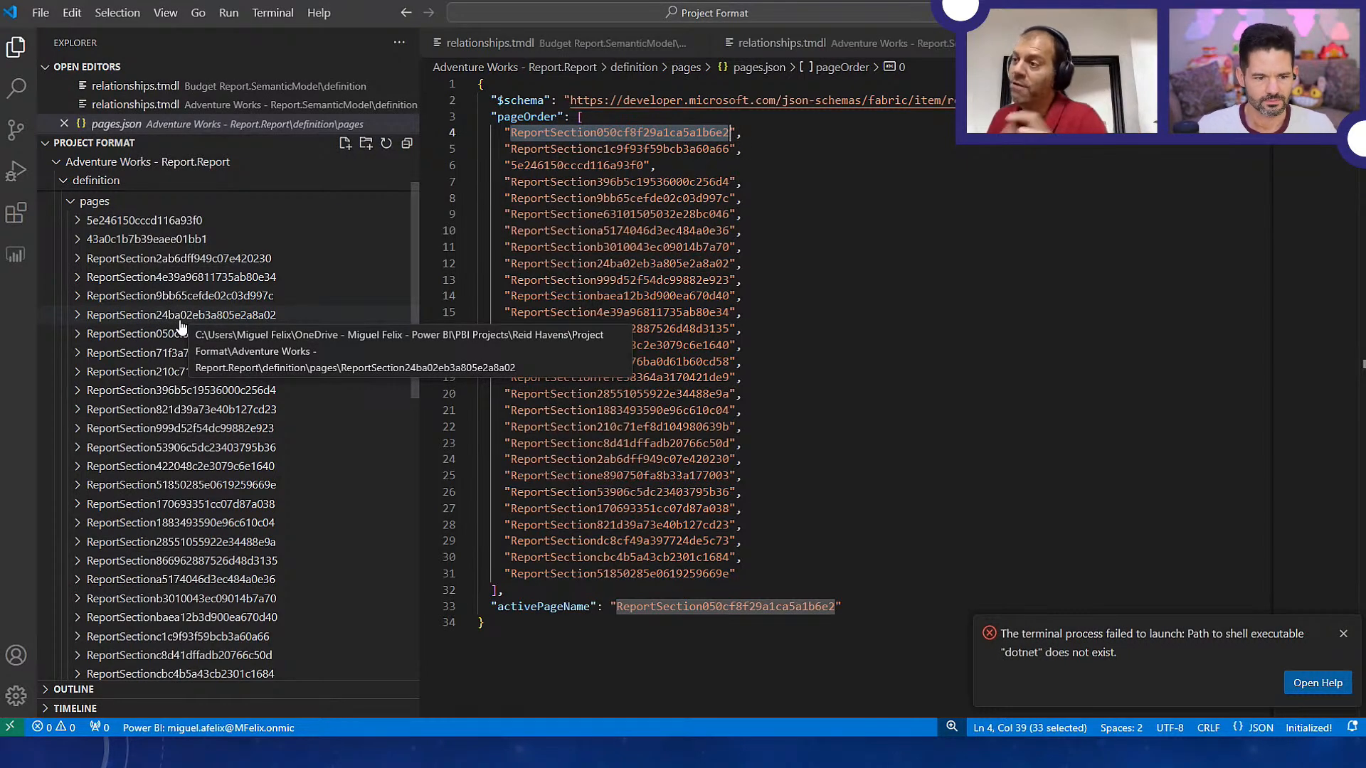
left_click(78, 241)
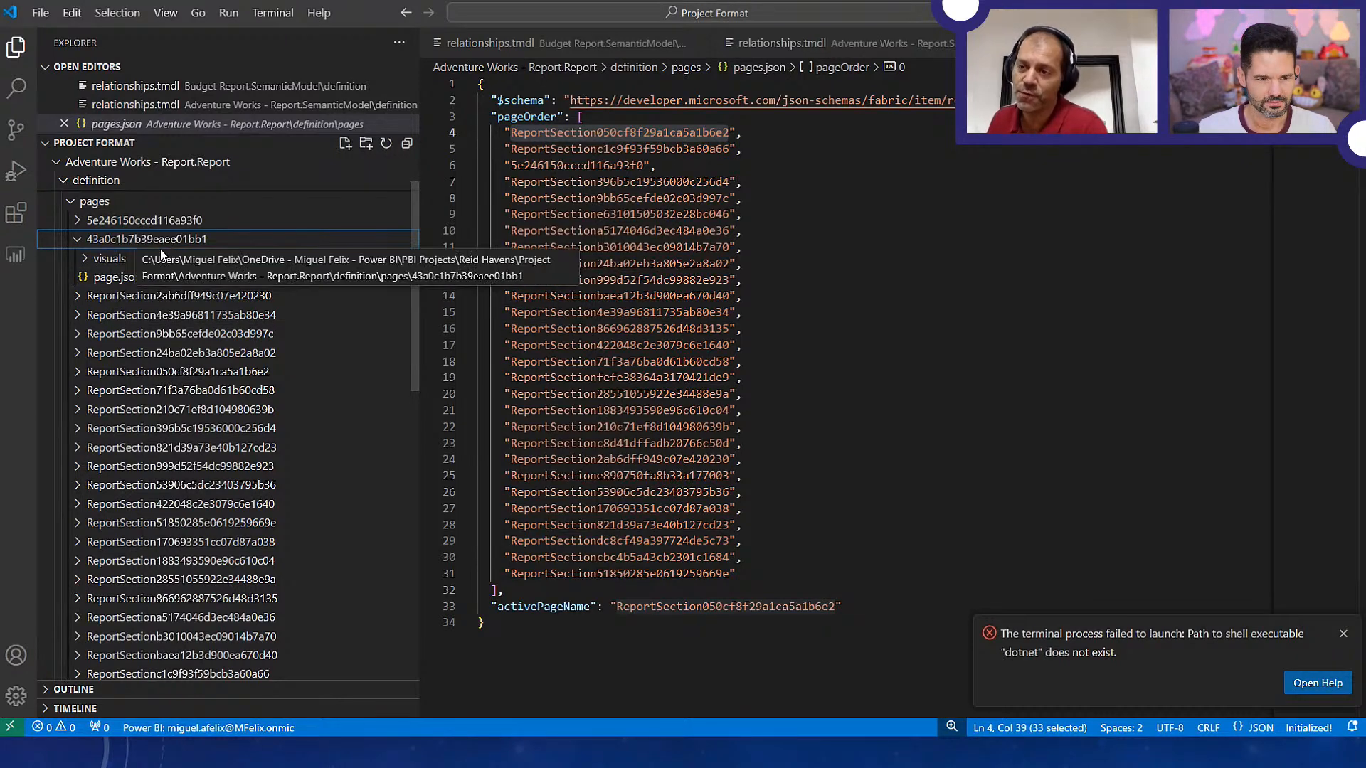
left_click(110, 283)
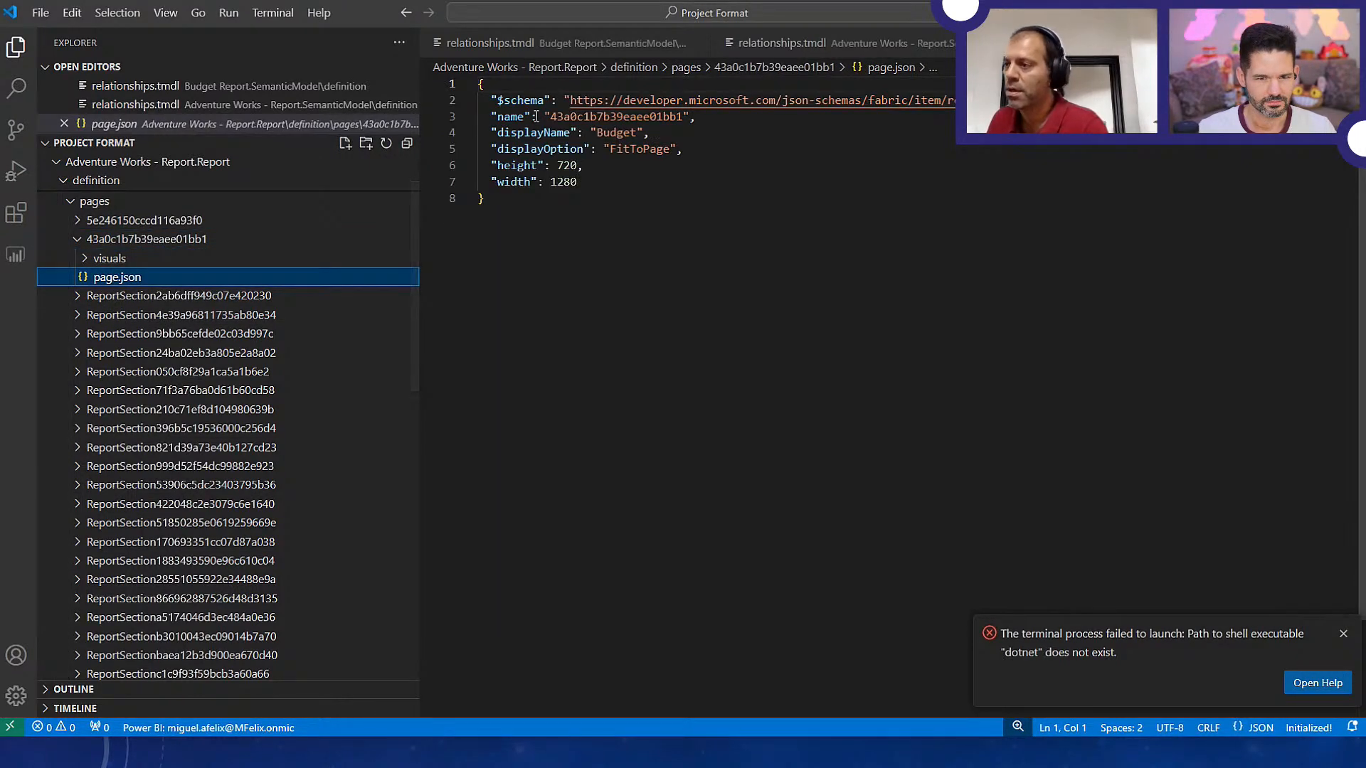
left_click_drag(490, 117, 711, 124)
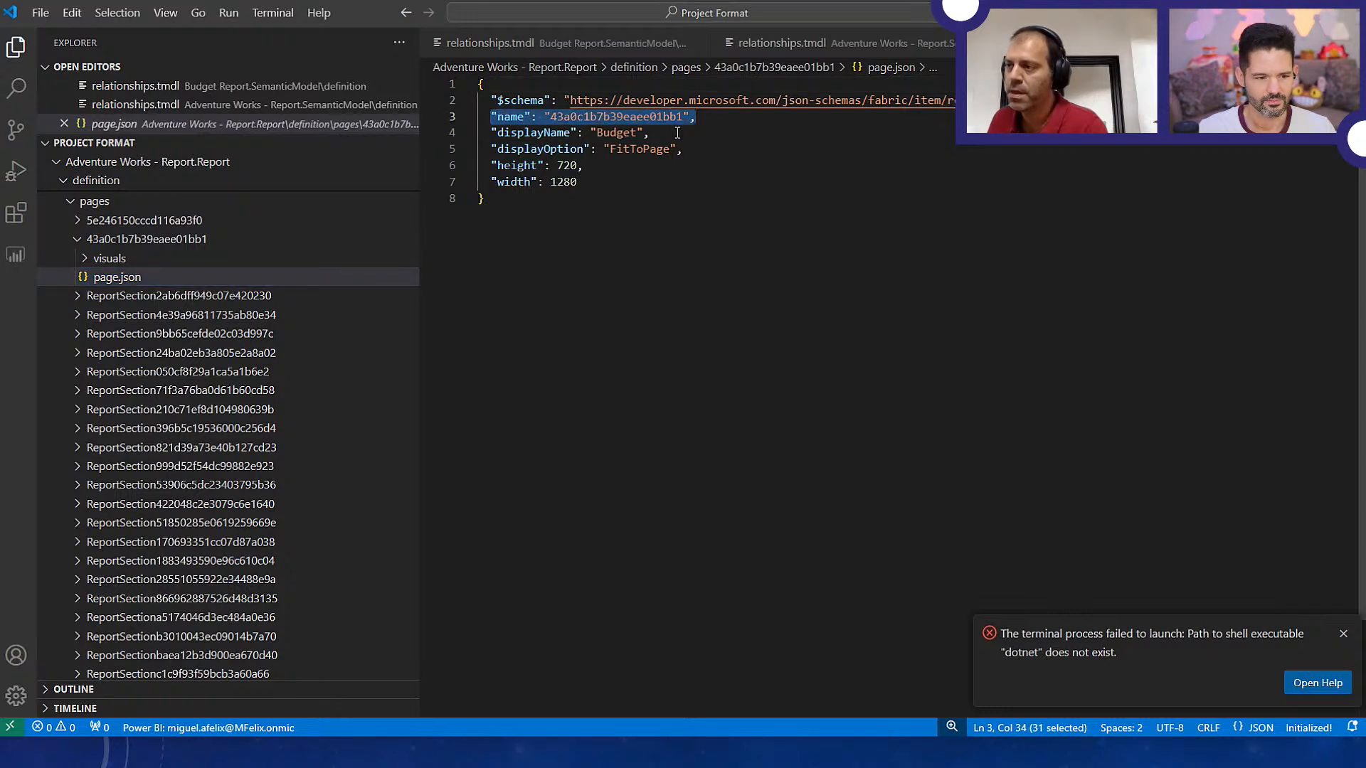
left_click(487, 133)
left_click_drag(486, 133, 616, 134)
Look through the page folders, checking the contents of ReportSection050cf8f29a1ca5a1b6e2 and ReportSection24ba02eb3a805e2a8a02
scroll(222, 424, "down", 3)
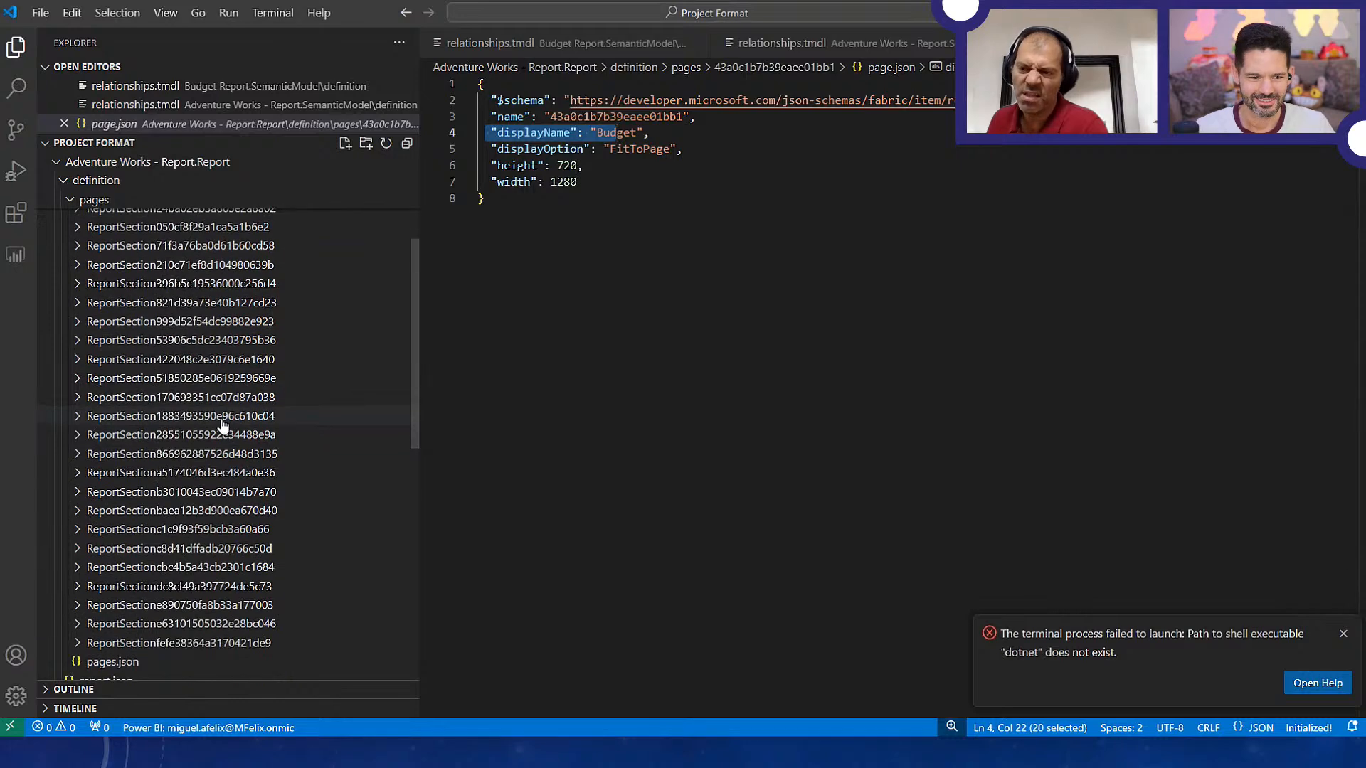
scroll(317, 320, "up", 1)
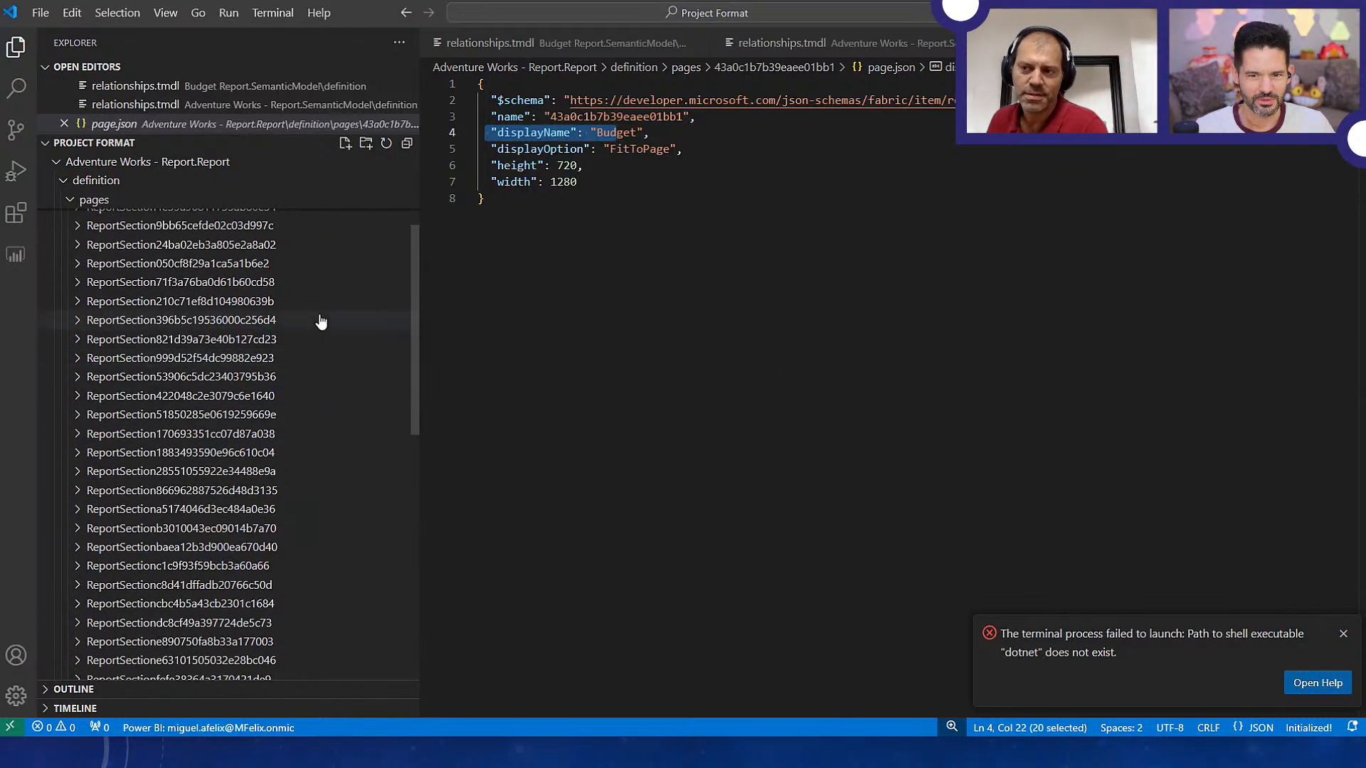
left_click(78, 266)
left_click(78, 266)
left_click(78, 266)
left_click(78, 265)
left_click(79, 247)
left_click(79, 247)
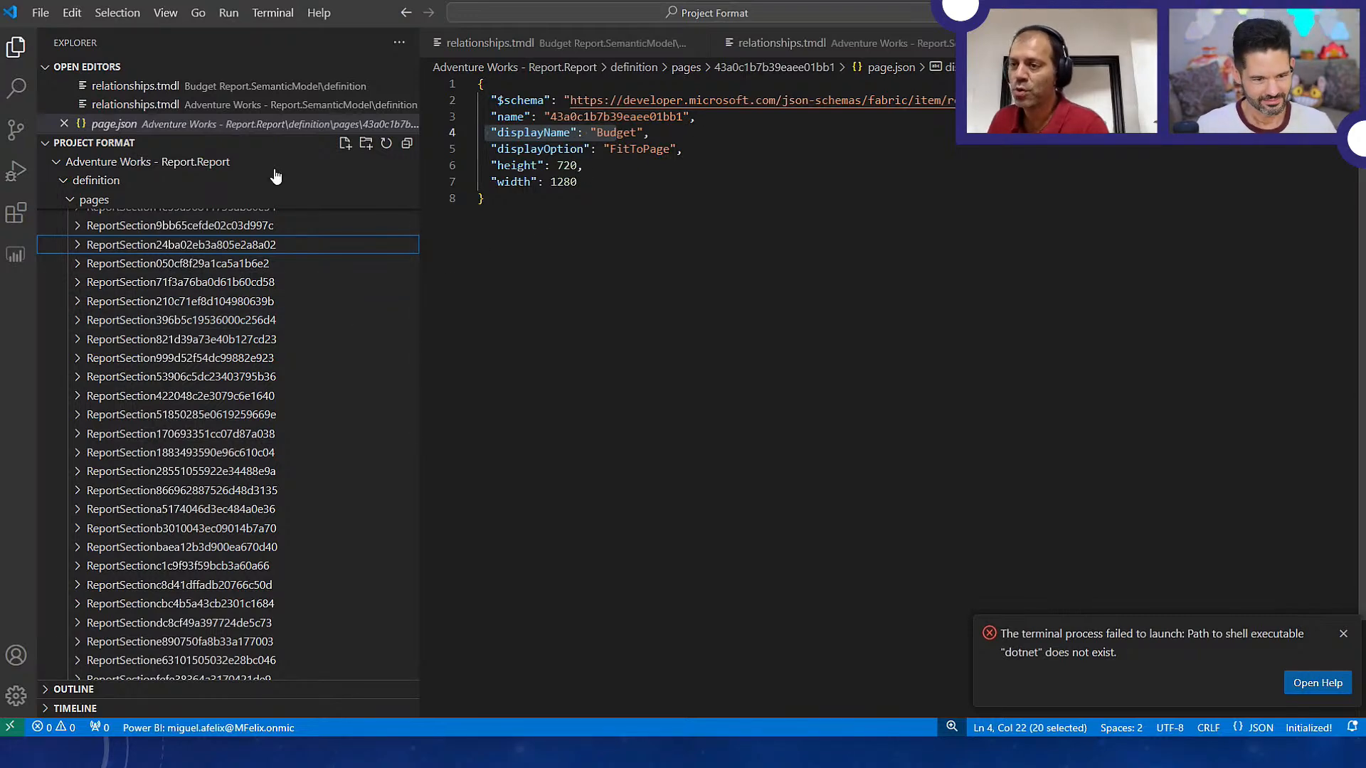
Collapse the 43a0c1b7b39eaee01bb1 folder and highlight the name value in its page.json
scroll(146, 293, "up", 3)
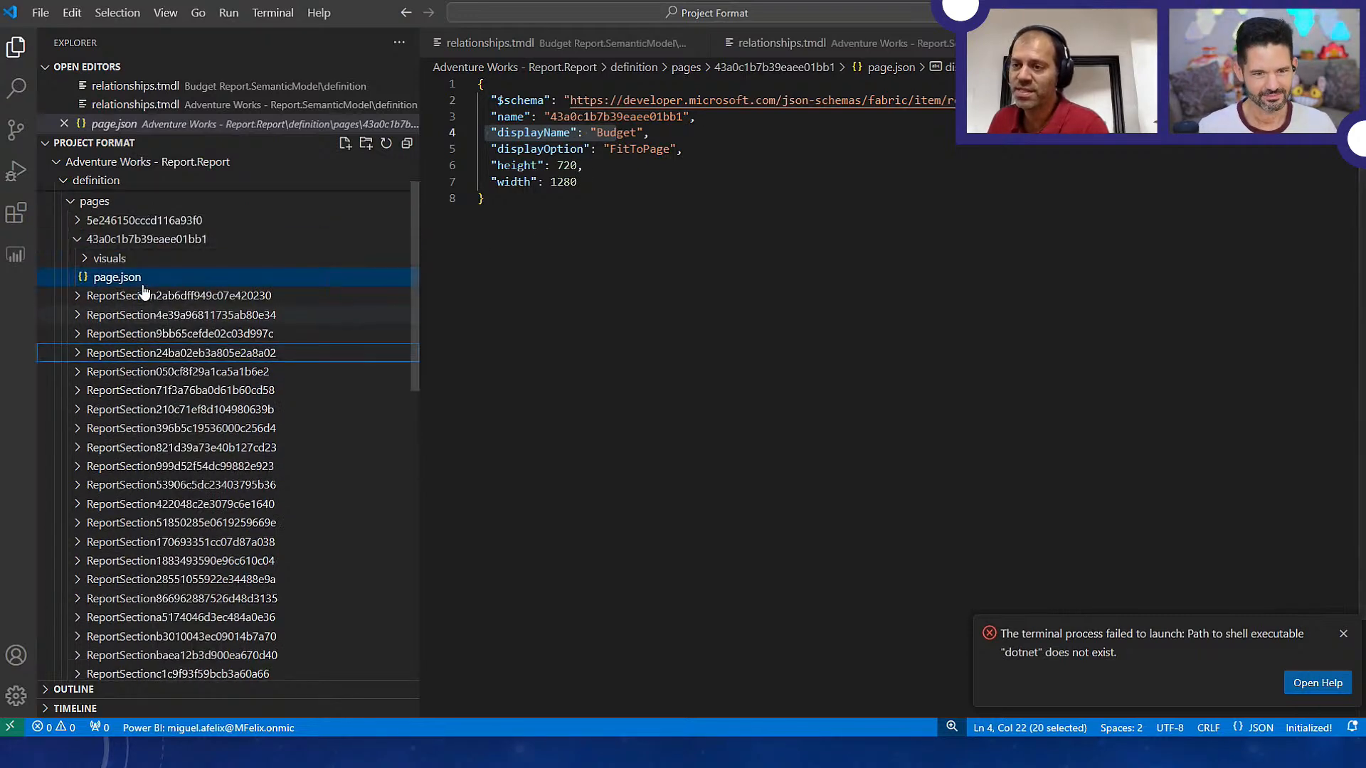
left_click(70, 244)
left_click_drag(544, 116, 697, 116)
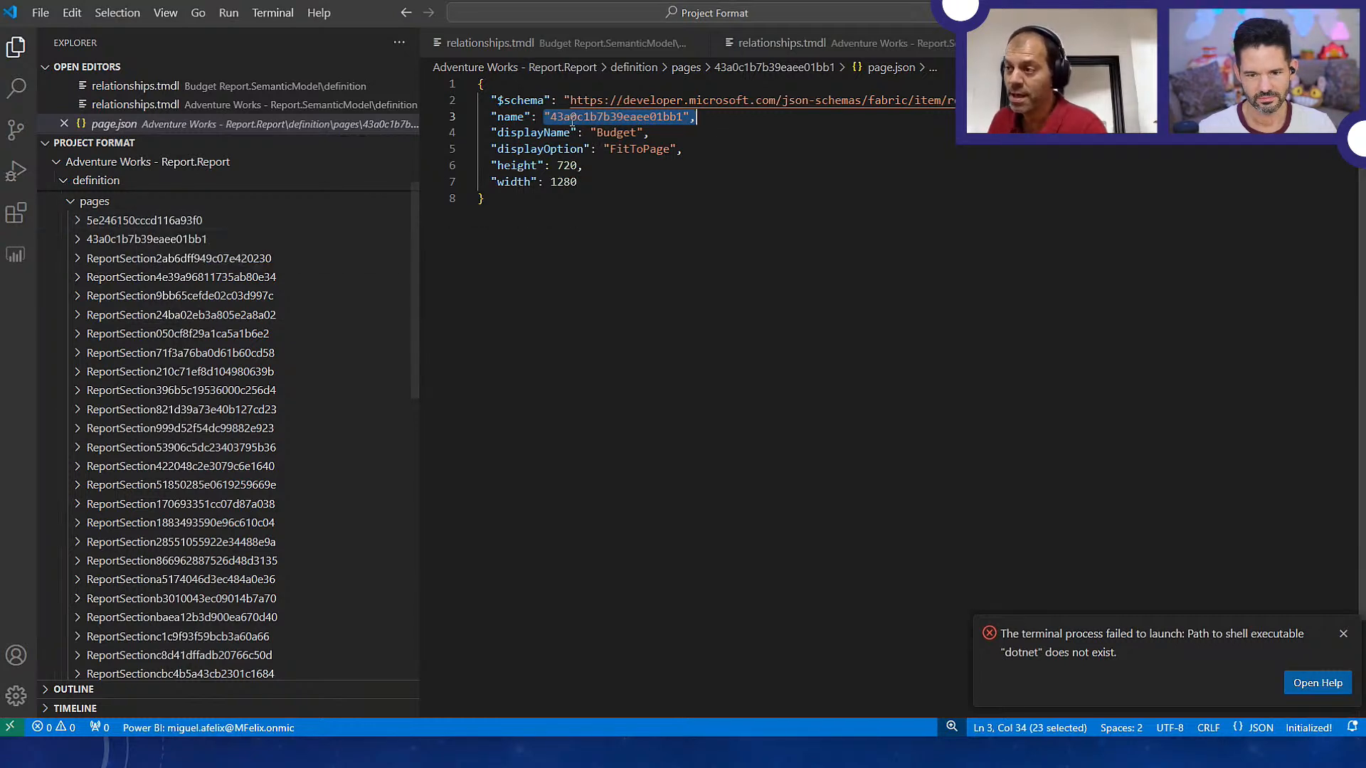
Reopen pages.json and insert the folder name "43a0c1b7b39eaee01bb1" as the second entry of the pageOrder list
scroll(113, 567, "down", 5)
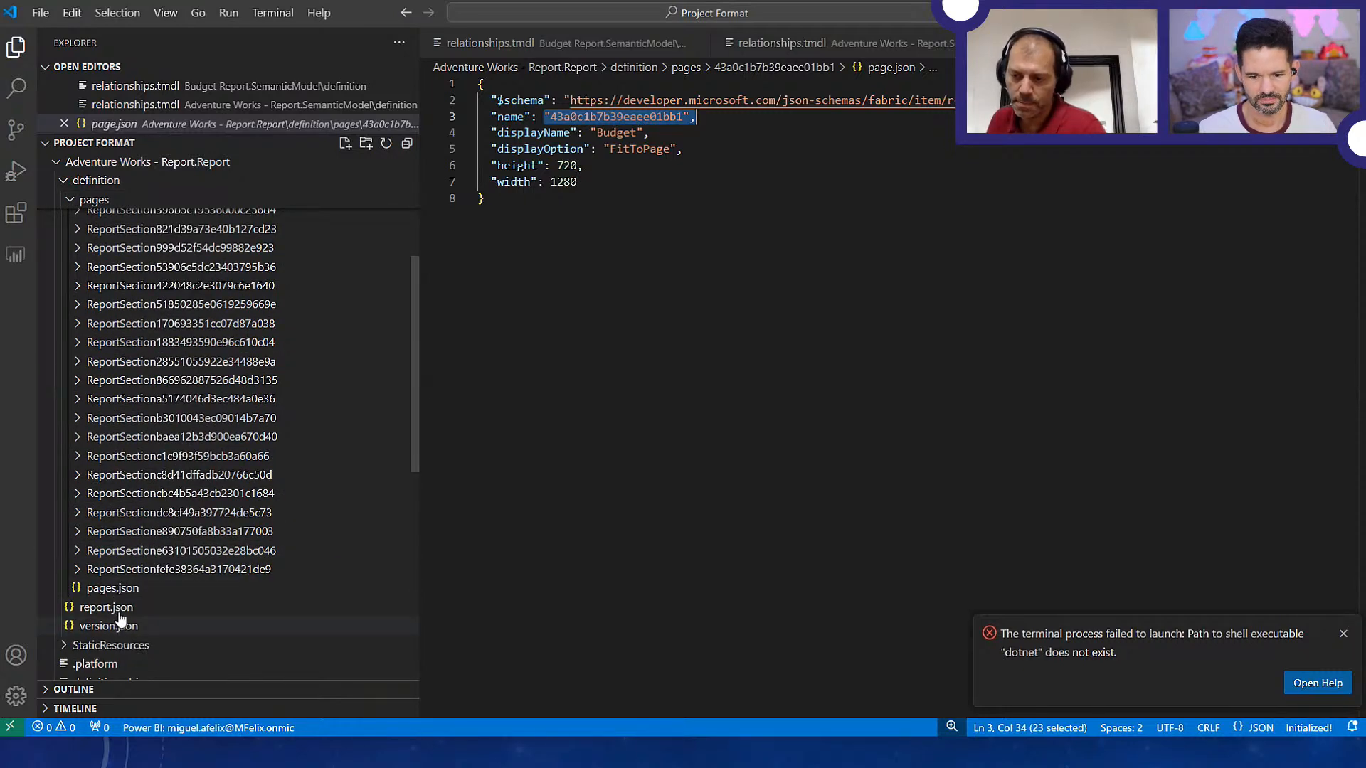
scroll(119, 613, "down", 1)
left_click(117, 555)
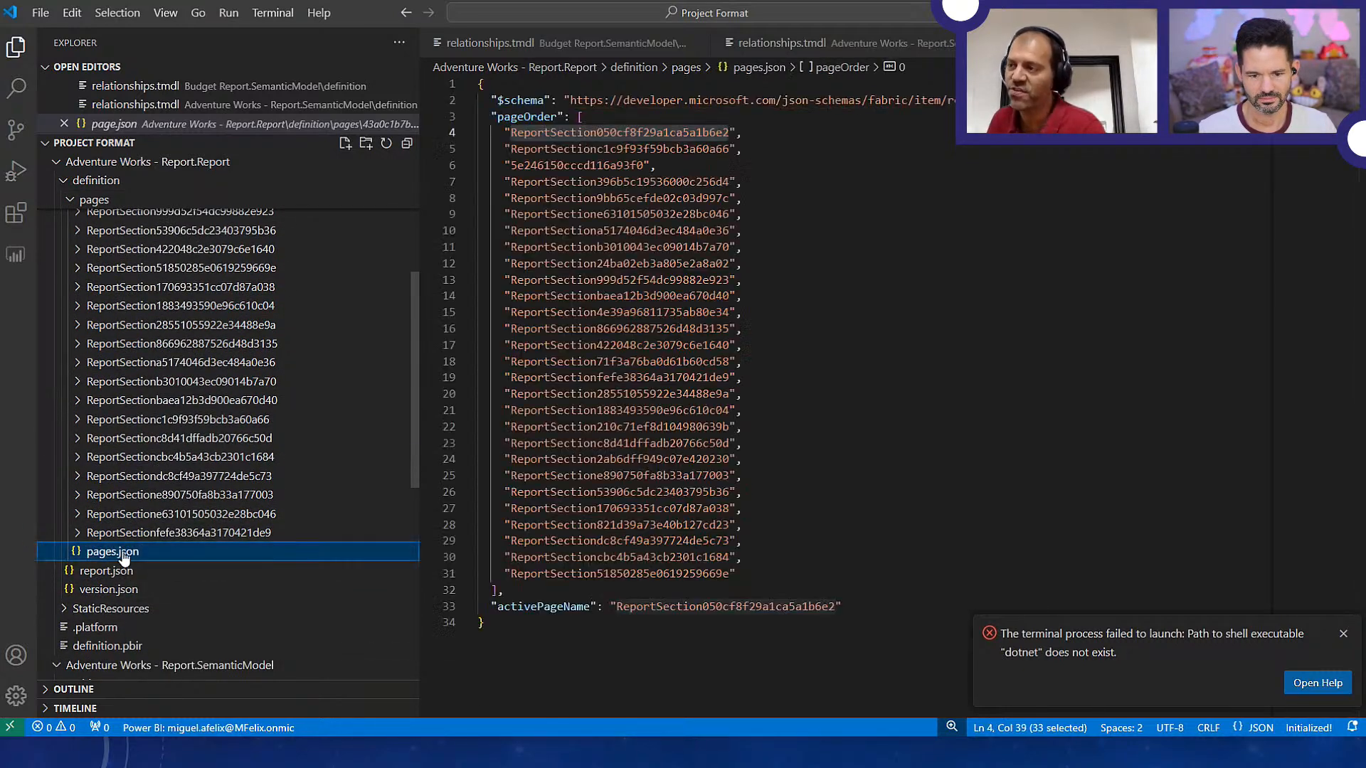
scroll(254, 314, "up", 6)
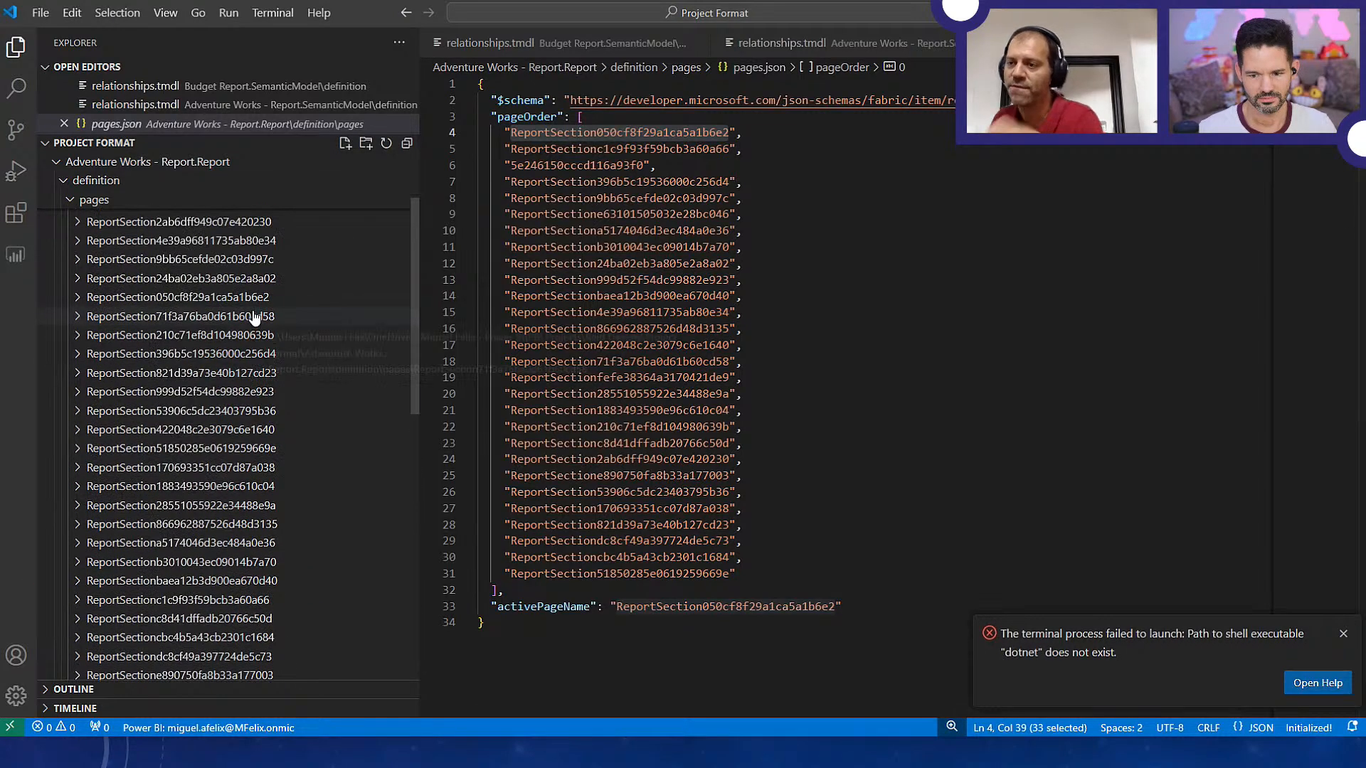
left_click(75, 293)
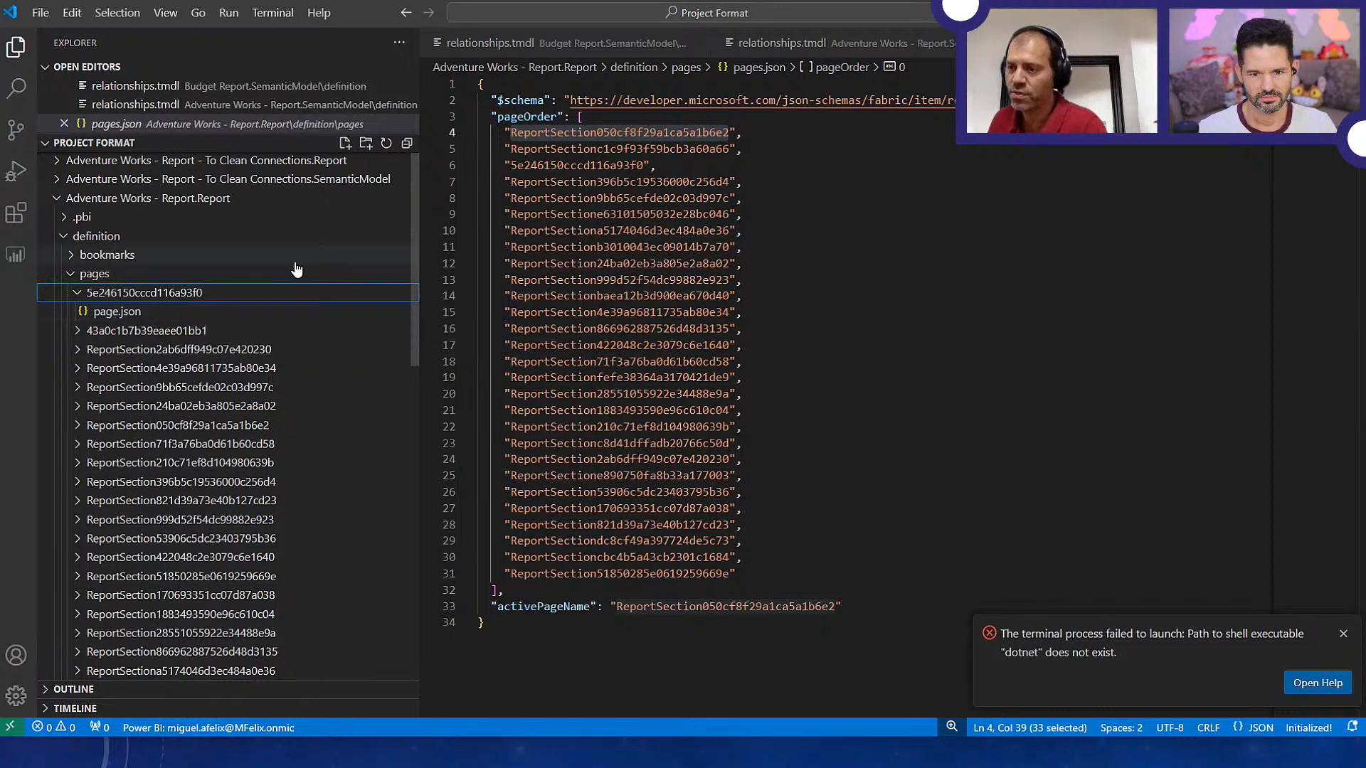
left_click(105, 337)
key("F2")
key("ctrl+c")
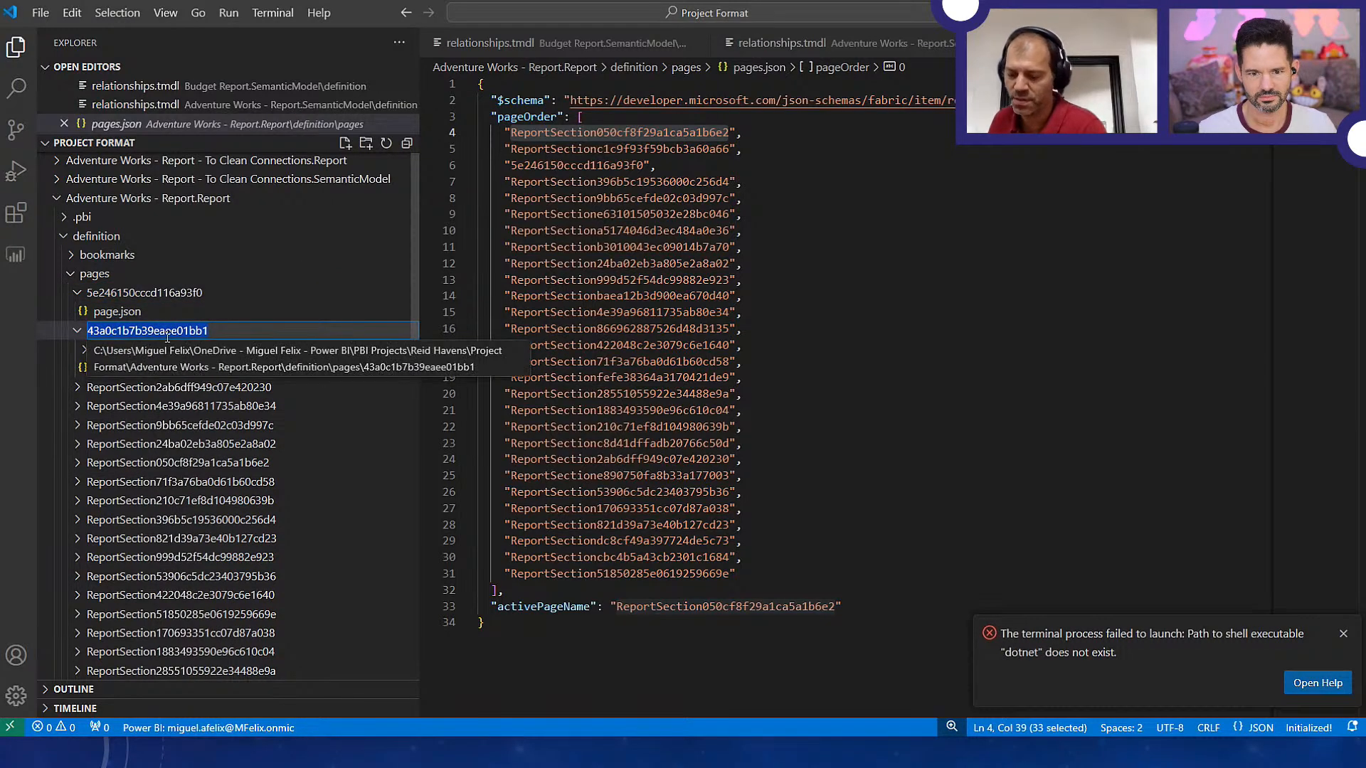
left_click(753, 132)
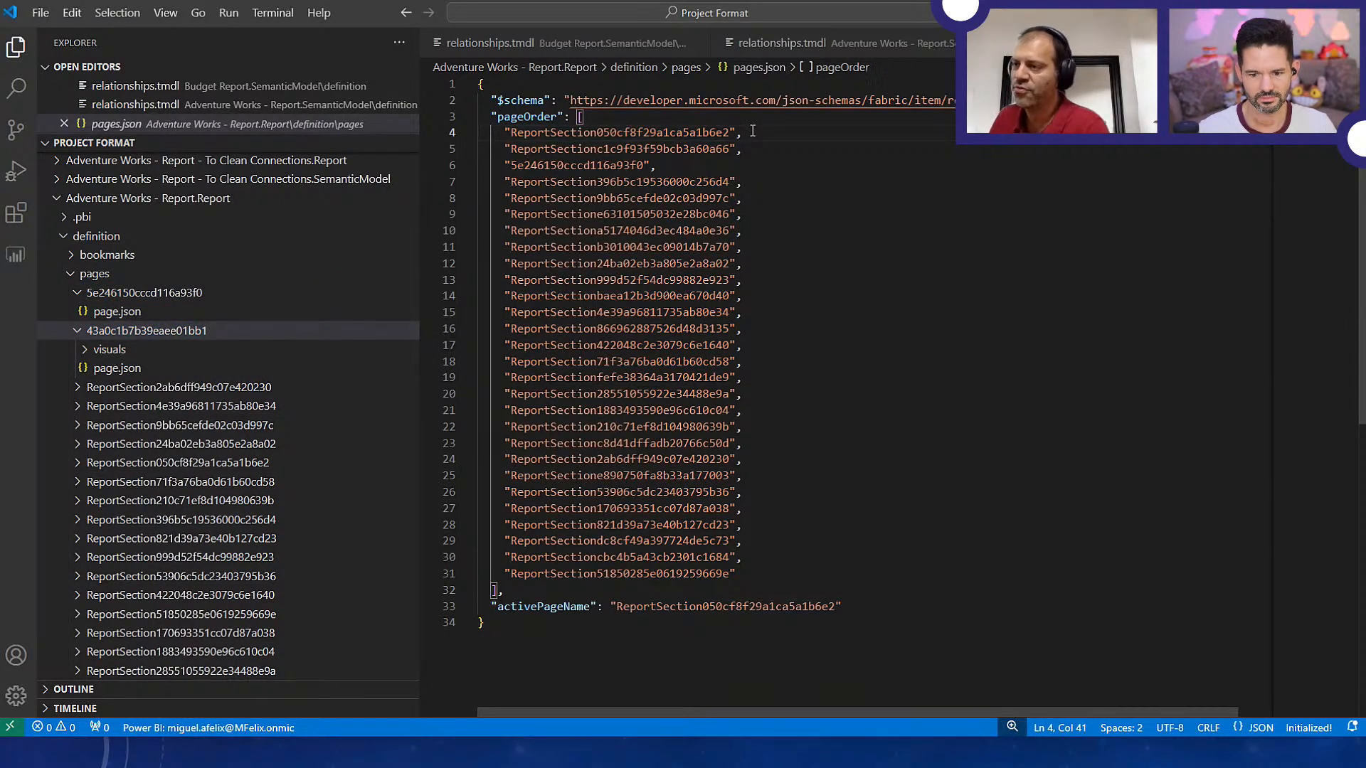
key("Return")
type("\"")
key("ctrl+v")
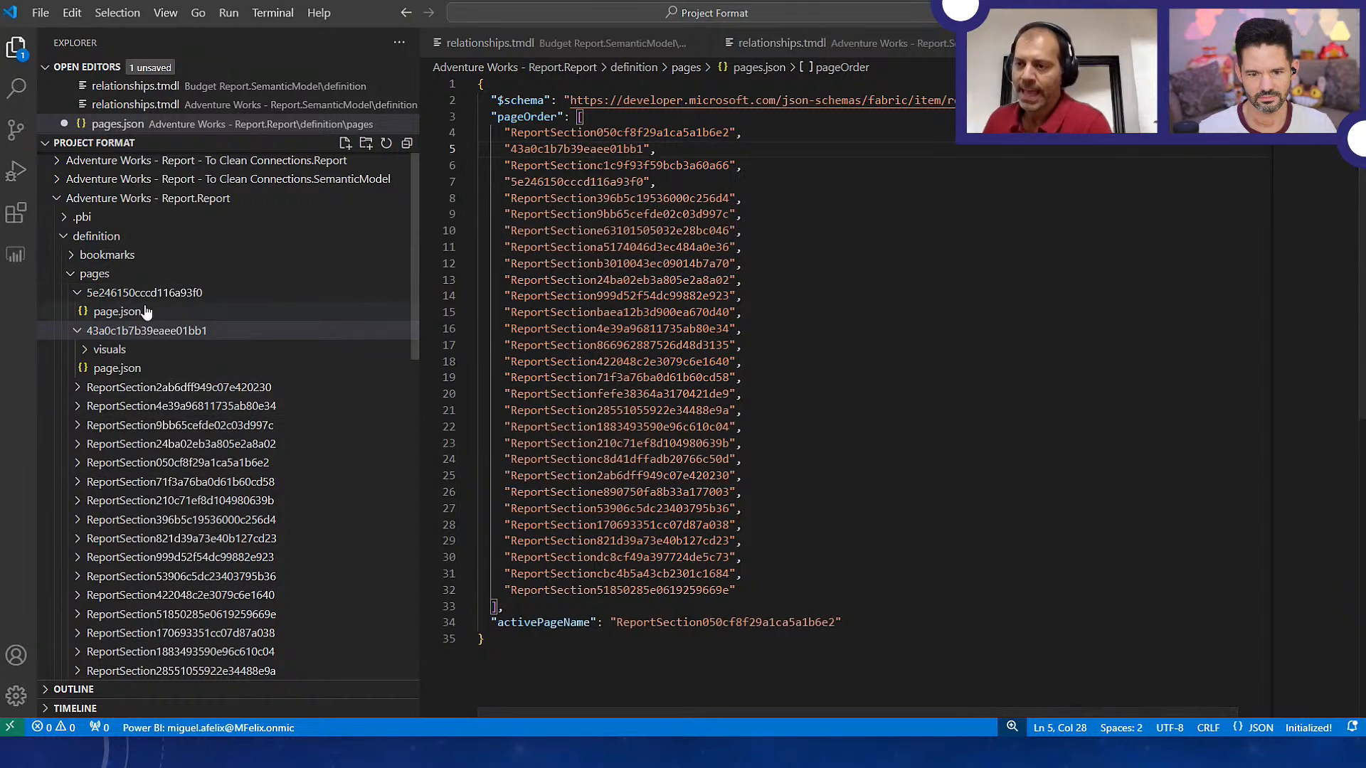
Collapse the two expanded page folders and examine the order of the page entries in the pageOrder list
left_click(78, 297)
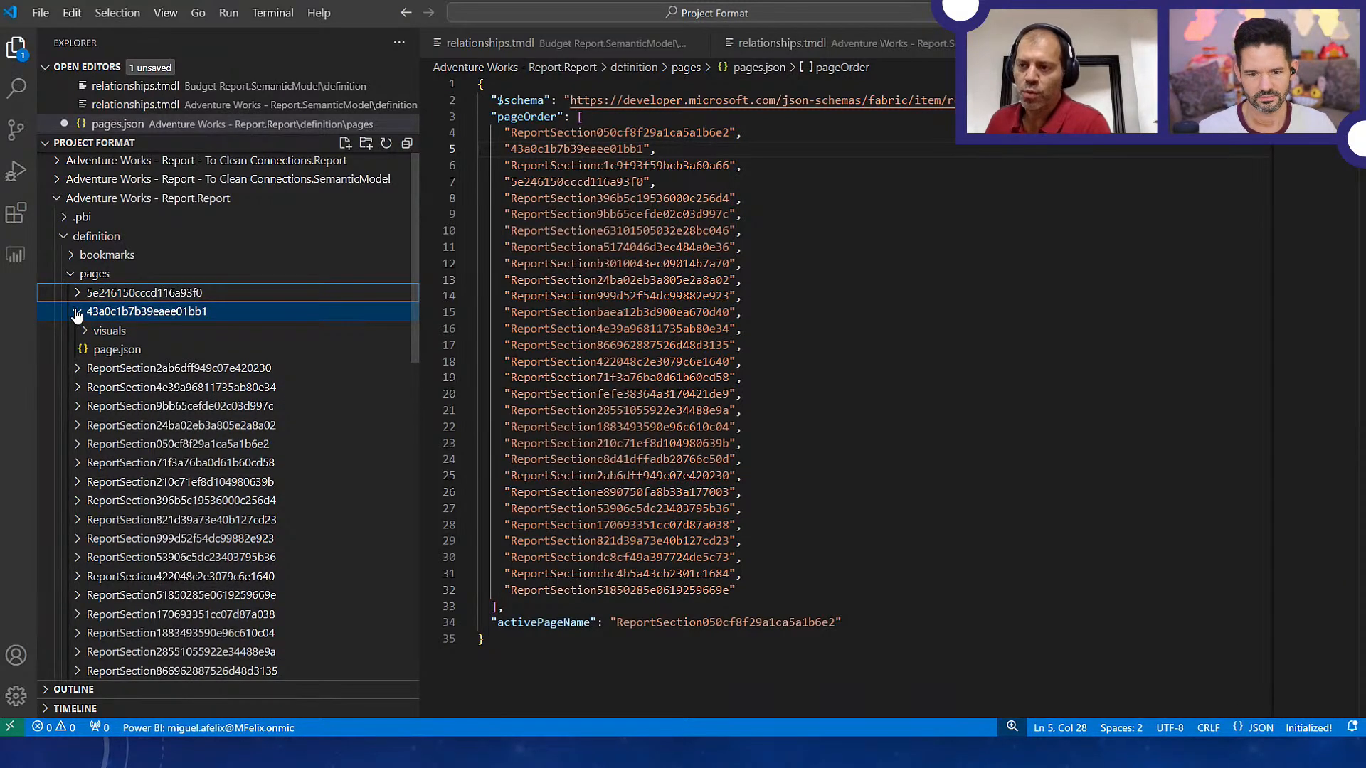
left_click(78, 311)
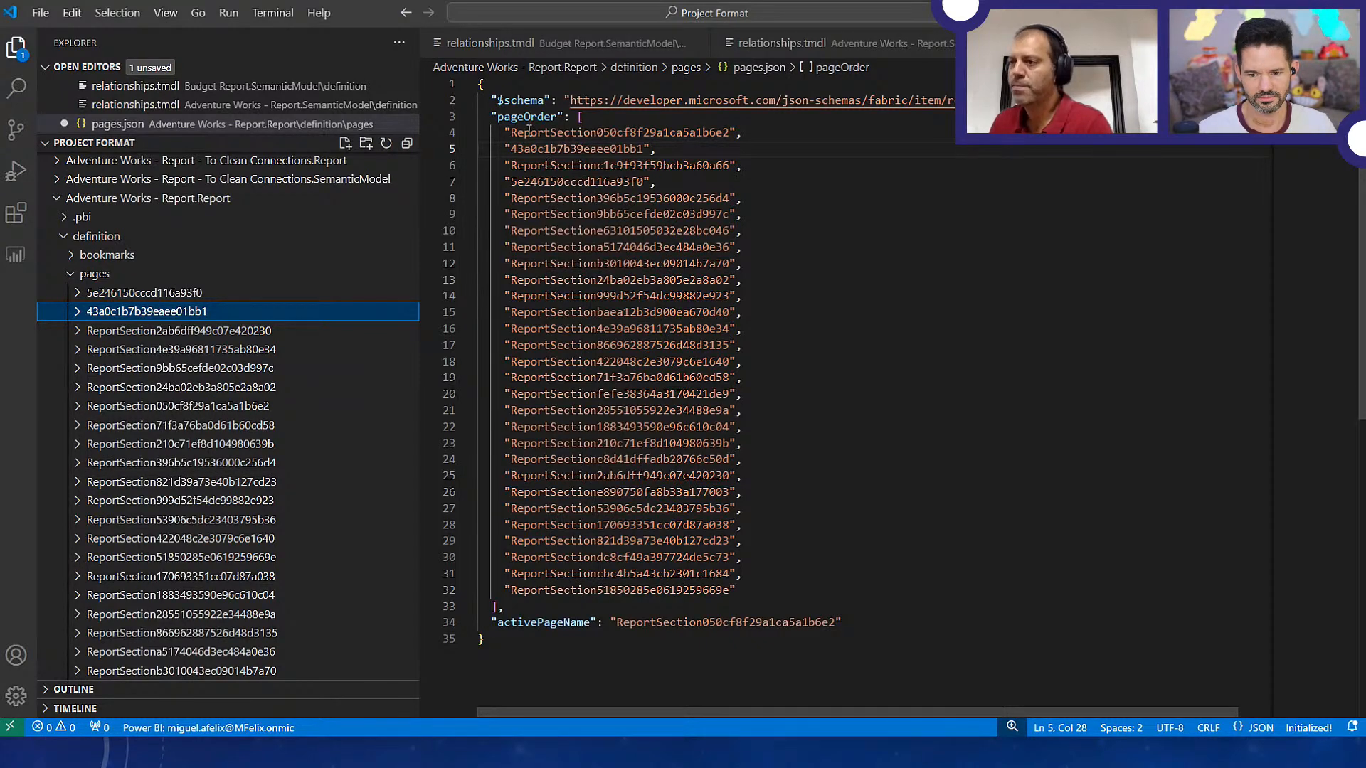
left_click_drag(504, 132, 760, 179)
left_click(732, 133)
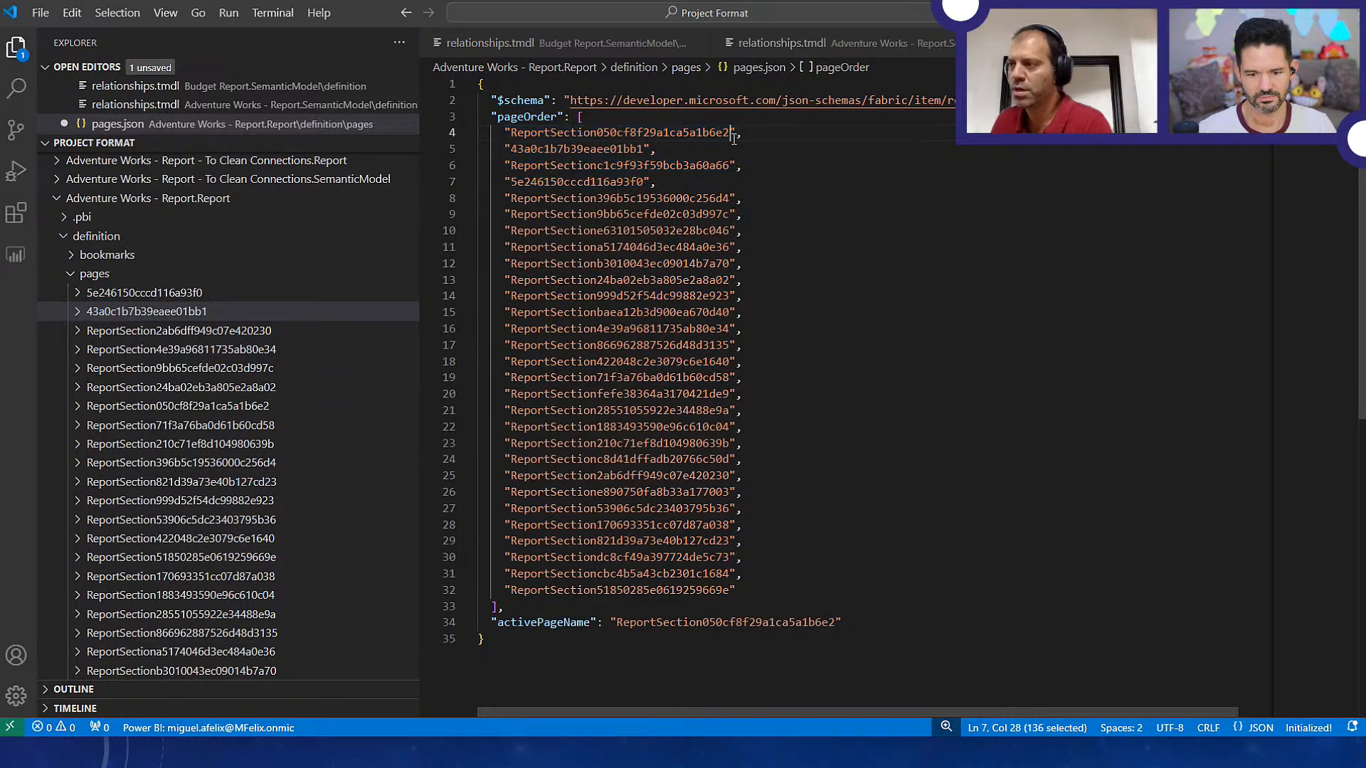
left_click(546, 133)
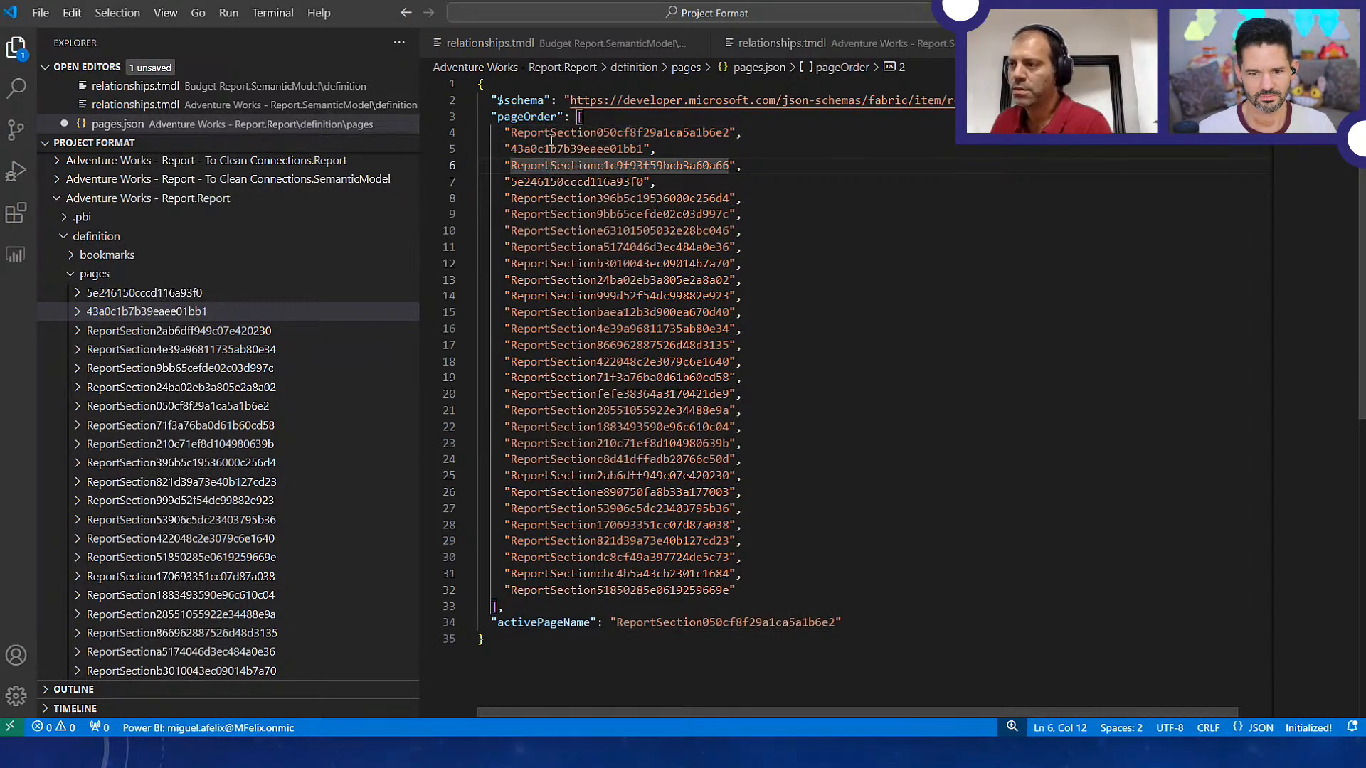
left_click(547, 180)
left_click(546, 167)
left_click(548, 133)
left_click(577, 602)
left_click_drag(743, 574, 470, 203)
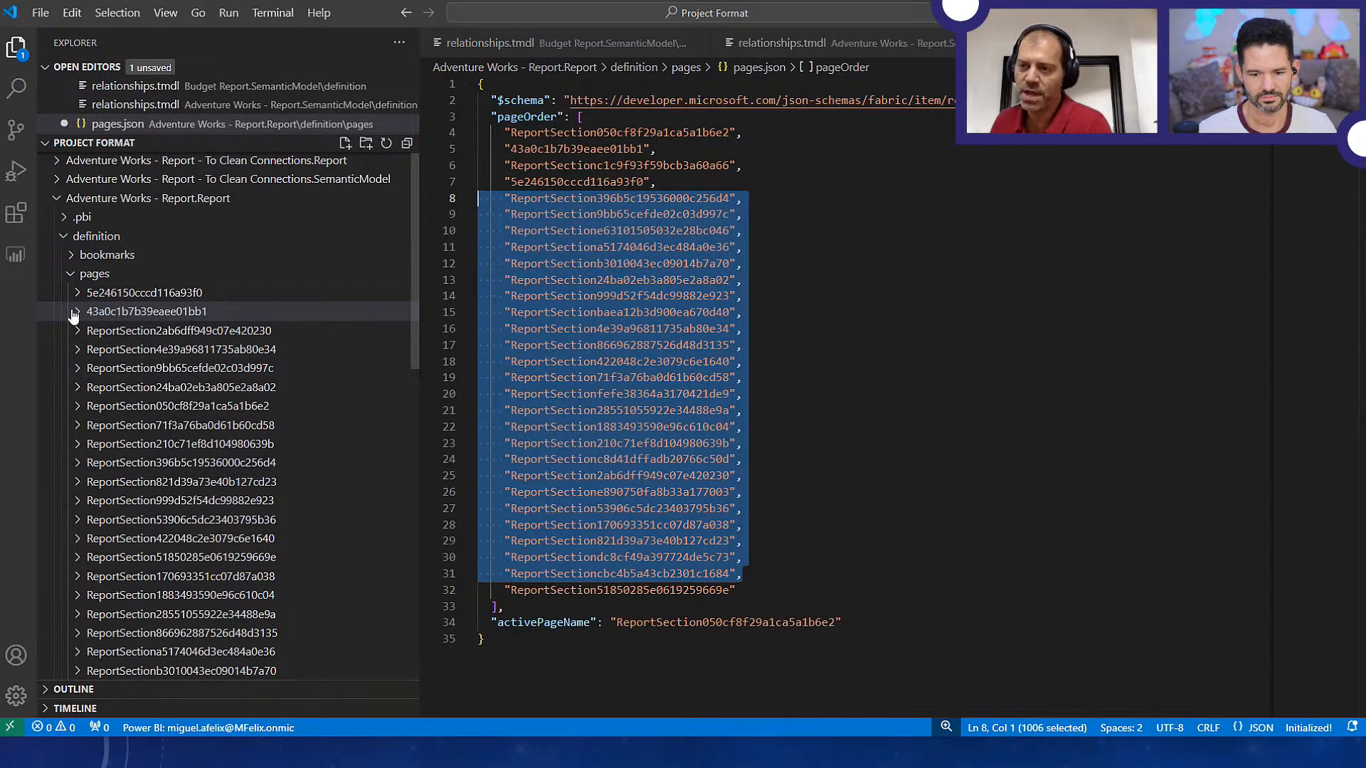
Expand the first five ReportSection page folders, through ReportSection050cf8f29a1ca5a1b6e2, and examine which files each one contains
left_click(78, 332)
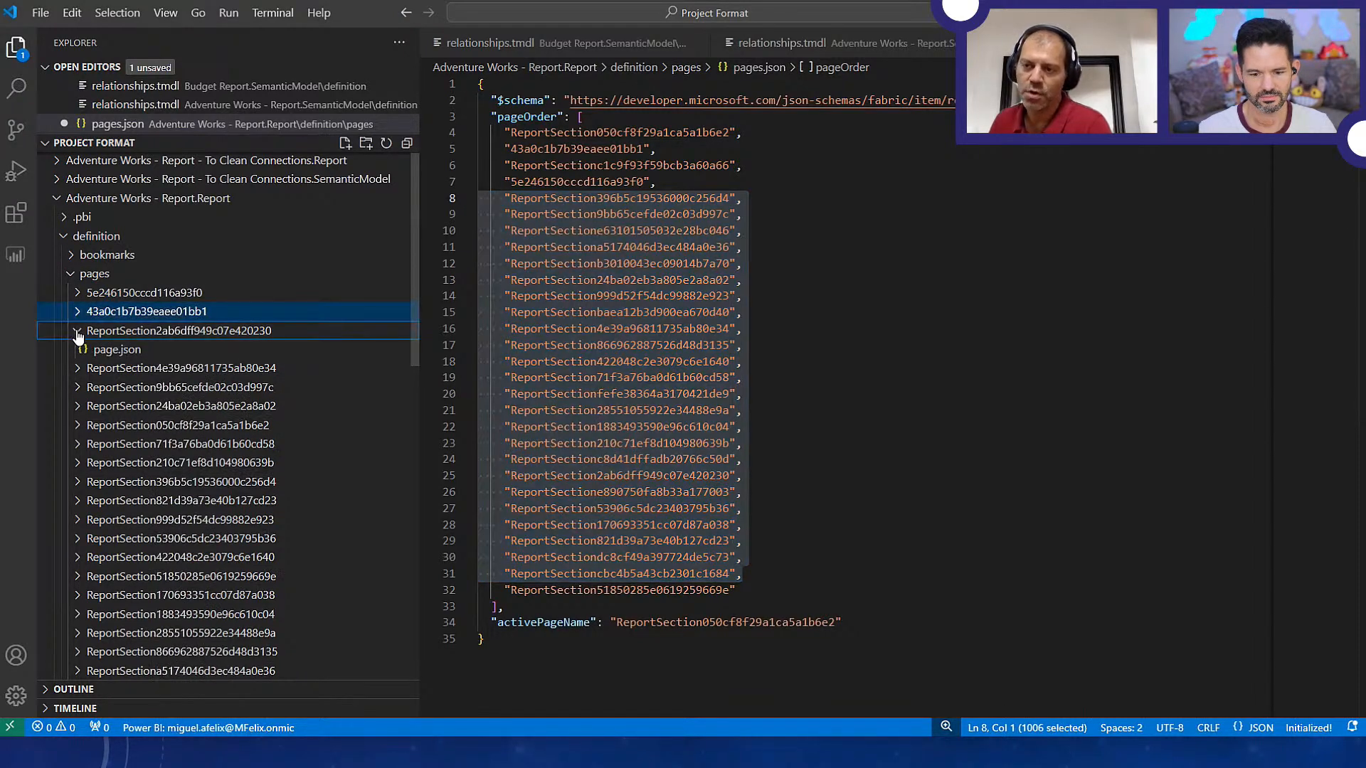
left_click(78, 369)
left_click(77, 406)
left_click(77, 445)
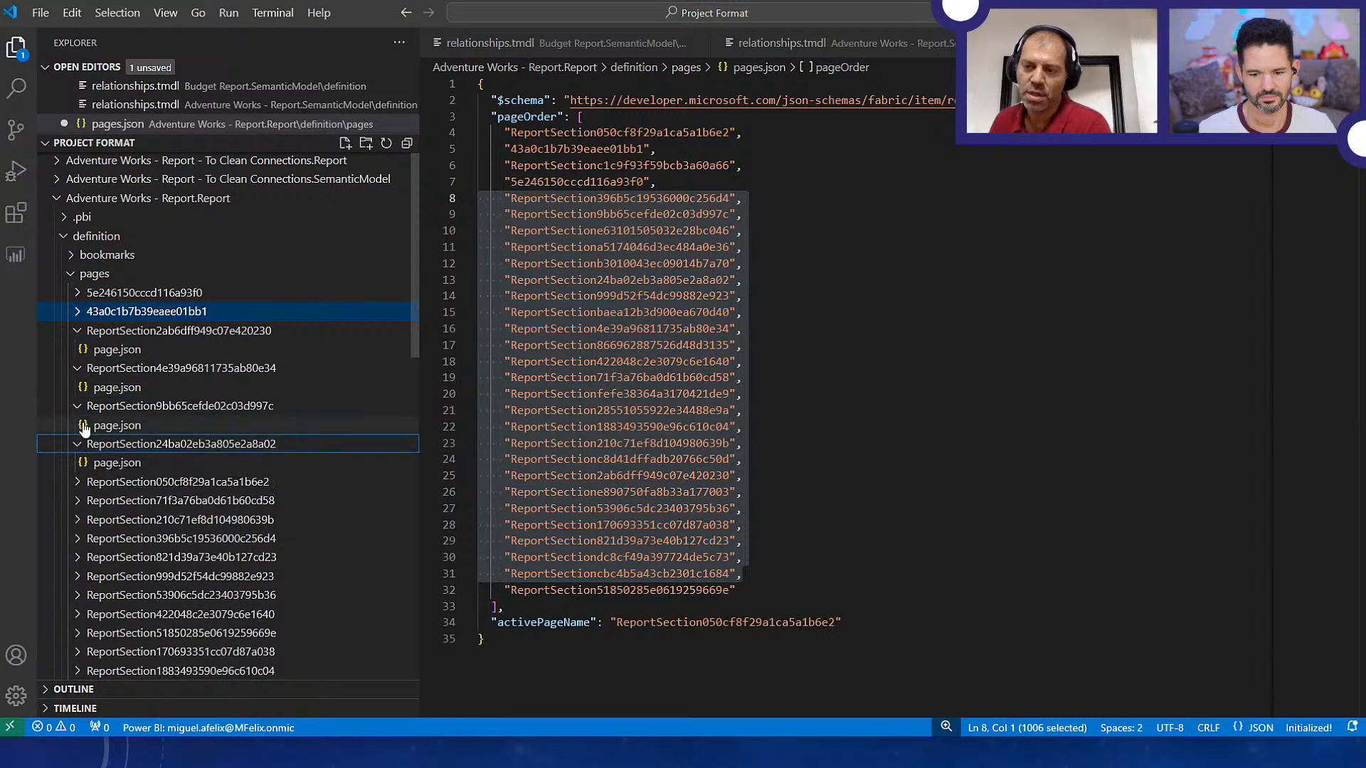
left_click(78, 482)
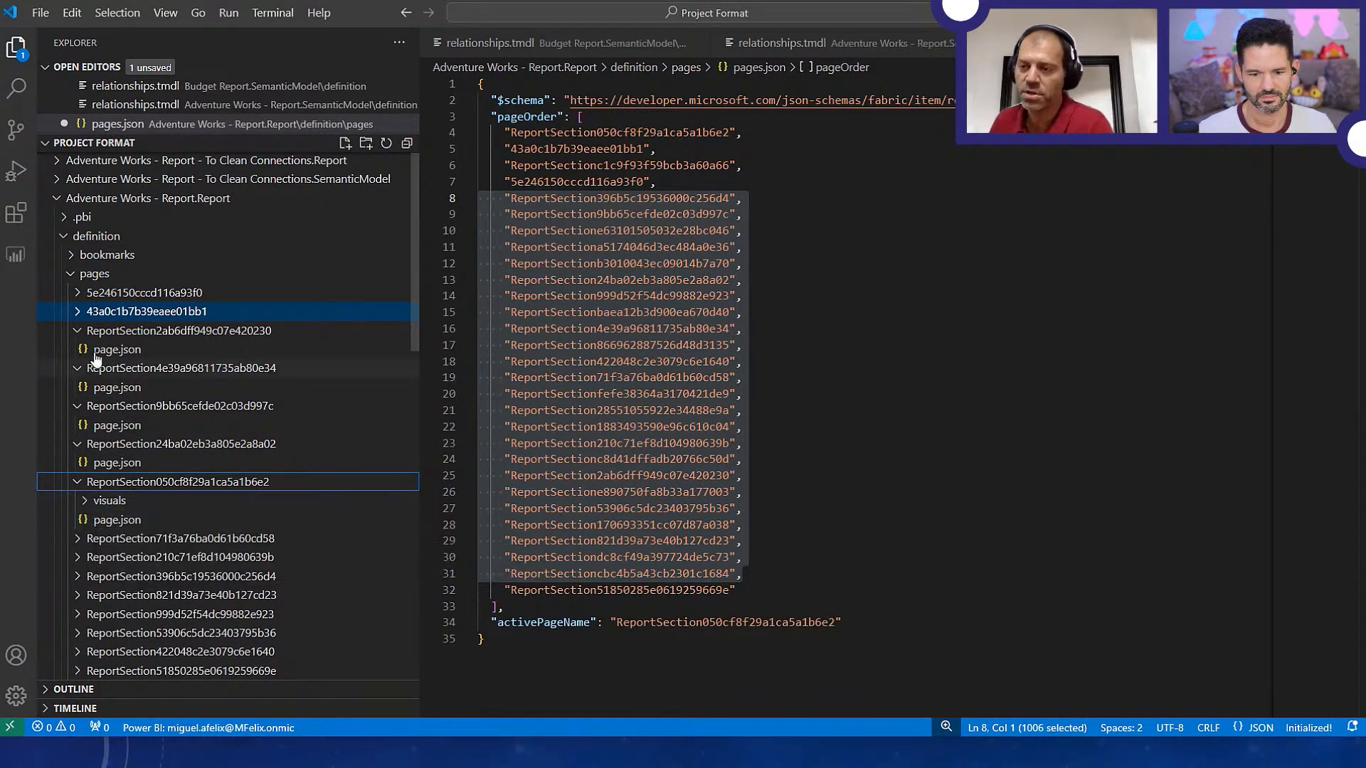
Switch to File Explorer, look inside the ReportSection2ab6dff949c07e420230 page folder, and return to Visual Studio Code
key("alt+Tab")
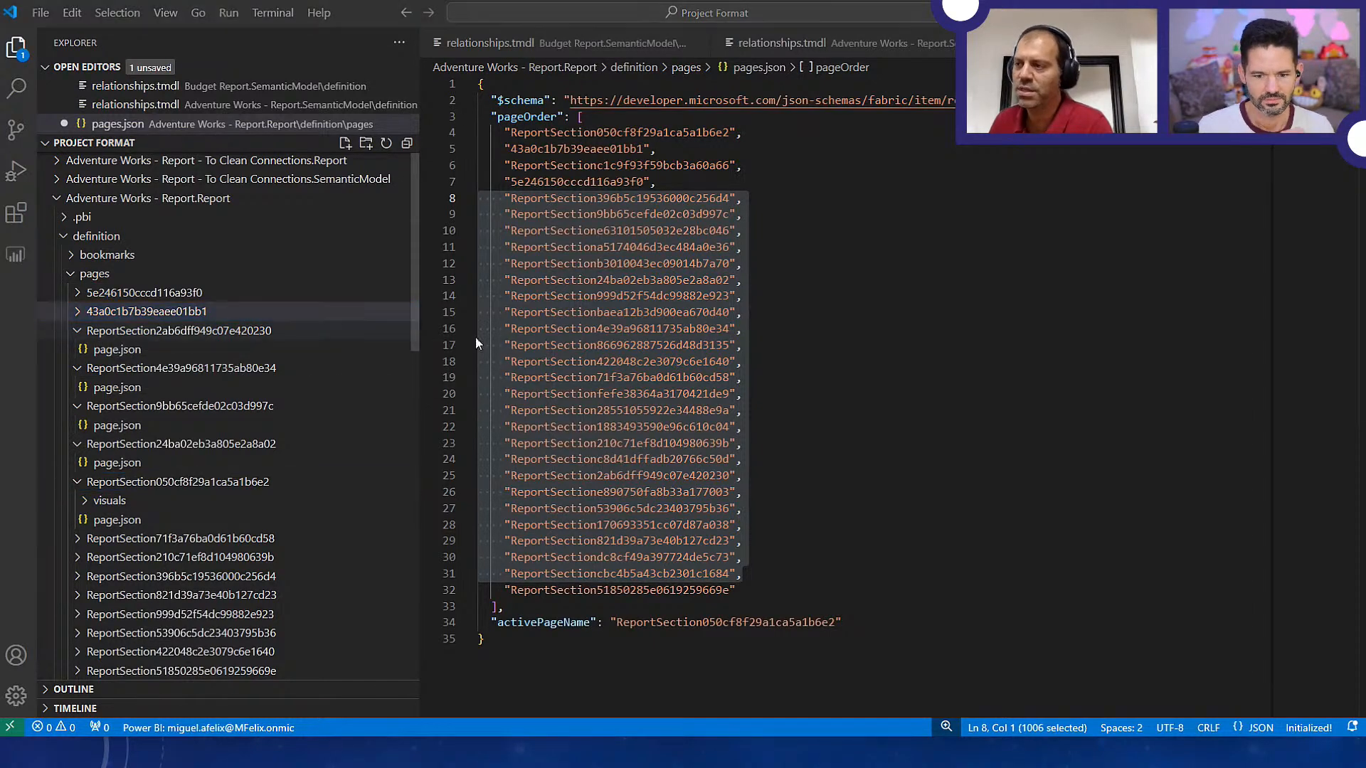
double_click(338, 152)
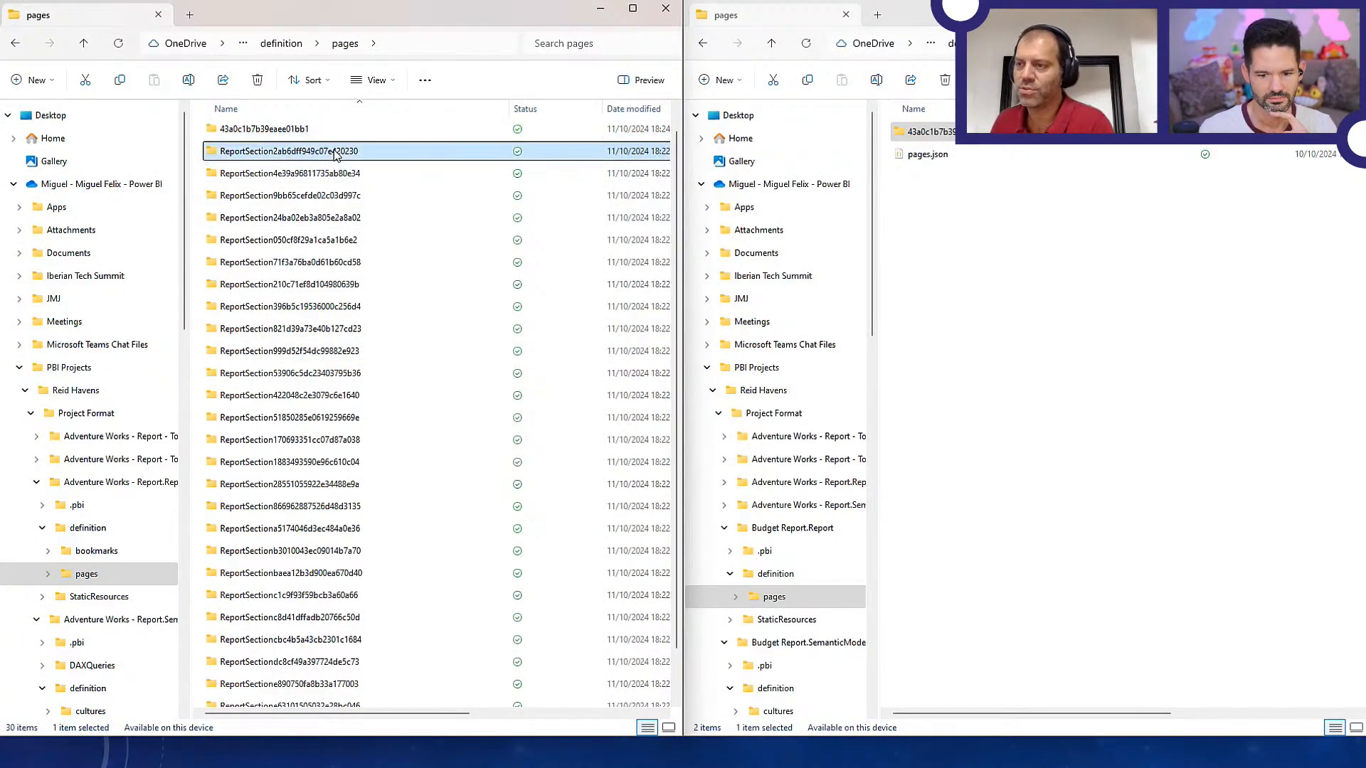
key("alt+Up")
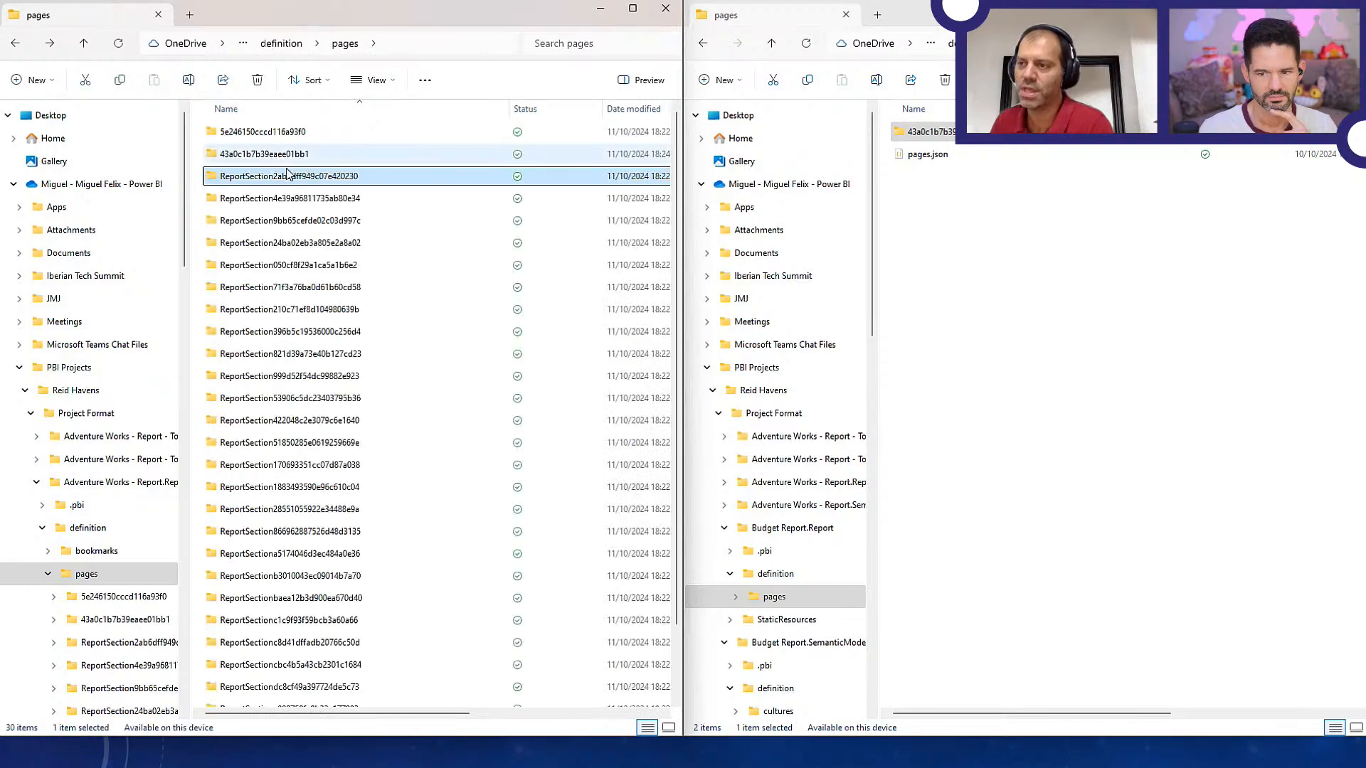
key("alt+Tab")
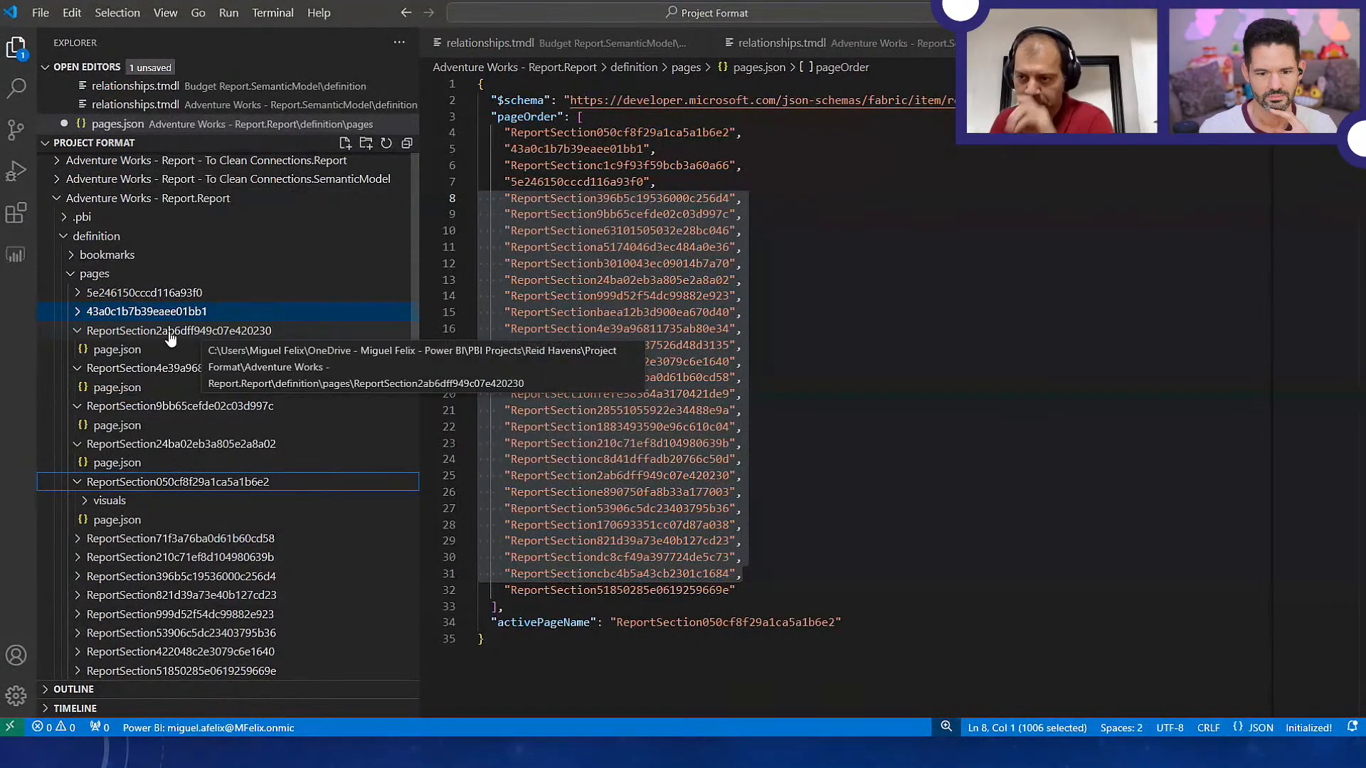
Check the contents of the first two page folders and delete the 5e246150cccd116a93f0 folder, moving it to the Recycle Bin
left_click(75, 293)
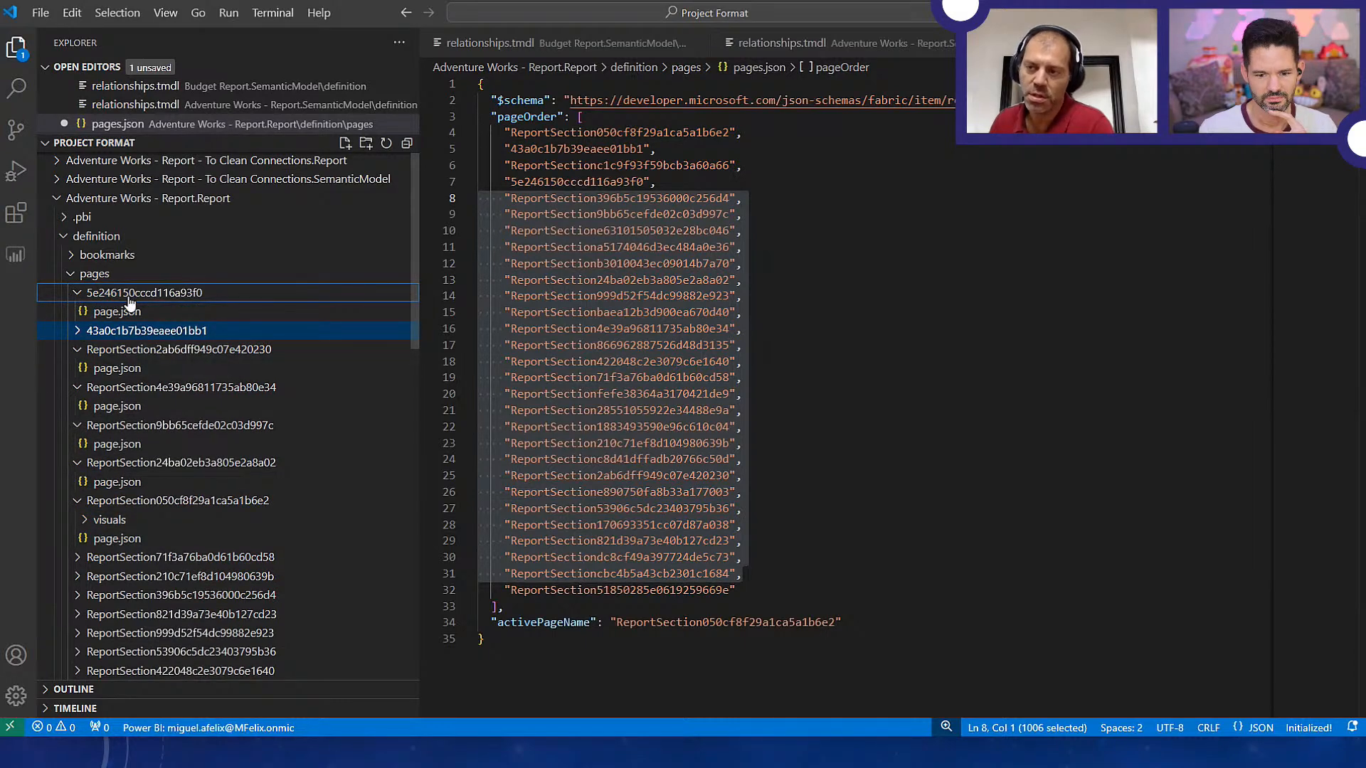
left_click(130, 297)
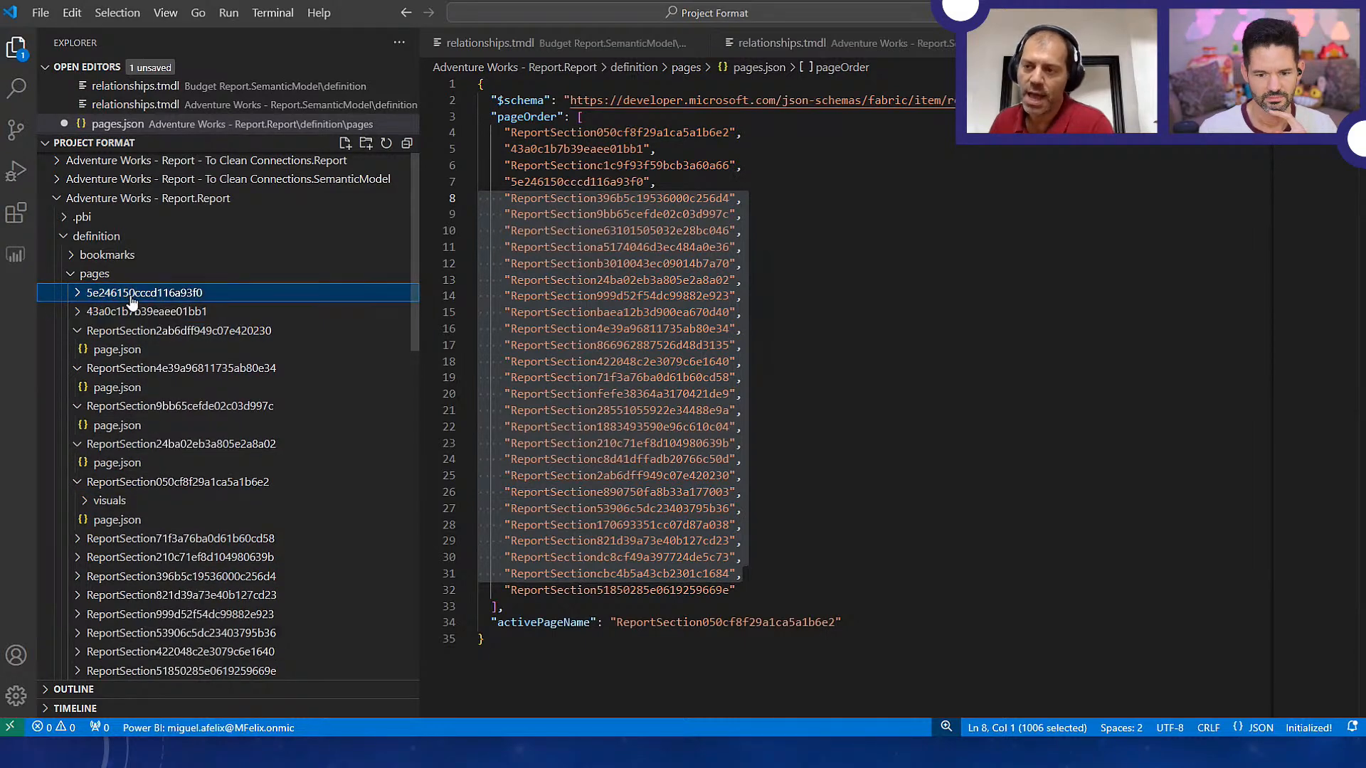
left_click(78, 313)
left_click(78, 313)
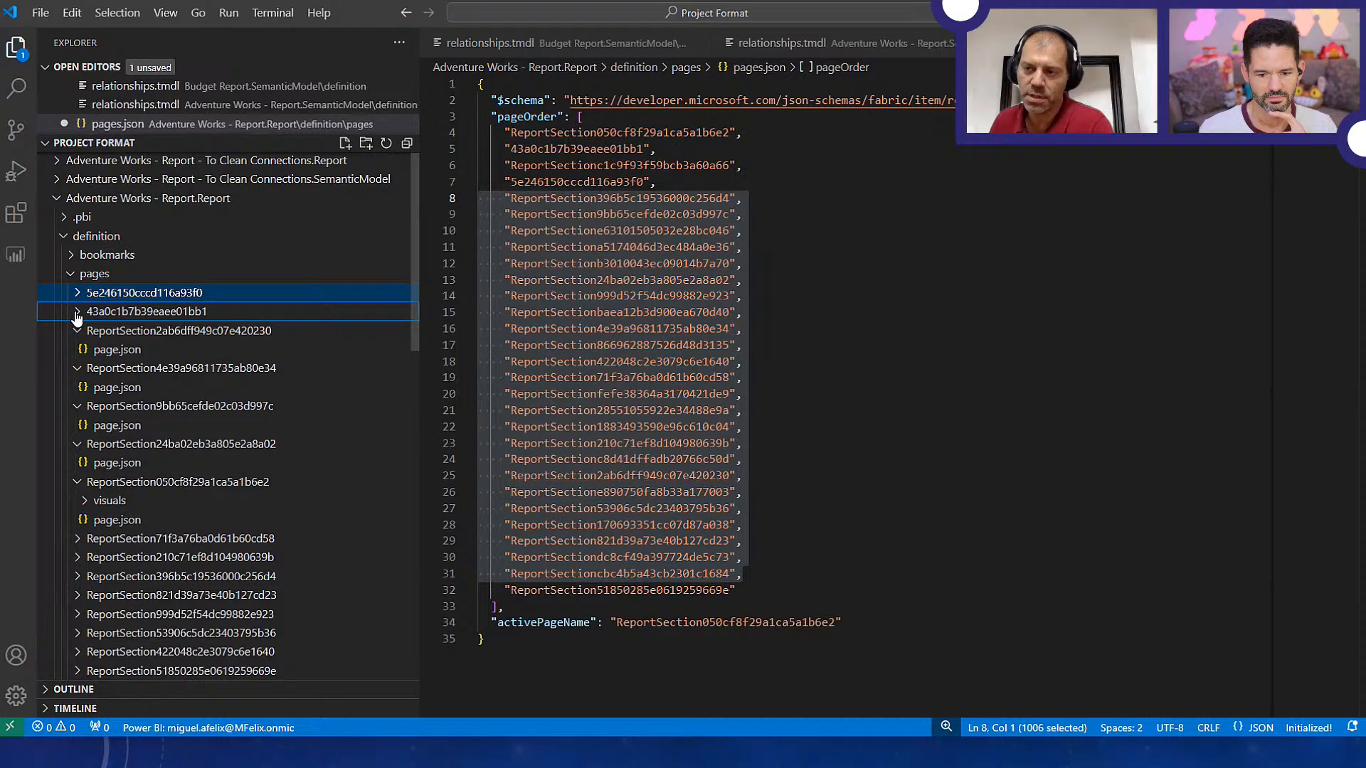
right_click(138, 297)
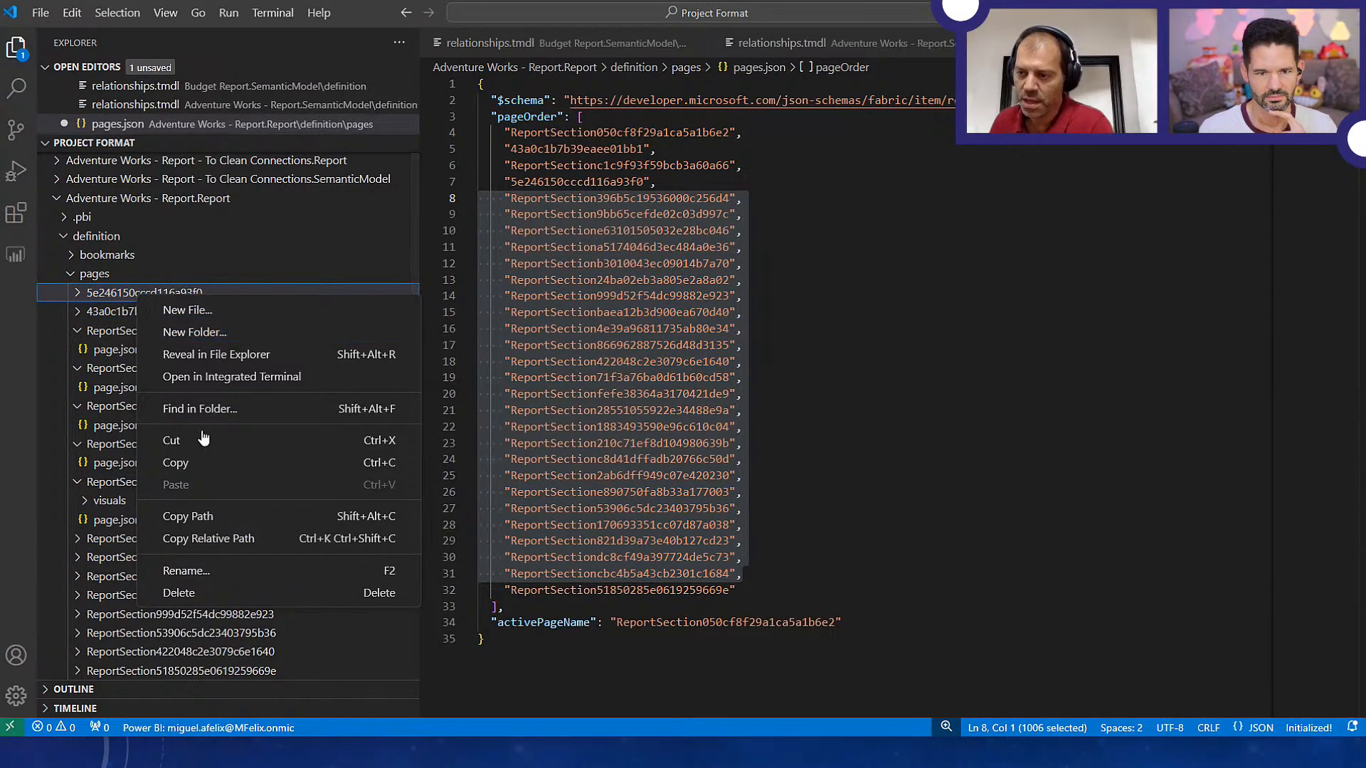
left_click(184, 593)
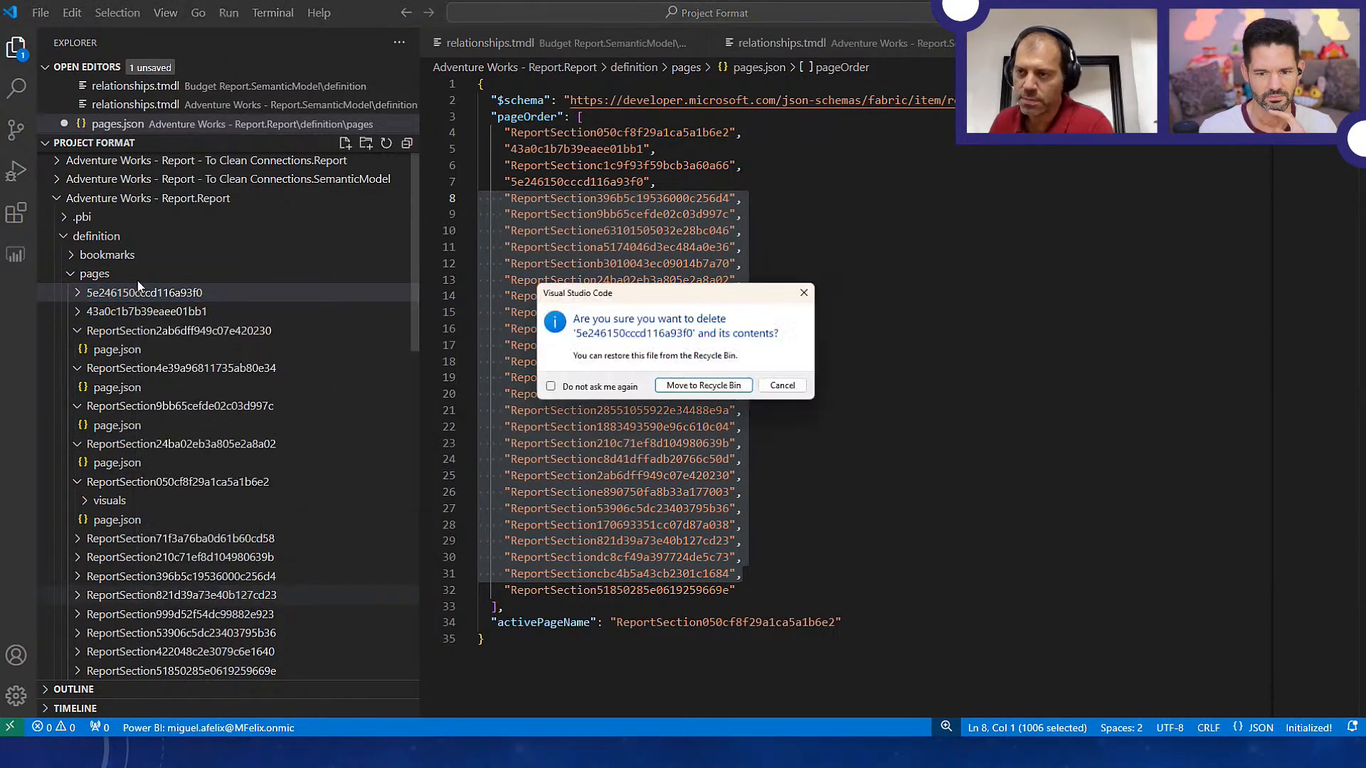
left_click(706, 387)
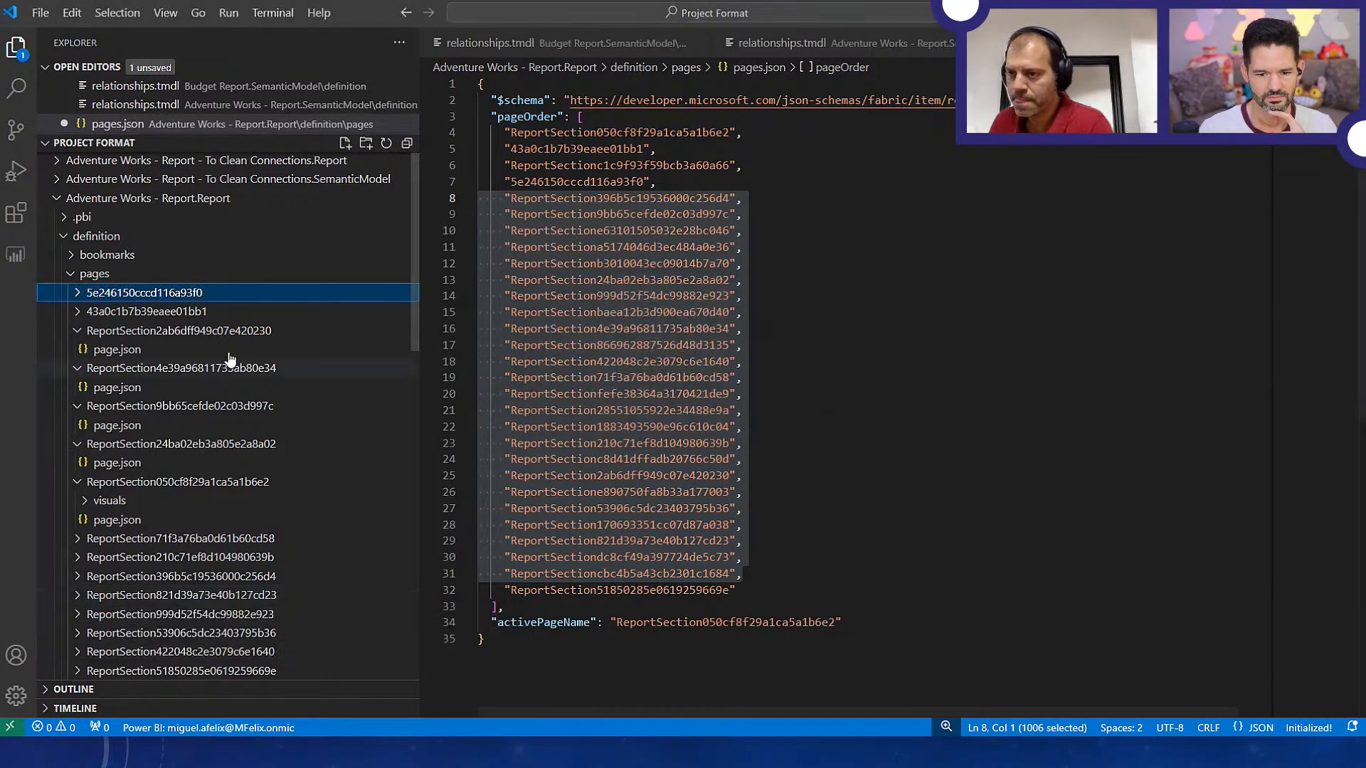
Delete the ReportSection2ab6dff949c07e420230 and ReportSection4e39a96811735ab80e34 page folders, moving them to the Recycle Bin
left_click(139, 315)
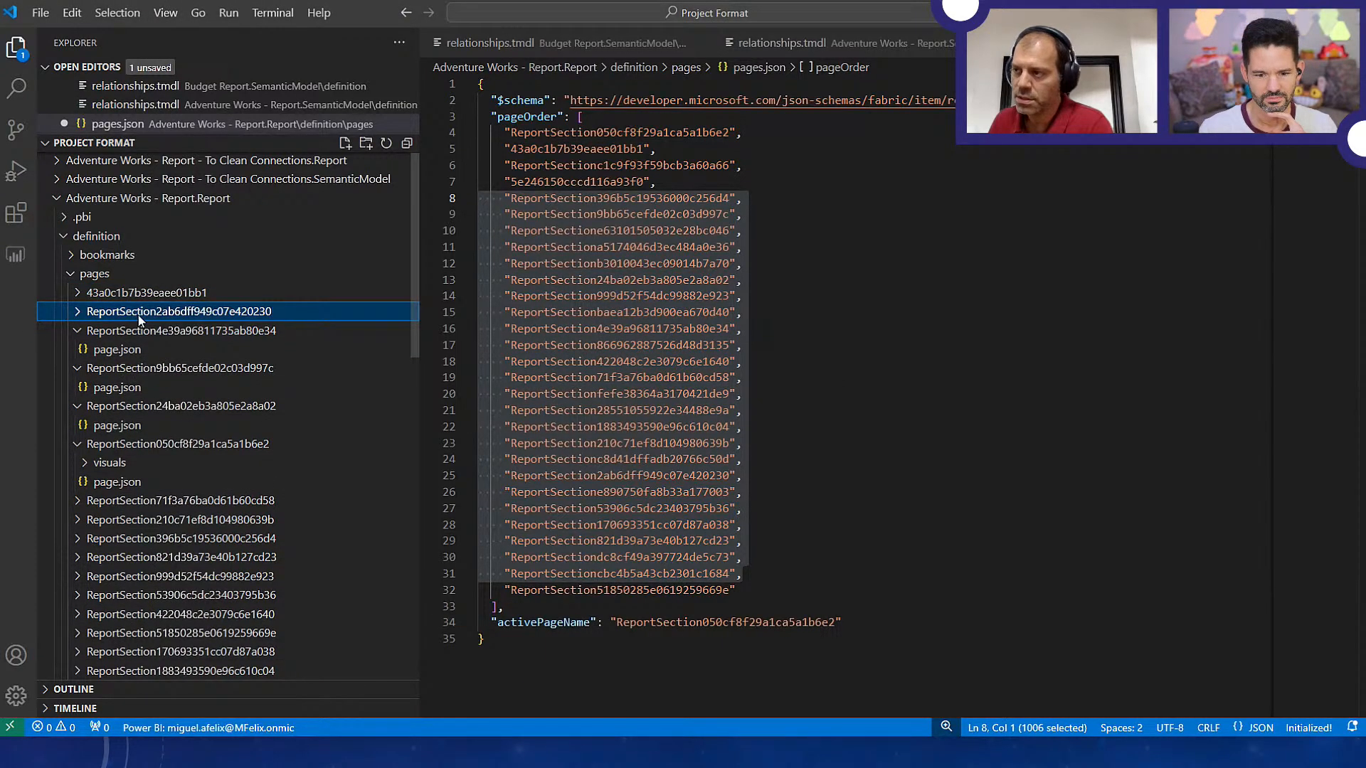
right_click(139, 320)
left_click(181, 614)
key("Return")
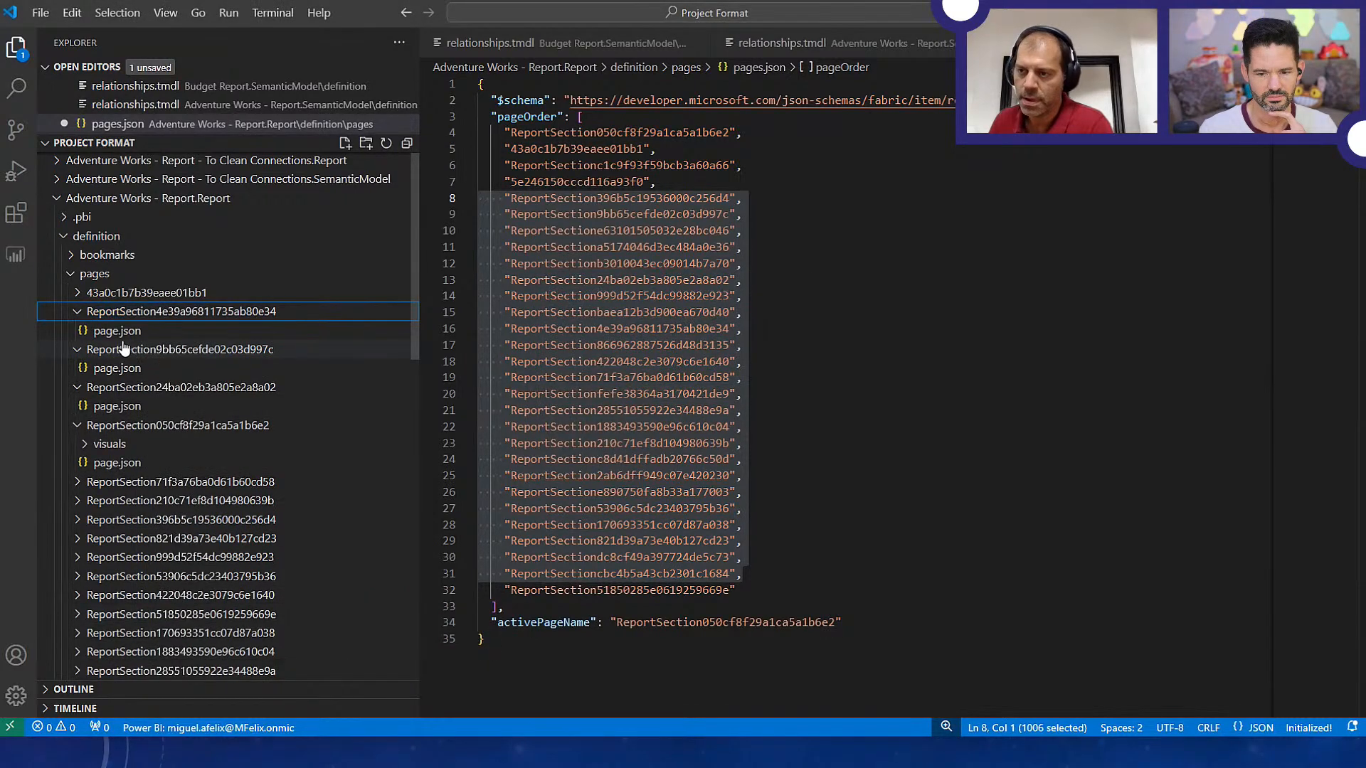
right_click(119, 316)
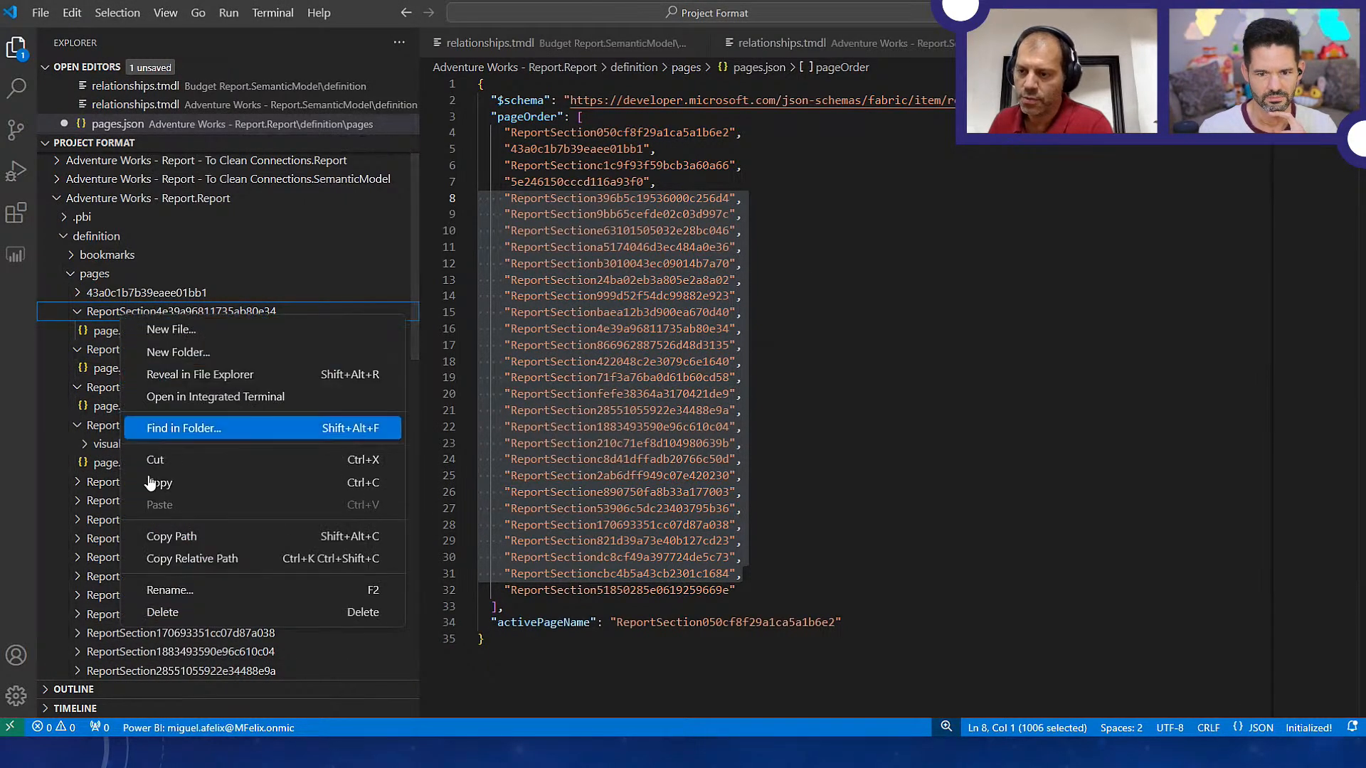
left_click(169, 611)
left_click(701, 397)
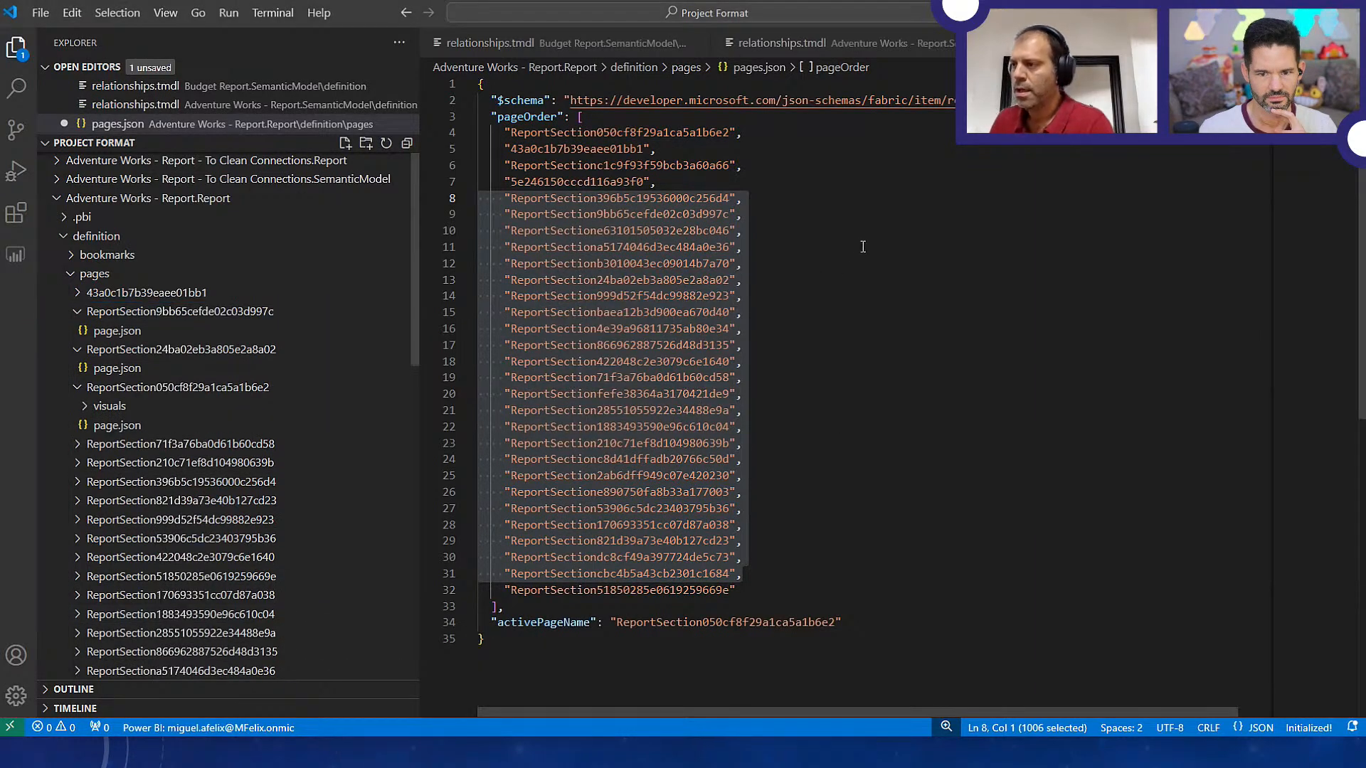
left_click(863, 247)
Switch to File Explorer and open the Recycle Bin in a new window to check the names of the deleted page folders
key("alt+Tab")
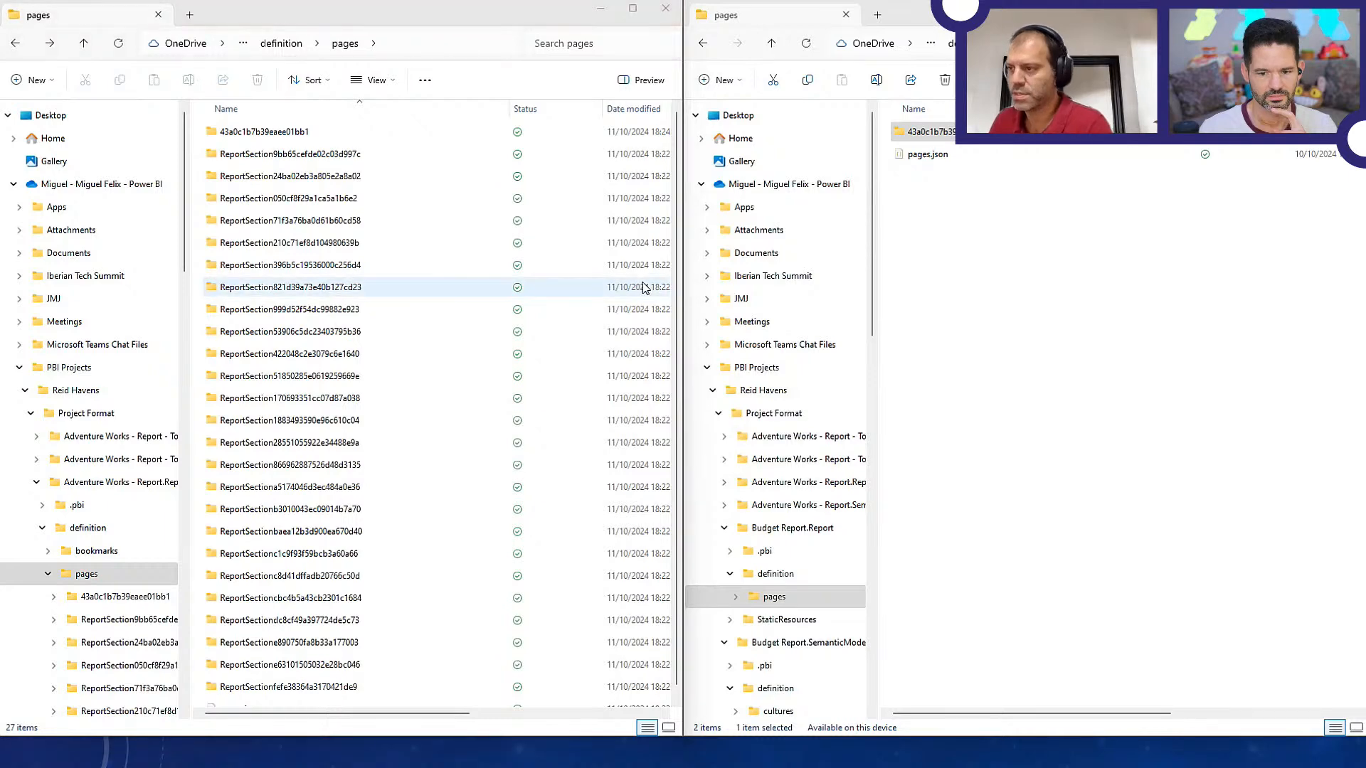
key("super+e")
scroll(242, 441, "down", 5)
scroll(264, 512, "down", 3)
scroll(259, 349, "up", 3)
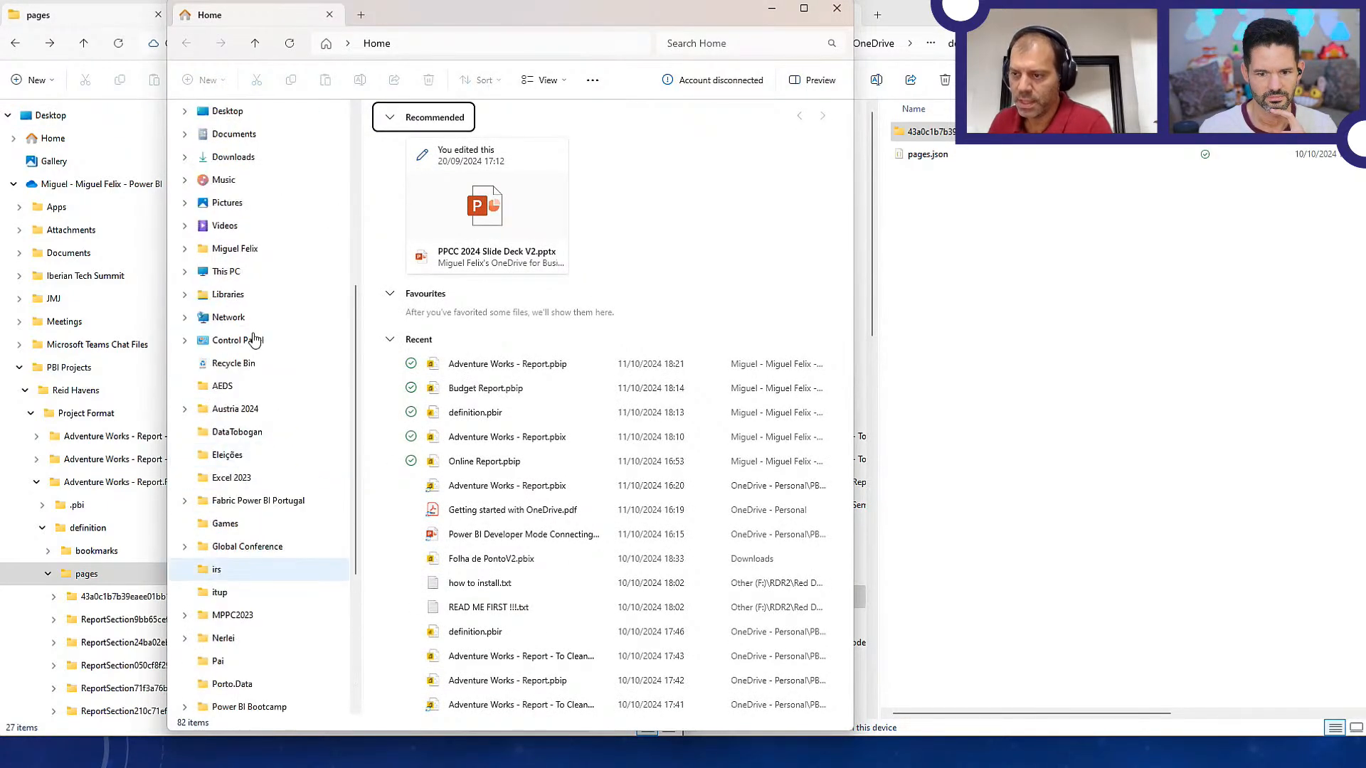
left_click(235, 365)
left_click_drag(471, 23, 607, 0)
key("alt+Tab")
key("alt+Tab")
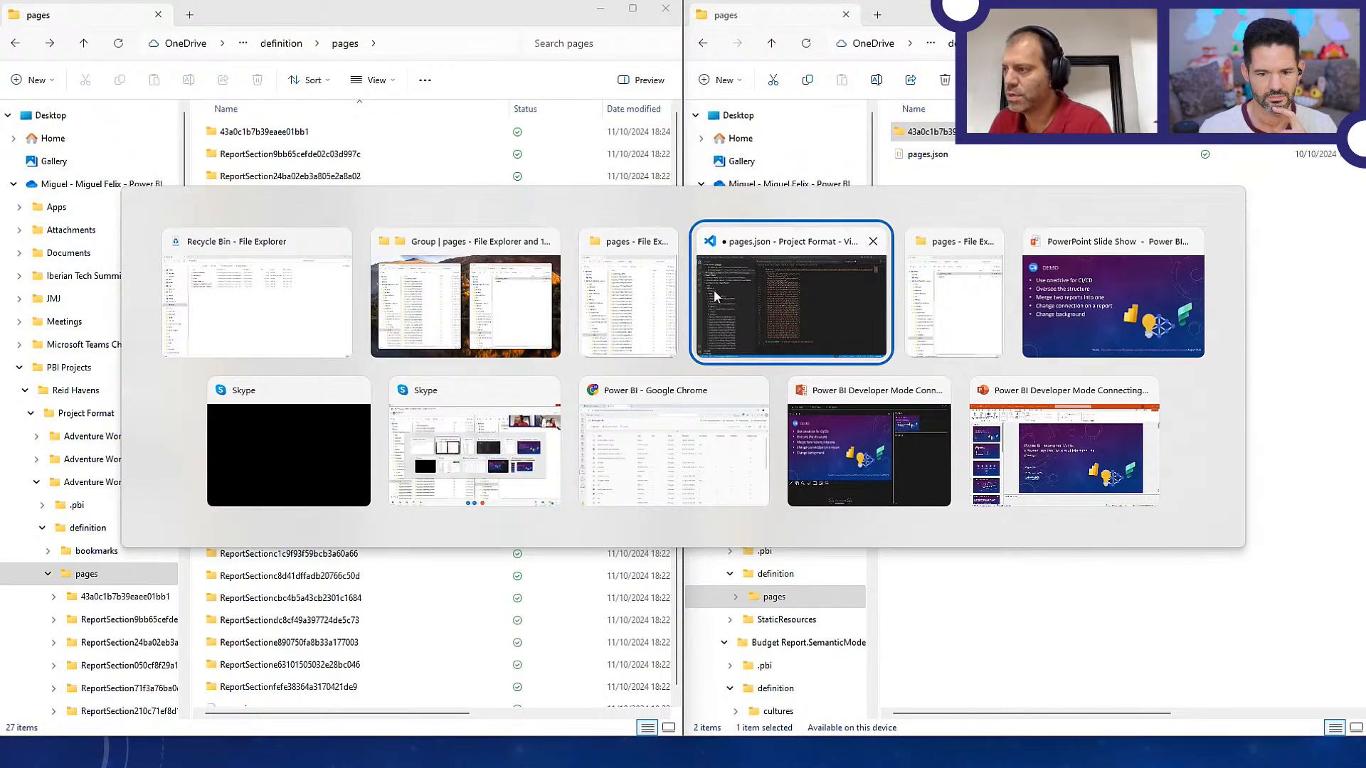
Return to Visual Studio Code and remove the 5e246150cccd116a93f0 entry and its empty line from the pageOrder list in pages.json
left_click(714, 289)
key("Home")
key("Down")
key("Down")
key("Up")
key("Up")
key("Up")
key("Up")
key("Up")
key("shift+End")
key("ctrl+x")
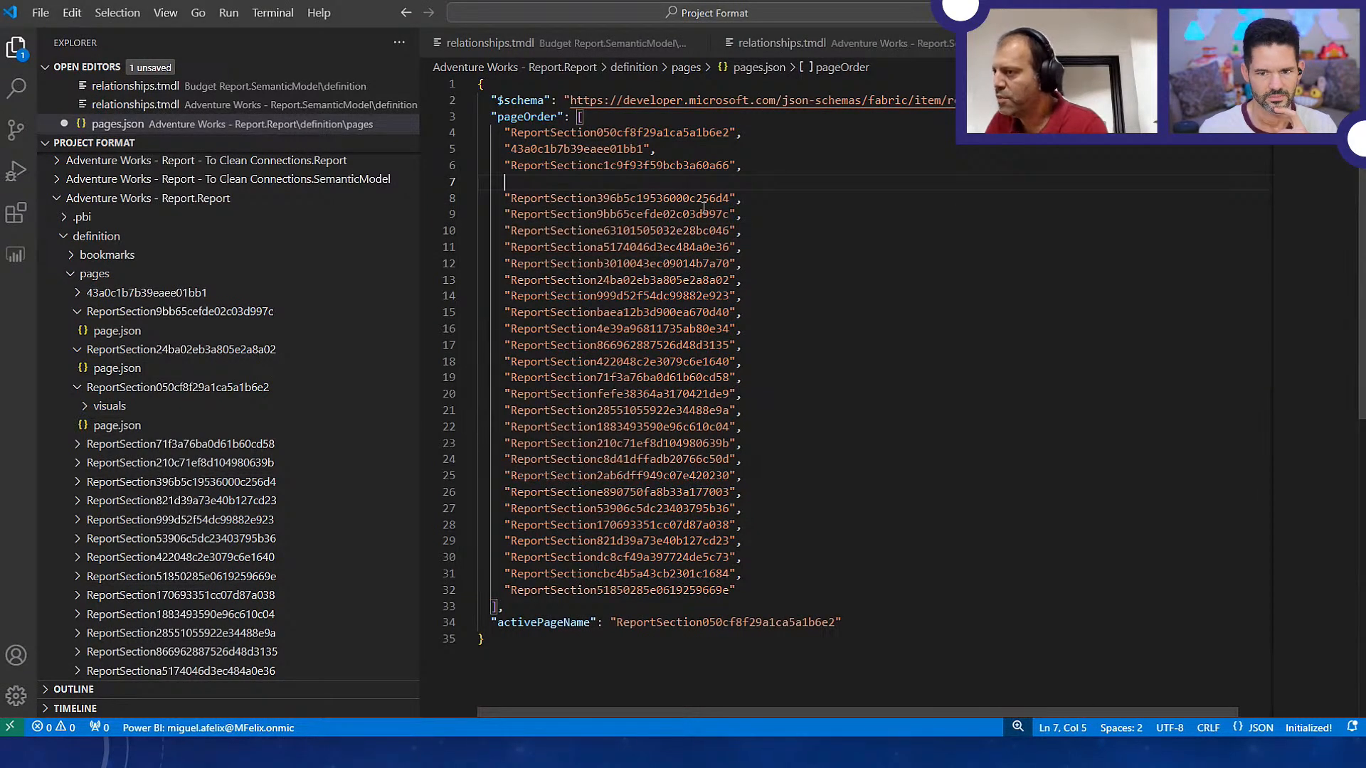
key("Delete")
key("Delete")
key("Delete")
key("Delete")
key("Delete")
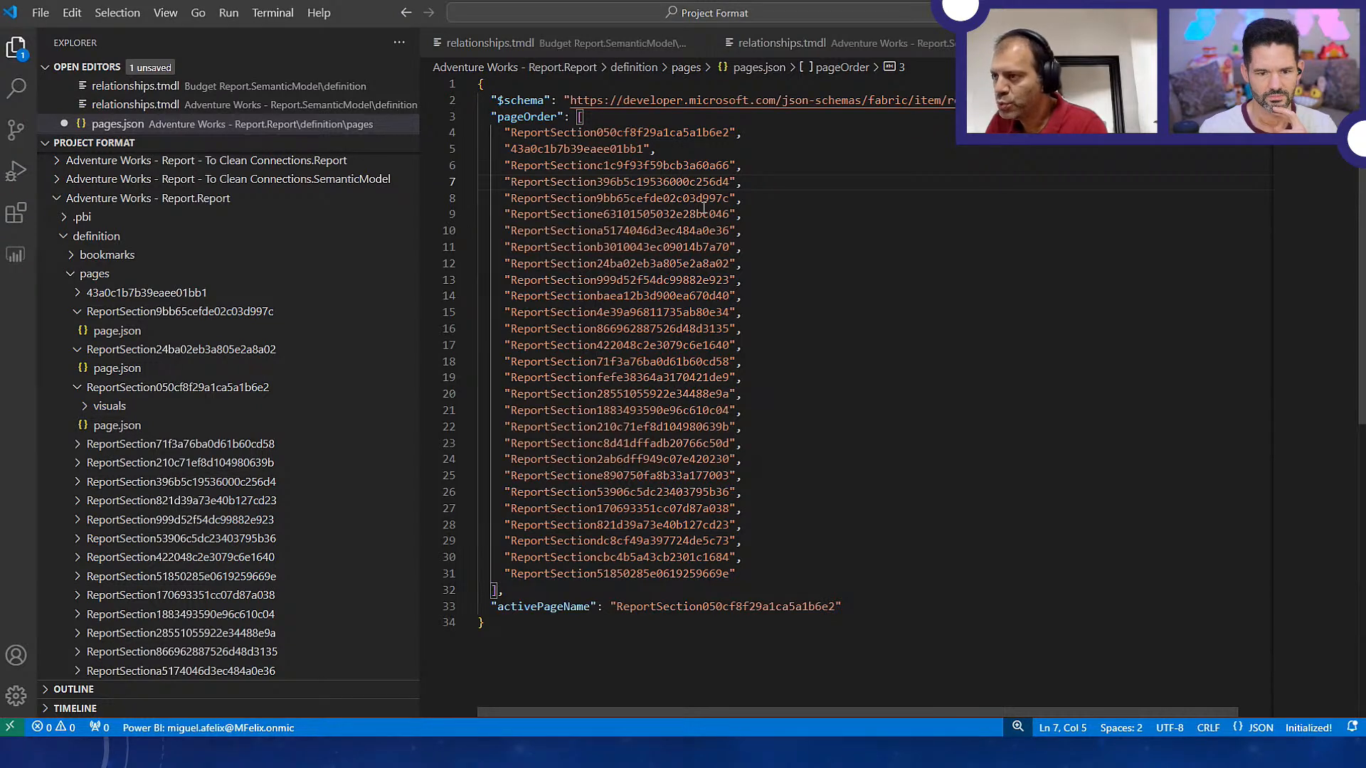
Remove the ReportSection2ab6dff949c07e420230 entry and its empty line from the pageOrder list
key("Down")
key("Down")
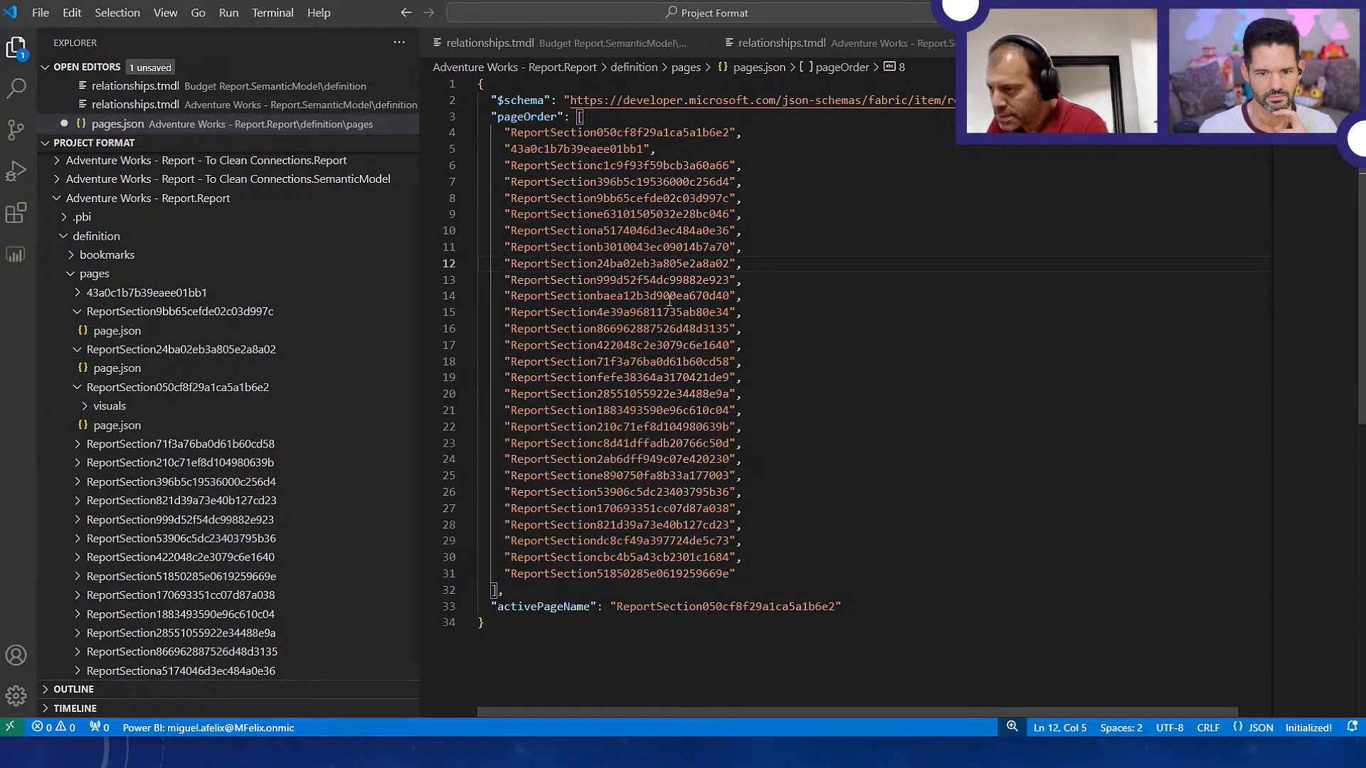
double_click(599, 461)
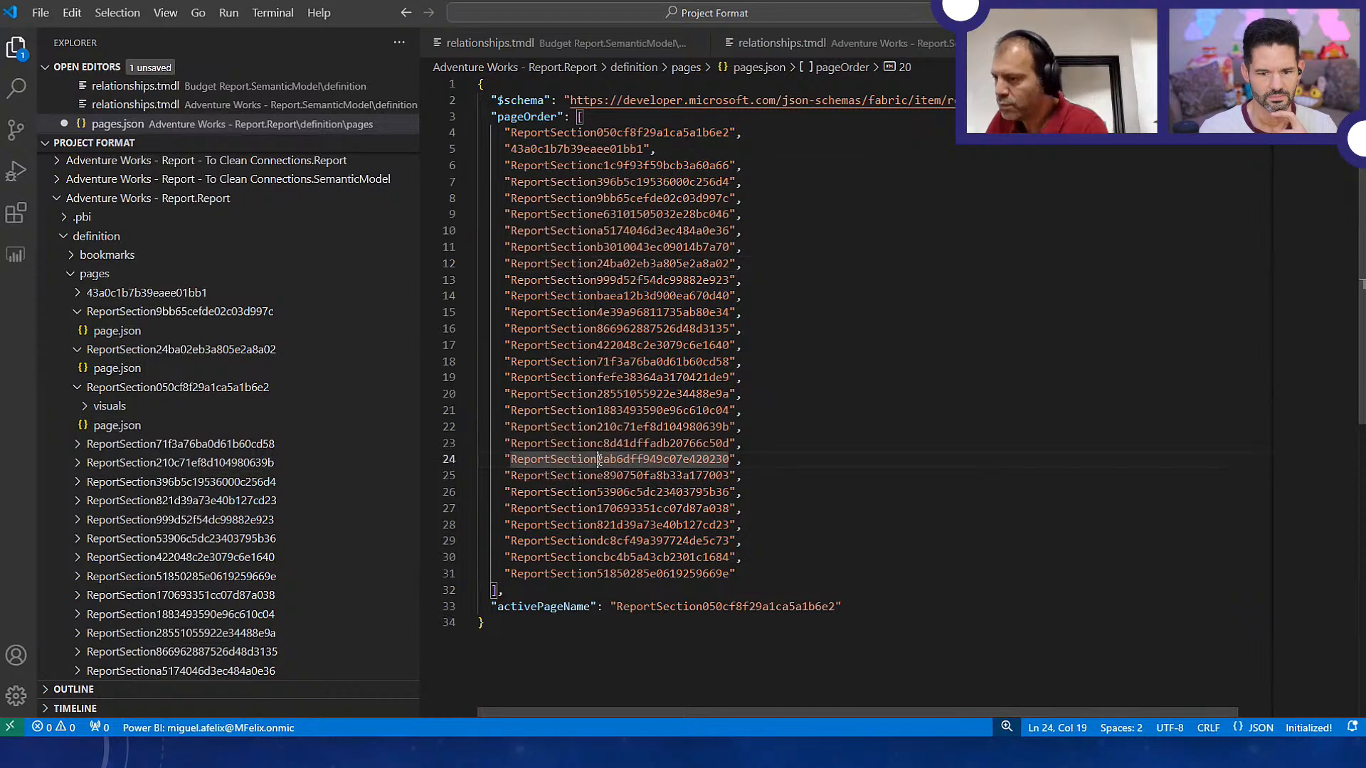
key("Home")
key("shift+End")
key("BackSpace")
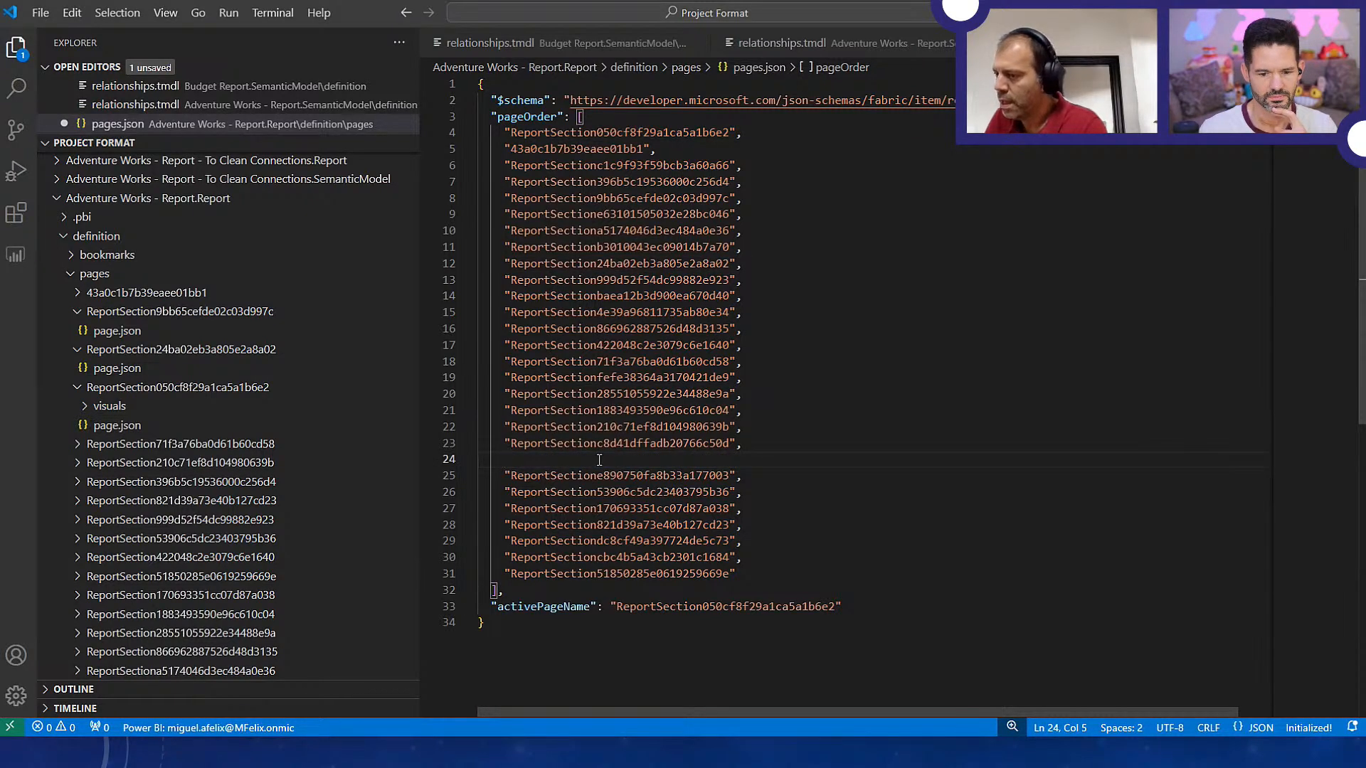
key("ctrl+shift+k")
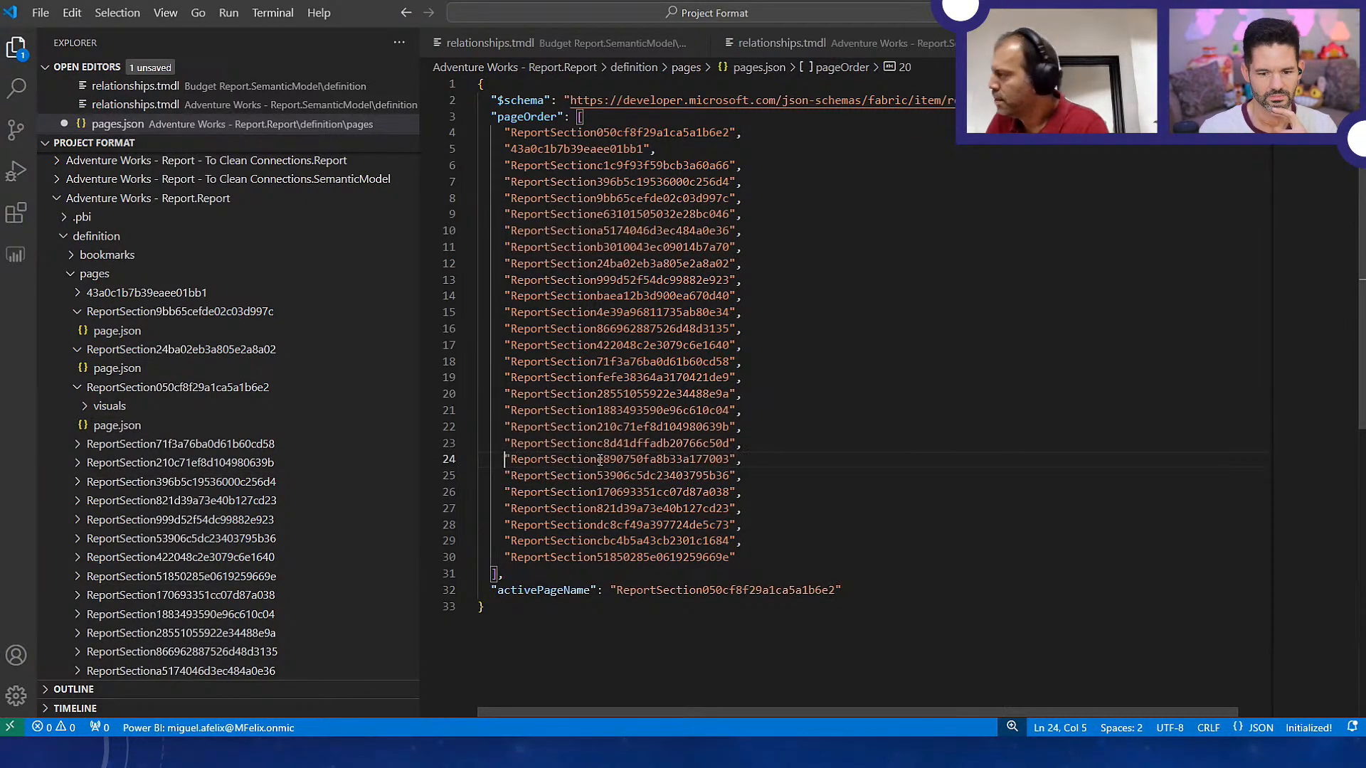
Remove the ReportSection4e39a96811735ab80e34 entry and its empty line from the pageOrder list
left_click(617, 508)
key("Up")
key("Up")
key("Up")
key("Up")
key("Up")
key("Up")
key("Up")
key("Up")
key("Left")
key("Down")
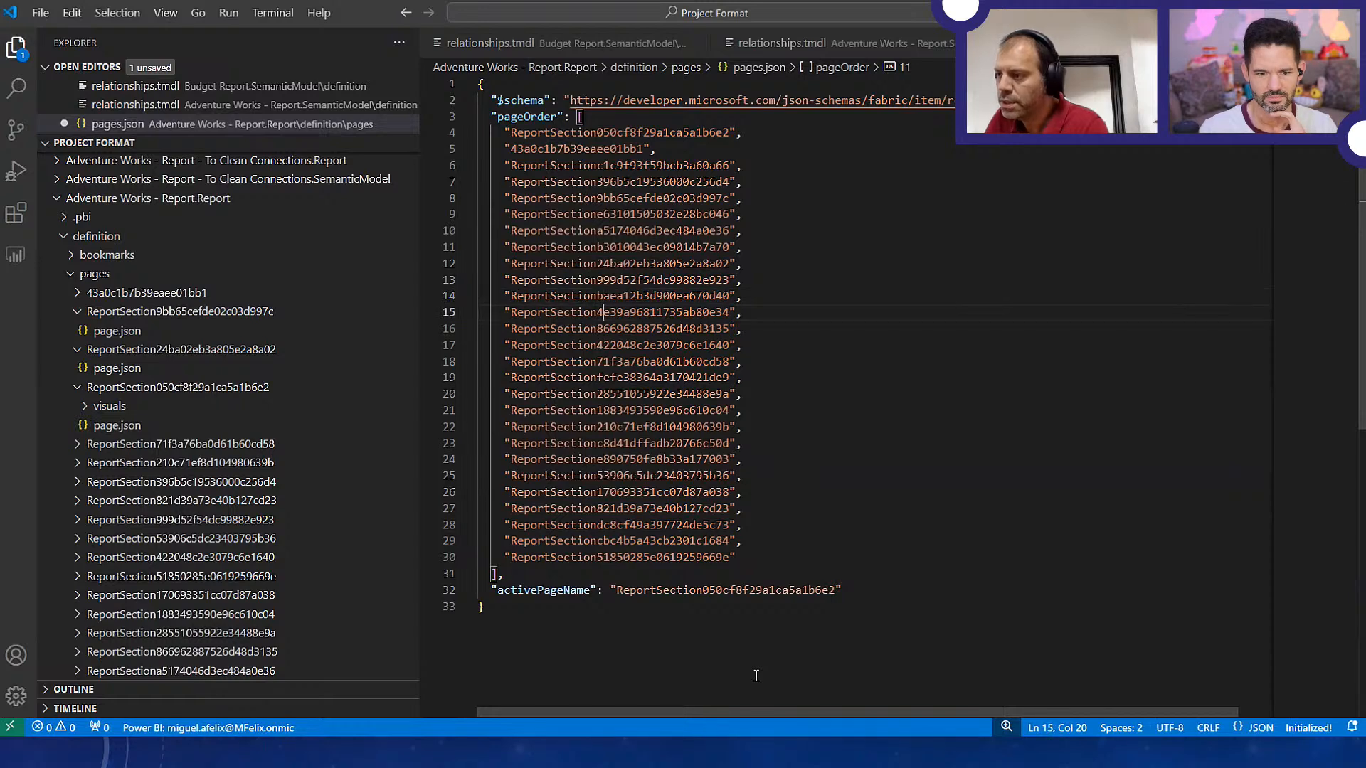
key("shift+End")
key("Delete")
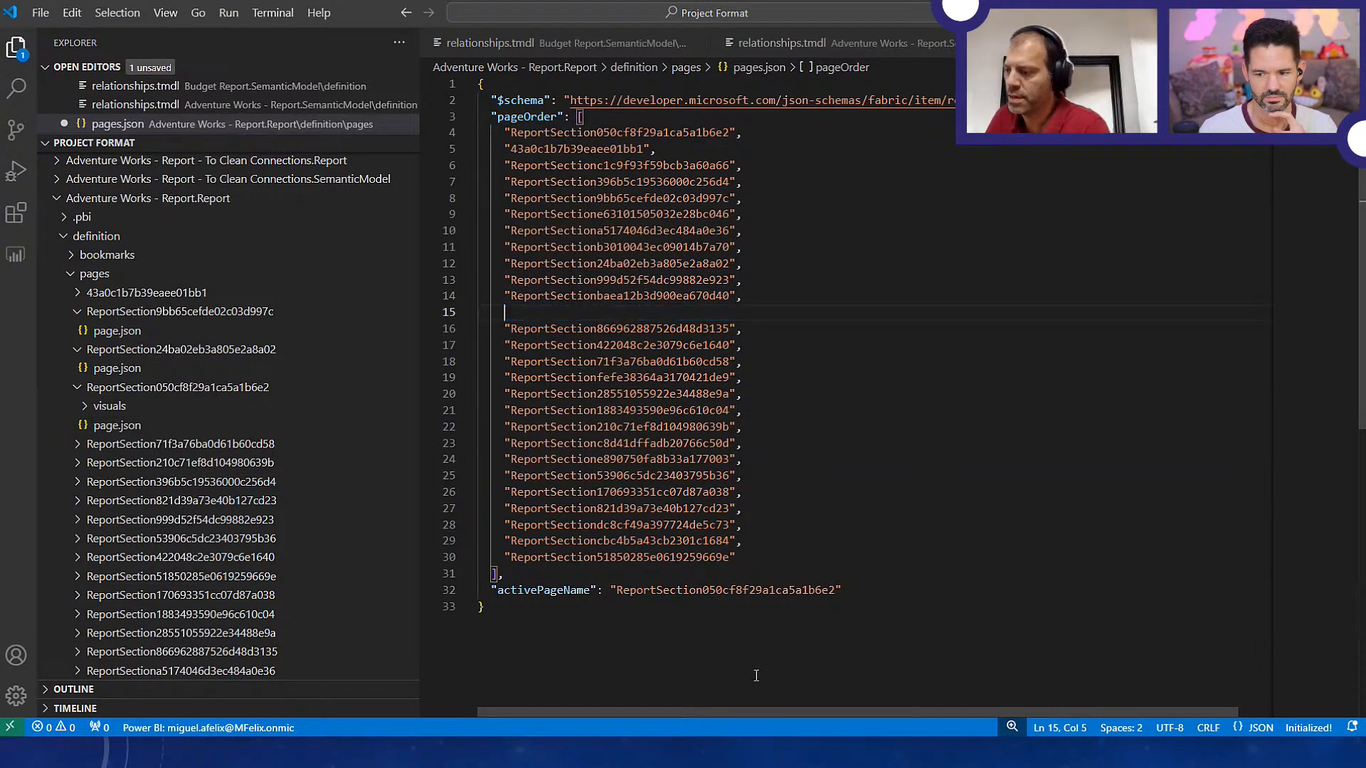
key("Delete")
key("Delete")
key("Delete")
key("Delete")
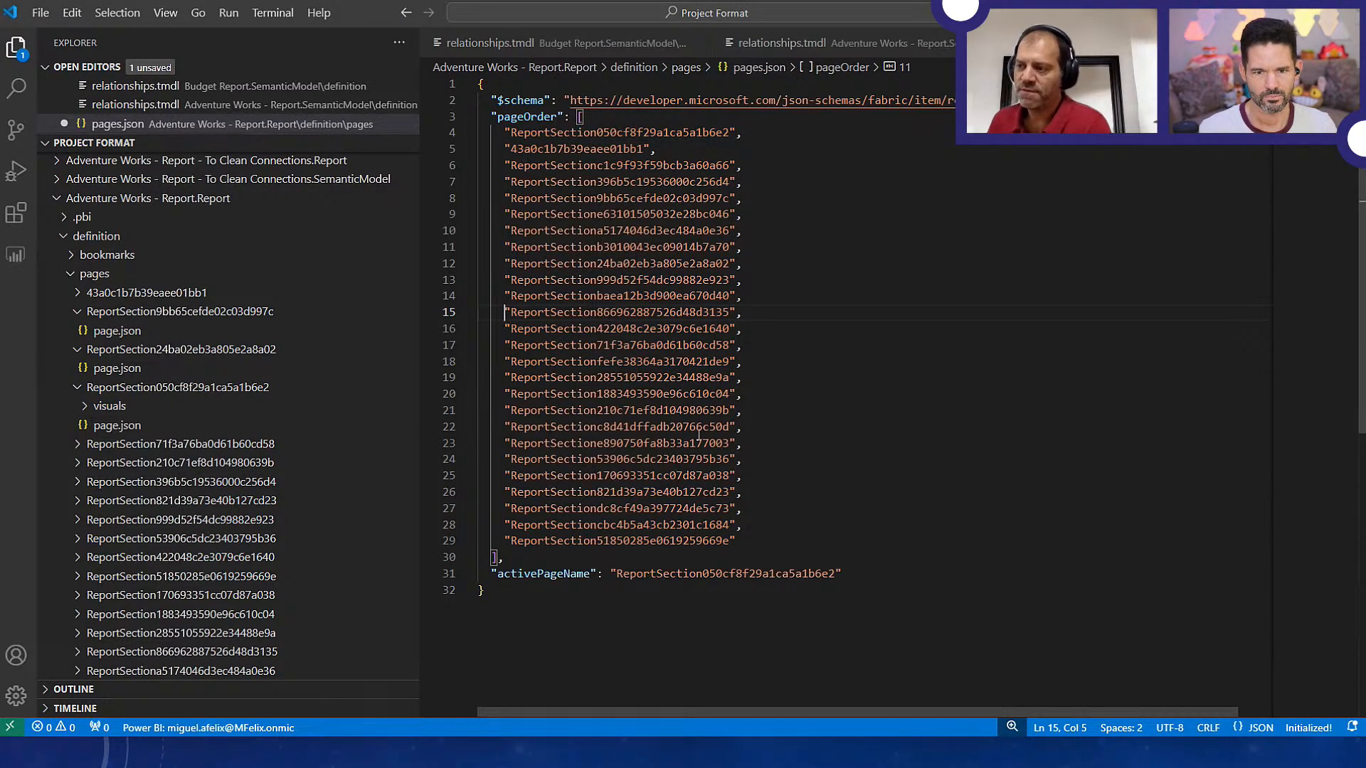
Switch to File Explorer and open definition.pbir from the Adventure Works - Report.Report folder in Power BI Desktop
left_click_drag(494, 148, 688, 152)
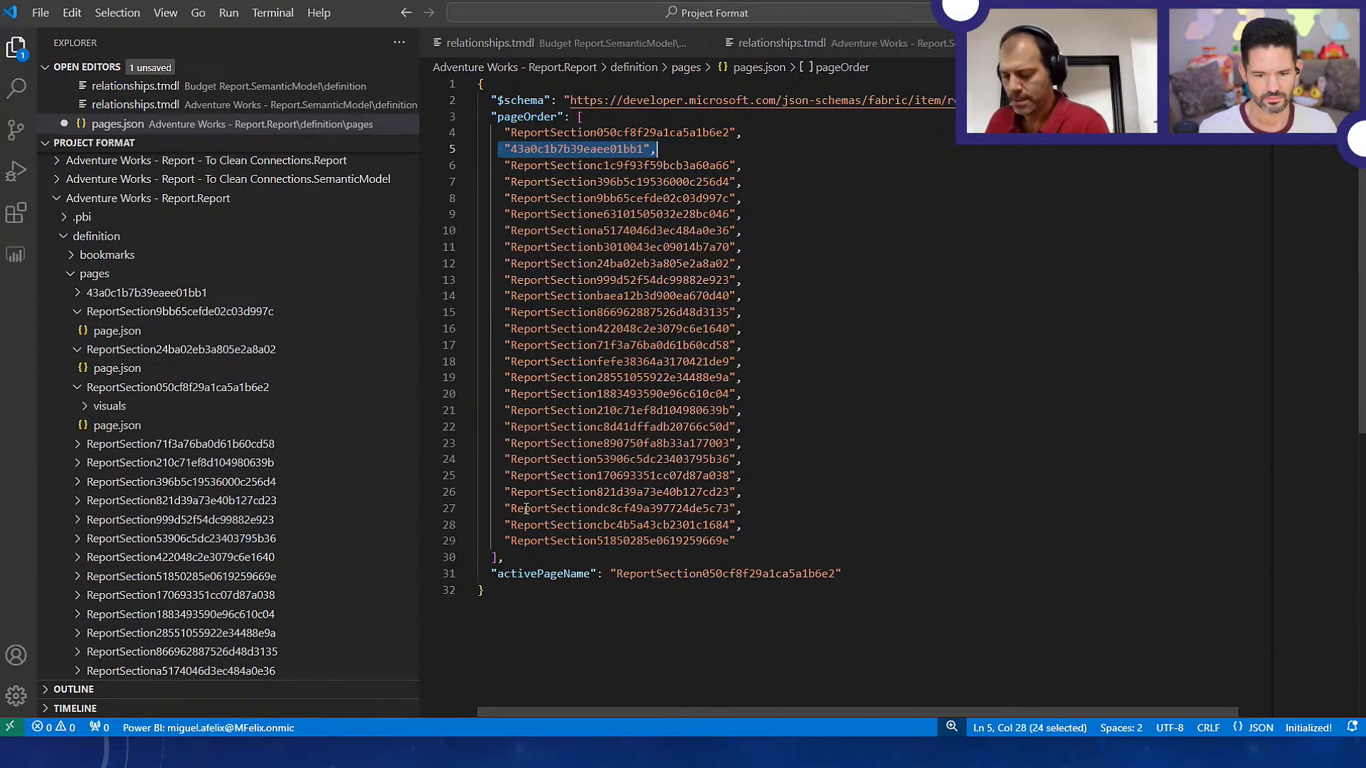
key("alt+Tab")
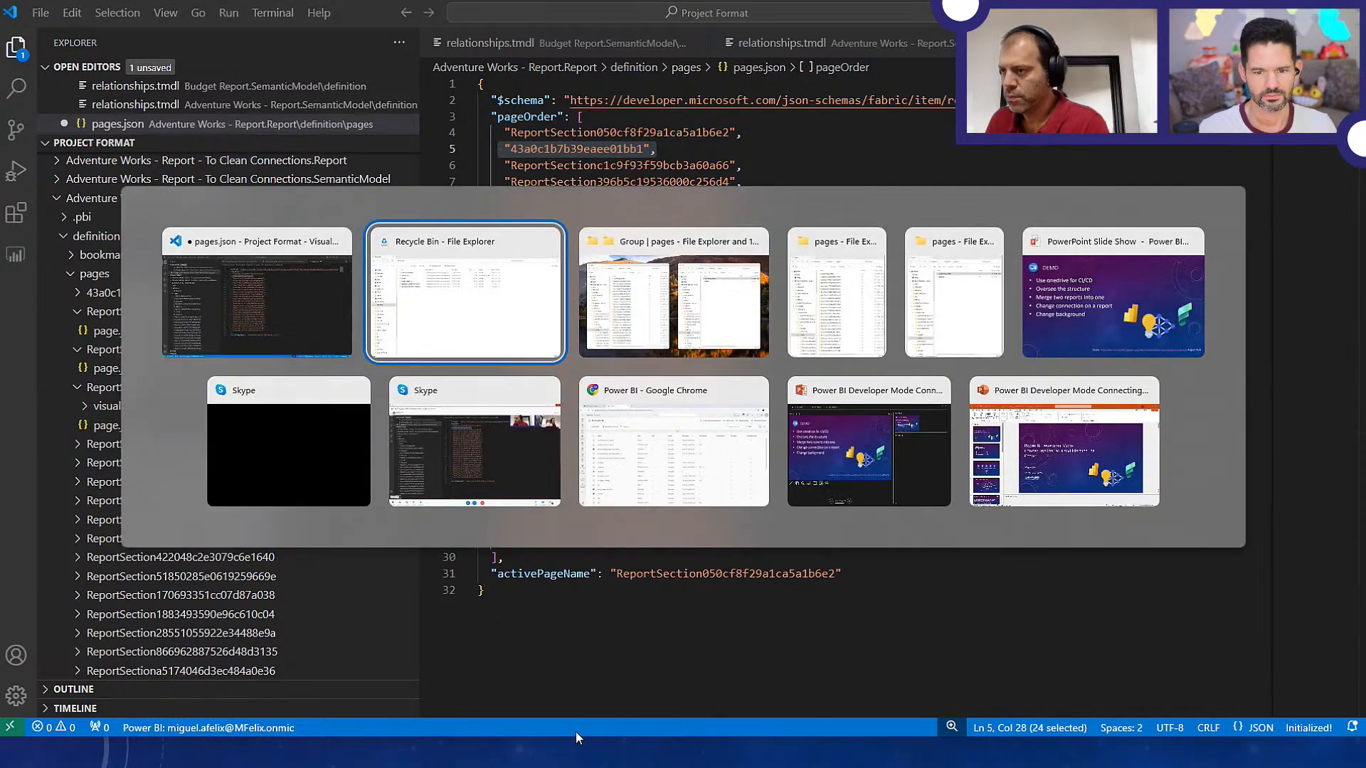
left_click(584, 276)
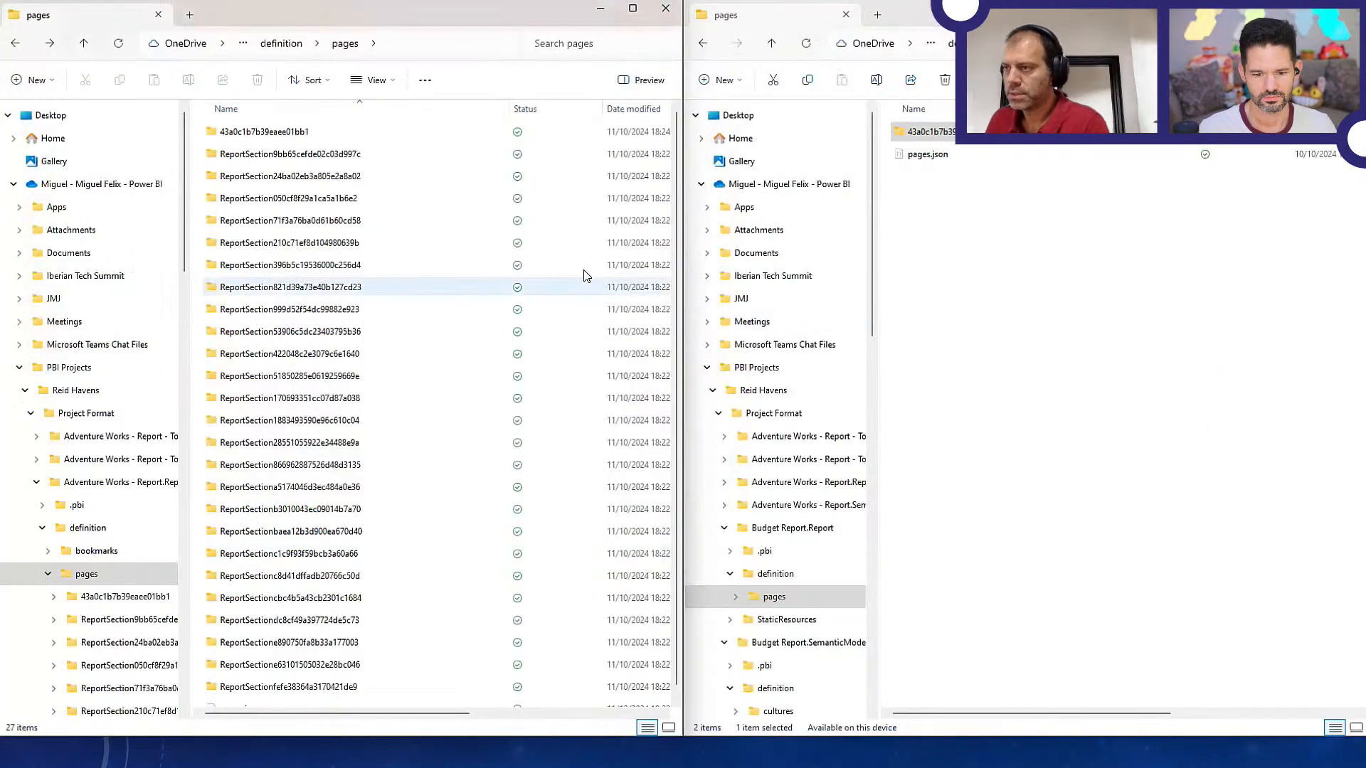
left_click(295, 44)
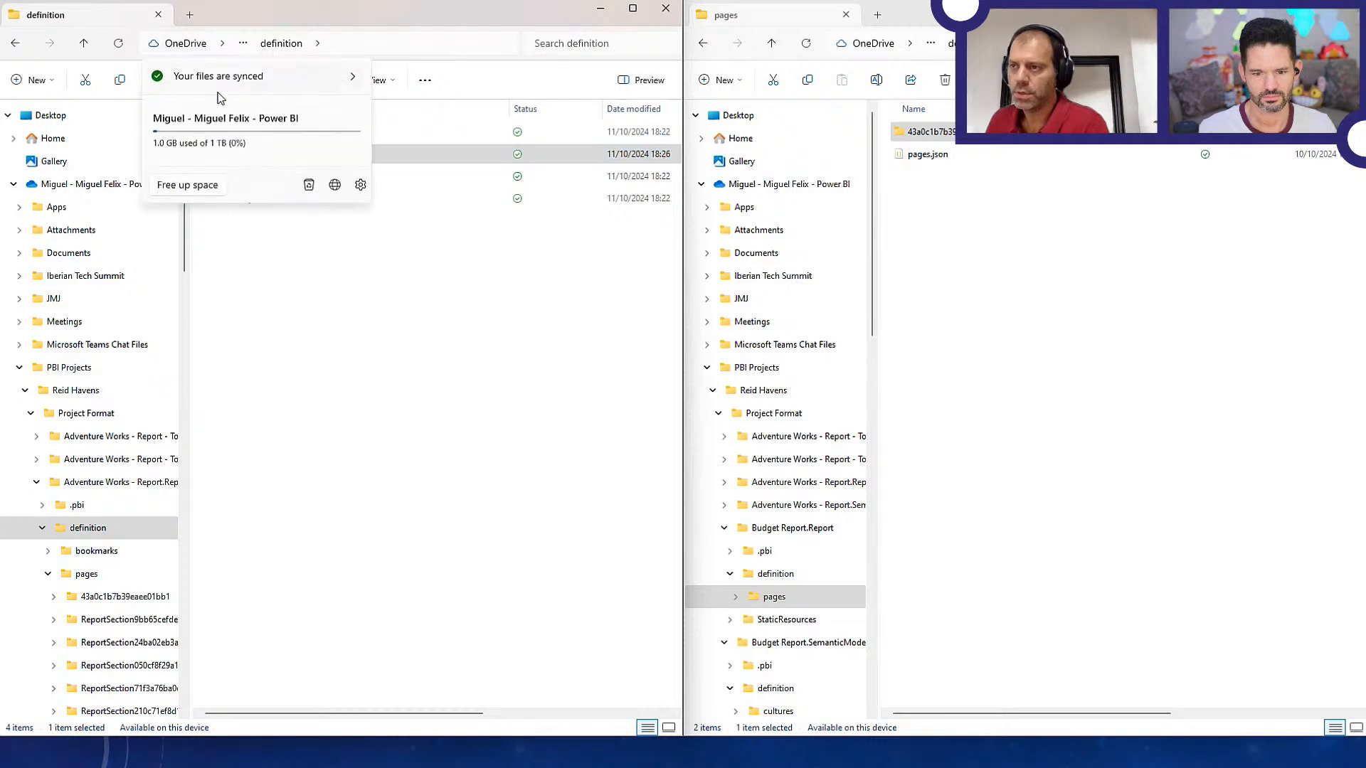
left_click(479, 263)
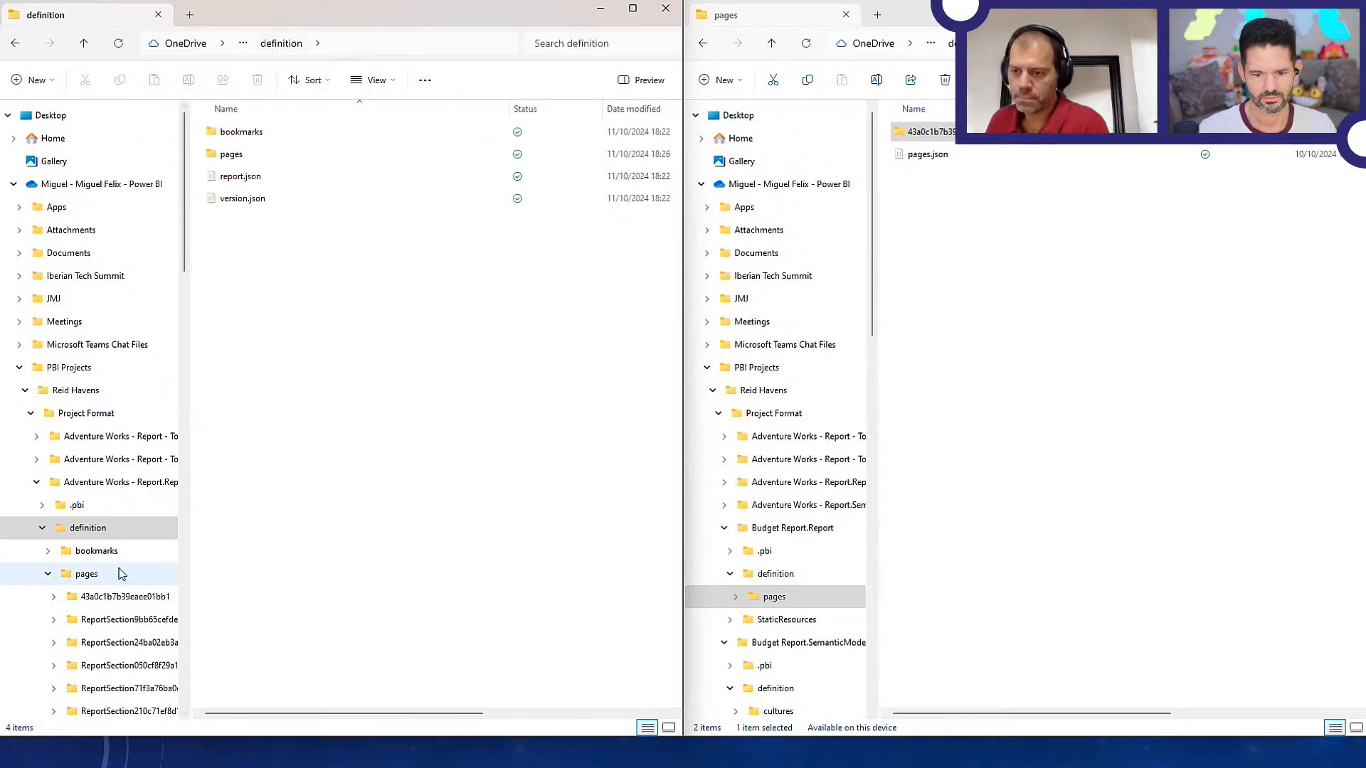
left_click(71, 483)
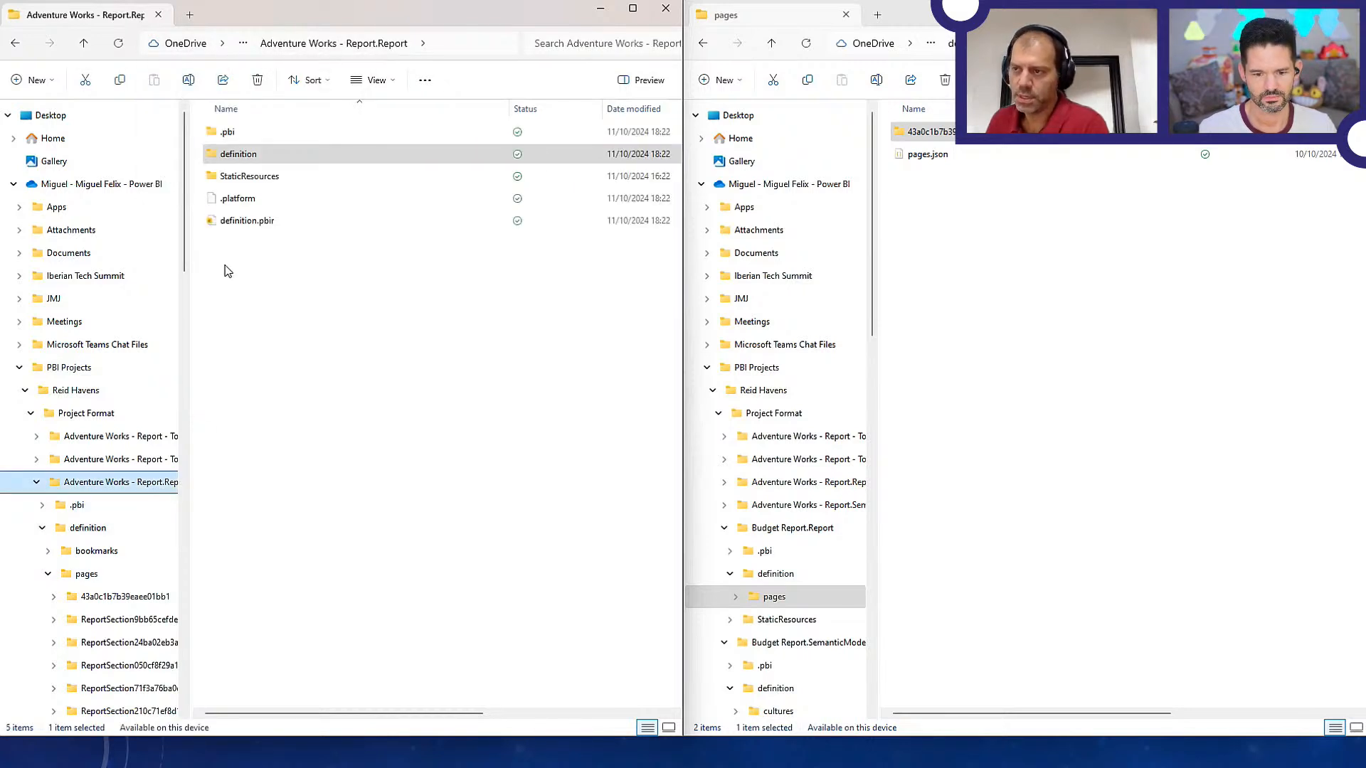
double_click(254, 222)
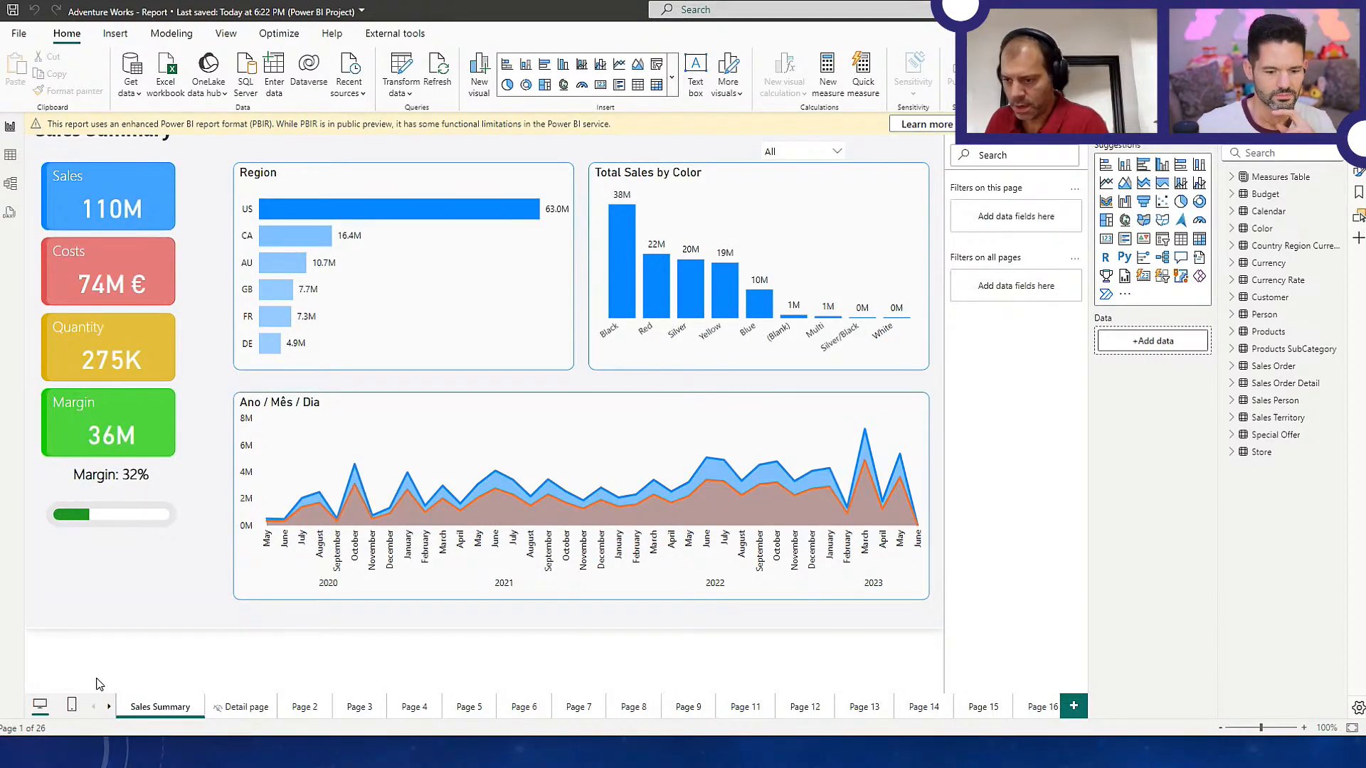
Go to the end of the report's page list and open the Budget page
left_click(108, 707)
left_click(108, 707)
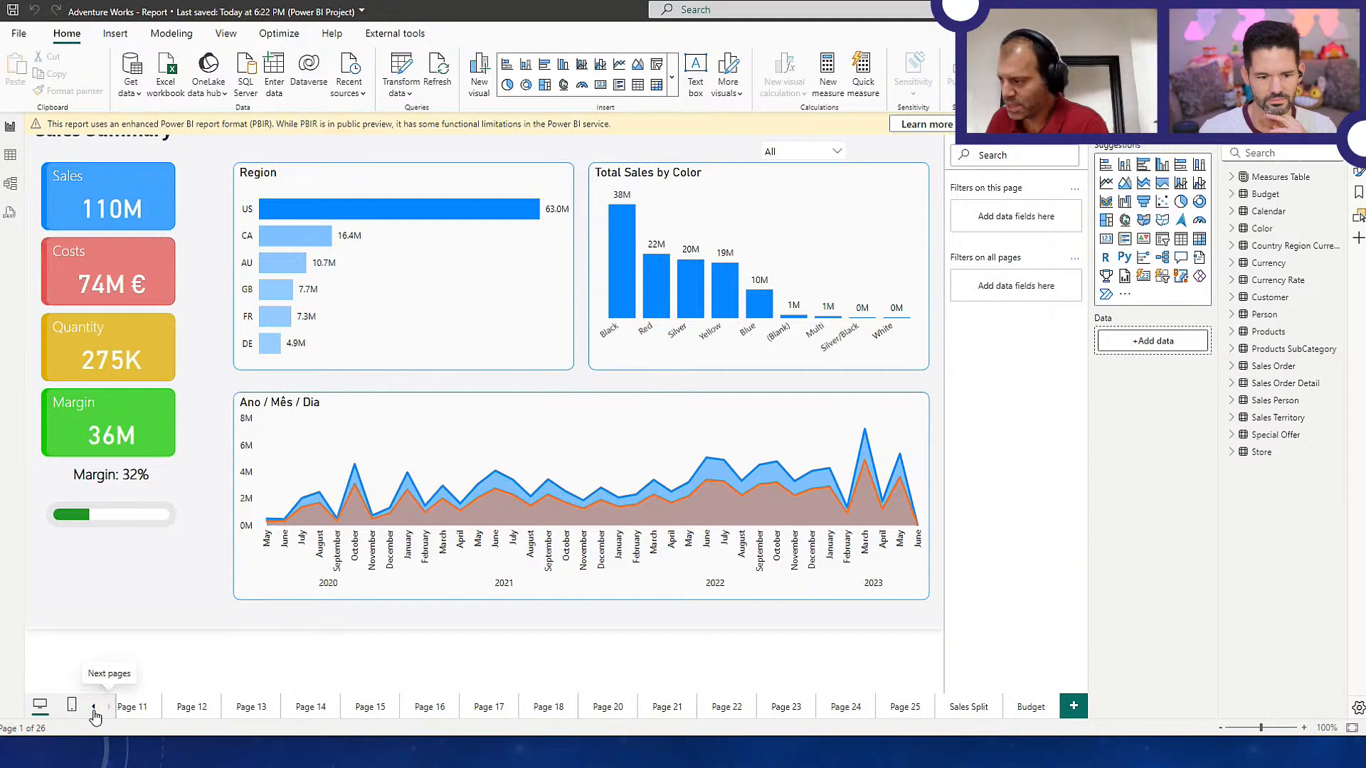
left_click(1037, 710)
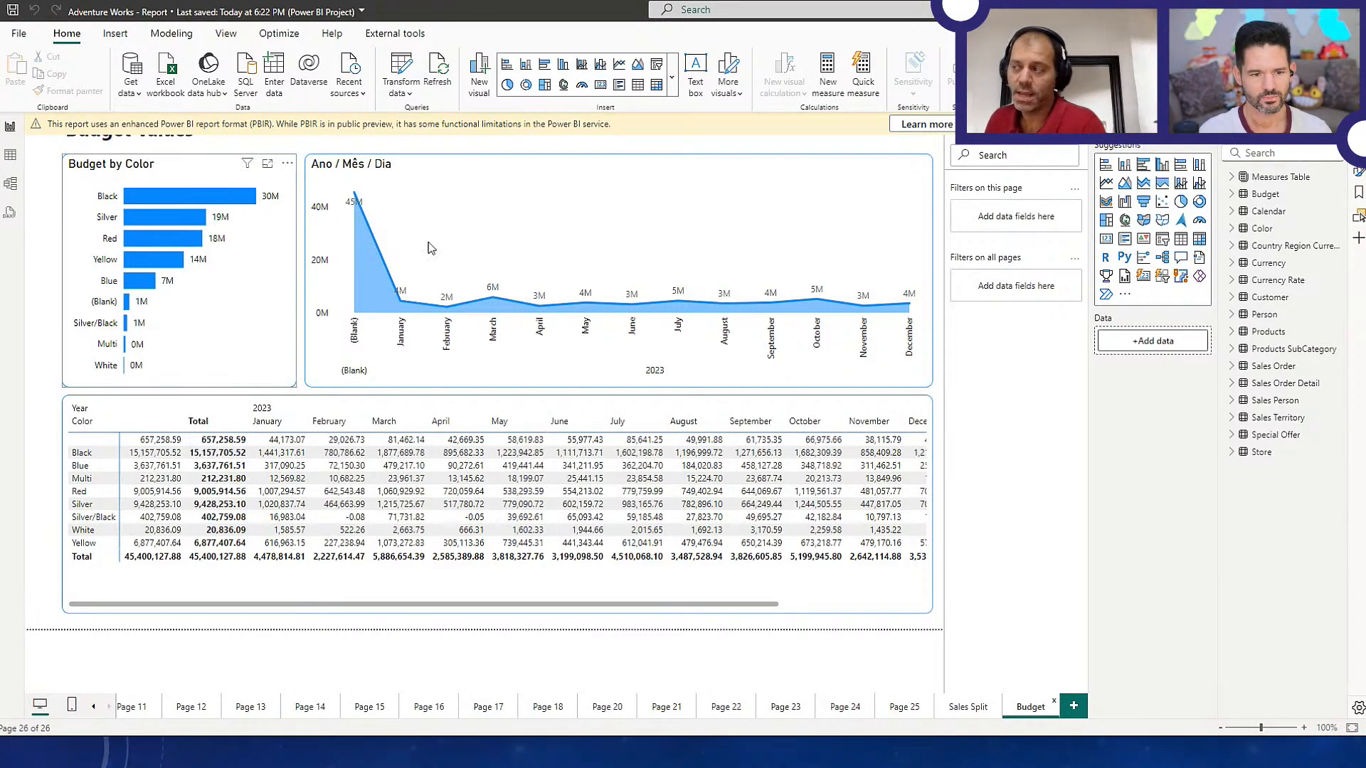
Add the Total Sales measure from Measures Table to the Y-axis of the Ano / Mês / Dia area chart and view its last months
left_click(1231, 177)
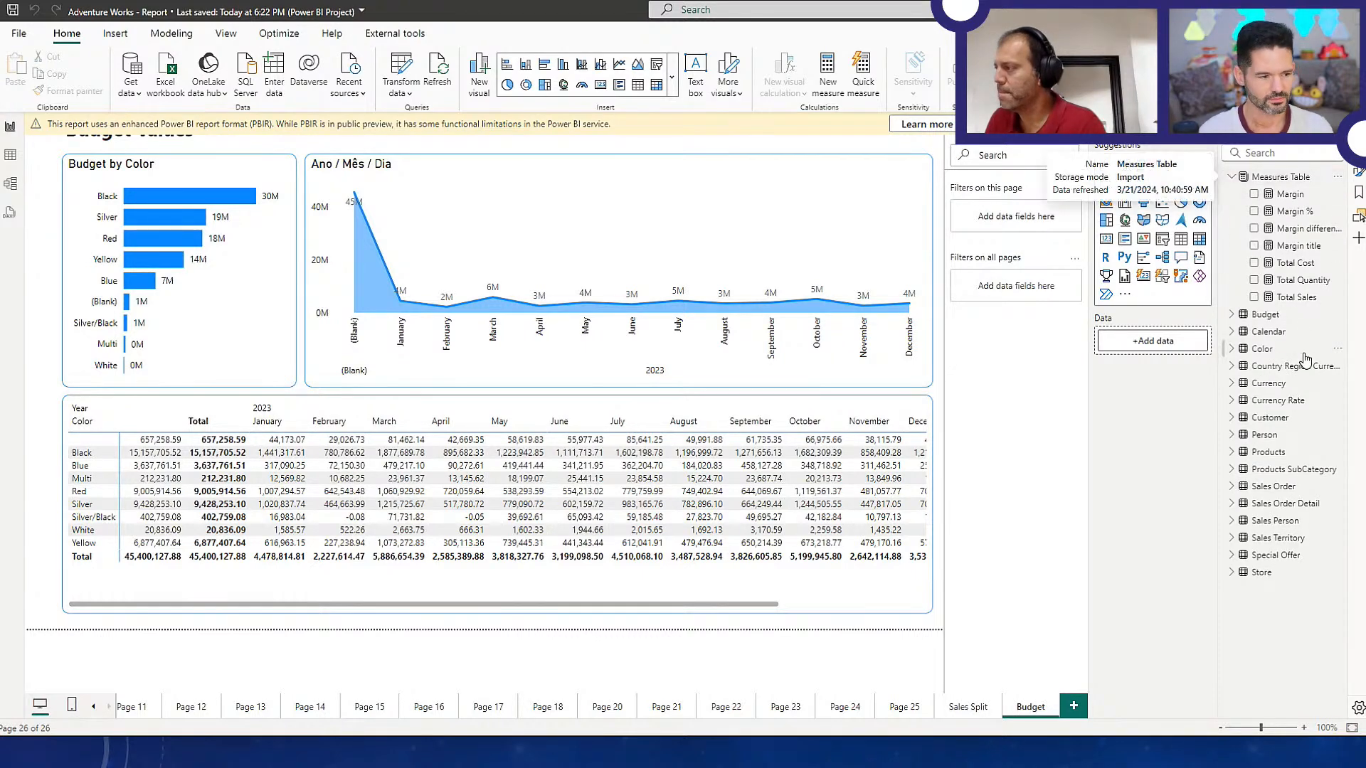
left_click_drag(1305, 302, 1273, 299)
left_click(875, 585)
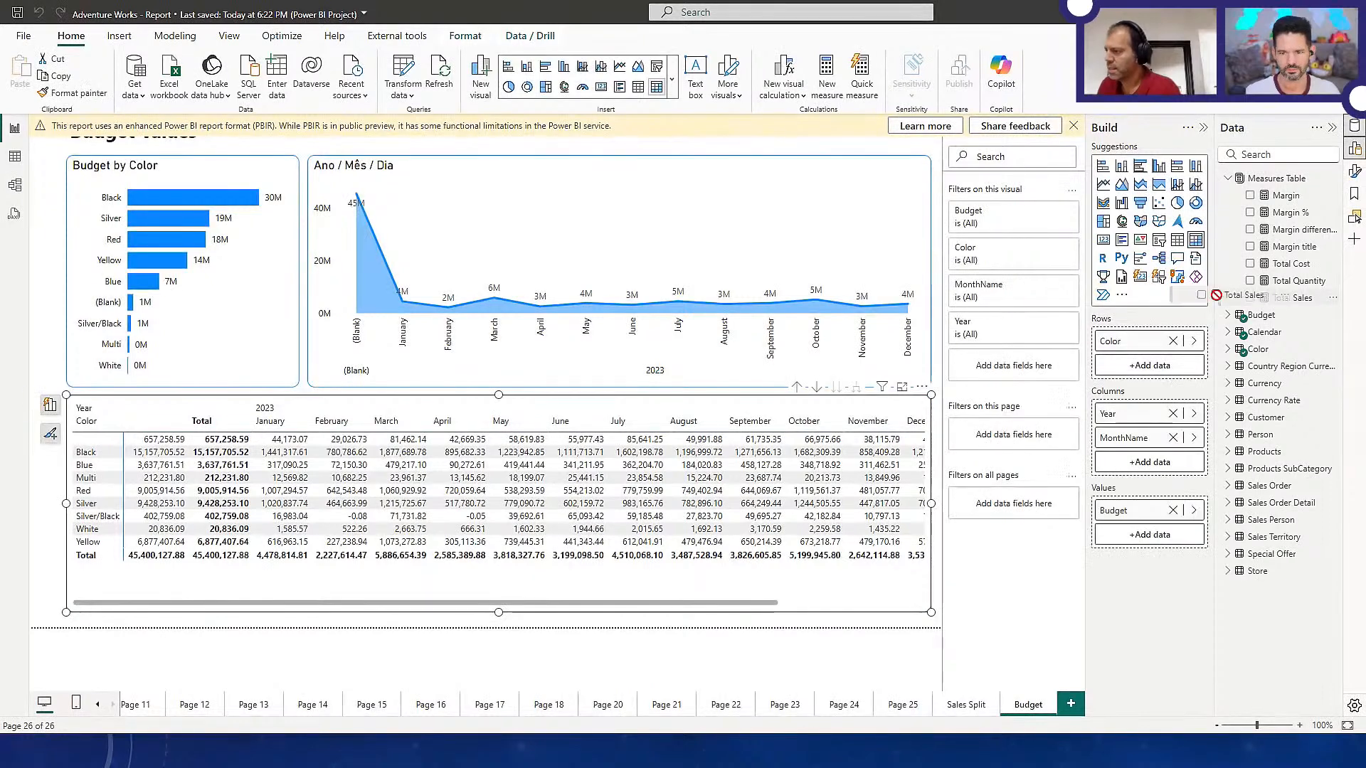
left_click_drag(590, 258, 590, 256)
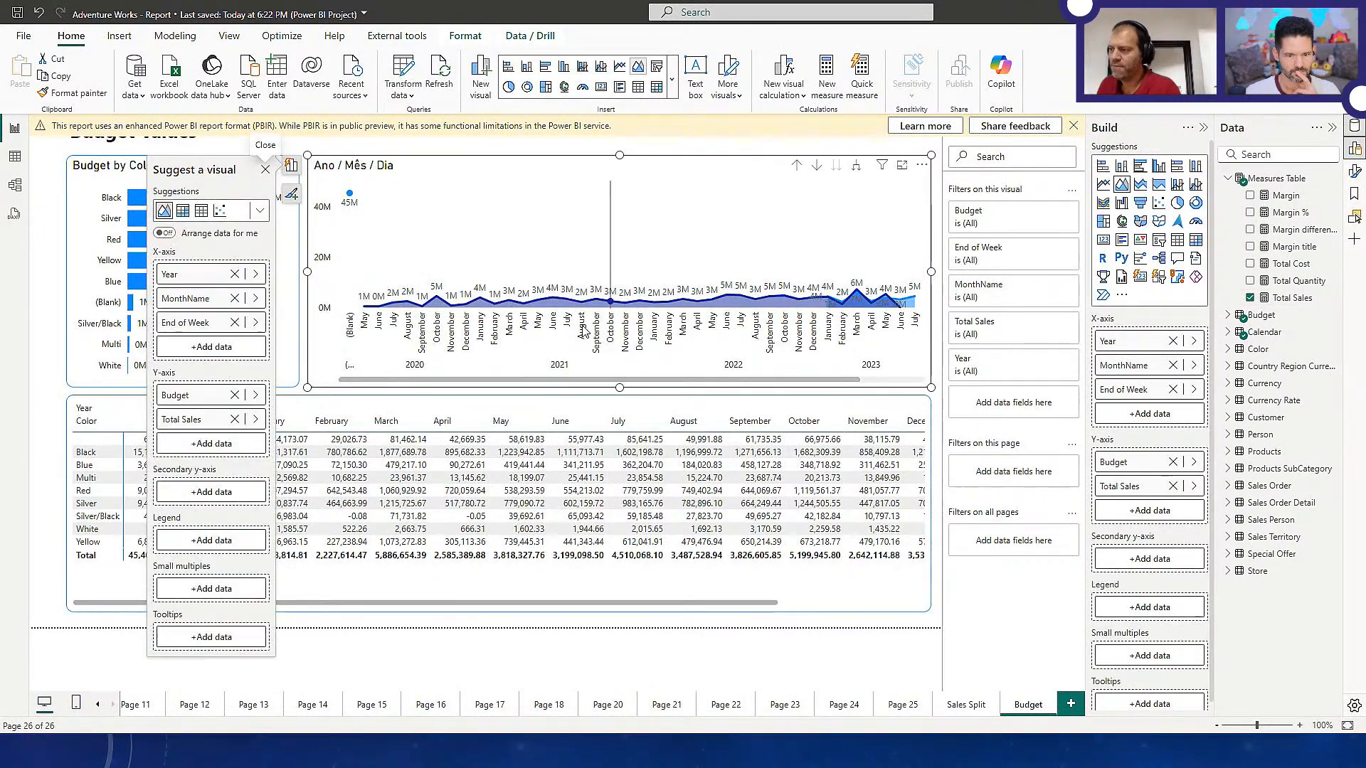
scroll(589, 384, "down", 3)
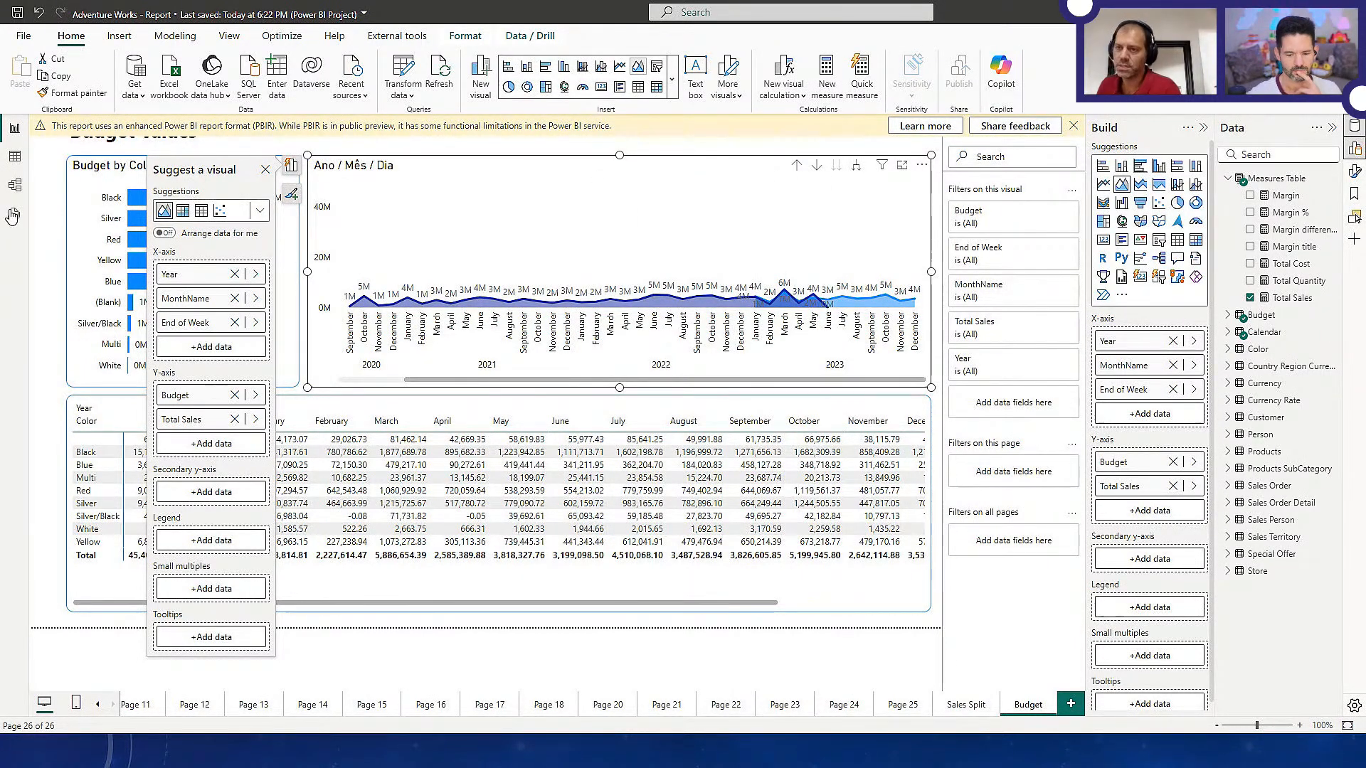
Create a new layout in the model view and place the Color and Products tables on it
left_click(15, 186)
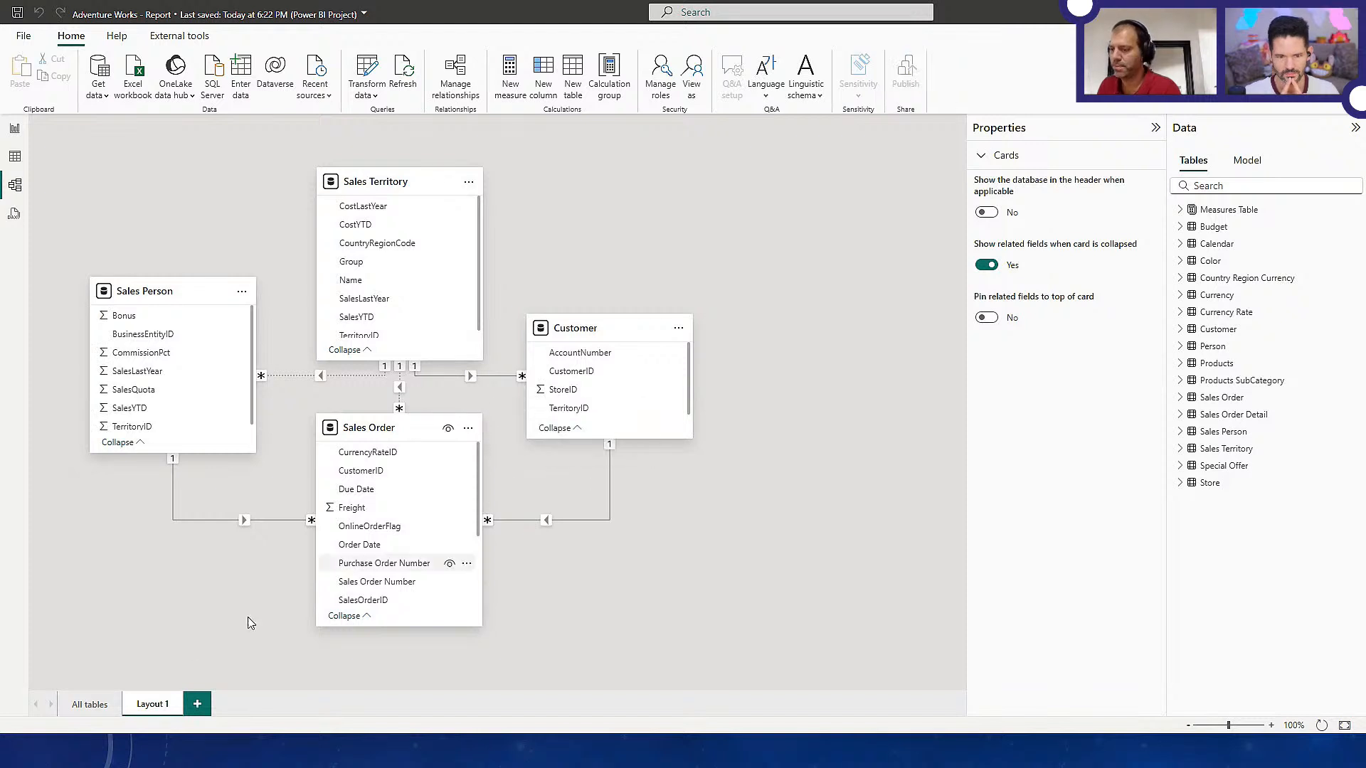
left_click(194, 702)
left_click_drag(1212, 261, 351, 223)
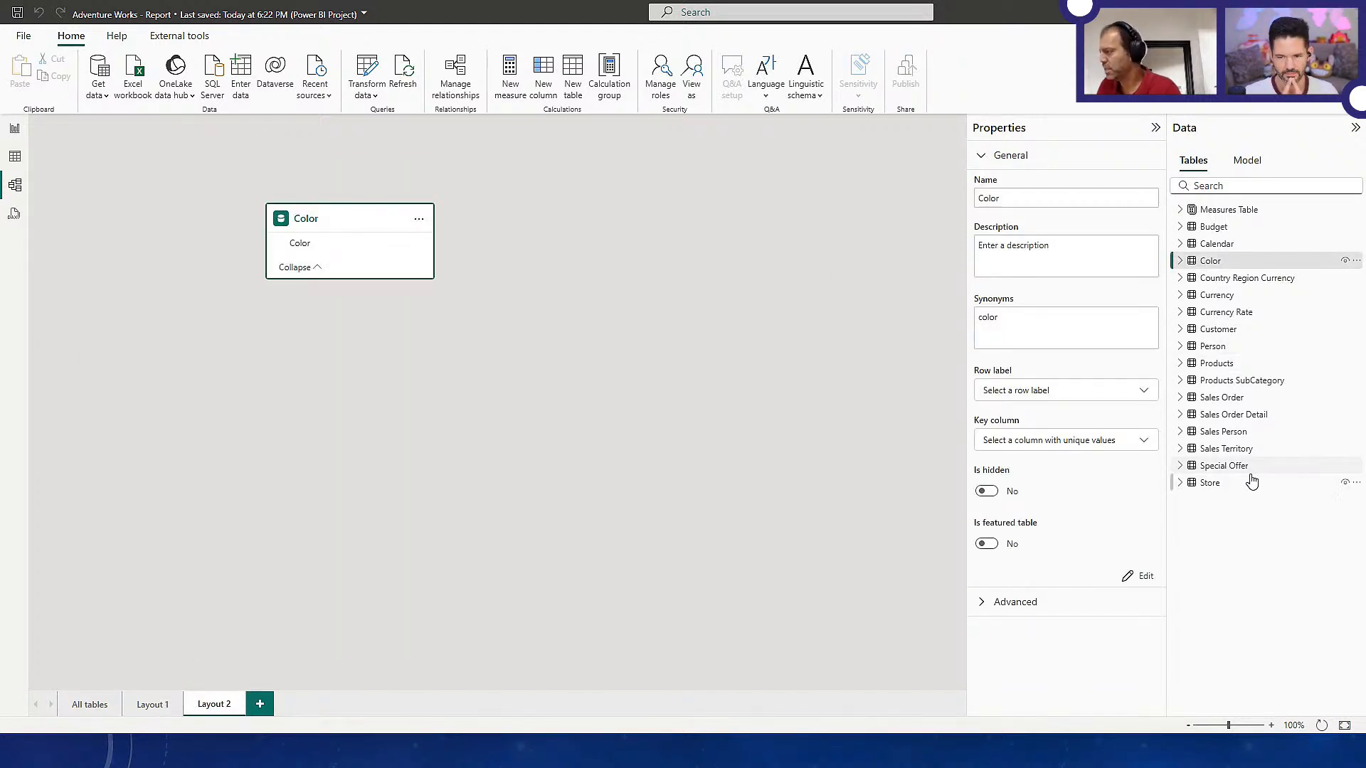
left_click_drag(1223, 366, 616, 213)
Create an active one-to-many, single-direction relationship from Color[Color] to Products[Color], and check the area chart on the Budget page
left_click_drag(335, 242, 580, 249)
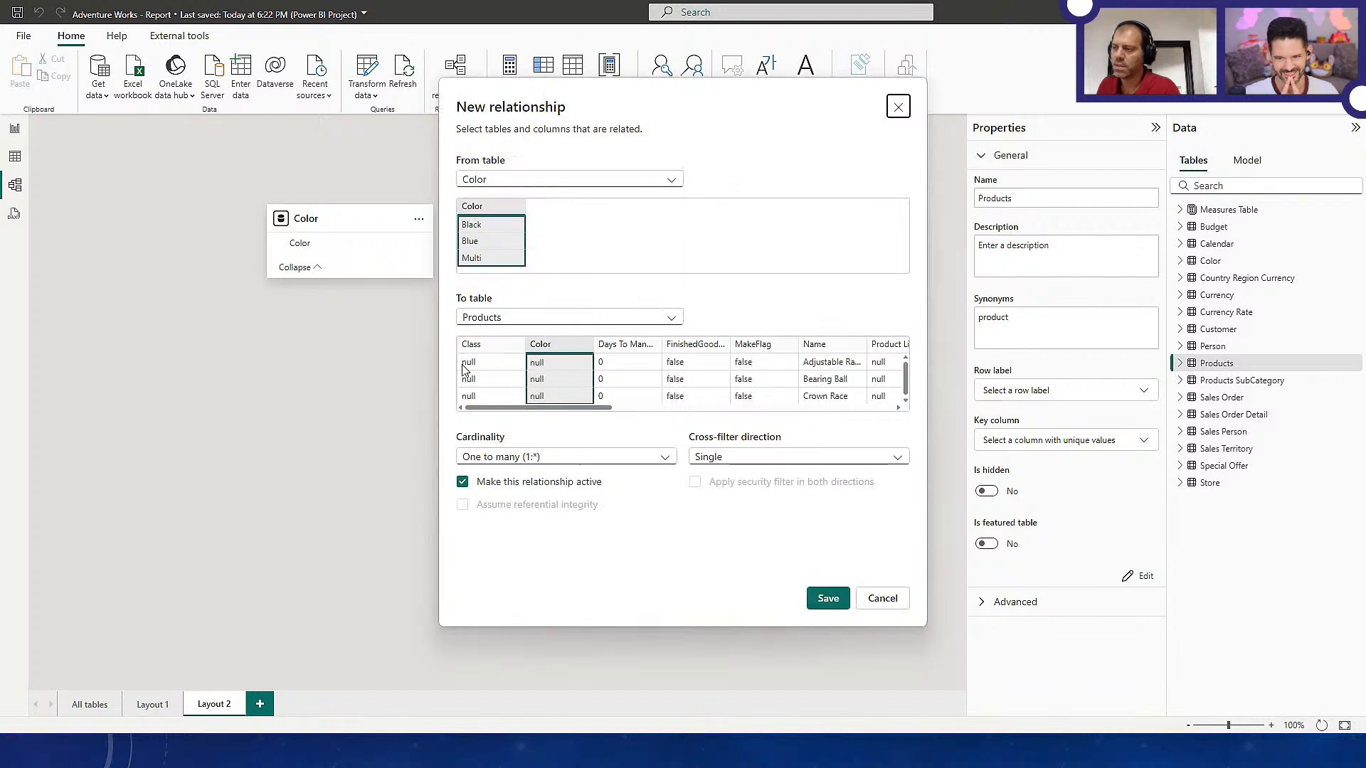
left_click(818, 596)
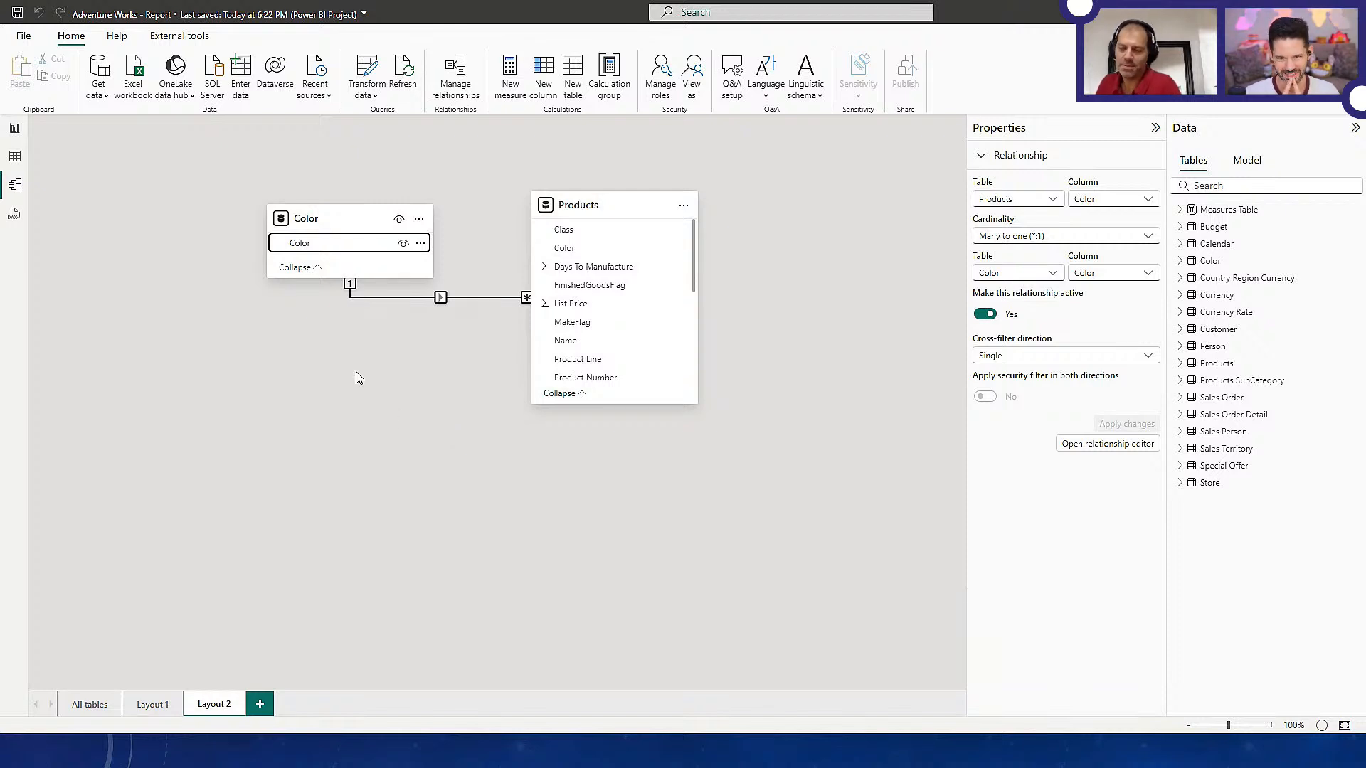
left_click(15, 130)
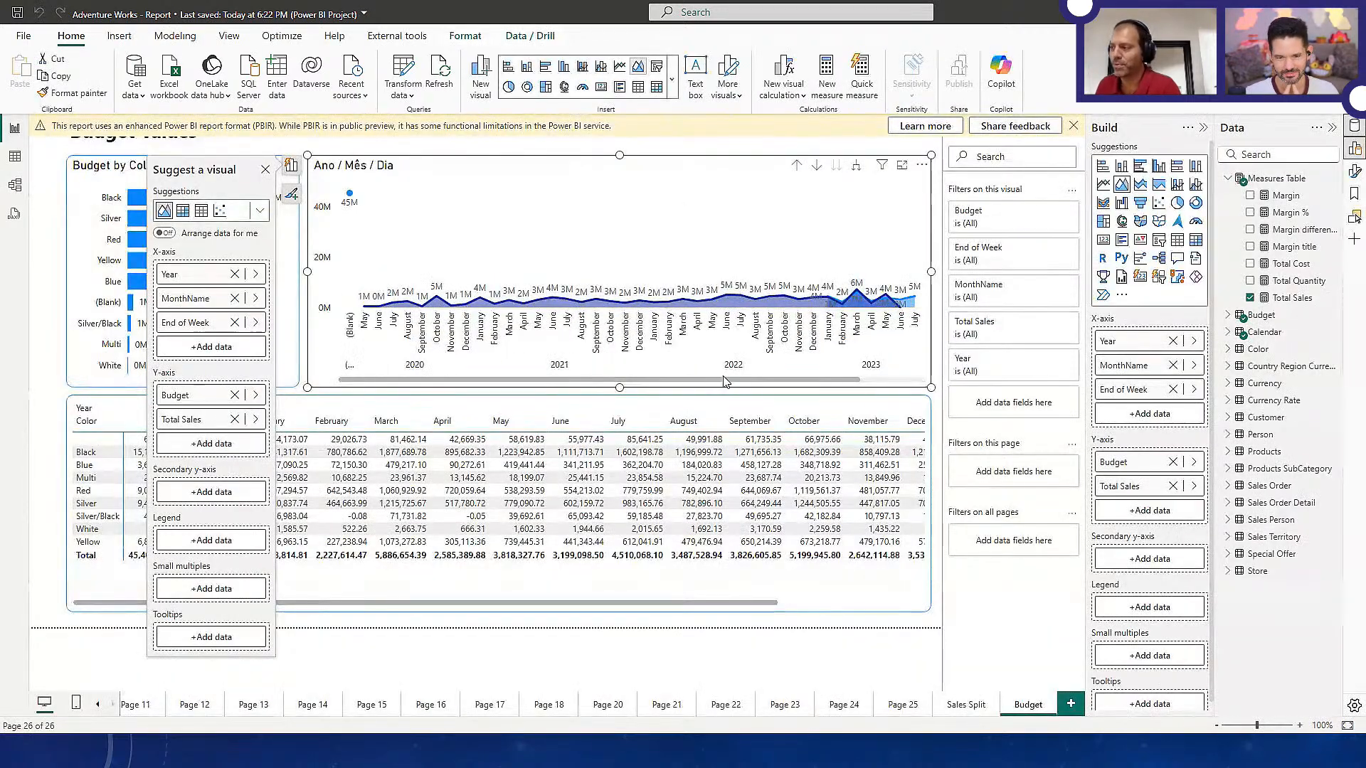
left_click_drag(775, 381, 841, 390)
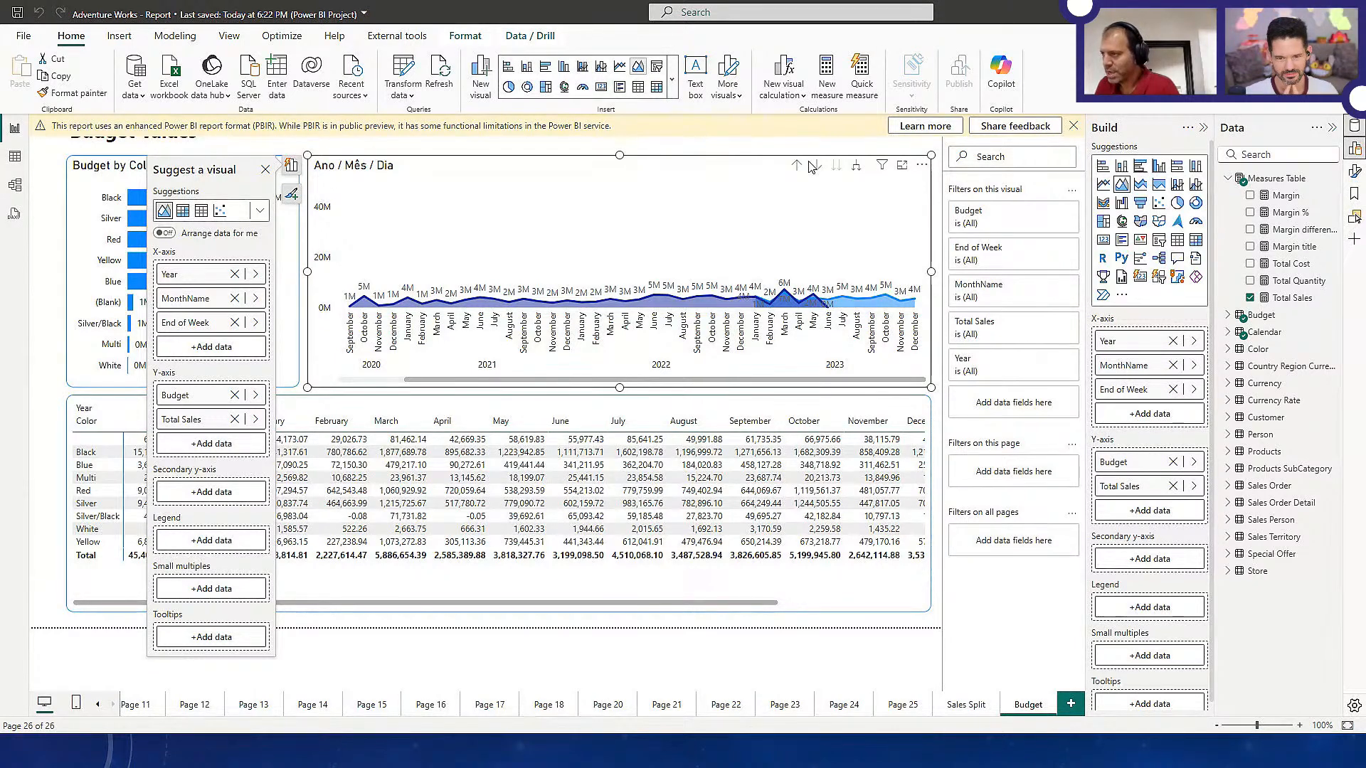
Show the Ano / Mês / Dia area chart by year, expand it back to months, and dismiss the enhanced report format notice
left_click(837, 167)
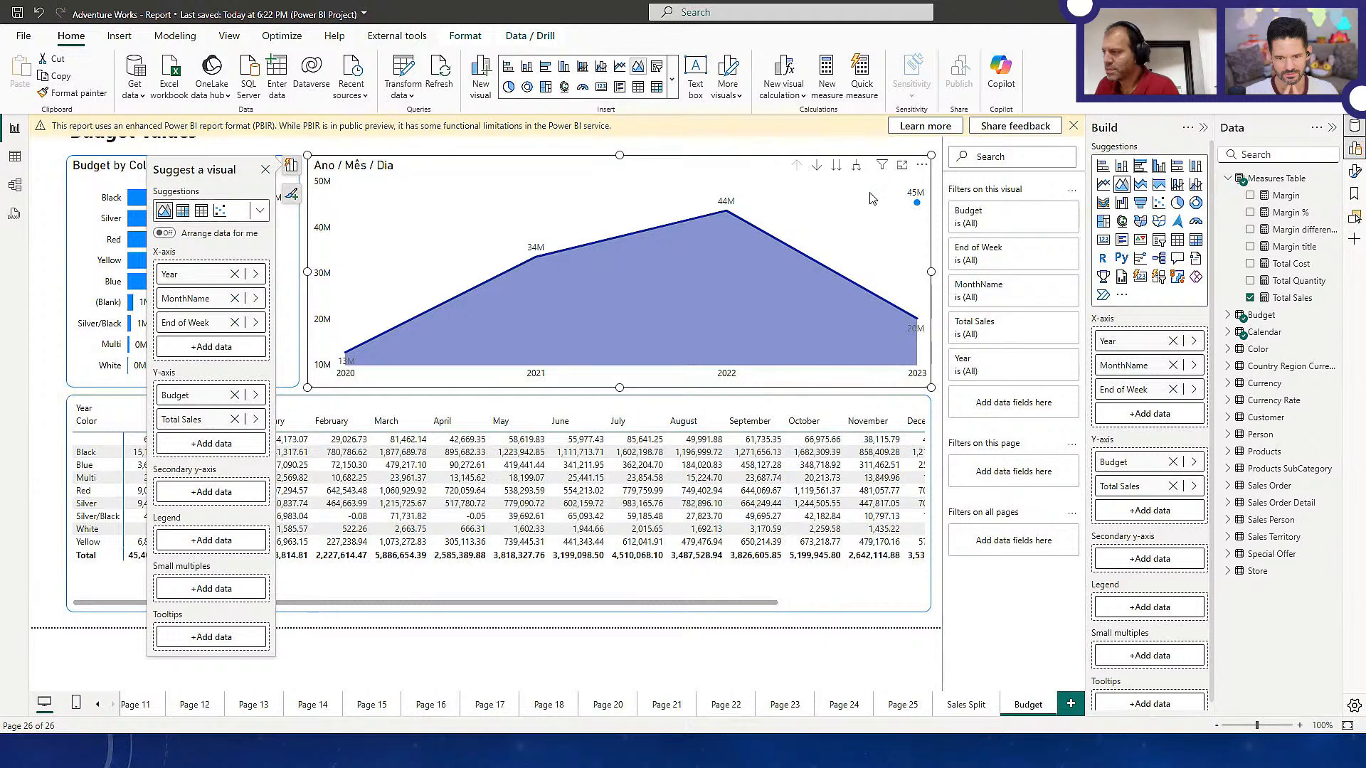
left_click(857, 171)
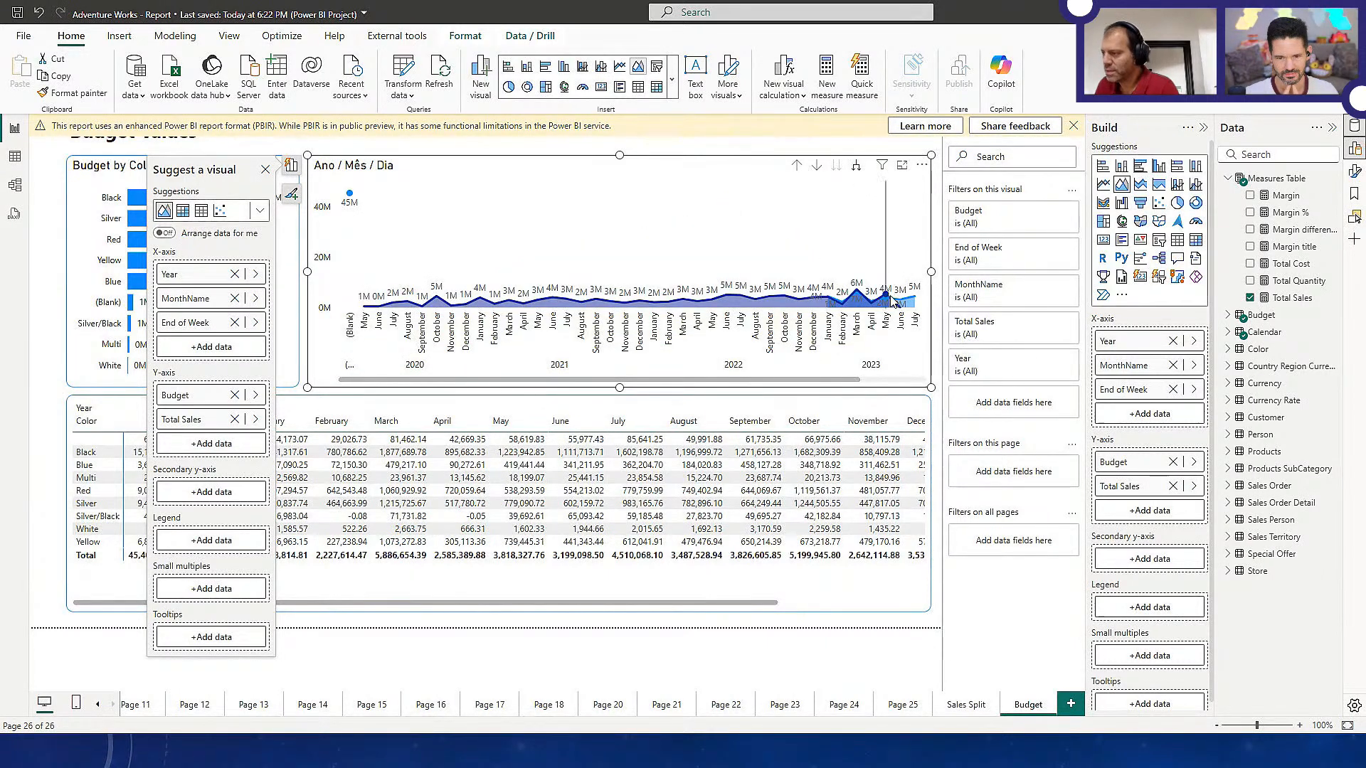
left_click(752, 601)
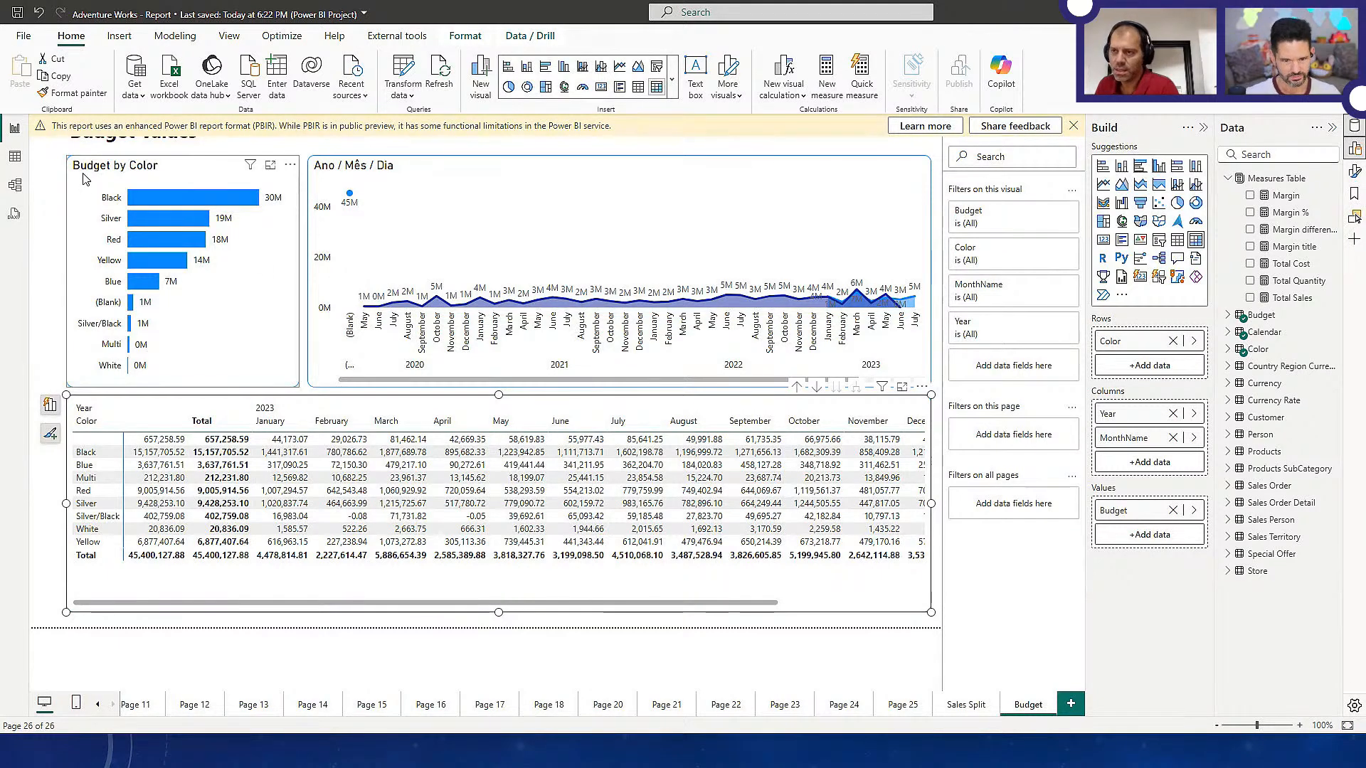
left_click(140, 612)
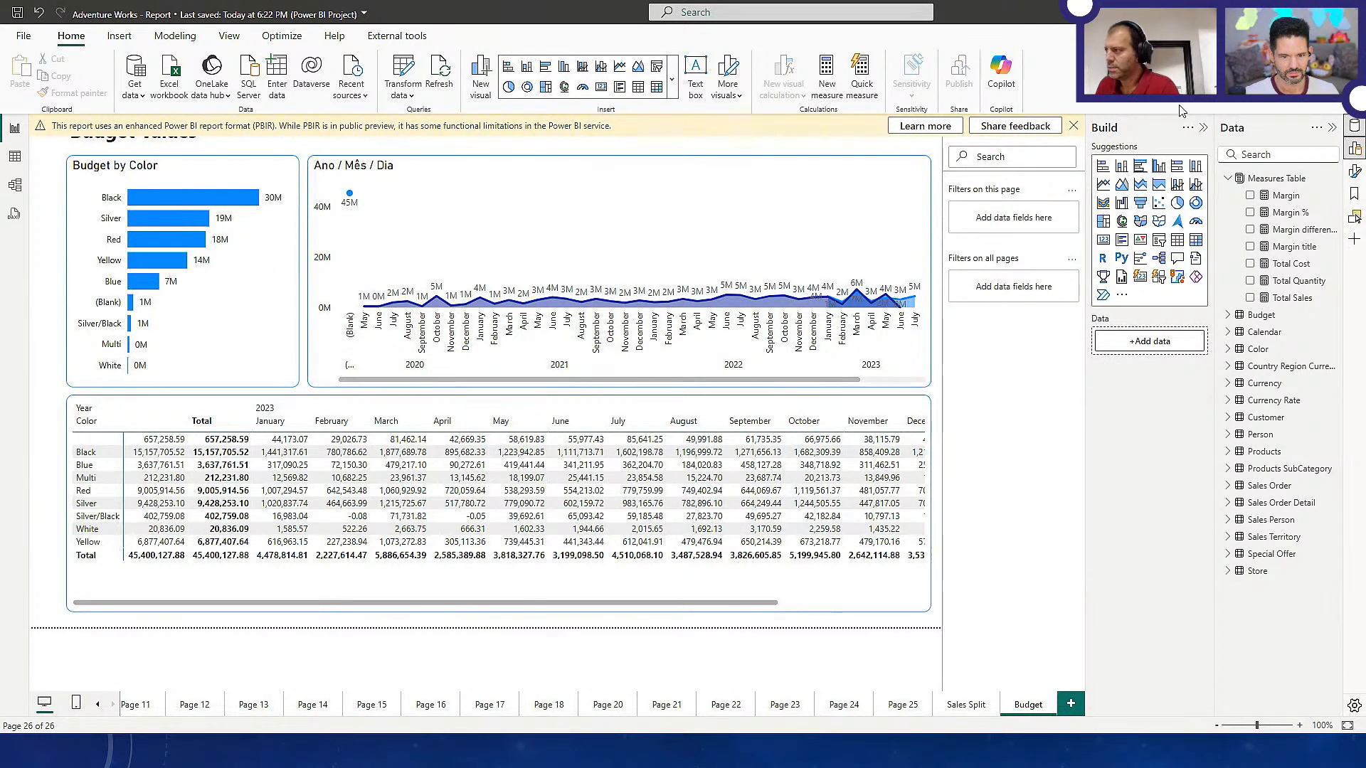
left_click(1073, 126)
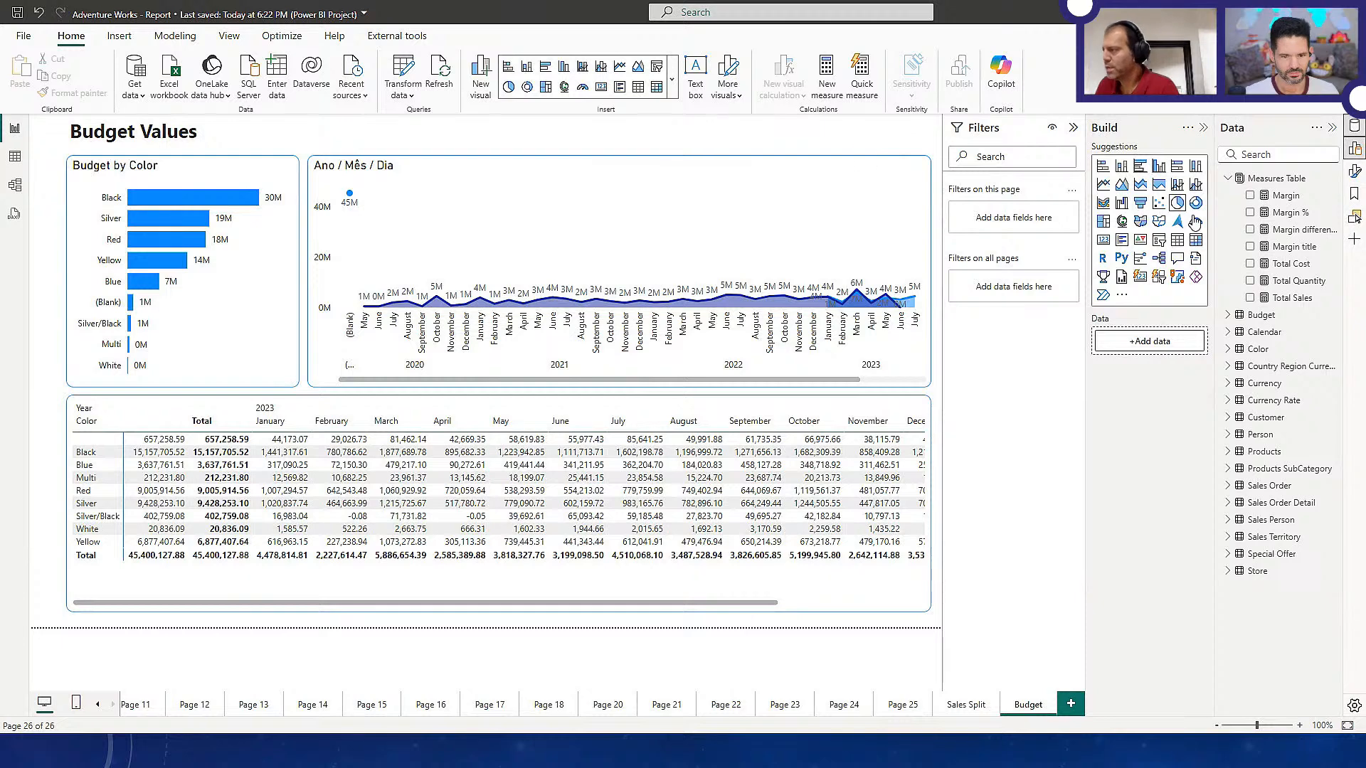
Add a slicer on Calendar's Year field limited to 2023, shrink it and place it in the page's upper-left corner
left_click(1158, 240)
left_click(1229, 332)
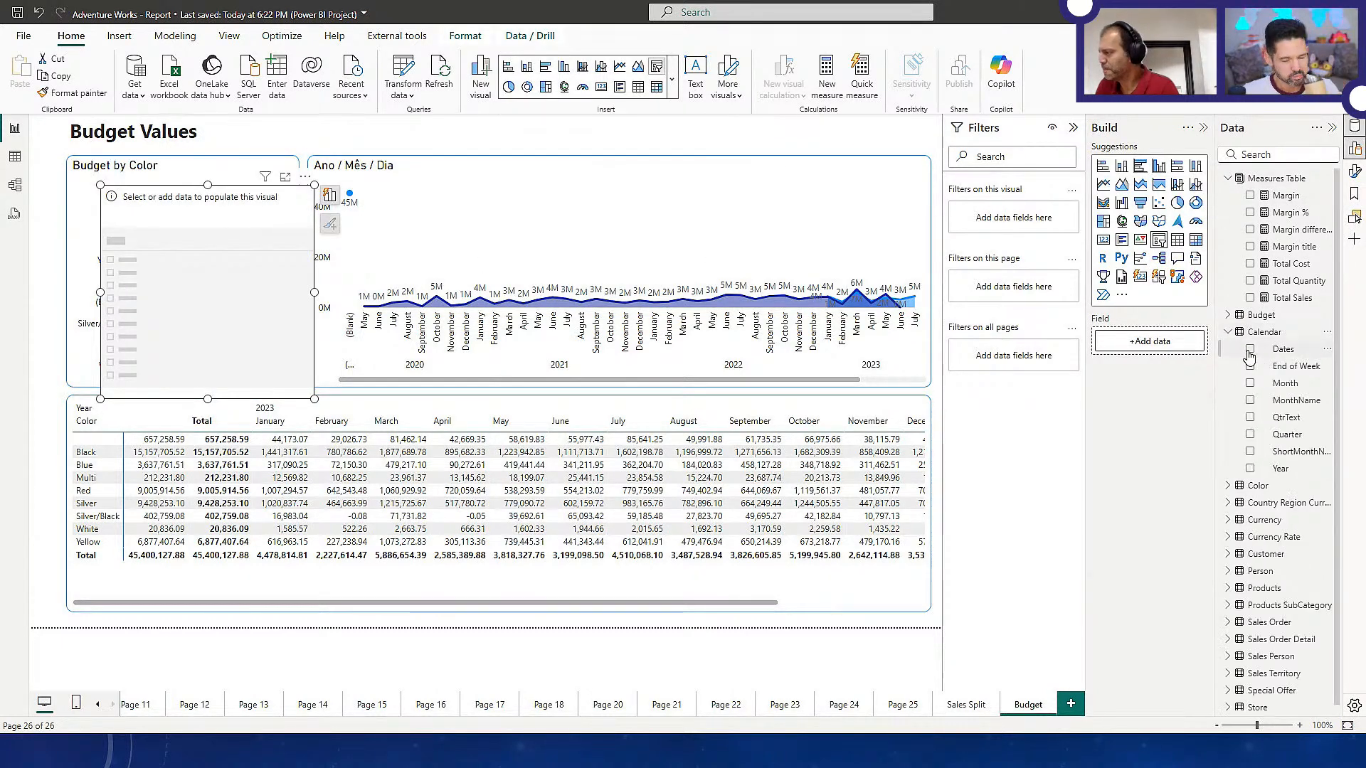
left_click(1250, 468)
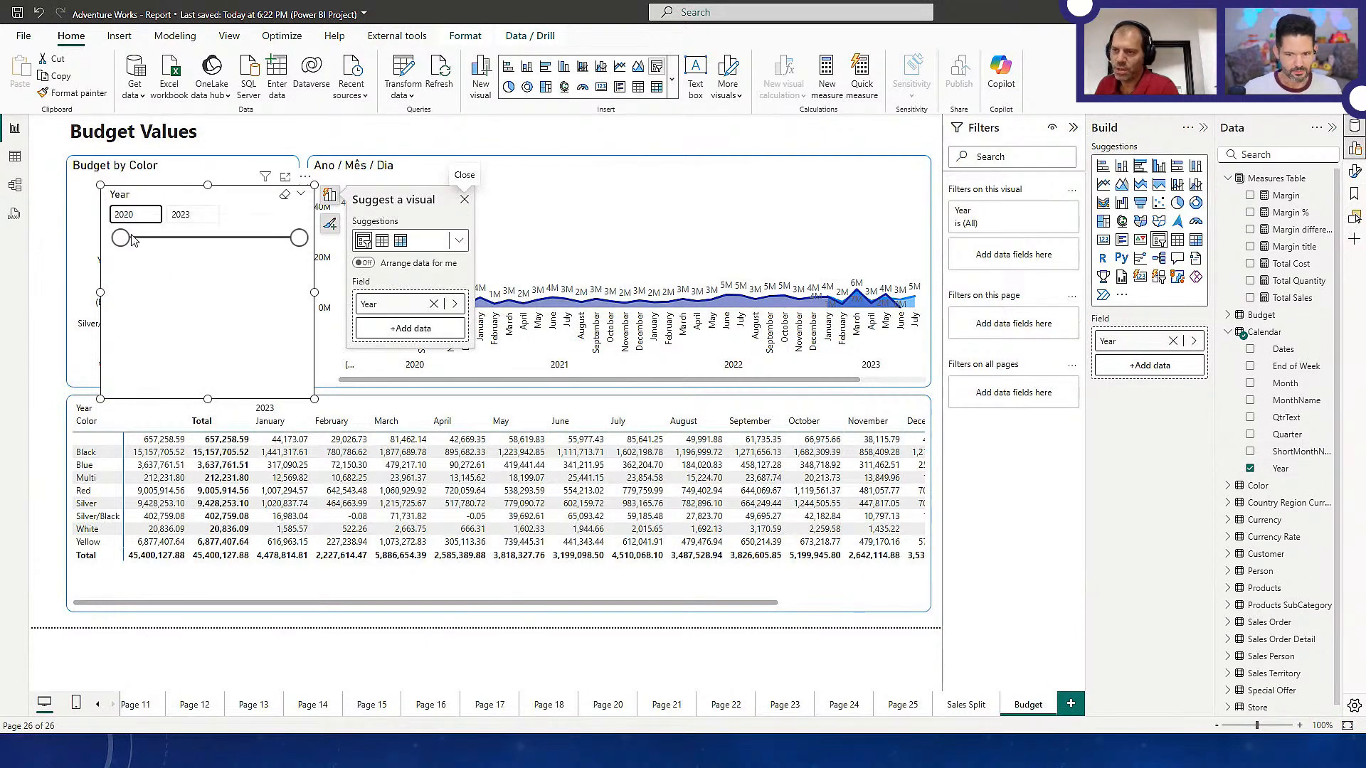
left_click_drag(215, 248, 276, 251)
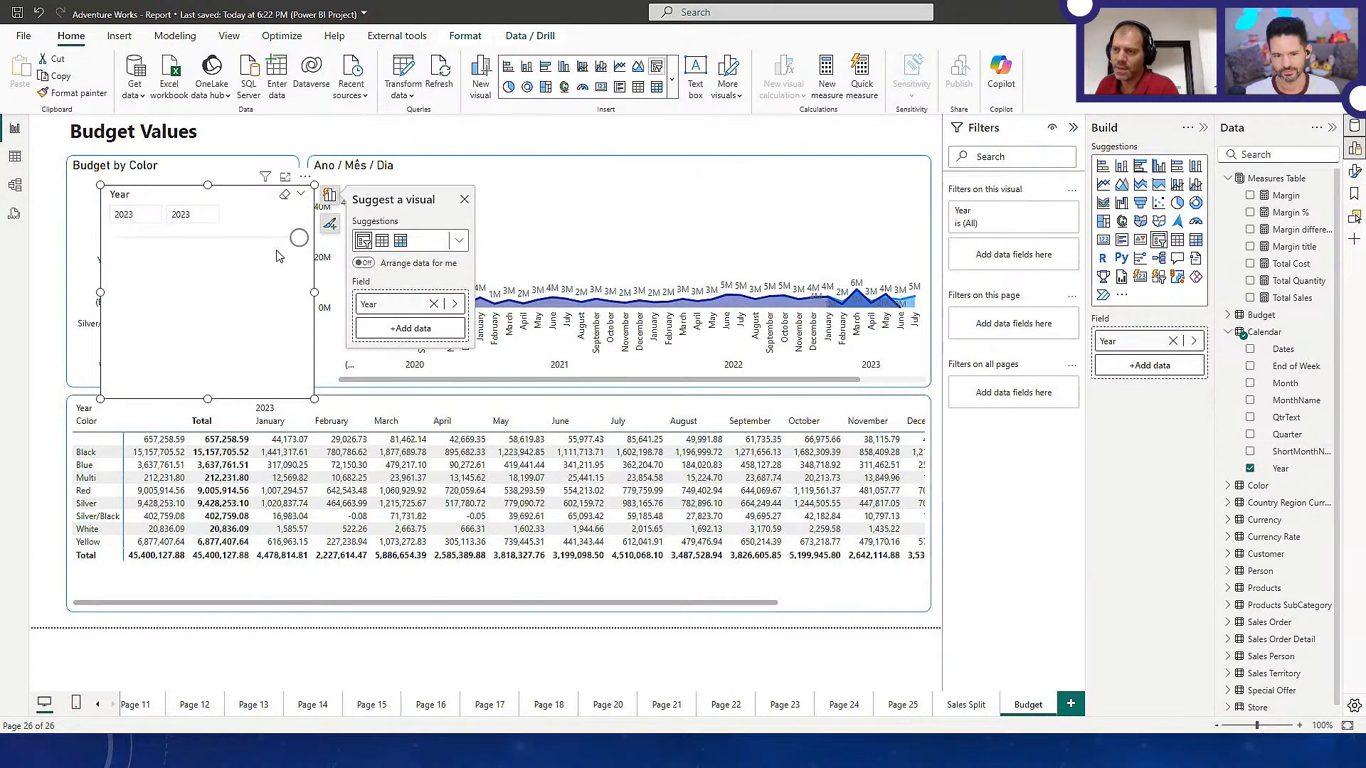
left_click_drag(231, 320, 160, 265)
left_click_drag(243, 344, 177, 235)
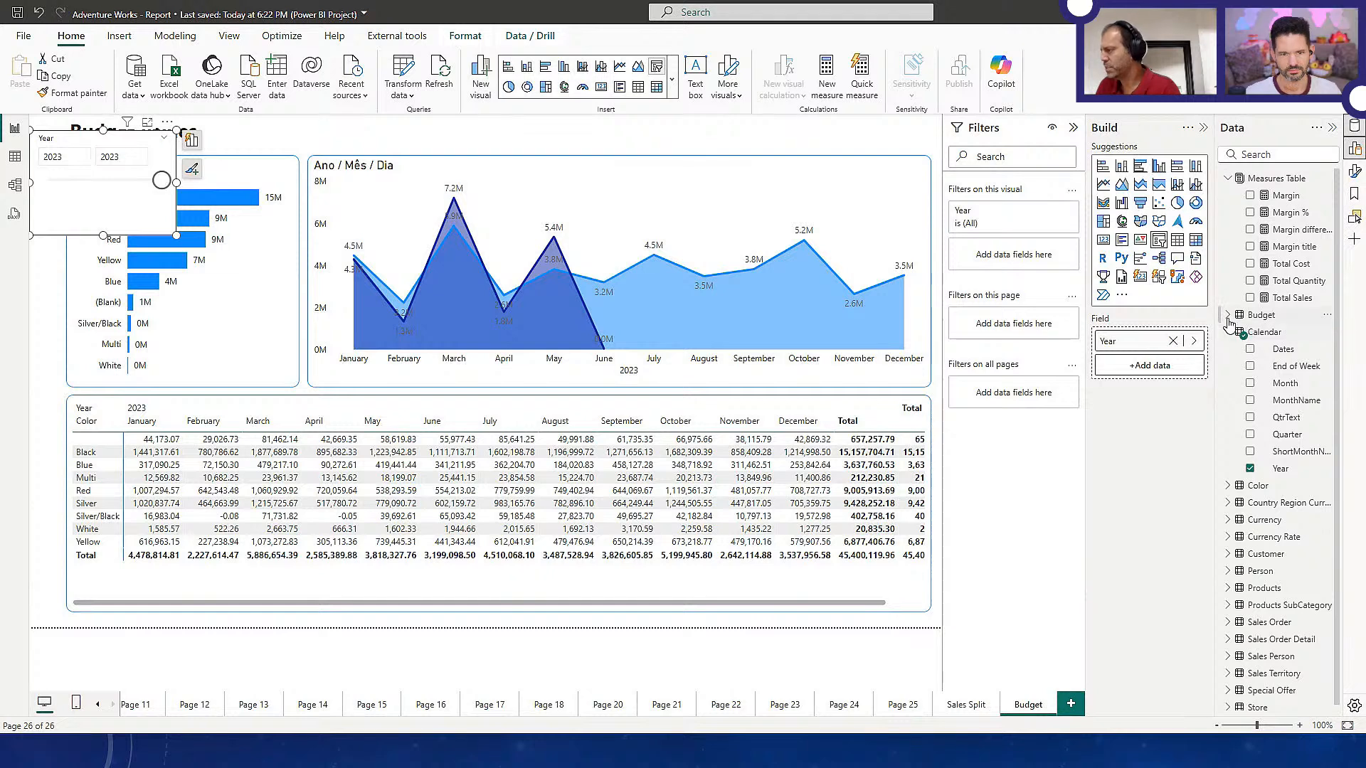
Examine the dates in the Budget table's rows in table view and return to the Budget page
left_click(1228, 330)
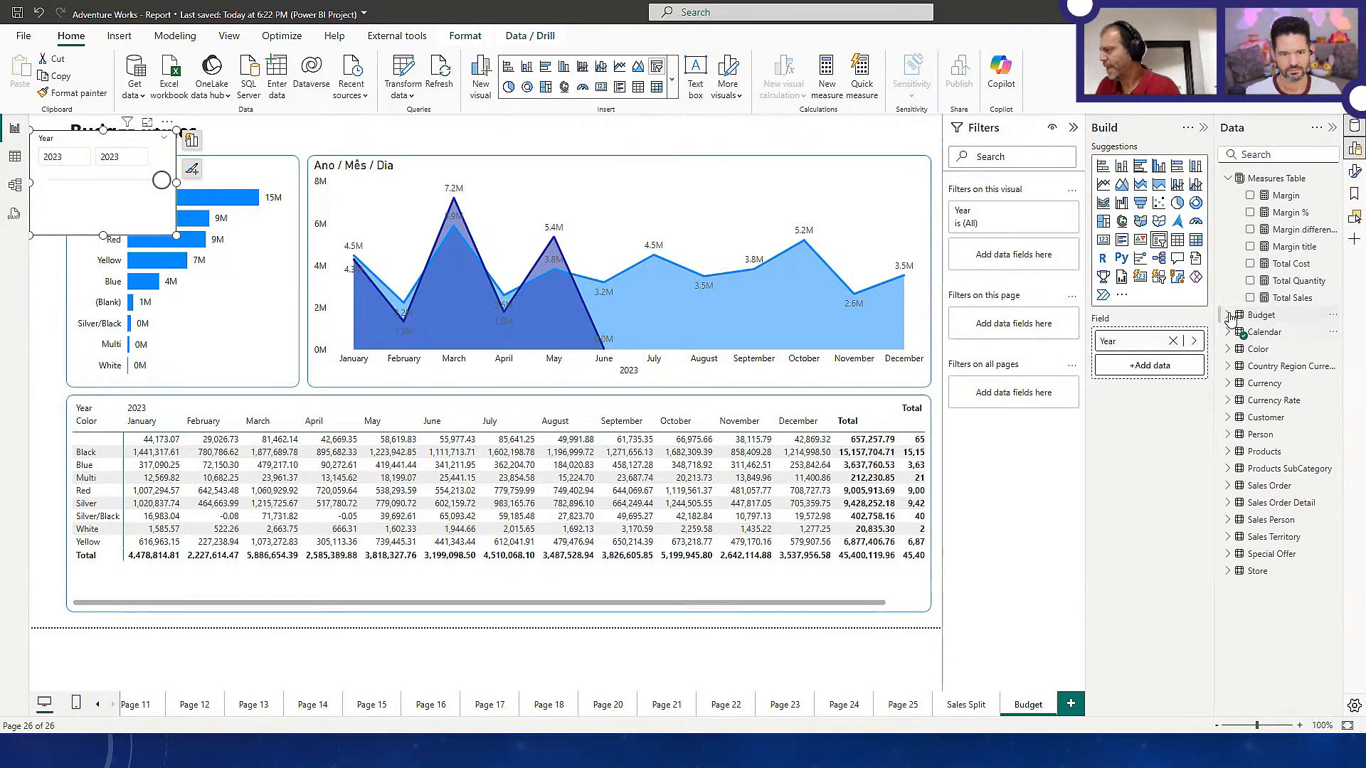
left_click(1251, 315)
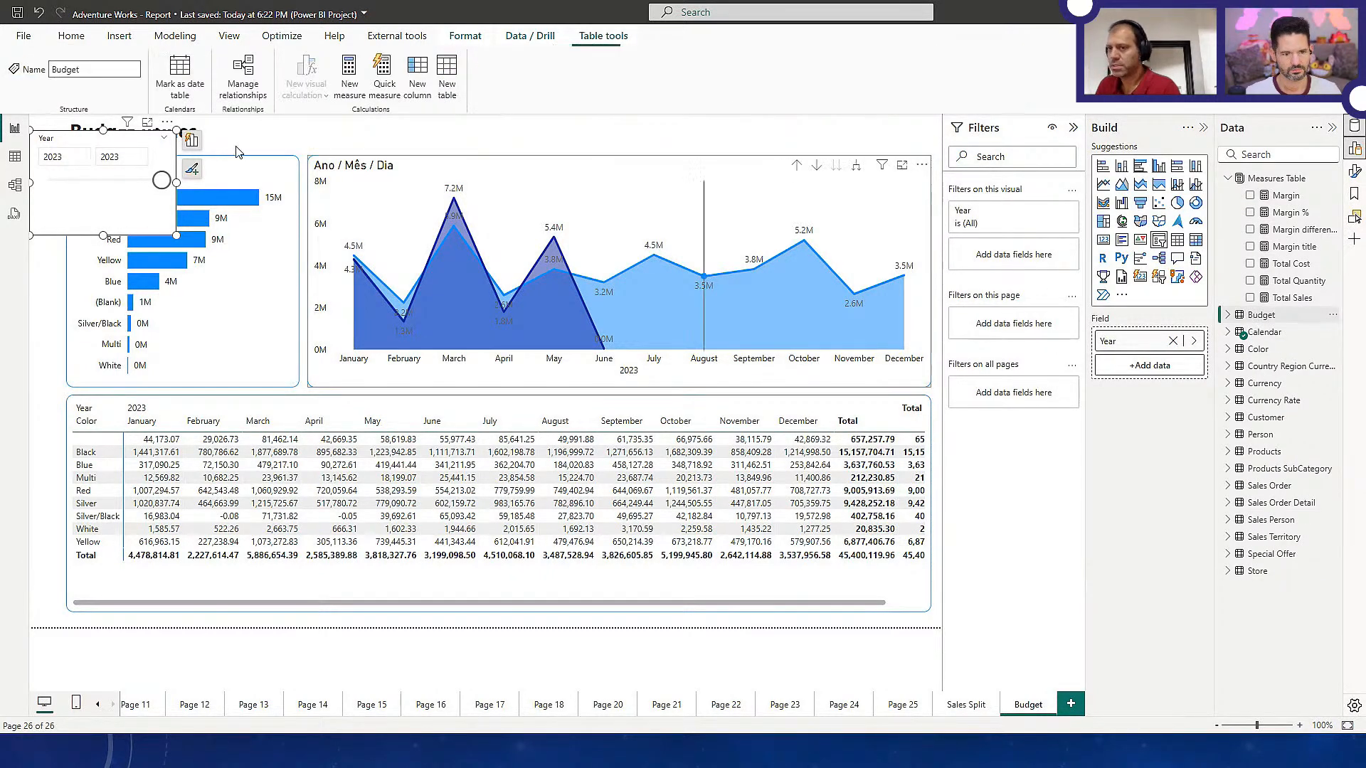
left_click(15, 156)
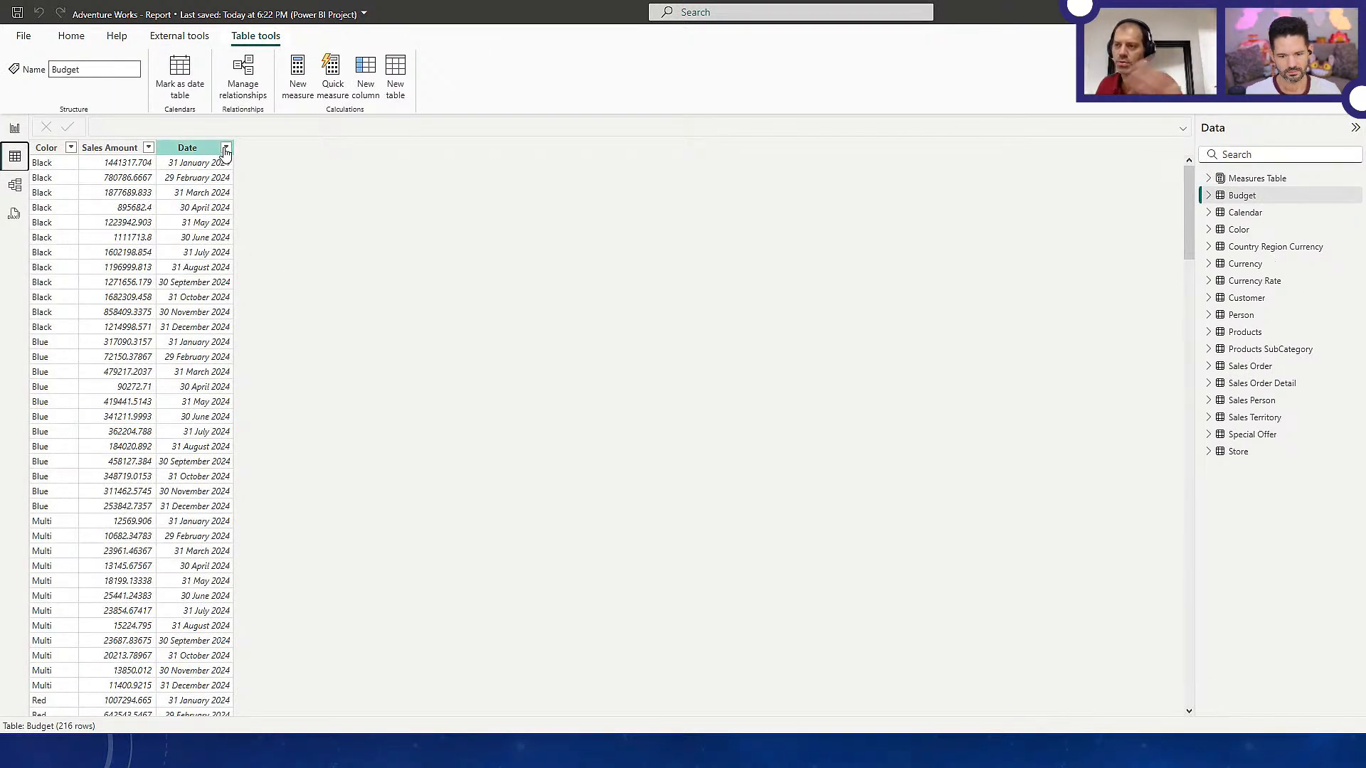
left_click(15, 128)
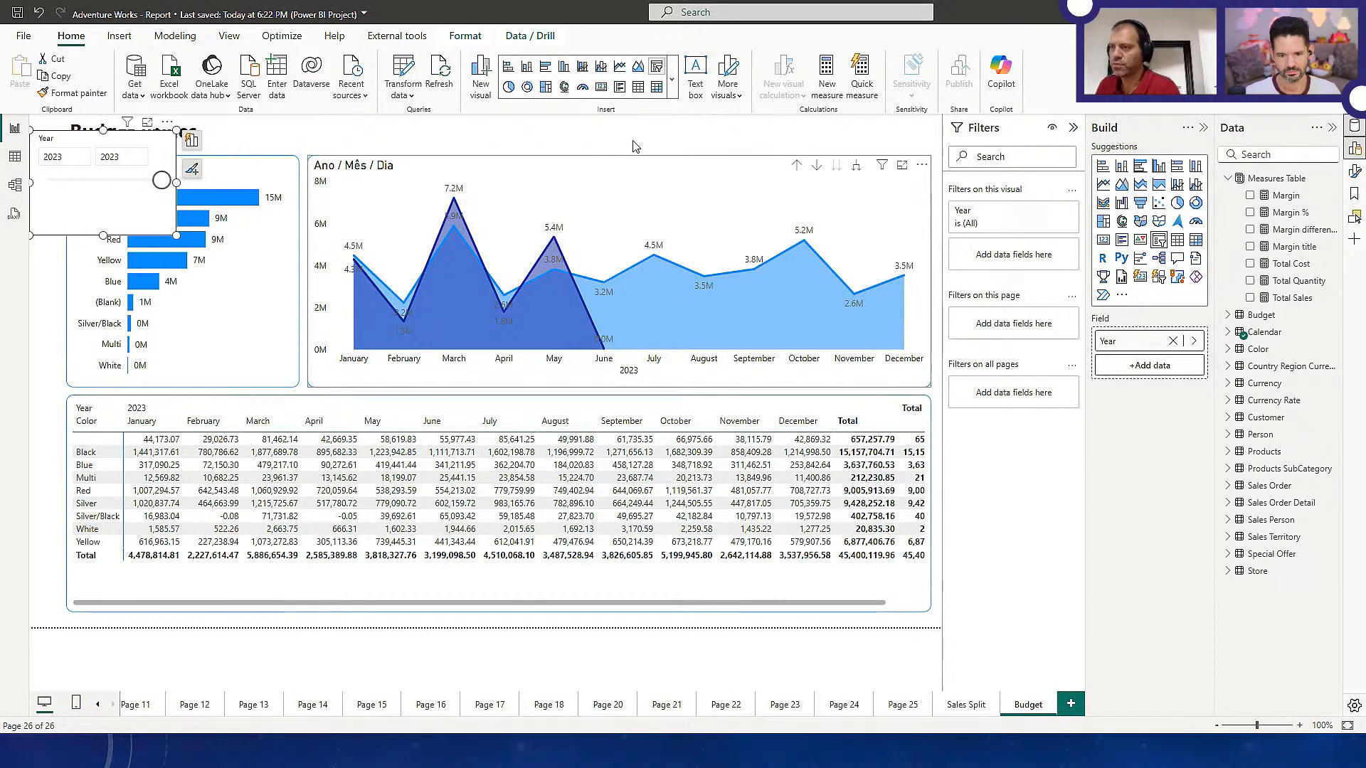
left_click(410, 76)
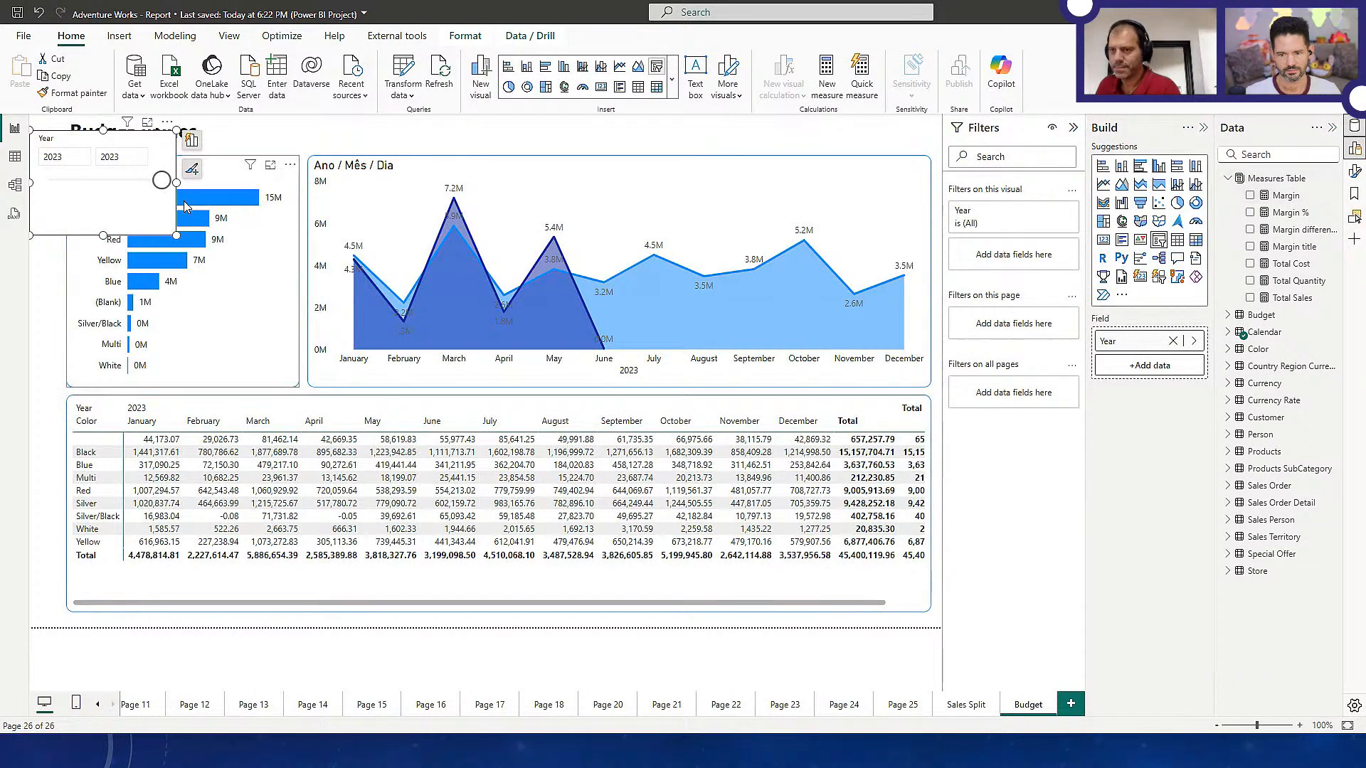
Check which End of Week and Year values the Calendar table contains, leaving its filters unchanged
left_click(20, 163)
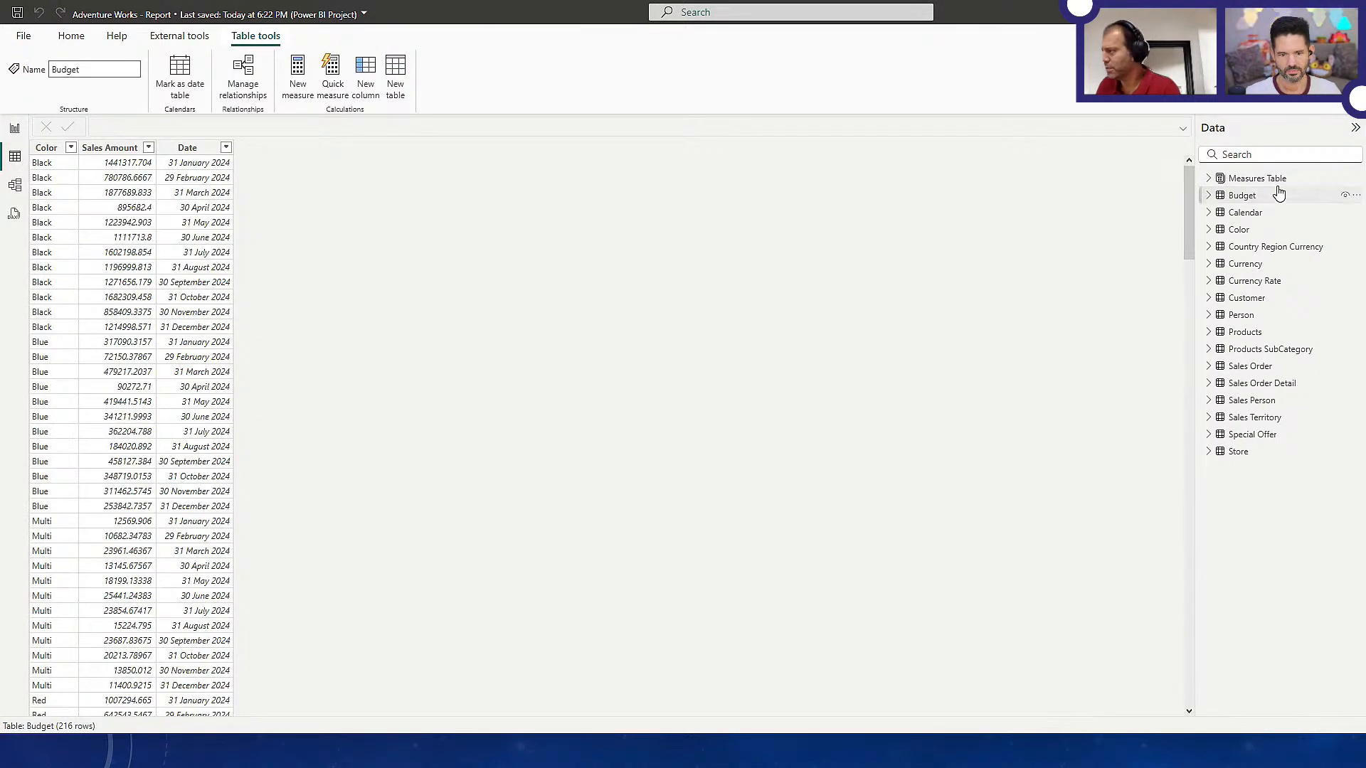
left_click(1255, 215)
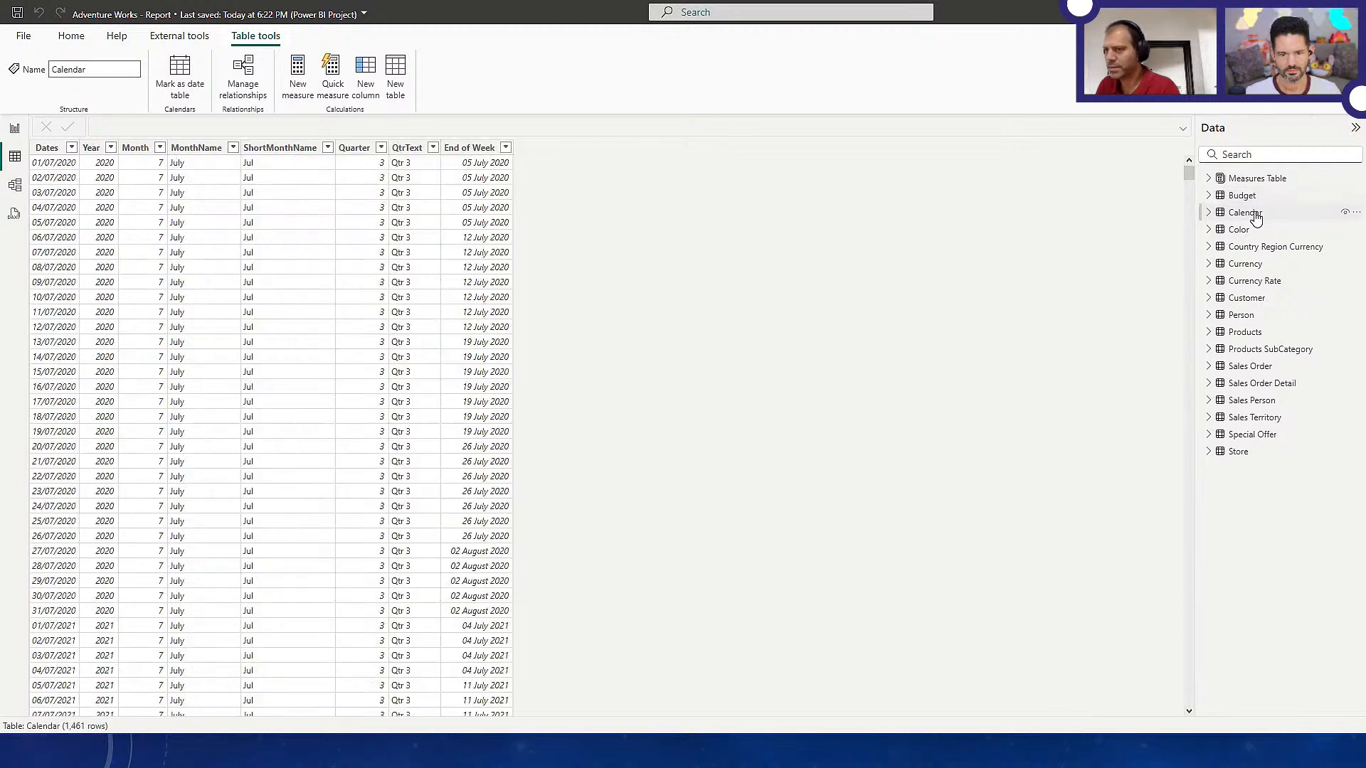
left_click(506, 148)
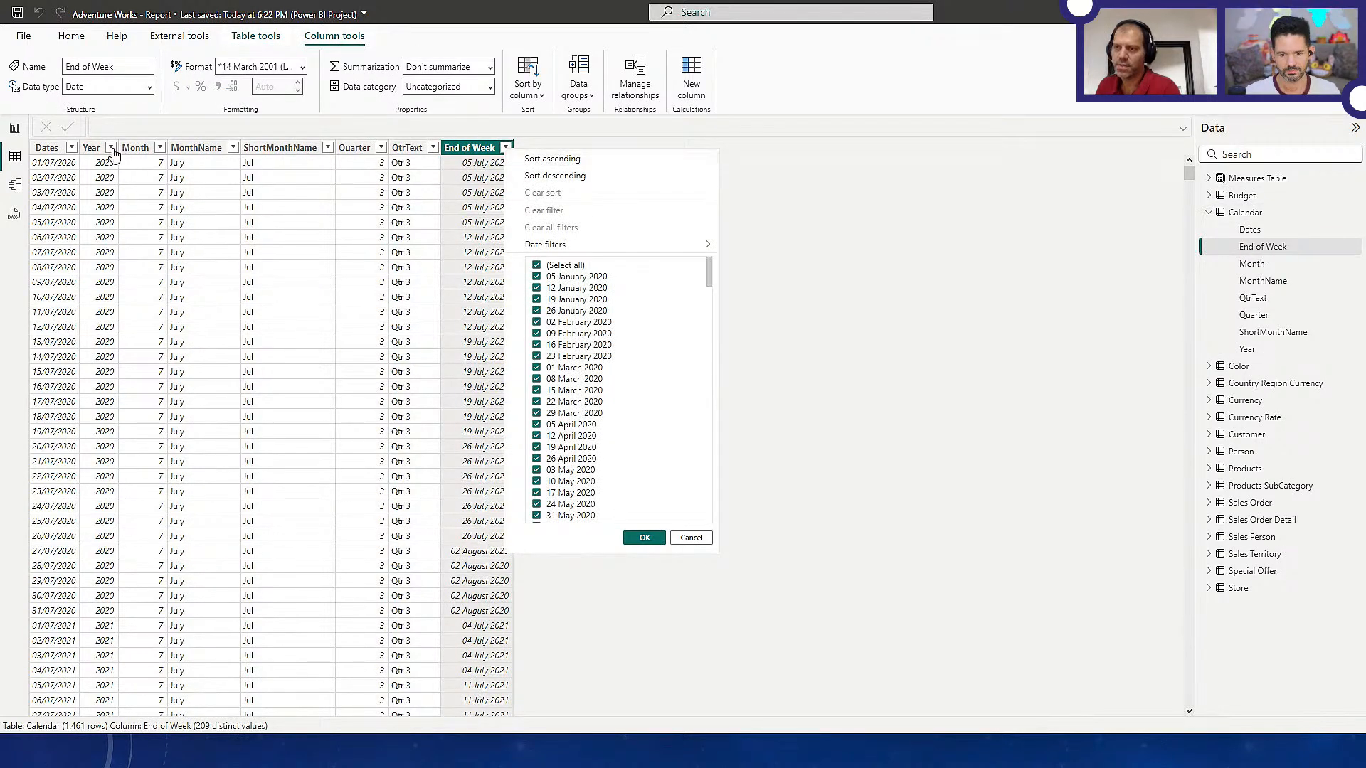
left_click(111, 148)
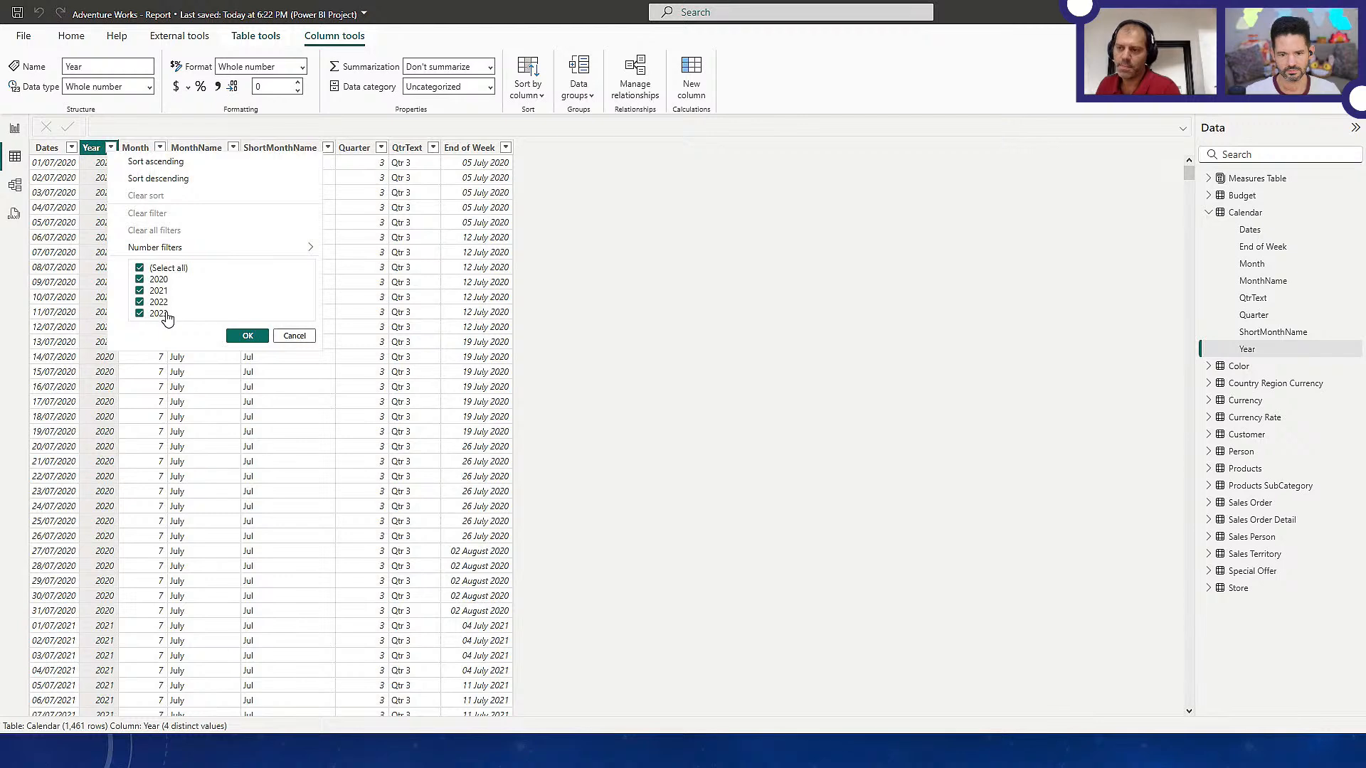
left_click(293, 336)
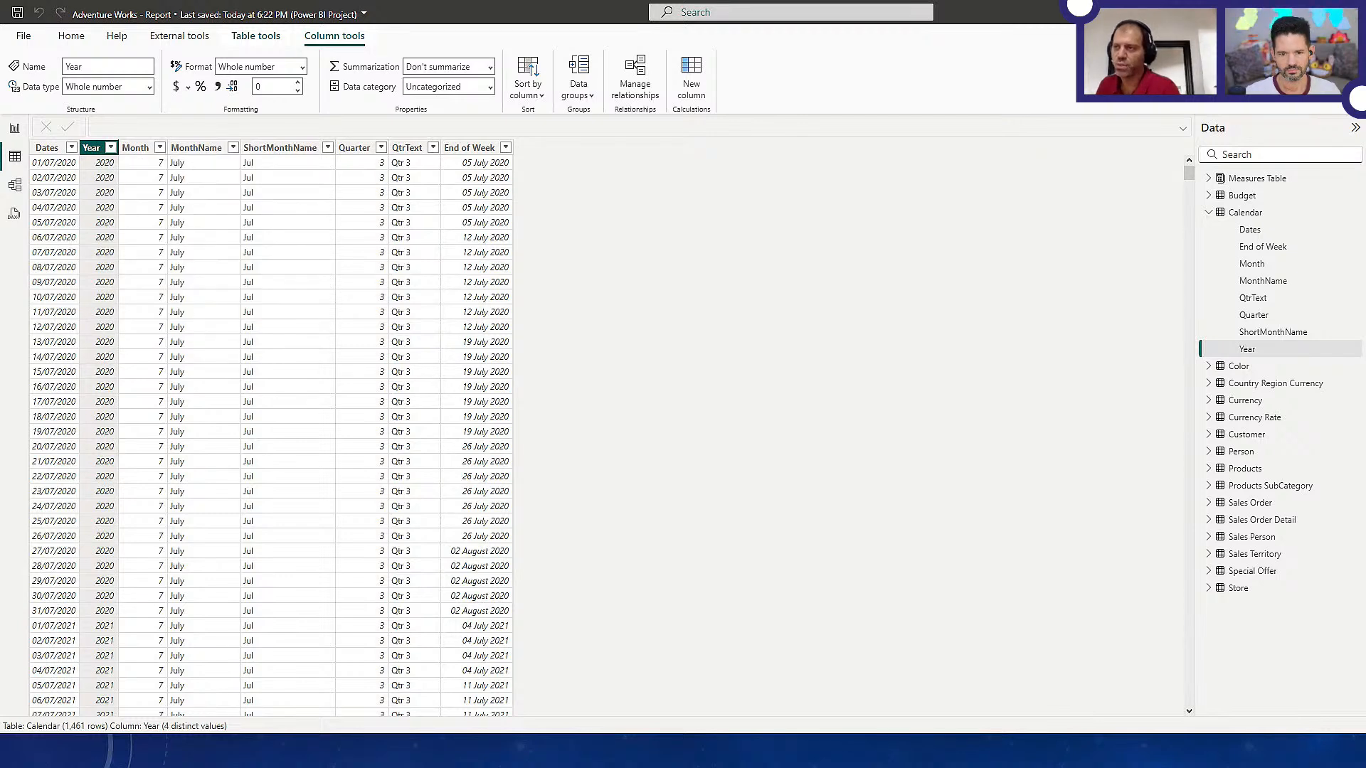
Examine the Calendar query's Source, Added Custom and Inserted End of Week steps in Power Query, including the EndDate formula
left_click(77, 35)
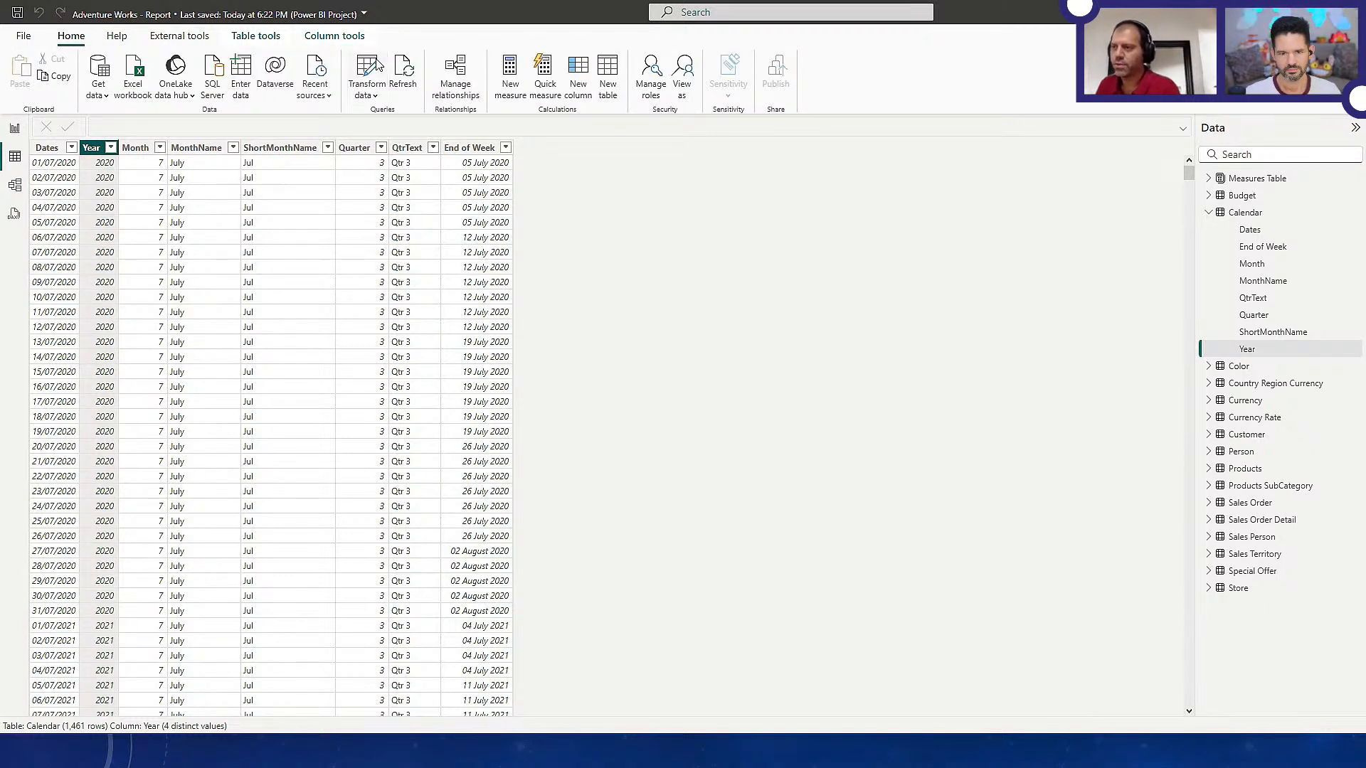
left_click(378, 65)
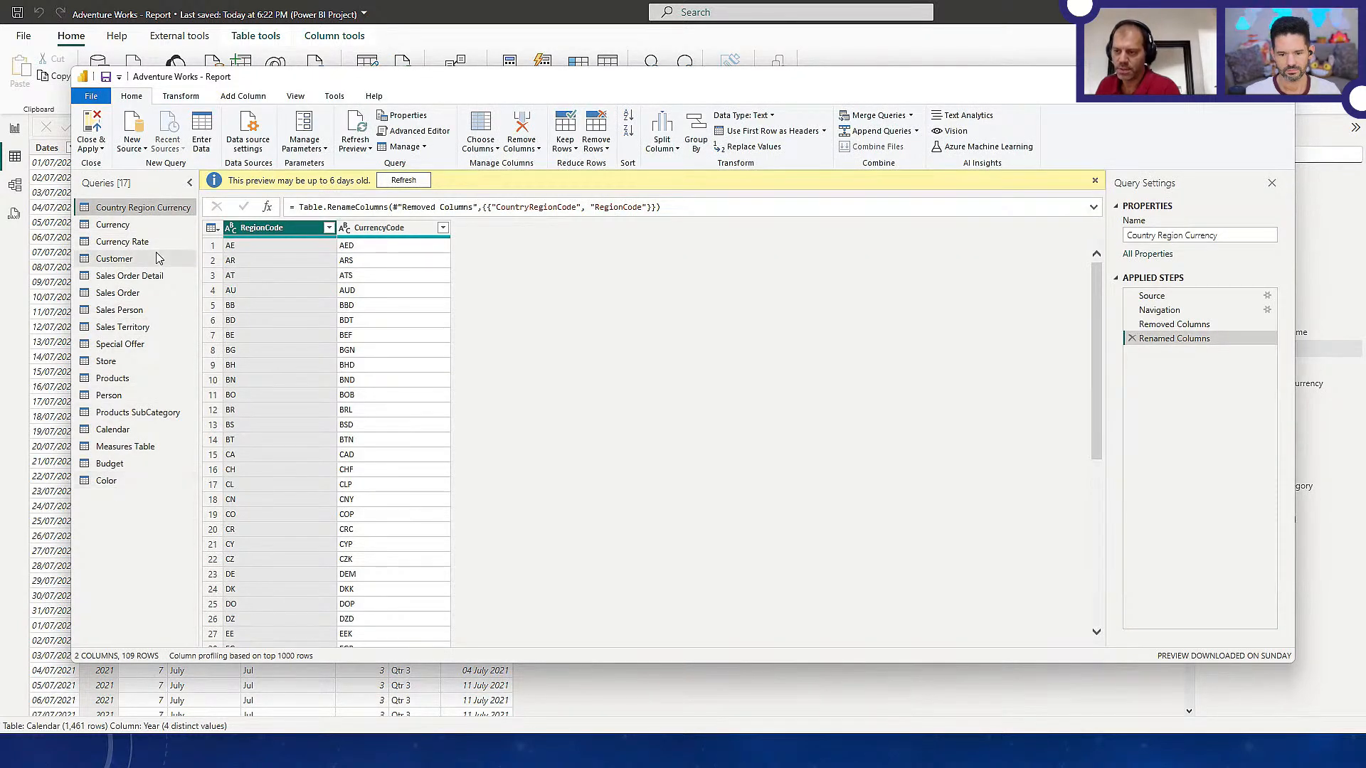
left_click(121, 431)
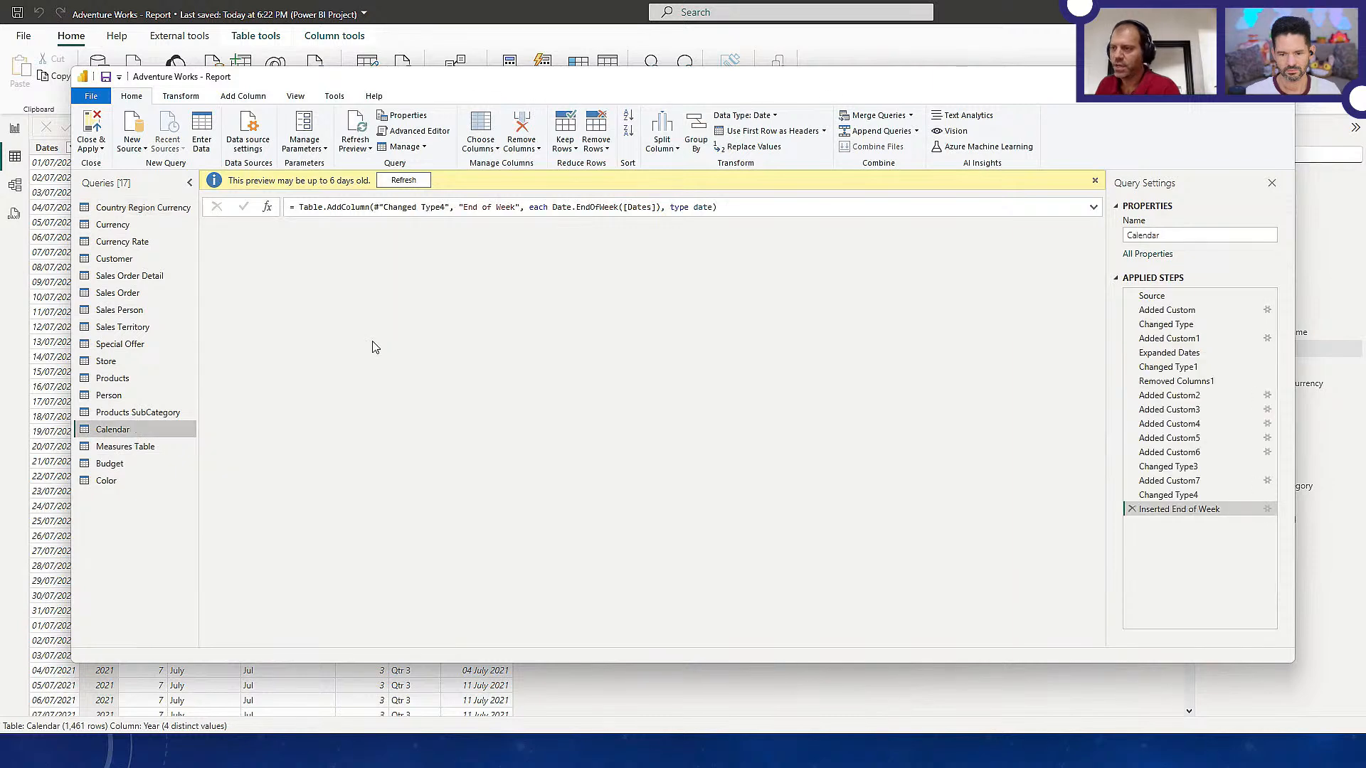
left_click(1198, 303)
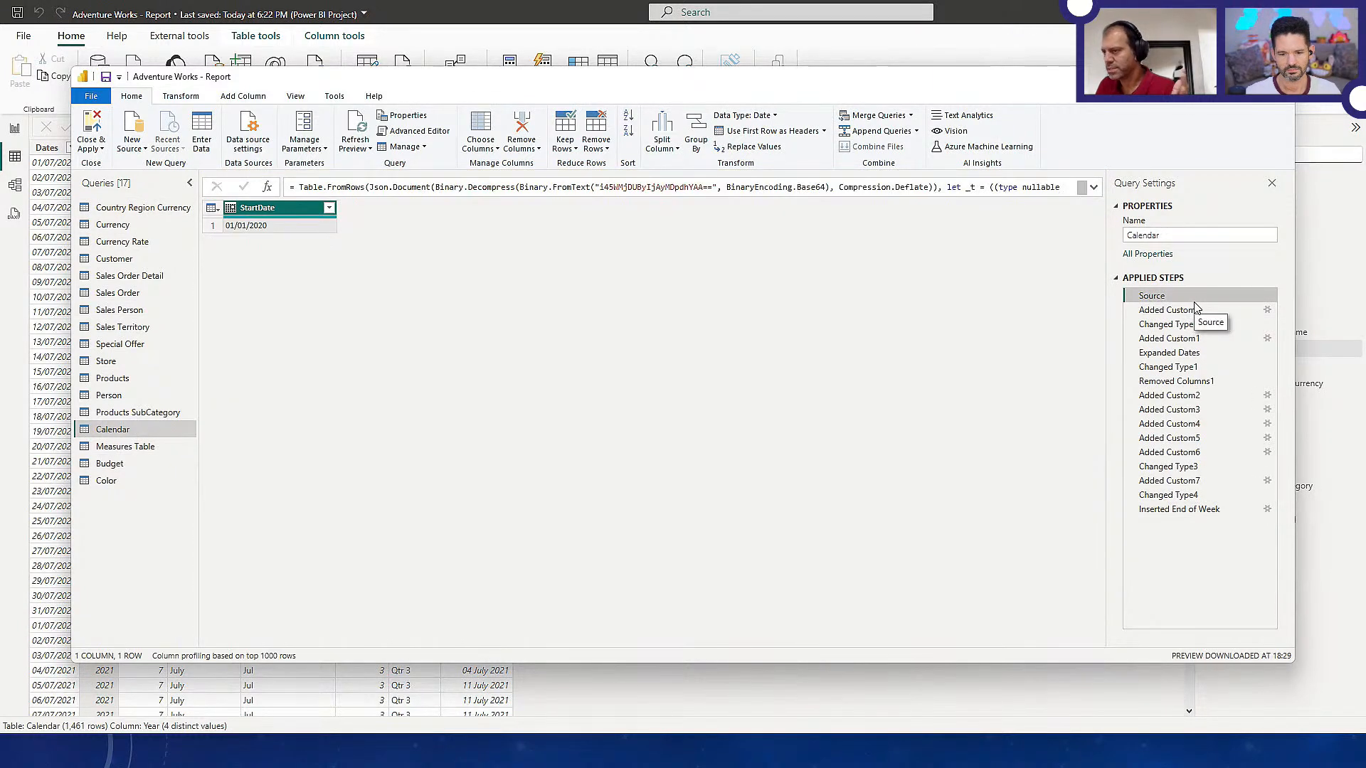
left_click(1195, 311)
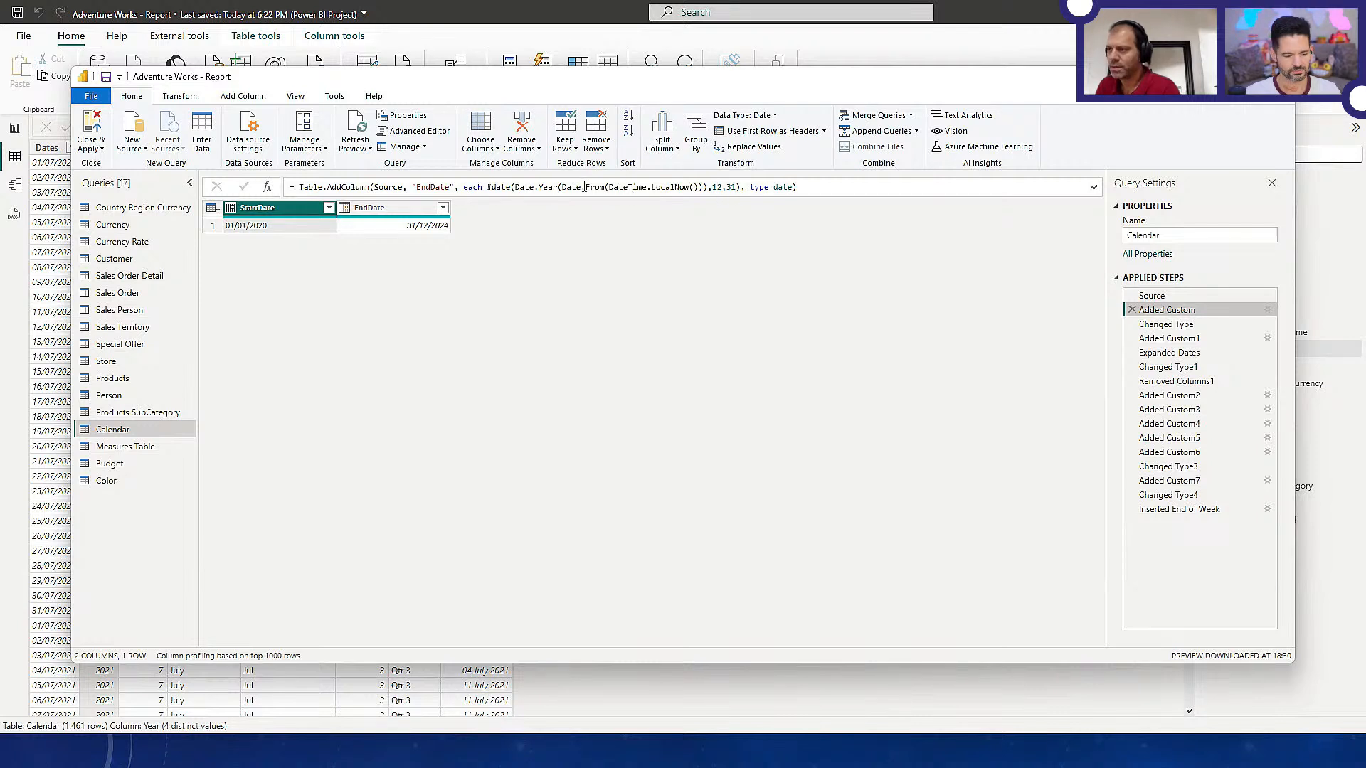
left_click_drag(518, 188, 724, 189)
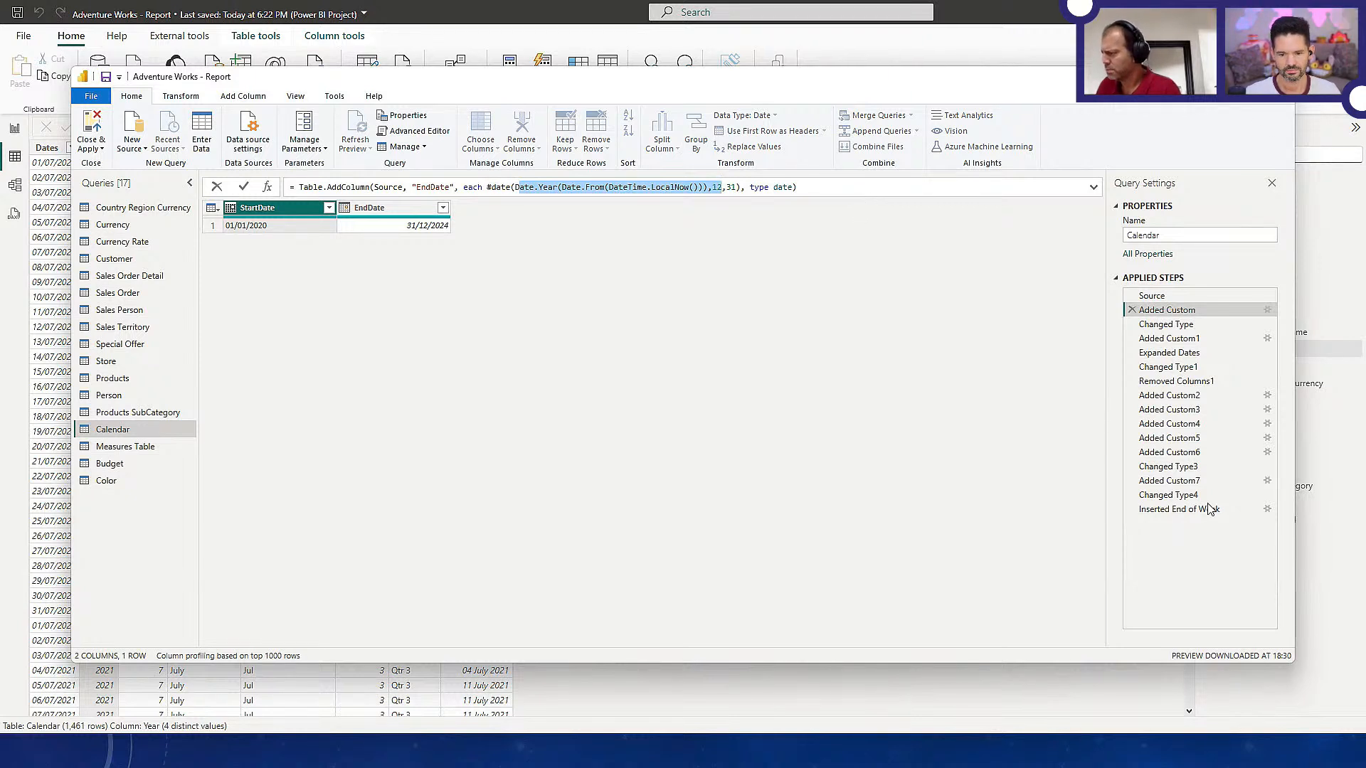
key("Escape")
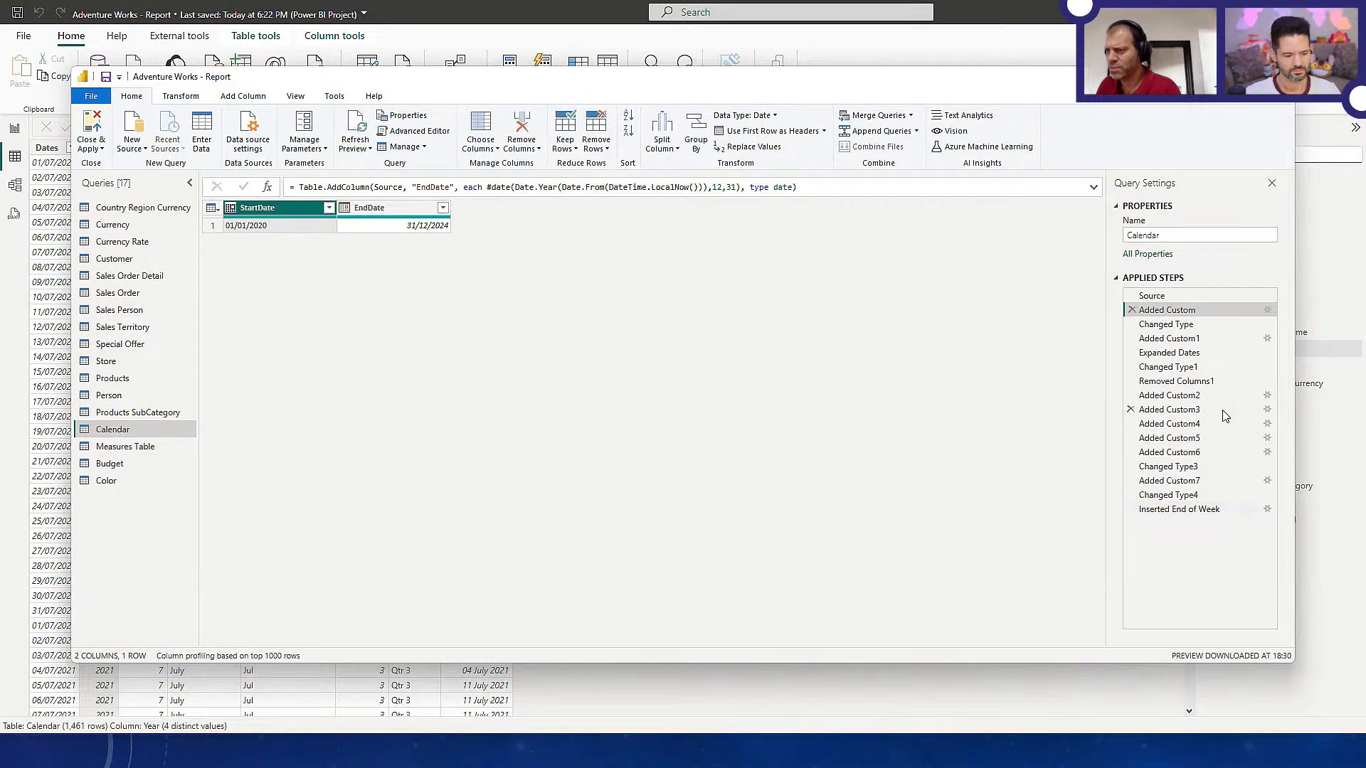
left_click(1200, 509)
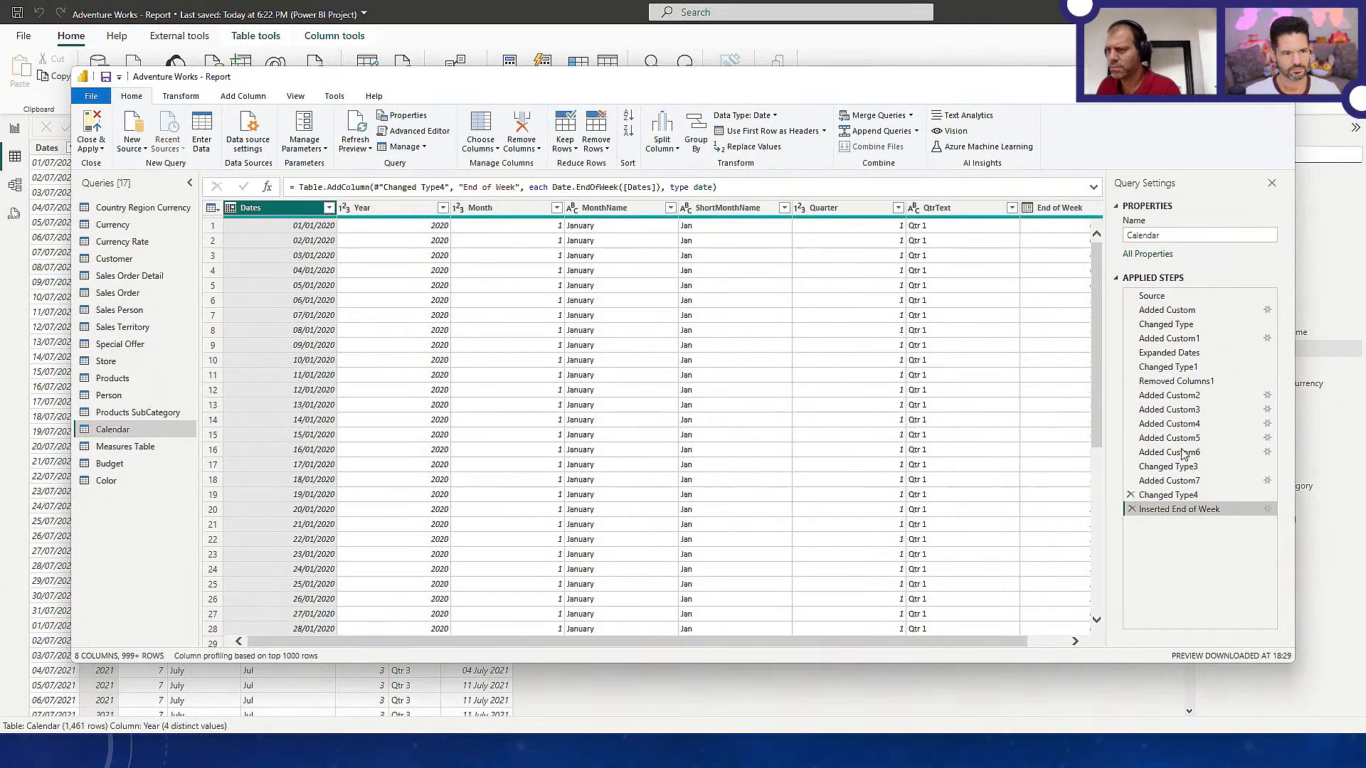
Return to the Calendar table's data and sort it by Year in ascending and then descending order
left_click(55, 75)
left_click(111, 147)
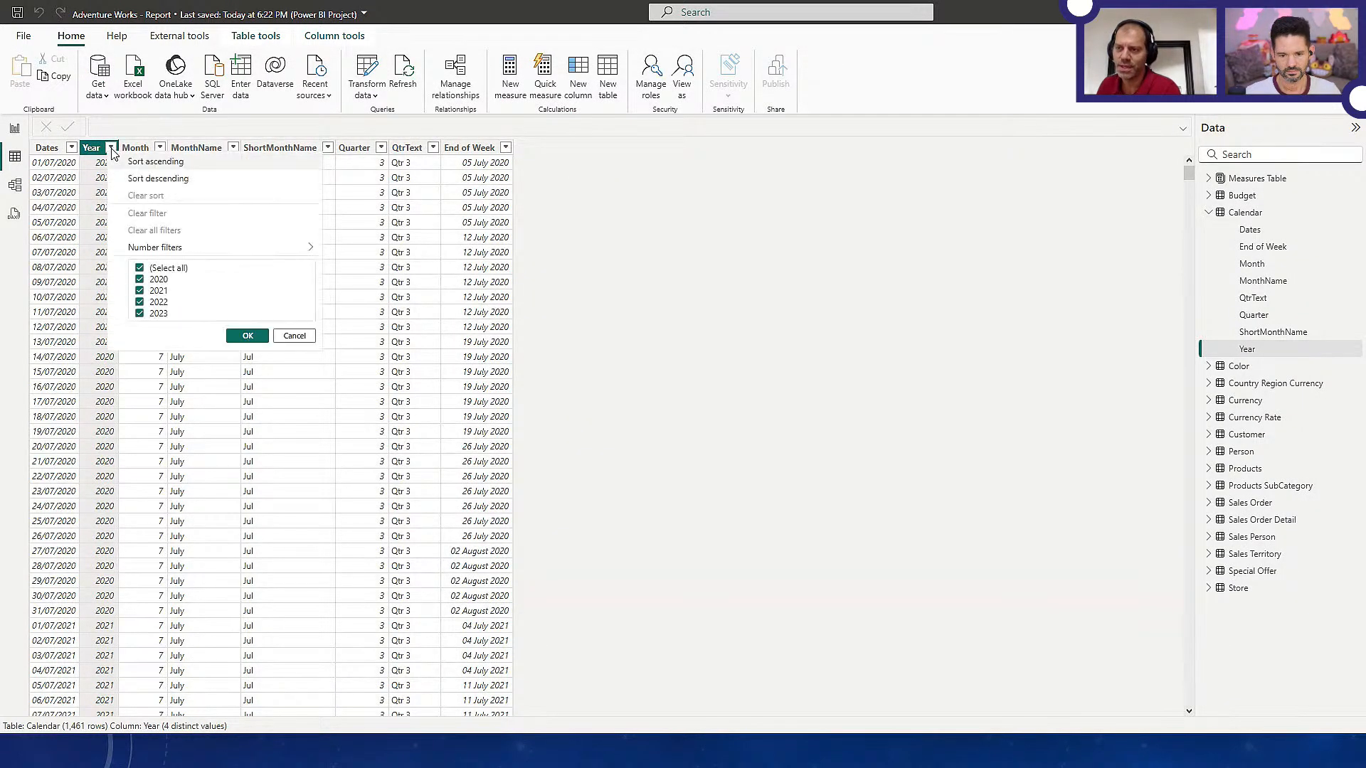
left_click(140, 163)
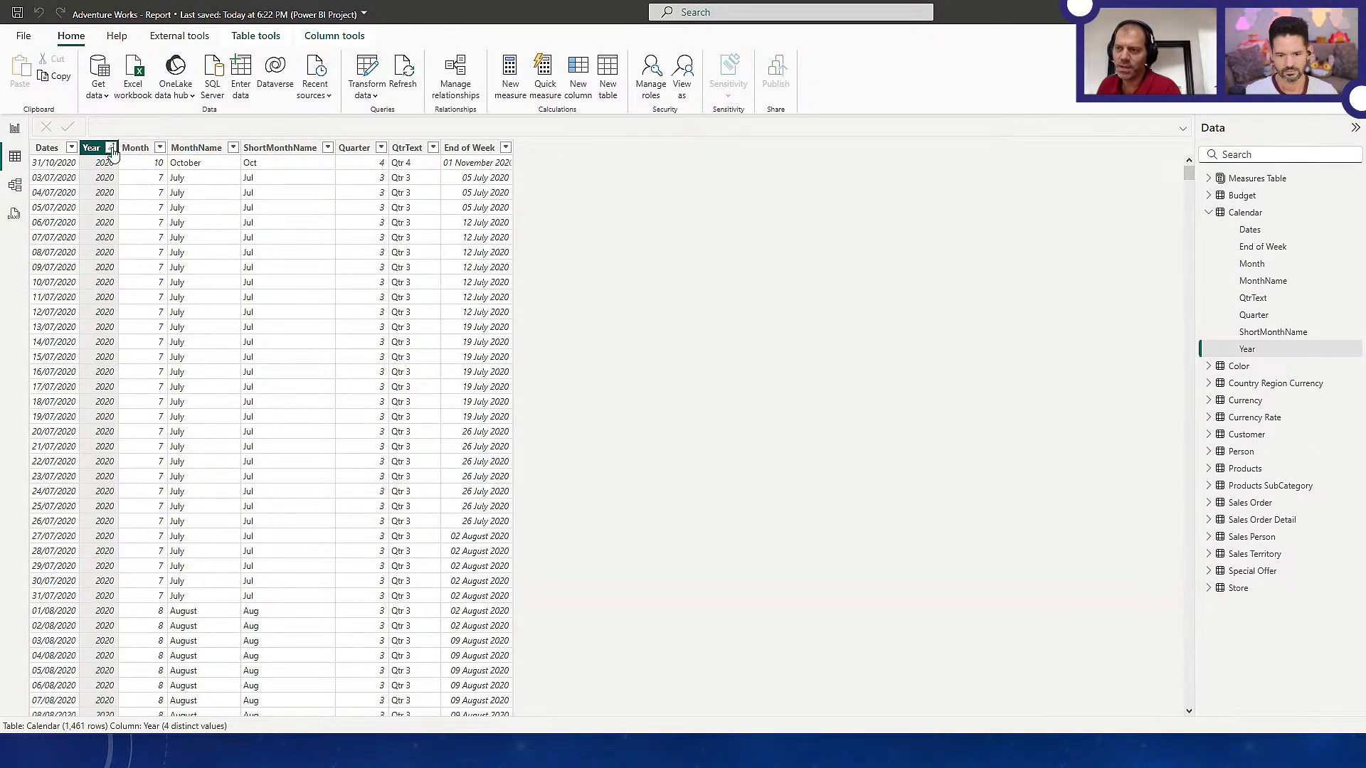
left_click(111, 147)
left_click(141, 180)
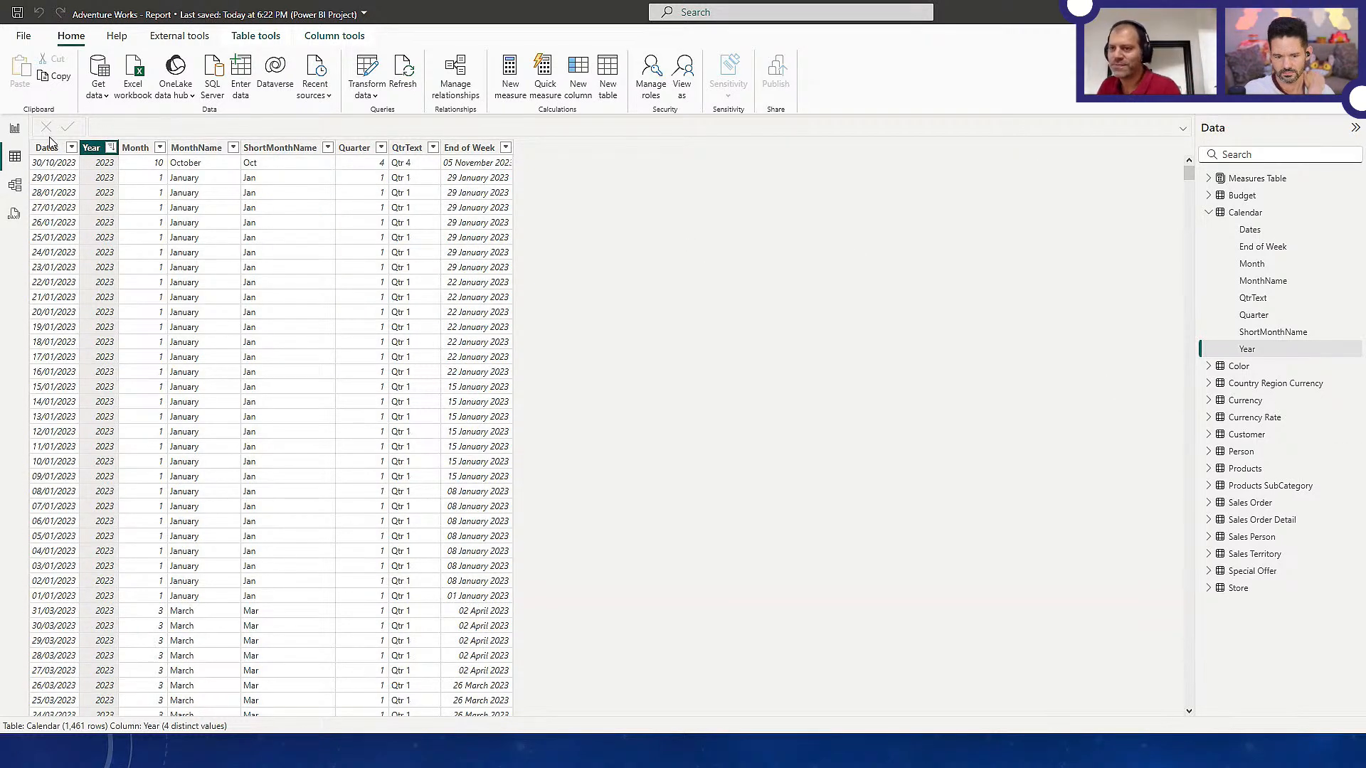
Move the Year slicer on the Budget page just below the Budget Values title and inspect April 2023 in the area chart
left_click(15, 129)
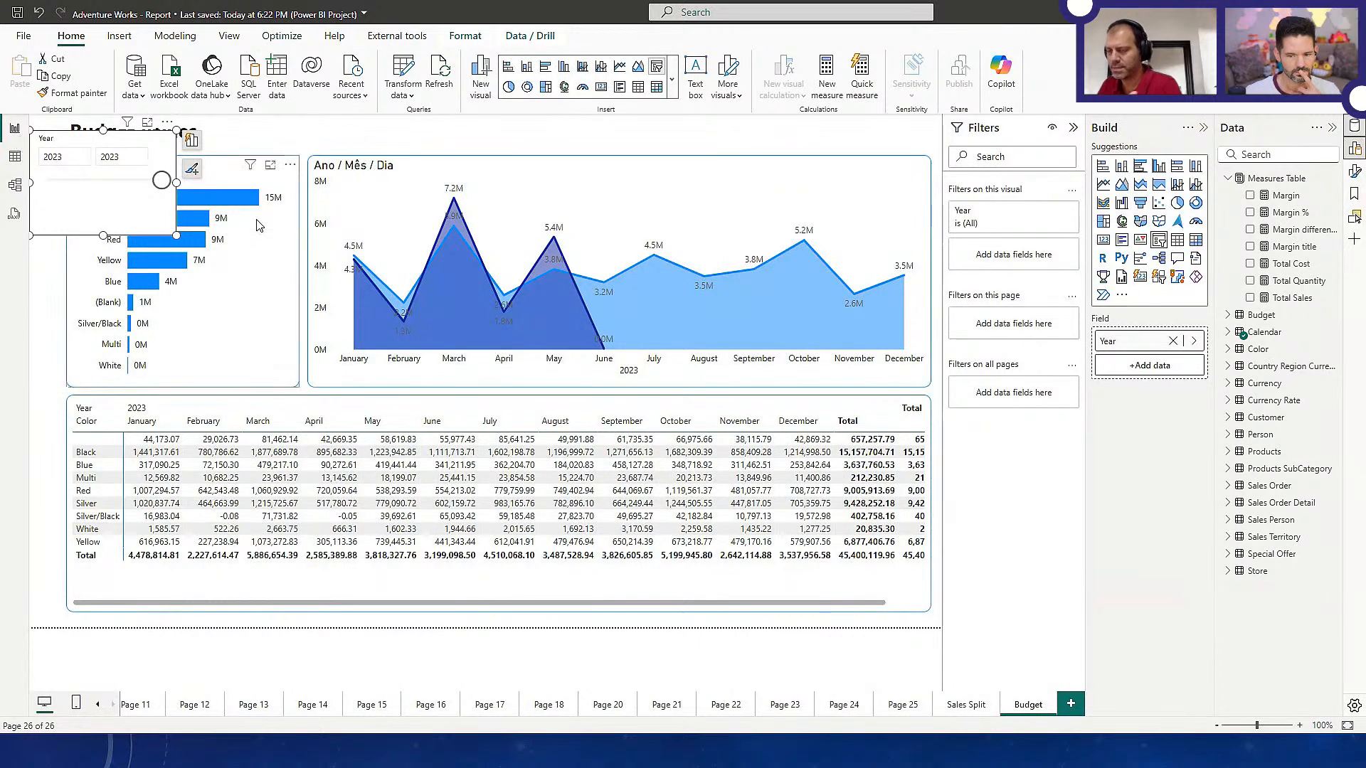
left_click_drag(171, 206, 171, 230)
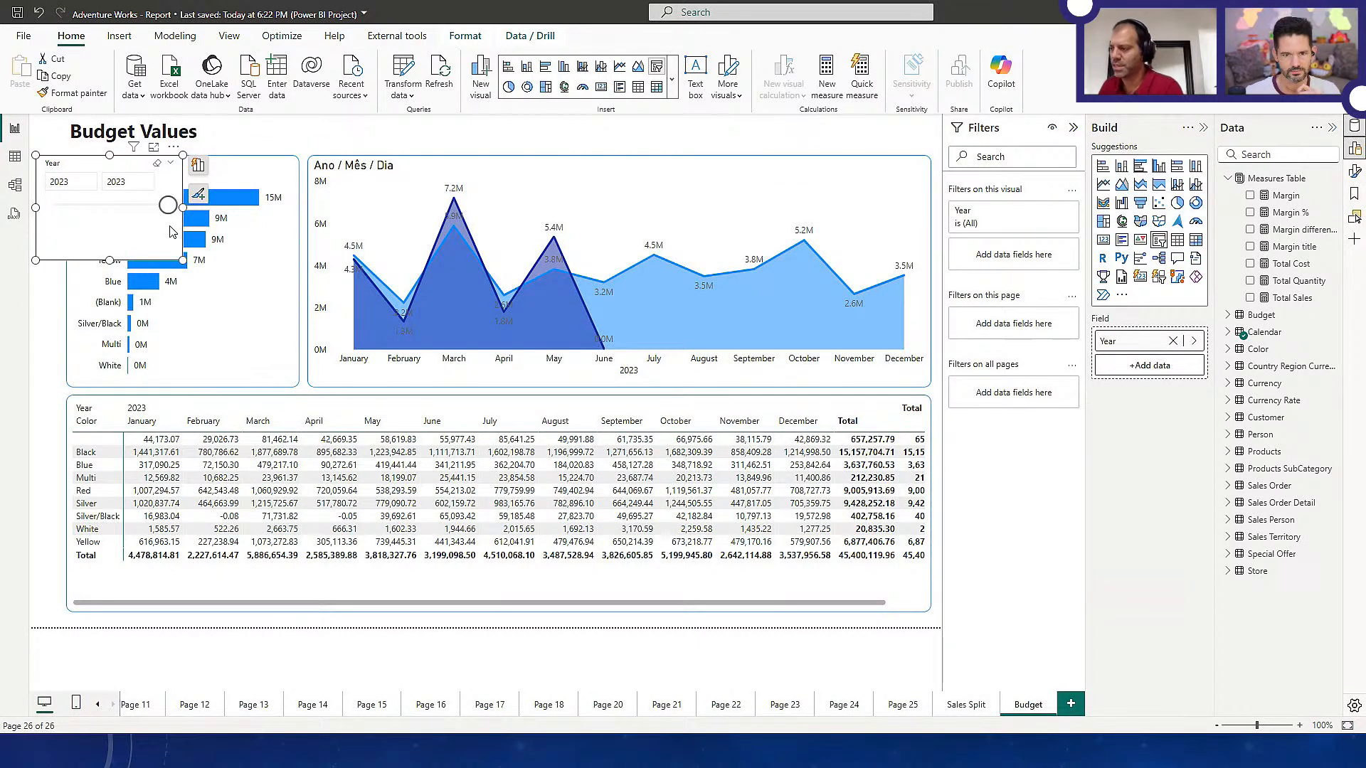
mouse_move(487, 337)
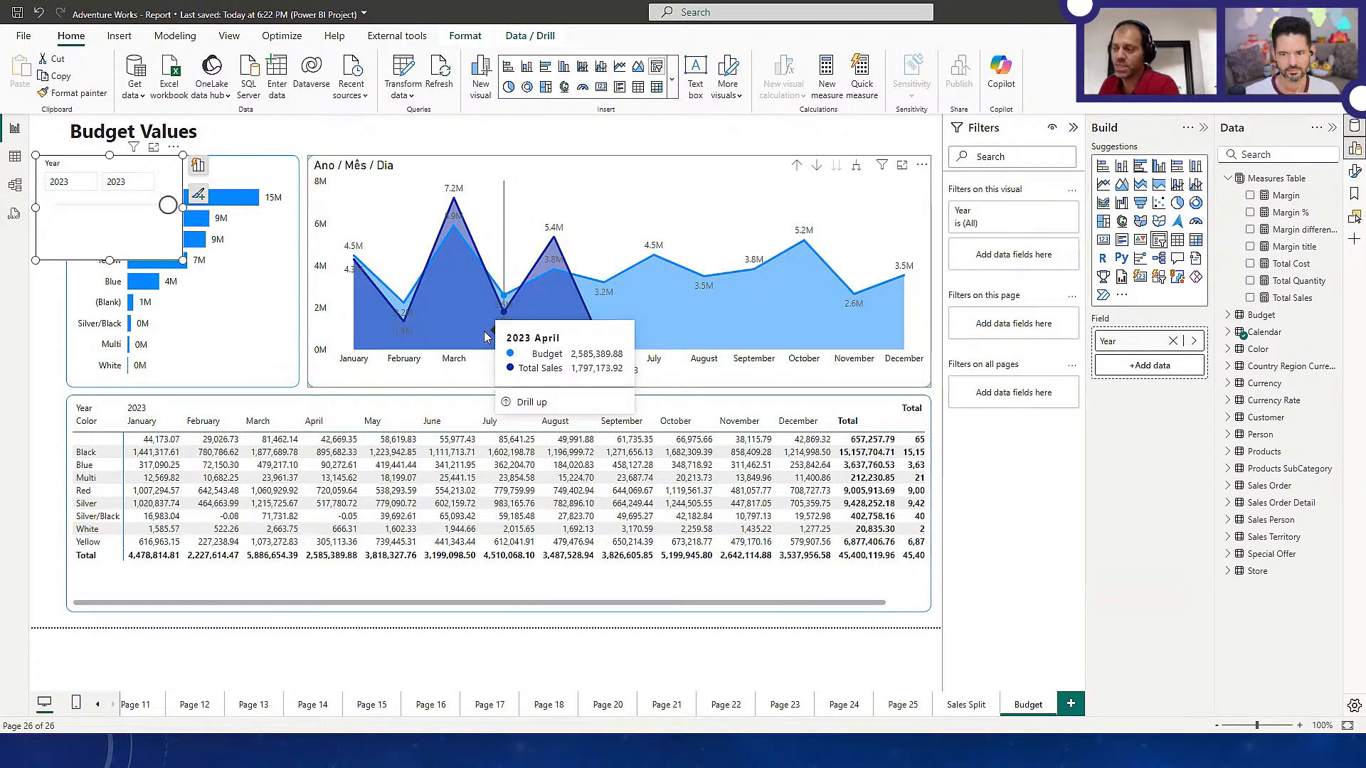
Switch to File Explorer, collapse the PBI Projects folder in the folder tree and look through the OneDrive folders
key("alt+Tab")
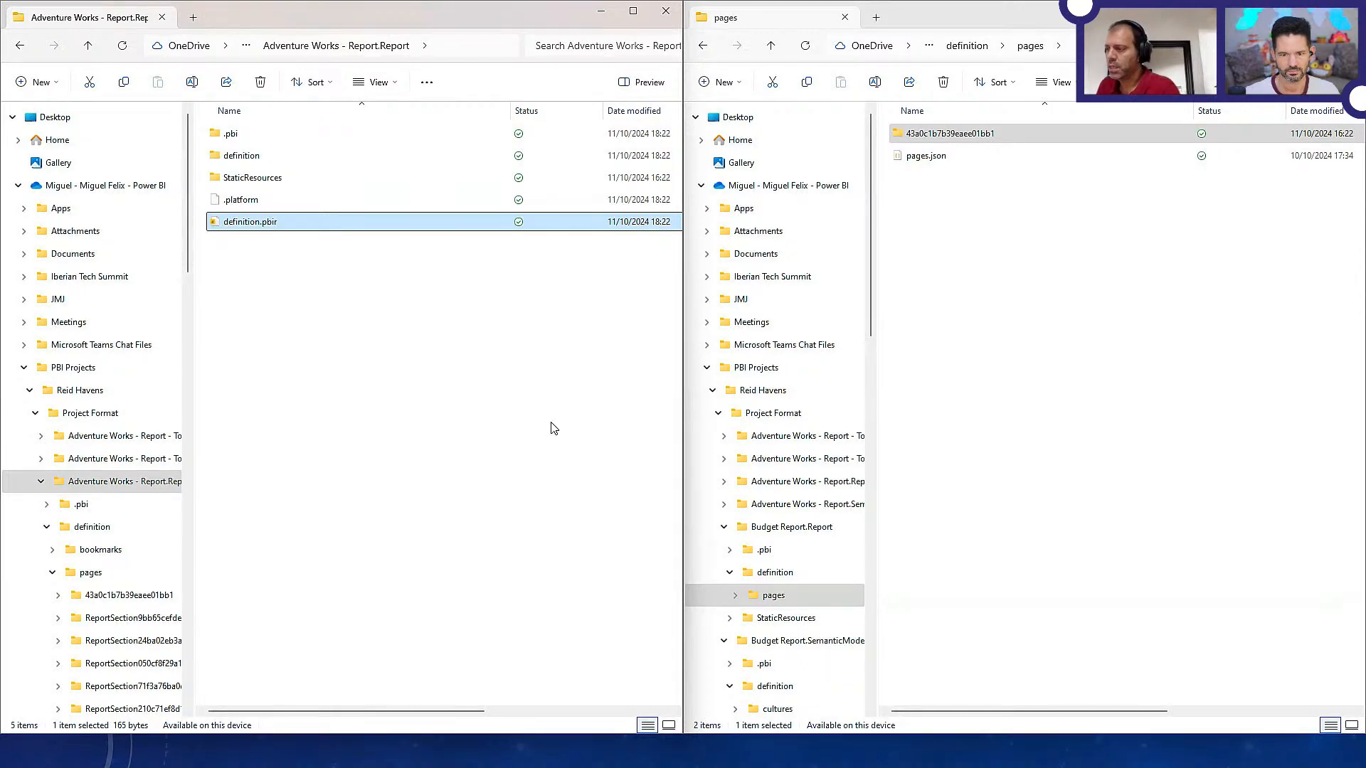
key("alt+Tab")
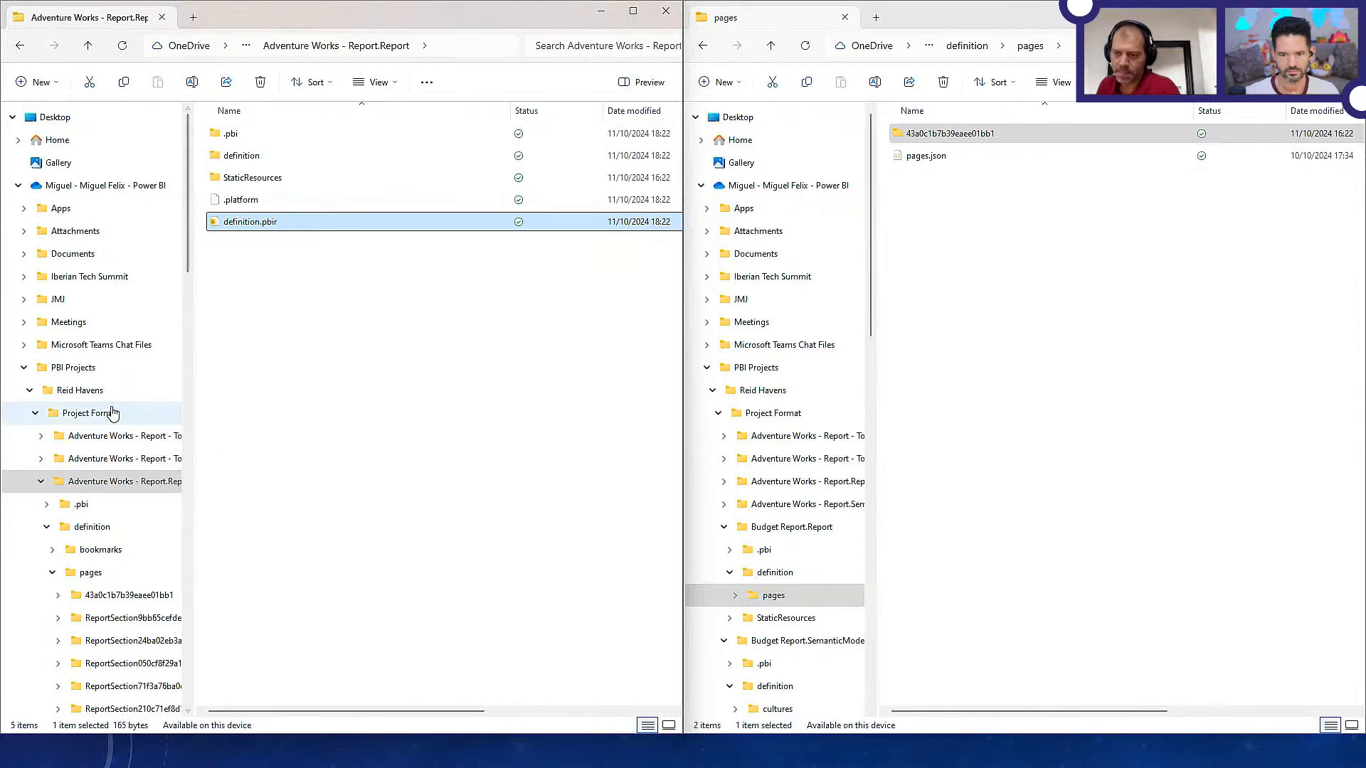
left_click(24, 368)
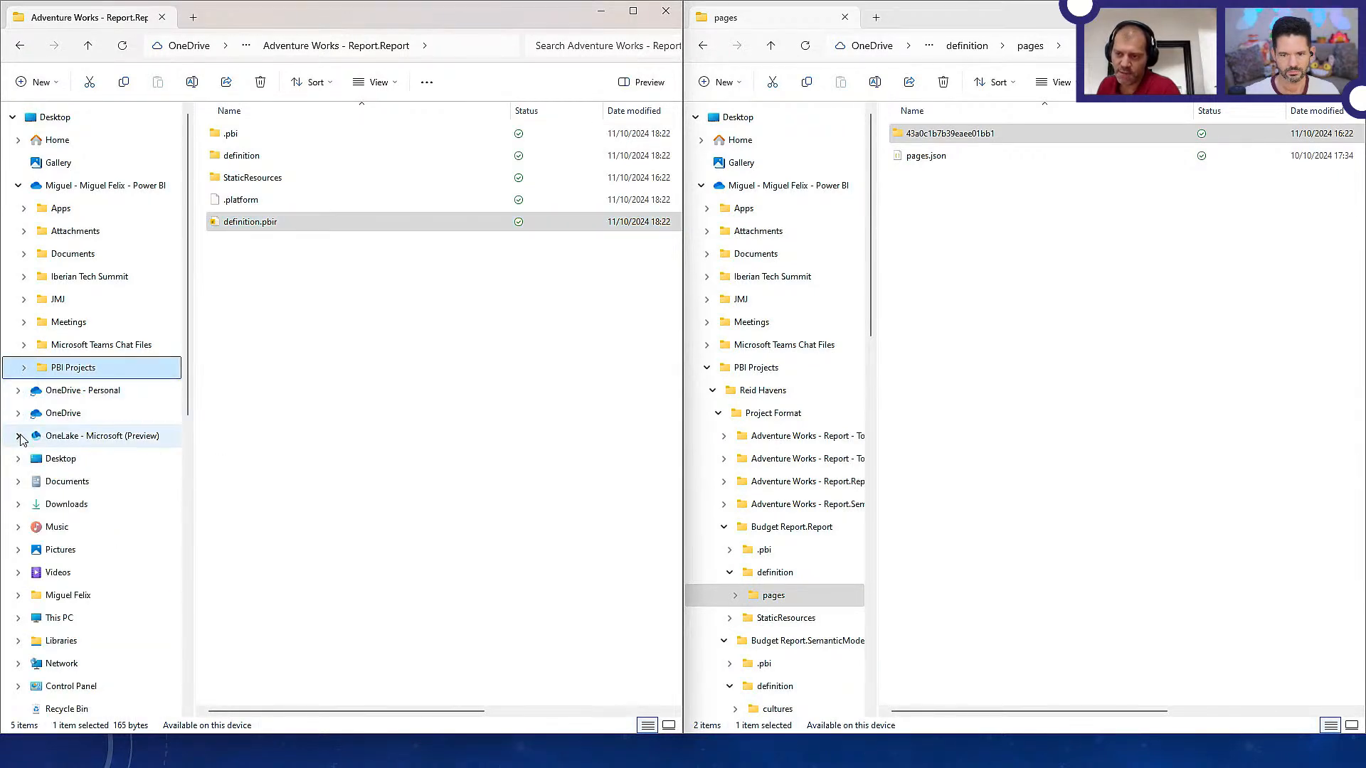
left_click(18, 414)
left_click(19, 390)
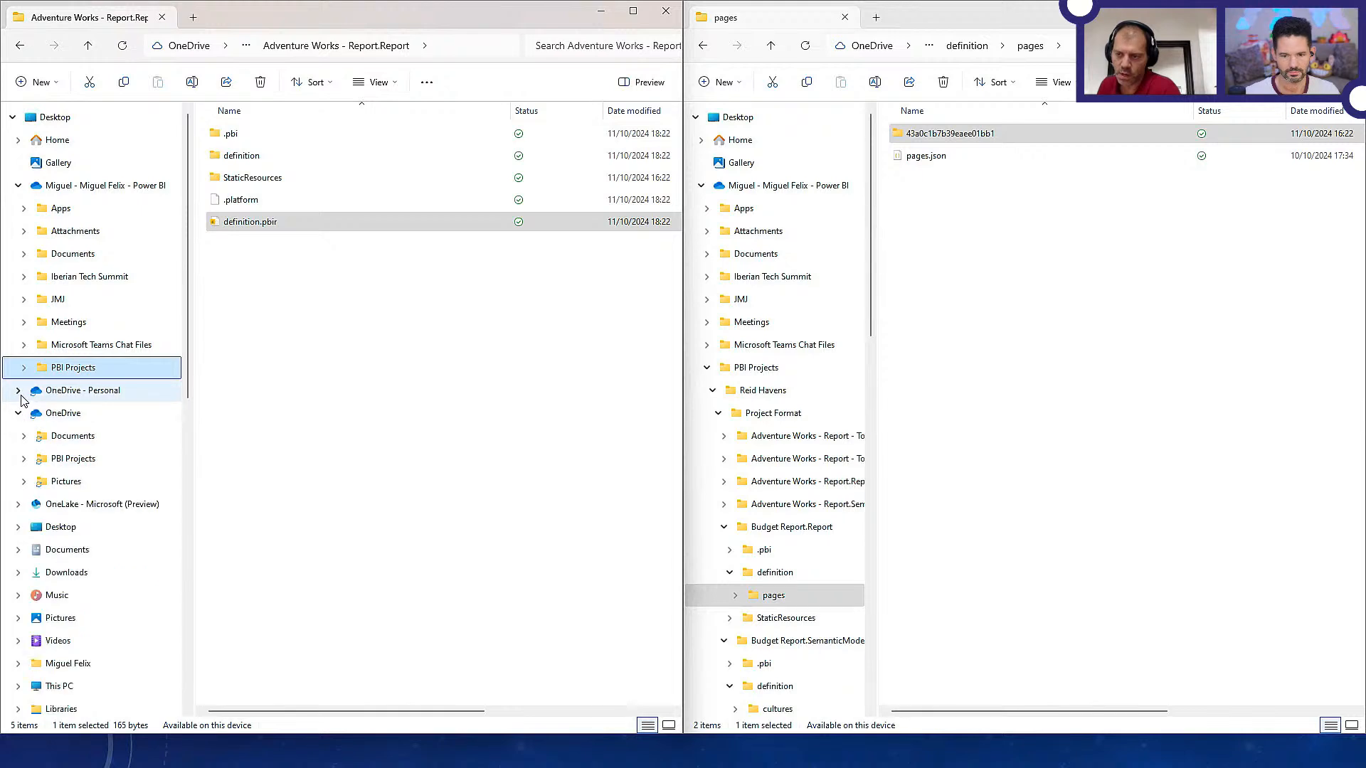
scroll(46, 527, "down", 8)
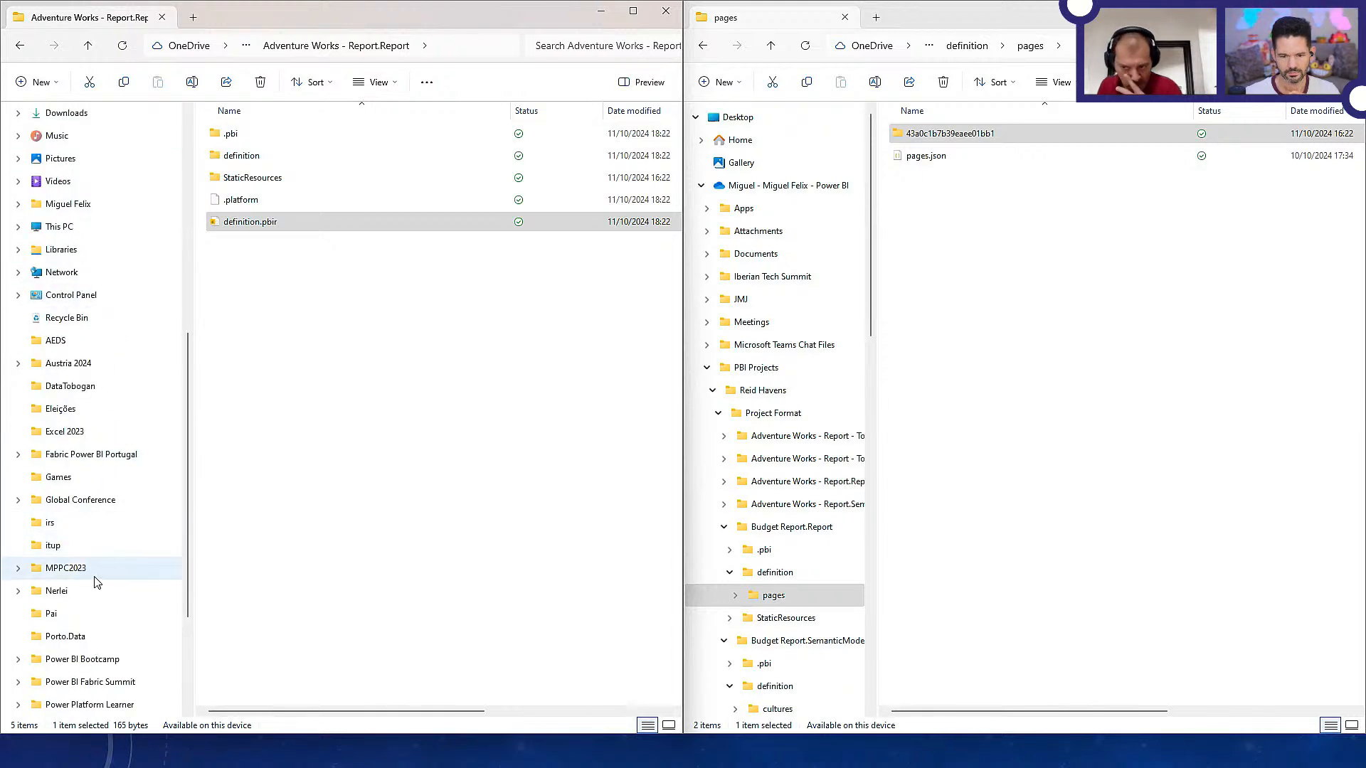
Check the MPPC2023 folder and the Global Conference folder's Direct_Lake.Report for project files, collapsing both folders again
left_click(19, 570)
left_click(25, 591)
left_click(19, 568)
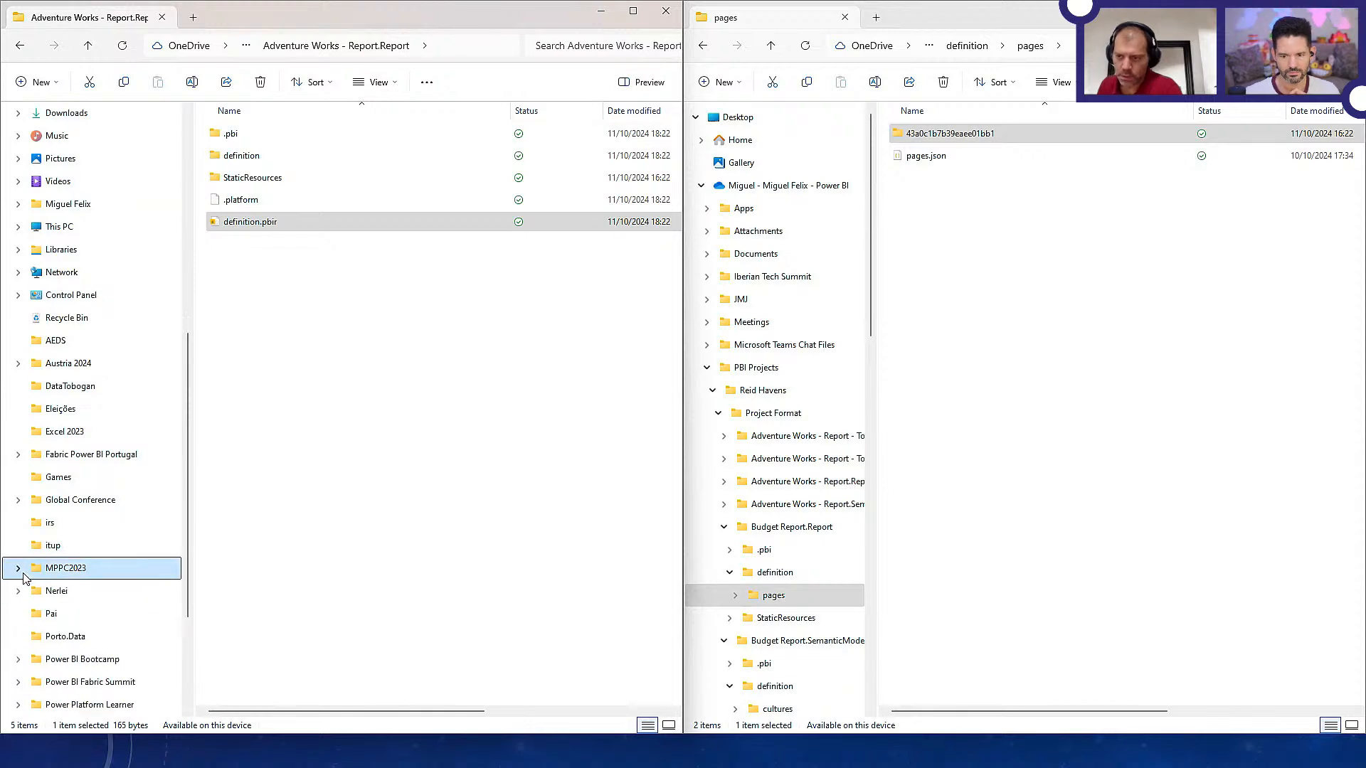
scroll(32, 476, "down", 3)
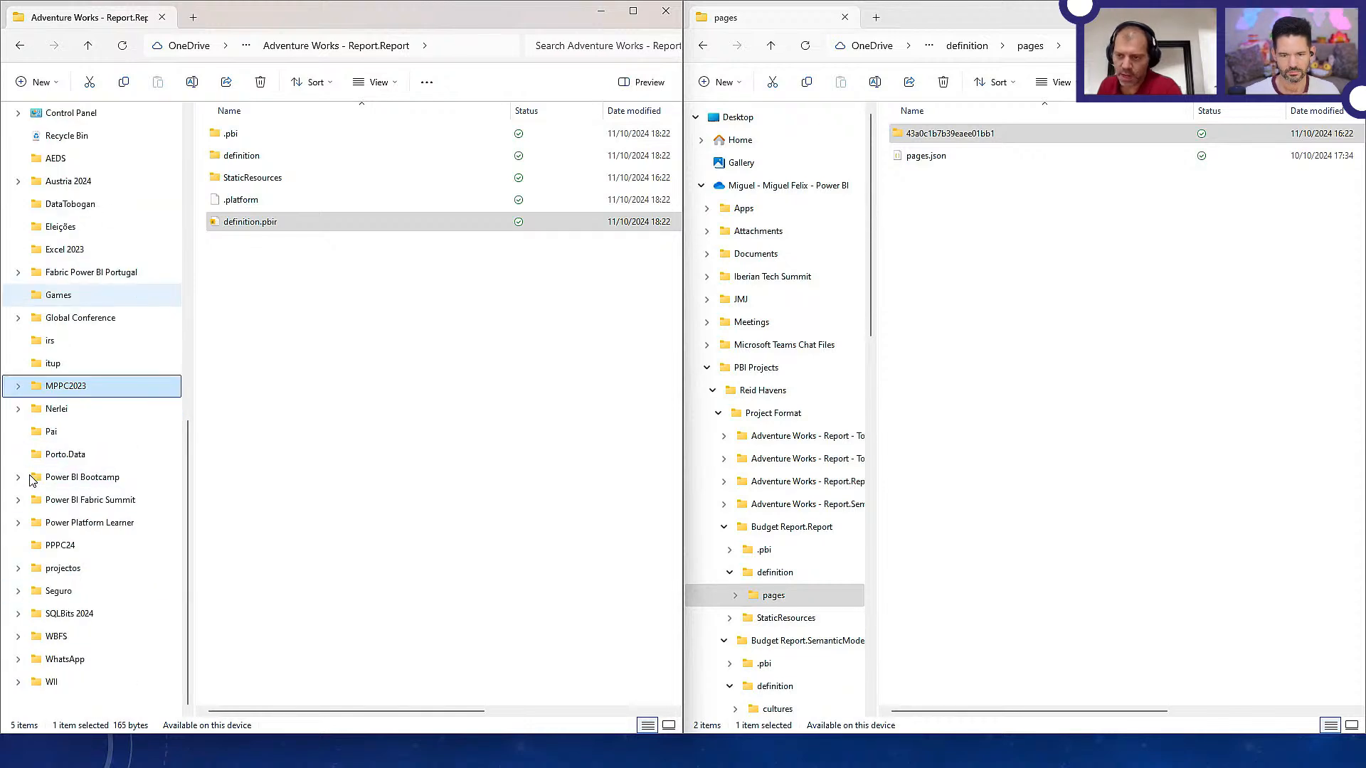
left_click(18, 317)
left_click(24, 340)
left_click(29, 364)
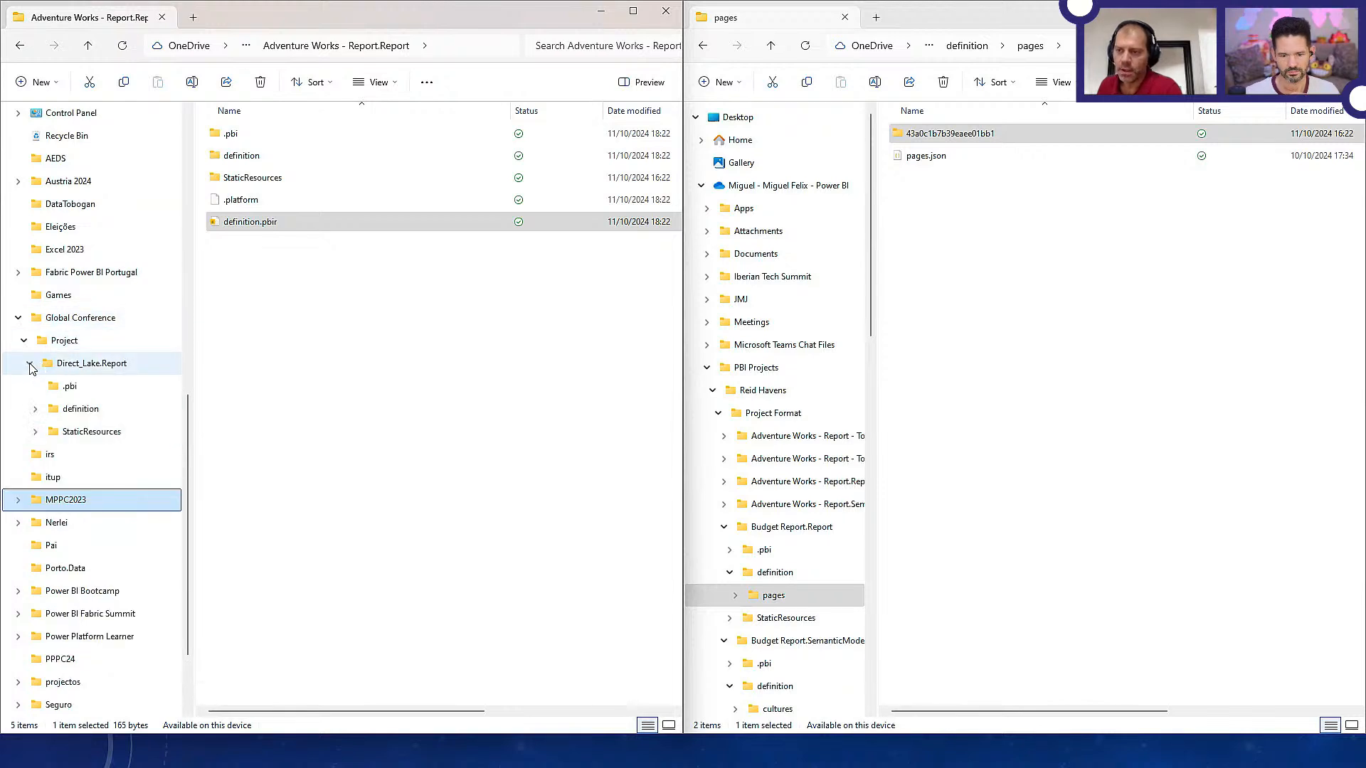
left_click(18, 317)
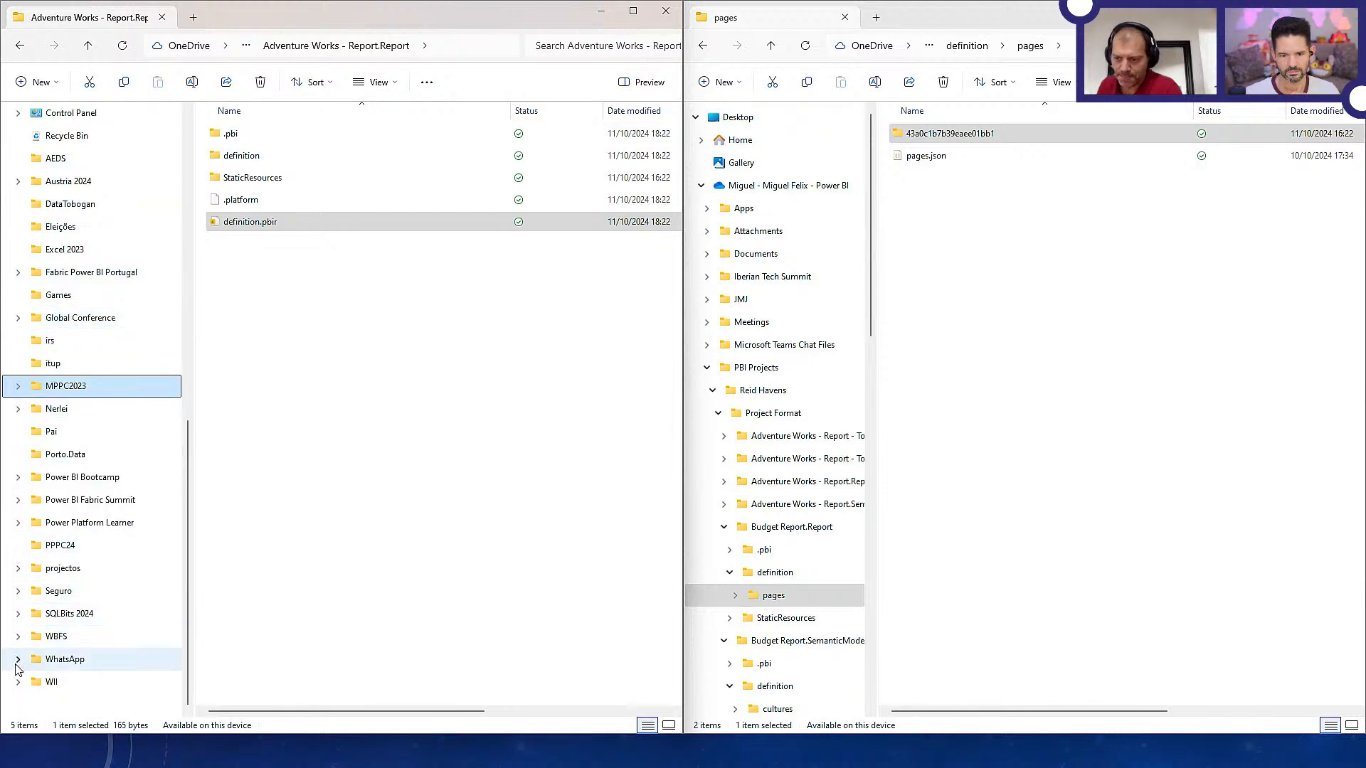
Browse the Adventure Works - Report report and semantic model folders in Power Platform Learner's Reports > Project folder, returning to the report folder
left_click(18, 522)
left_click(23, 544)
left_click(29, 590)
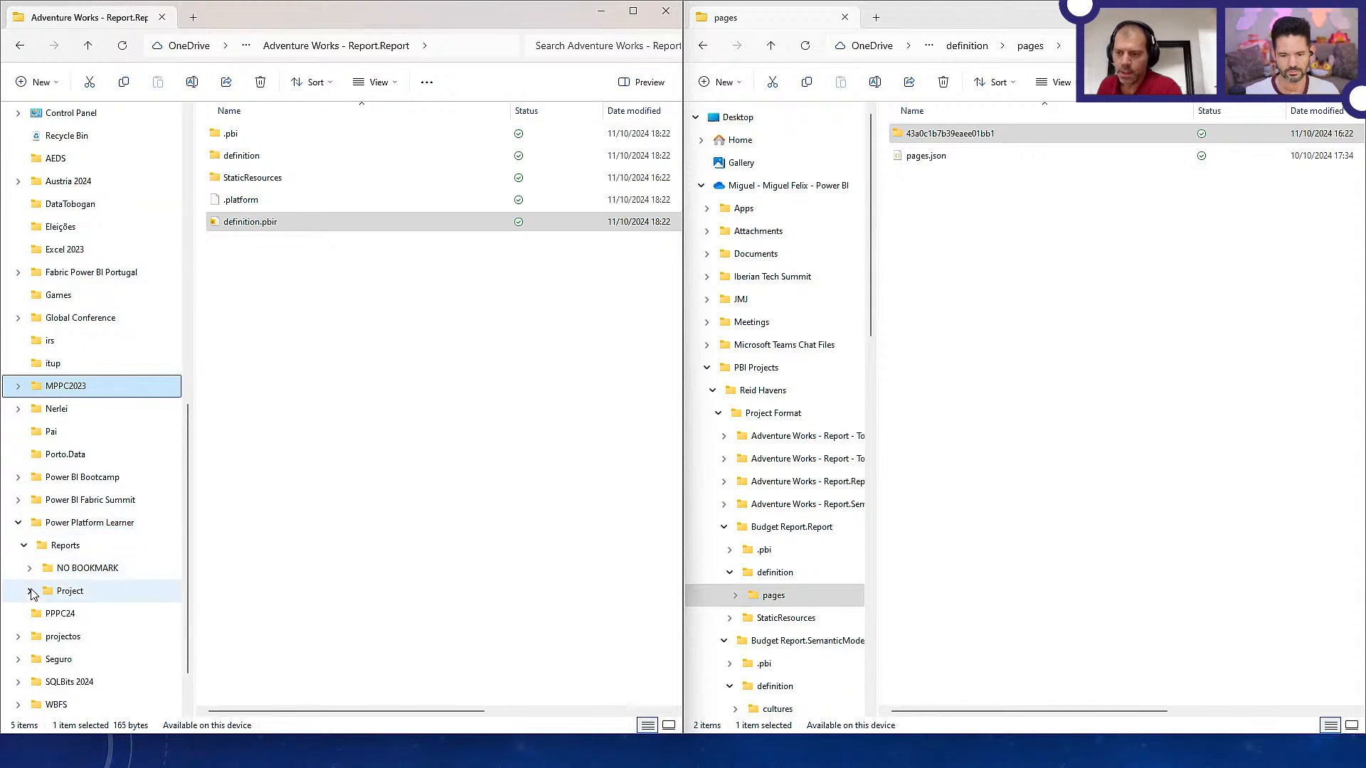
left_click(67, 614)
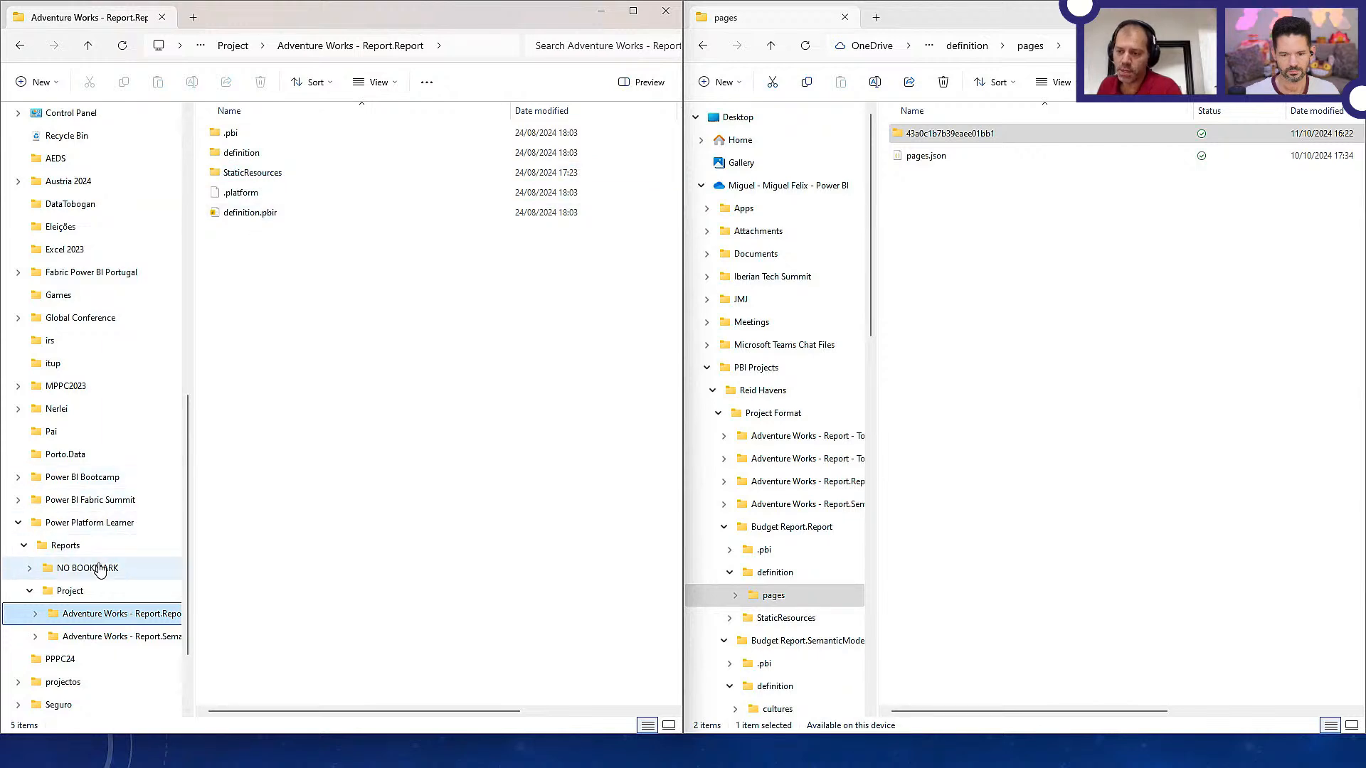
left_click(106, 638)
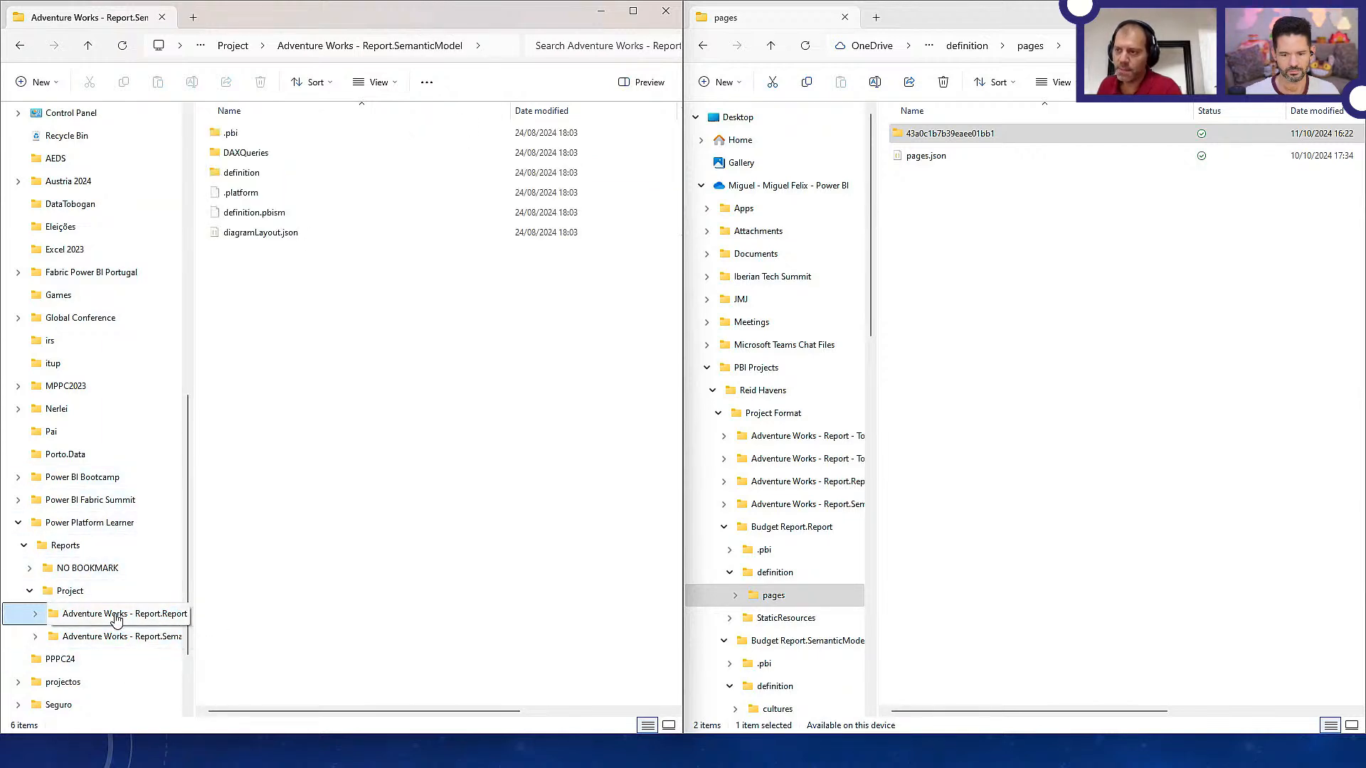
left_click(114, 616)
scroll(125, 225, "up", 8)
scroll(125, 225, "down", 8)
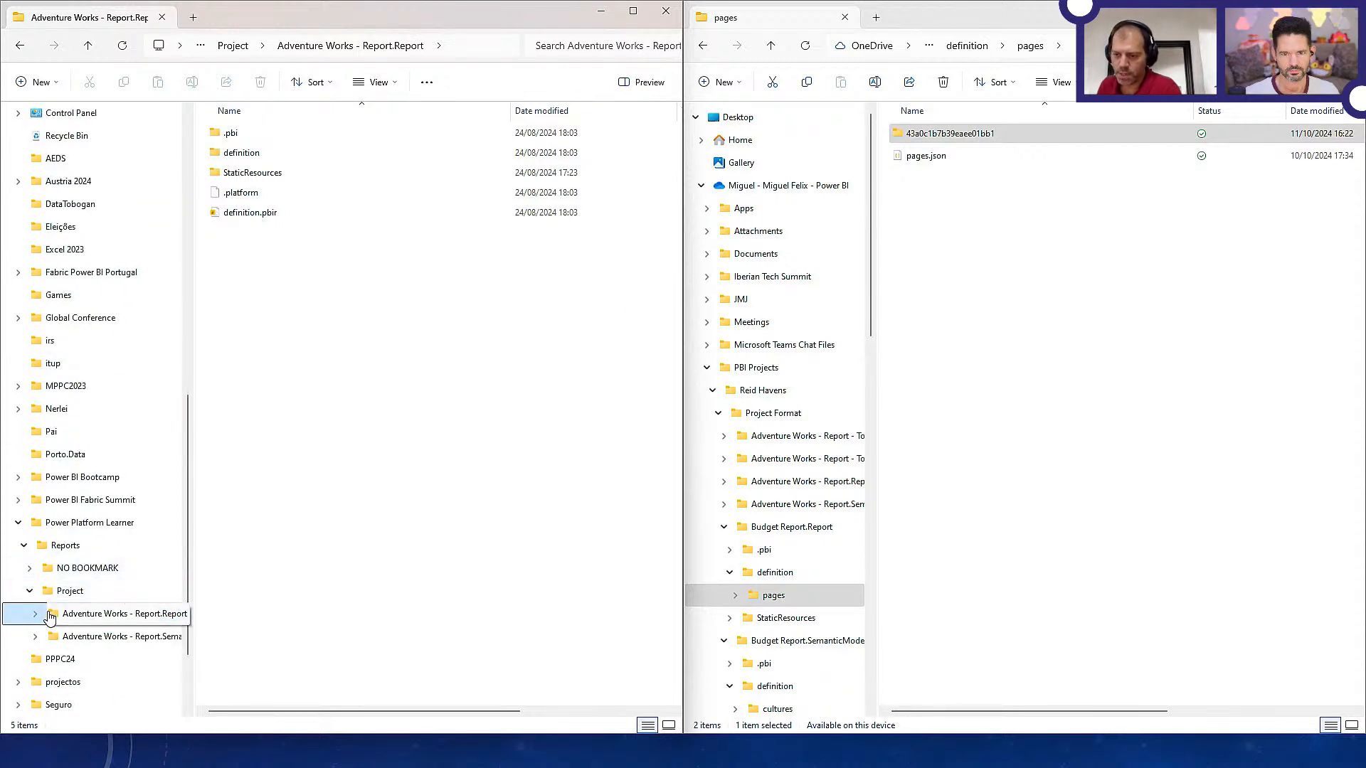
Expand the report's definition folder and show the files in its bookmarks subfolder
left_click(35, 614)
left_click(41, 658)
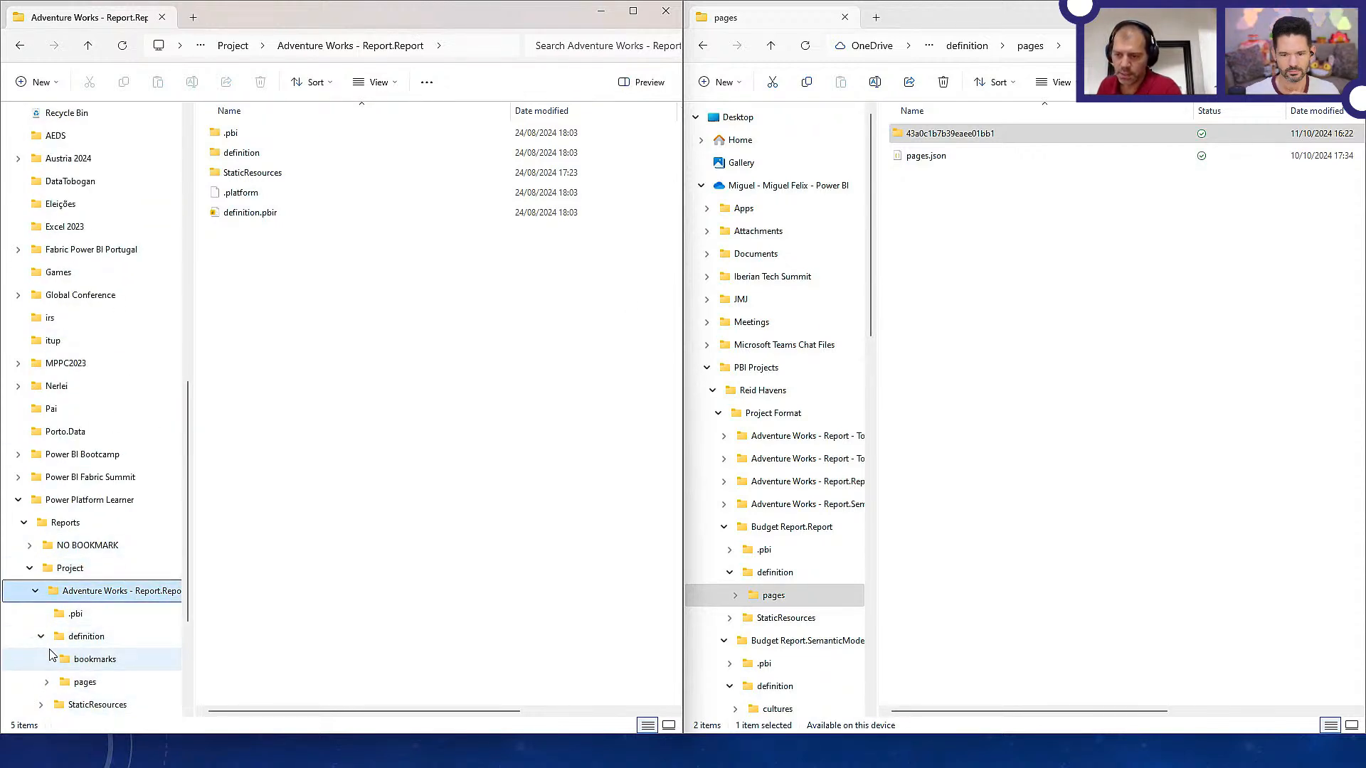
left_click(93, 659)
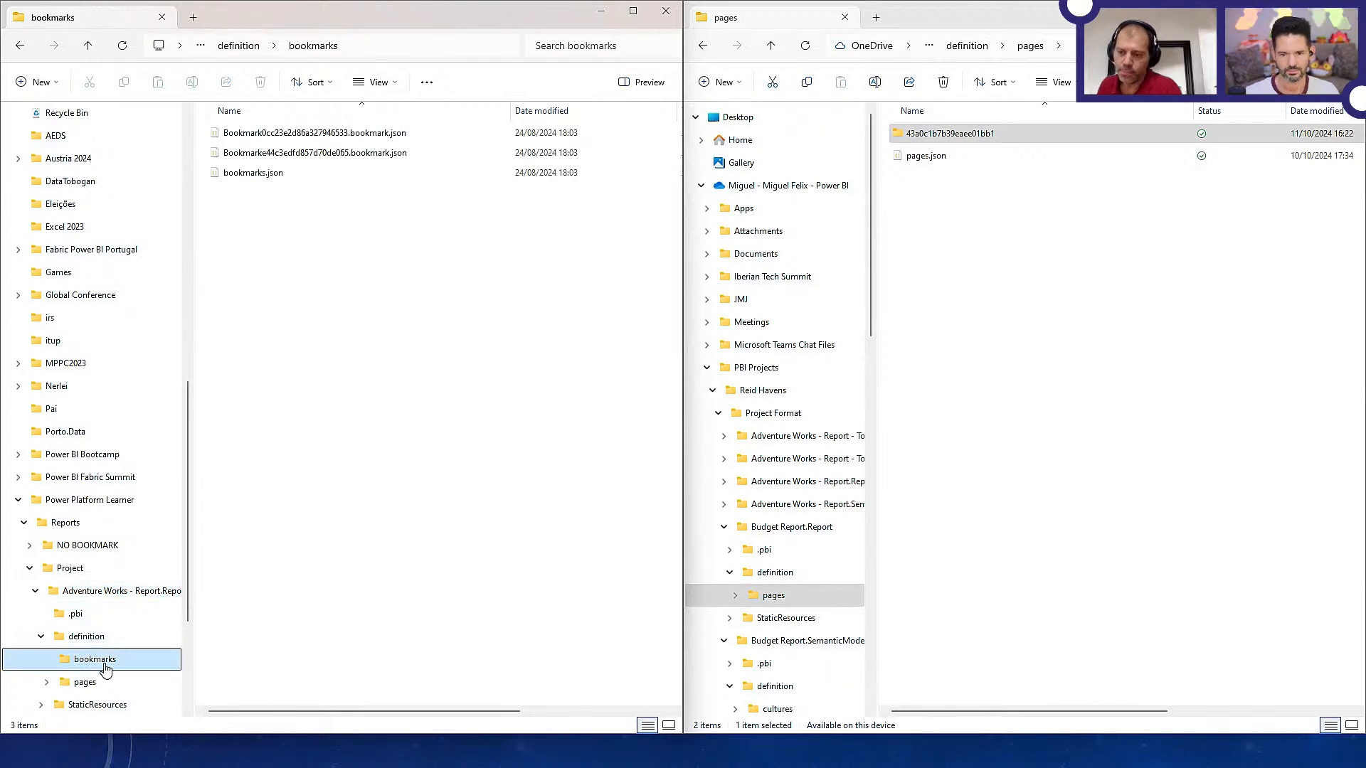
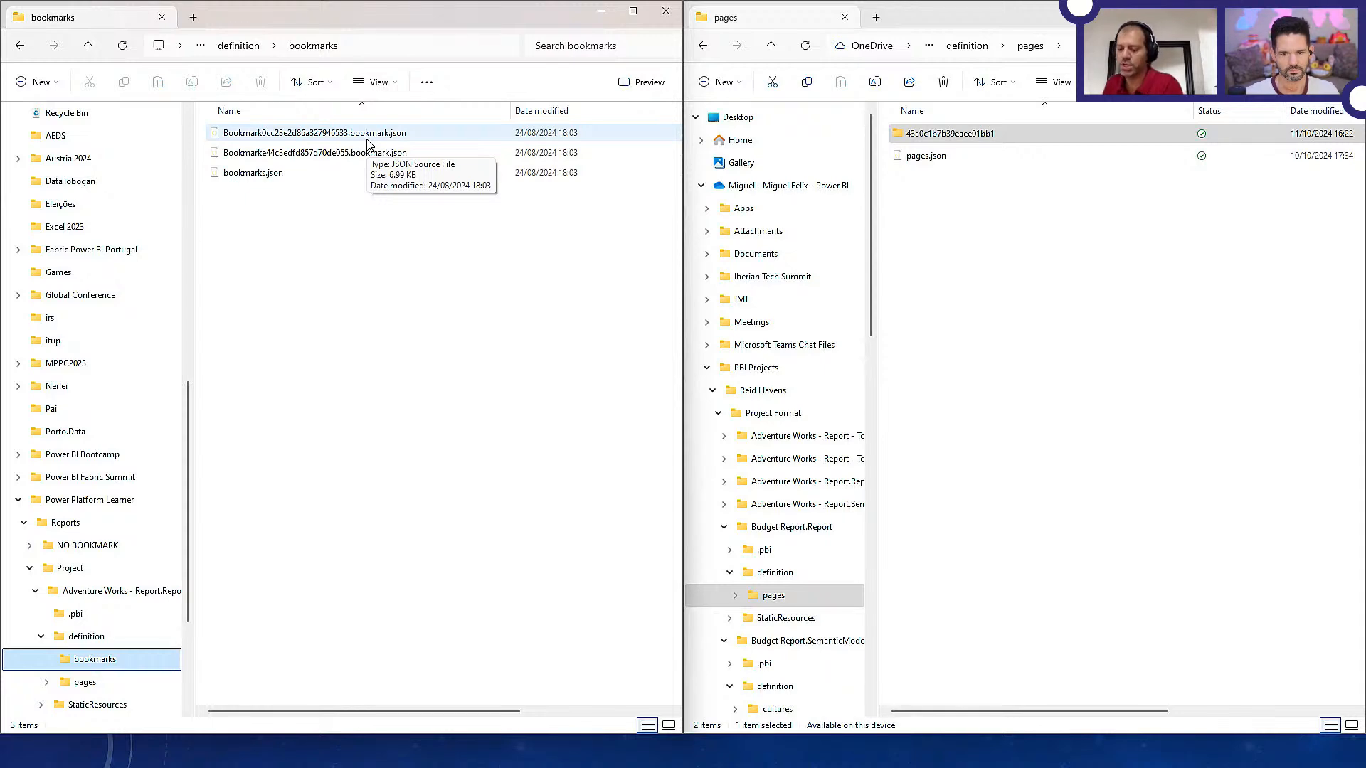
Switch to Power BI Desktop, look through the report's page list, and close Adventure Works - Report, saving the changes
key("alt+Tab")
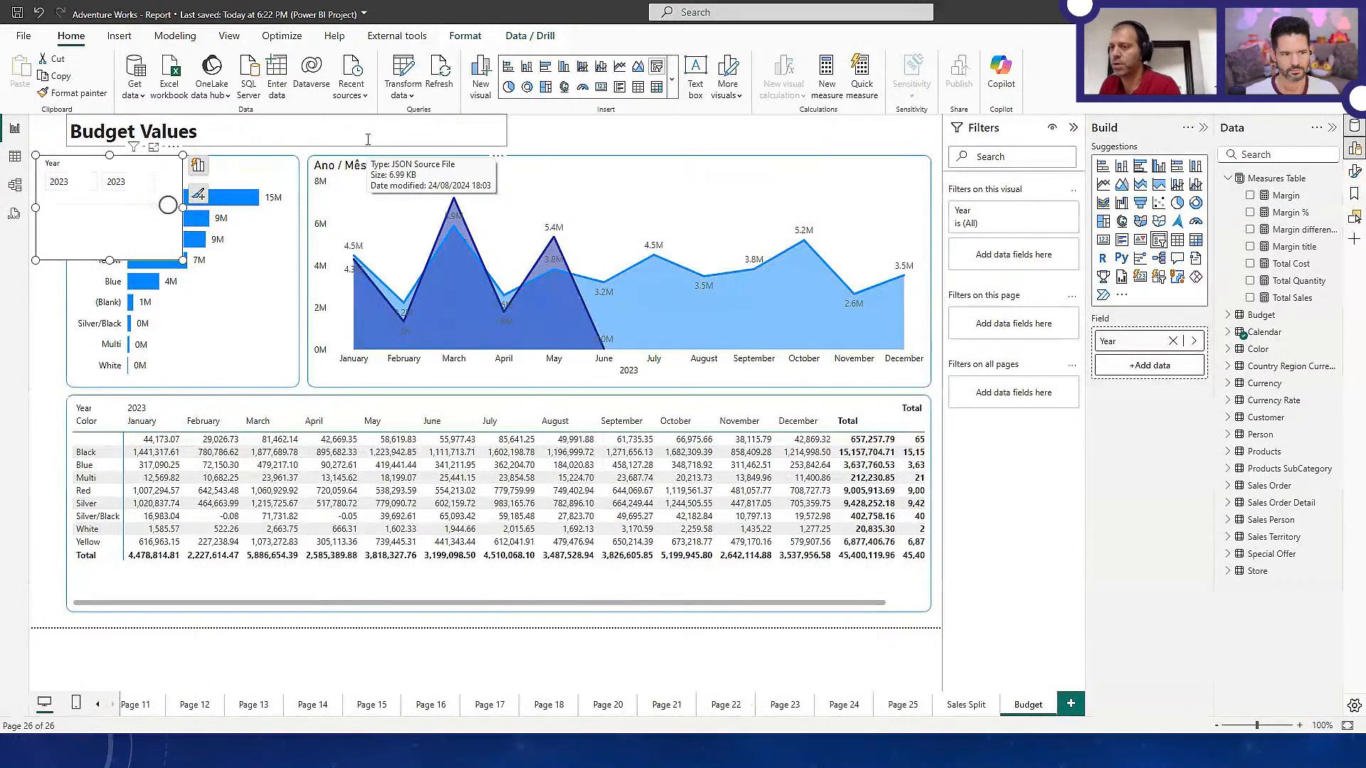
mouse_move(386, 235)
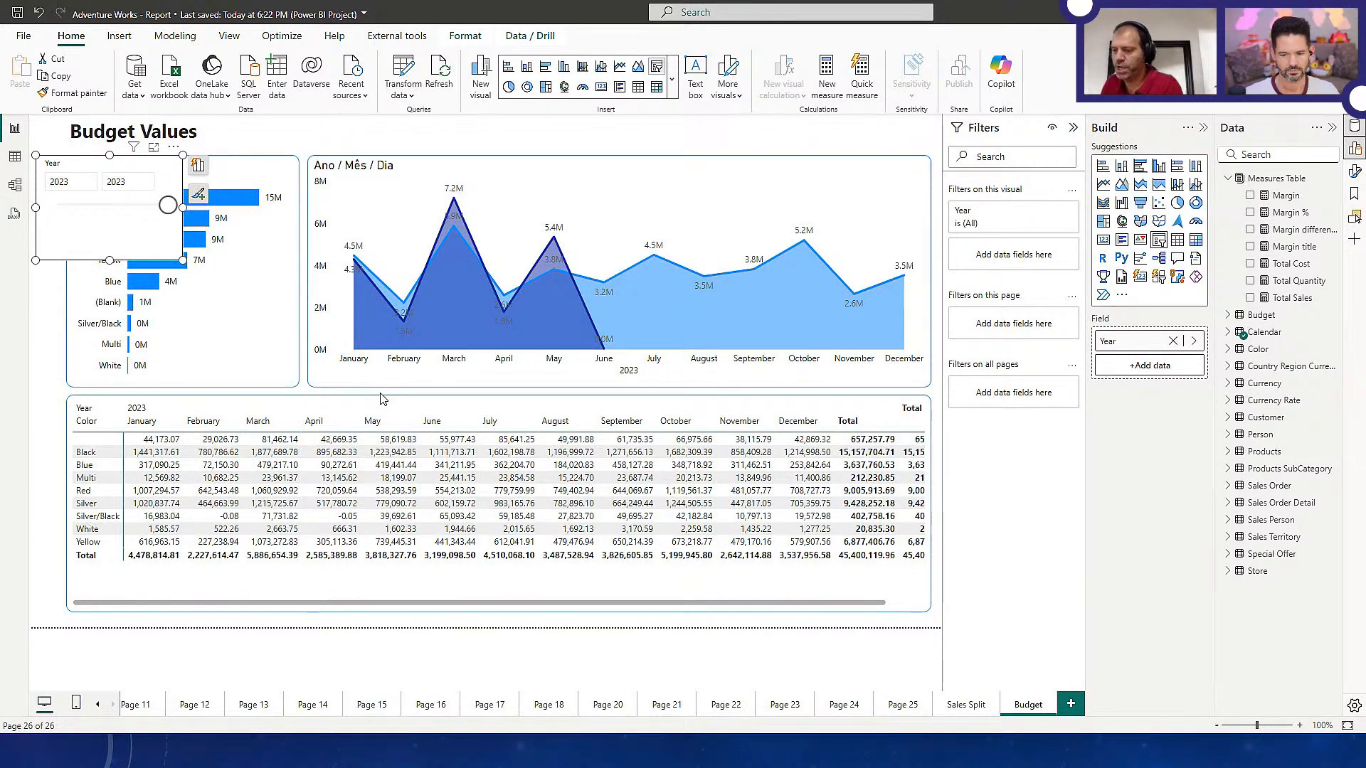
left_click(99, 704)
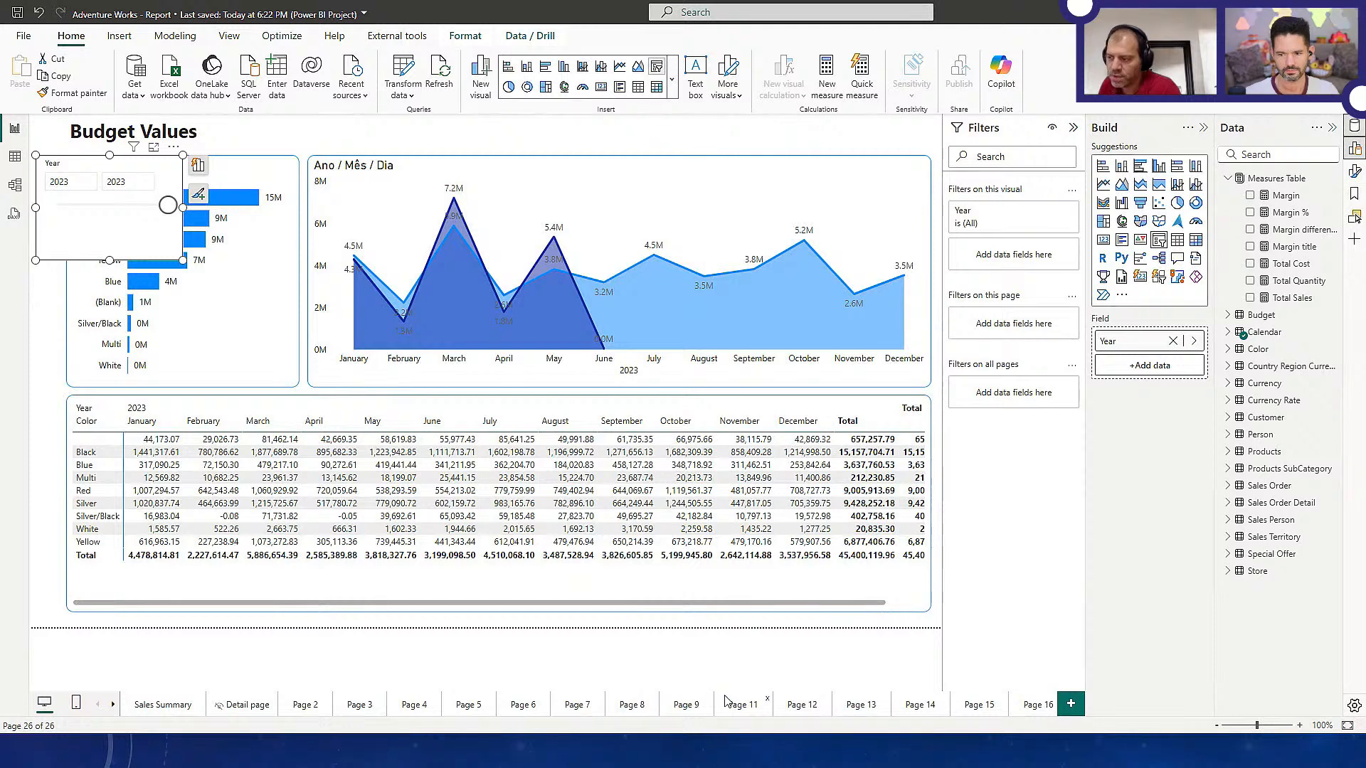
left_click(113, 704)
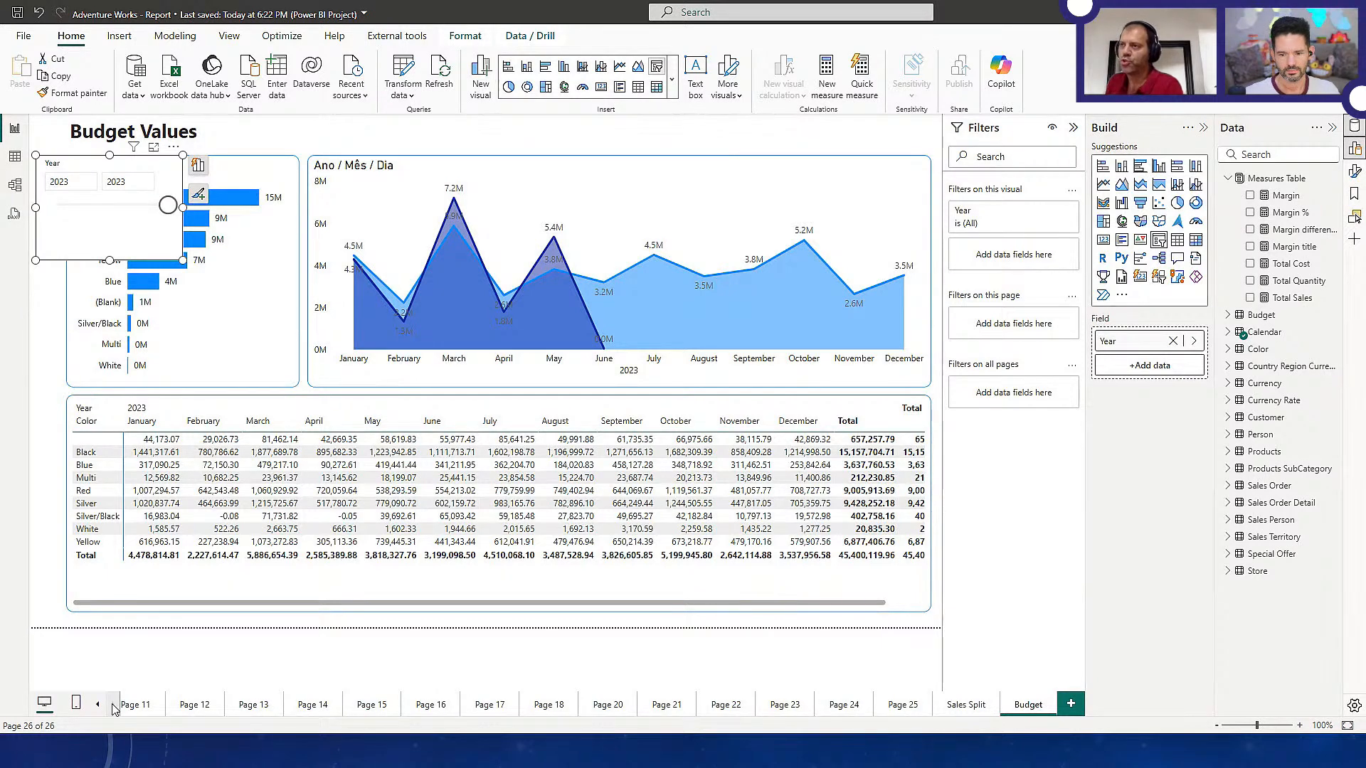
left_click(1348, 12)
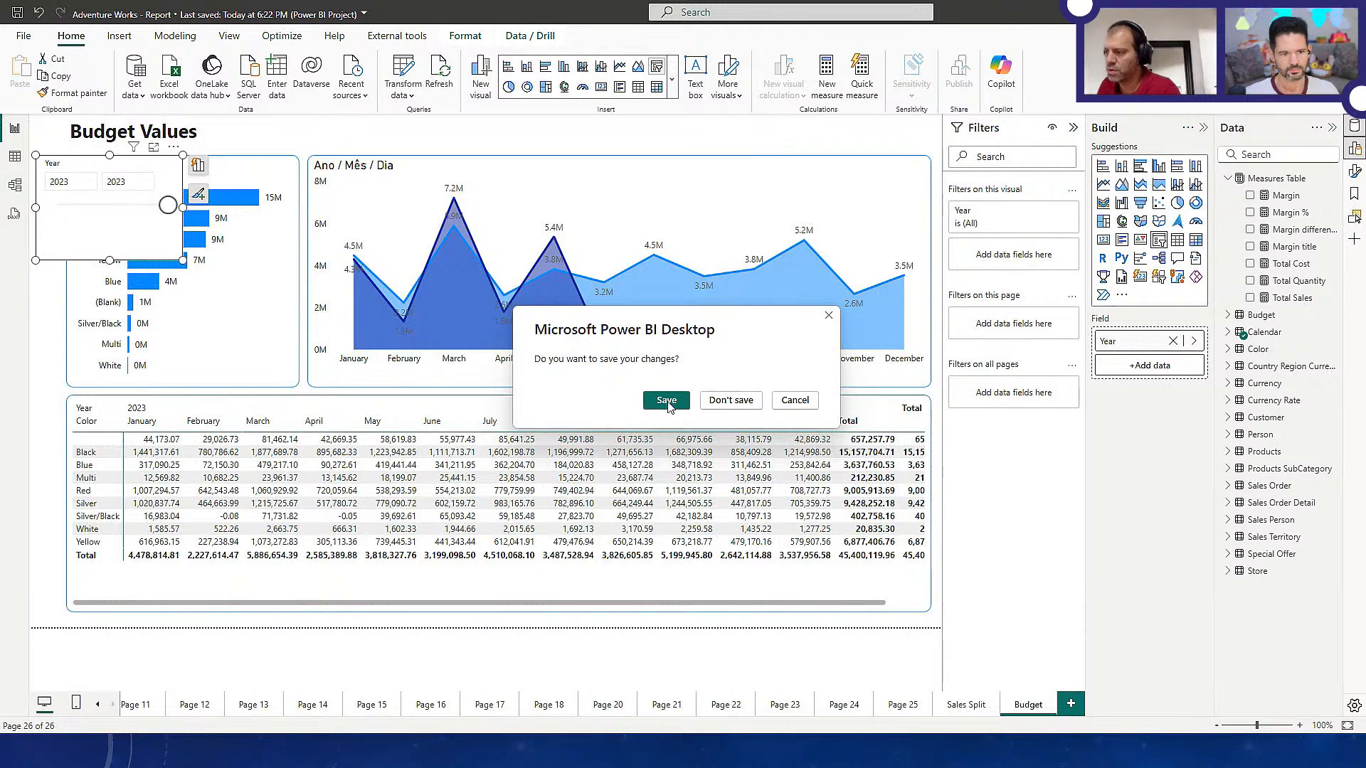
left_click(667, 402)
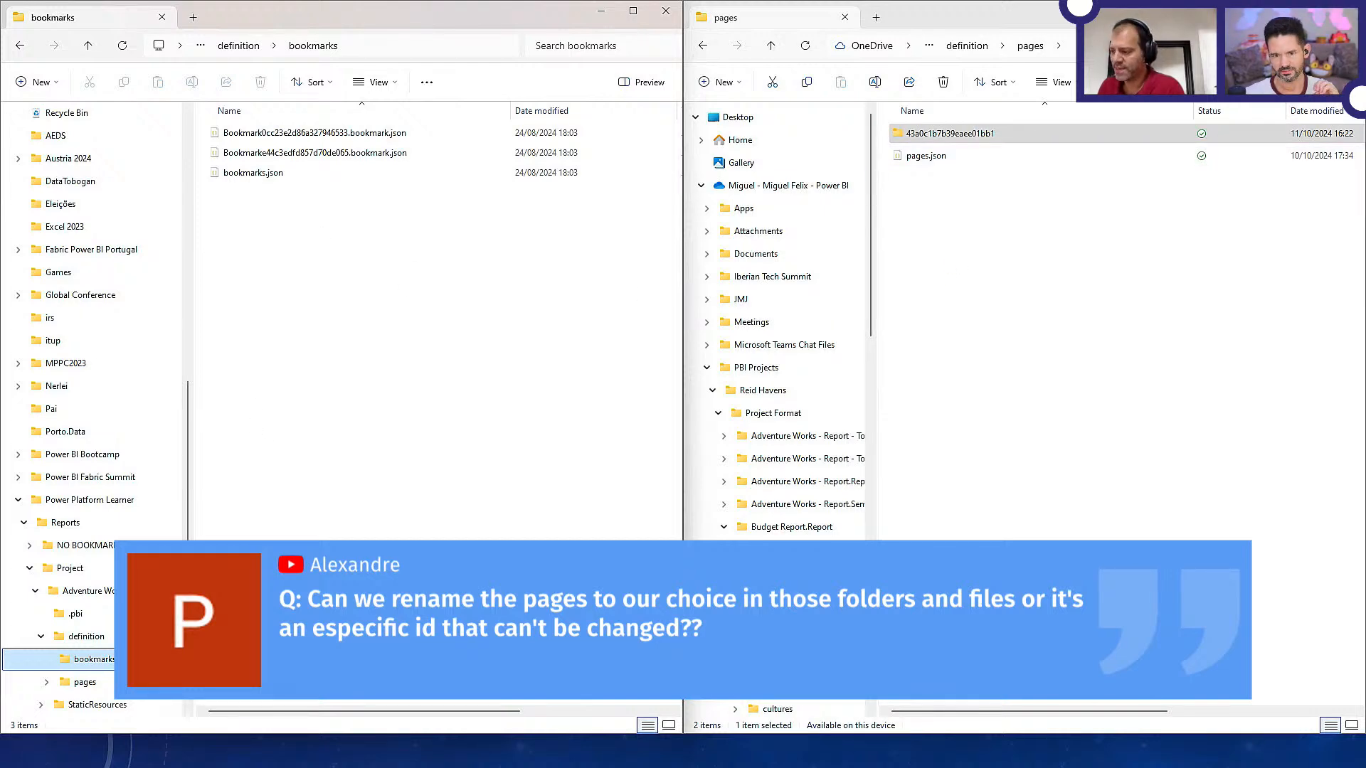
Switch to VS Code and search the project for the page ID ReportSection050cf8f29a1ca5a1b6e2 from the pageOrder list in pages.json
key("alt+Tab")
key("alt+Tab")
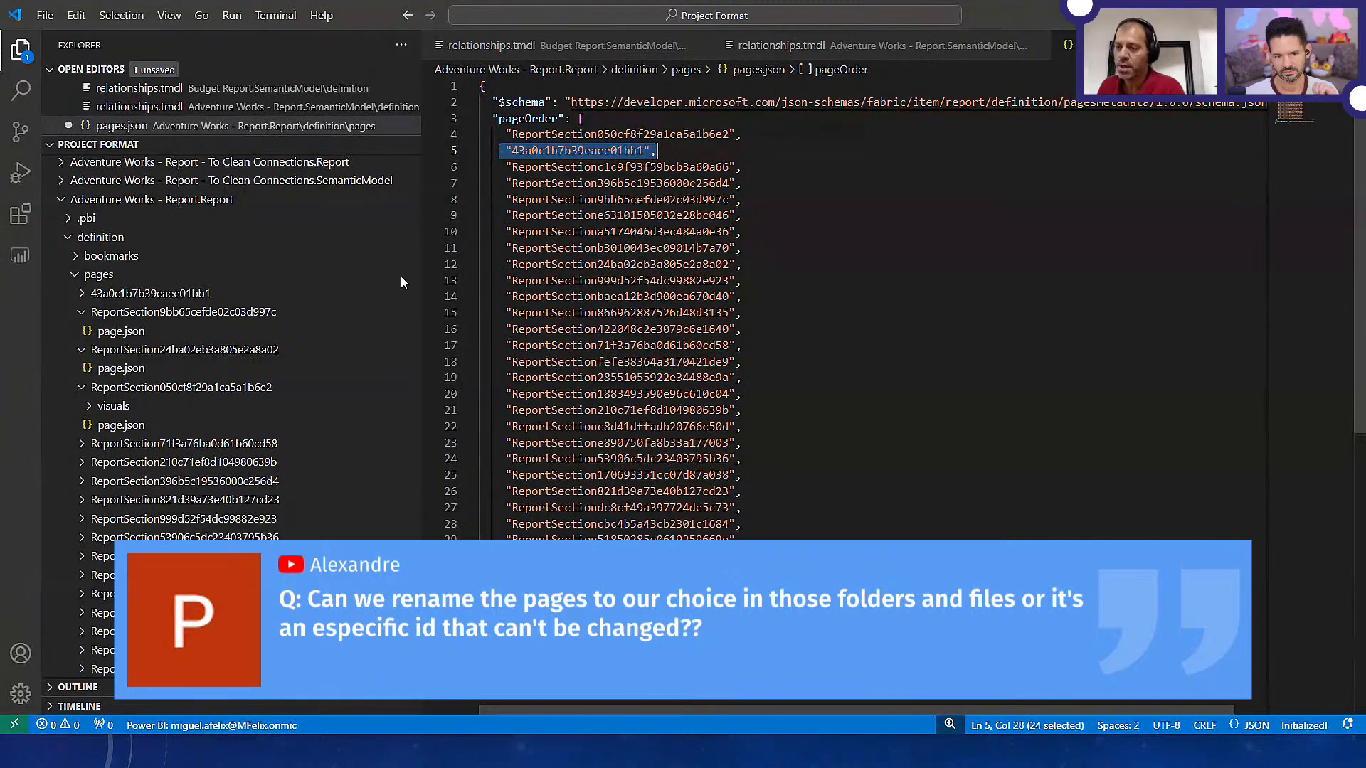
left_click_drag(512, 134, 732, 134)
key("ctrl+c")
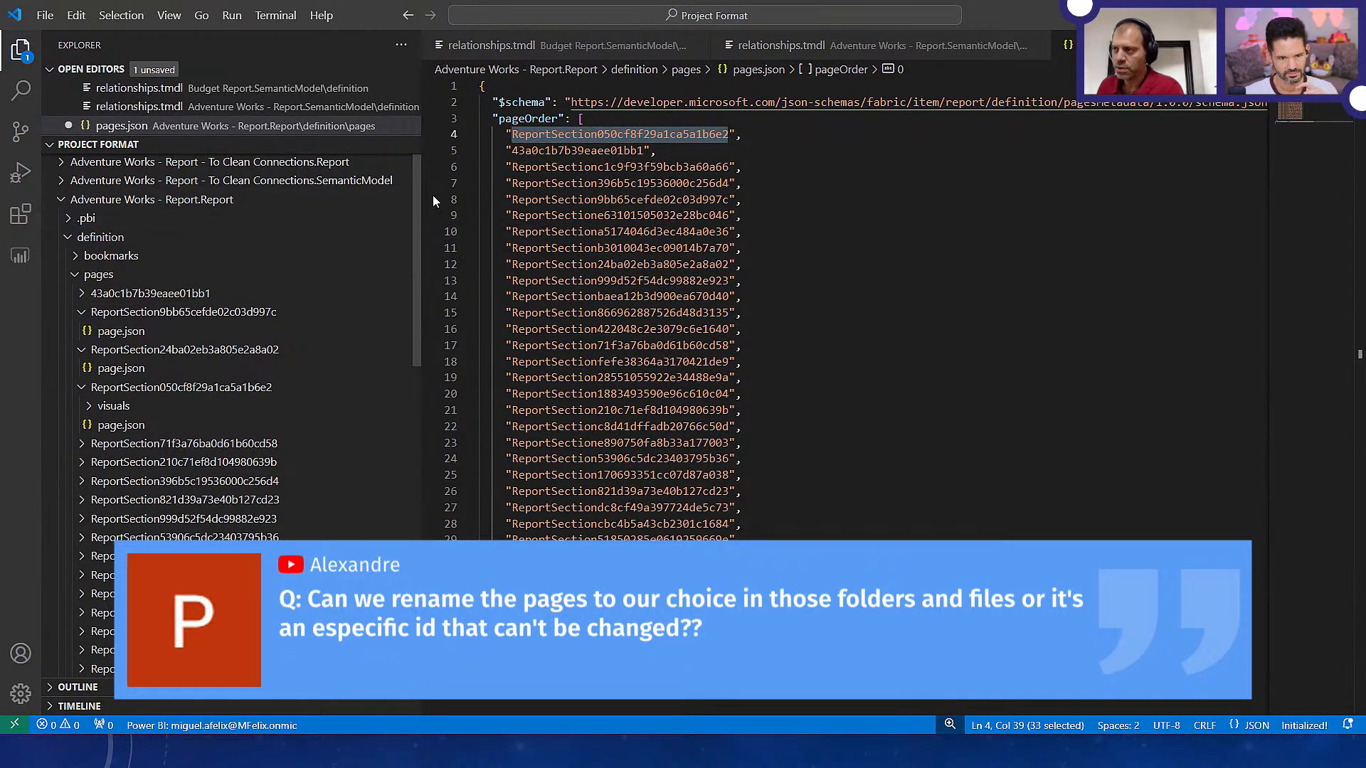
left_click(21, 89)
key("ctrl+v")
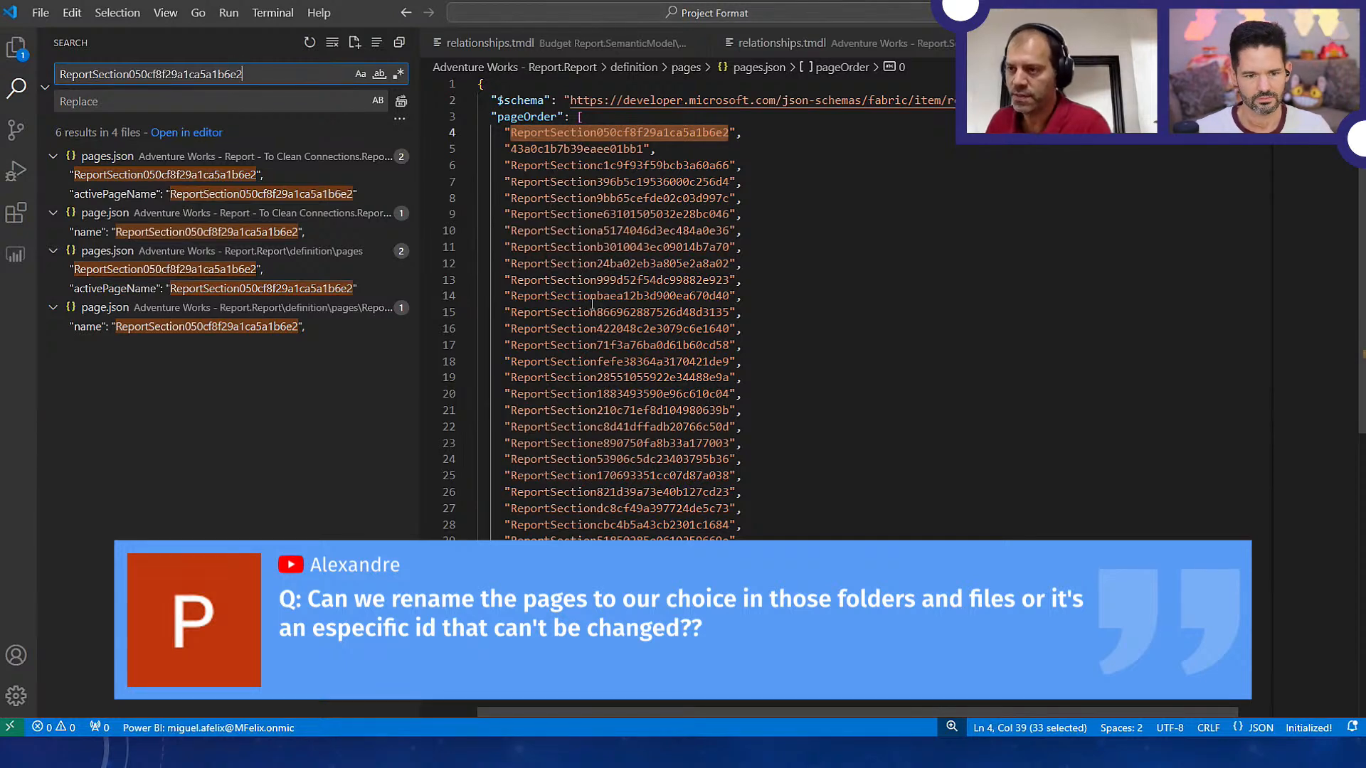
Examine the page ID matches in the pages.json files and in the Sales Summary page's page.json
left_click(146, 194)
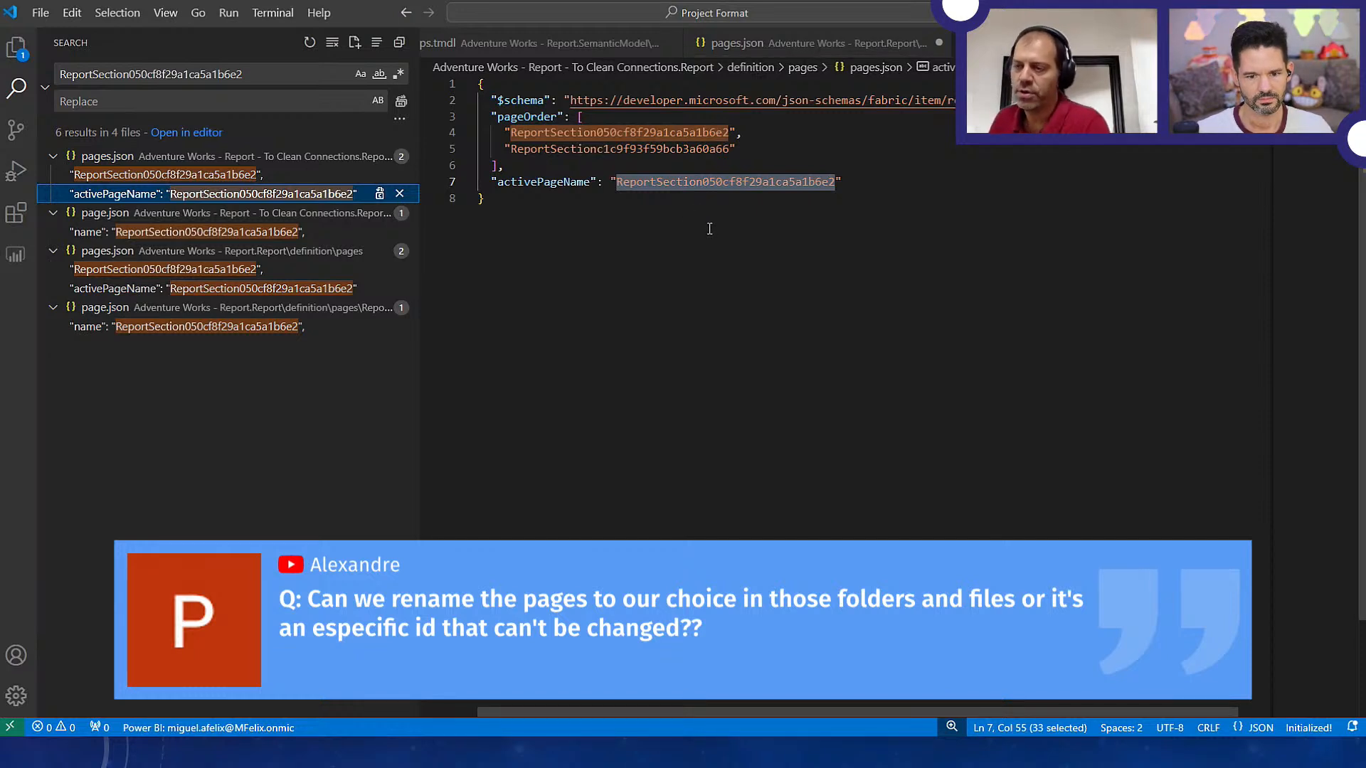
left_click(147, 274)
left_click(164, 307)
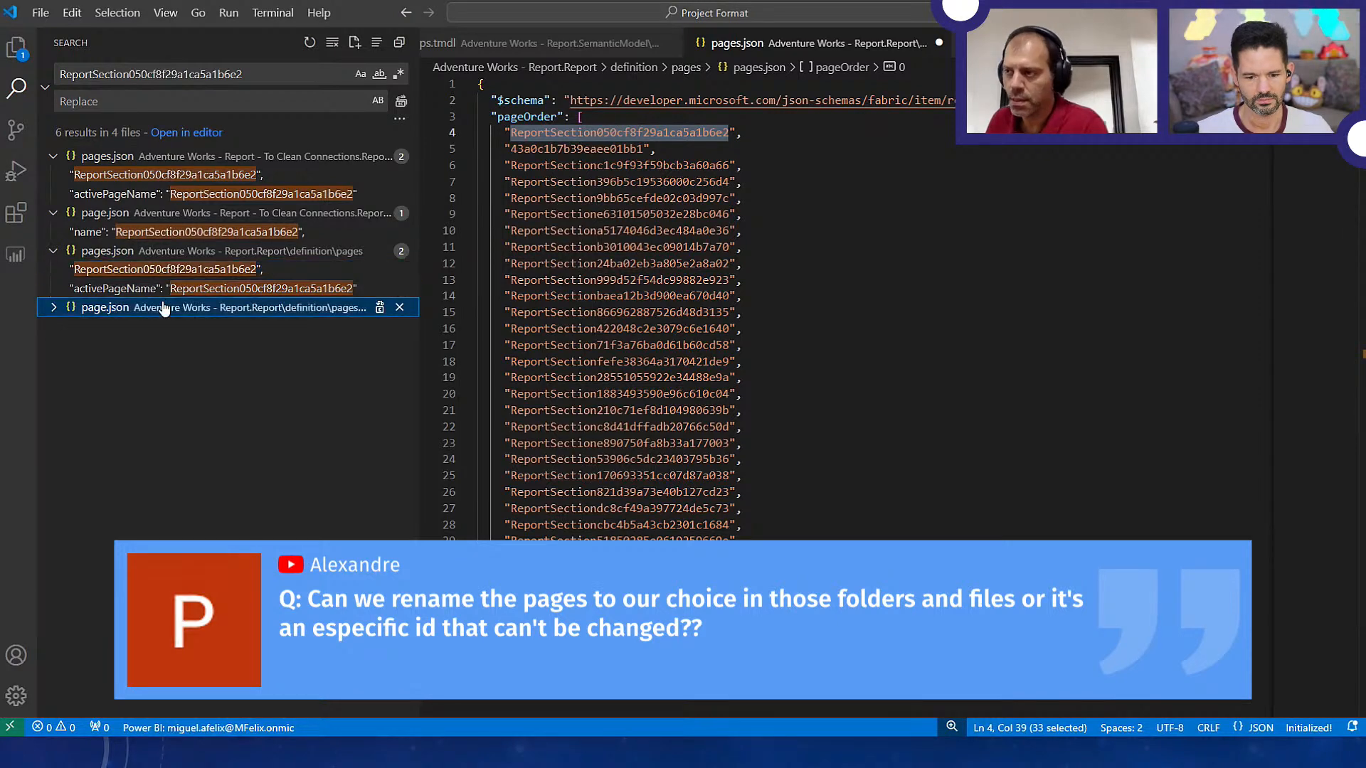
left_click(206, 319)
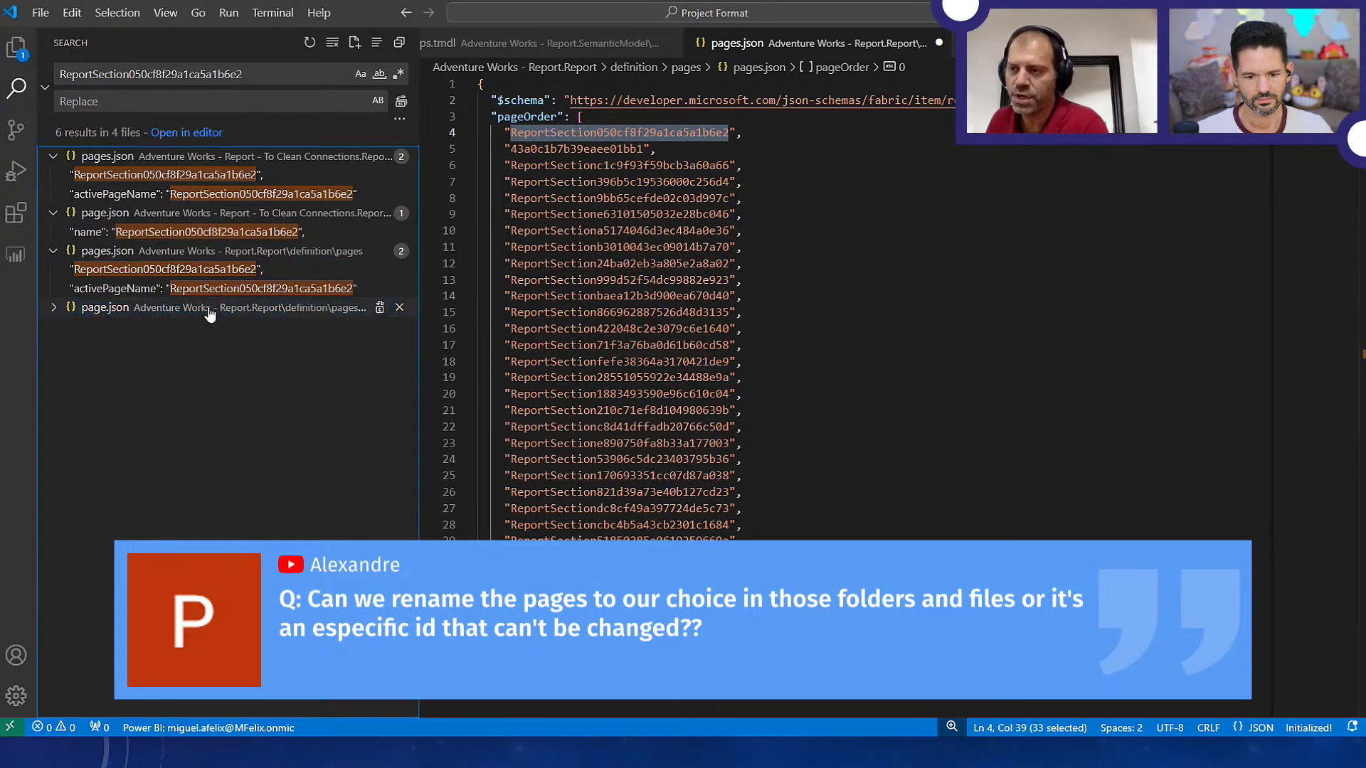
left_click(210, 313)
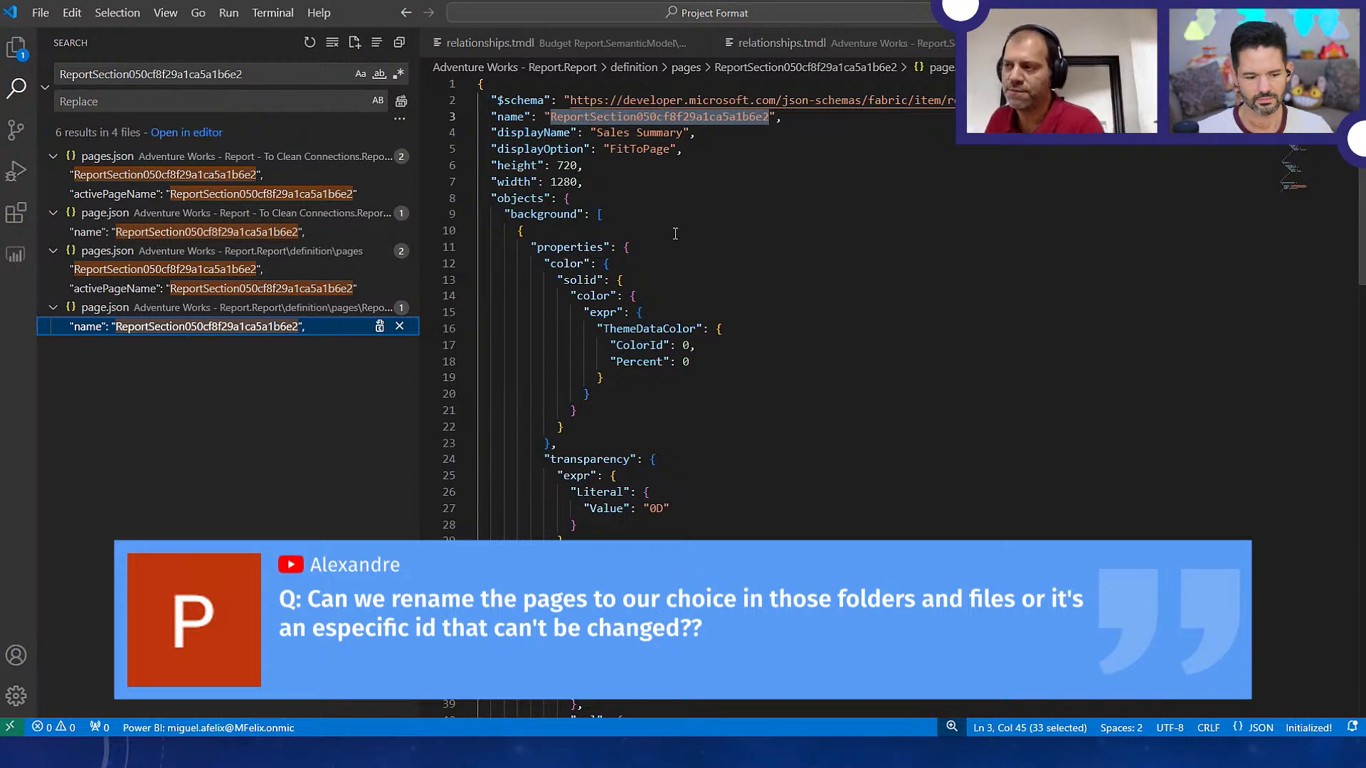
Set the name property in the Sales Summary page's page.json to PAGE1NAME
left_click(565, 101)
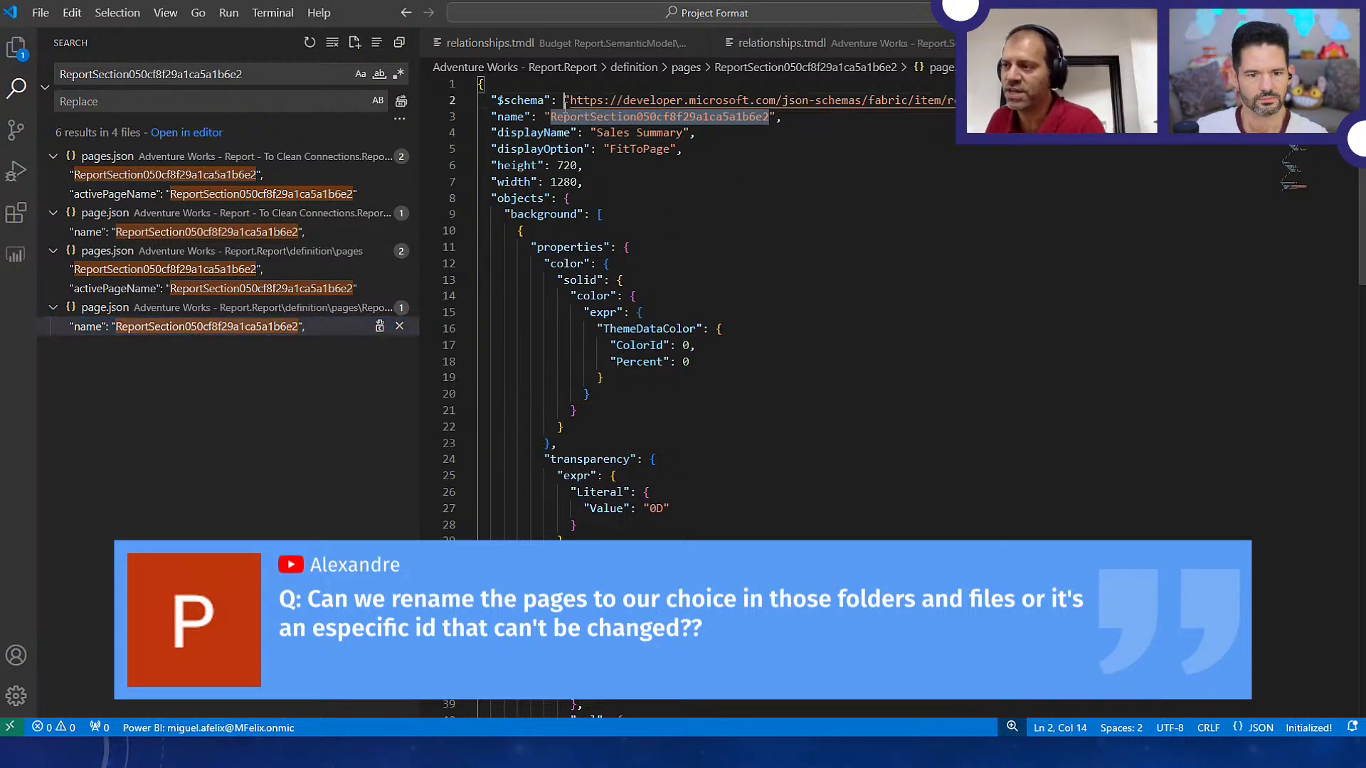
key("ctrl+d")
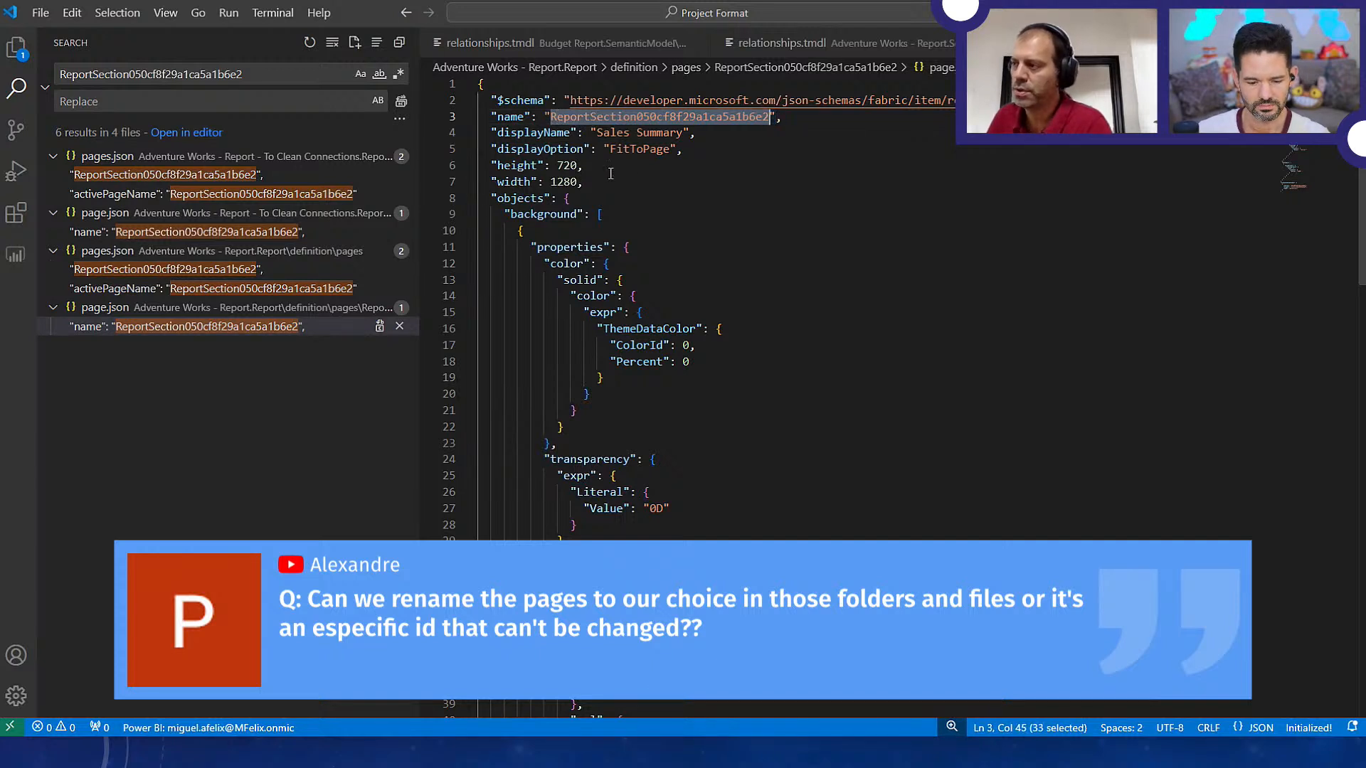
type("PAGE1")
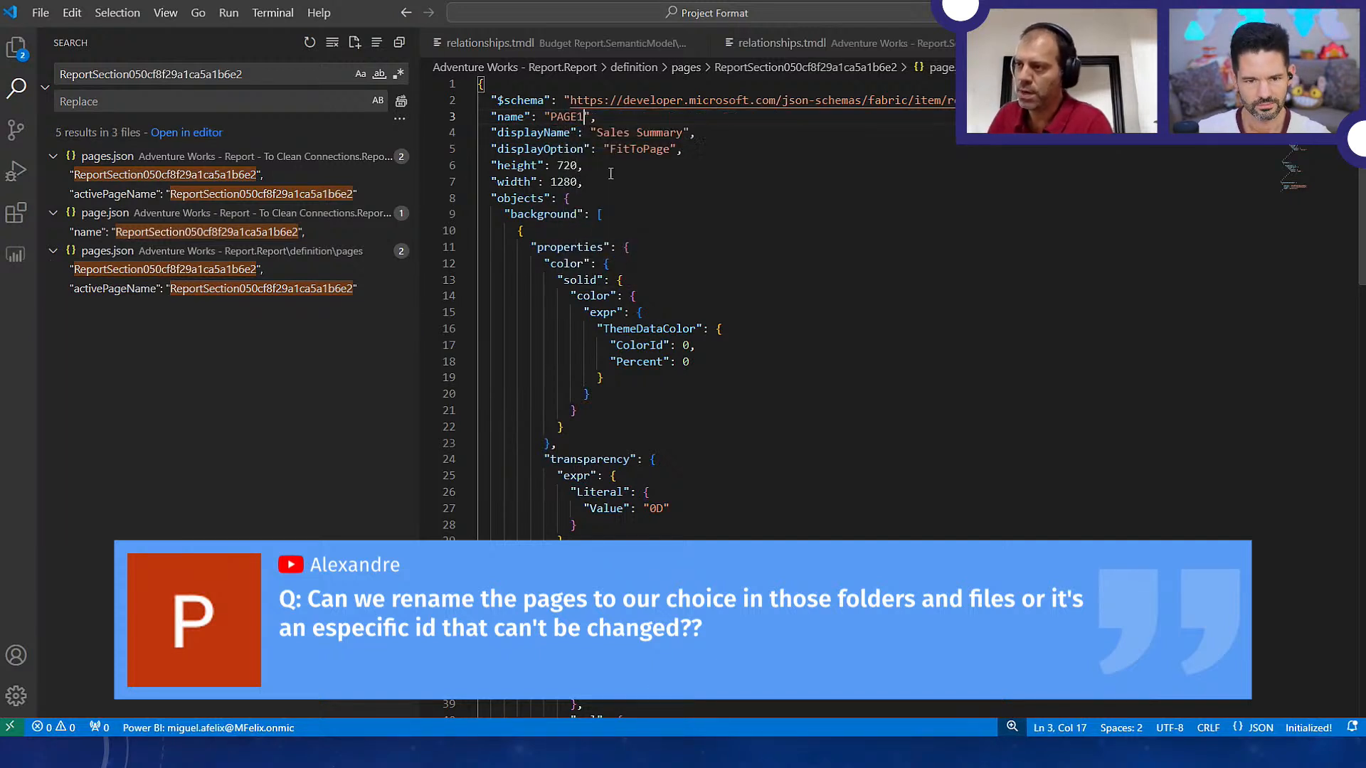
type("NAME")
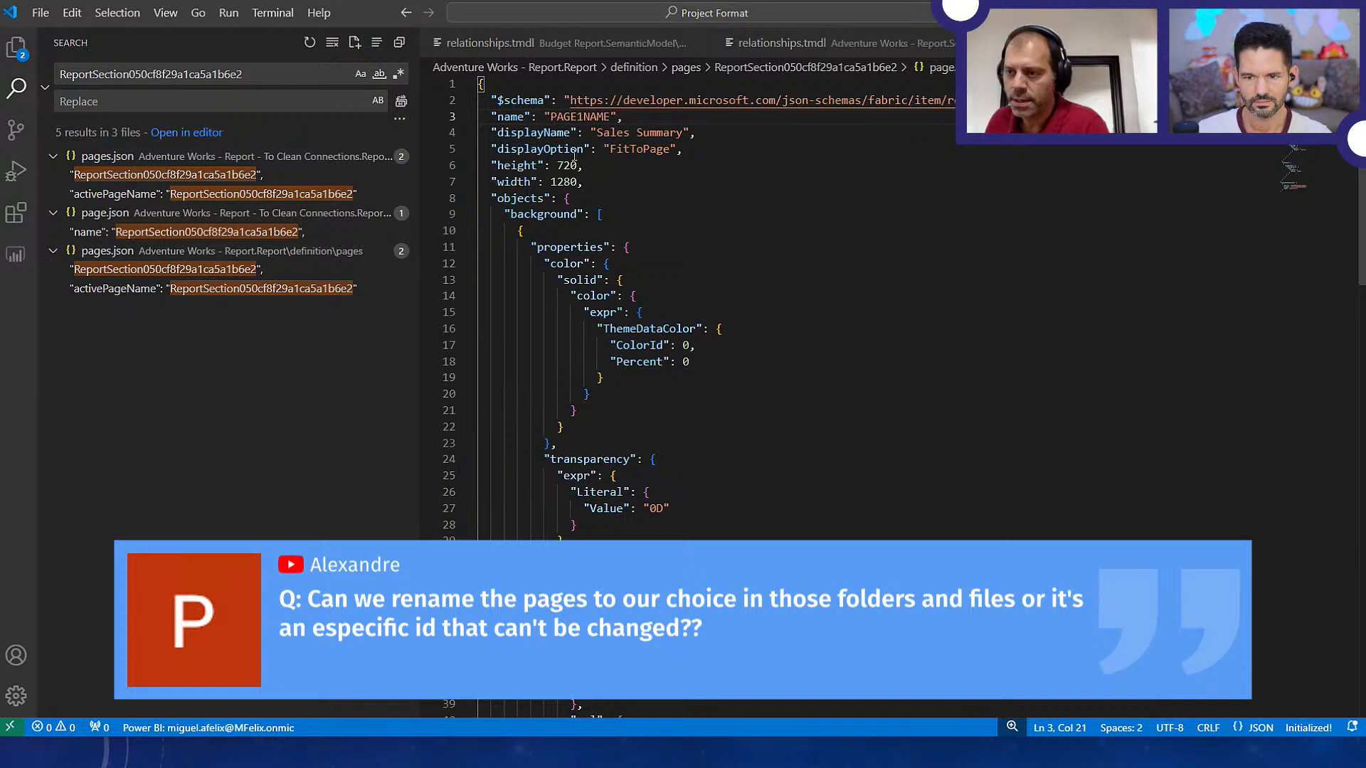
Replace all remaining occurrences of ReportSection050cf8f29a1ca5a1b6e2 across the project files with PAGE1NAME
double_click(569, 119)
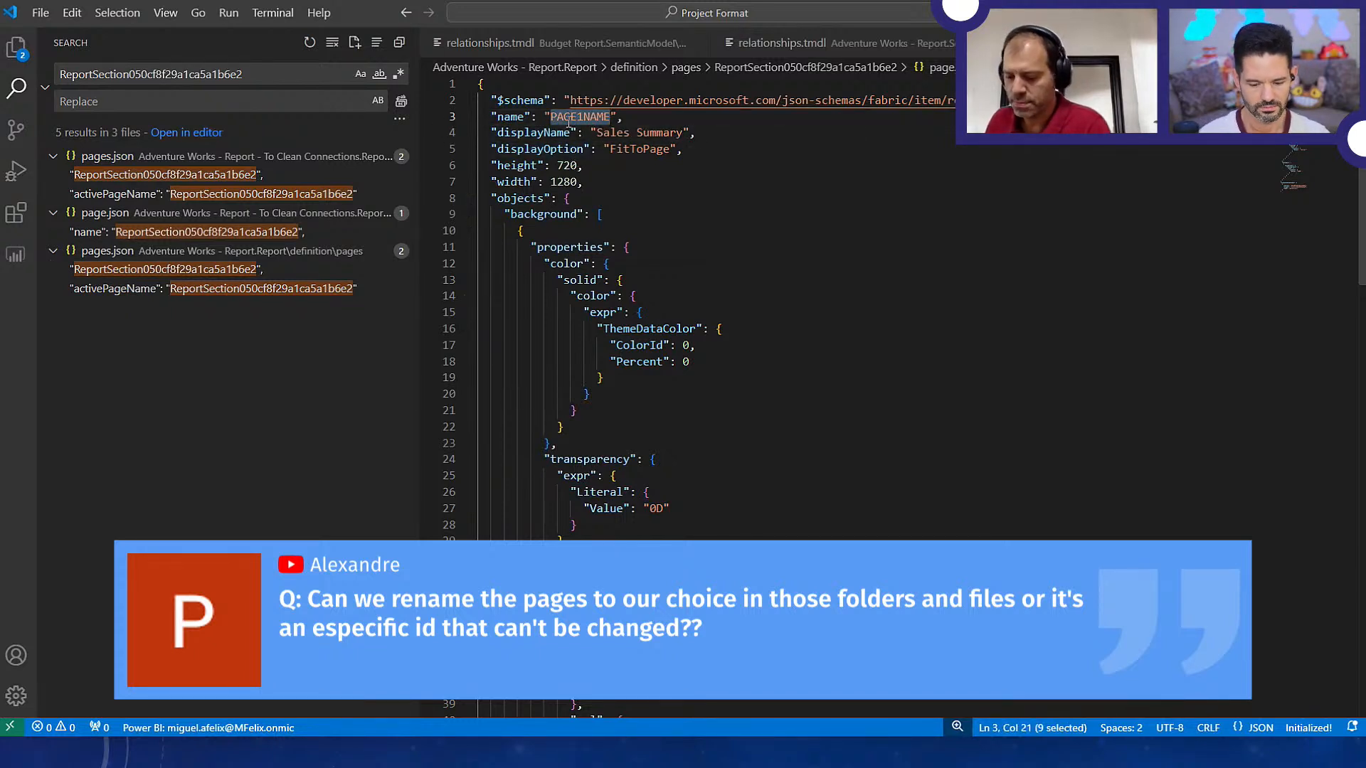
left_click(138, 107)
type("PAGE1NAME")
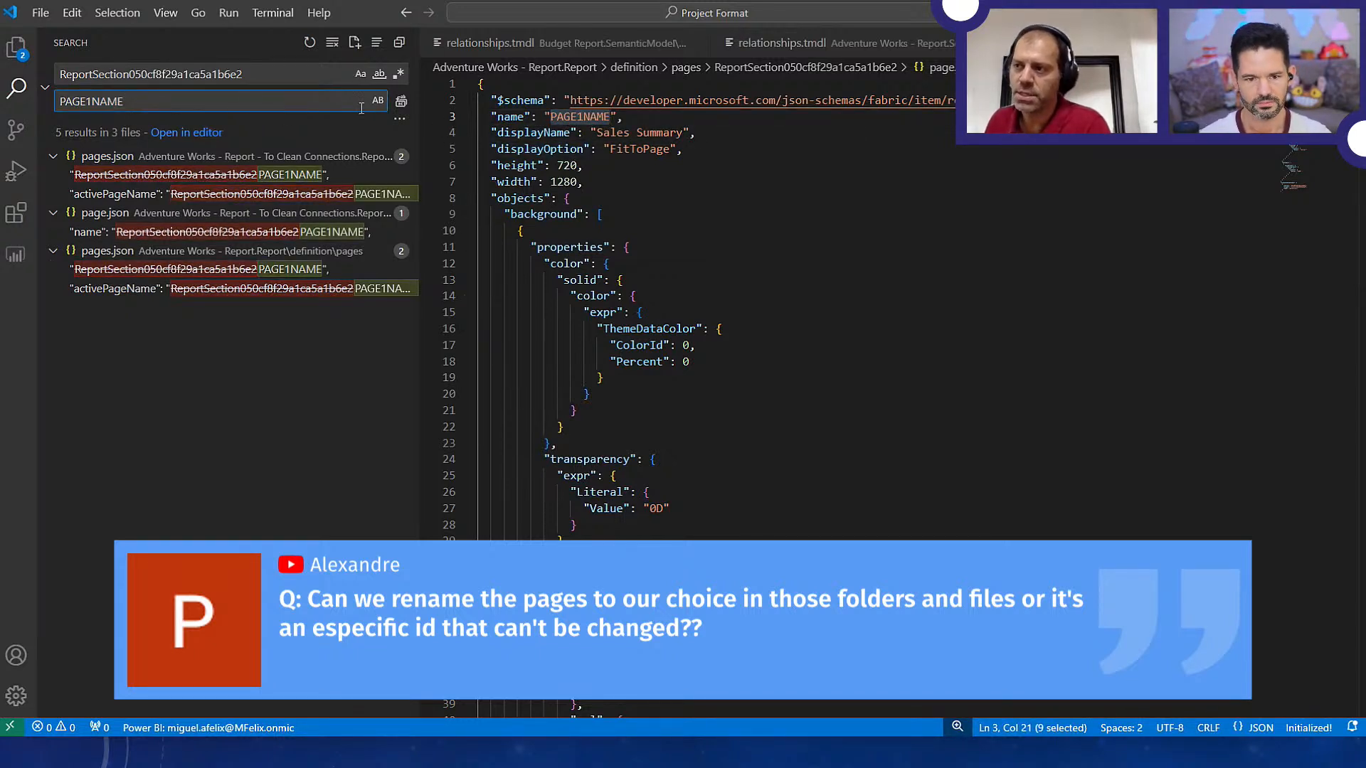
left_click(401, 101)
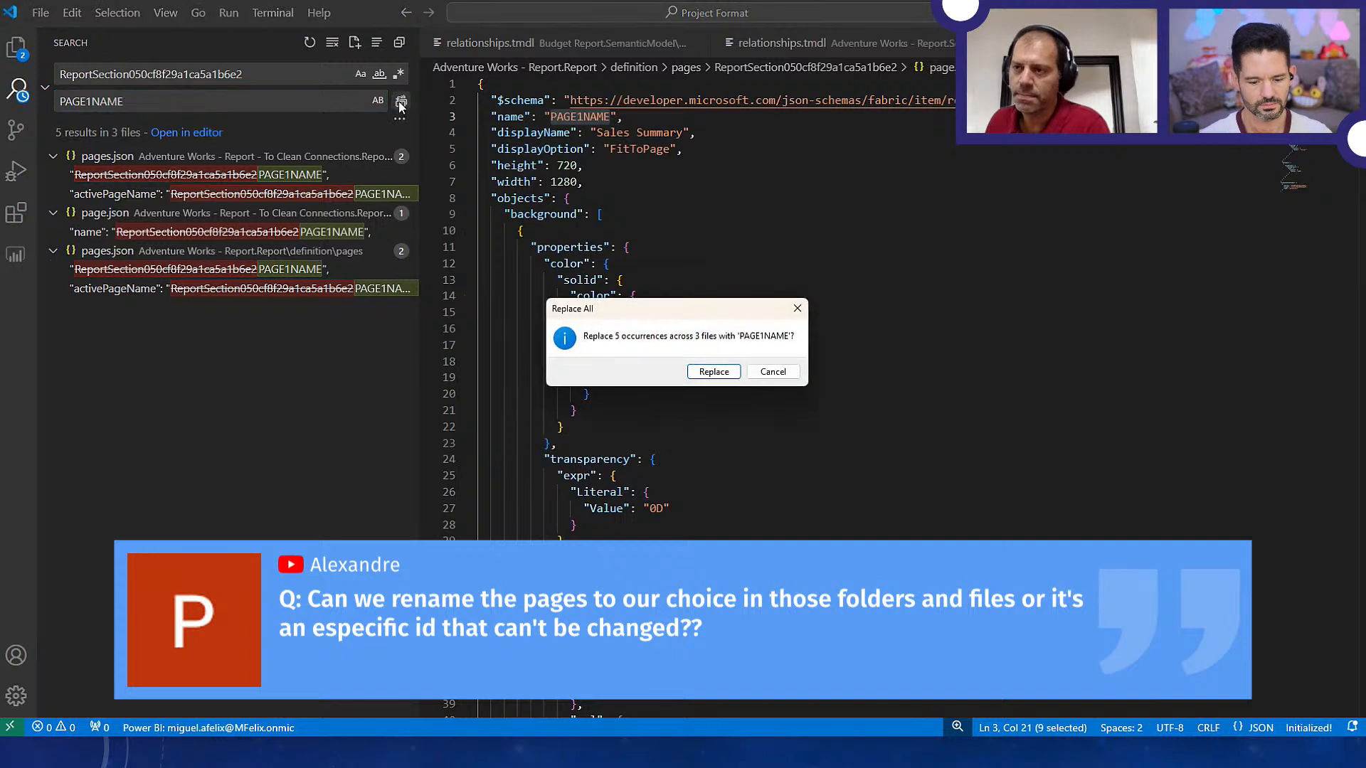
left_click(713, 371)
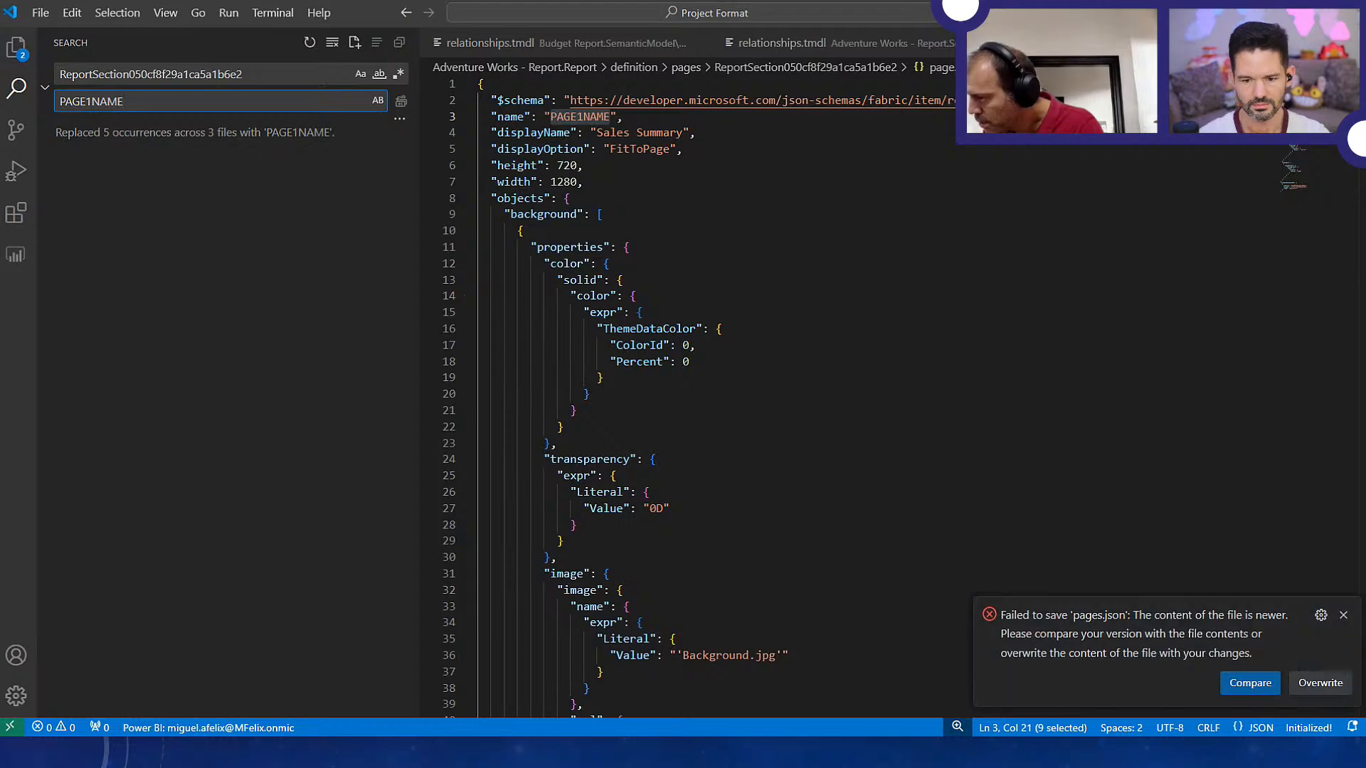
Compare the conflicting versions of Adventure Works - Report's pages.json and keep the edited version containing PAGE1NAME
left_click(1238, 686)
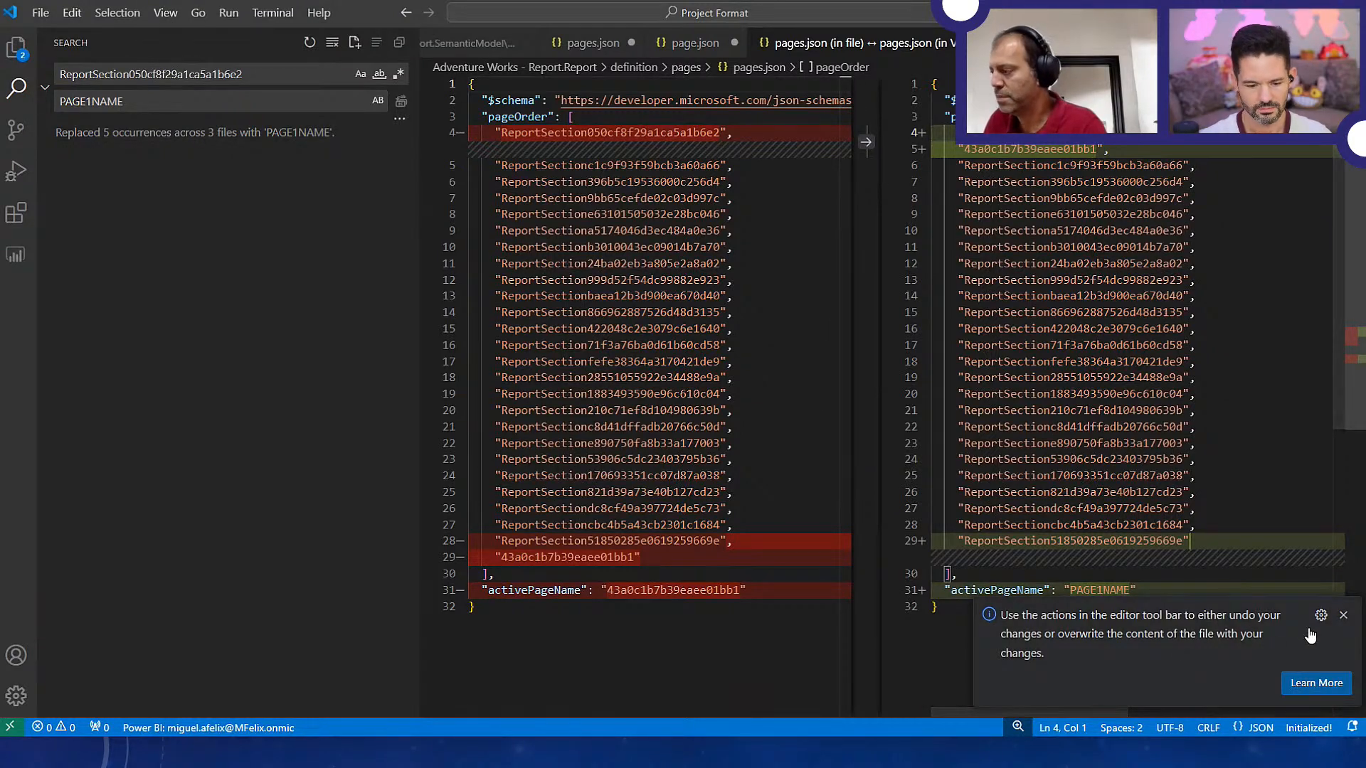
left_click(1343, 614)
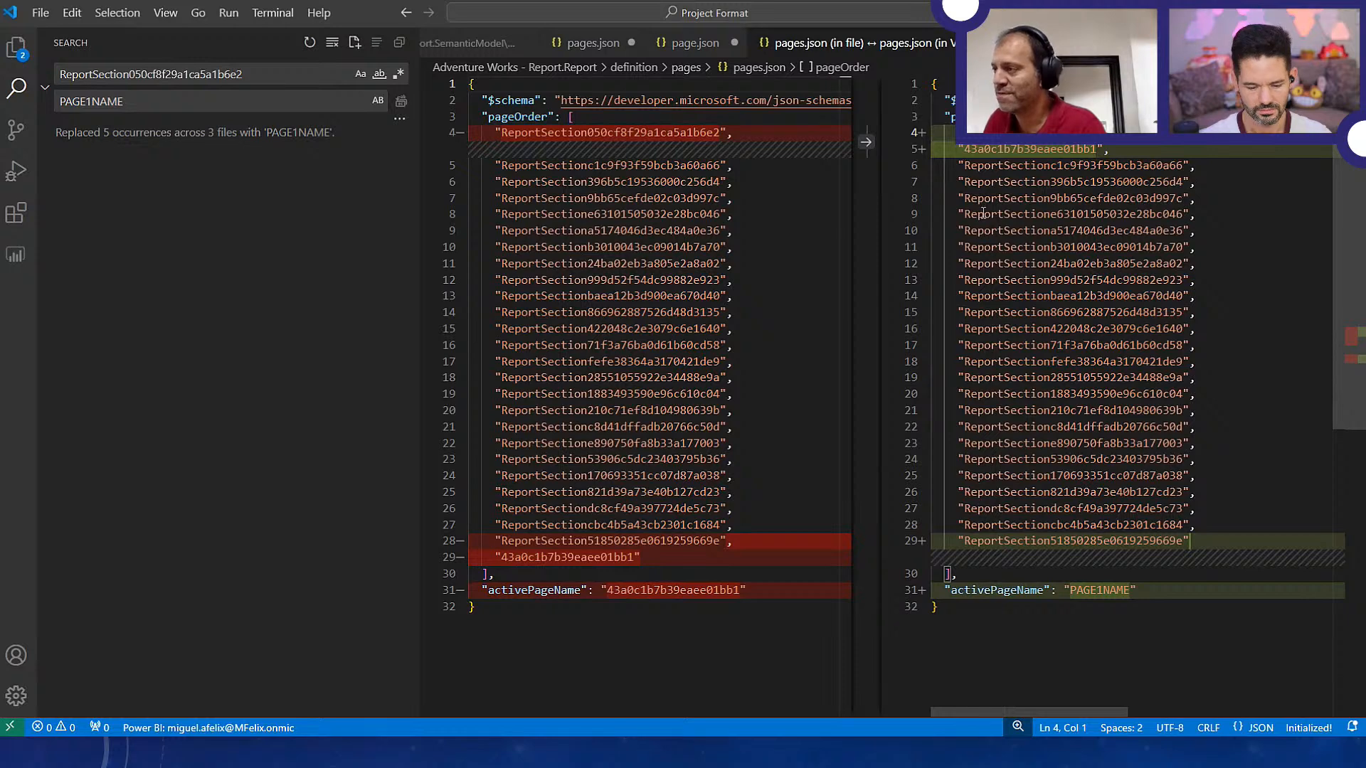
left_click(1208, 252)
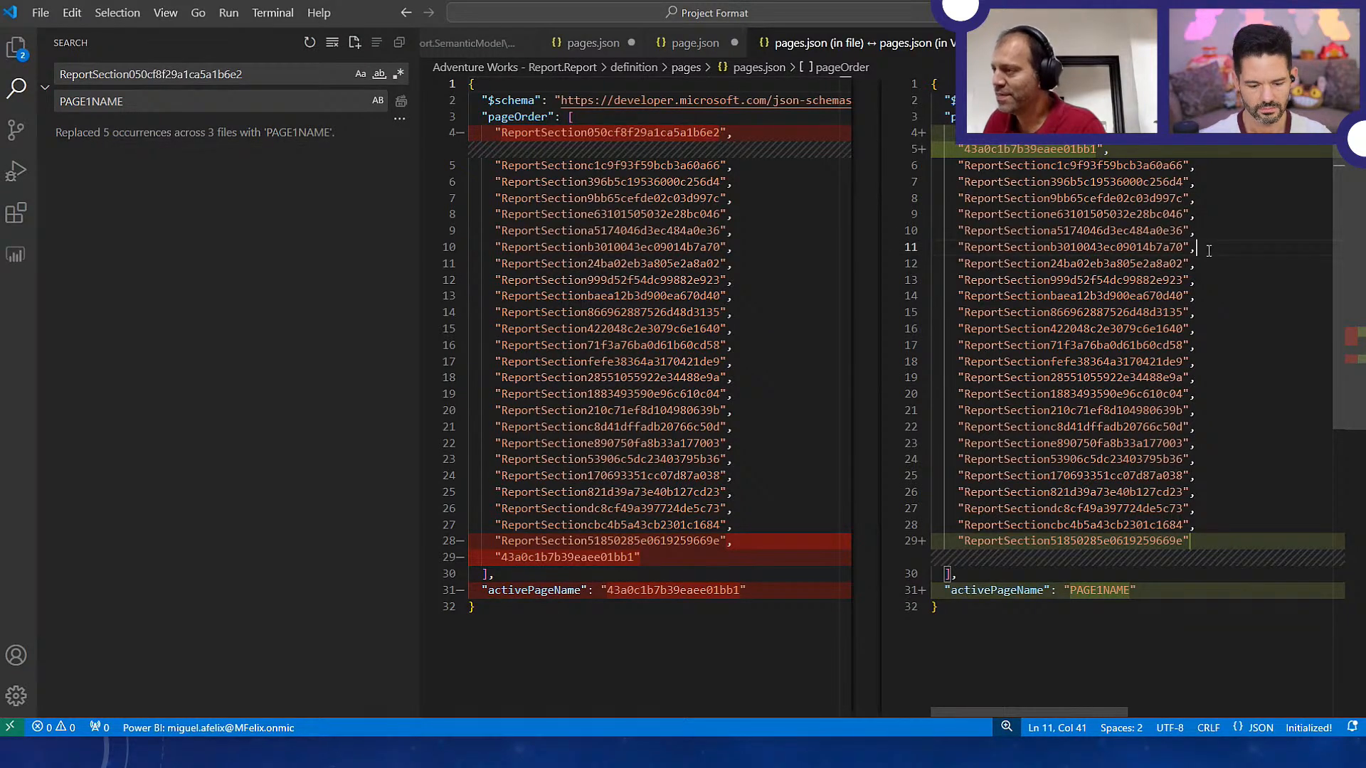
left_click(1207, 43)
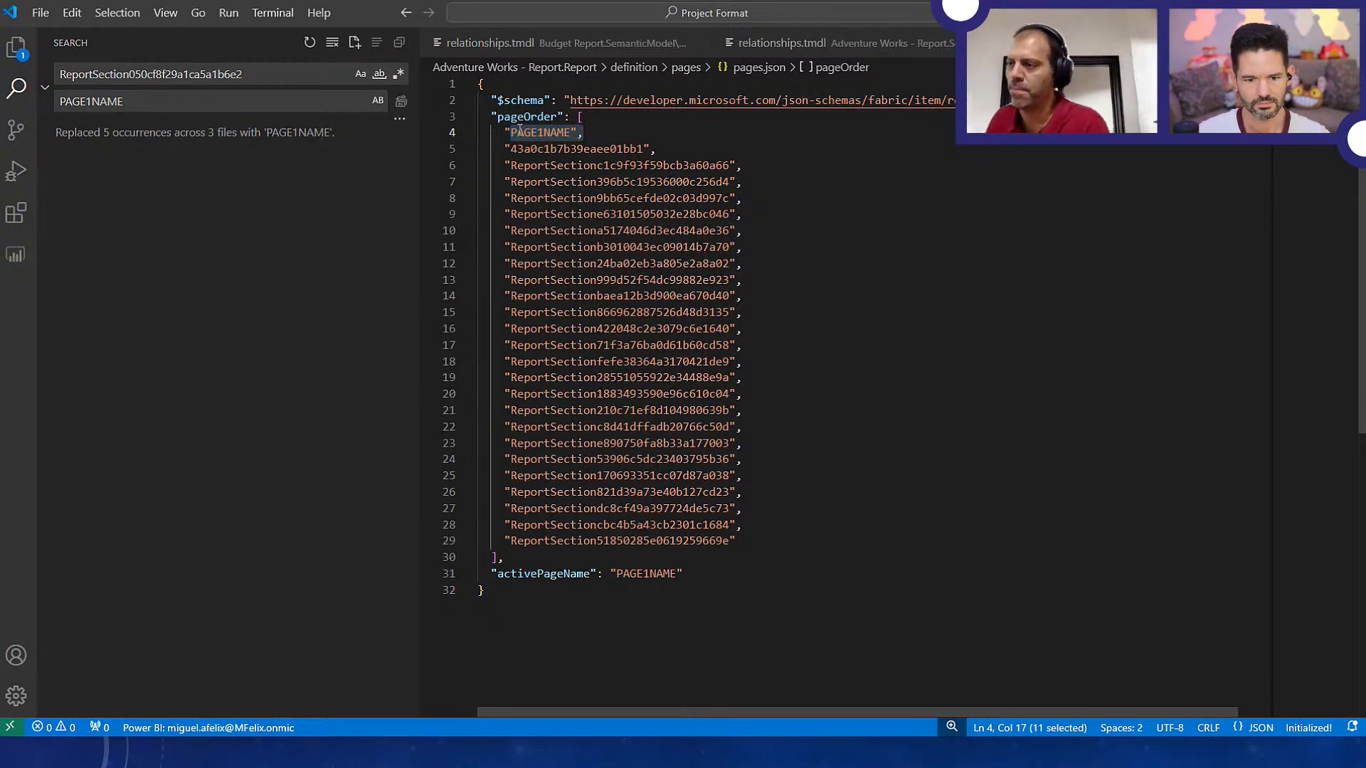
Switch to File Explorer and open definition.pbir from Adventure Works - Report.Report in Power Platform Learner's Project folder
key("alt+Tab")
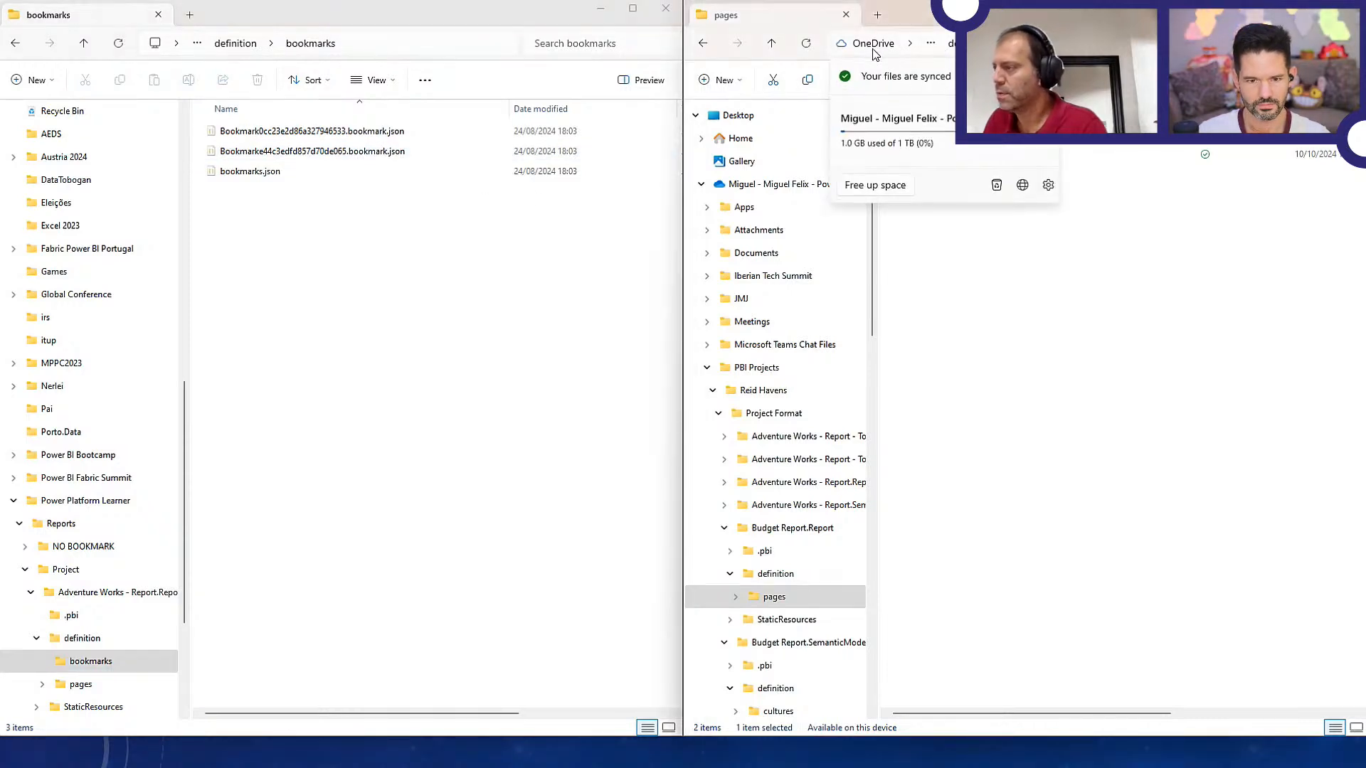
left_click(228, 45)
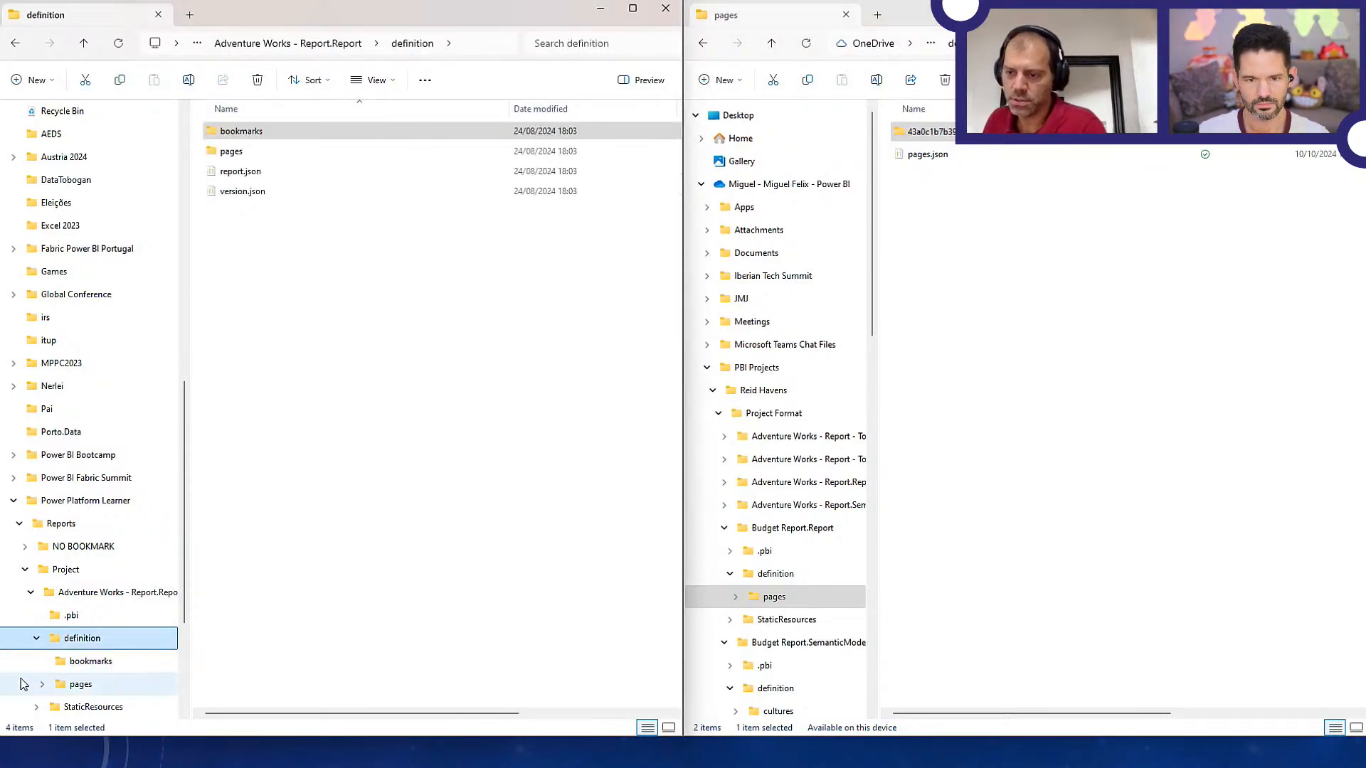
left_click(91, 645)
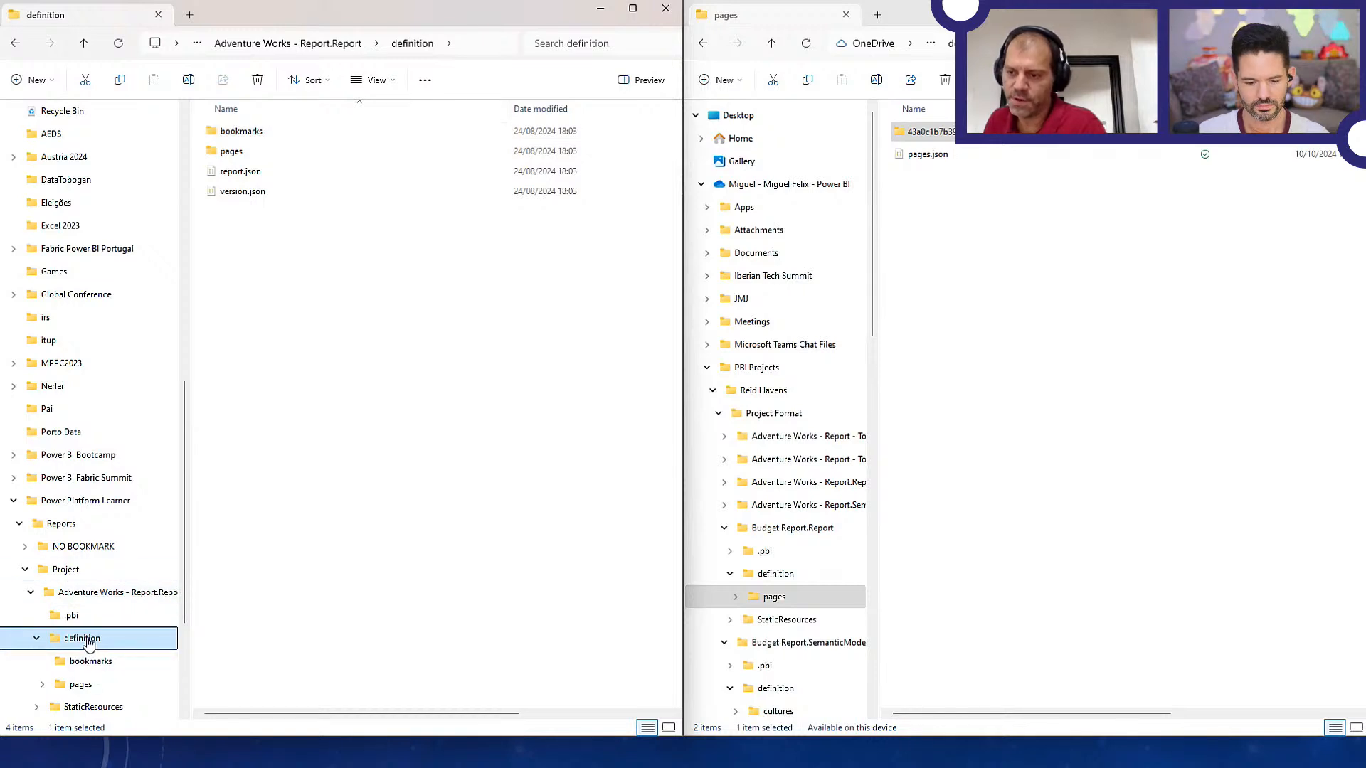
left_click(324, 45)
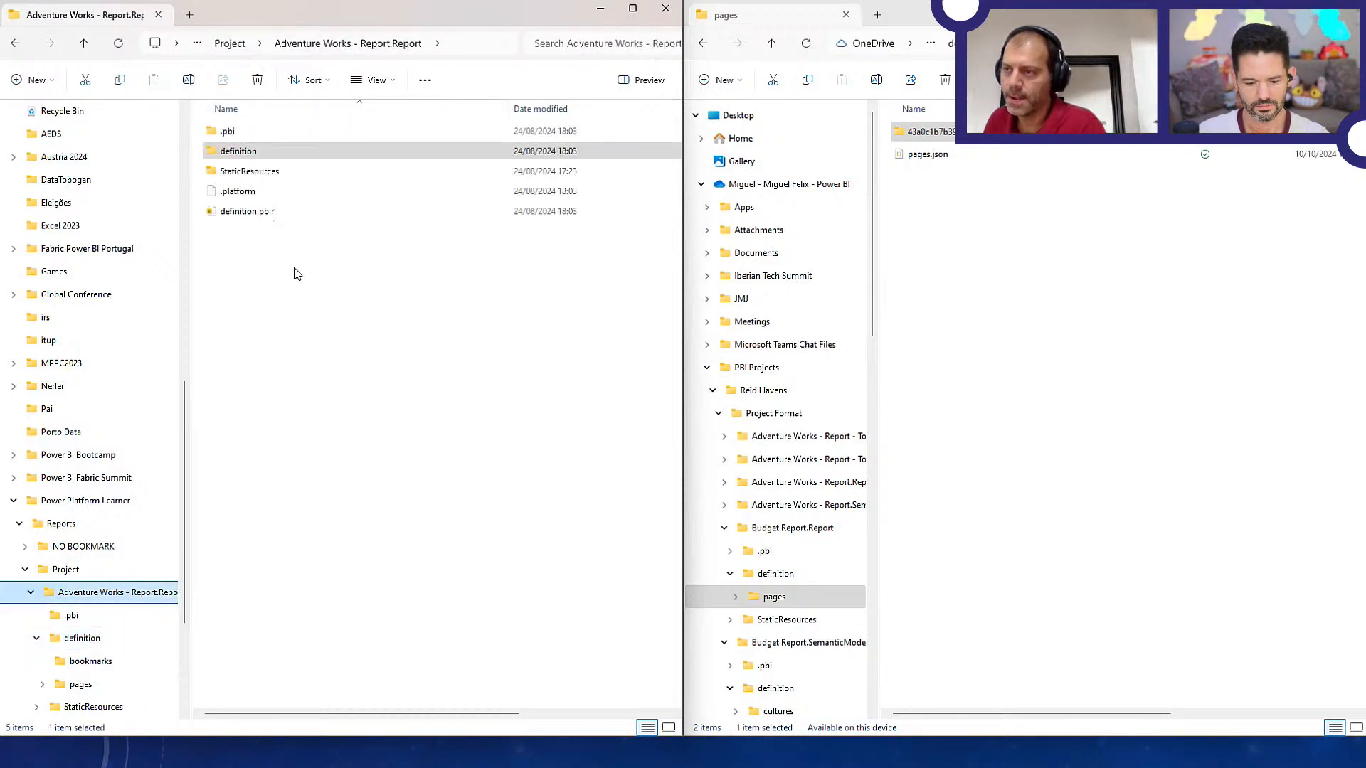
double_click(259, 213)
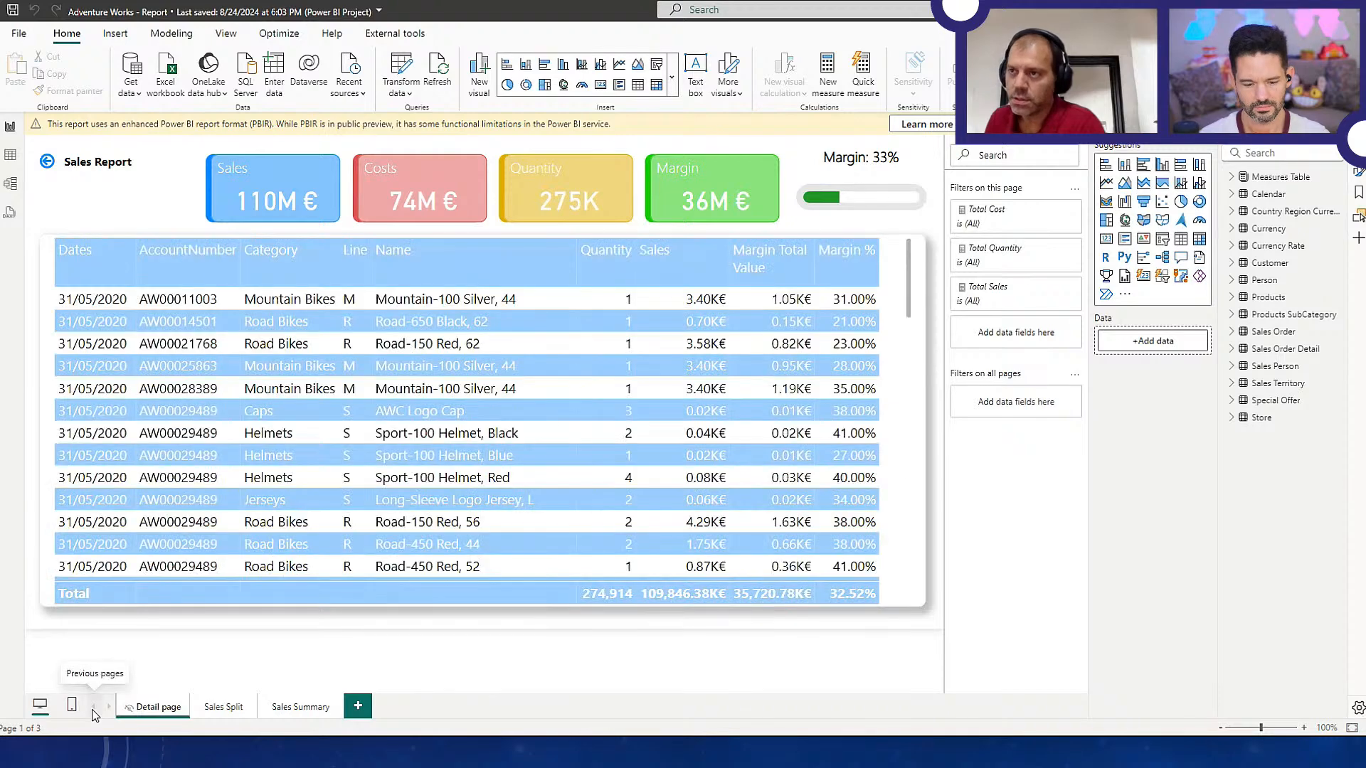
View the opened report's Sales Split and Sales Summary pages, and close the report
left_click(222, 707)
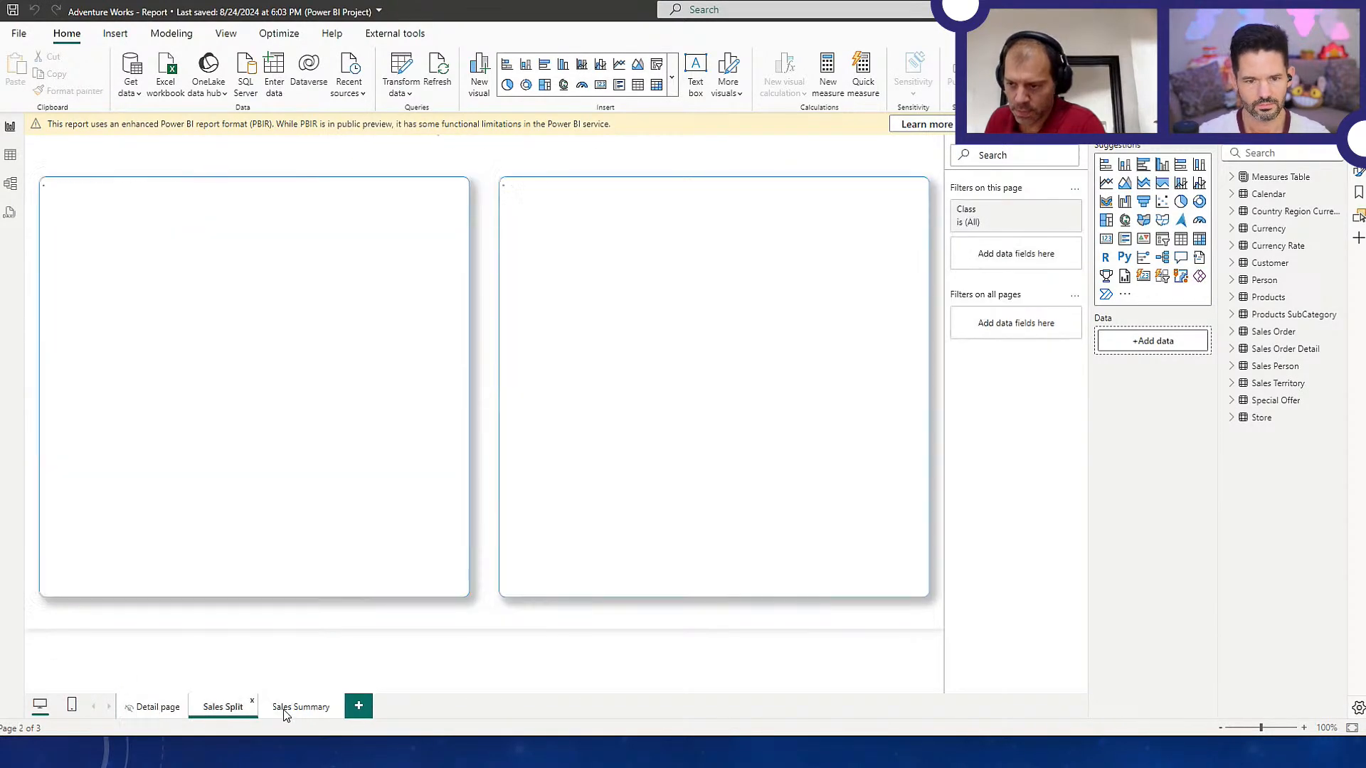
left_click(300, 707)
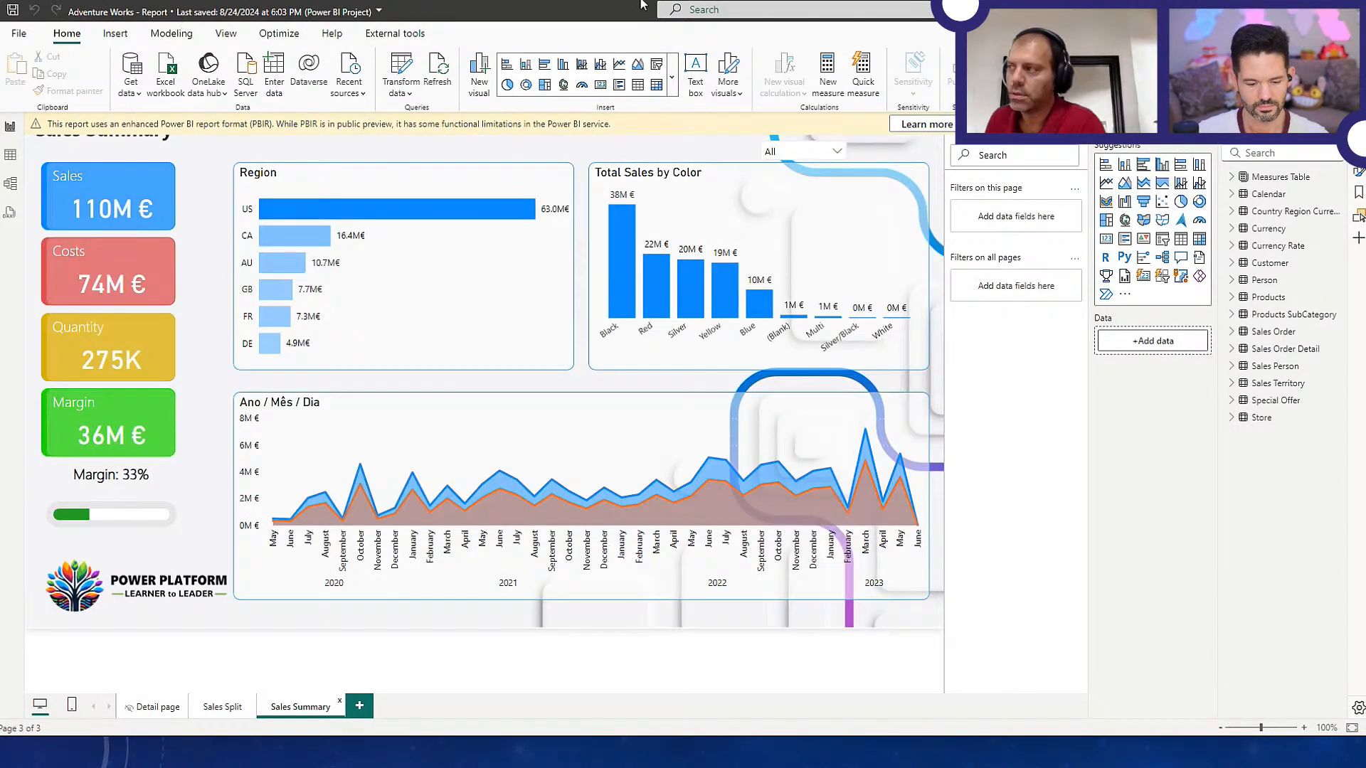
left_click(1286, 10)
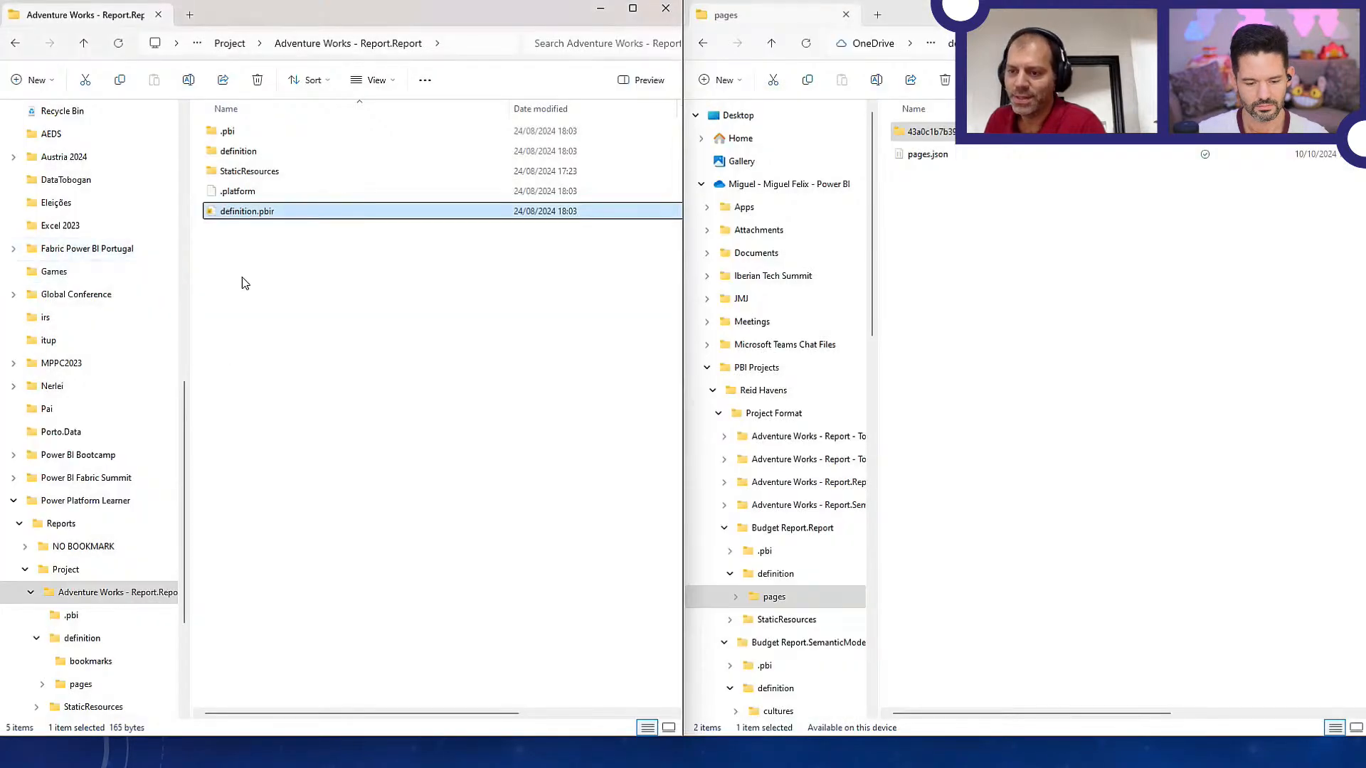
Browse to the Project Format folder inside the OneDrive PBI Projects folder
scroll(51, 326, "up", 10)
left_click(71, 370)
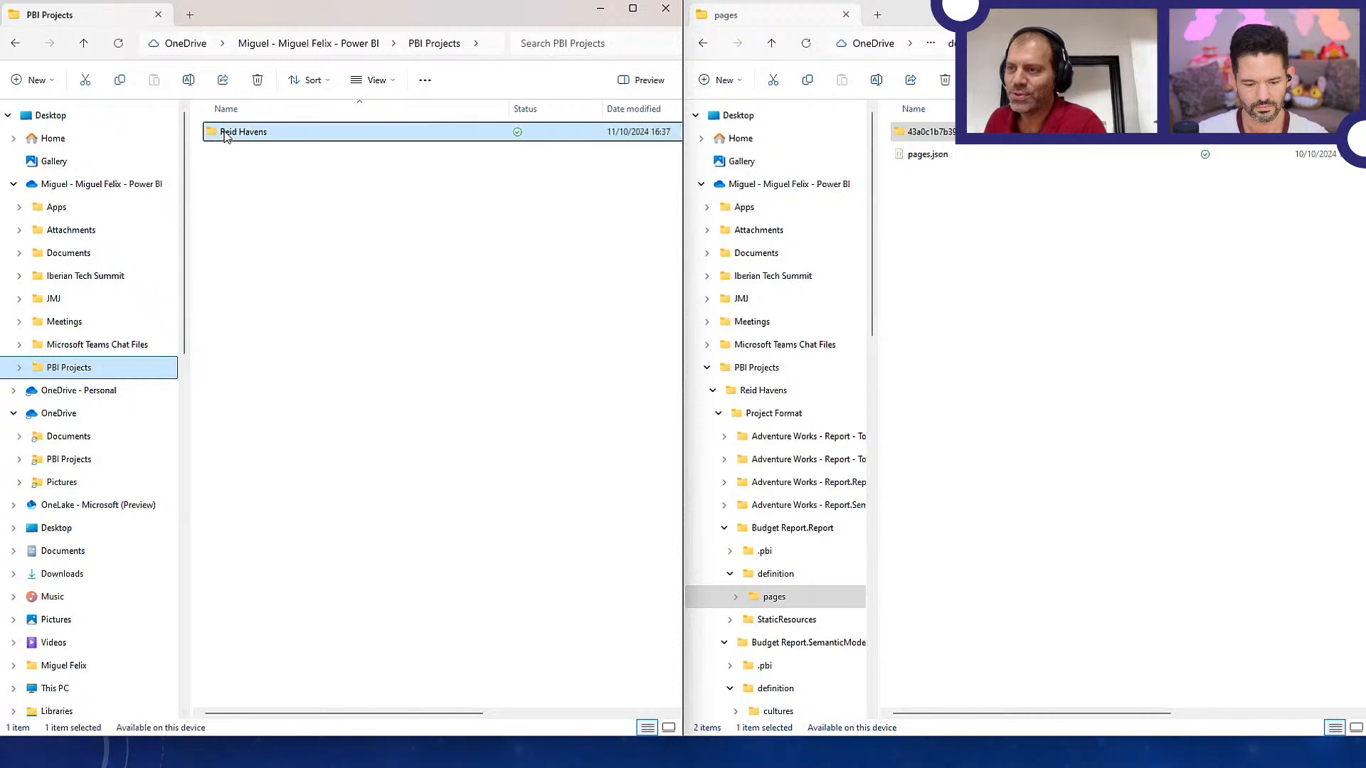
double_click(242, 133)
double_click(242, 133)
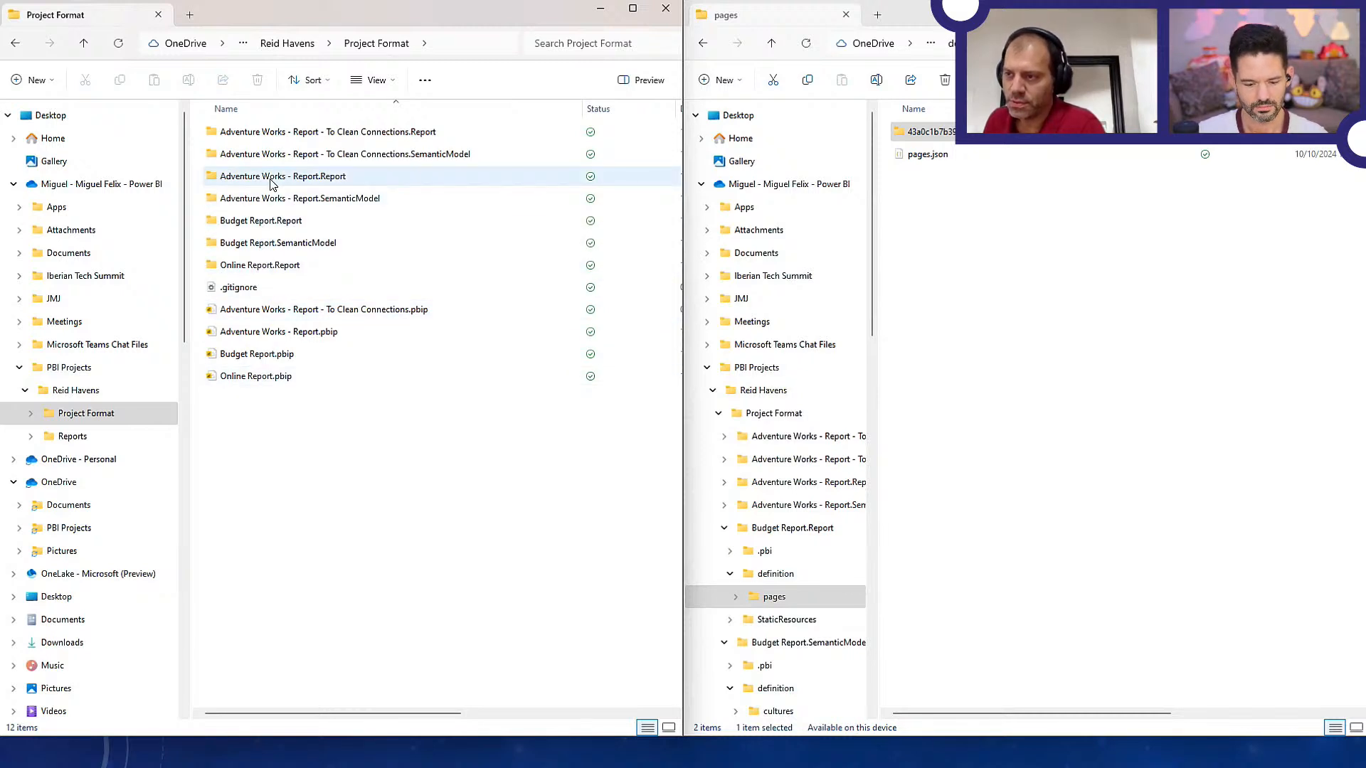
Open Adventure Works - Report.pbip from the Project Format folder and continue past the list of applied fixes
double_click(250, 342)
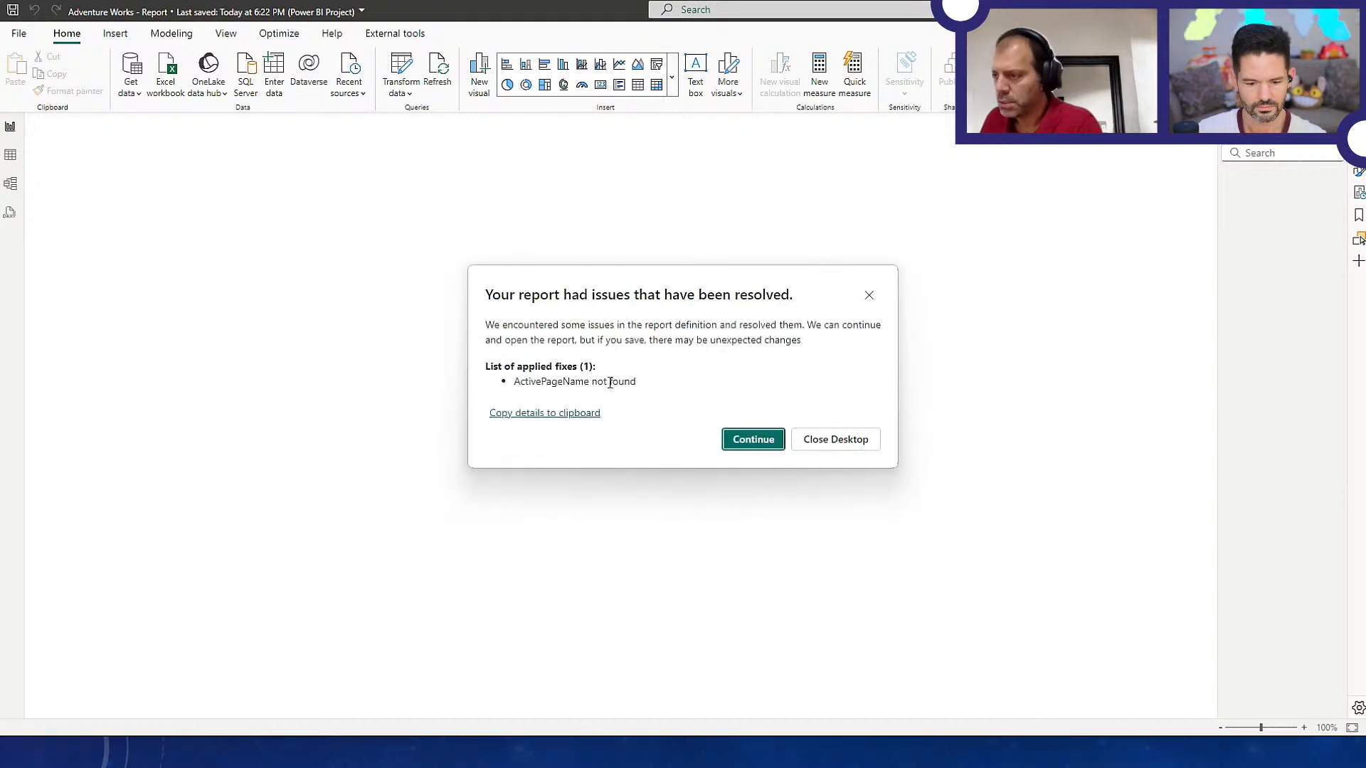
left_click_drag(520, 382, 657, 392)
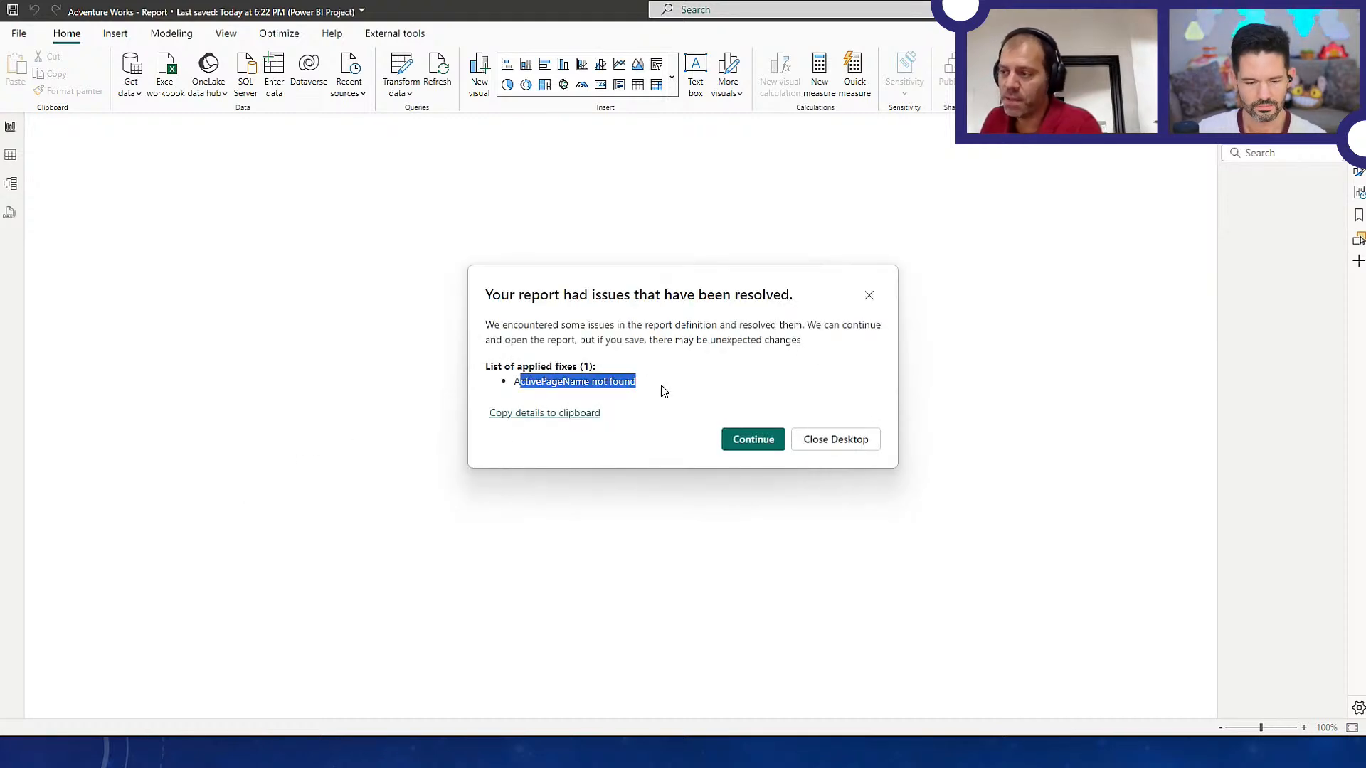
left_click(767, 441)
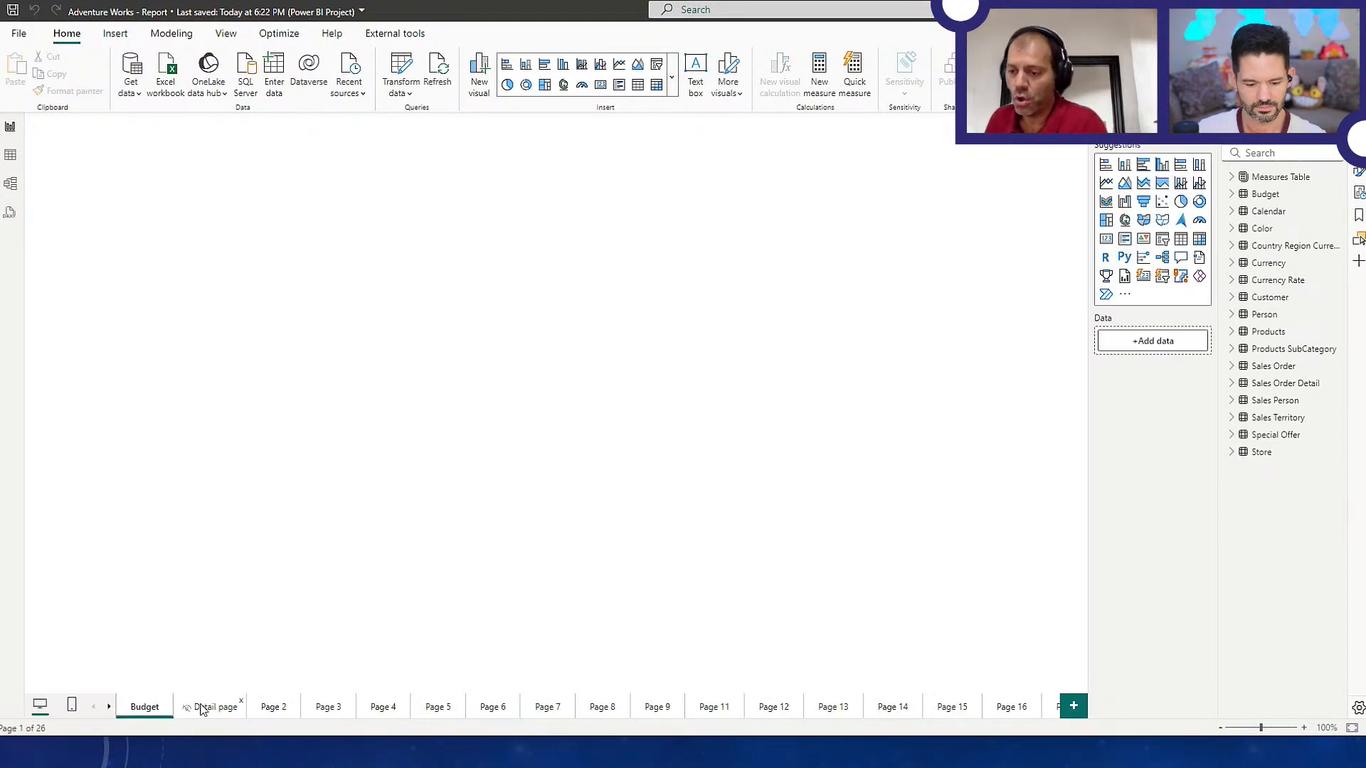
View the Sales Split and Sales Summary pages at the end of the Adventure Works report
left_click(110, 709)
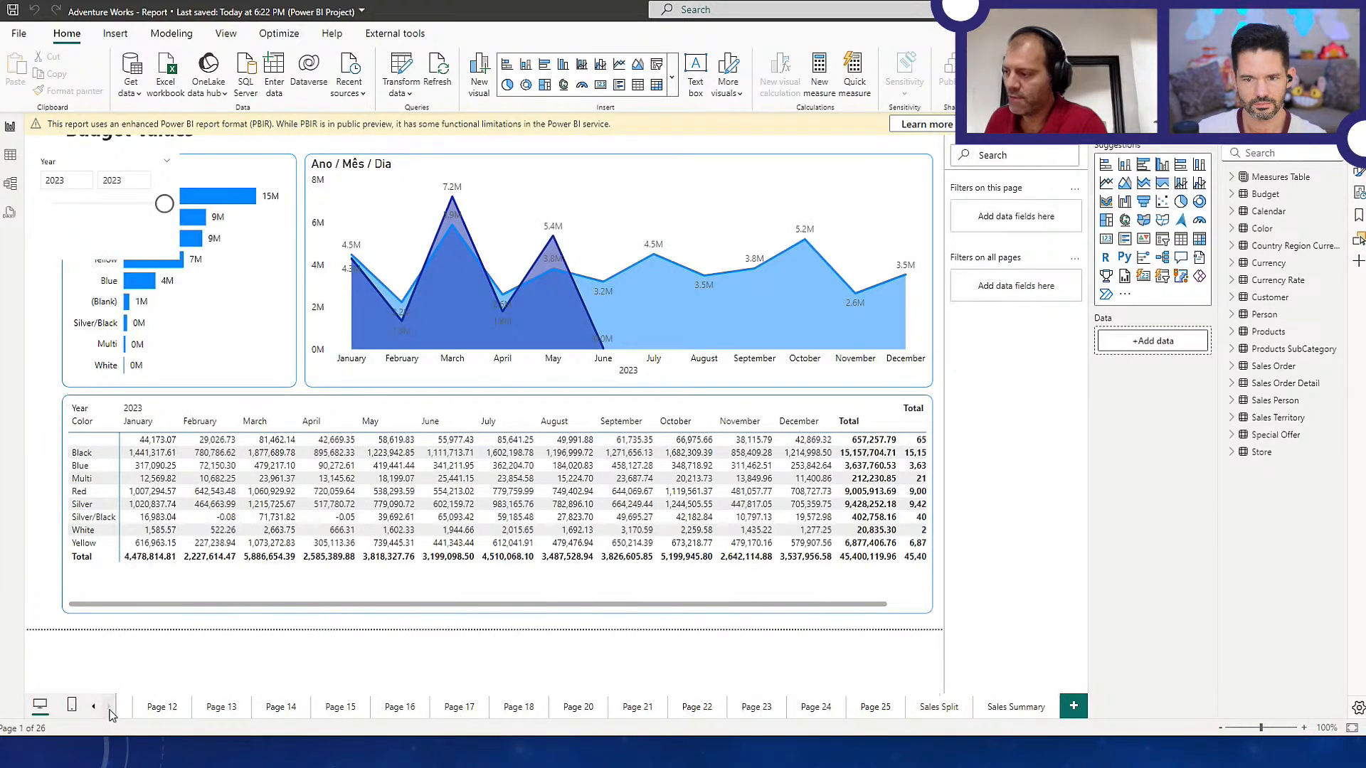
left_click(953, 710)
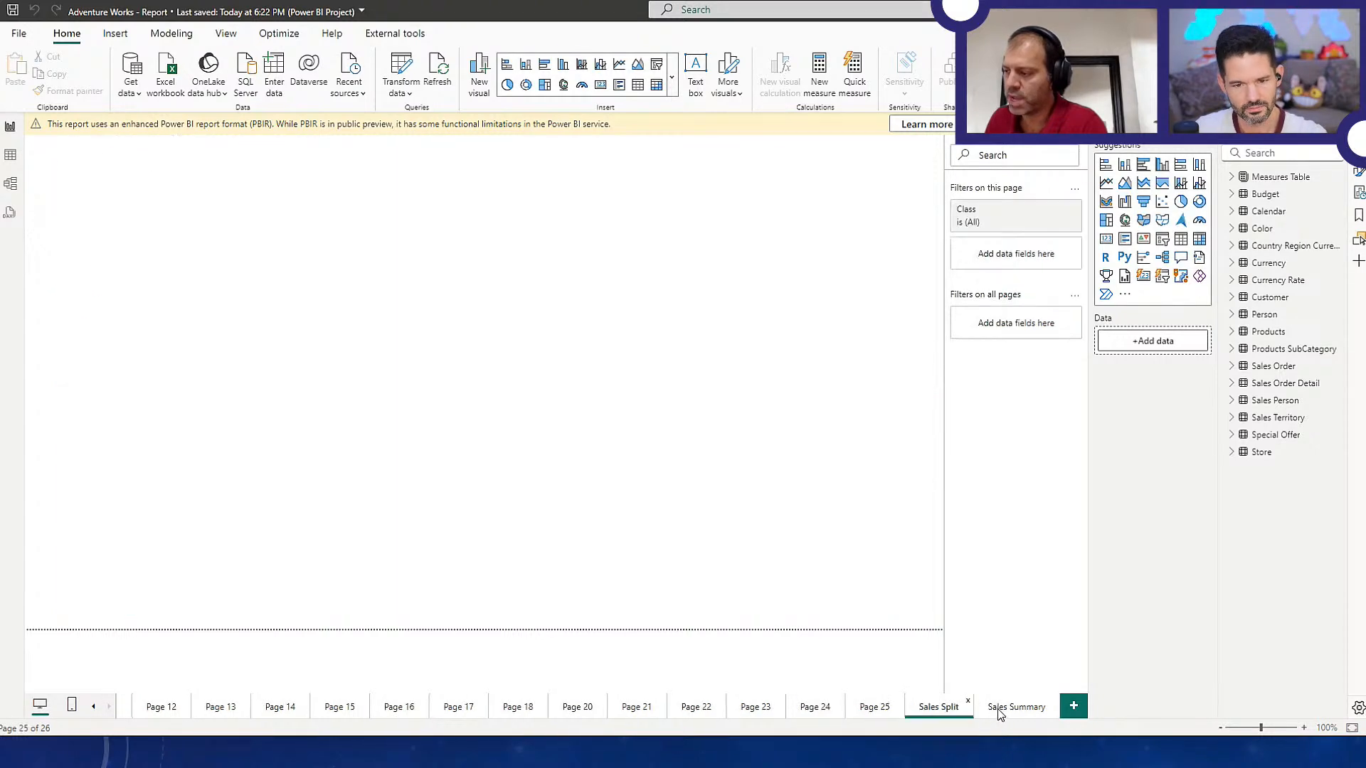
left_click(1007, 710)
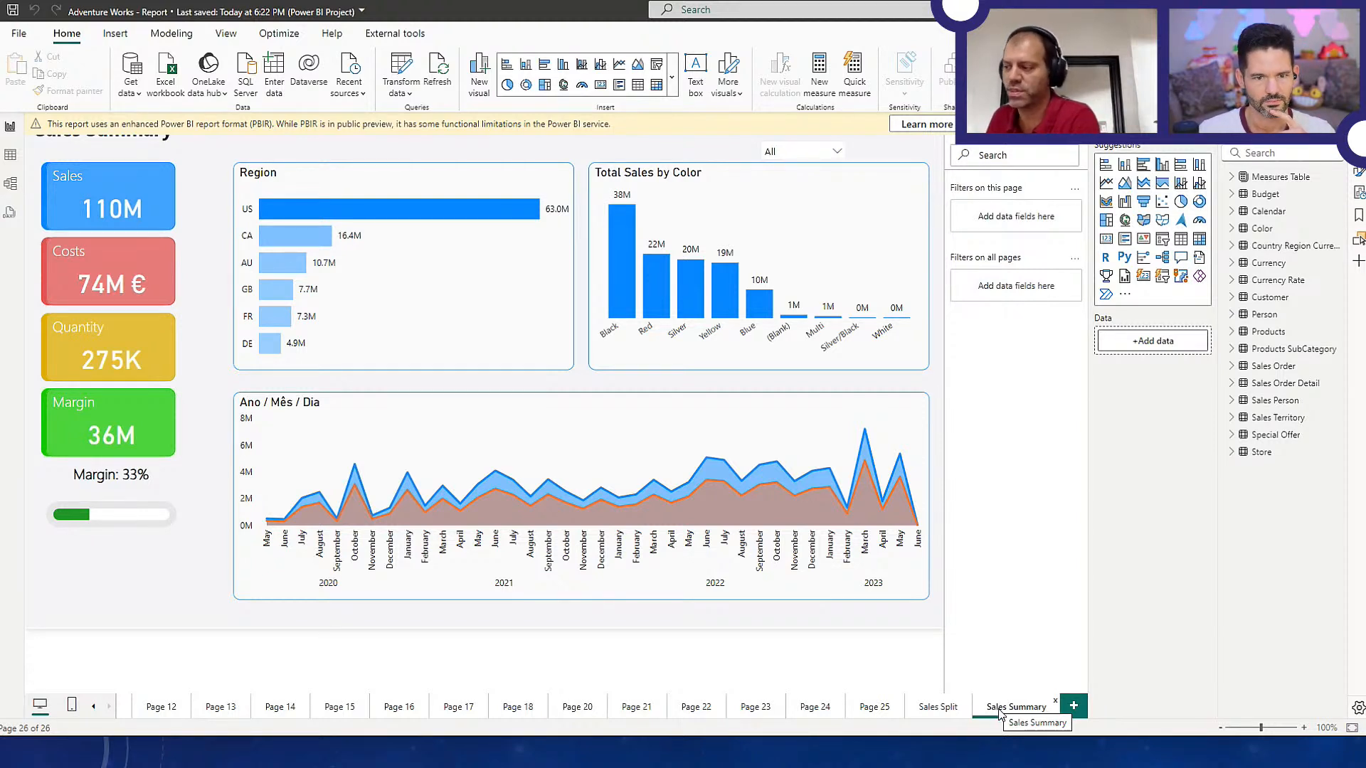
left_click(921, 710)
left_click(1019, 714)
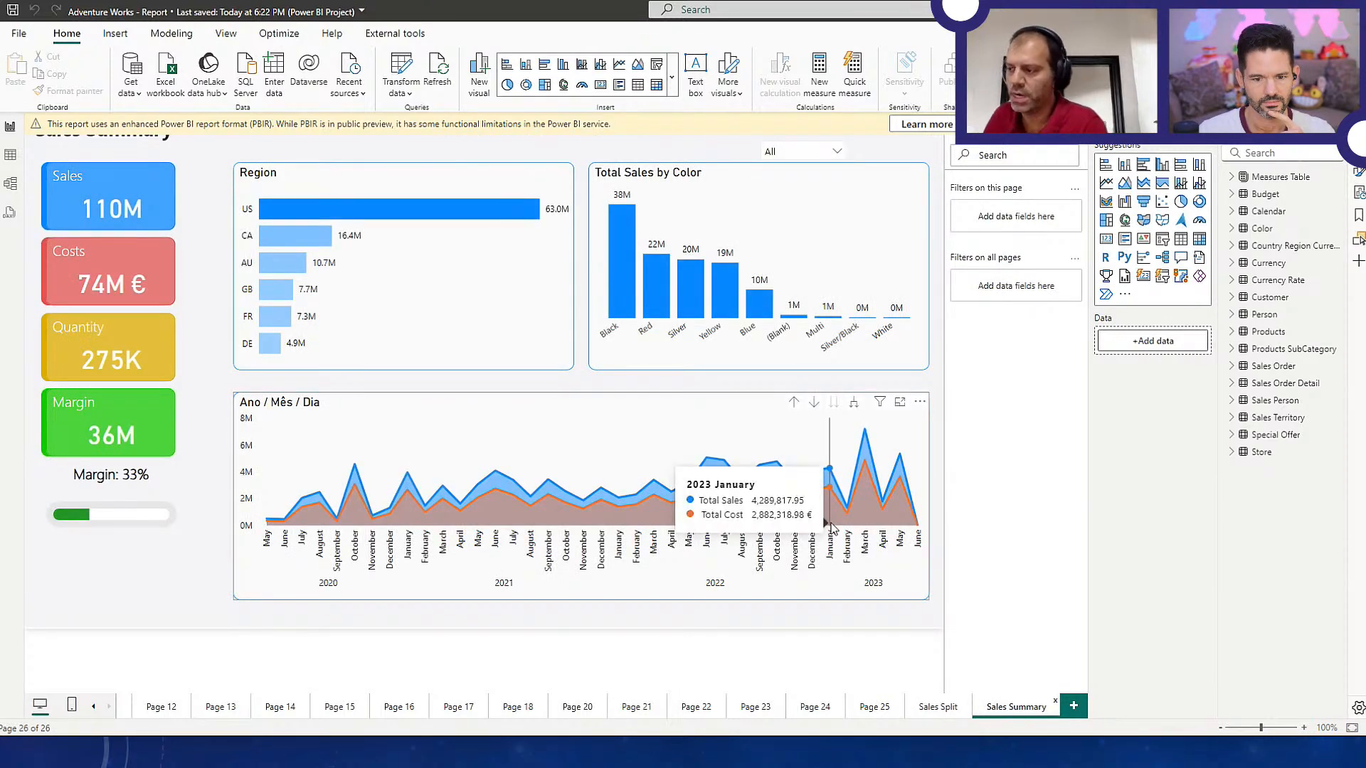
Switch to File Explorer and open the Adventure Works - Report.Report folder
key("alt")
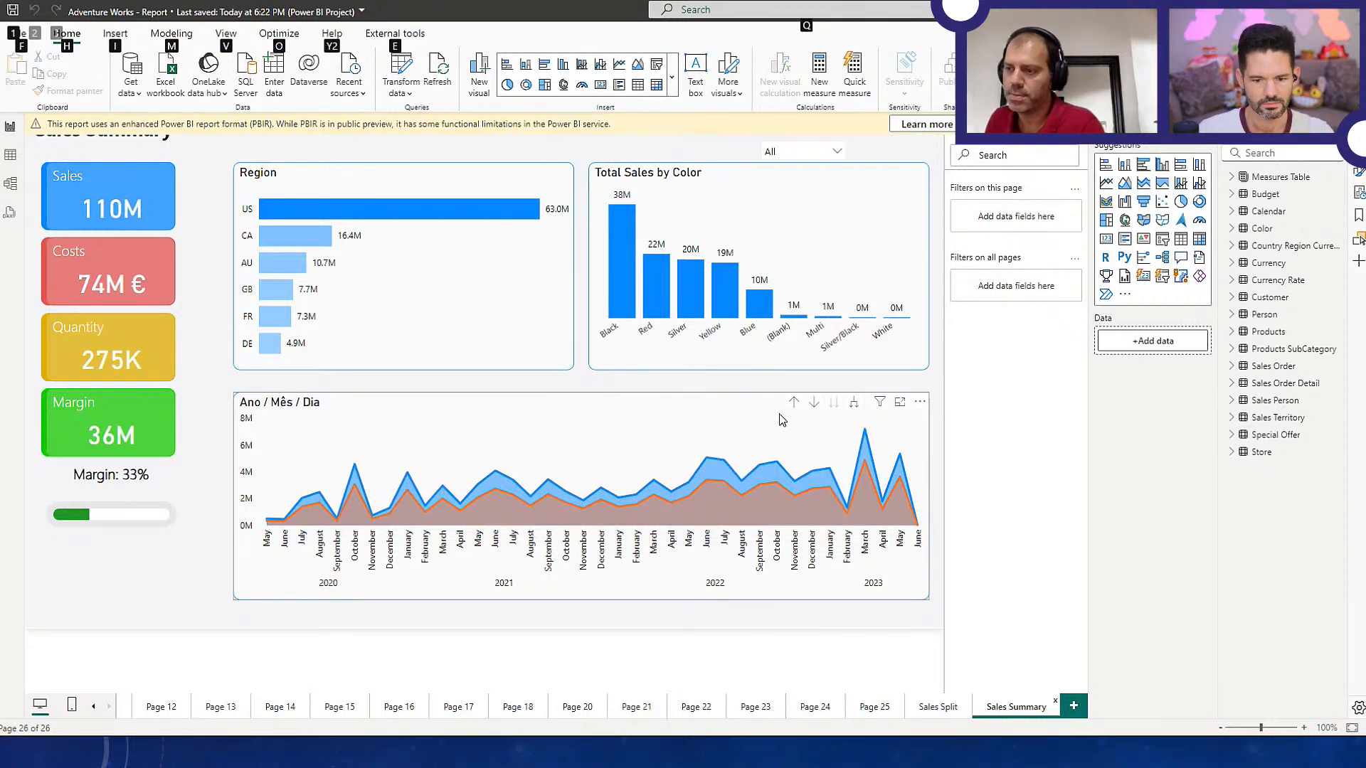
key("alt+Tab")
key("alt+Tab")
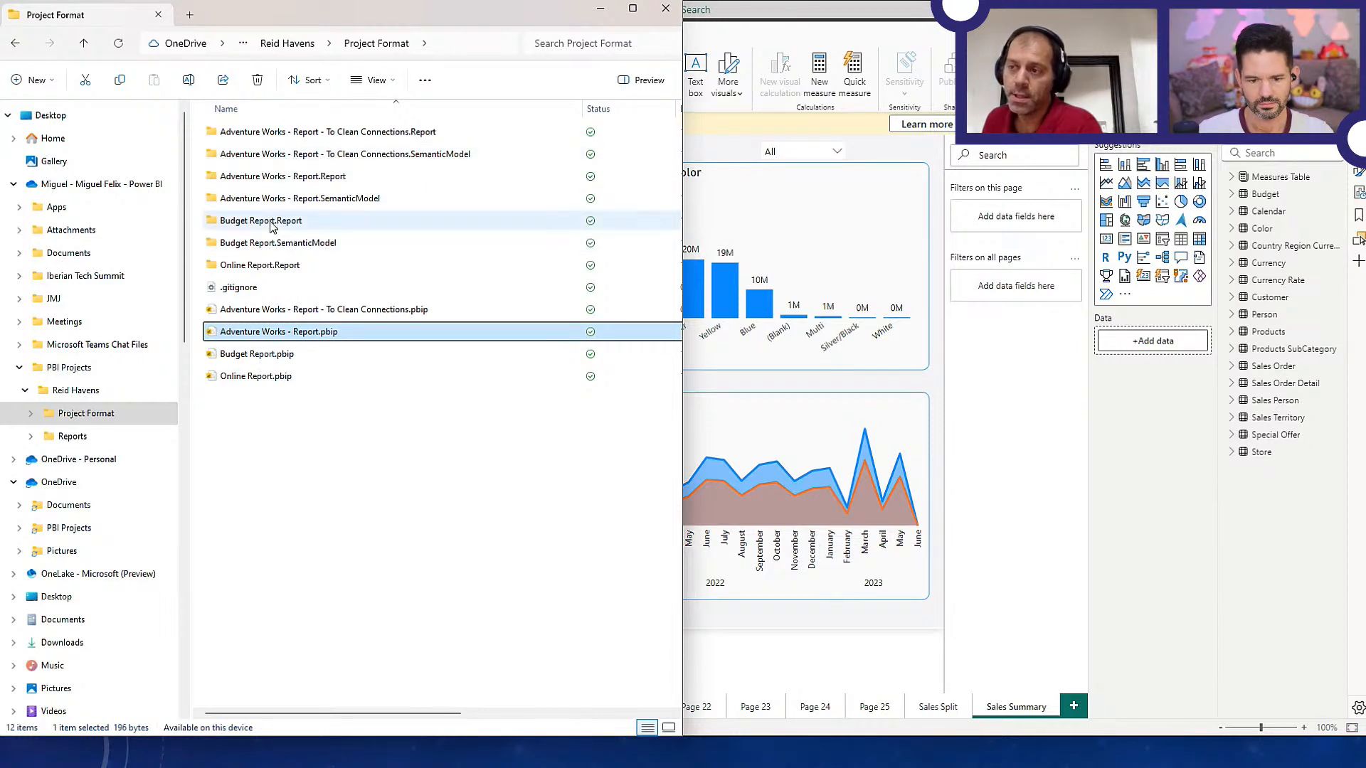
double_click(270, 178)
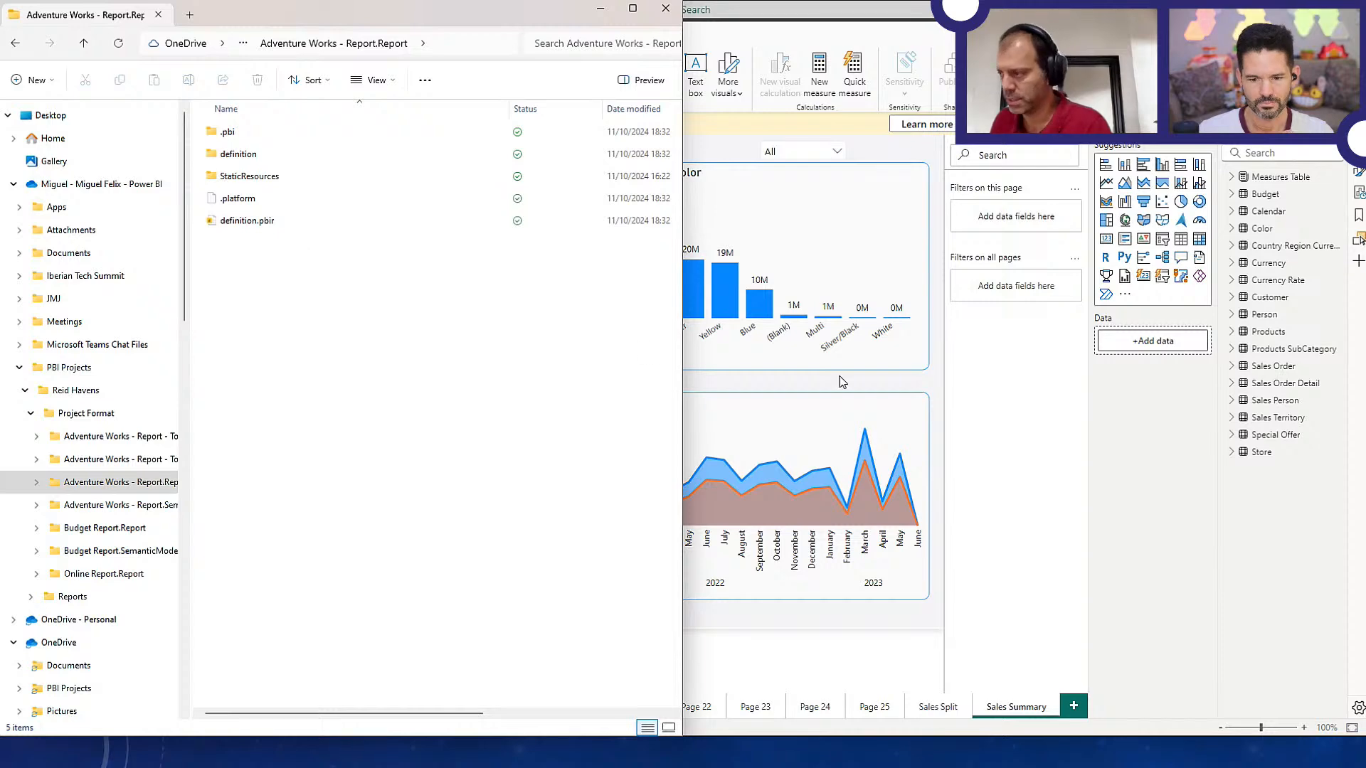
left_click(943, 385)
key("alt+Tab")
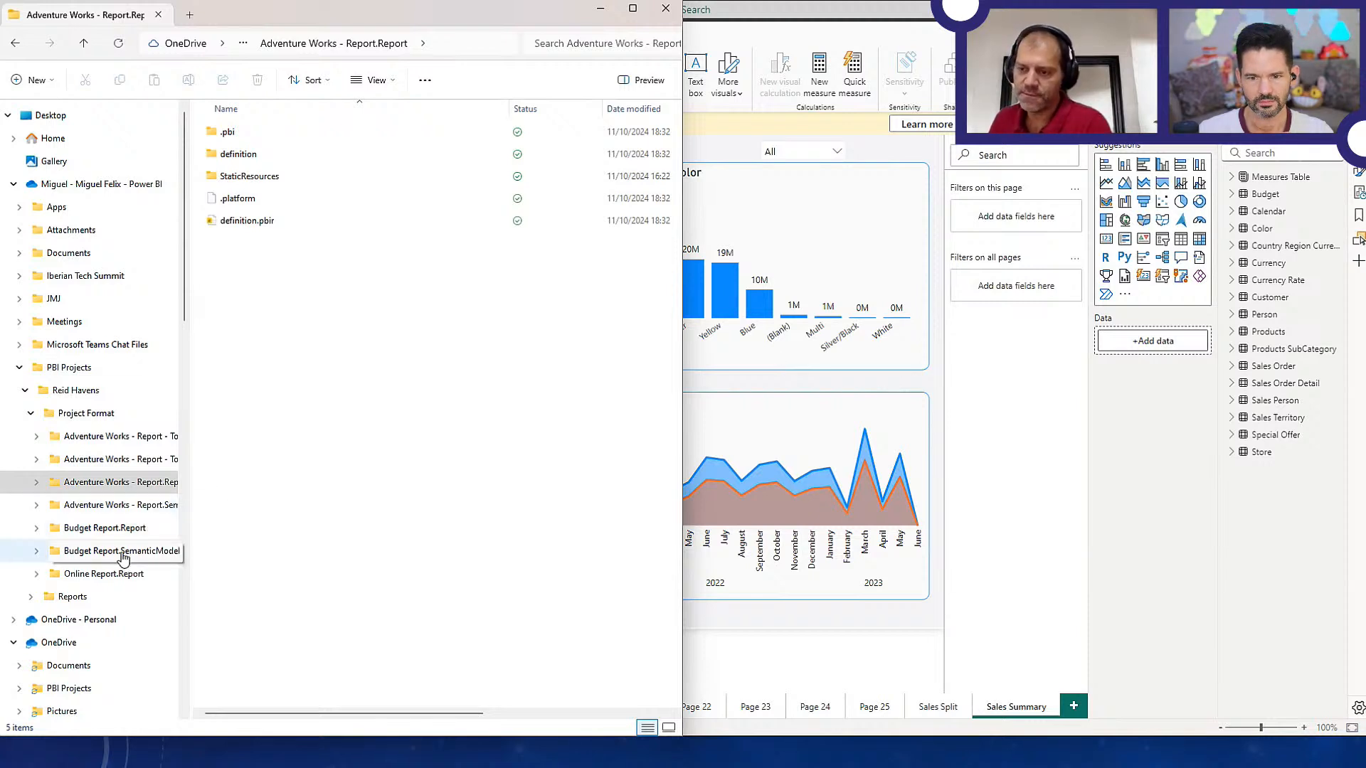
Open definition.pbir from the Online Report.Report folder
left_click(110, 529)
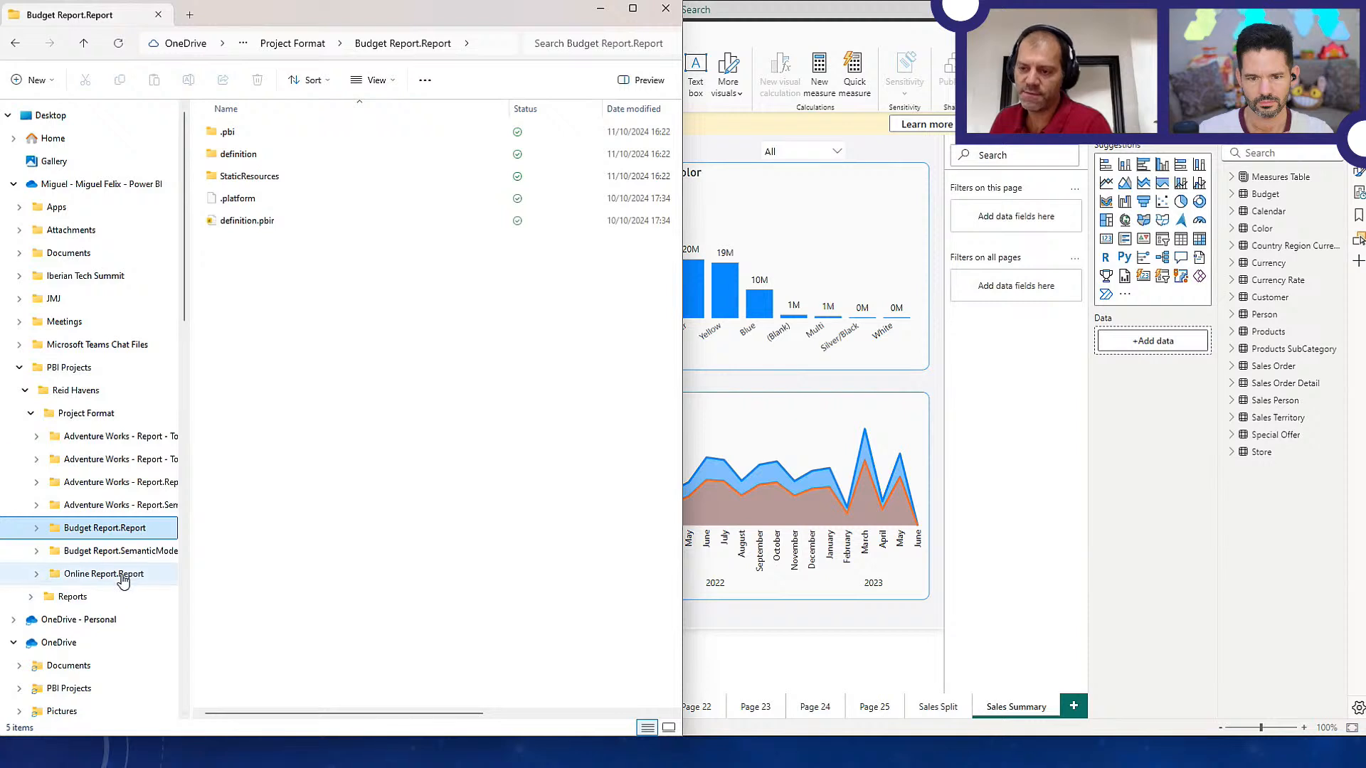
left_click(122, 578)
left_click(256, 226)
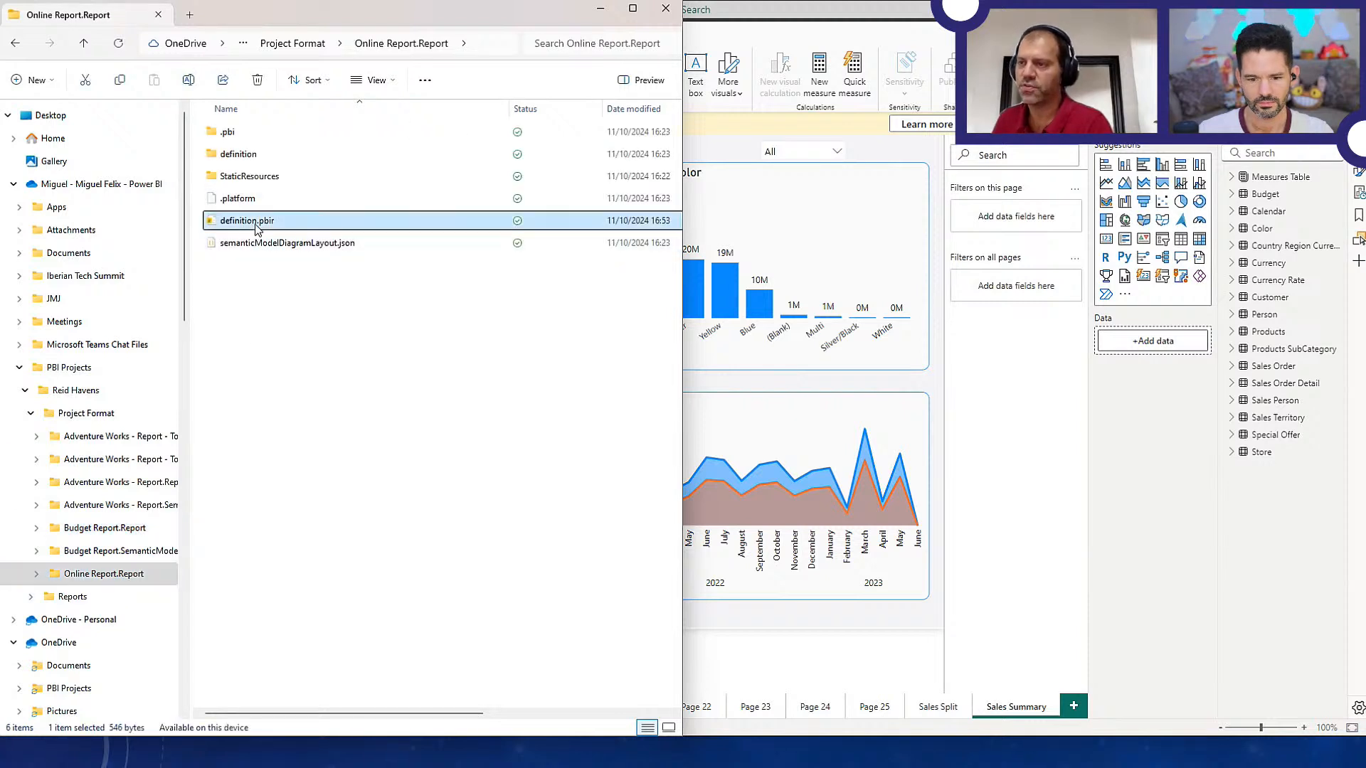
double_click(256, 226)
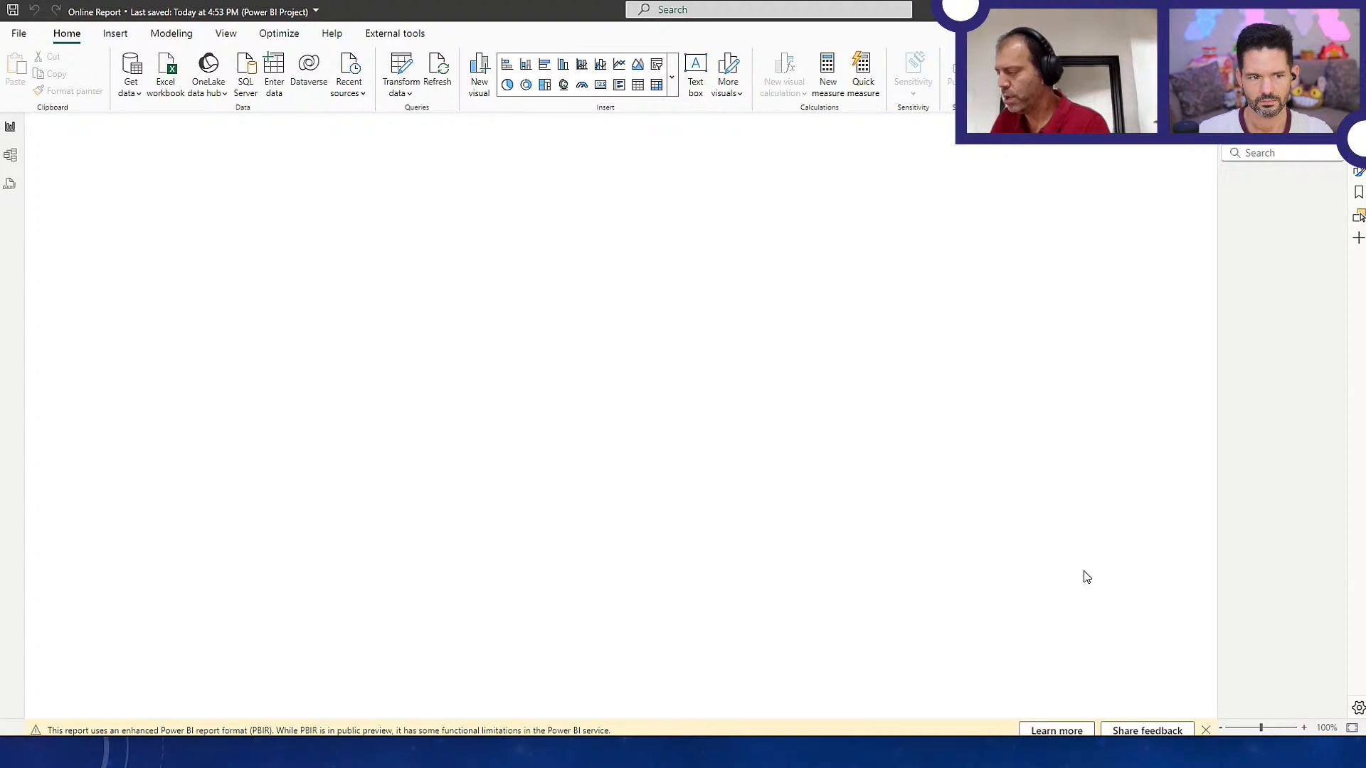
Examine which semantic model the Online Report is connected to live
left_click(1203, 729)
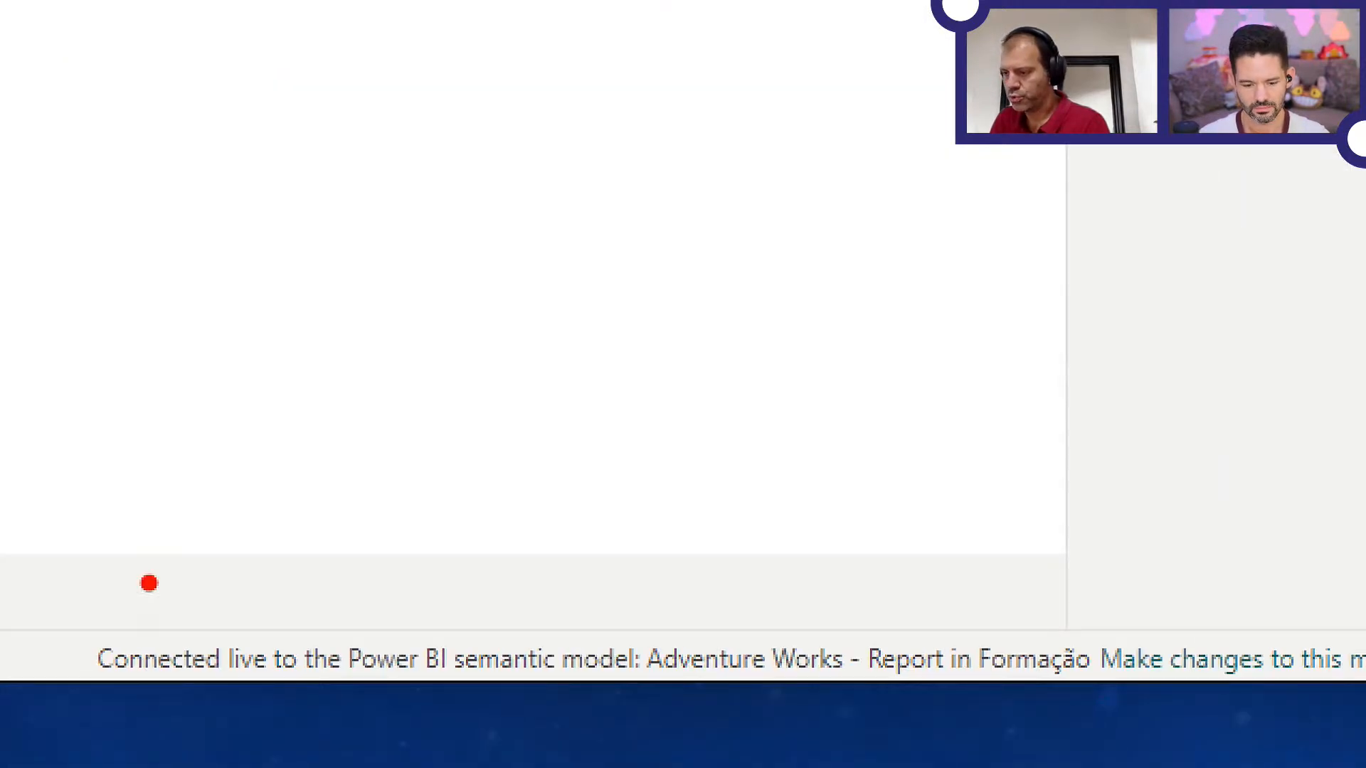
left_click_drag(687, 679, 1114, 676)
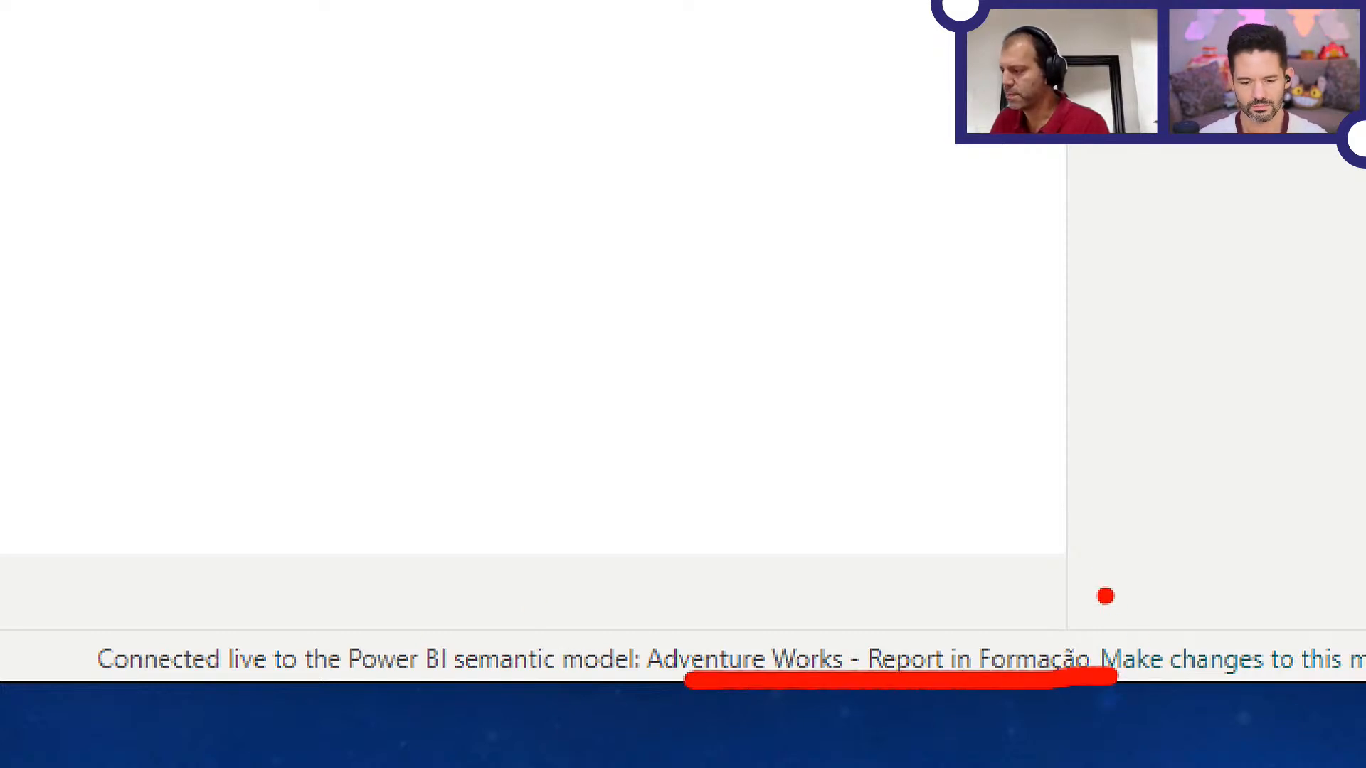
key("Escape")
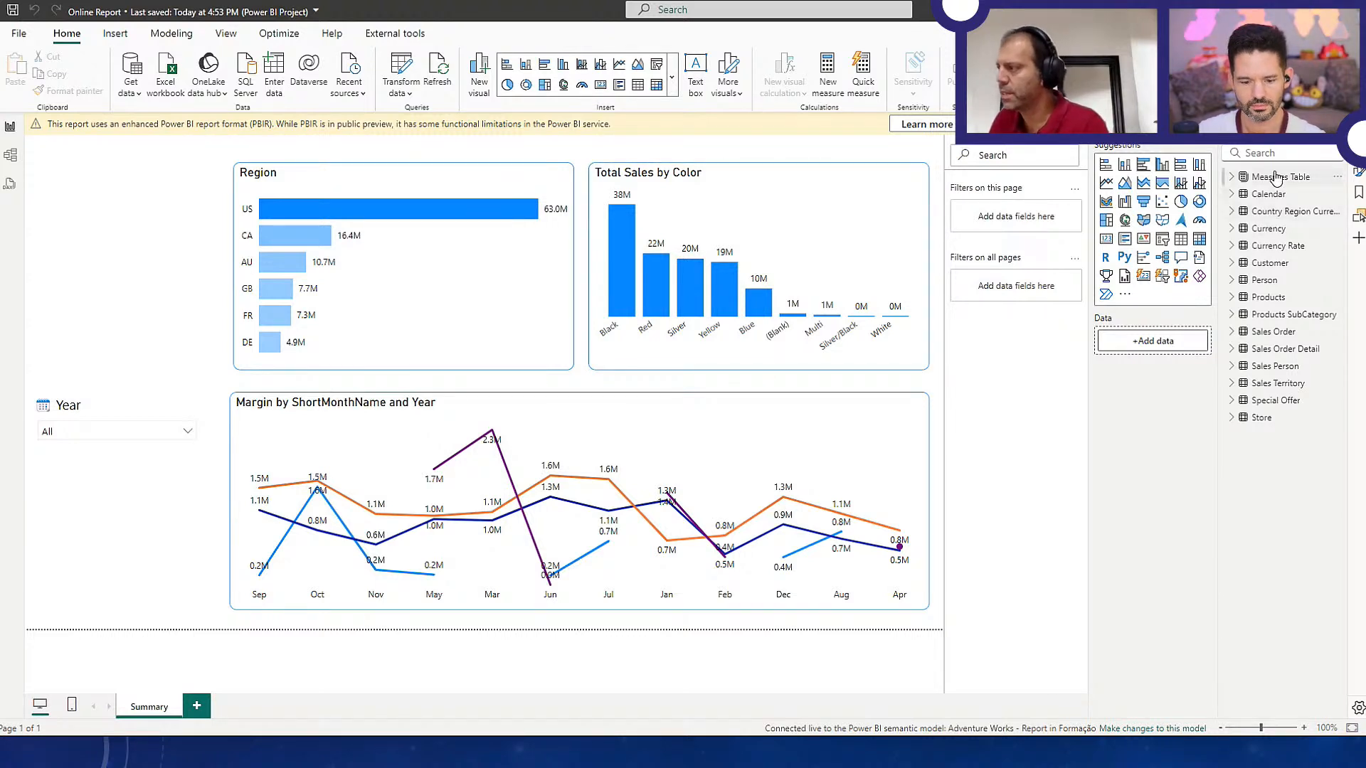
Inspect the fields of the Person, Sales Order, Sales Person, Sales Territory, Special Offer and Store tables, and close the Online Report
left_click(1233, 418)
left_click(1231, 400)
left_click(1231, 383)
left_click(1231, 366)
left_click(1231, 350)
left_click(1231, 332)
left_click(1231, 281)
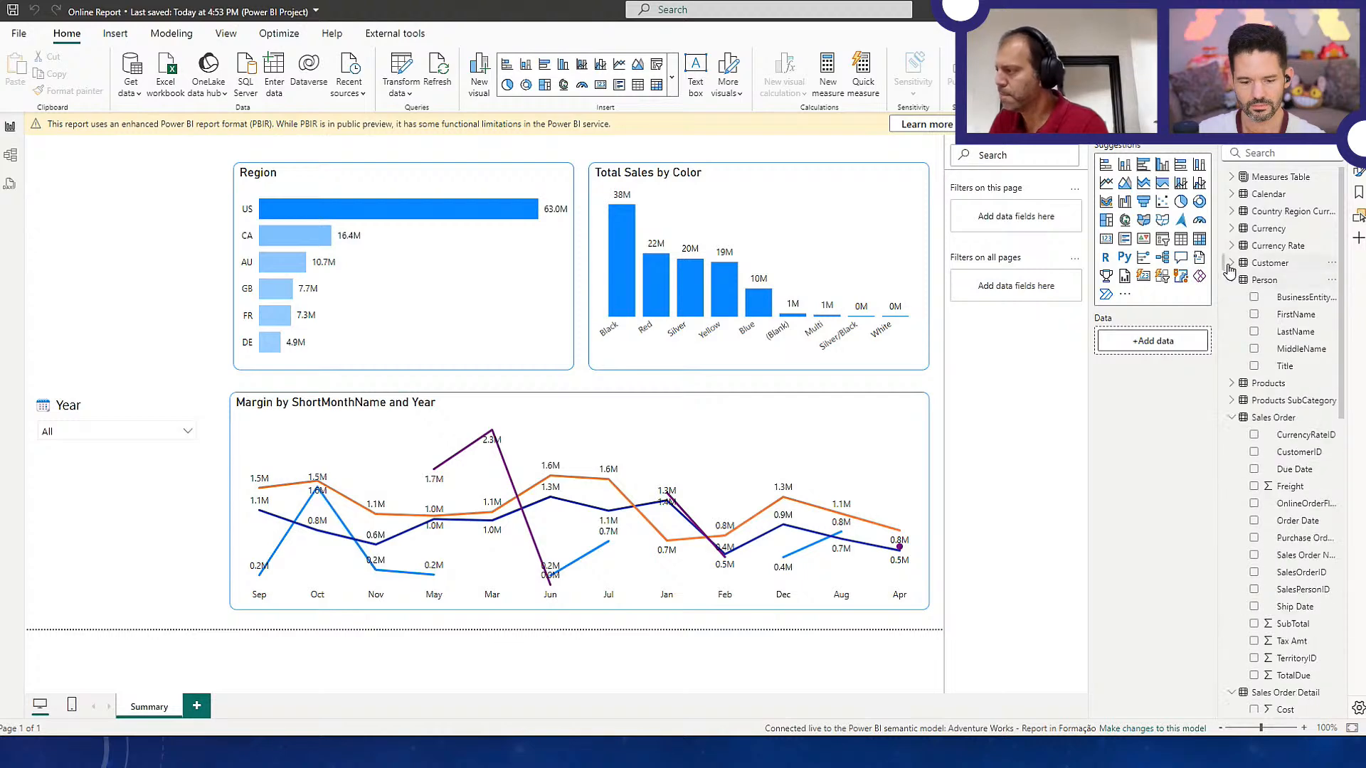
left_click(1227, 281)
left_click(1232, 280)
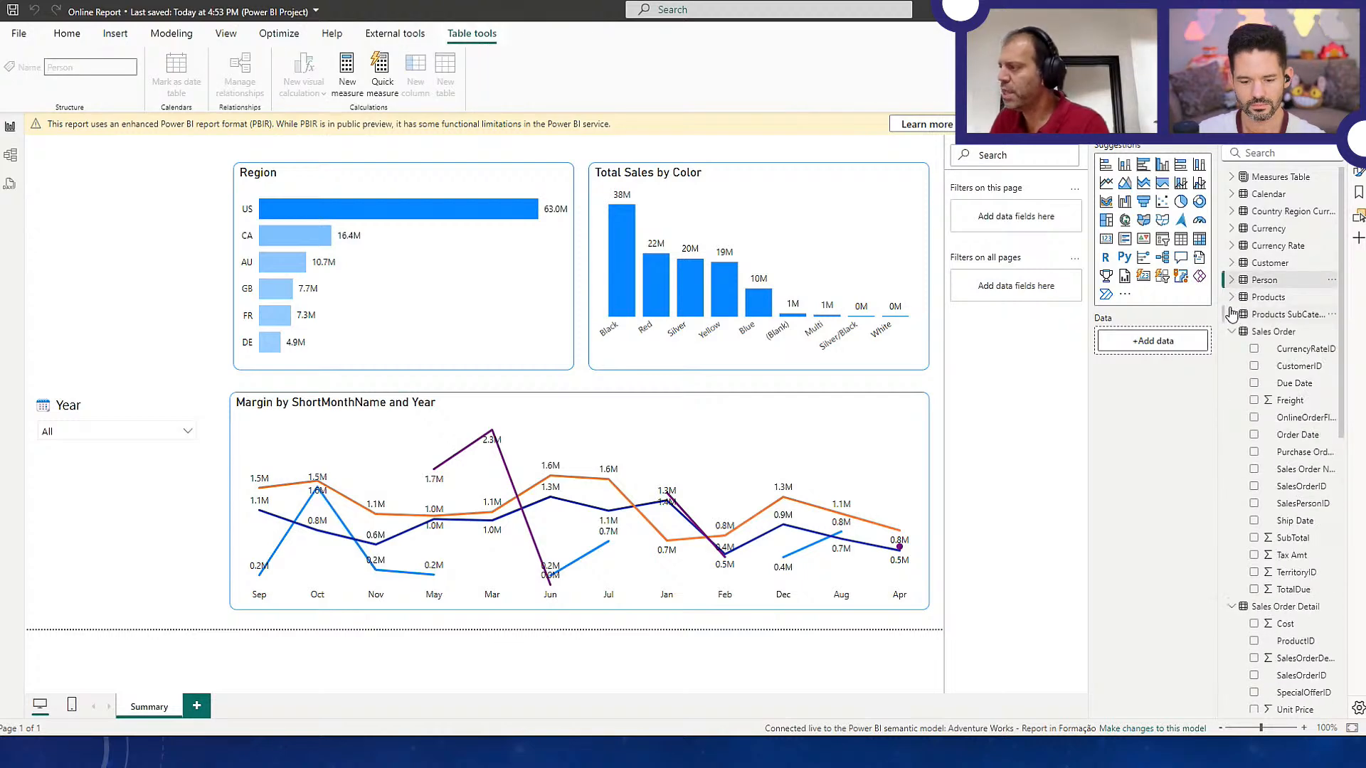
left_click(1231, 331)
left_click(1231, 349)
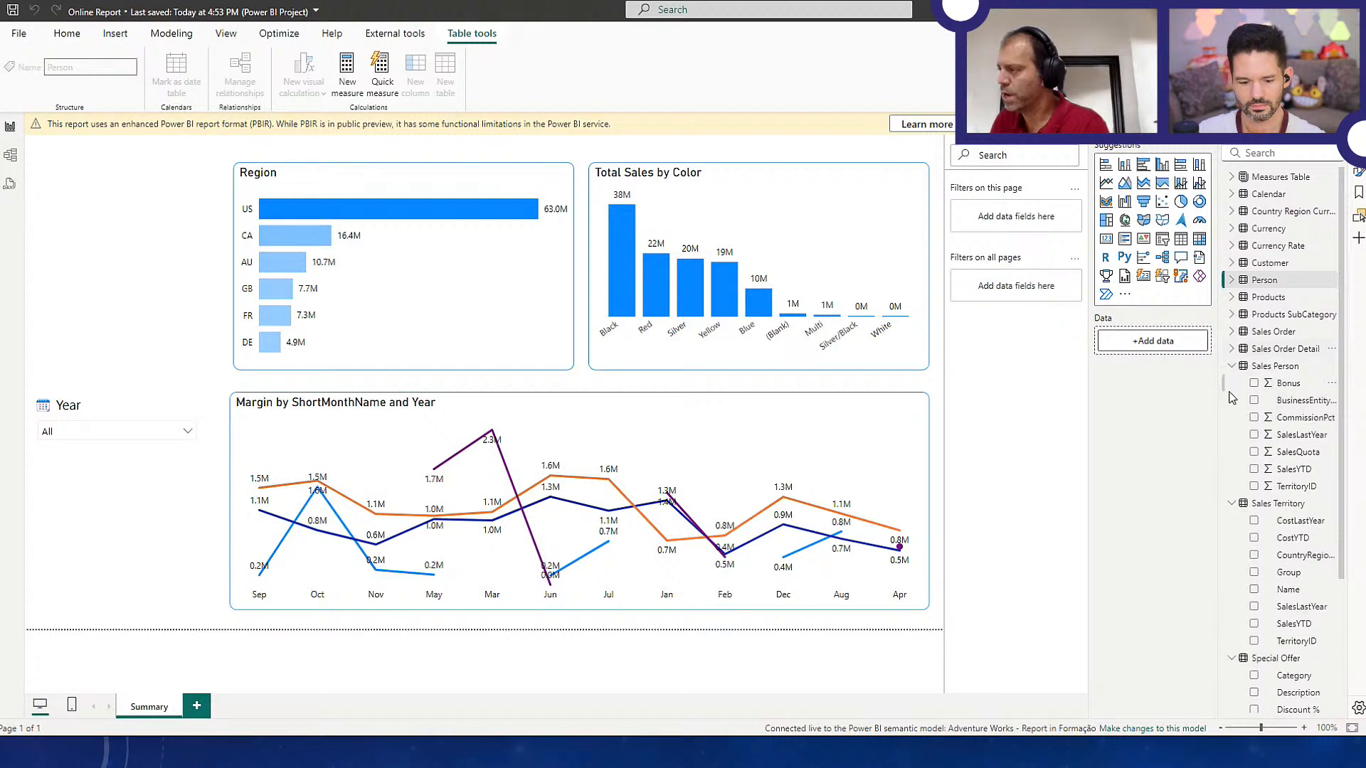
left_click(1231, 366)
left_click(1231, 383)
left_click(1232, 400)
left_click(1231, 417)
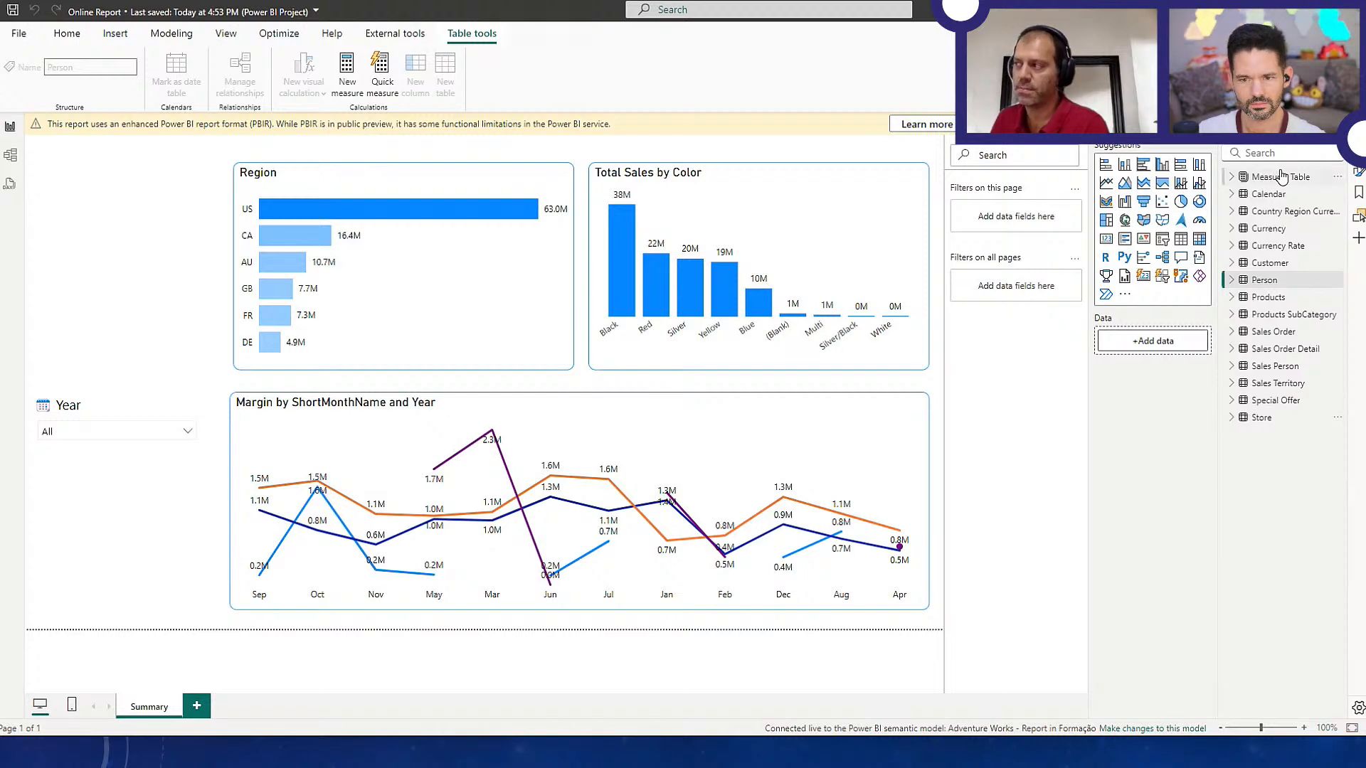
left_click(1348, 9)
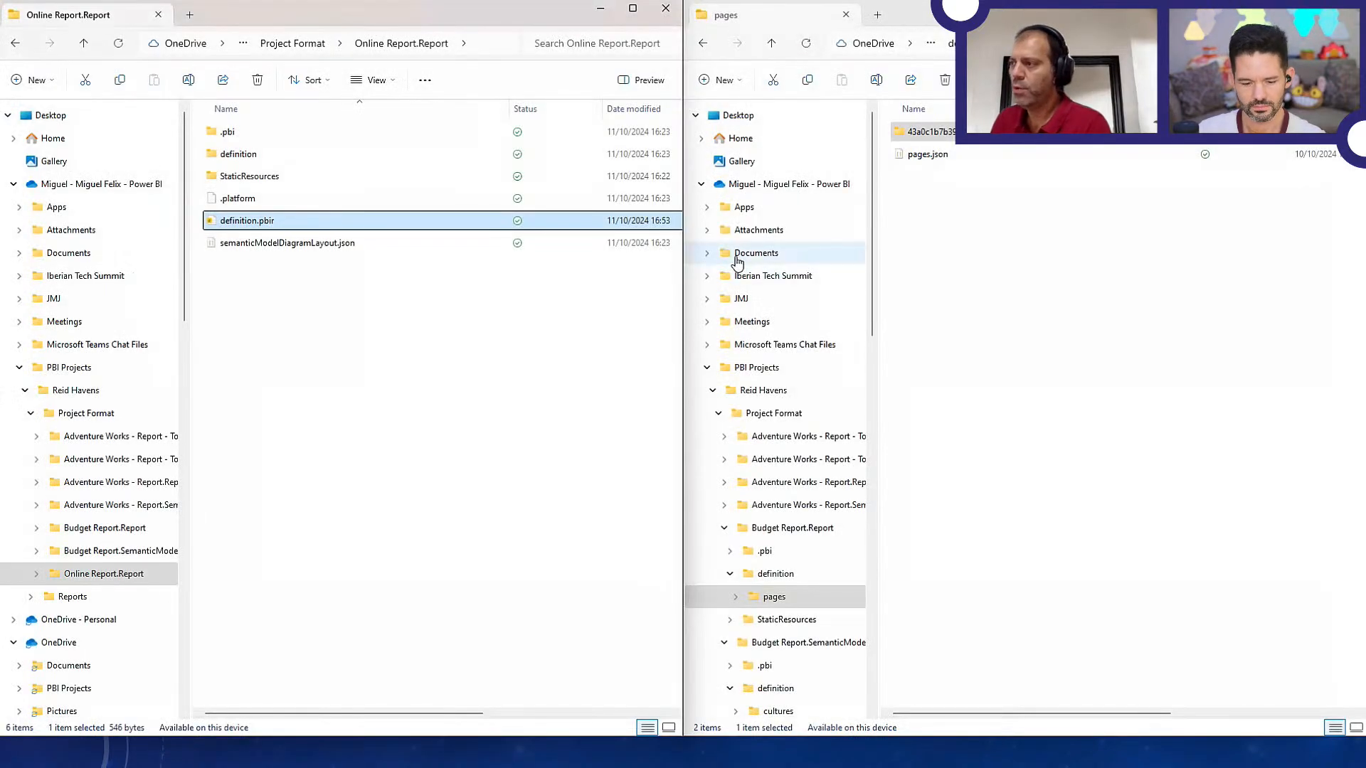
Open definition.pbir from the Adventure Works - Report - To Clean Connections.Report folder, widening the folder tree to read the full names
left_click(105, 442)
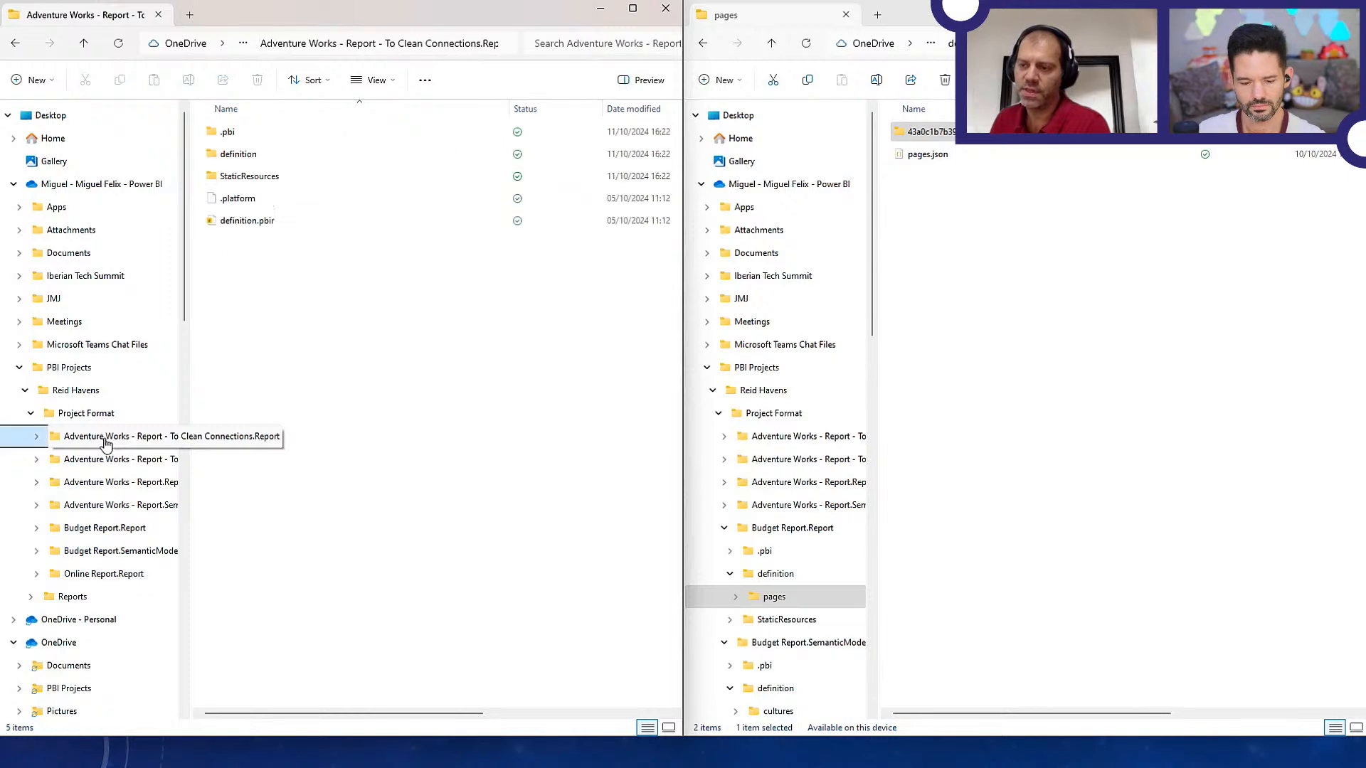
double_click(267, 225)
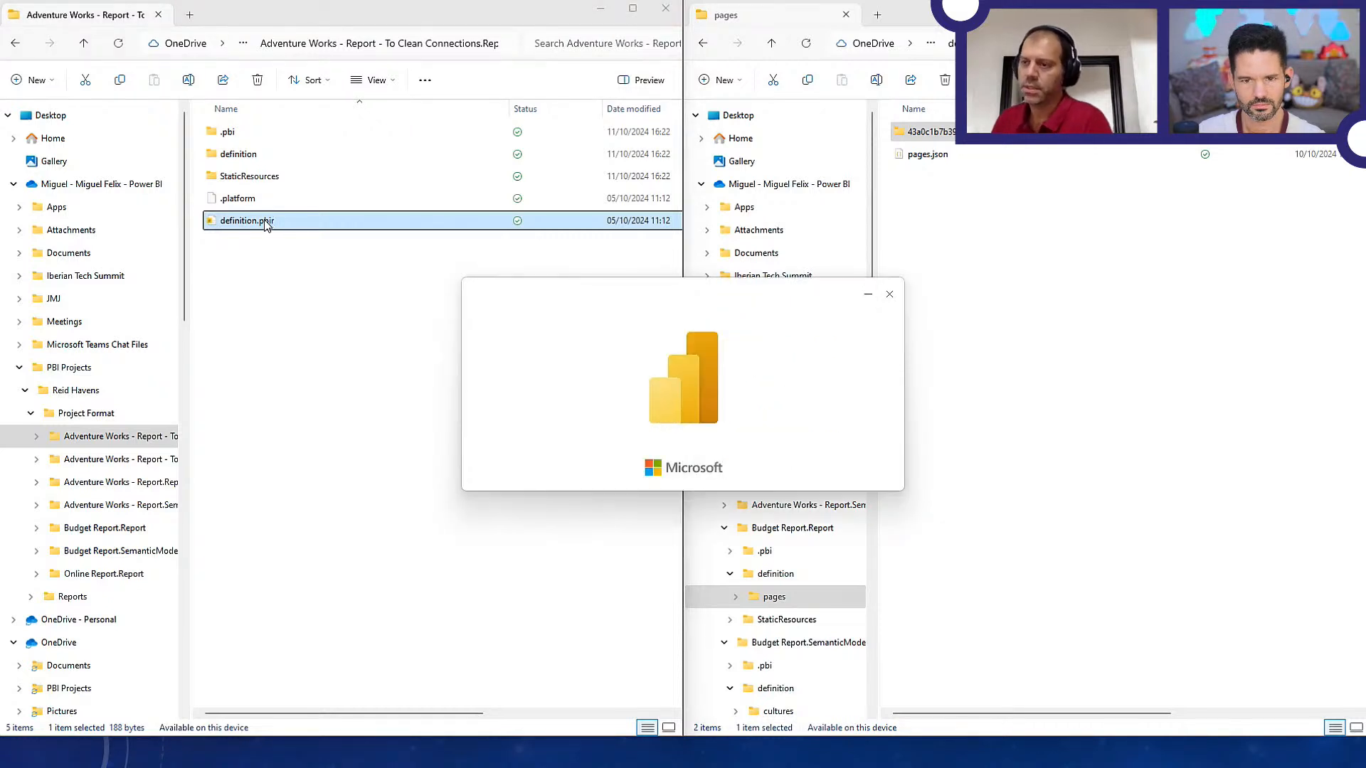
left_click_drag(192, 295, 275, 298)
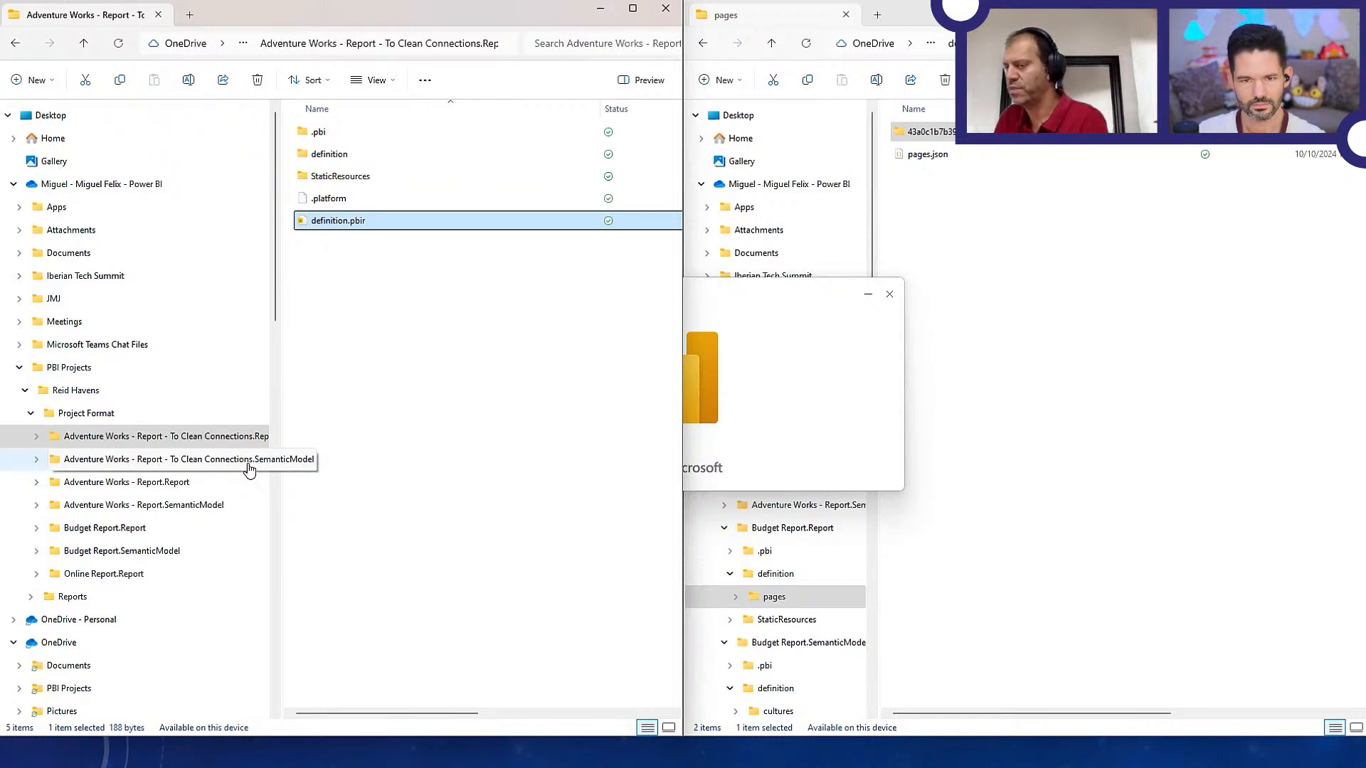
left_click(817, 446)
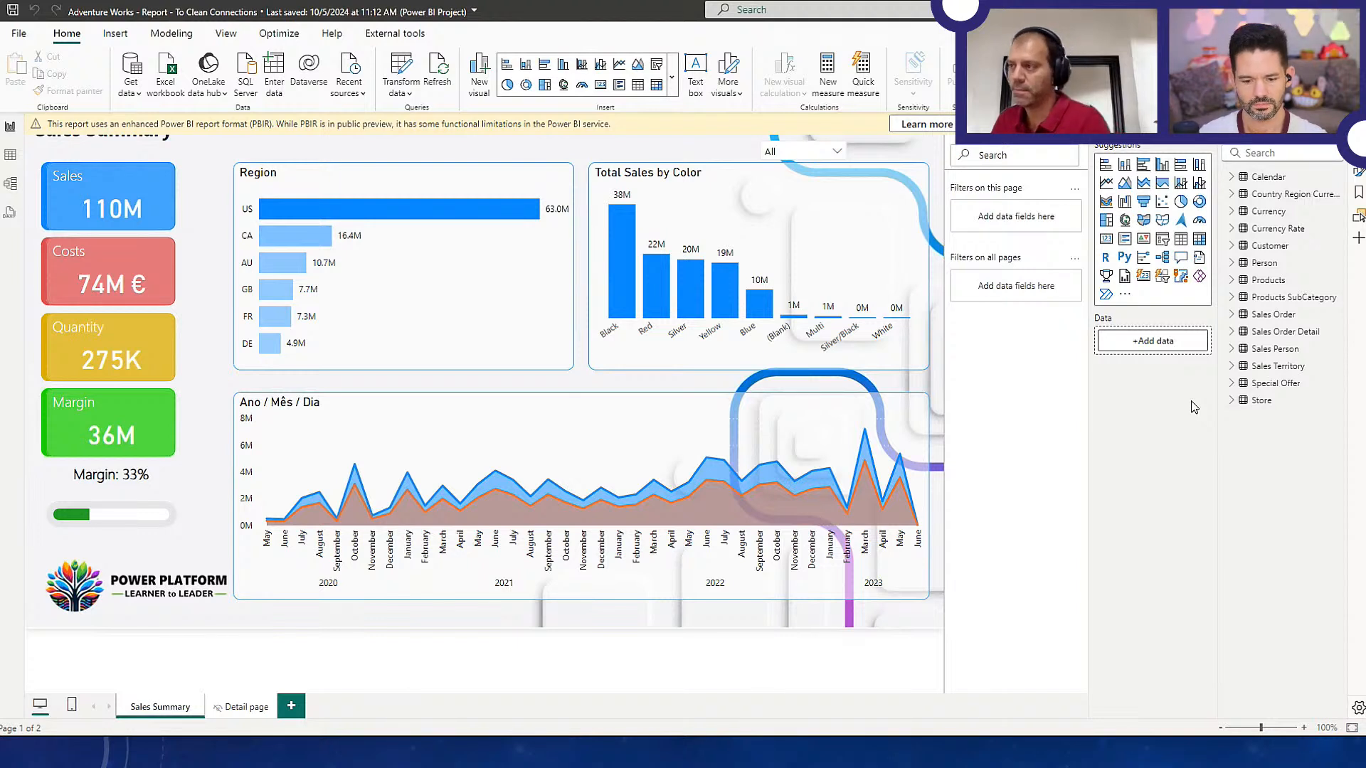
Inspect the Calendar and Store tables in the report's model and review the common data sources it can connect to
left_click(1281, 178)
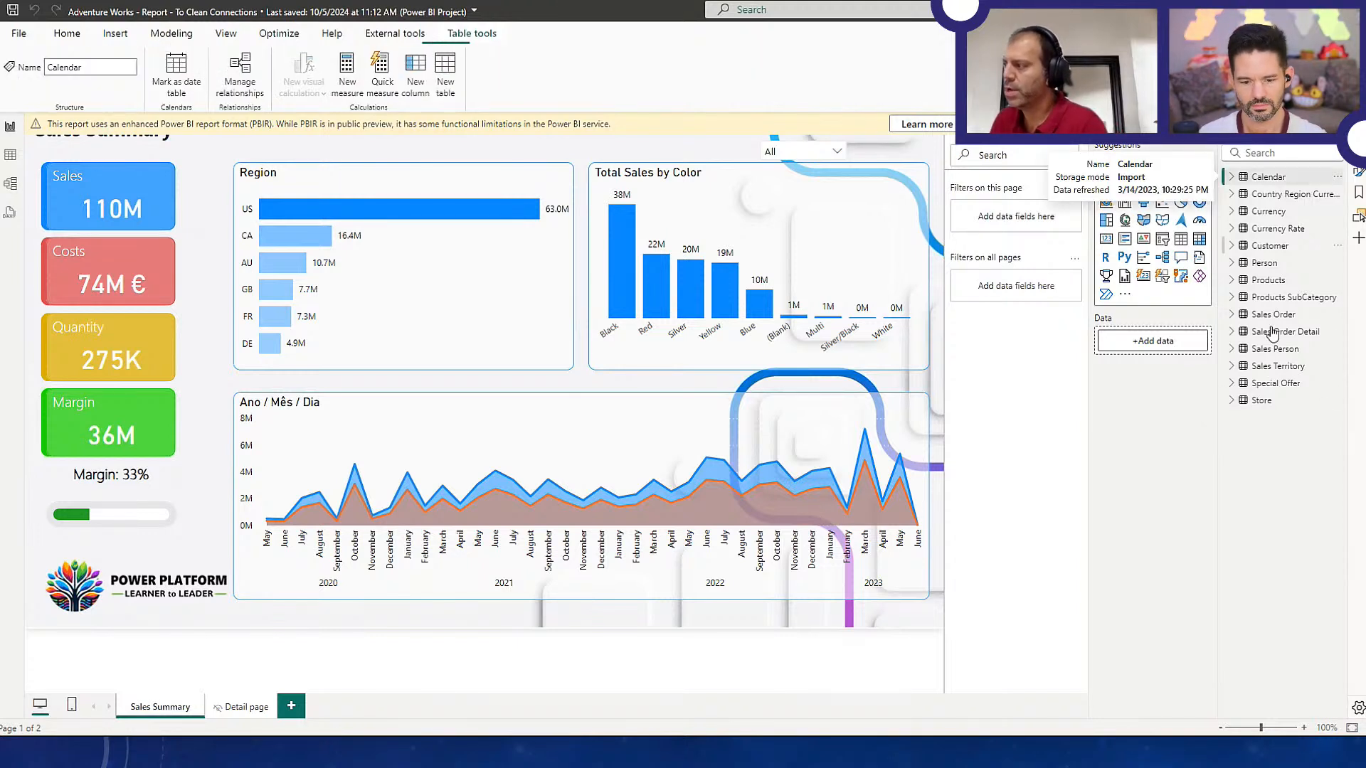
left_click(1283, 402)
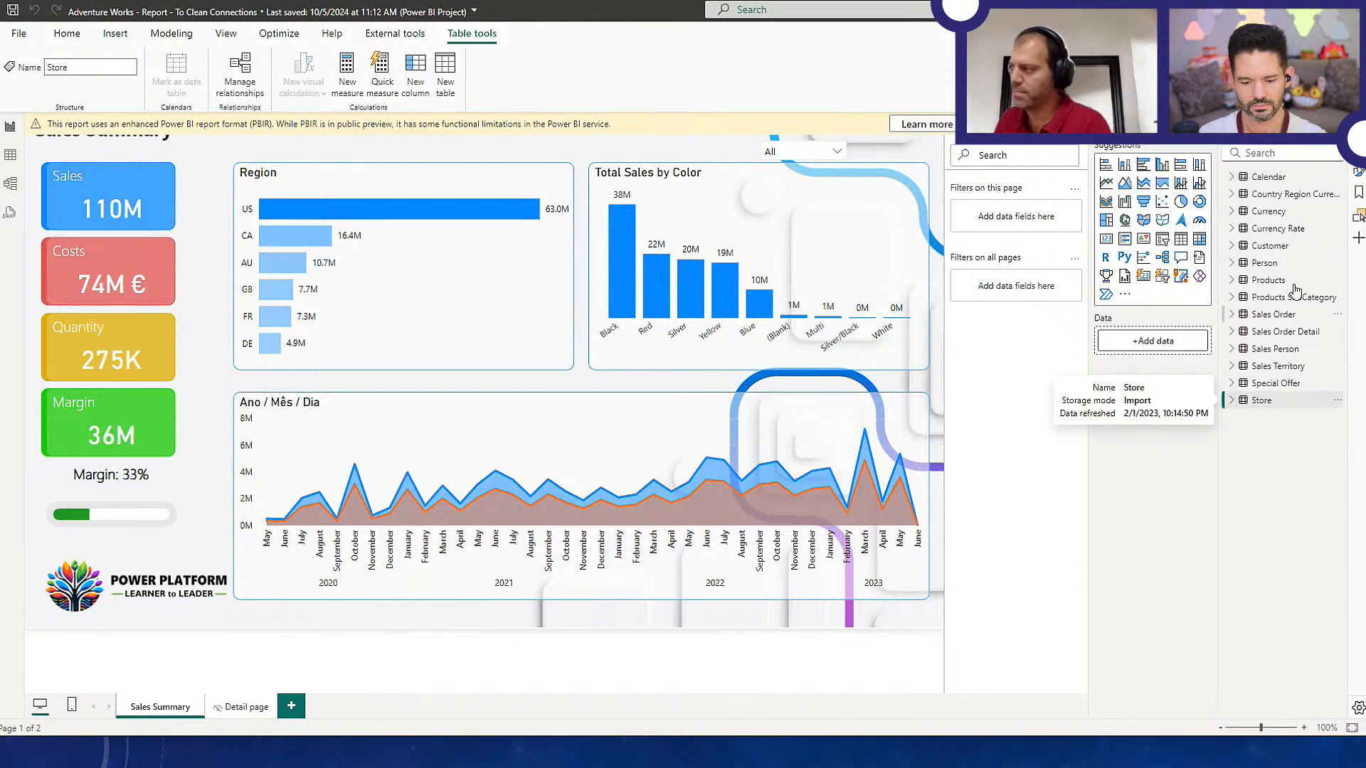
left_click(67, 33)
left_click(347, 93)
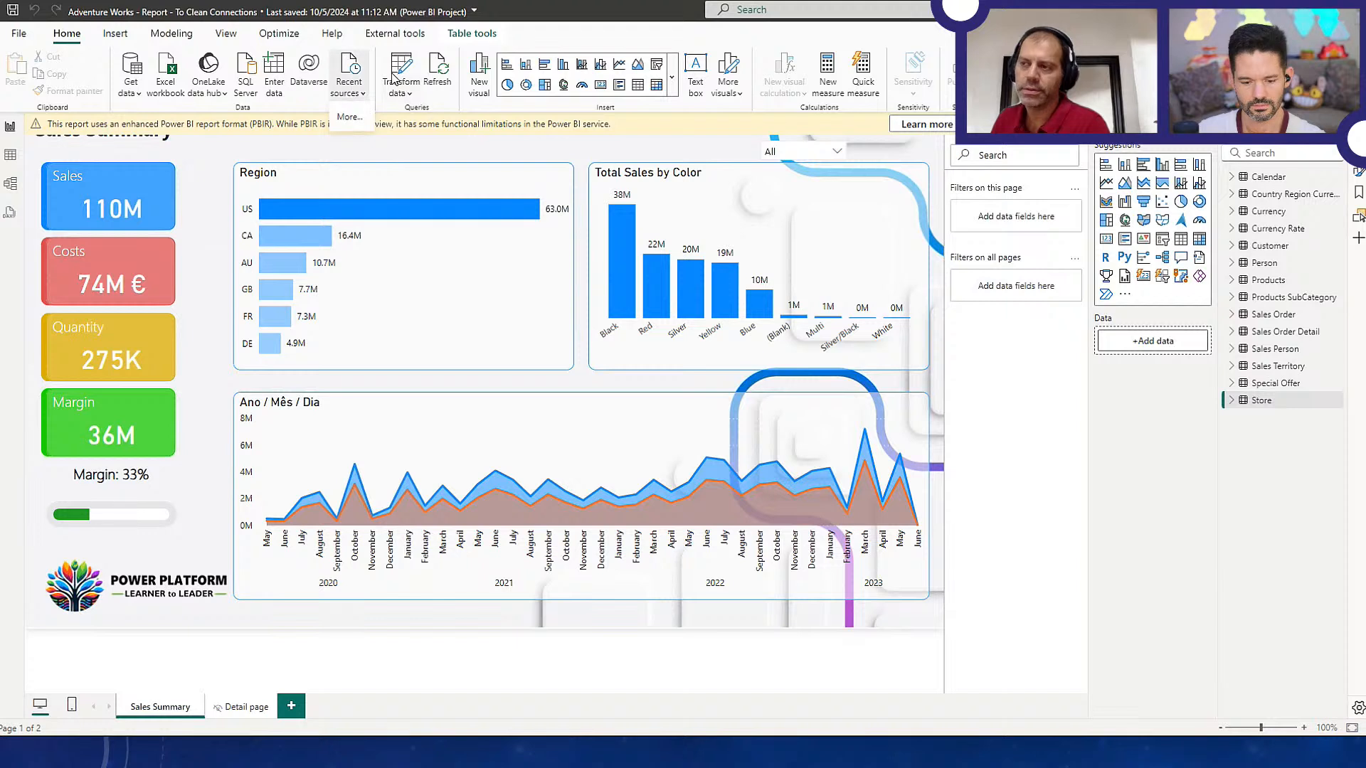
left_click(141, 71)
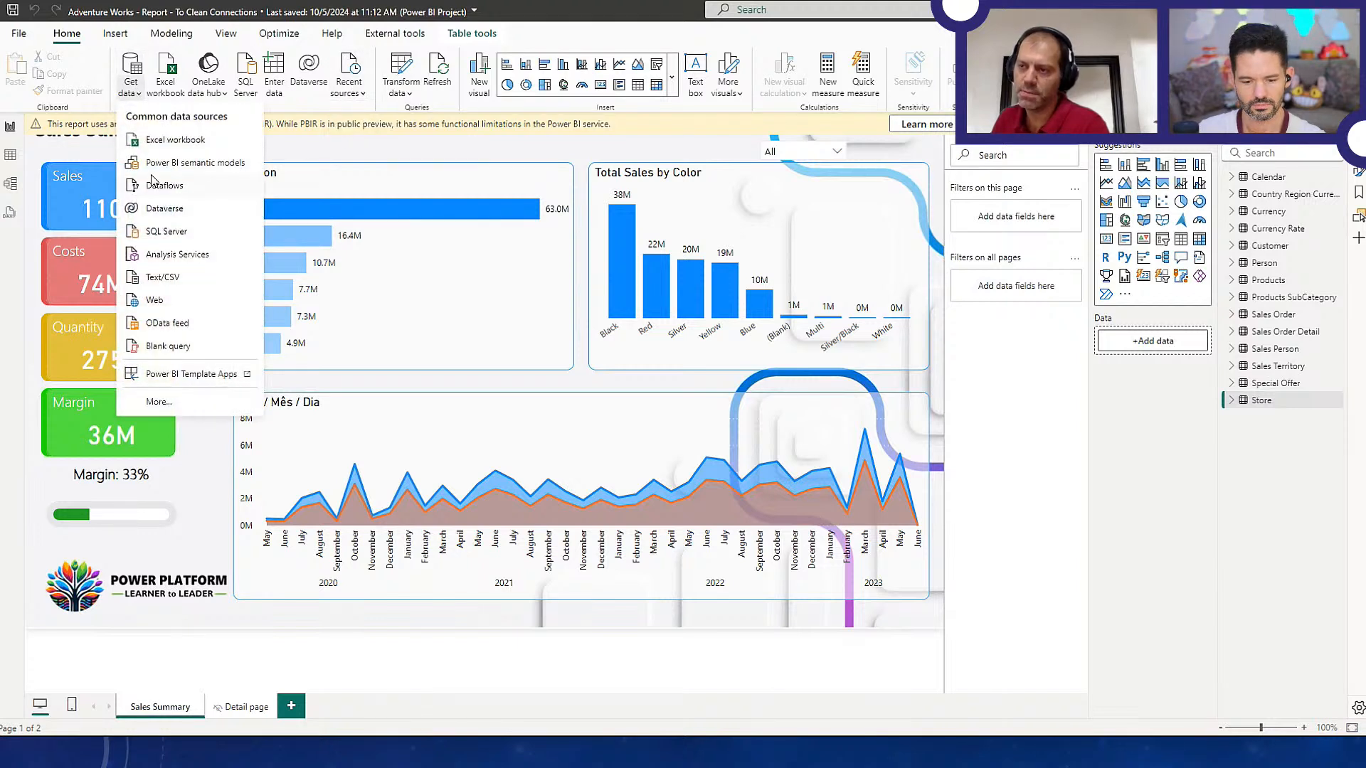
left_click(517, 177)
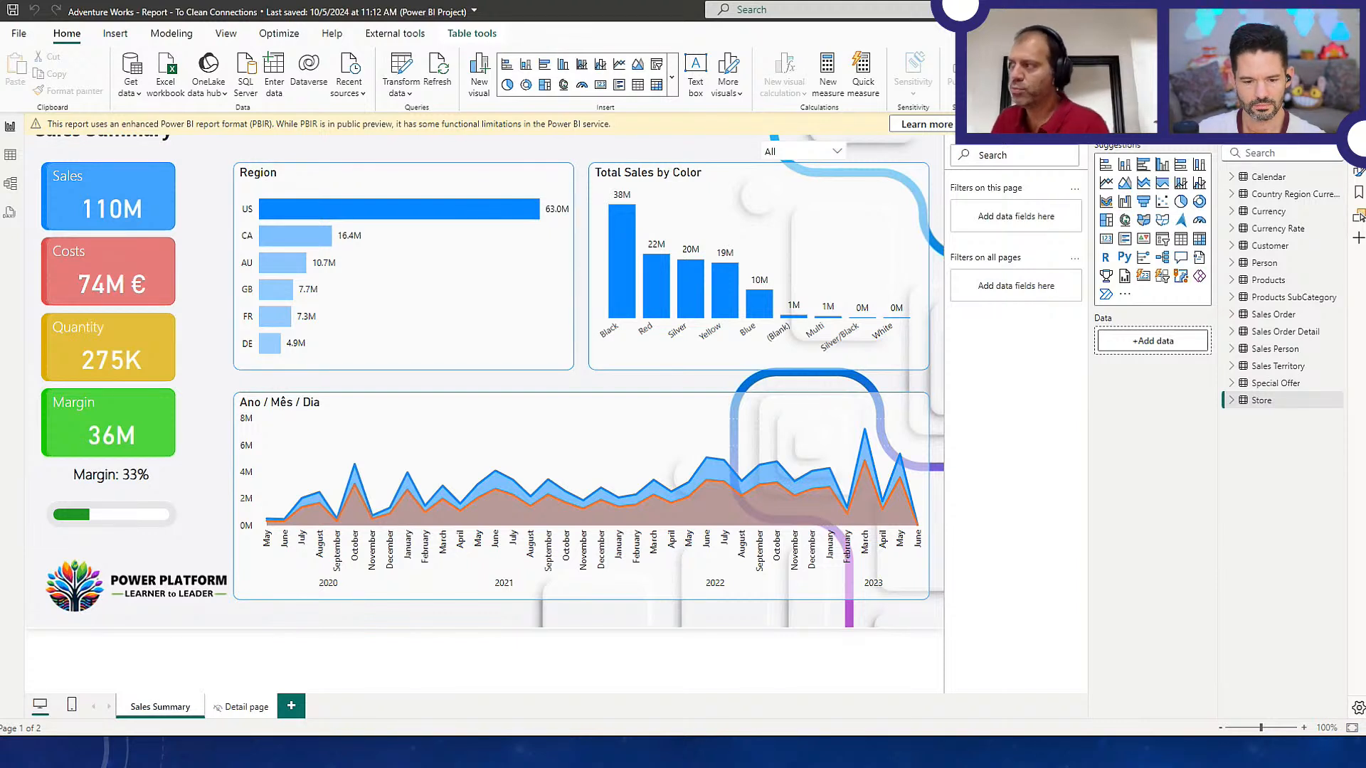
Switch to File Explorer and open the Online Report.Report folder, expanding its subfolders in the folder tree
key("alt+Tab")
key("alt+Tab")
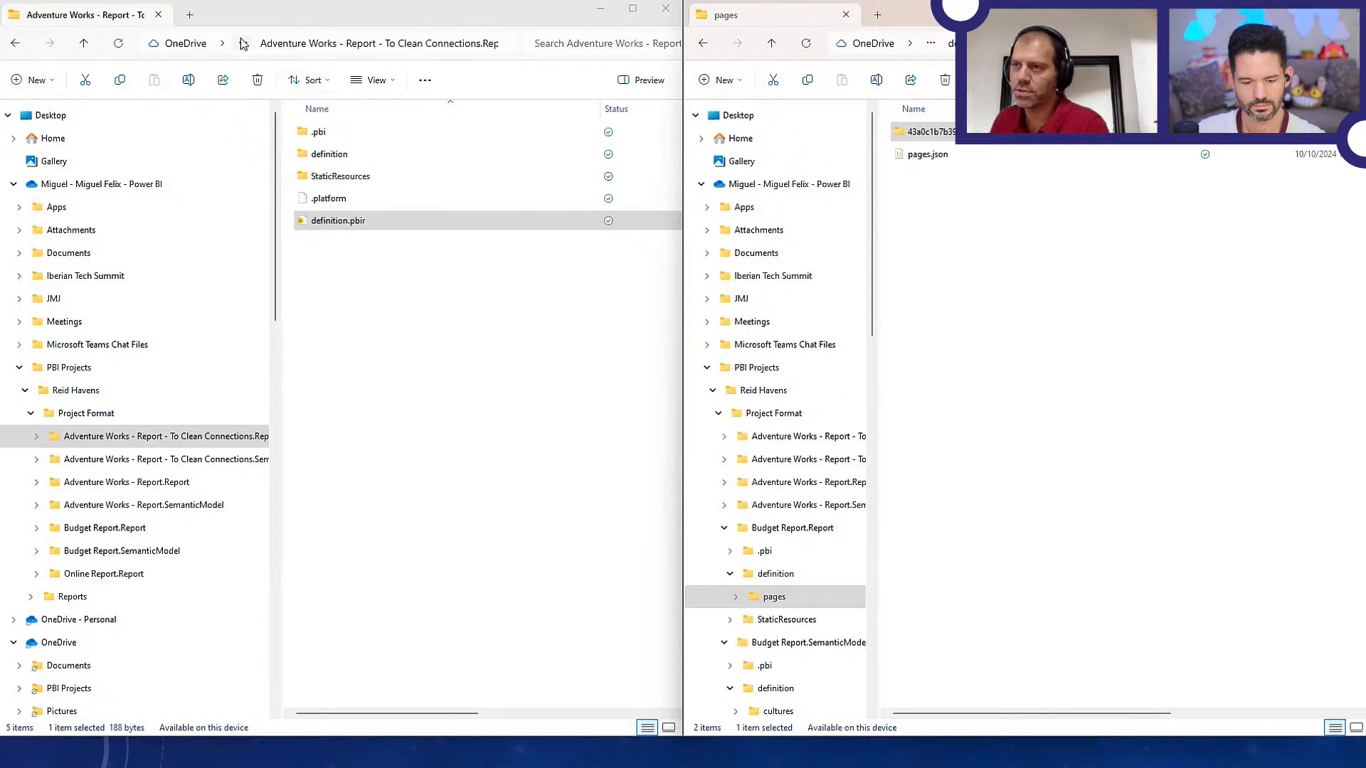
left_click(269, 47)
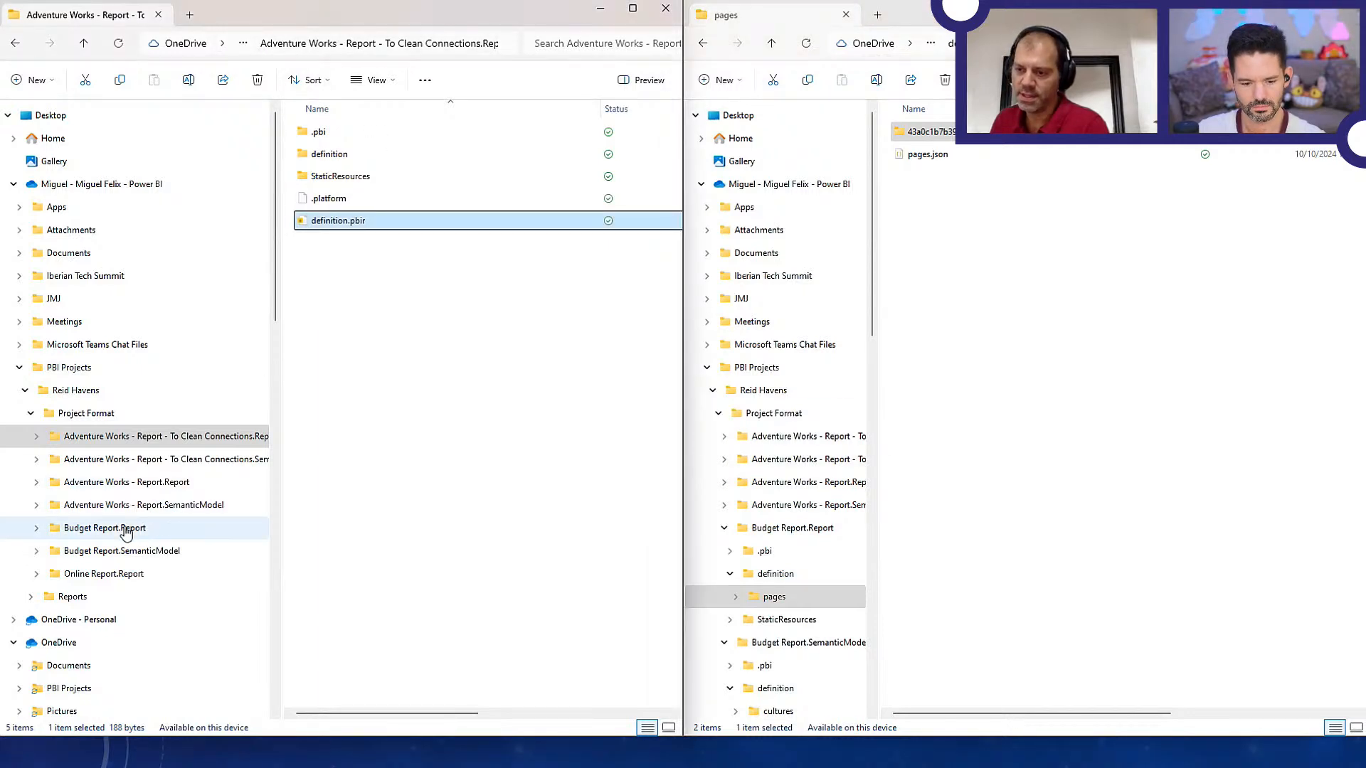
left_click(89, 580)
left_click(36, 574)
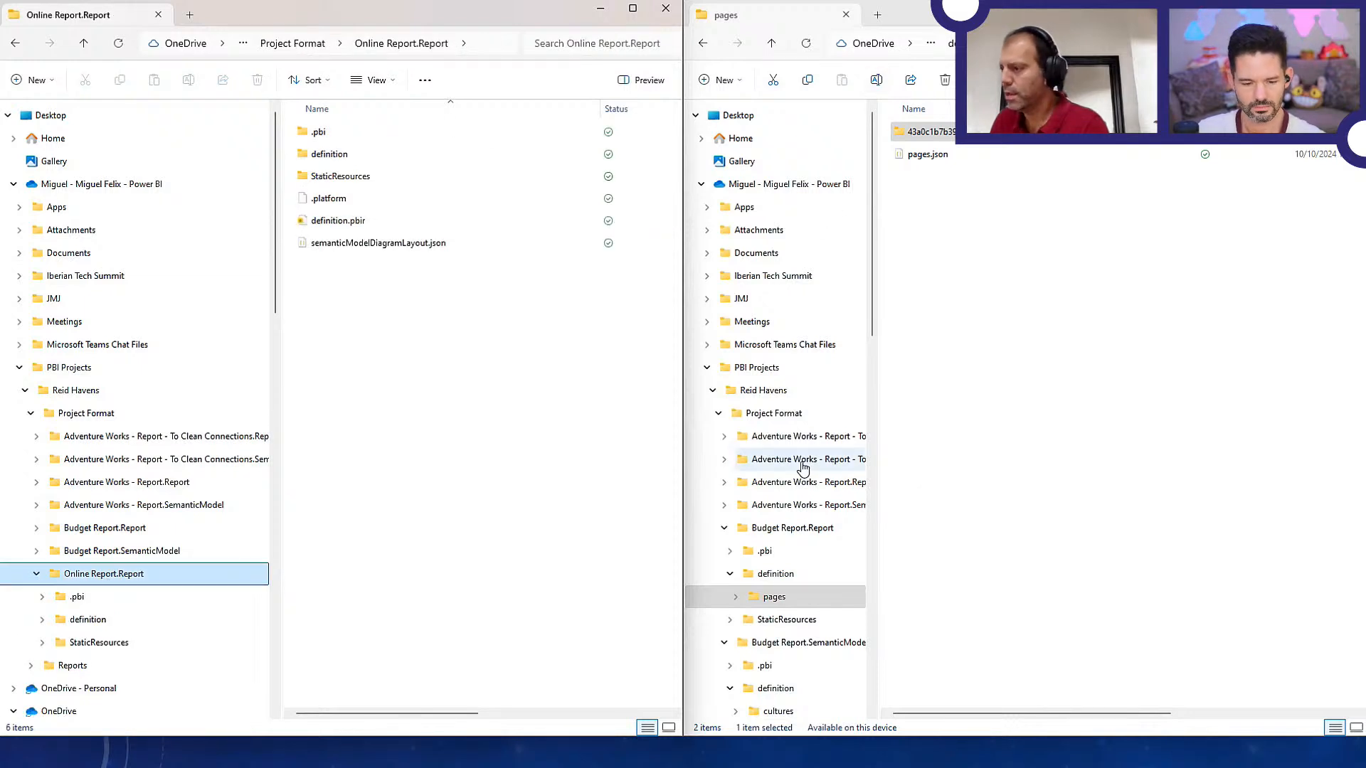
Widen the second window's folder tree and permanently delete the Adventure Works - Report - To Clean Connections.SemanticModel folder
left_click(724, 528)
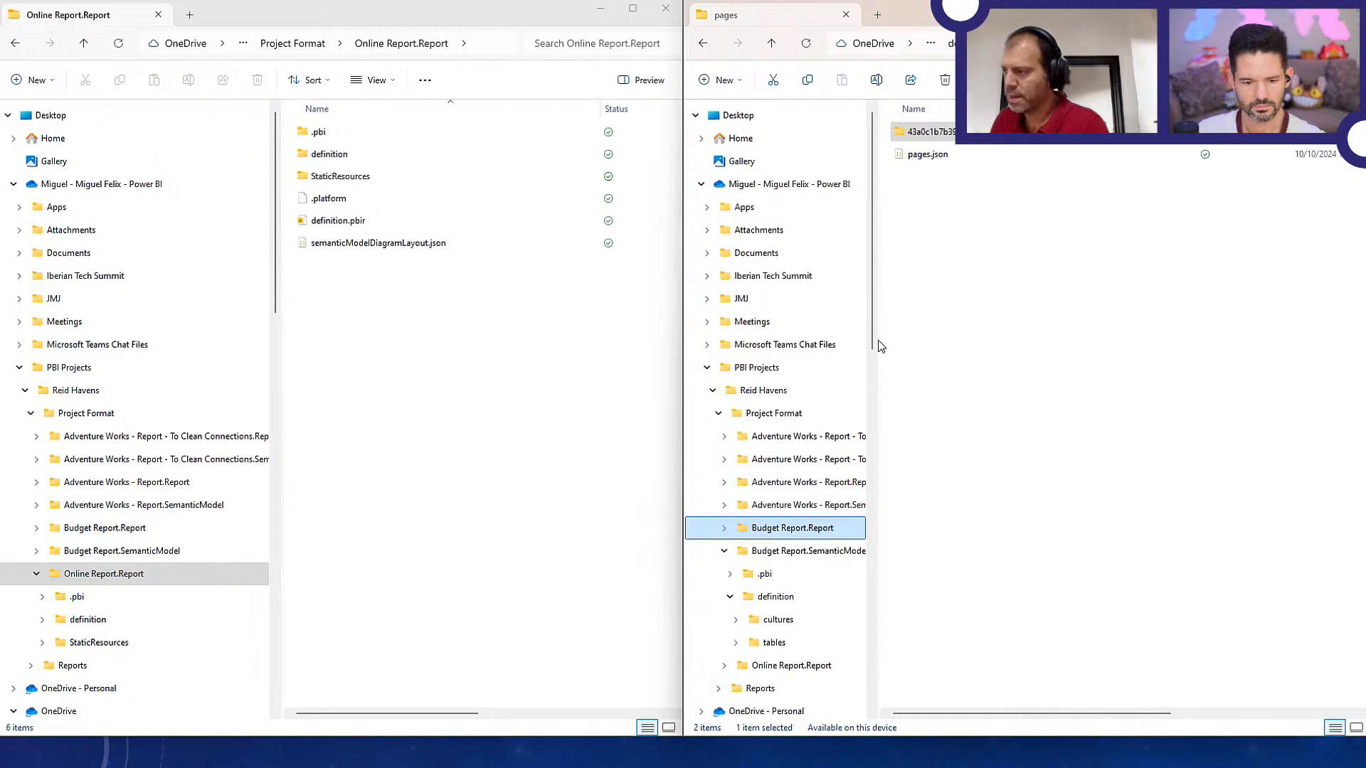
left_click_drag(875, 346, 1014, 348)
left_click(876, 443)
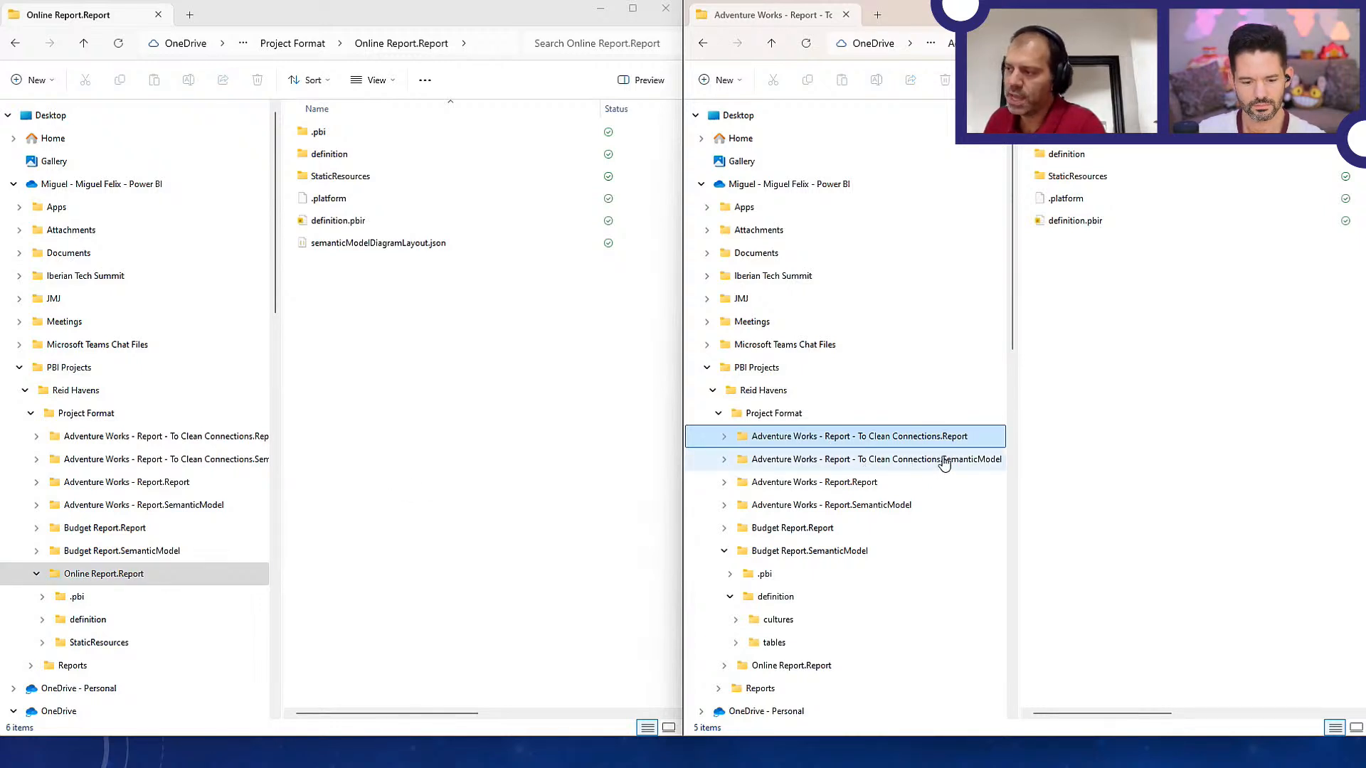
left_click(869, 463)
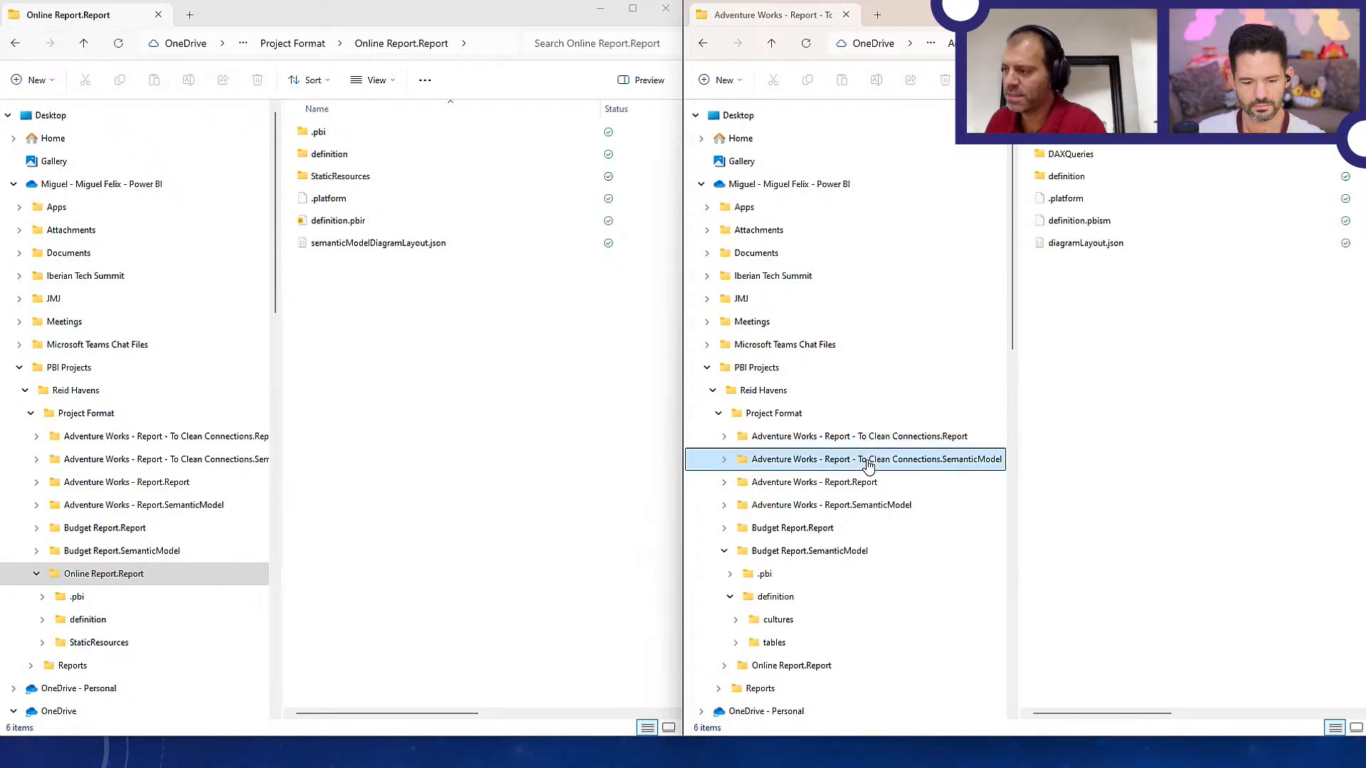
key("shift+Delete")
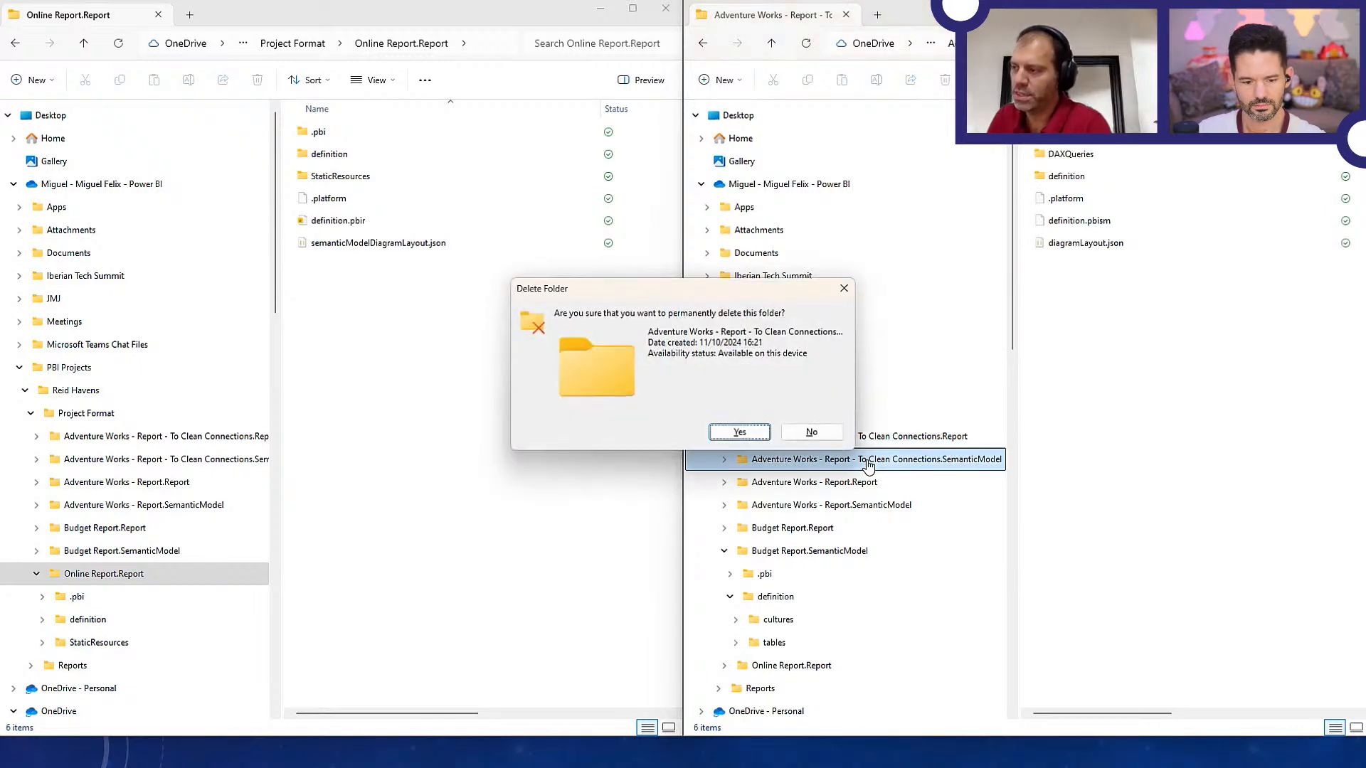
key("Return")
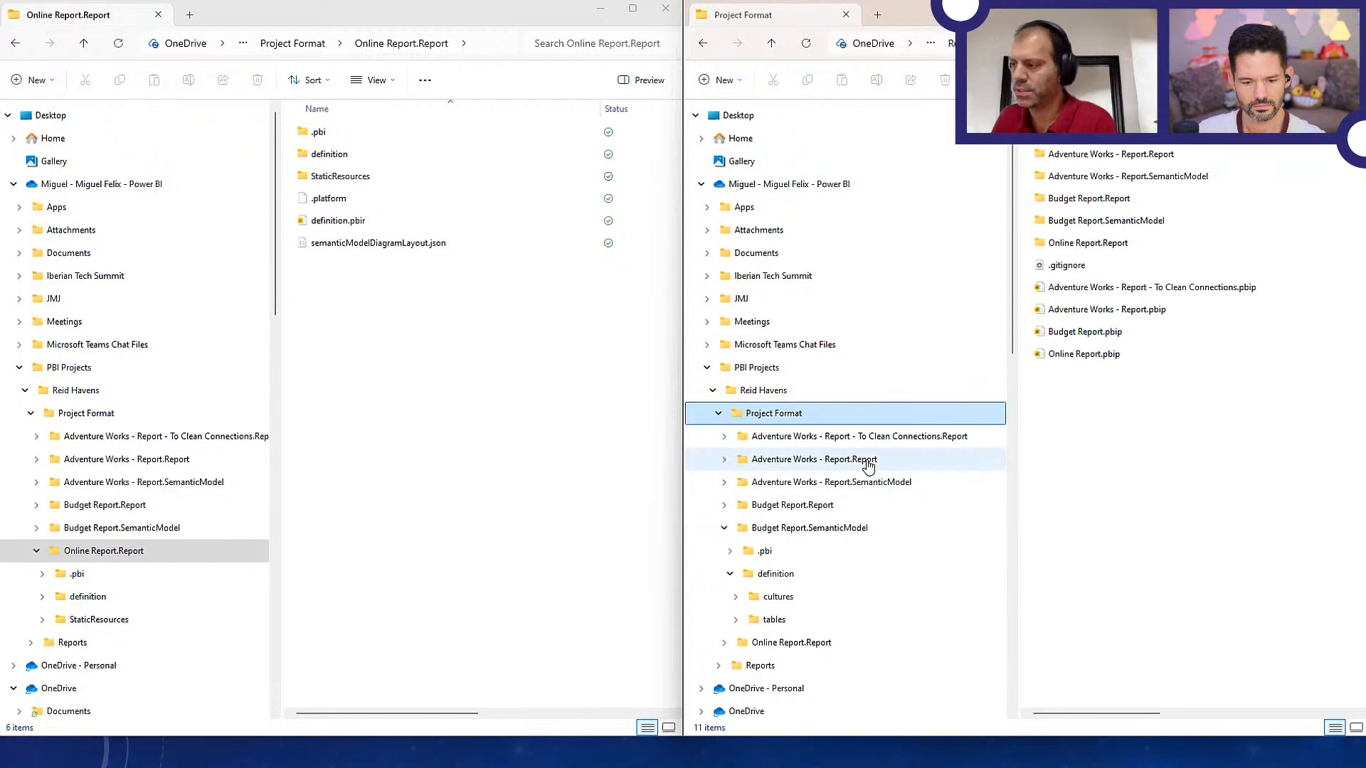
Show the Adventure Works - Report - To Clean Connections.Report folder in one window beside Online Report.Report in the other
left_click(886, 442)
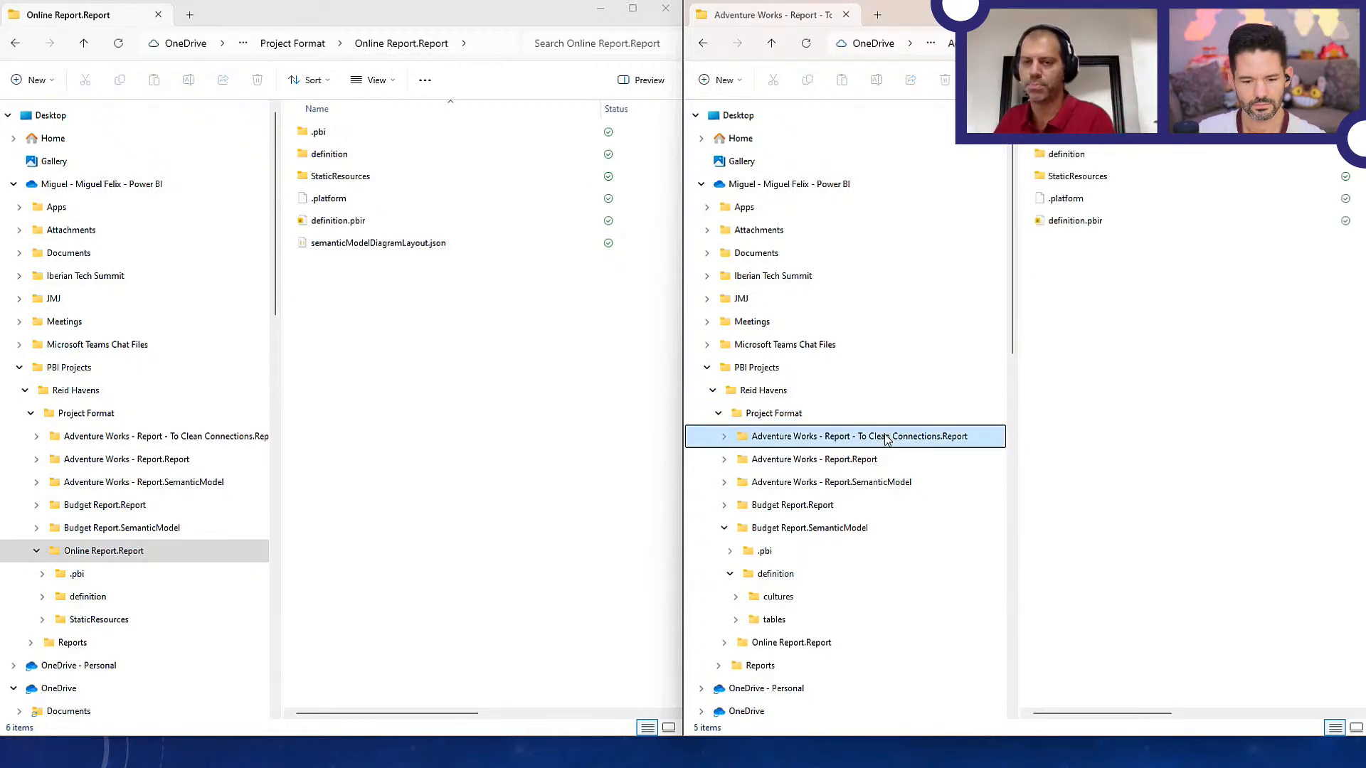
left_click(201, 557)
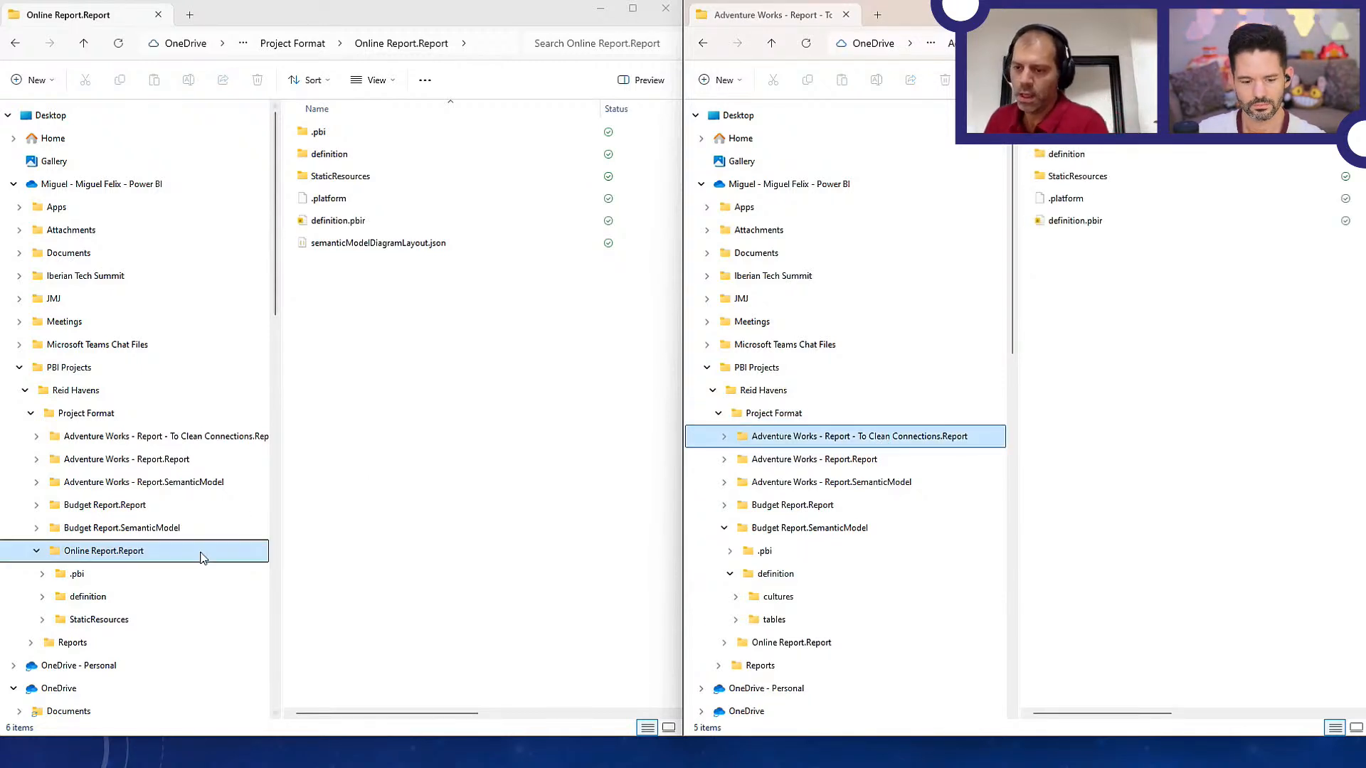
left_click(378, 358)
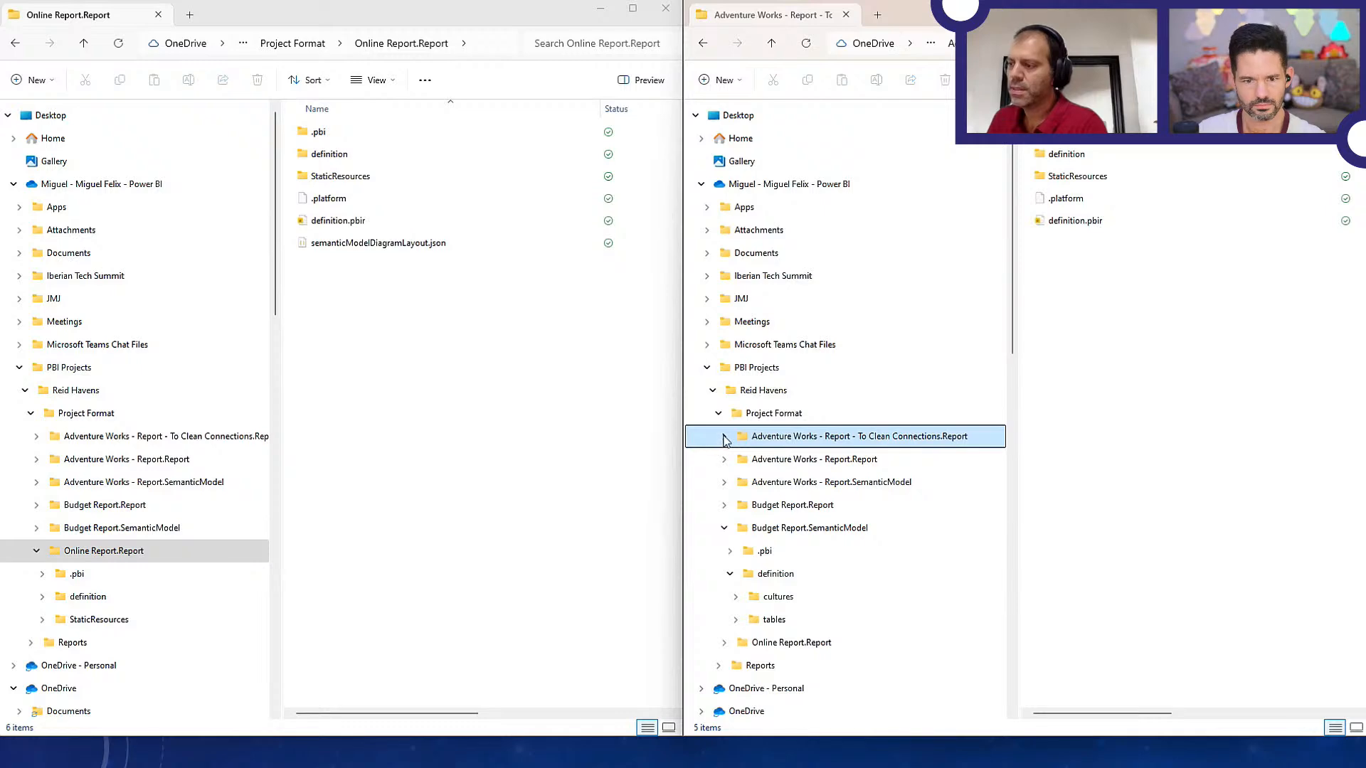
Switch to Visual Studio Code, collapse the Adventure Works - Report folders in the project's file tree and expand Online Report.Report
key("alt+Tab")
key("alt+Tab")
key("alt+Tab")
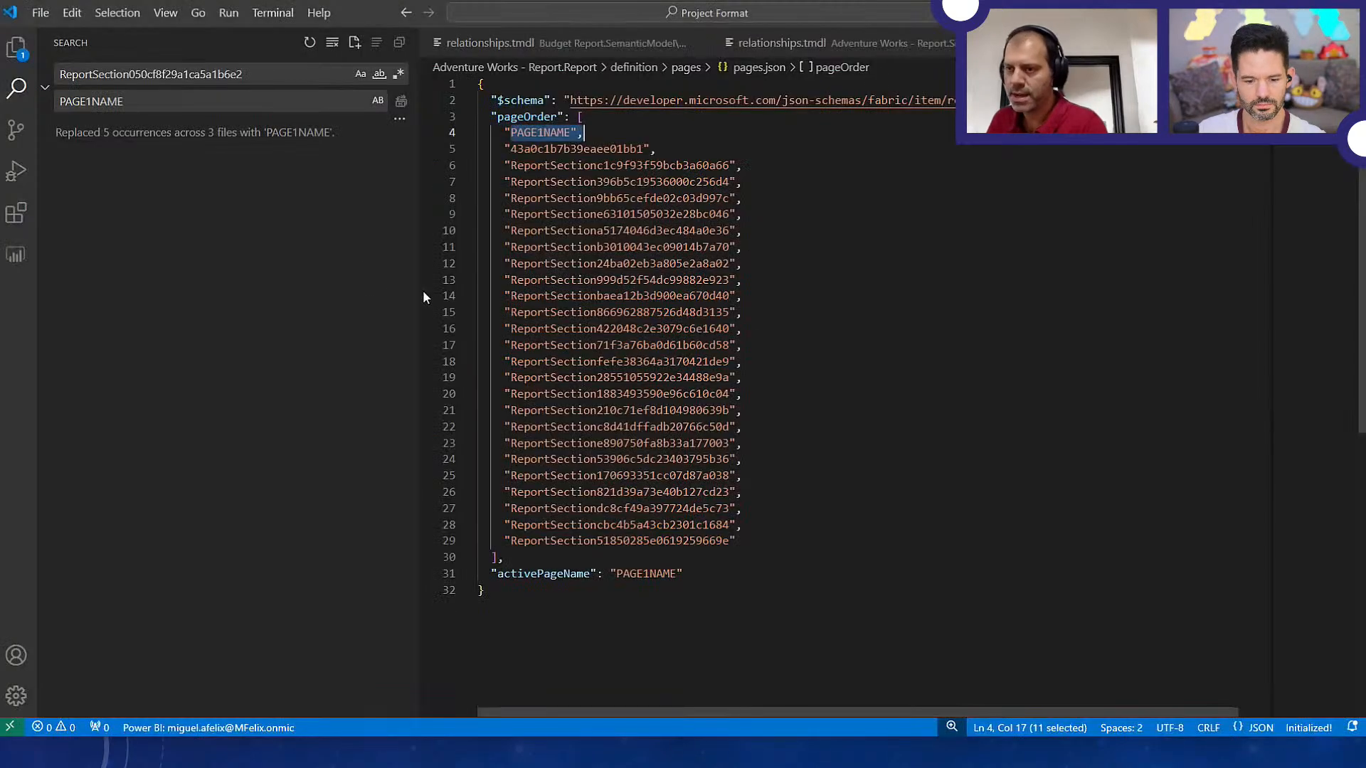
left_click(16, 47)
scroll(93, 235, "up", 2)
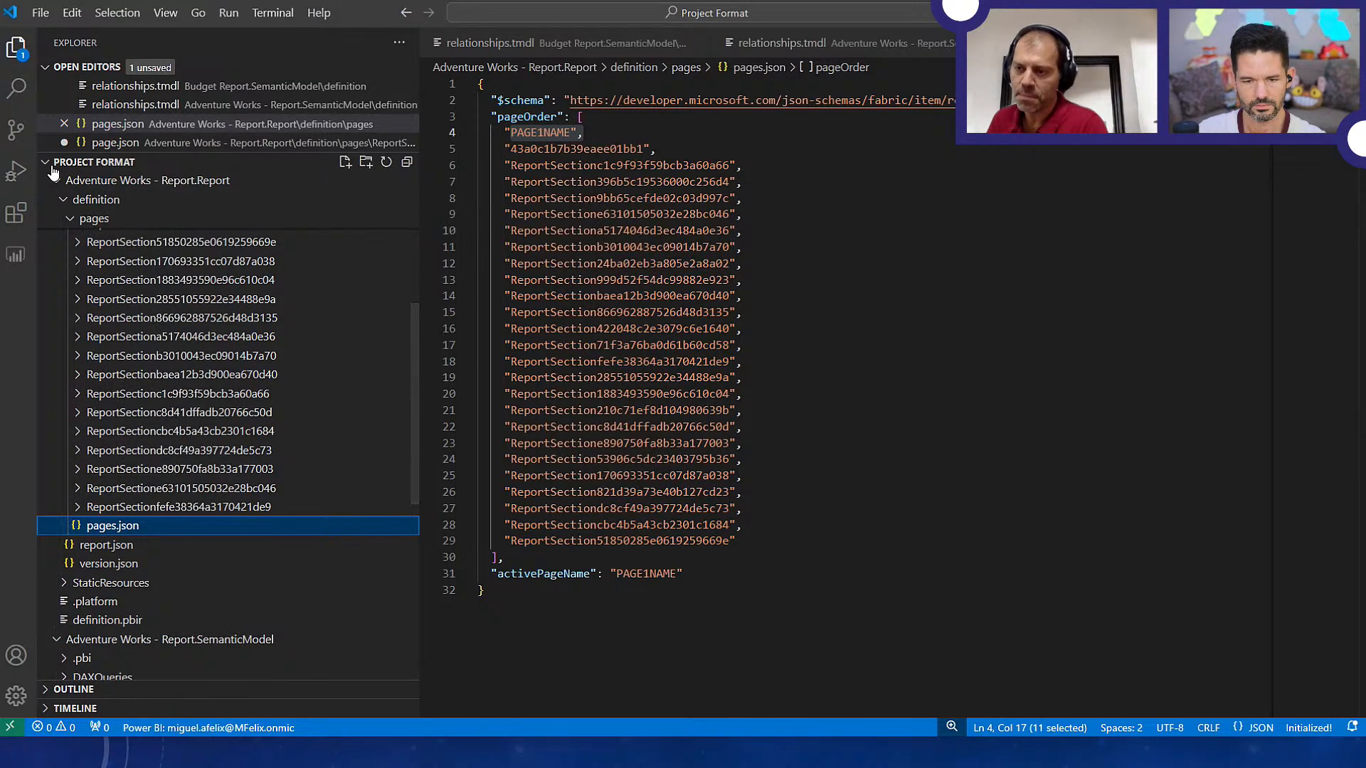
scroll(63, 569, "up", 5)
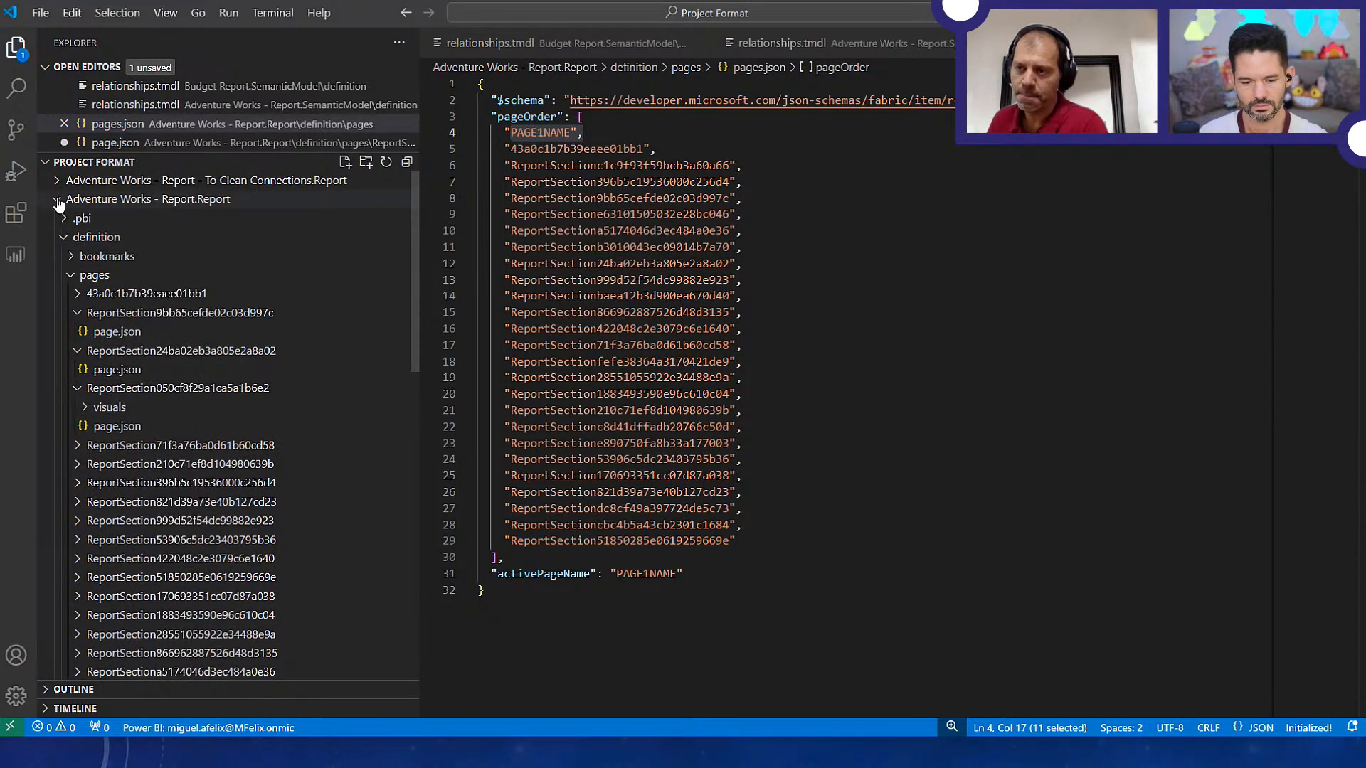
left_click(57, 200)
left_click(57, 219)
left_click(57, 256)
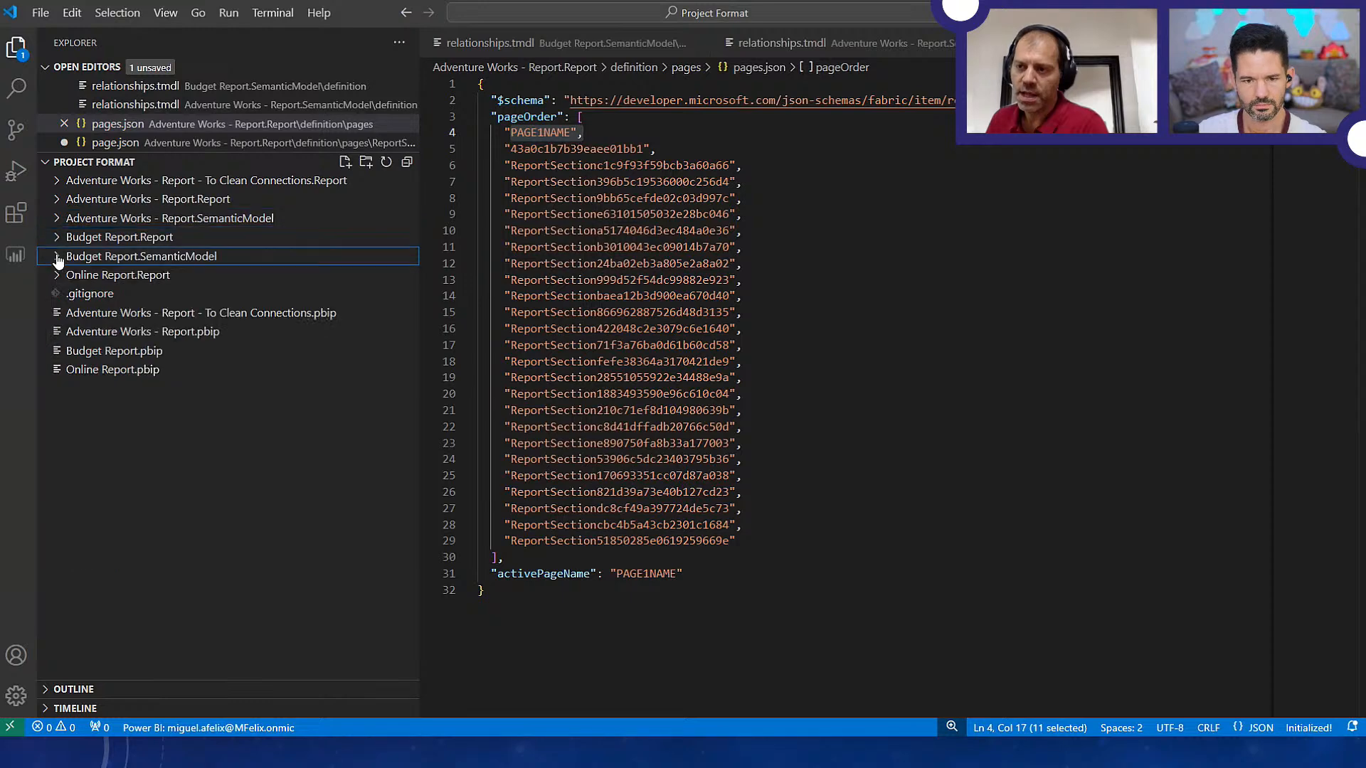
left_click(57, 276)
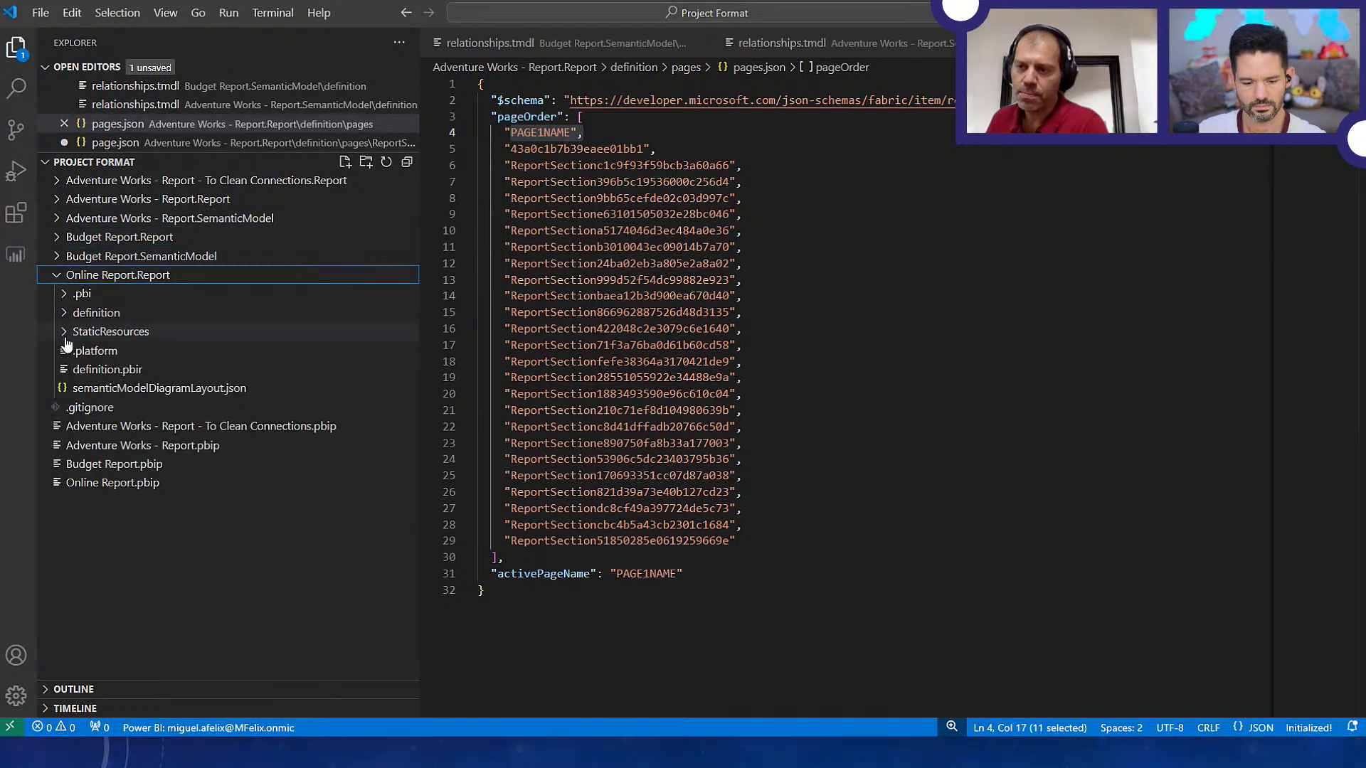
Open definition.pbir of Online Report.Report and examine its connectionString and pbiModelDatabaseName entries
left_click(105, 370)
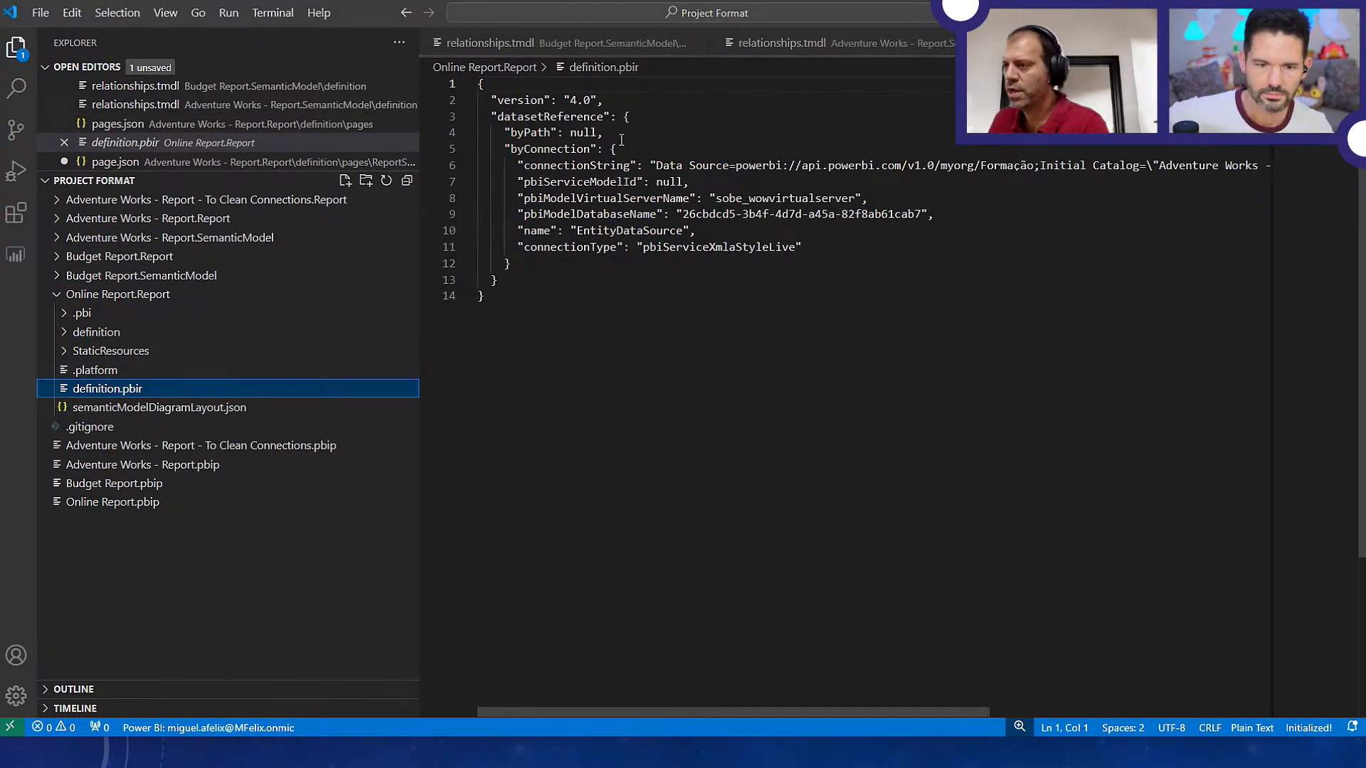
left_click_drag(520, 165, 1179, 172)
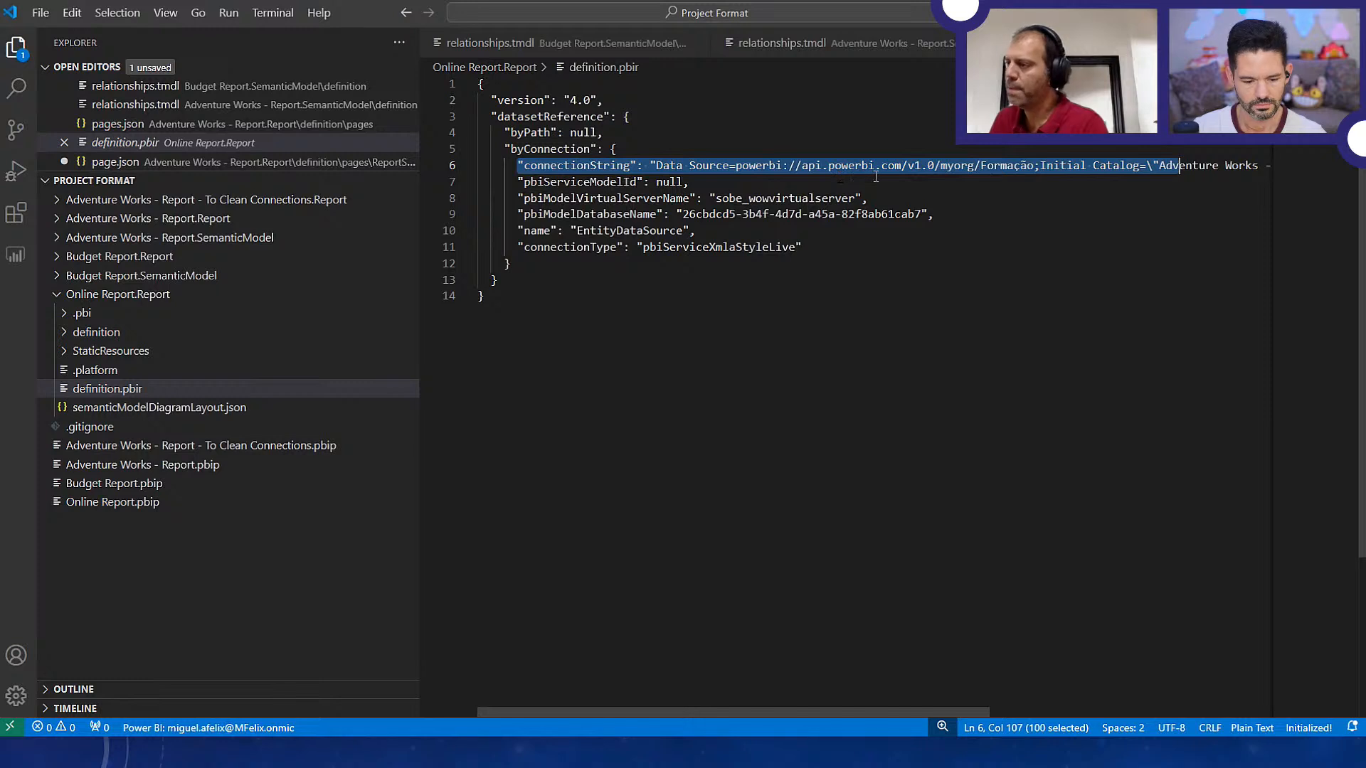
left_click(688, 214)
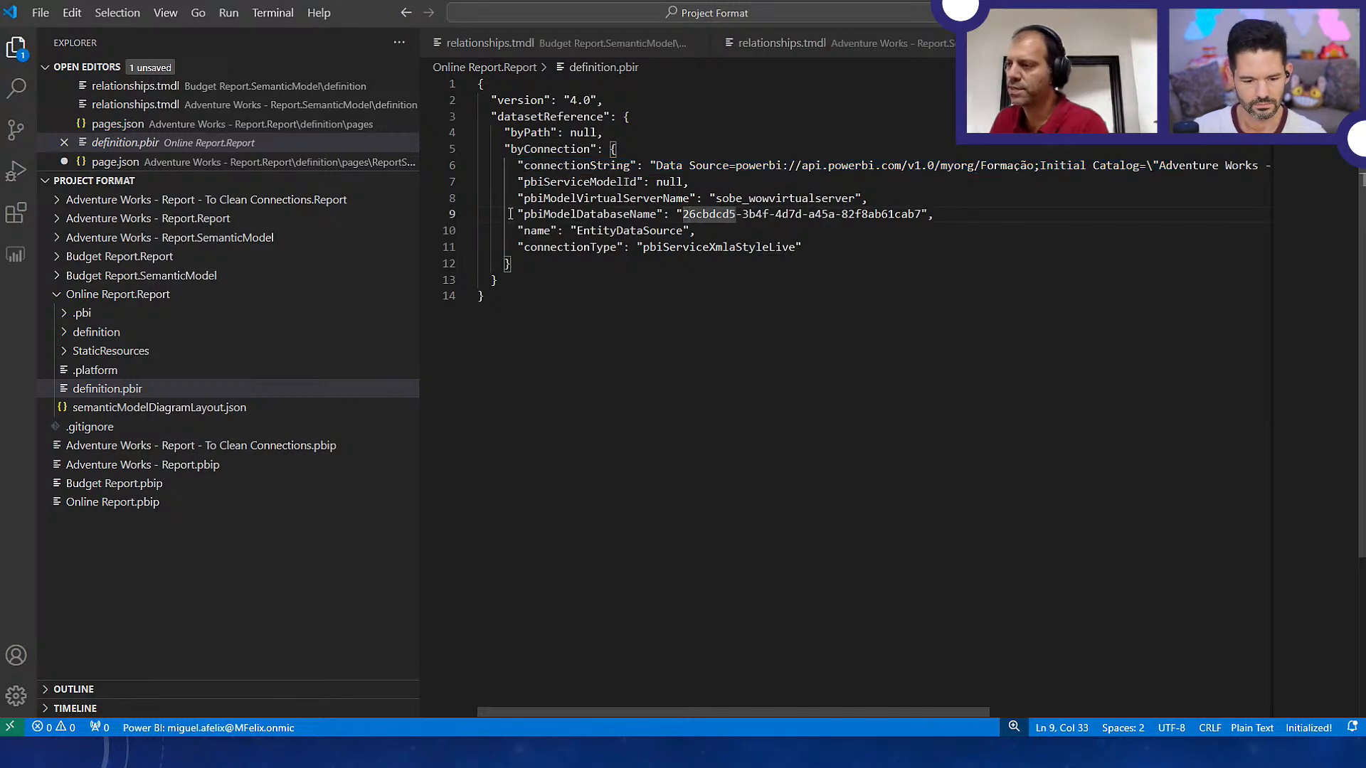
left_click_drag(510, 214, 934, 214)
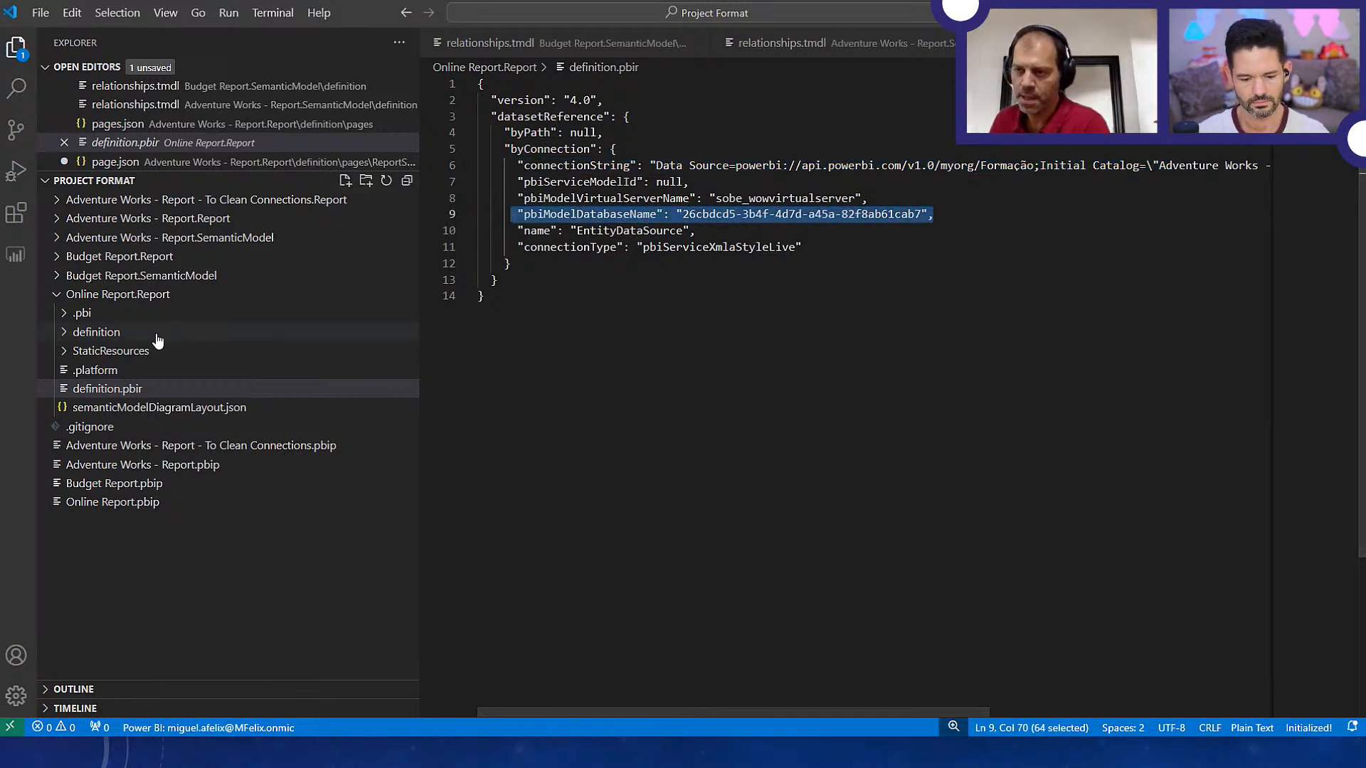
Open definition.pbir of Adventure Works - Report - To Clean Connections.Report and examine its byPath semantic model reference
left_click(58, 201)
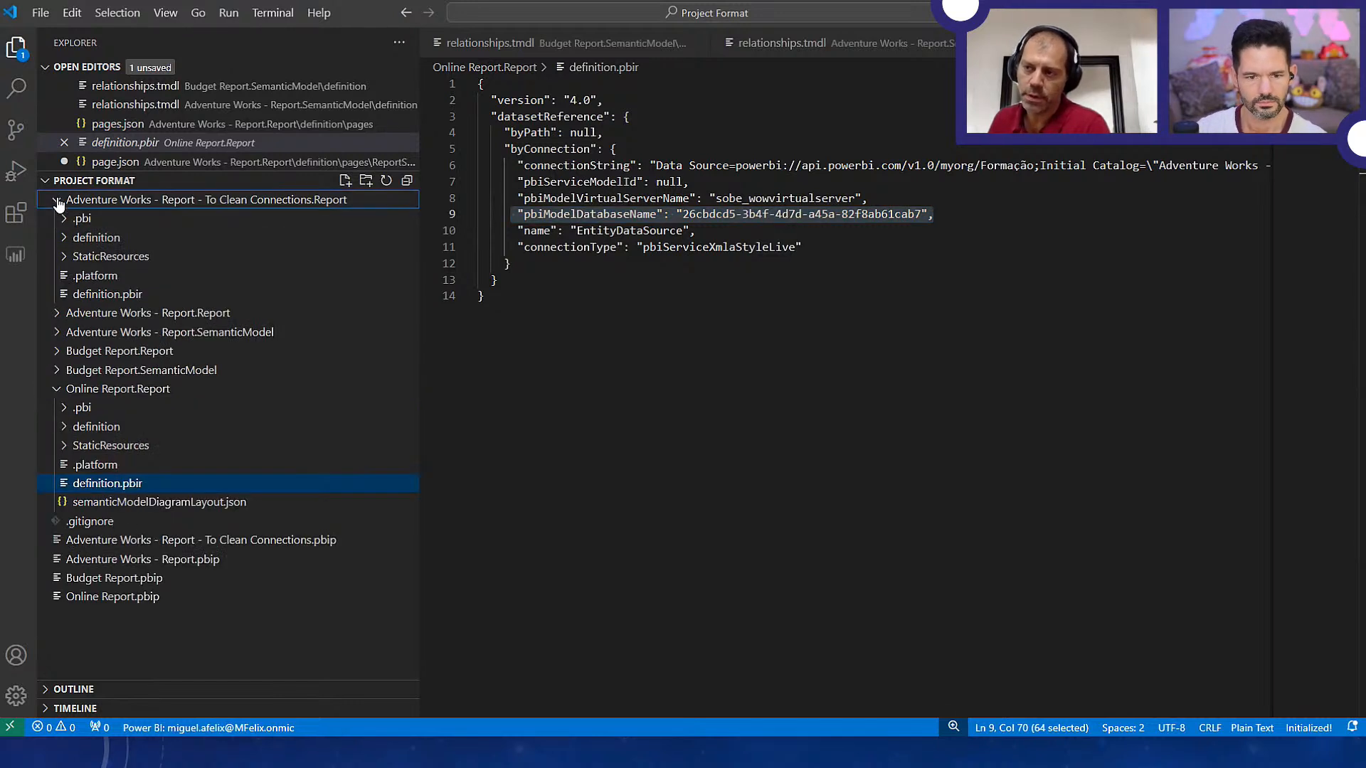
left_click(97, 300)
left_click_drag(497, 149, 1018, 152)
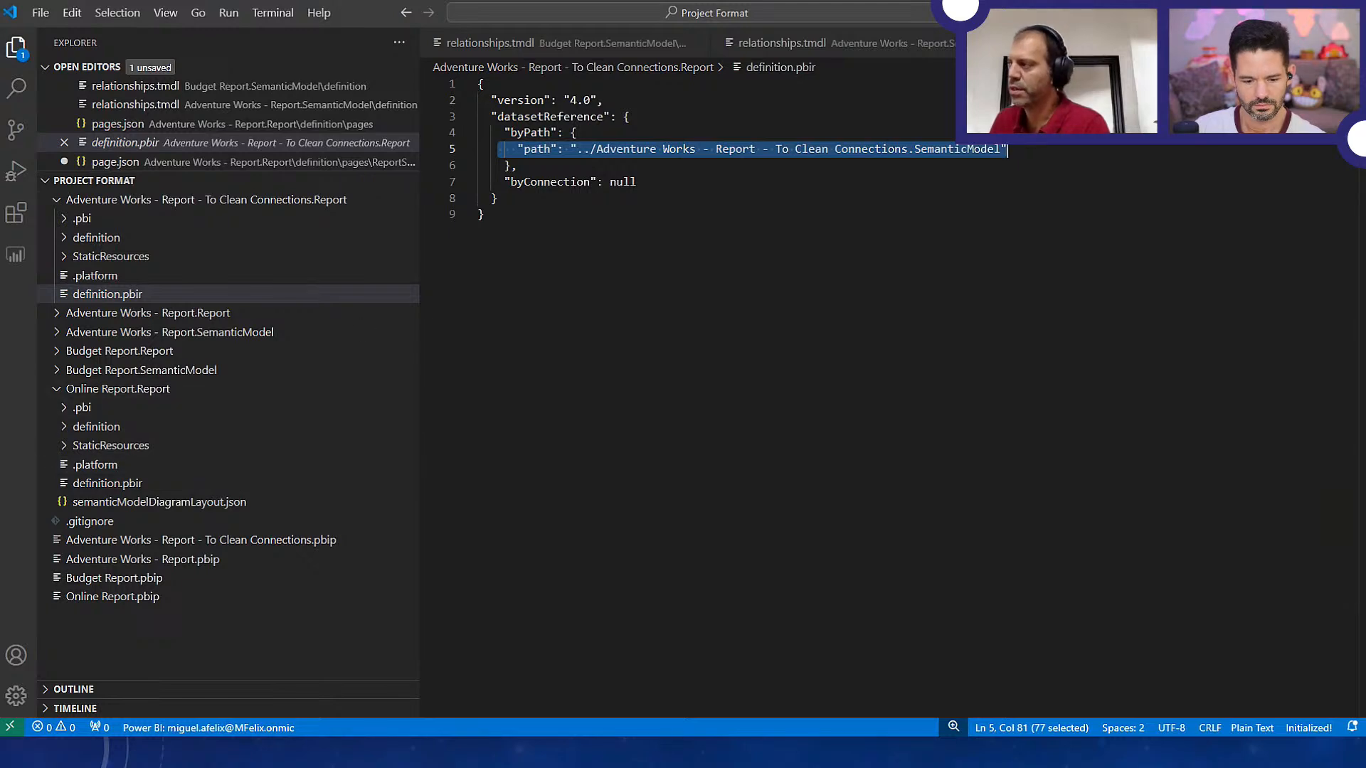
In File Explorer, copy definition.pbir from Online Report.Report into Adventure Works - Report - To Clean Connections.Report, replacing the existing file
key("alt+Tab")
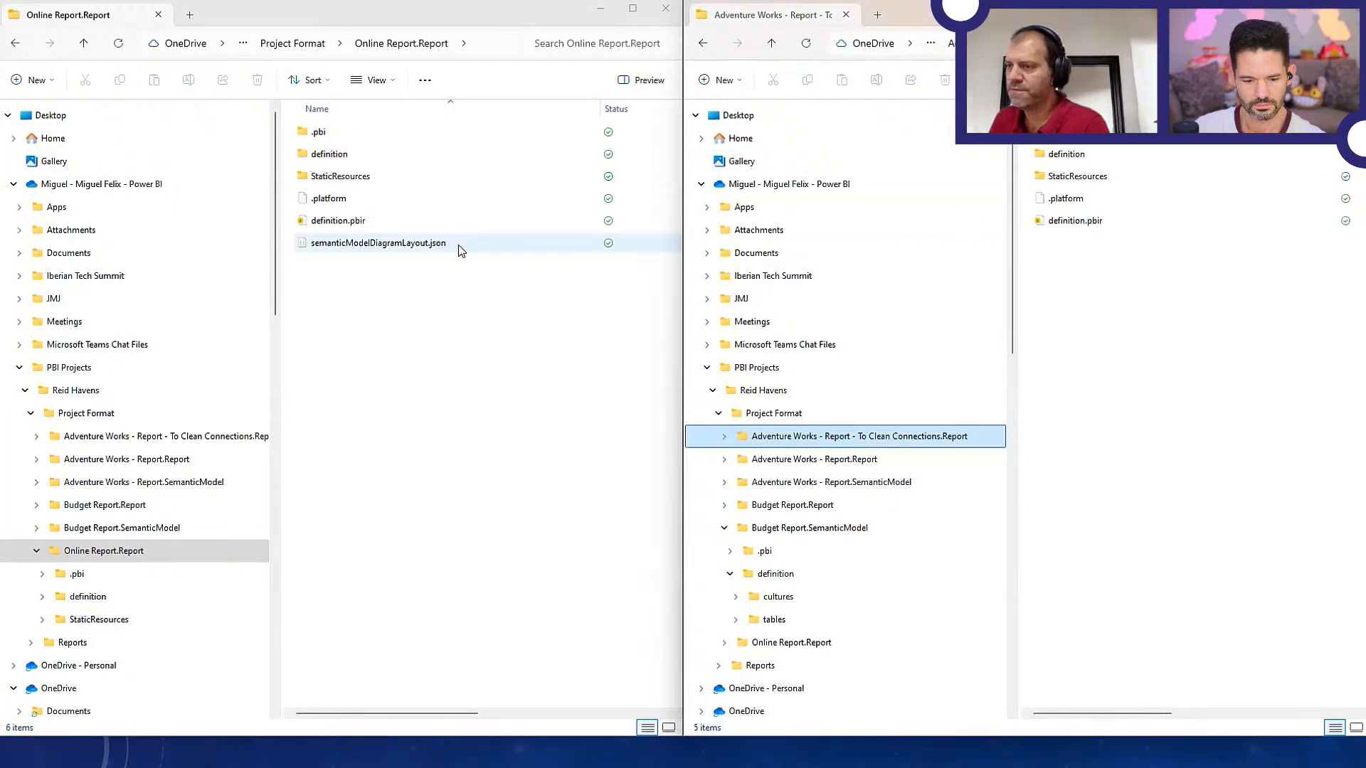
left_click(343, 222)
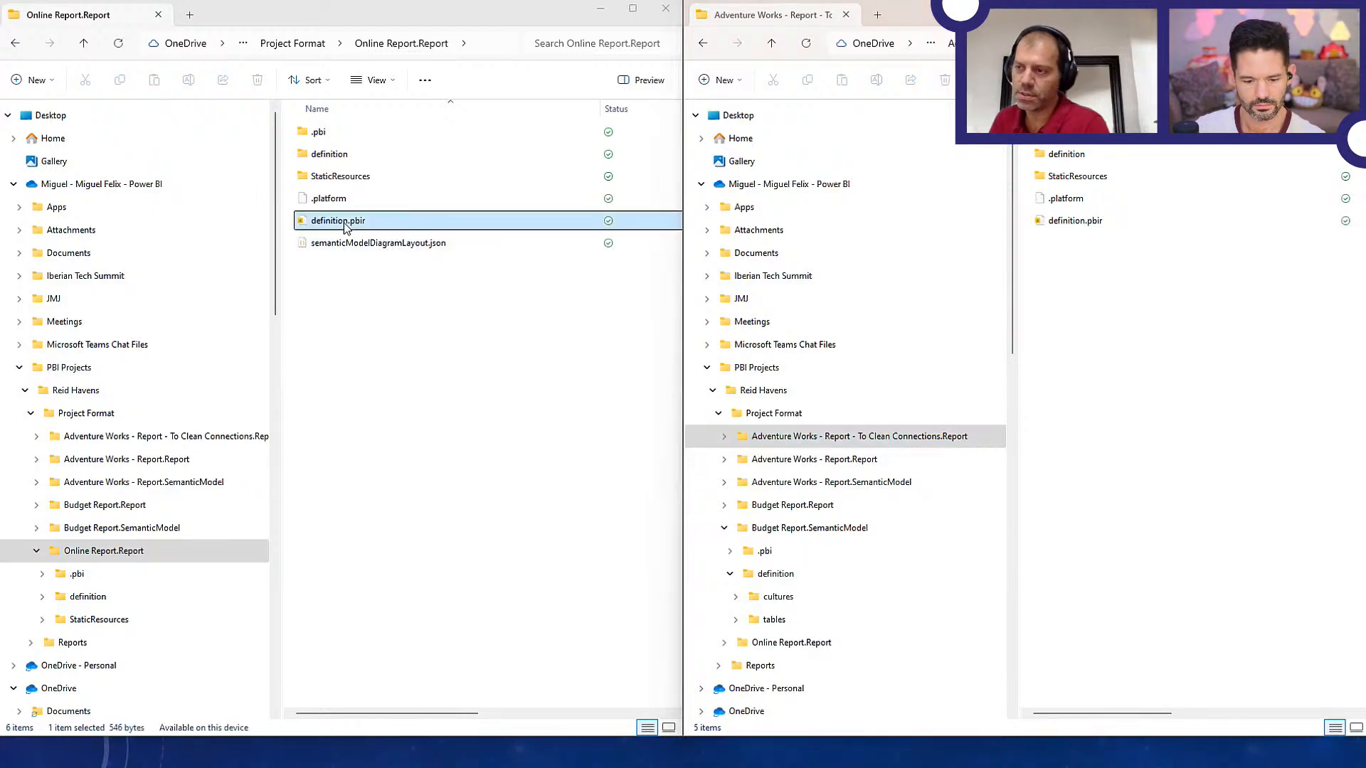
key("ctrl+c")
left_click(1105, 264)
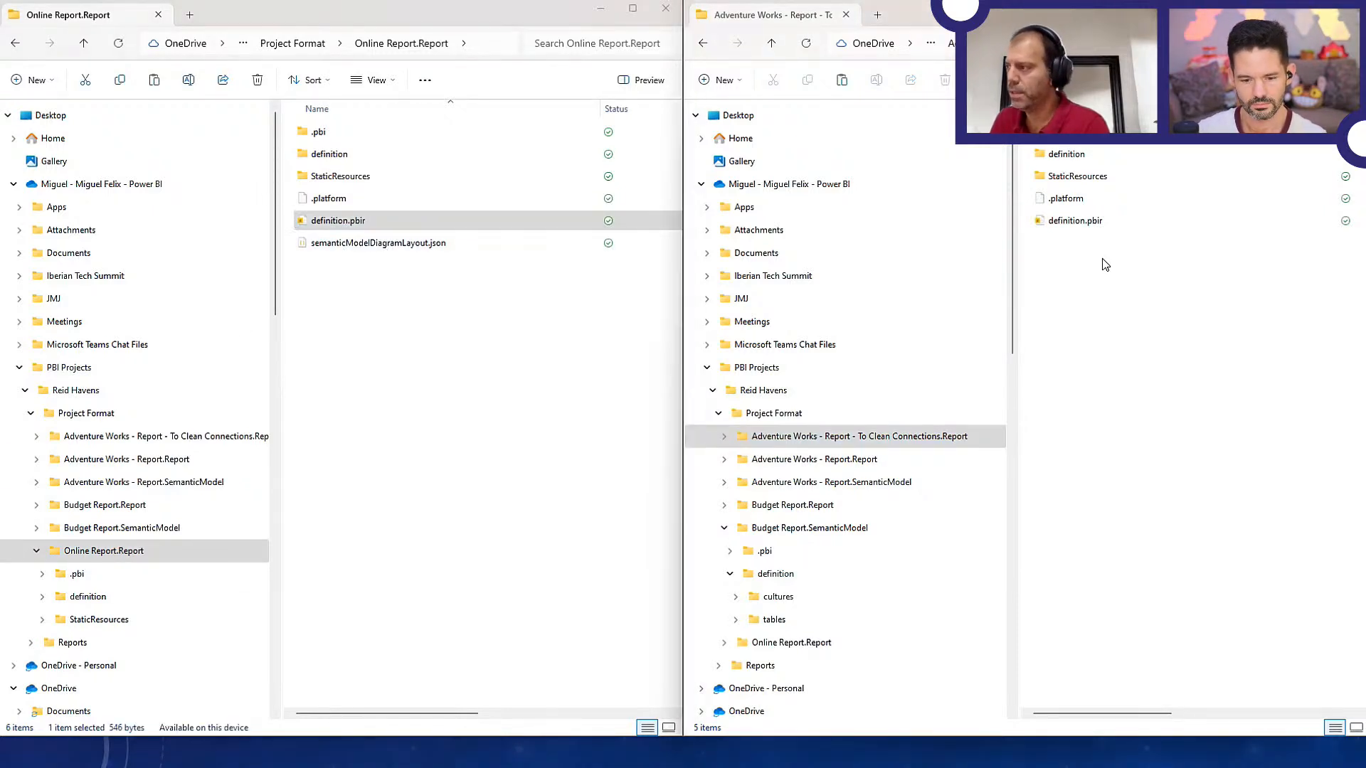
key("ctrl+v")
left_click(699, 269)
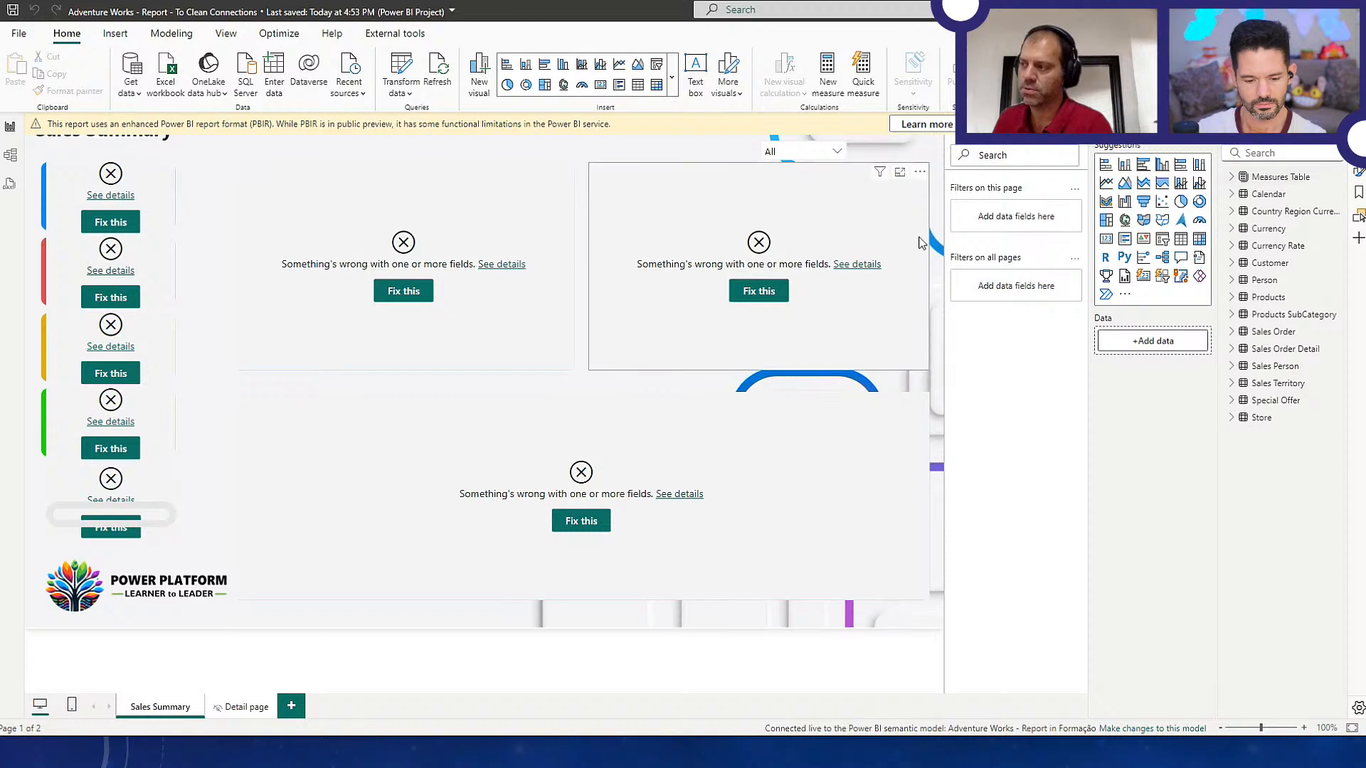
Review the error details of the broken column chart next to the Region visual in the To Clean Connections report, and close them
left_click(851, 264)
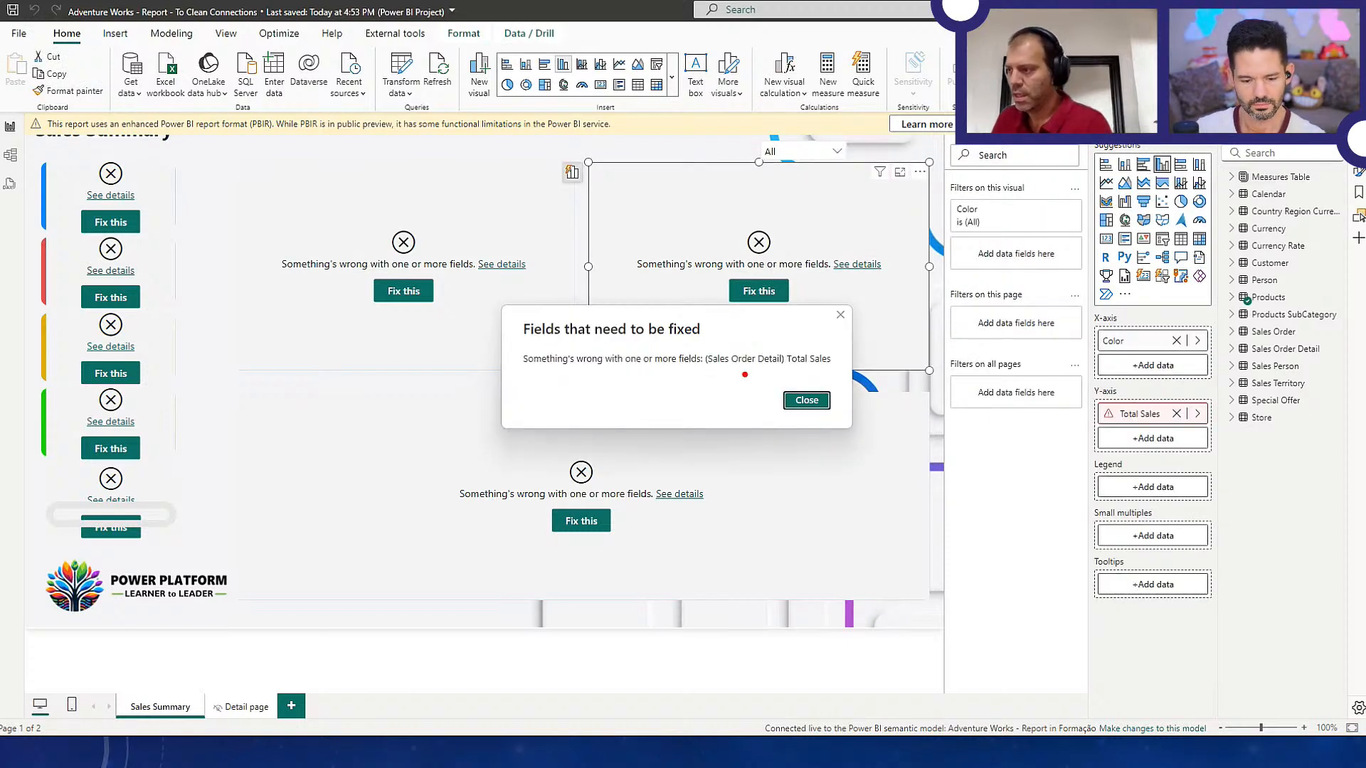
left_click_drag(701, 368, 829, 367)
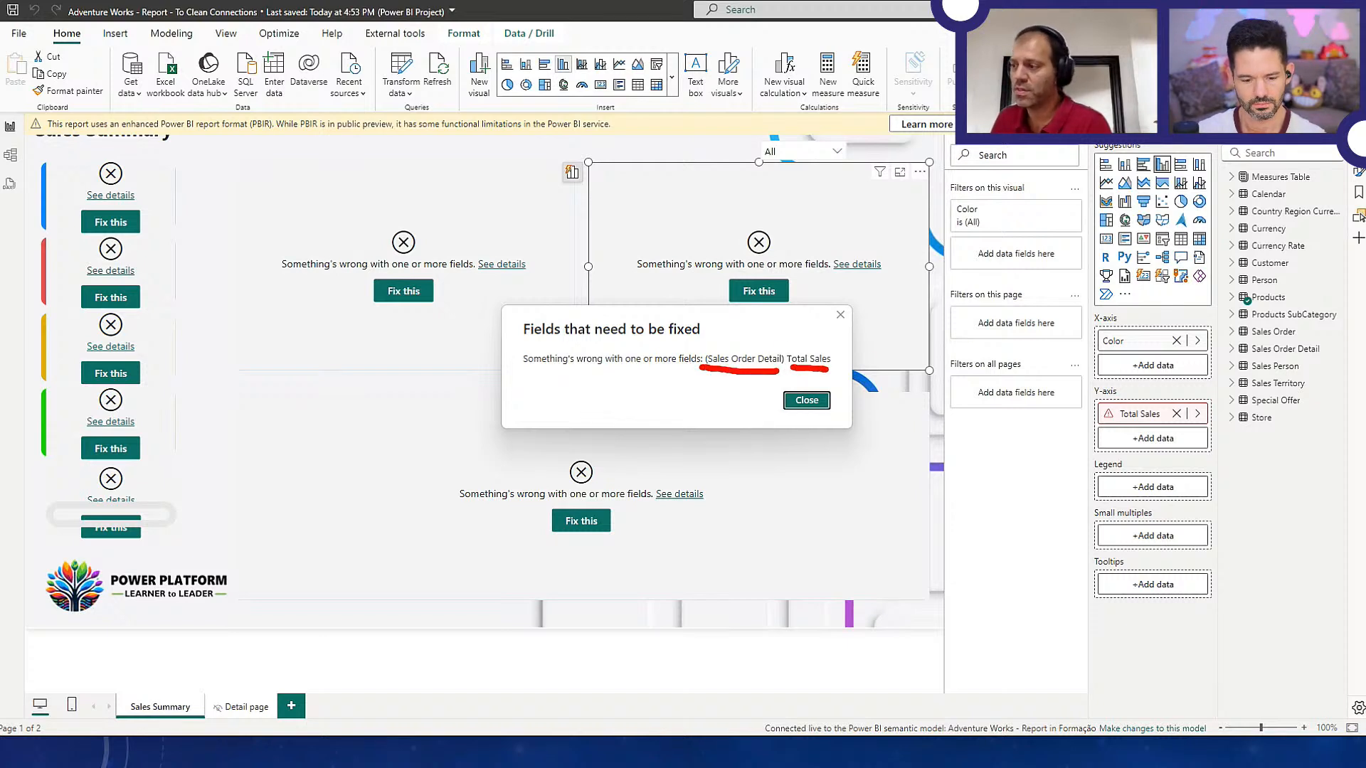
key("Escape")
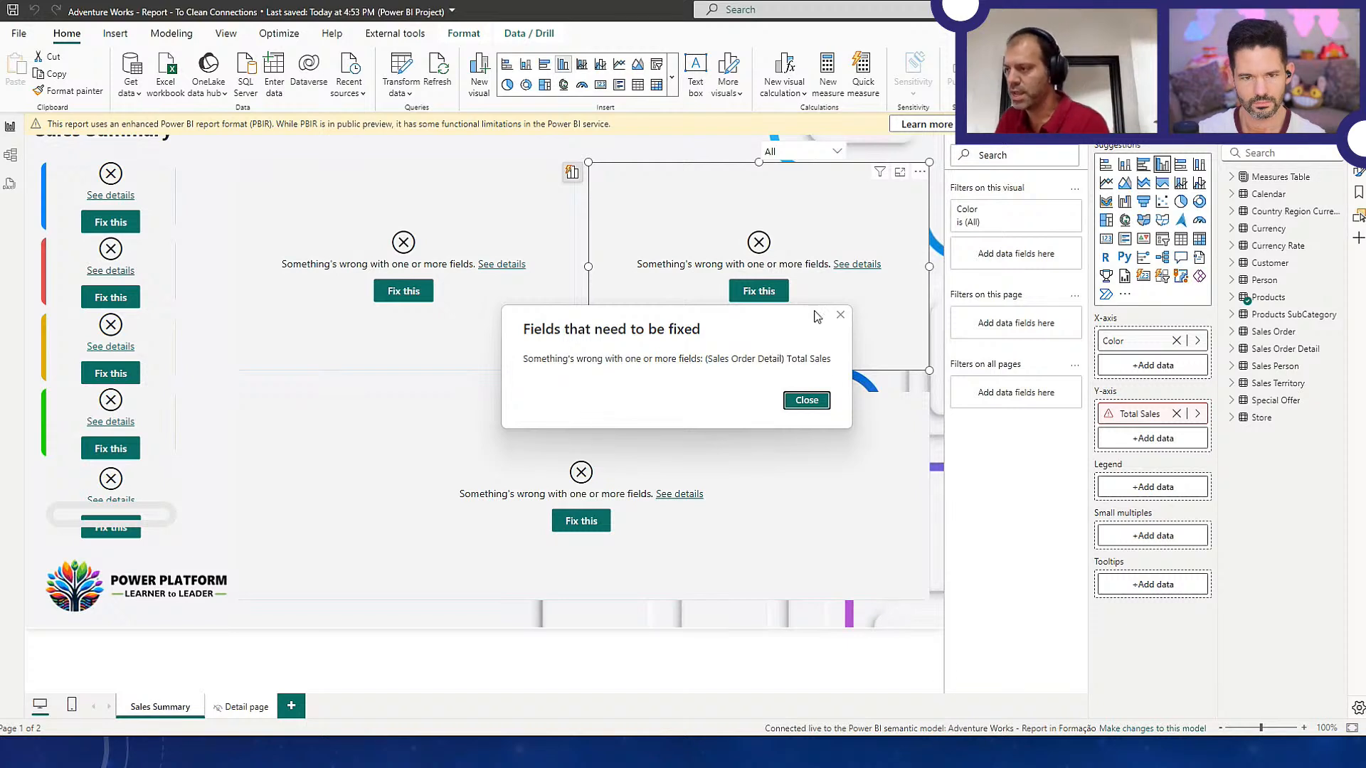
left_click(841, 315)
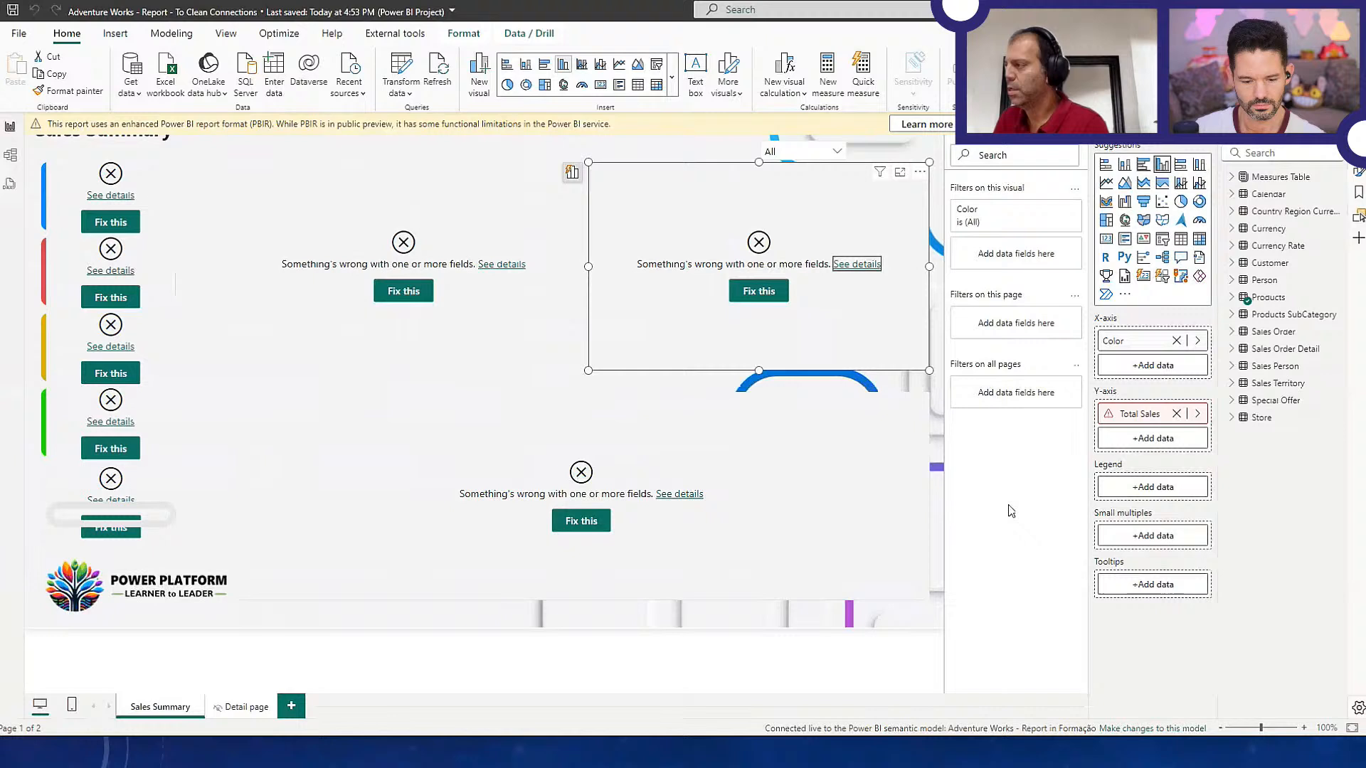
Replace the column chart's broken Y-axis field with Total Sales from the Measures Table
left_click(1231, 176)
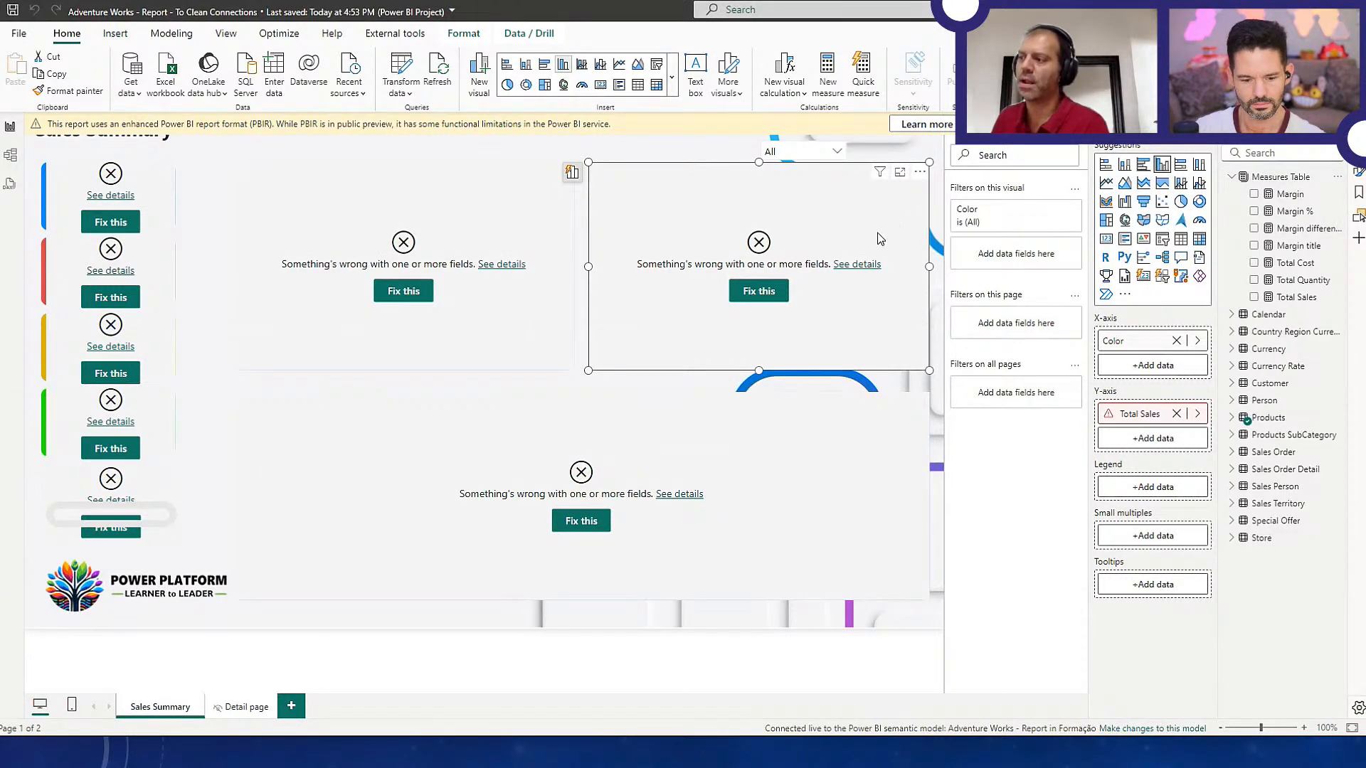
left_click(1199, 416)
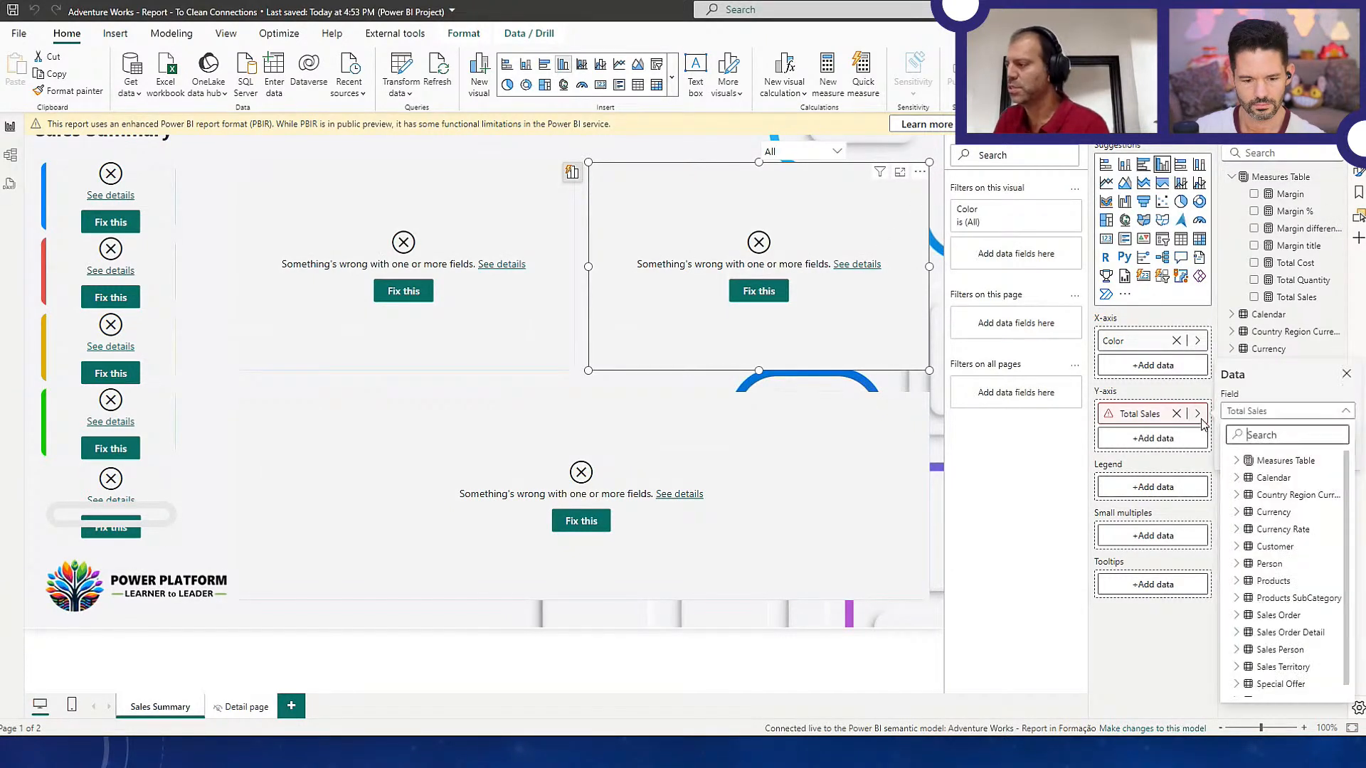
type("totals")
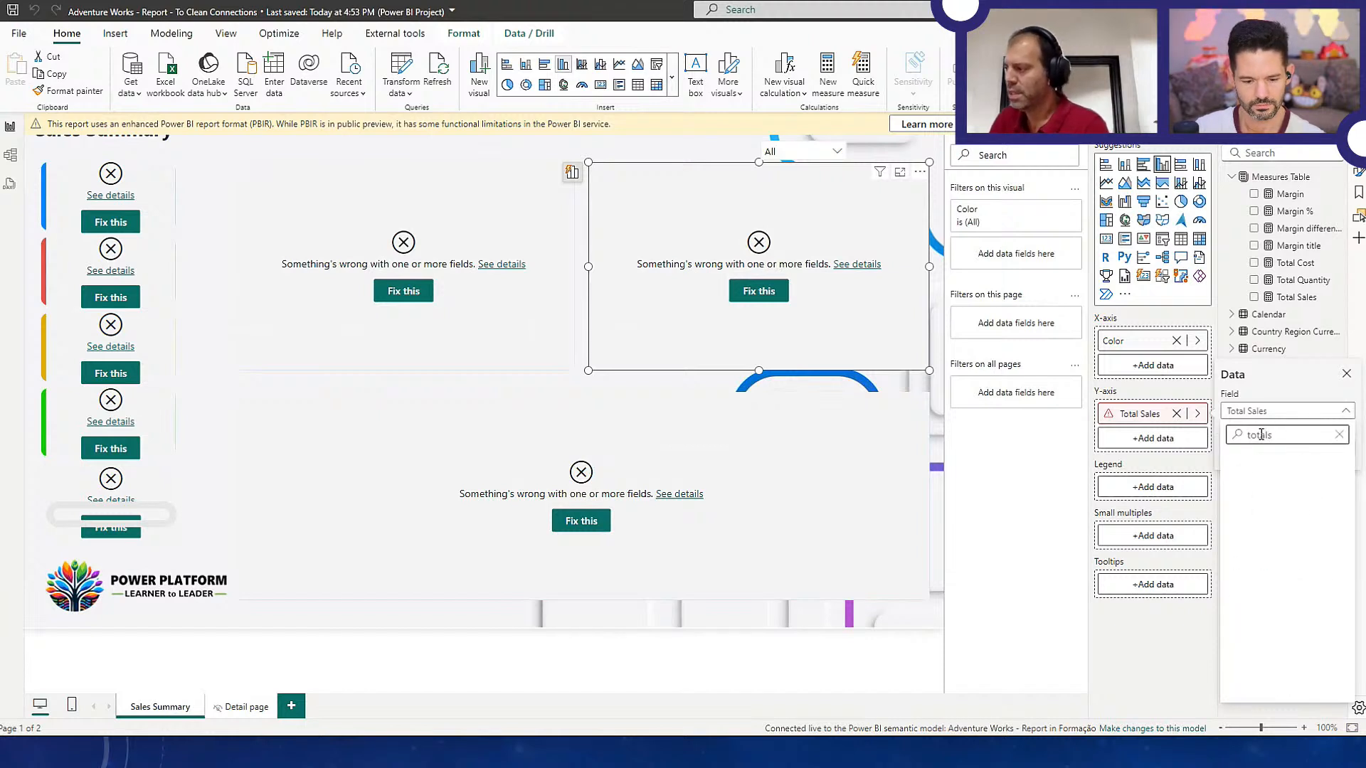
key("BackSpace")
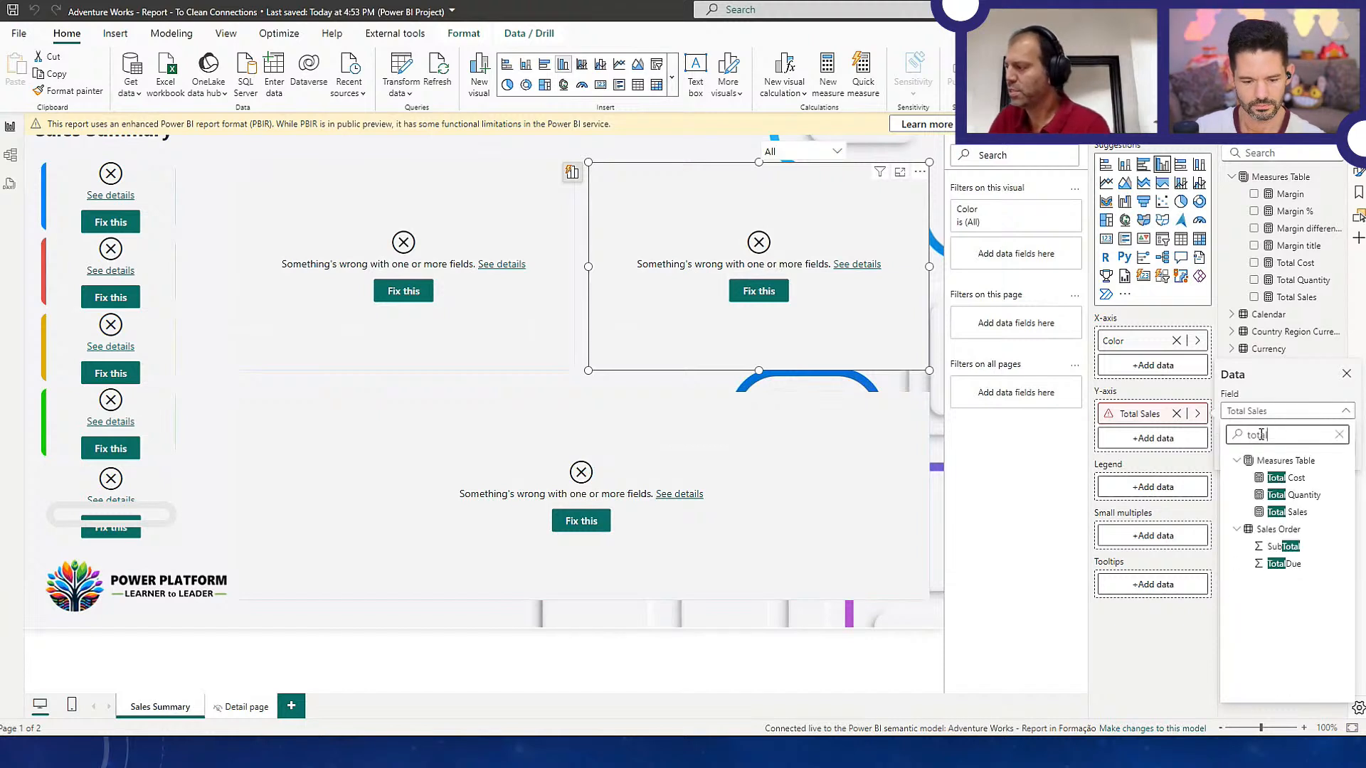
left_click(1276, 519)
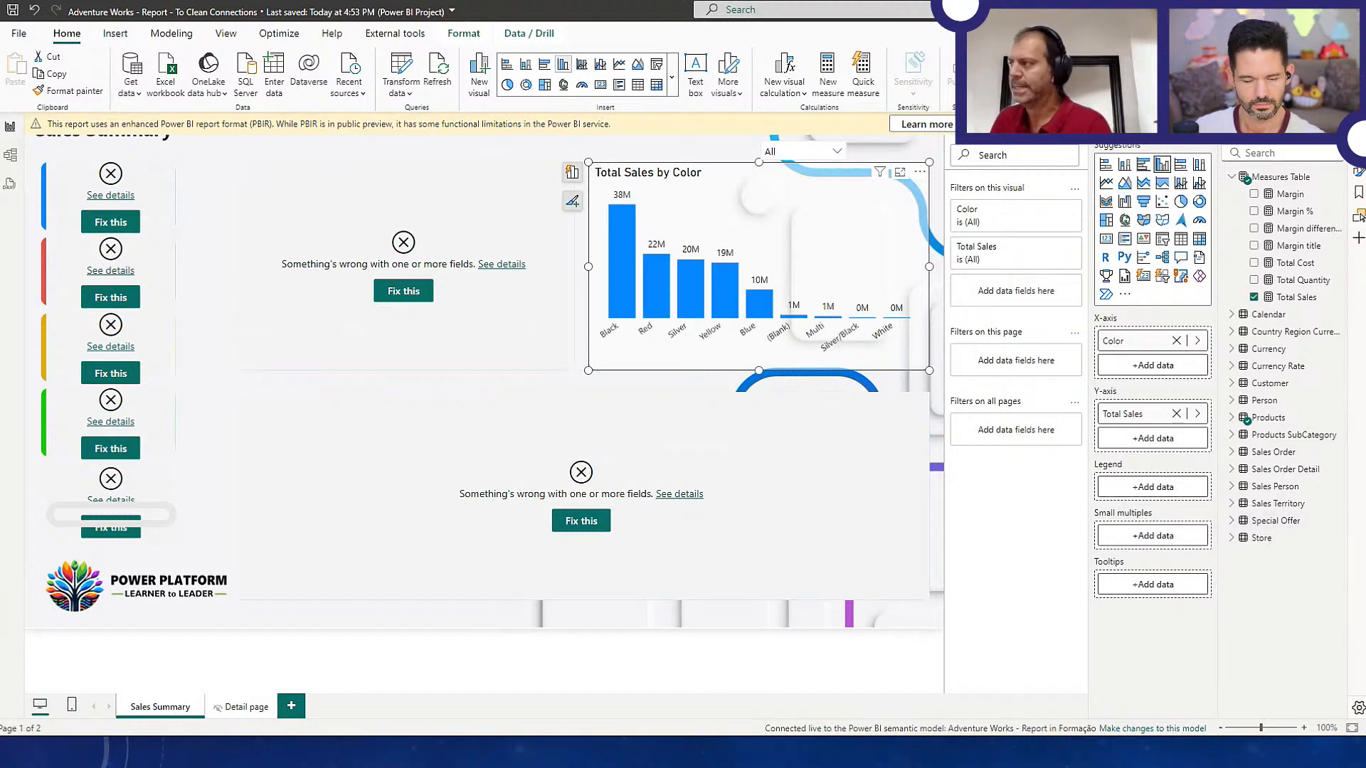
Close the To Clean Connections report without saving the chart change, and switch to Visual Studio Code
key("alt+F4")
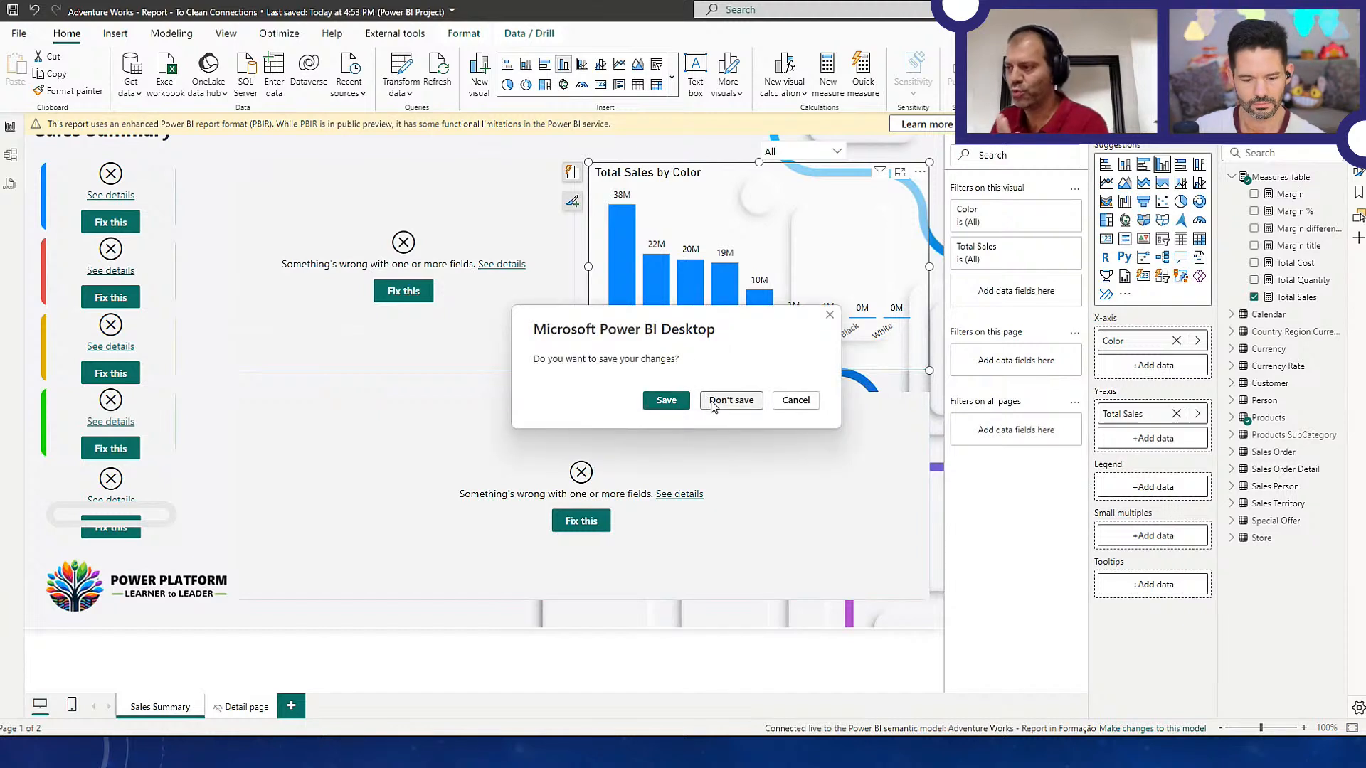
left_click(738, 398)
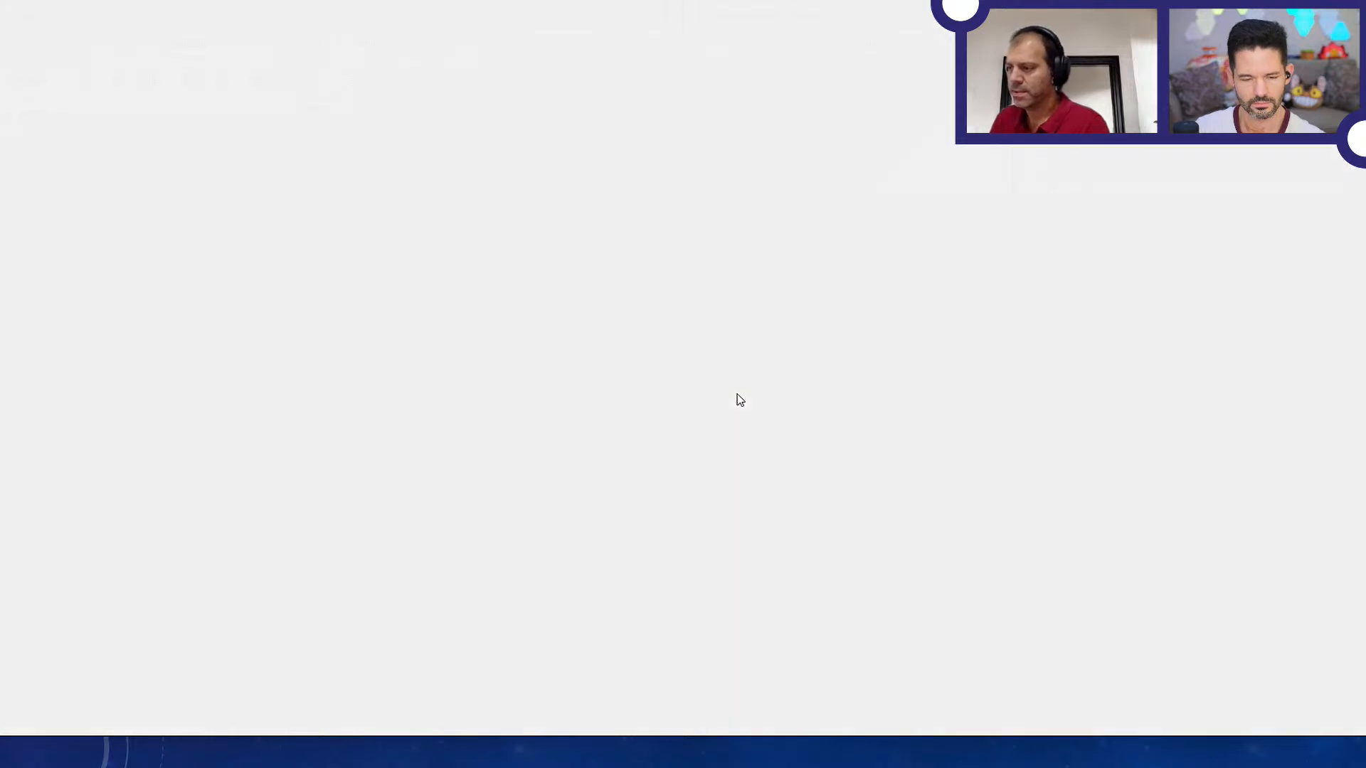
key("alt+Tab")
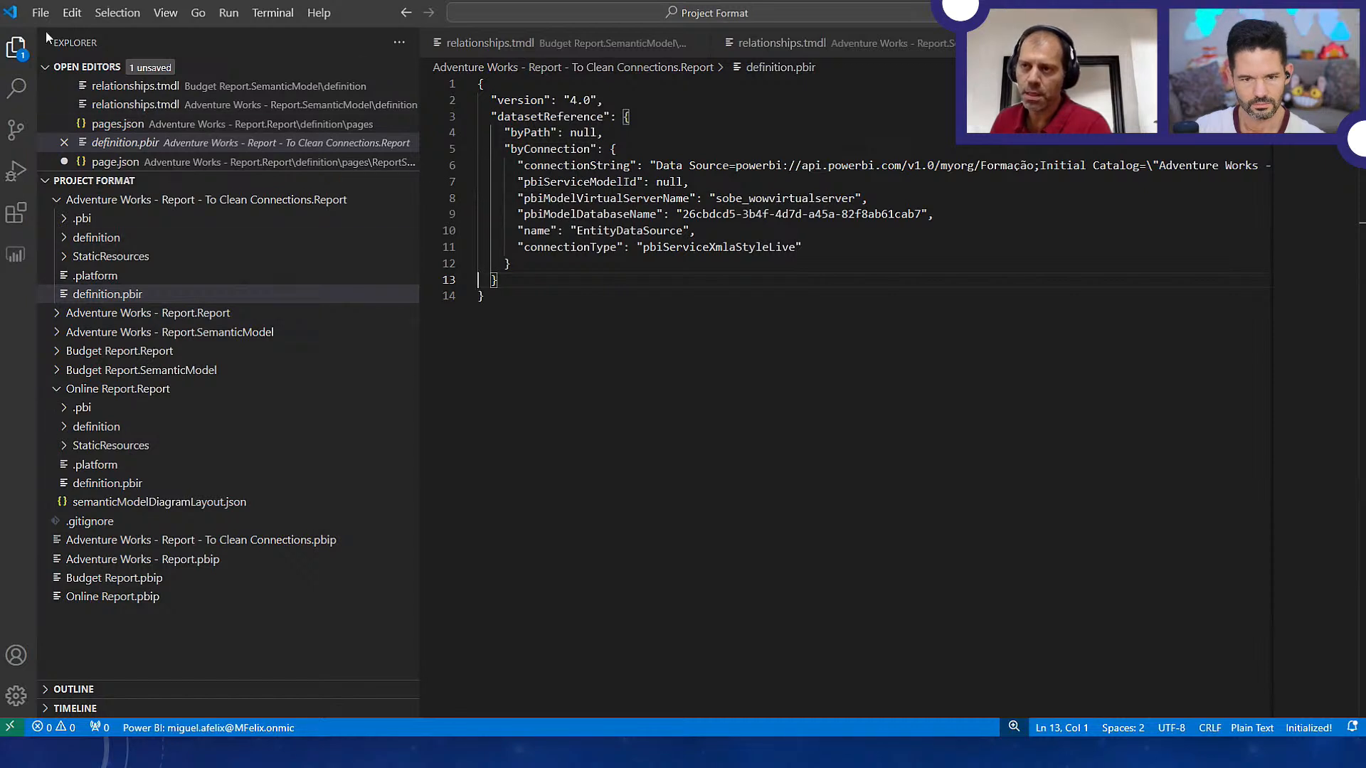
Open the folder Adventure Works - Report - To Clean Connections.Report from Project Format as the workspace
left_click(40, 13)
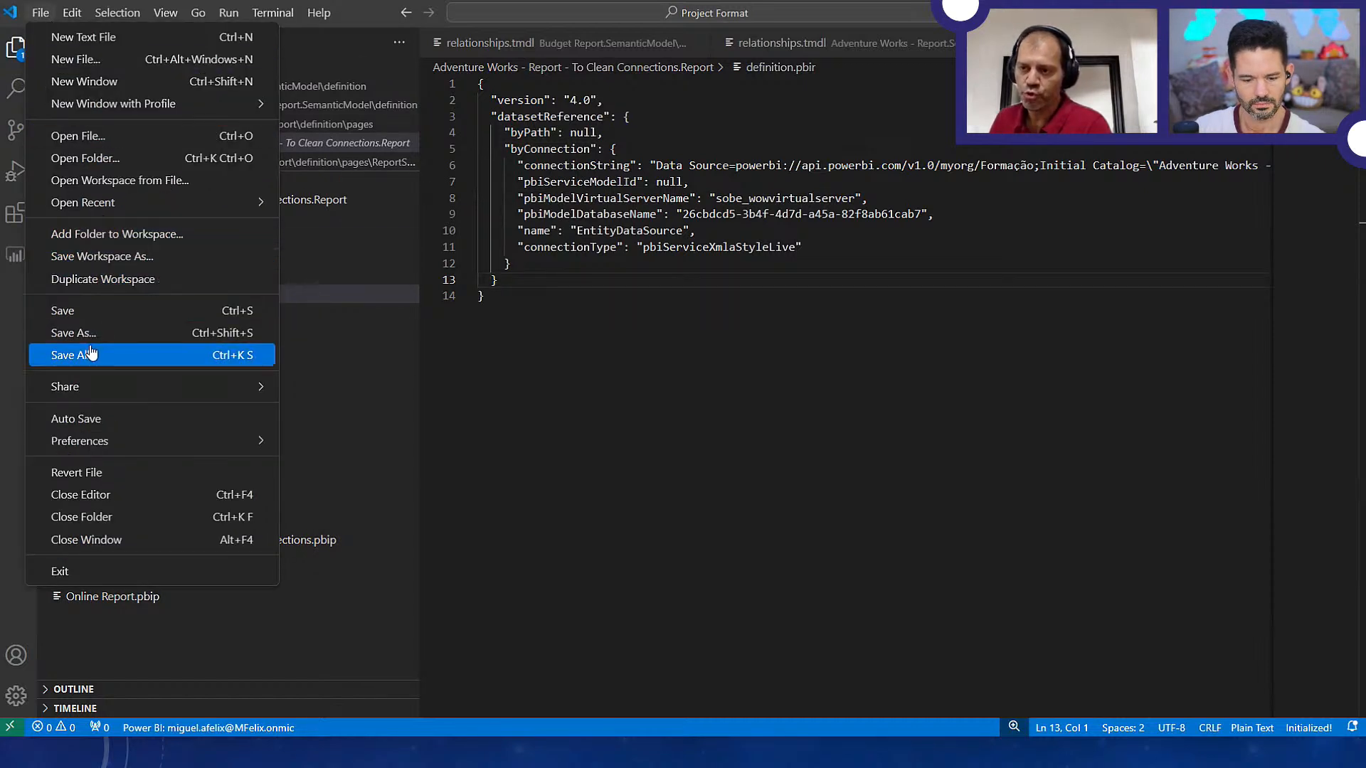
left_click(112, 154)
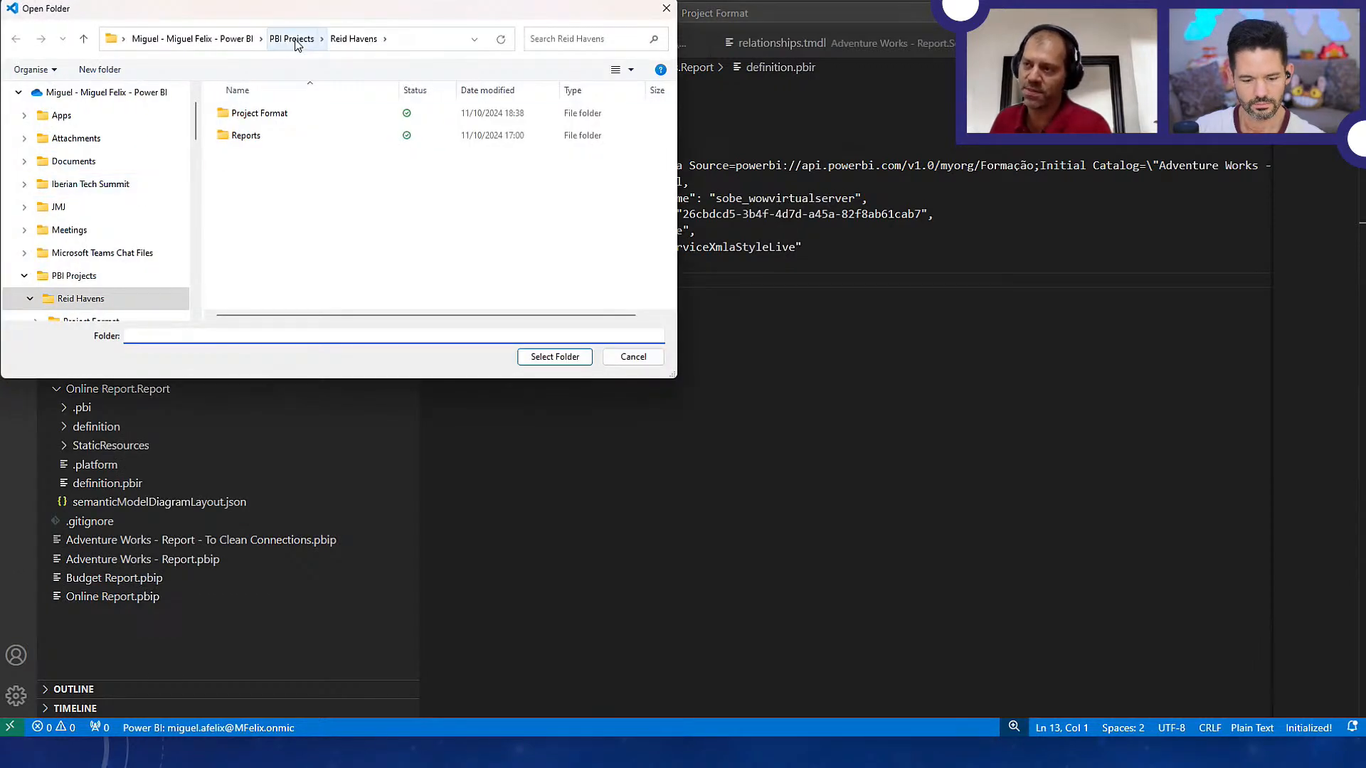
double_click(245, 115)
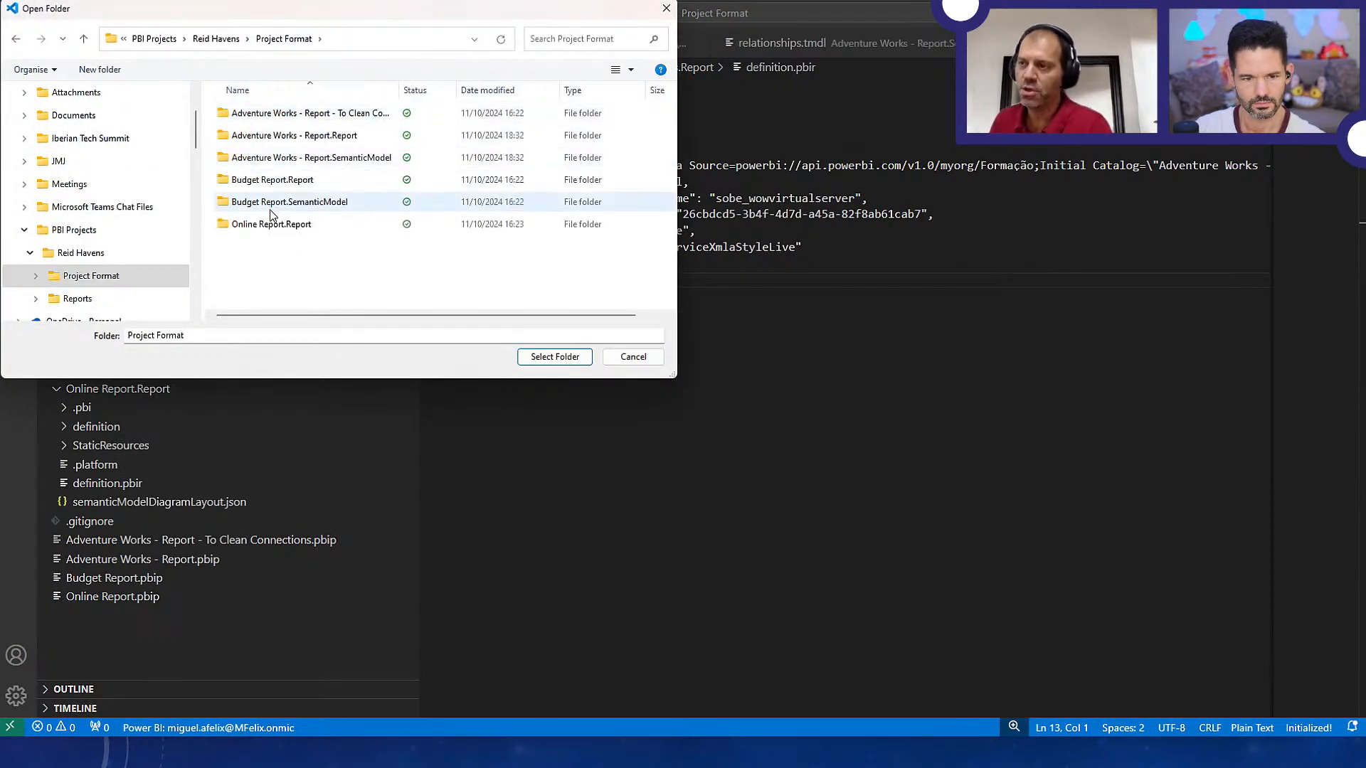
double_click(398, 86)
left_click(348, 114)
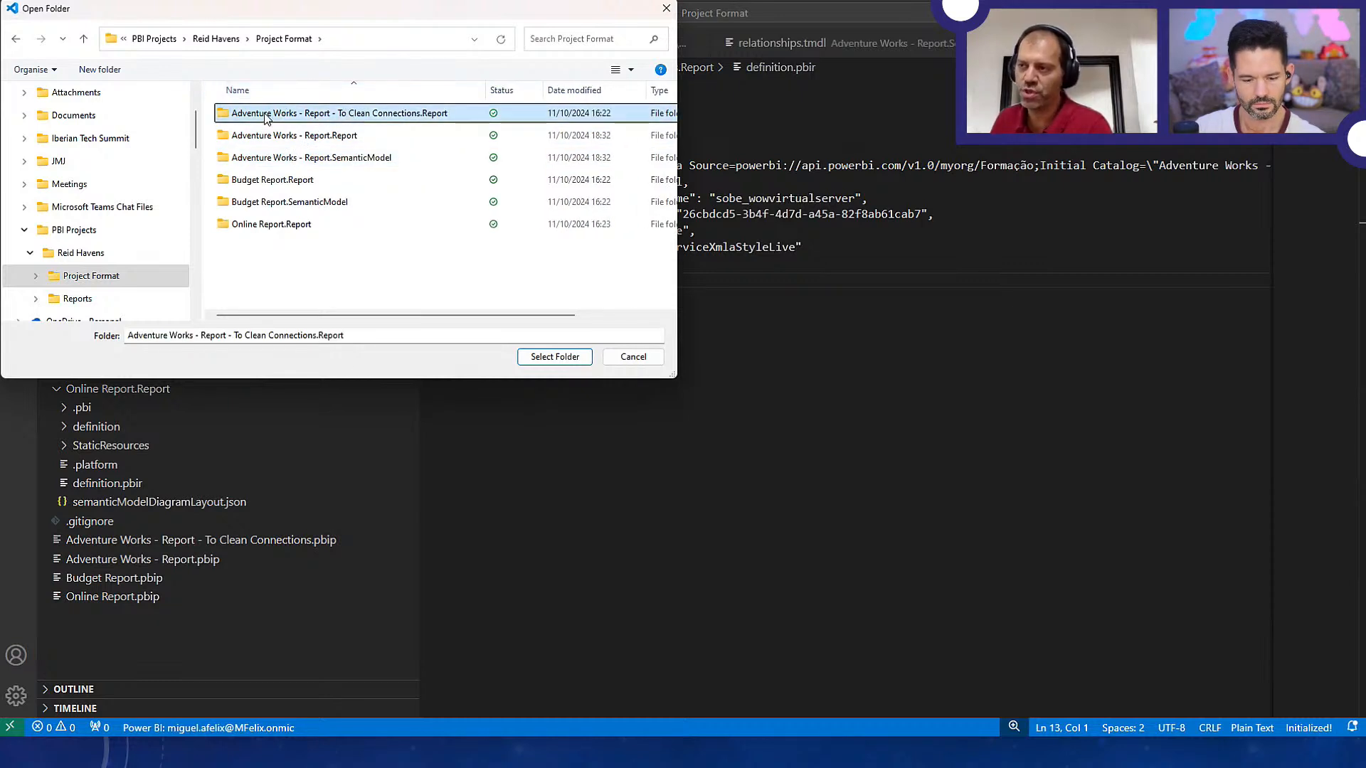
left_click(541, 357)
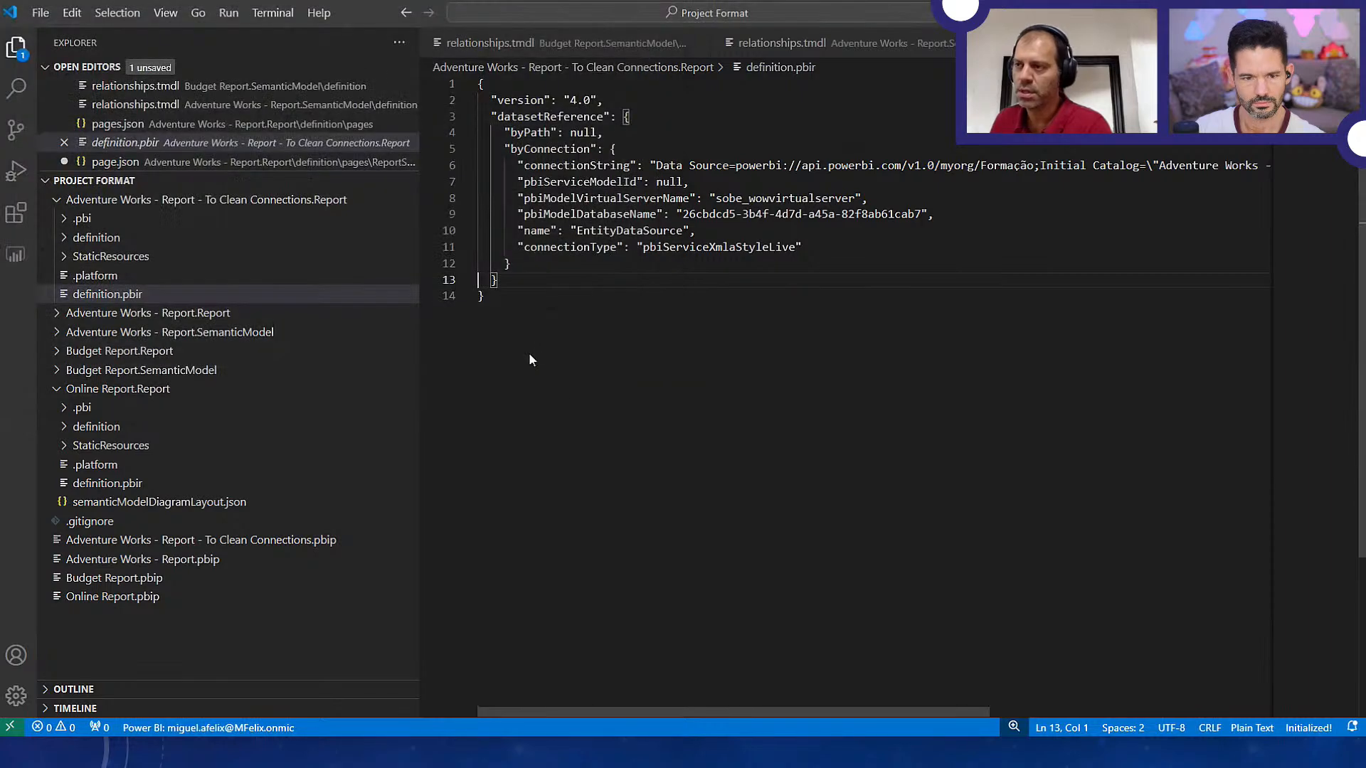
left_click(689, 389)
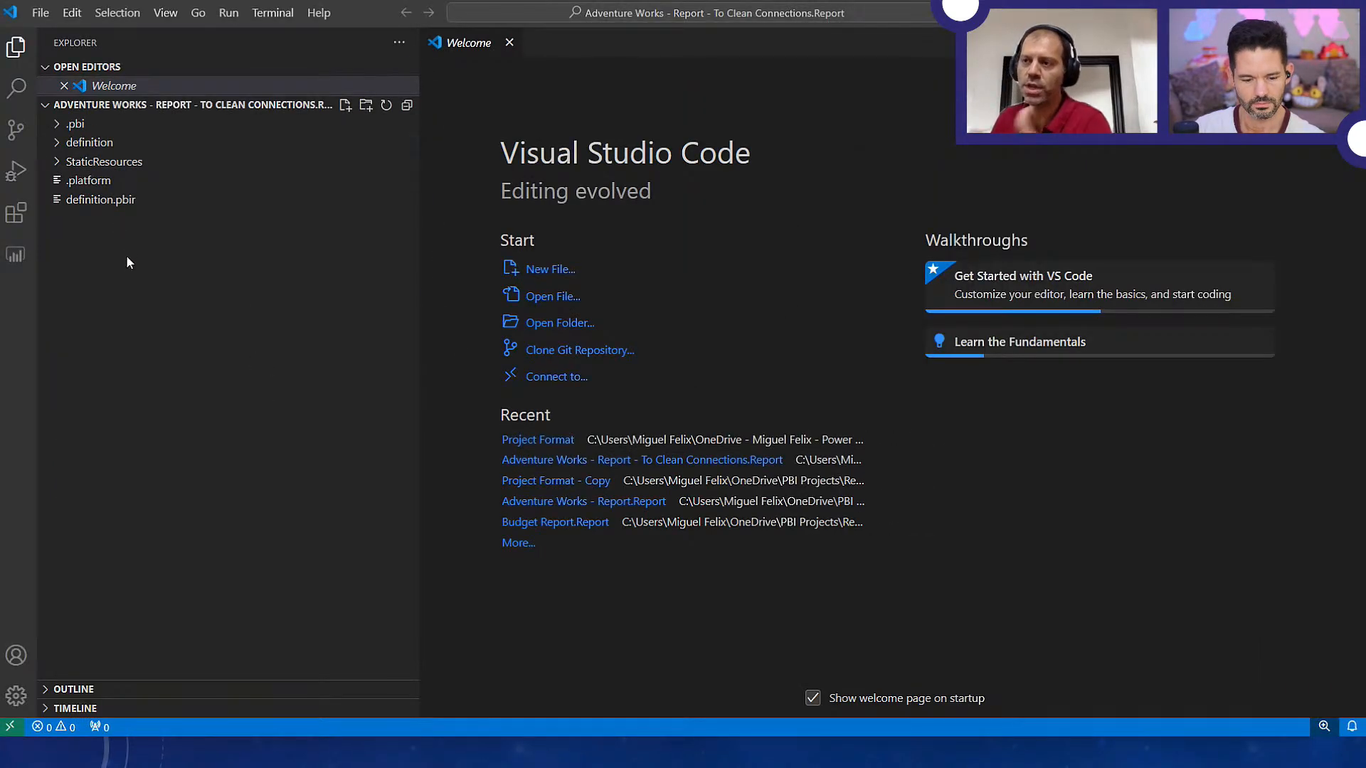
Search all files of the report folder for "Sales Order Detail" and review the matches in the visual and page JSON files
left_click(16, 87)
type("Sales Order Dets")
key("BackSpace")
type("ail")
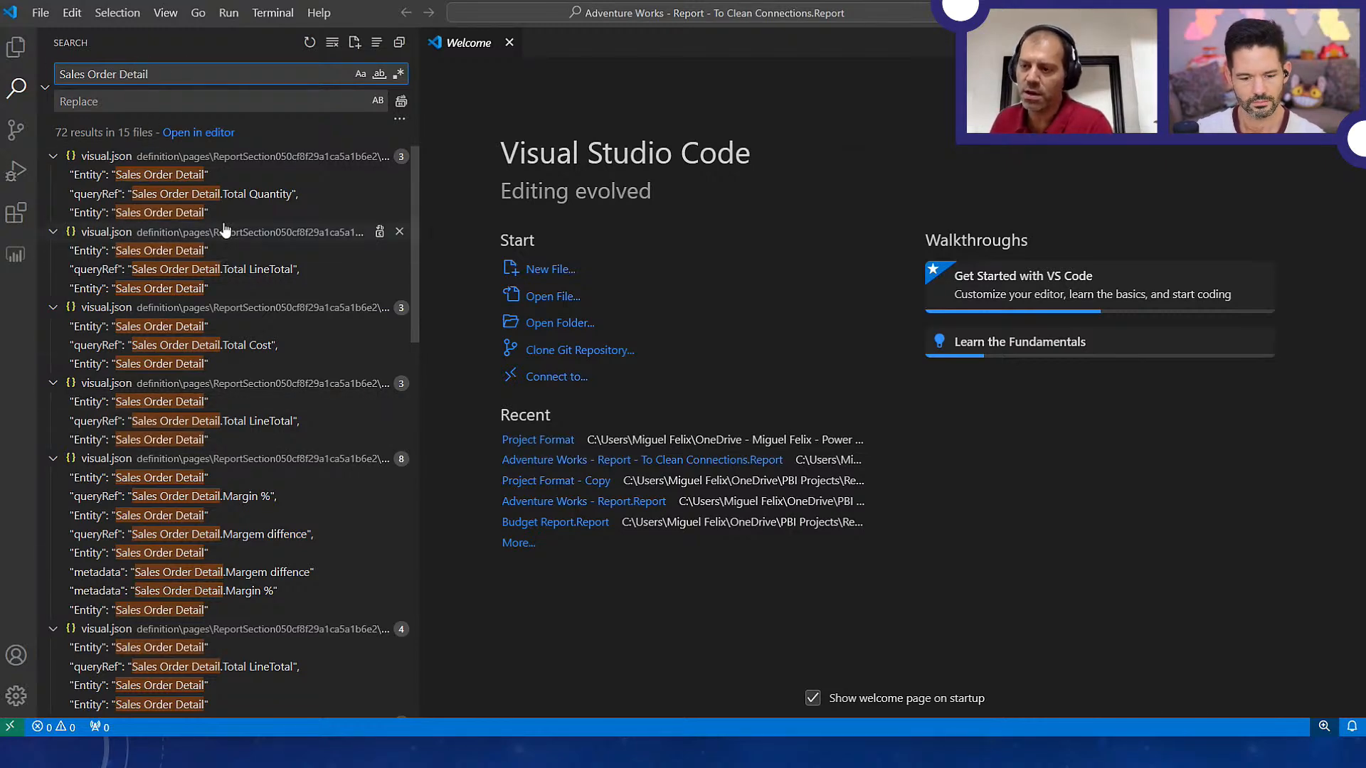
scroll(268, 570, "down", 4)
scroll(268, 571, "down", 3)
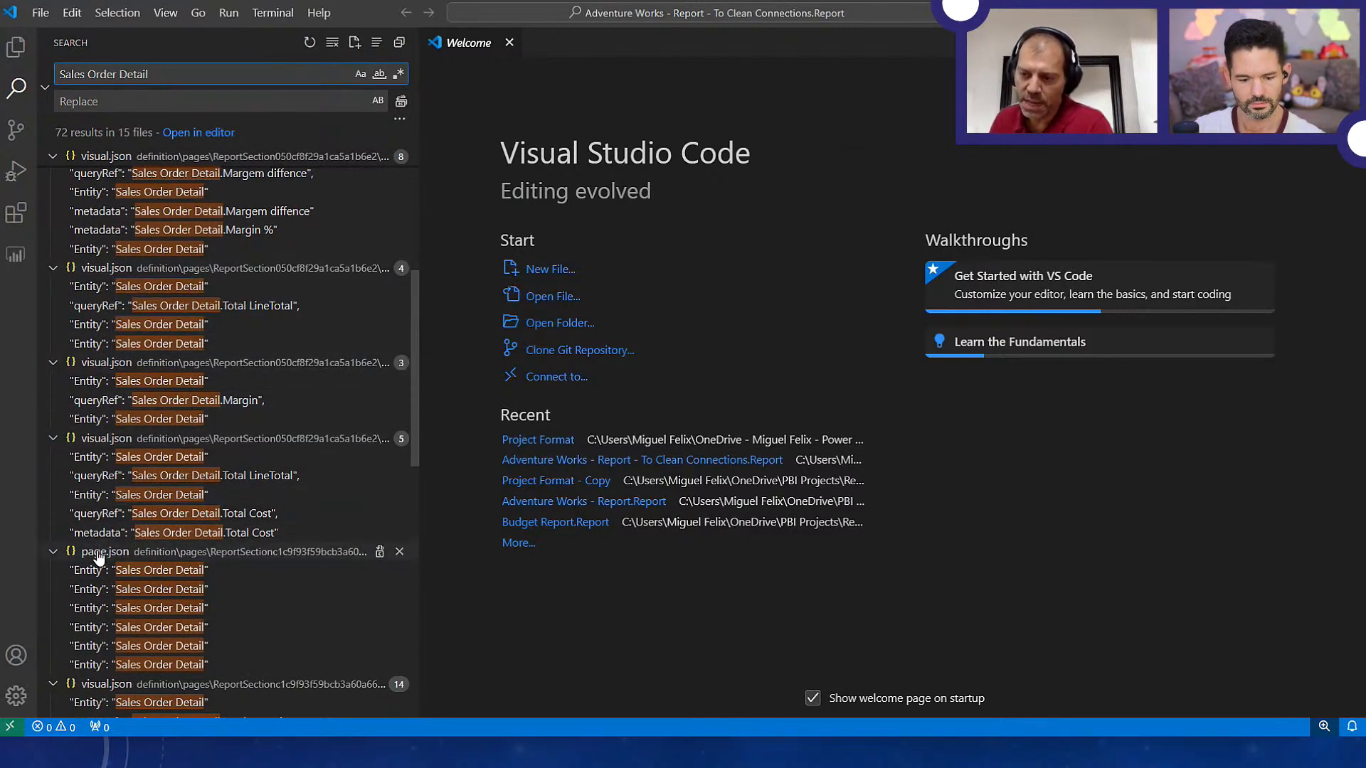
scroll(99, 562, "down", 2)
scroll(99, 619, "down", 10)
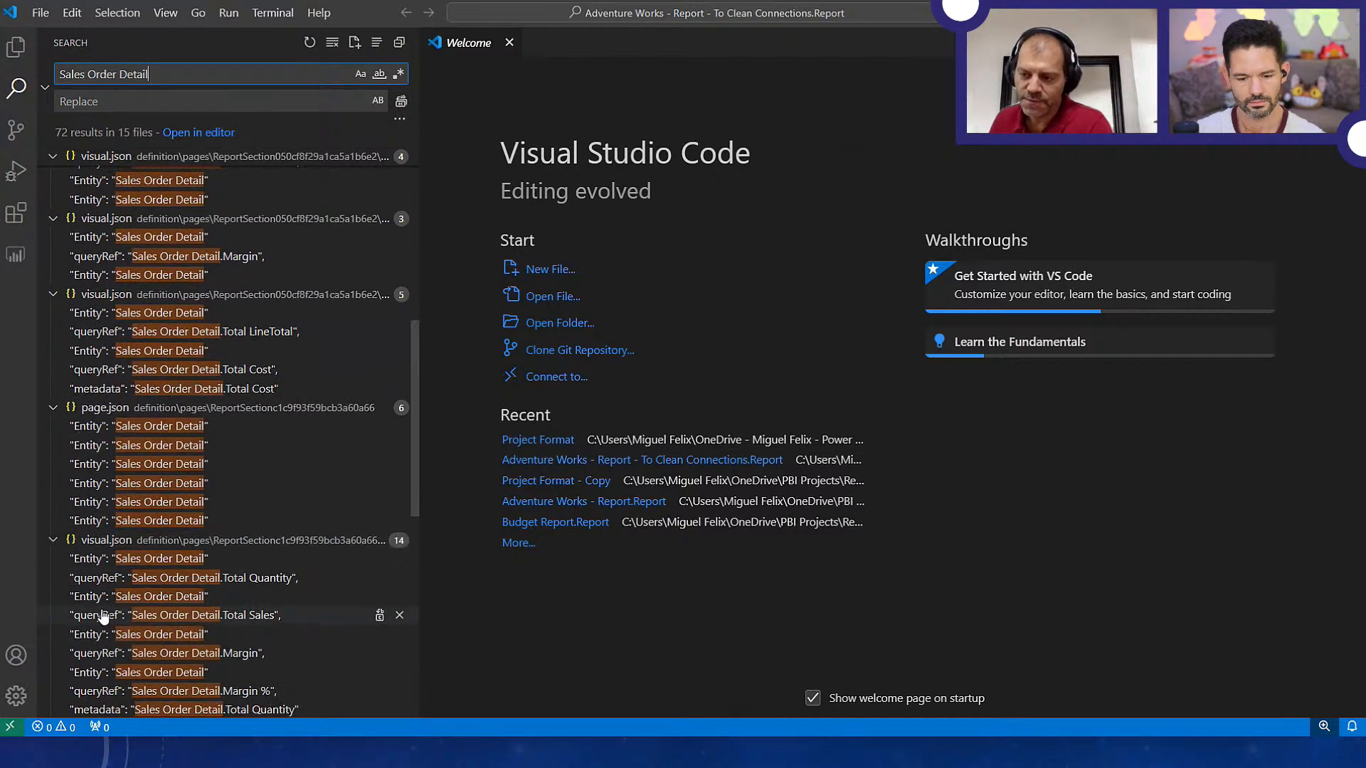
scroll(160, 512, "down", 10)
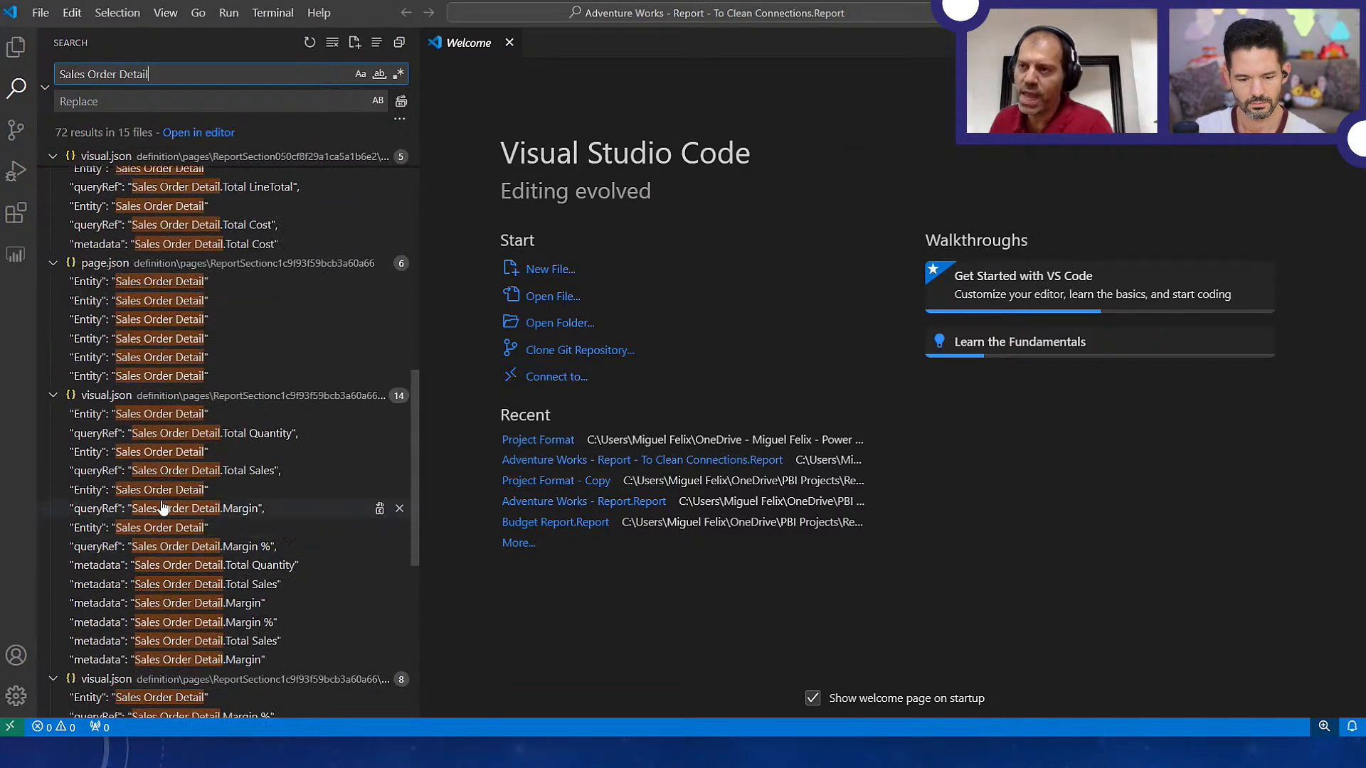
scroll(163, 412, "up", 3)
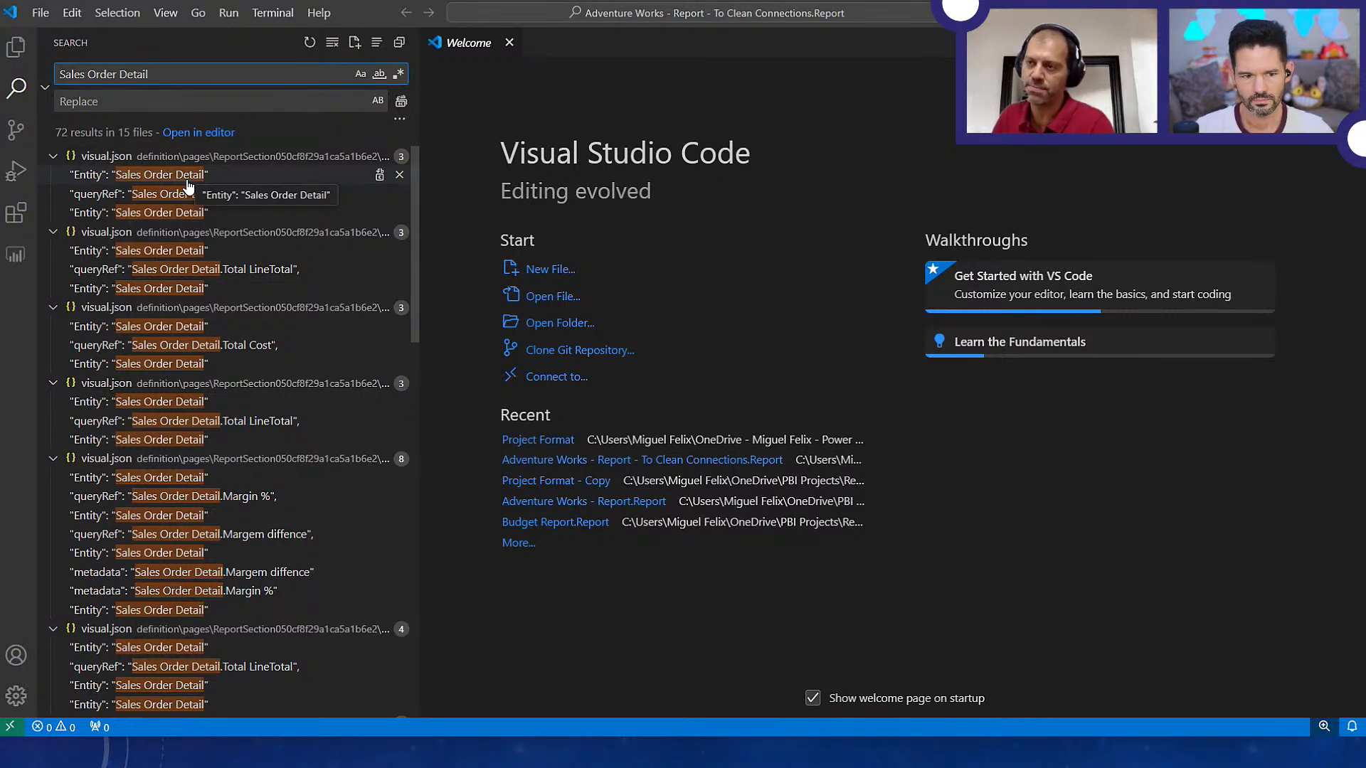
Replace every occurrence of "Sales Order Detail" with "Measures Table" across the report's files
left_click(143, 97)
type("Meas")
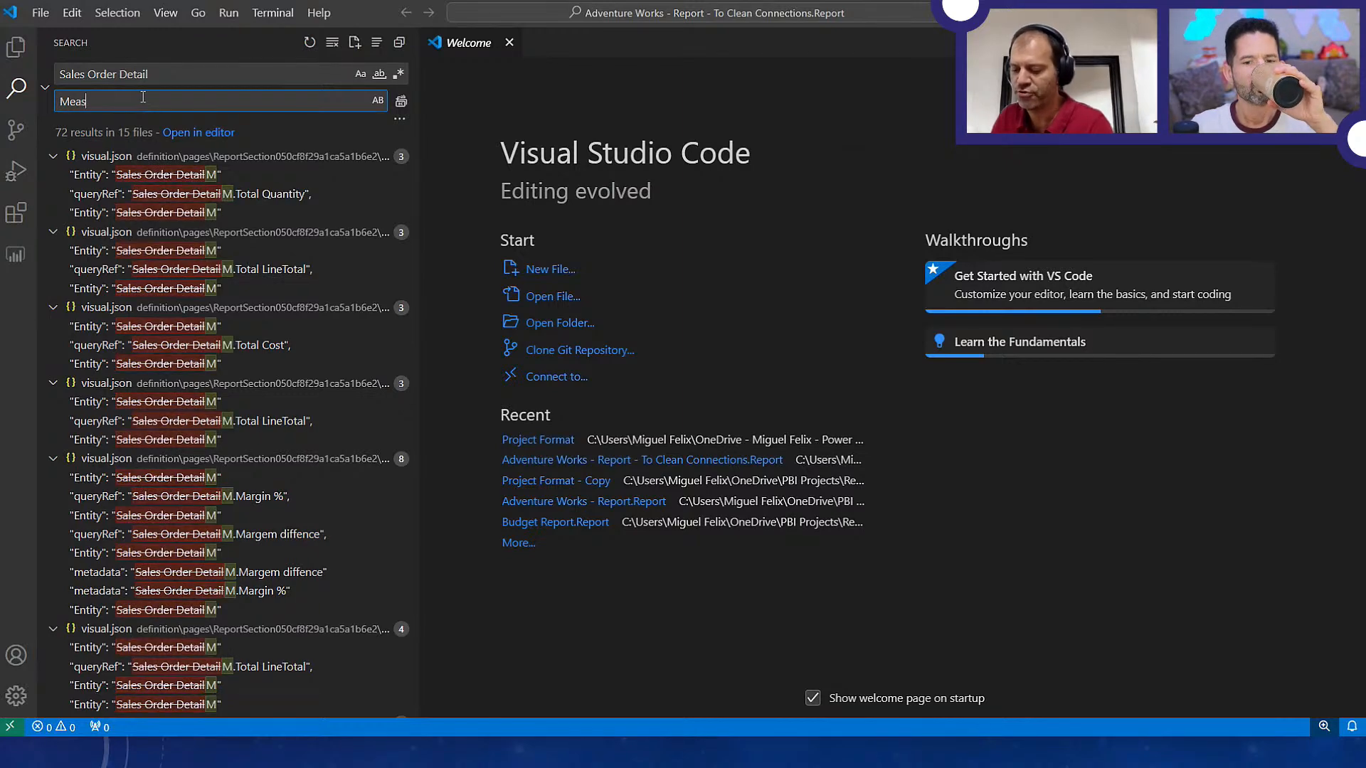
type("ures Table")
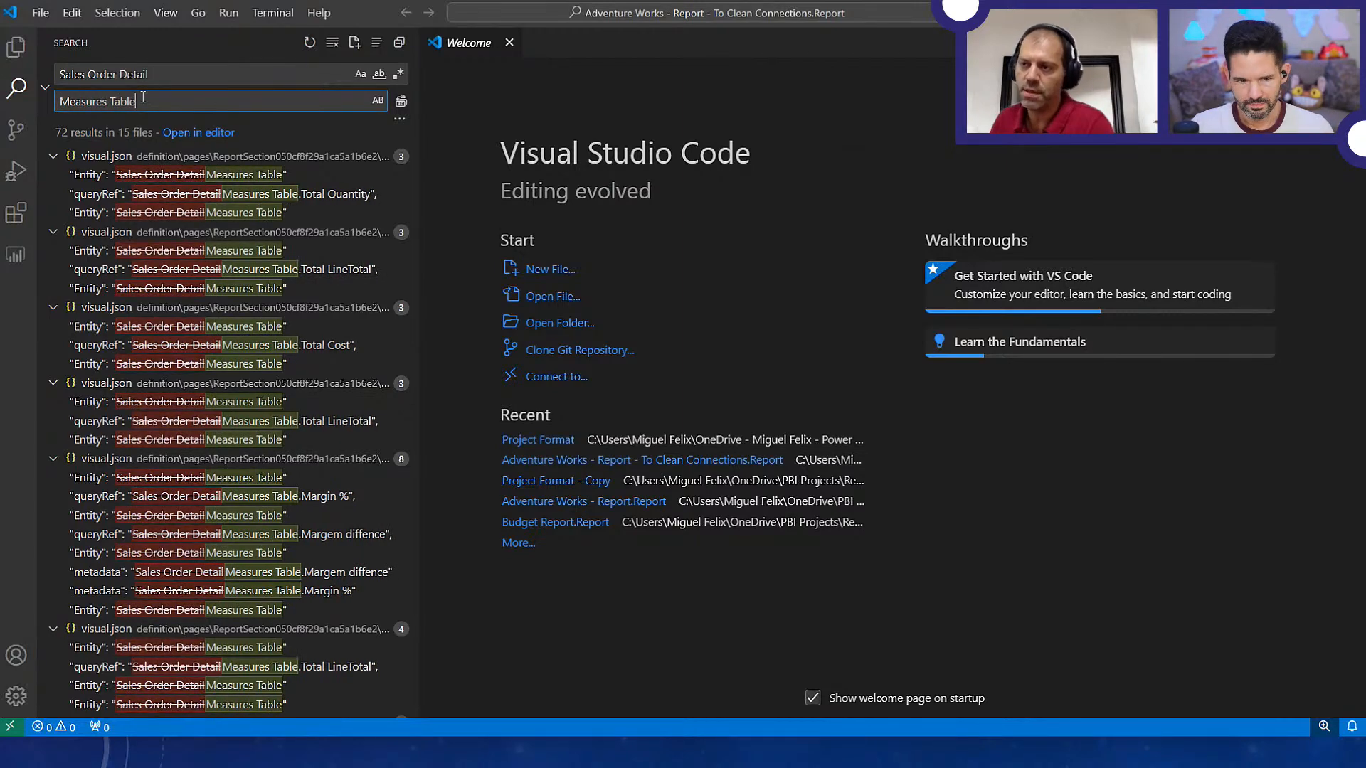
left_click(400, 103)
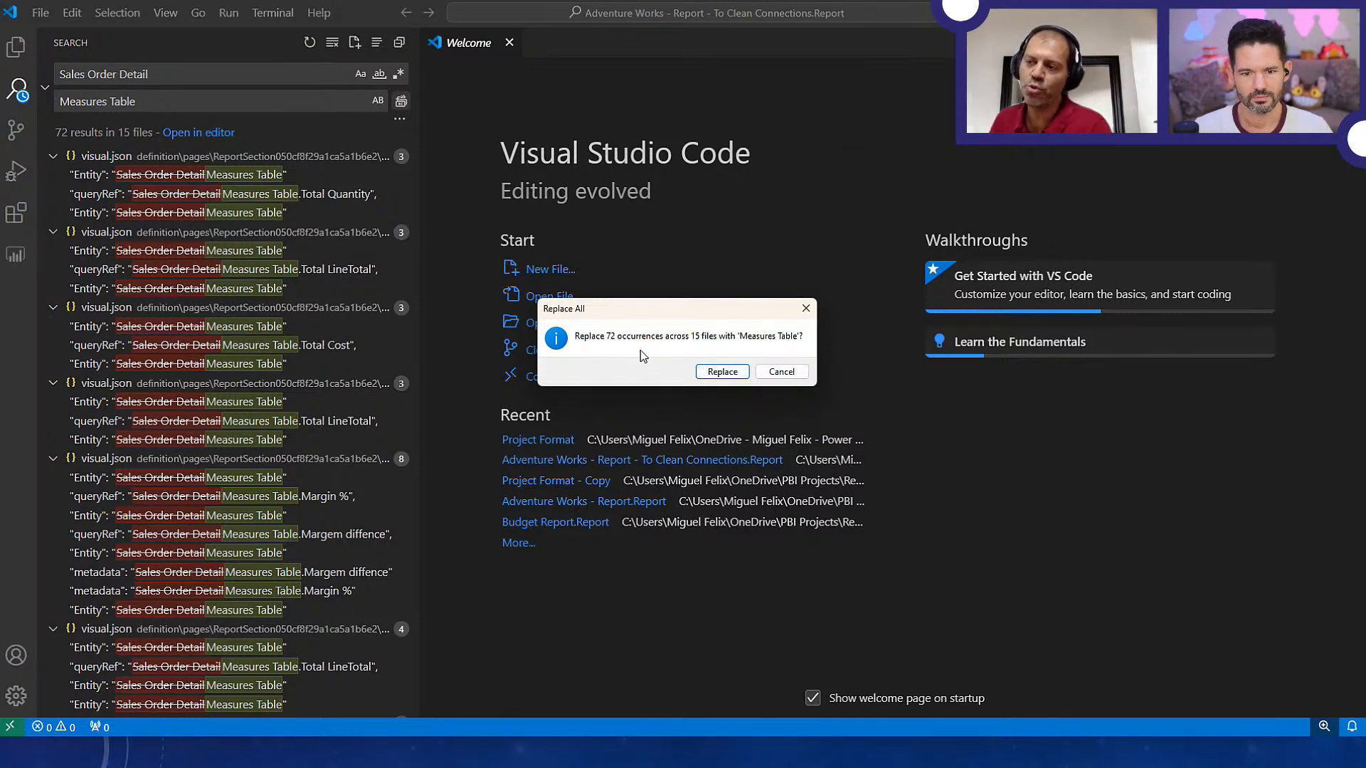
left_click(722, 371)
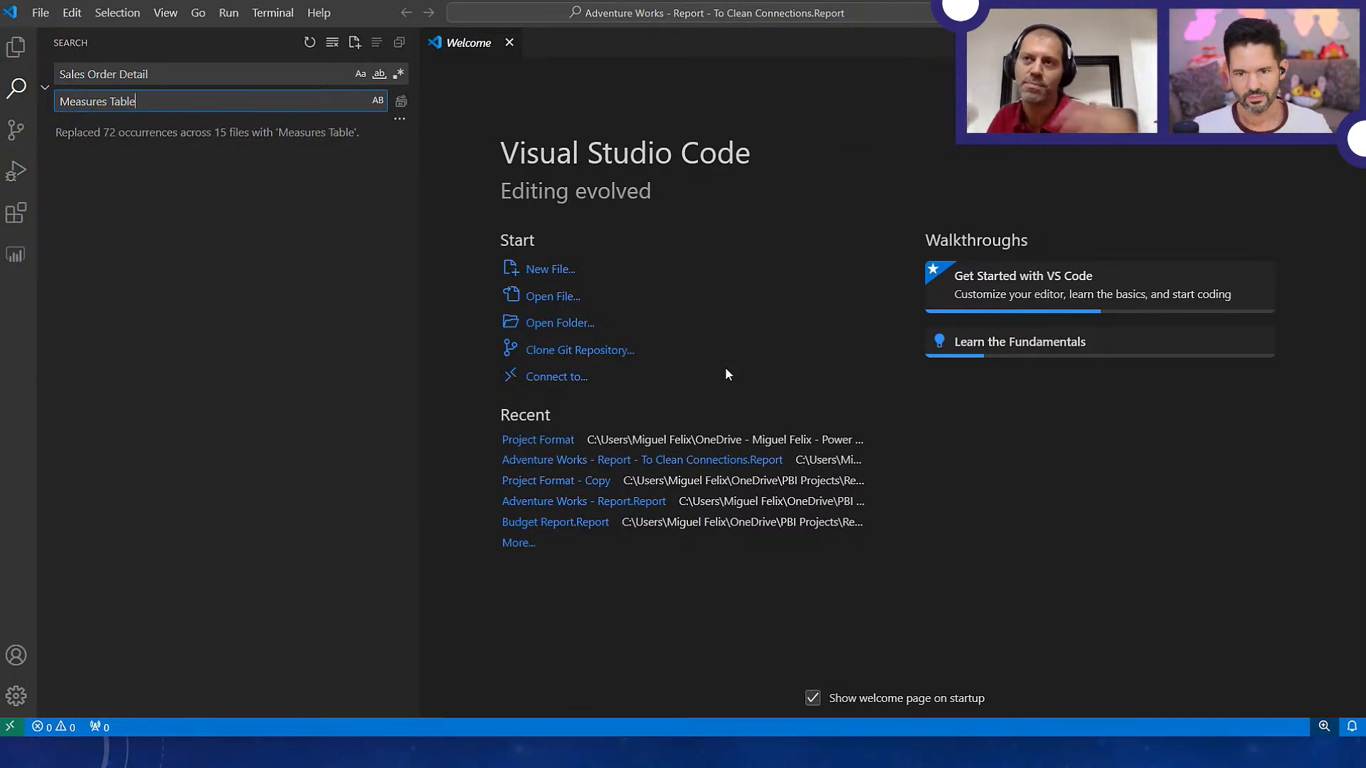
In File Explorer, reopen the report from definition.pbir in Adventure Works - Report - To Clean Connections.Report
key("alt+Tab")
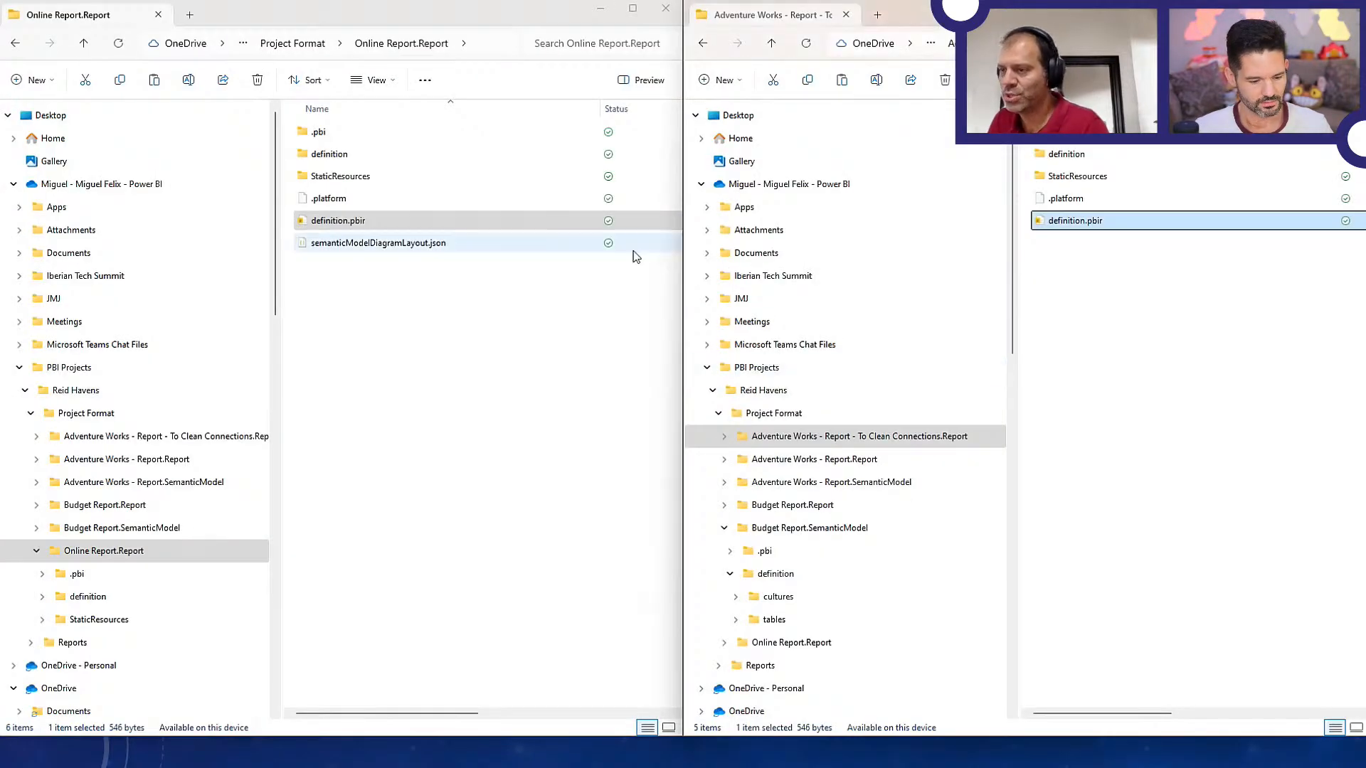
left_click(378, 231)
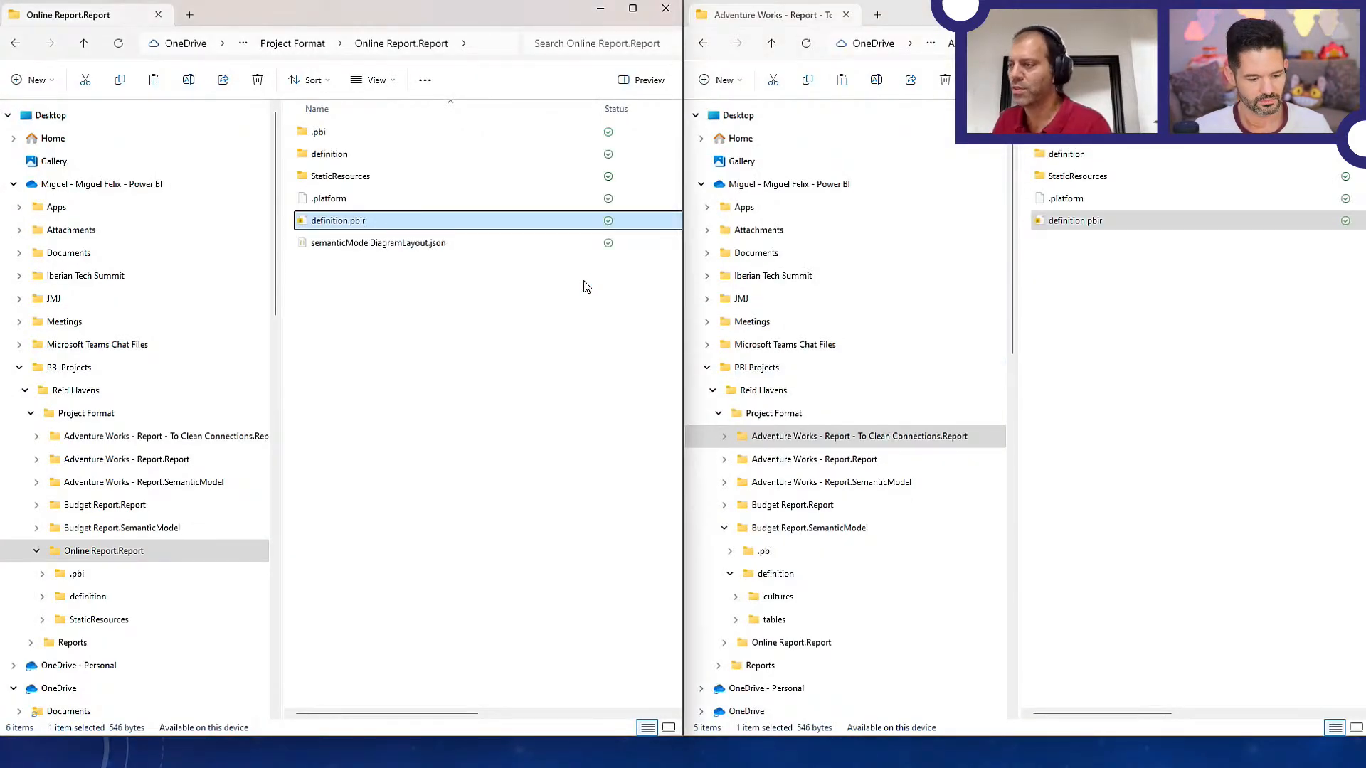
double_click(664, 226)
left_click(897, 299)
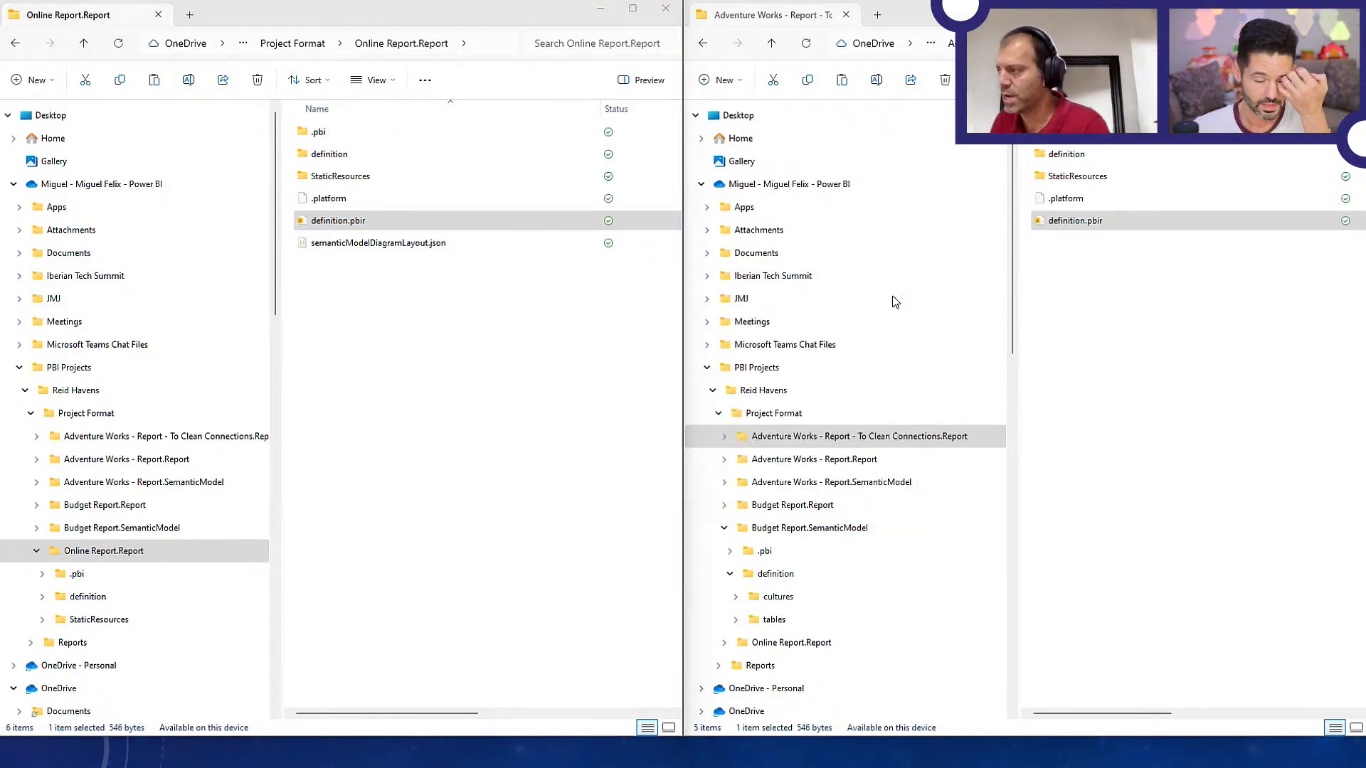
left_click(1076, 224)
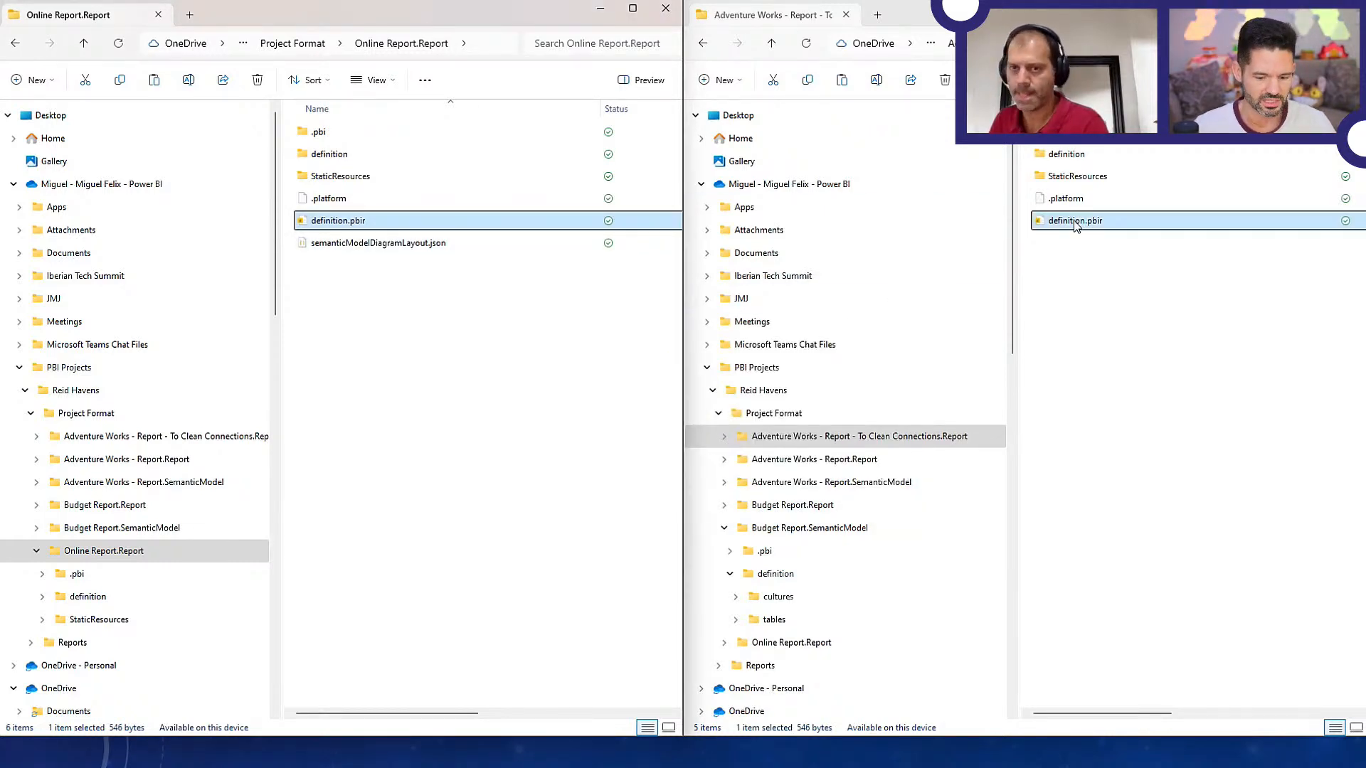
double_click(1075, 222)
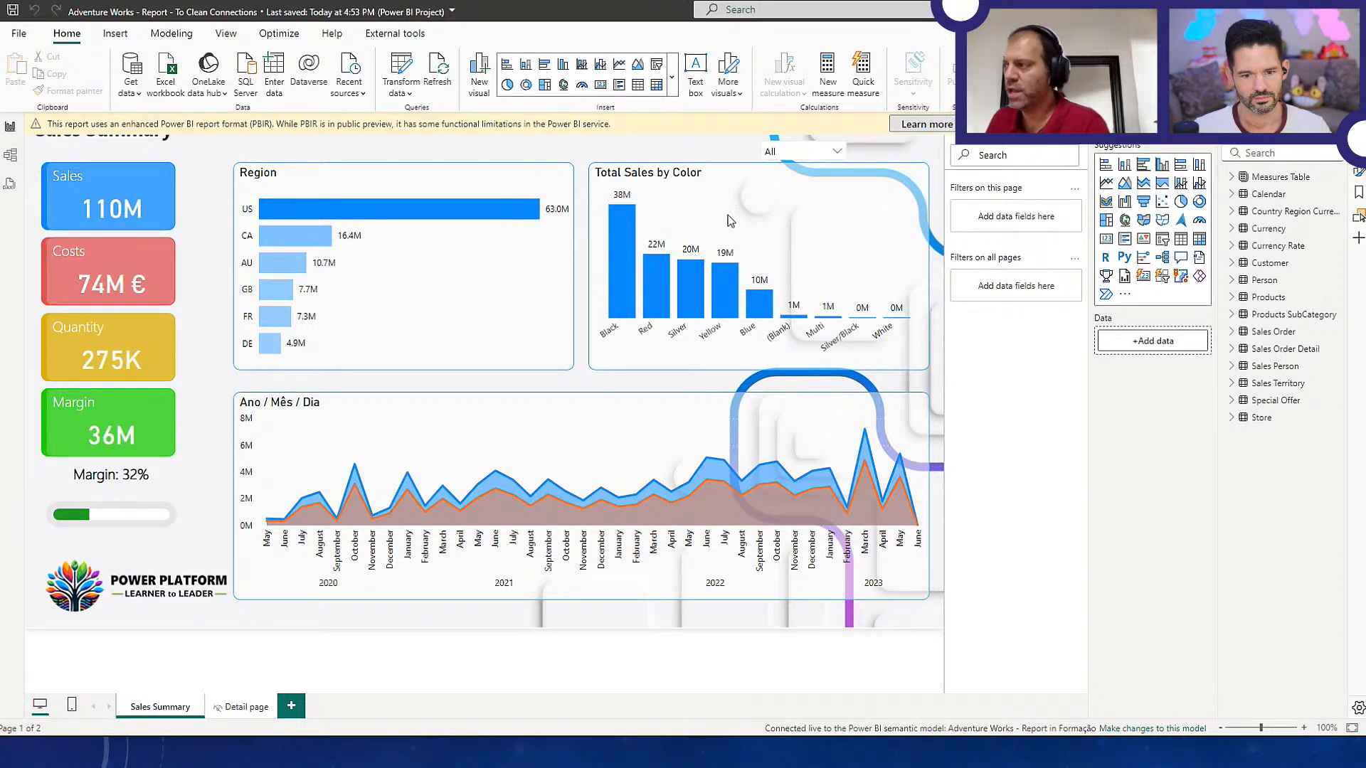
Check the visuals on the Detail page and Sales Summary, and inspect the column chart's fields against the Measures Table
left_click(238, 707)
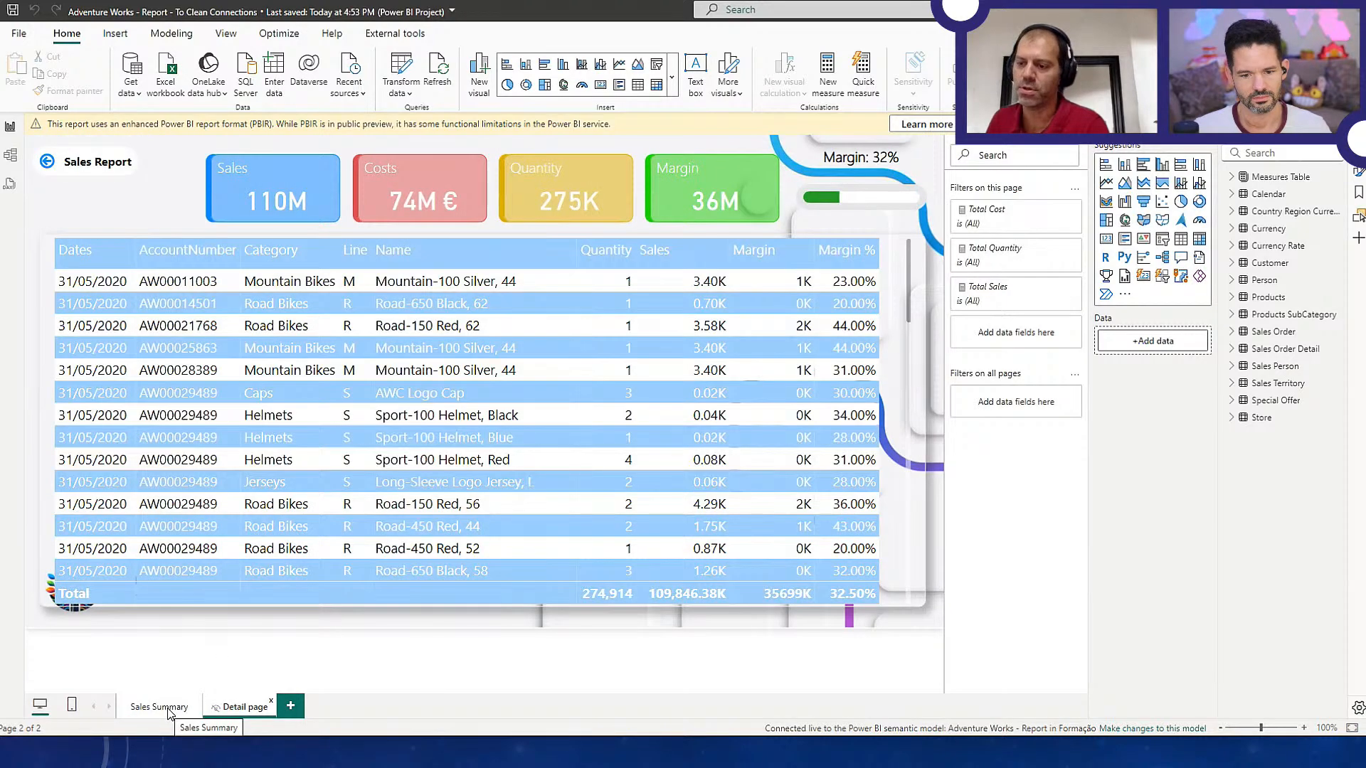
left_click(161, 708)
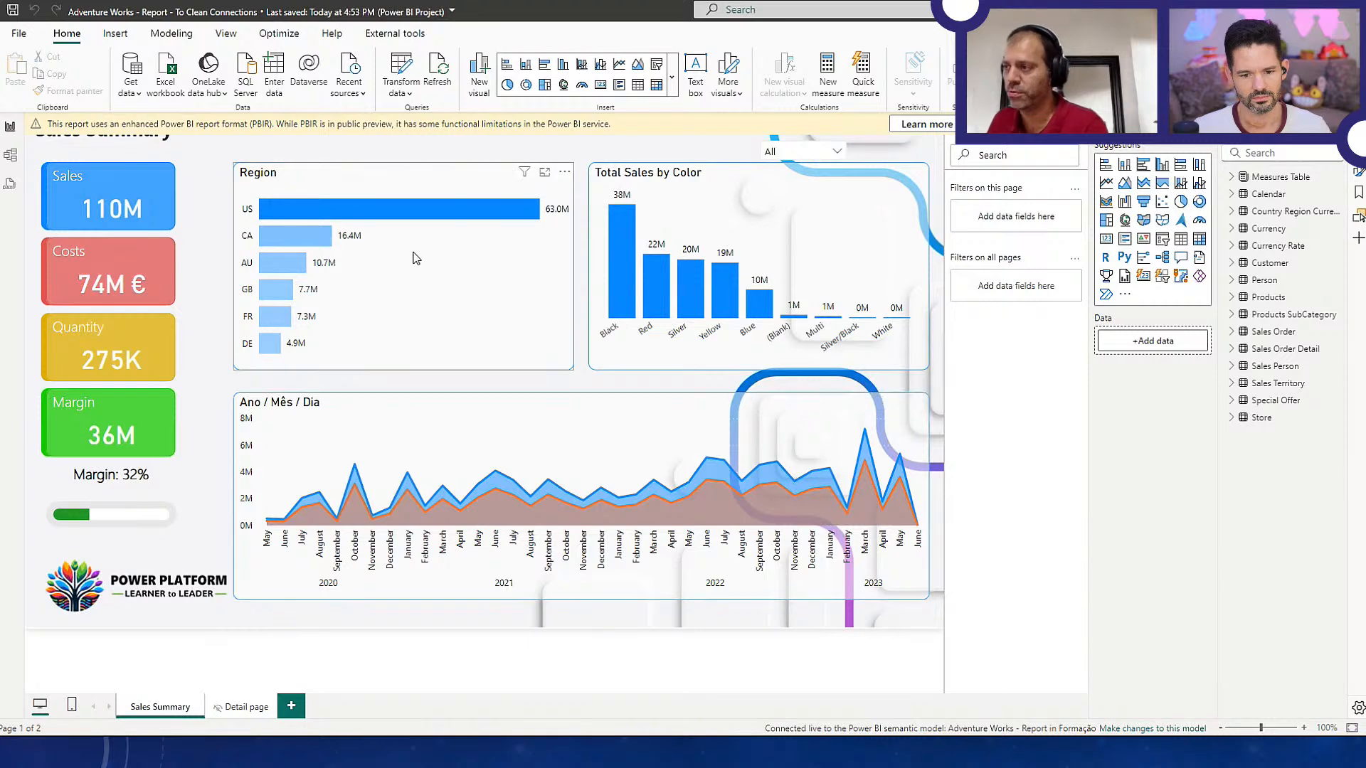
left_click(1231, 177)
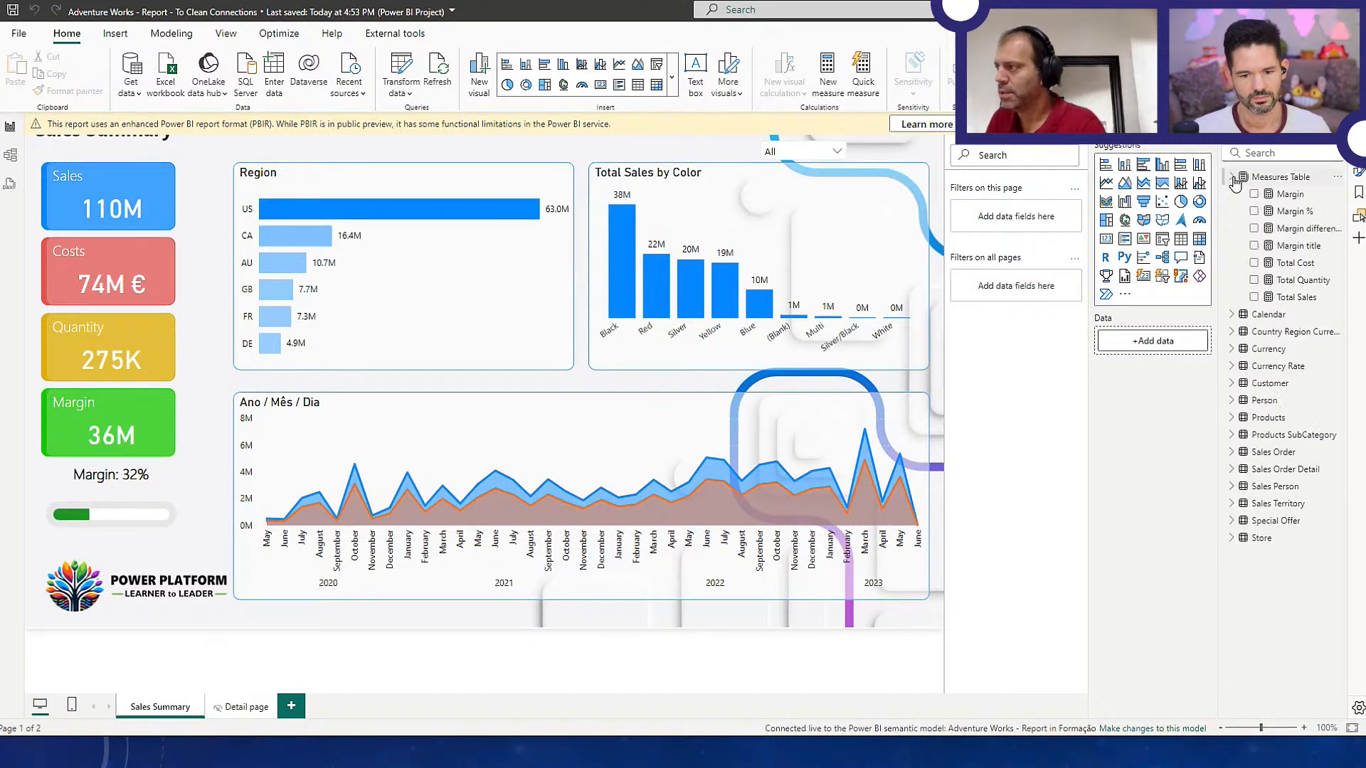
left_click(897, 228)
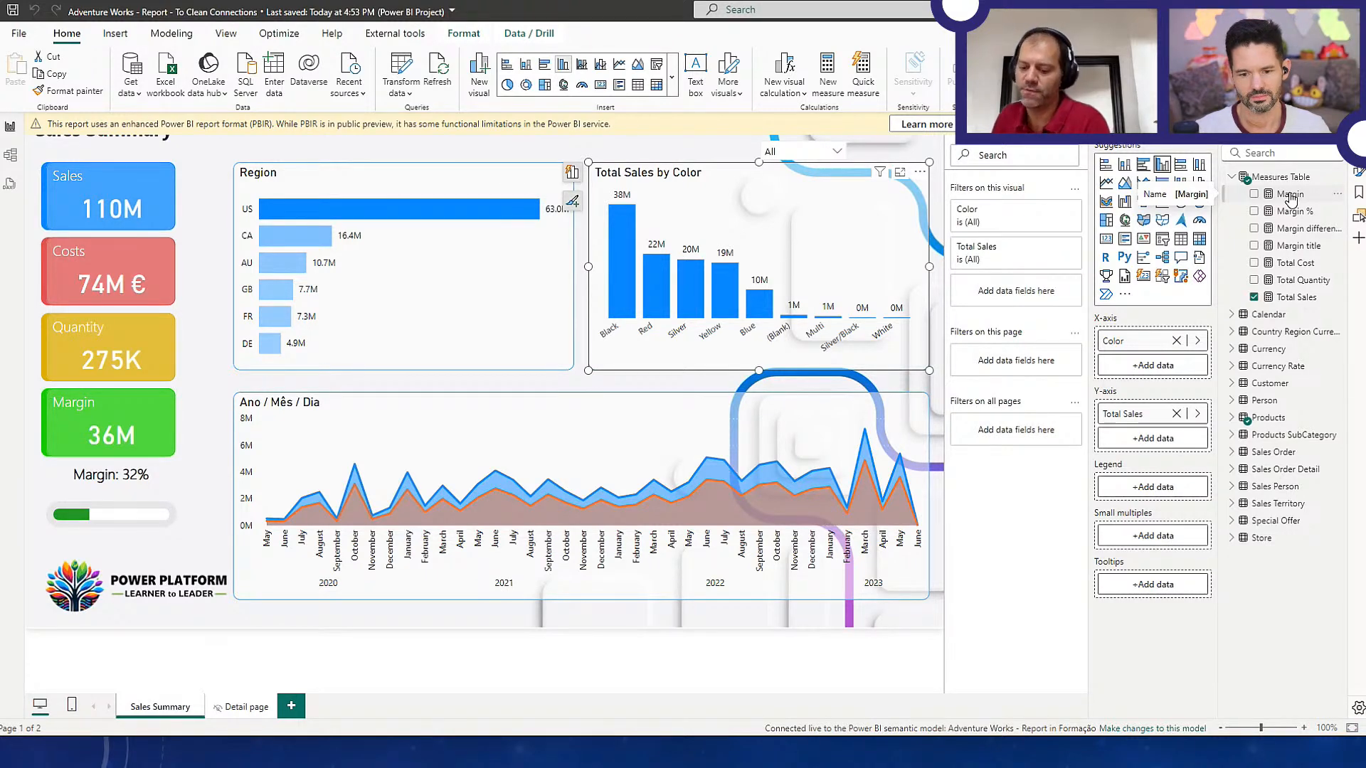
key("alt+Tab")
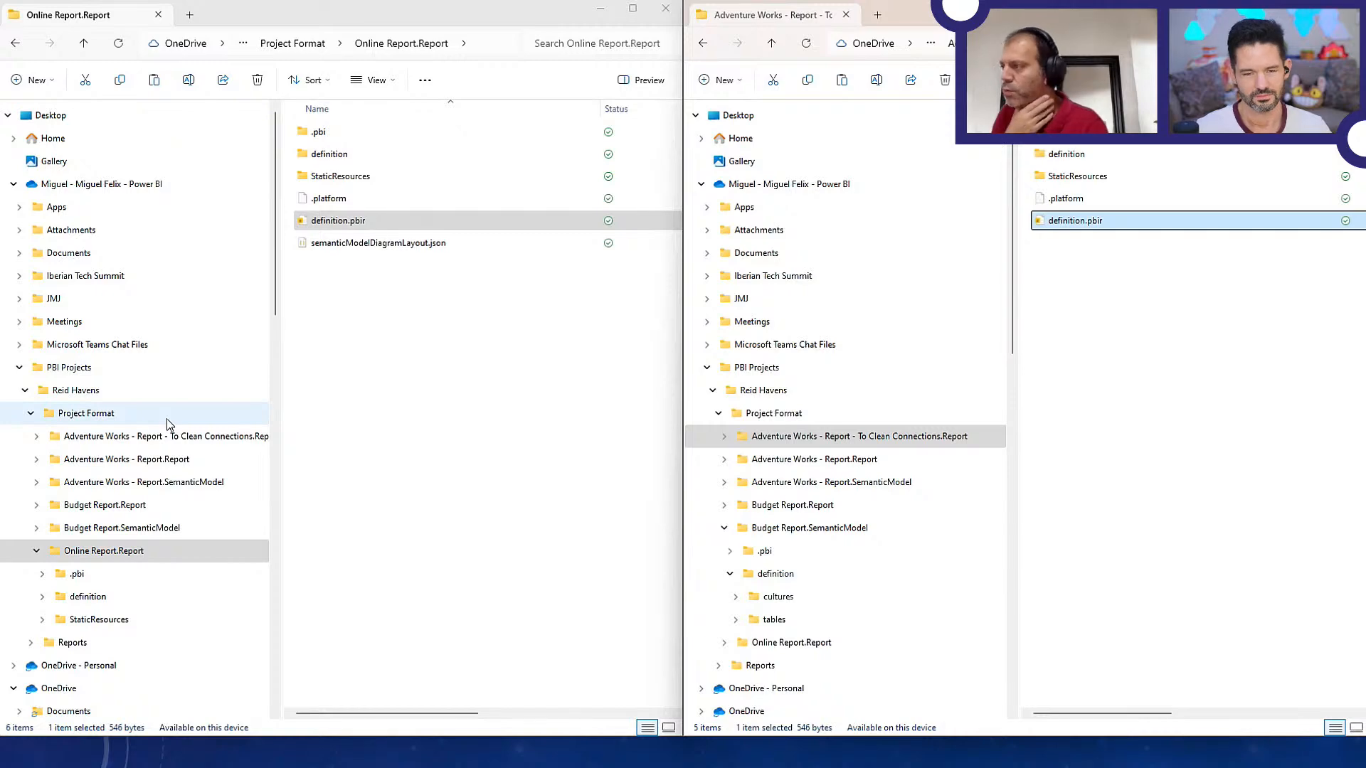
key("alt+Tab")
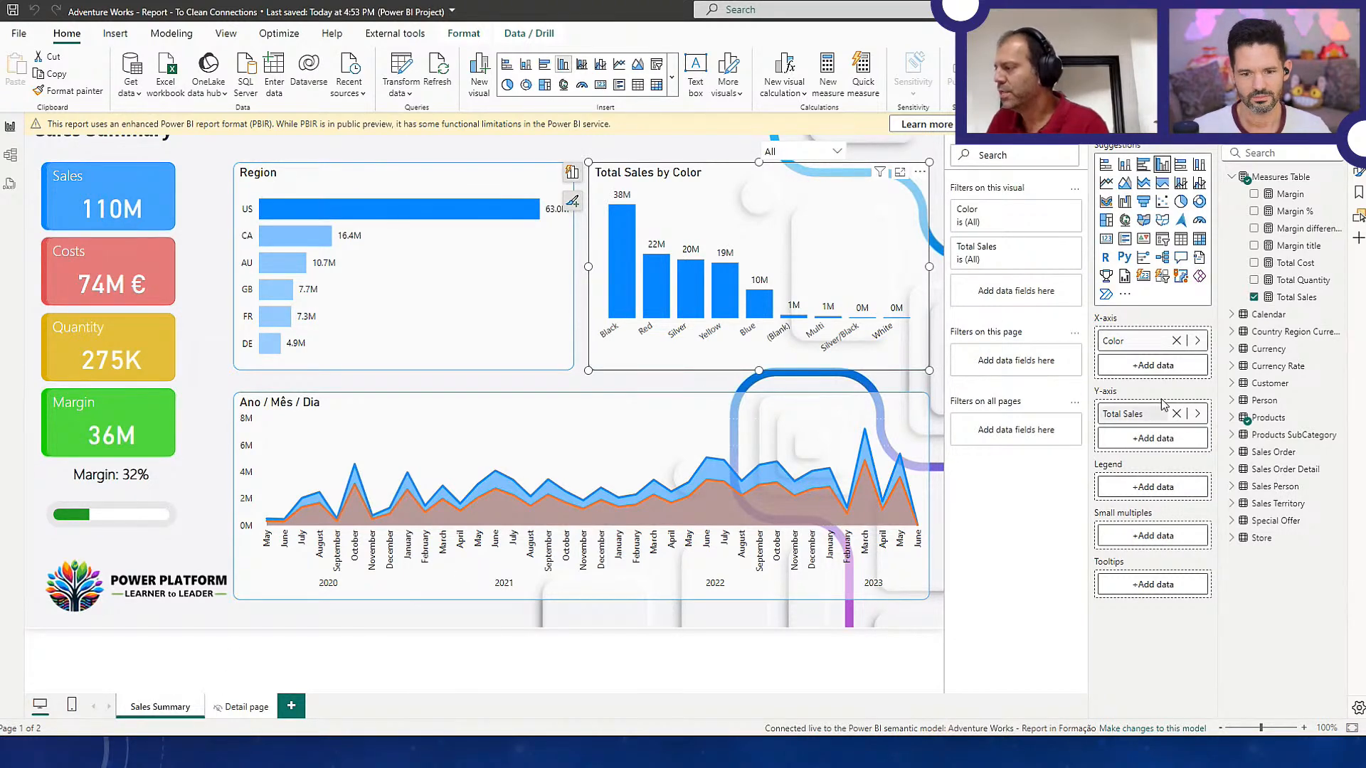
In File Explorer, browse the To Clean Connections report's StaticResources folder and examine the image files in RegisteredResources
left_click(1357, 173)
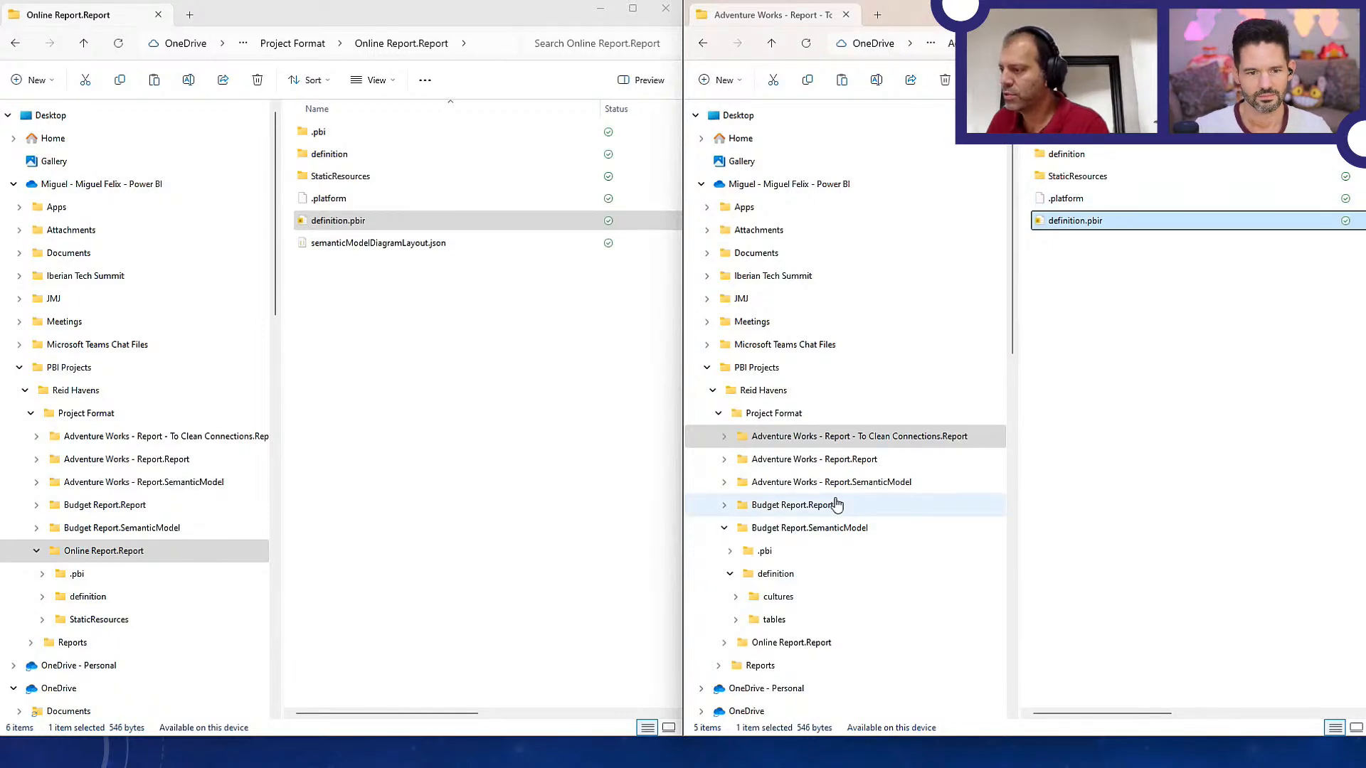
double_click(800, 438)
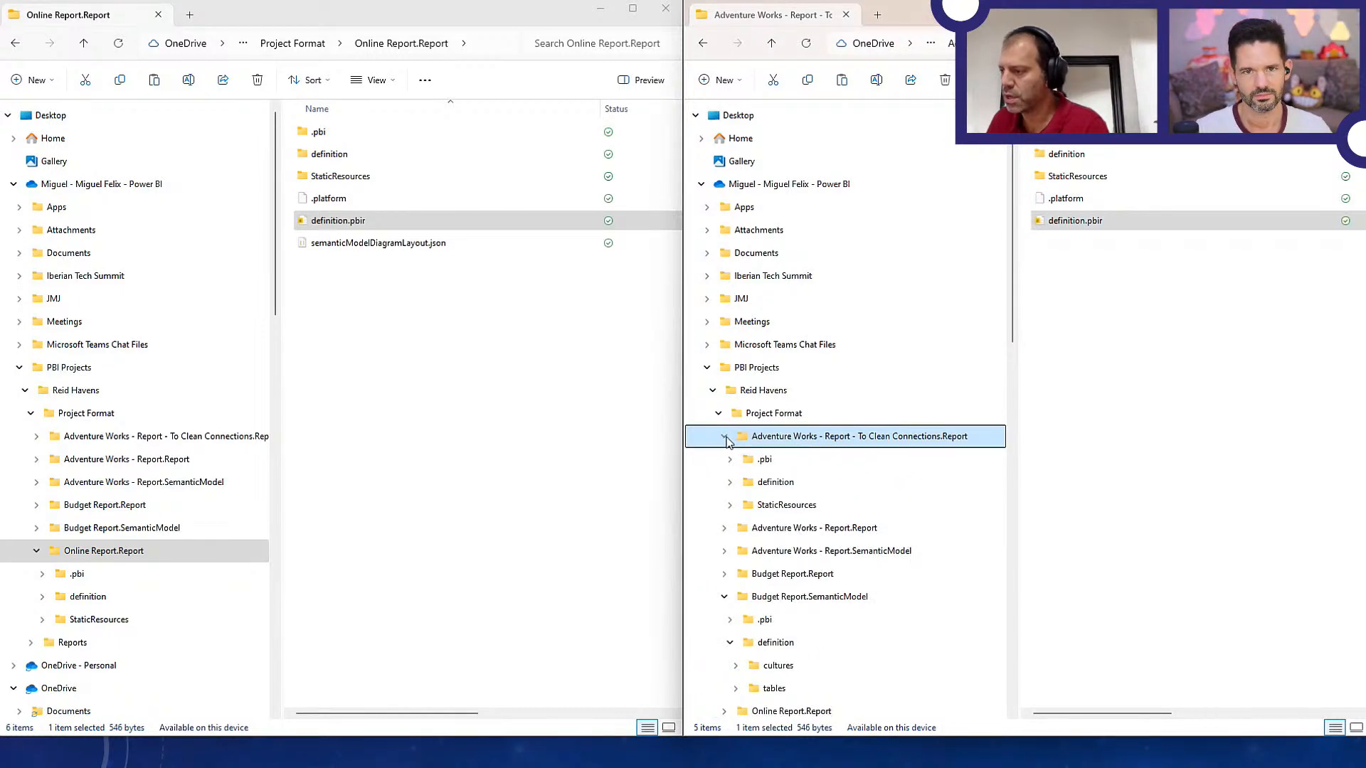
left_click(778, 505)
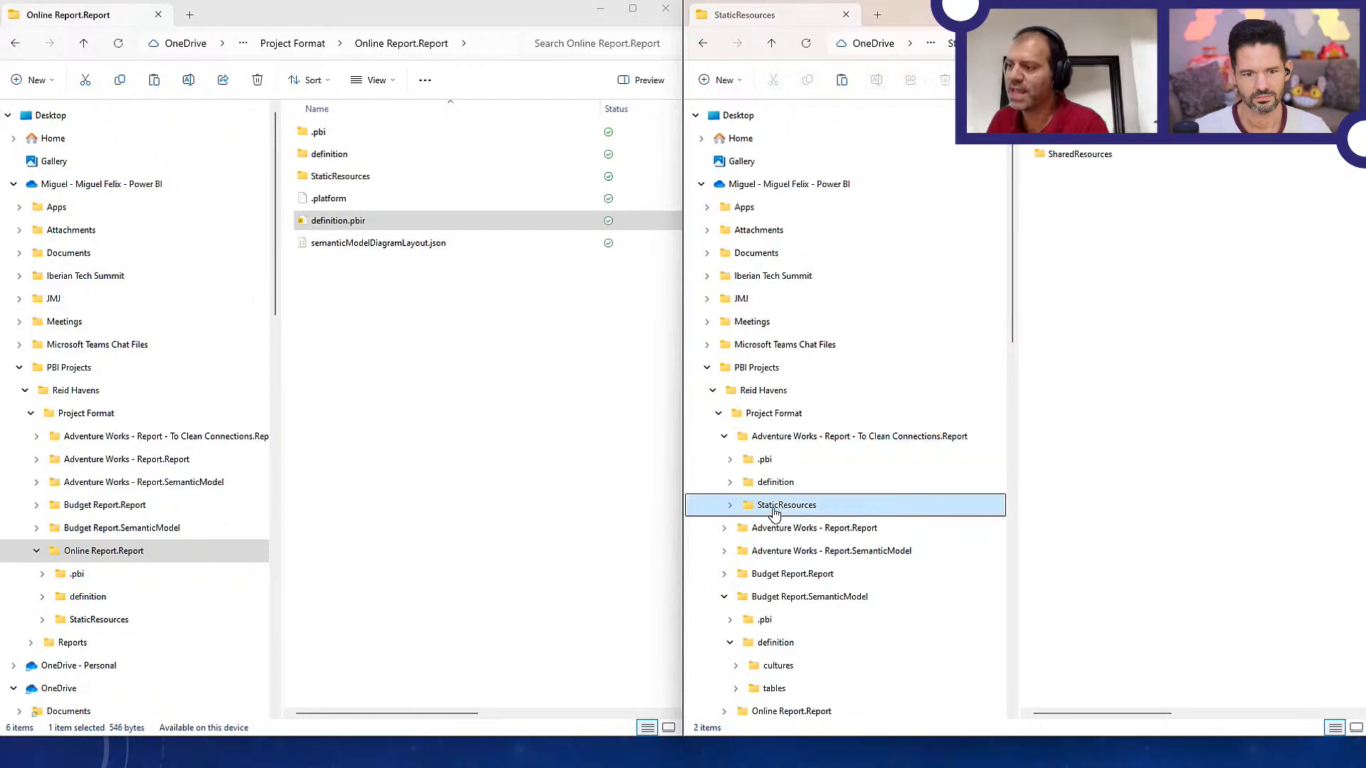
left_click(1071, 162)
double_click(1069, 156)
key("alt+Left")
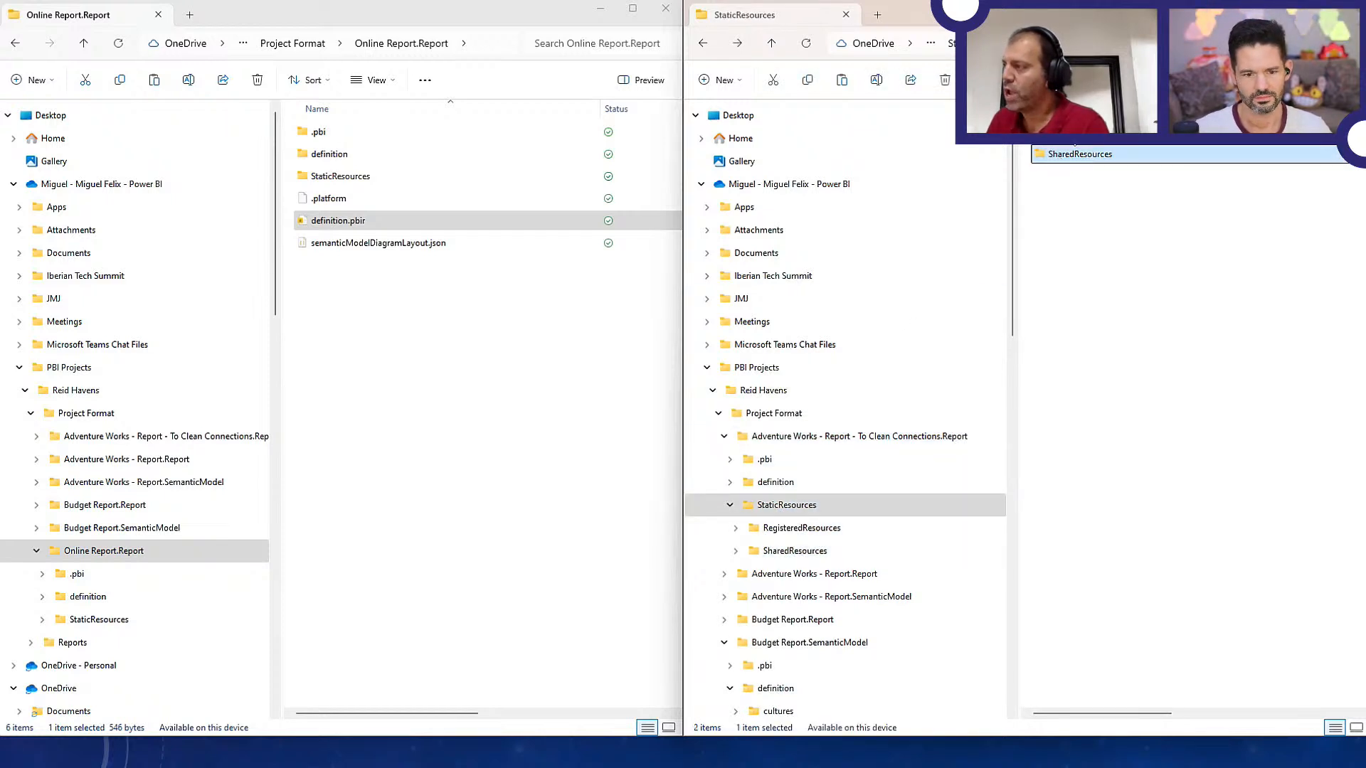
key("Up")
key("Return")
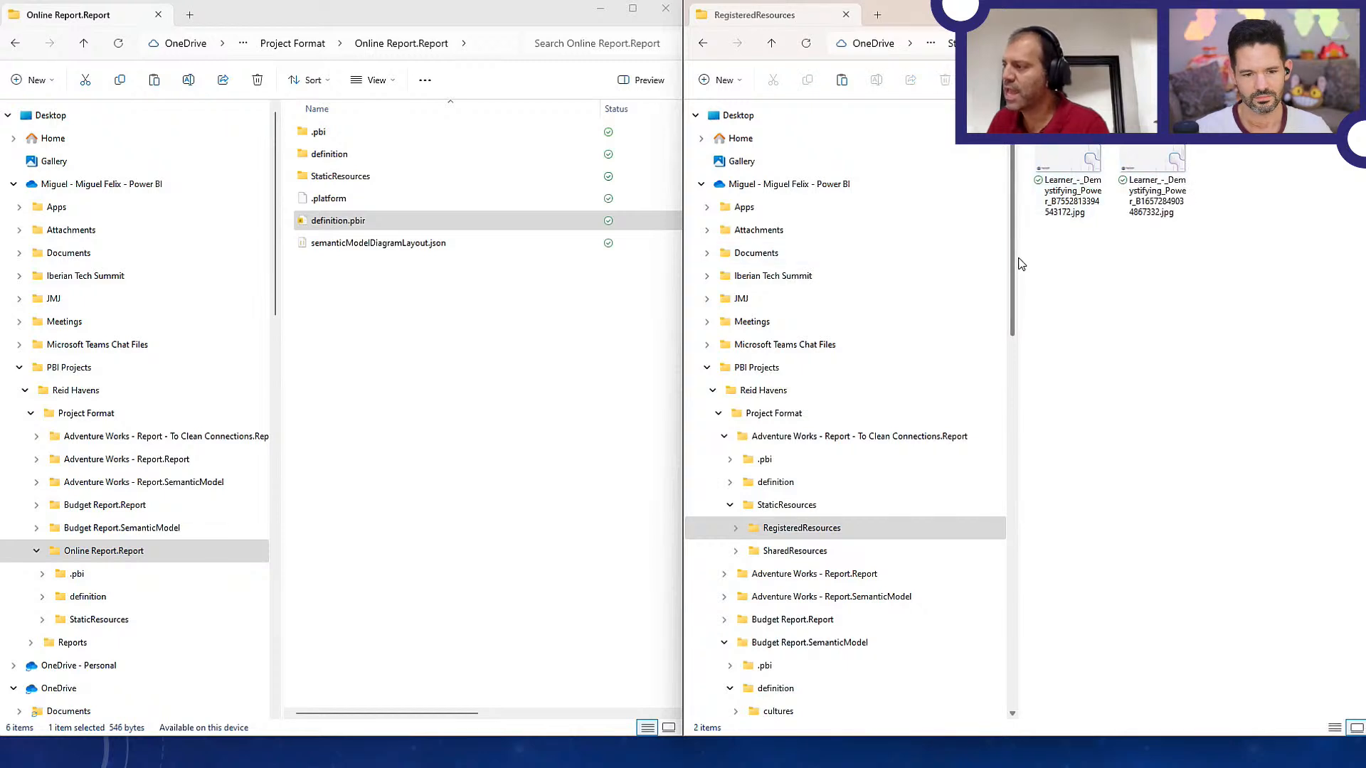
left_click(1069, 186)
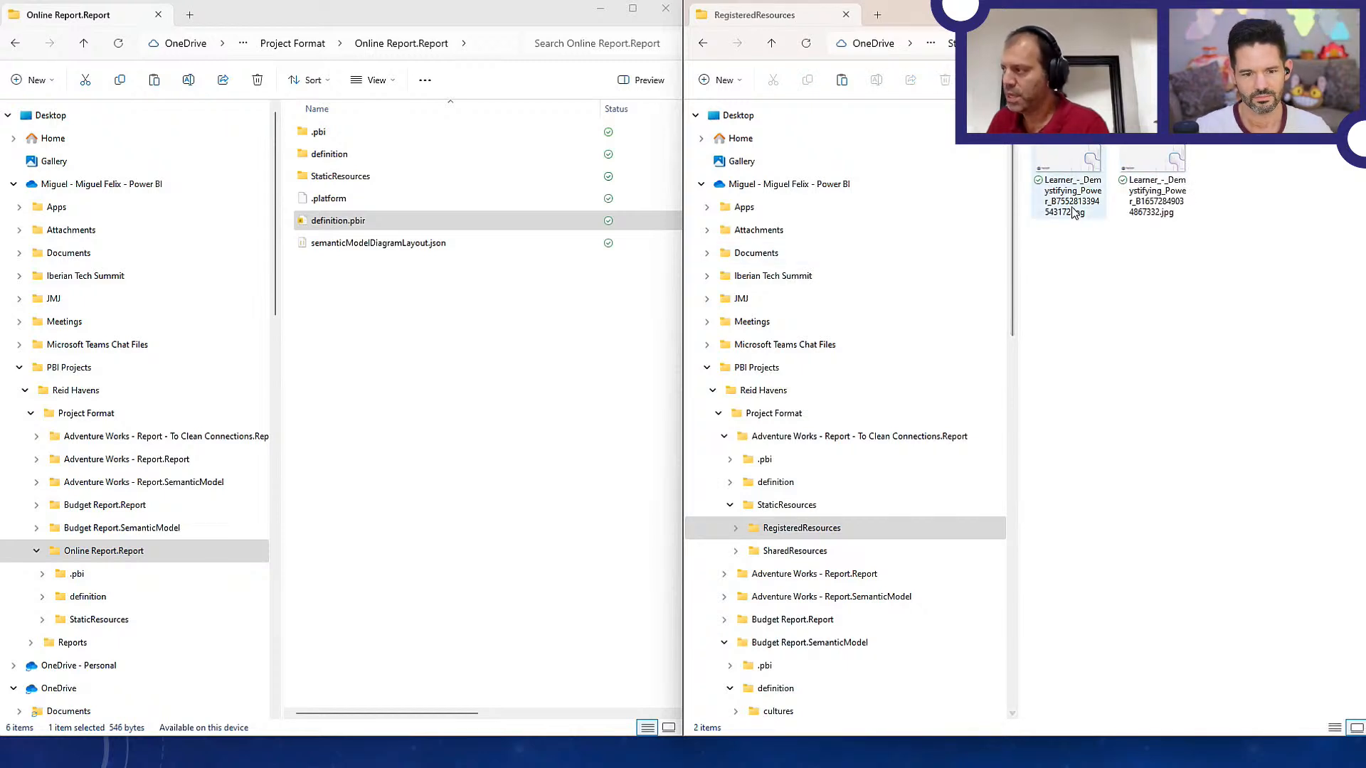
In the Reports folder, preview the replacement image Background With.jpg and close the preview
left_click(1144, 212)
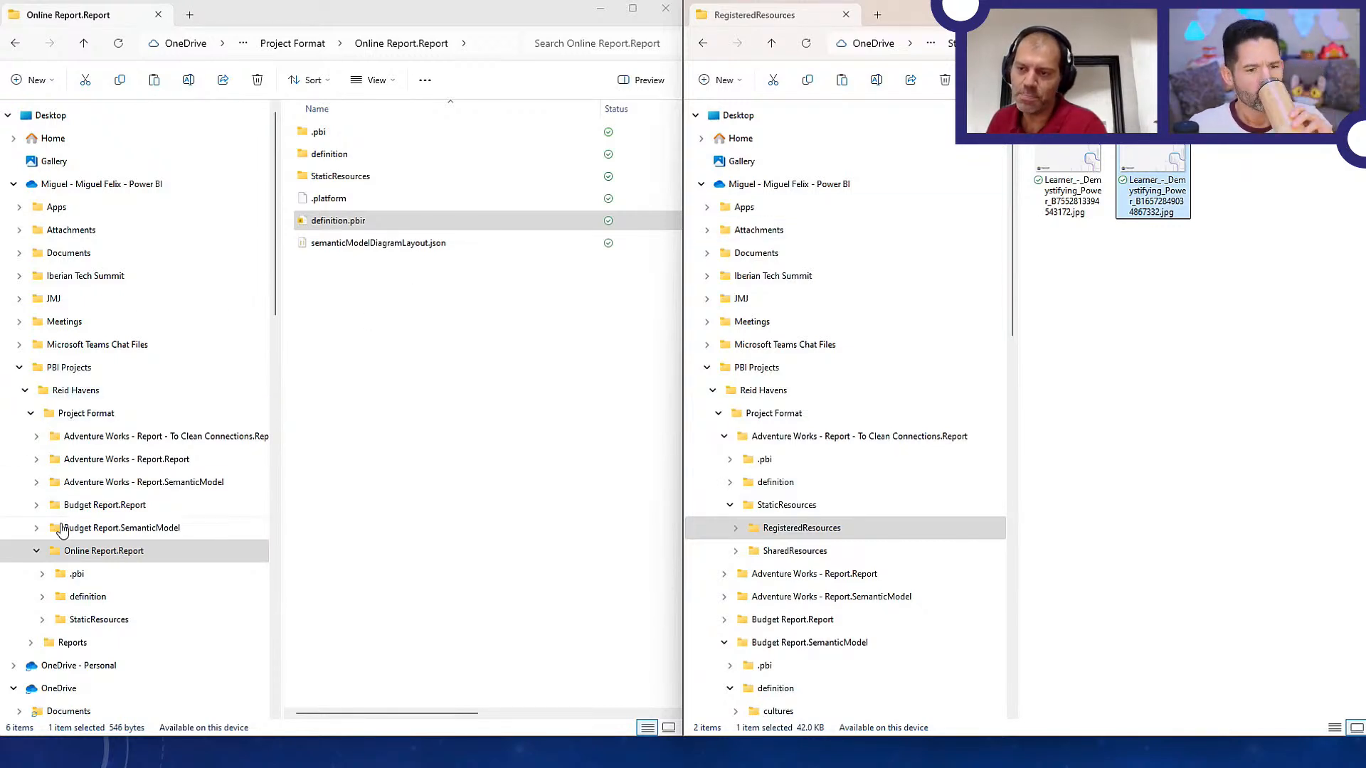
left_click(33, 414)
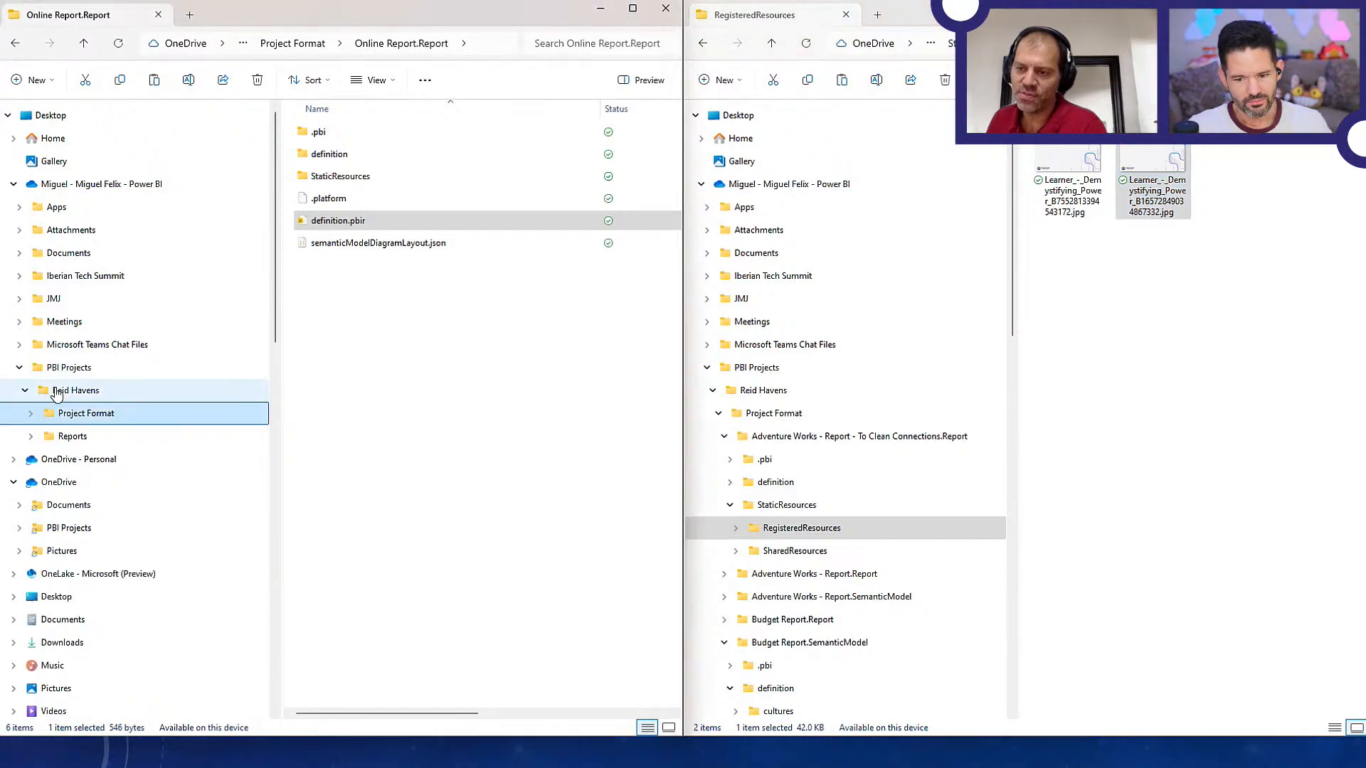
left_click(74, 391)
left_click(71, 436)
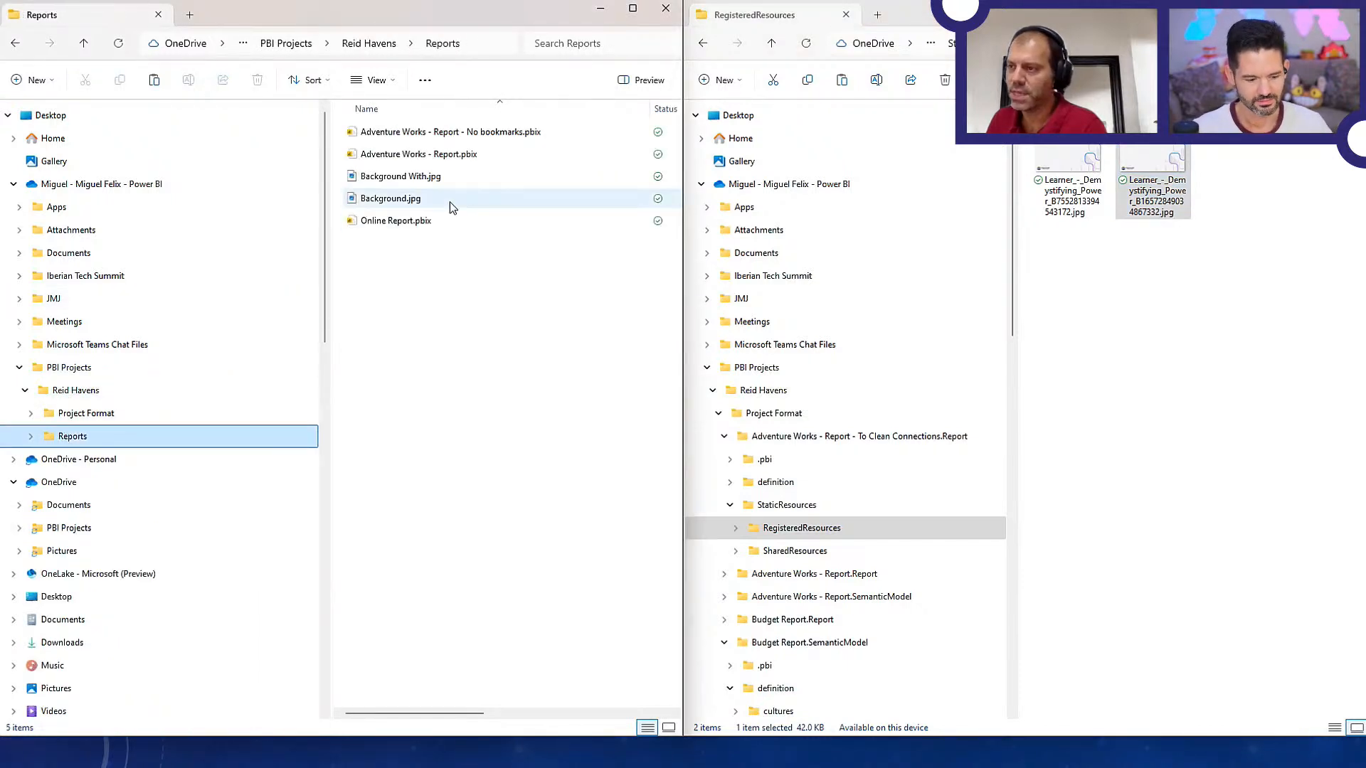
left_click(420, 182)
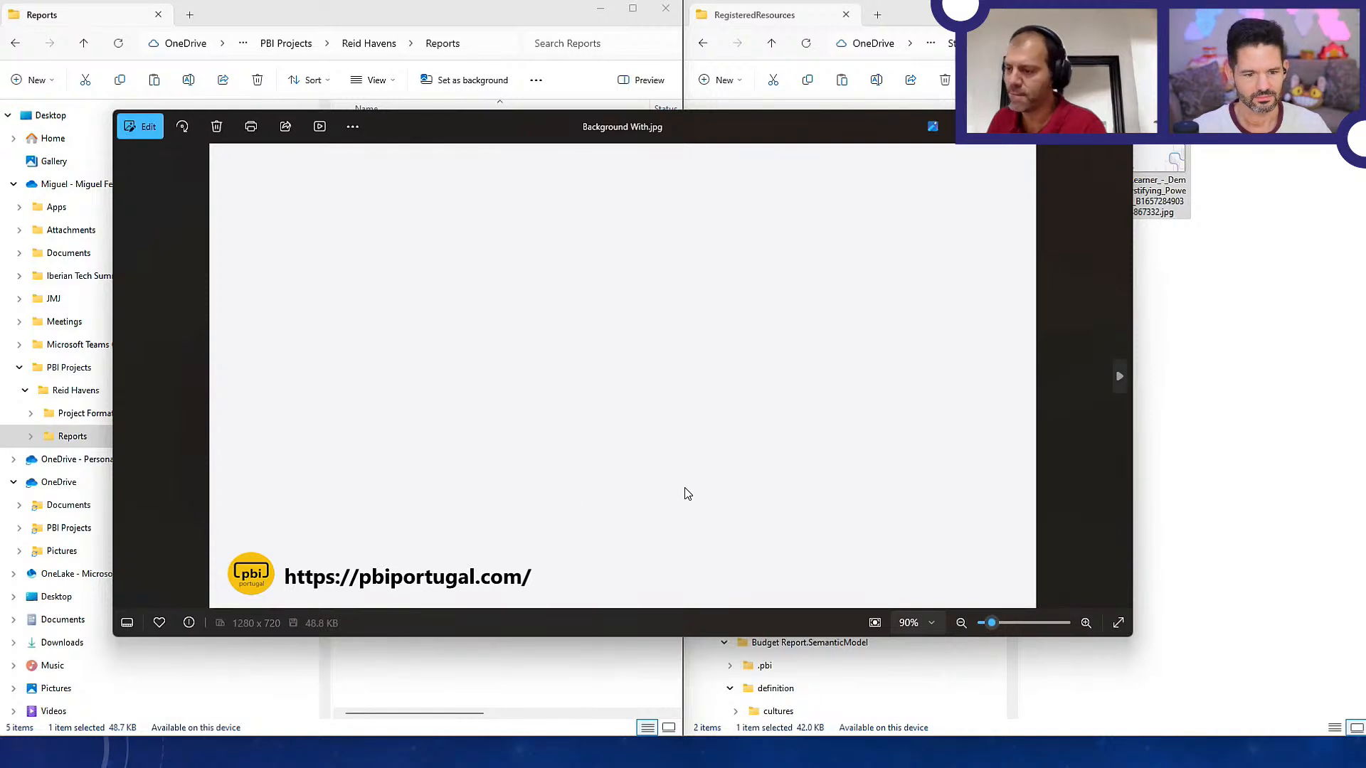
left_click(1116, 126)
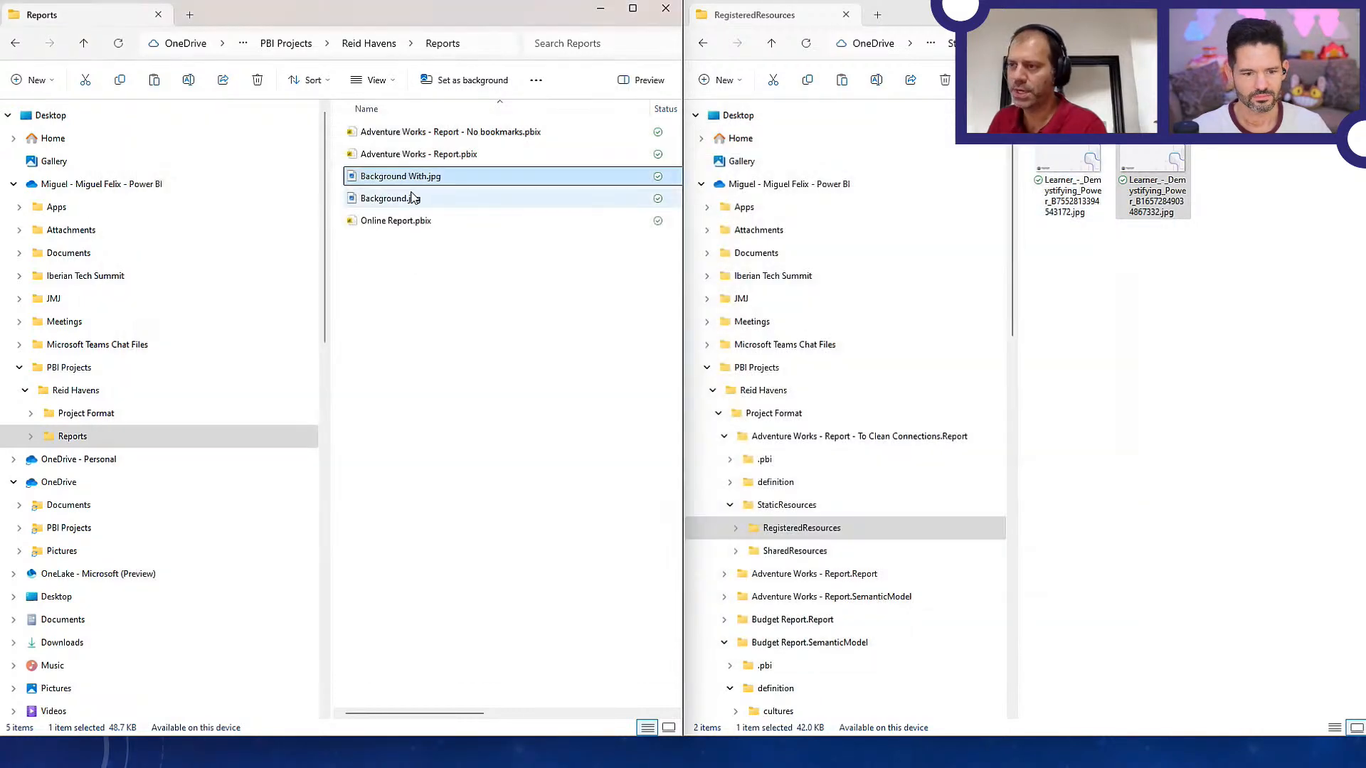
Duplicate Background With.jpg and rename the copy to match the first registered image, Learner_-_Demystifying_Power_B7552813394543172.jpg
key("ctrl+c")
key("ctrl+v")
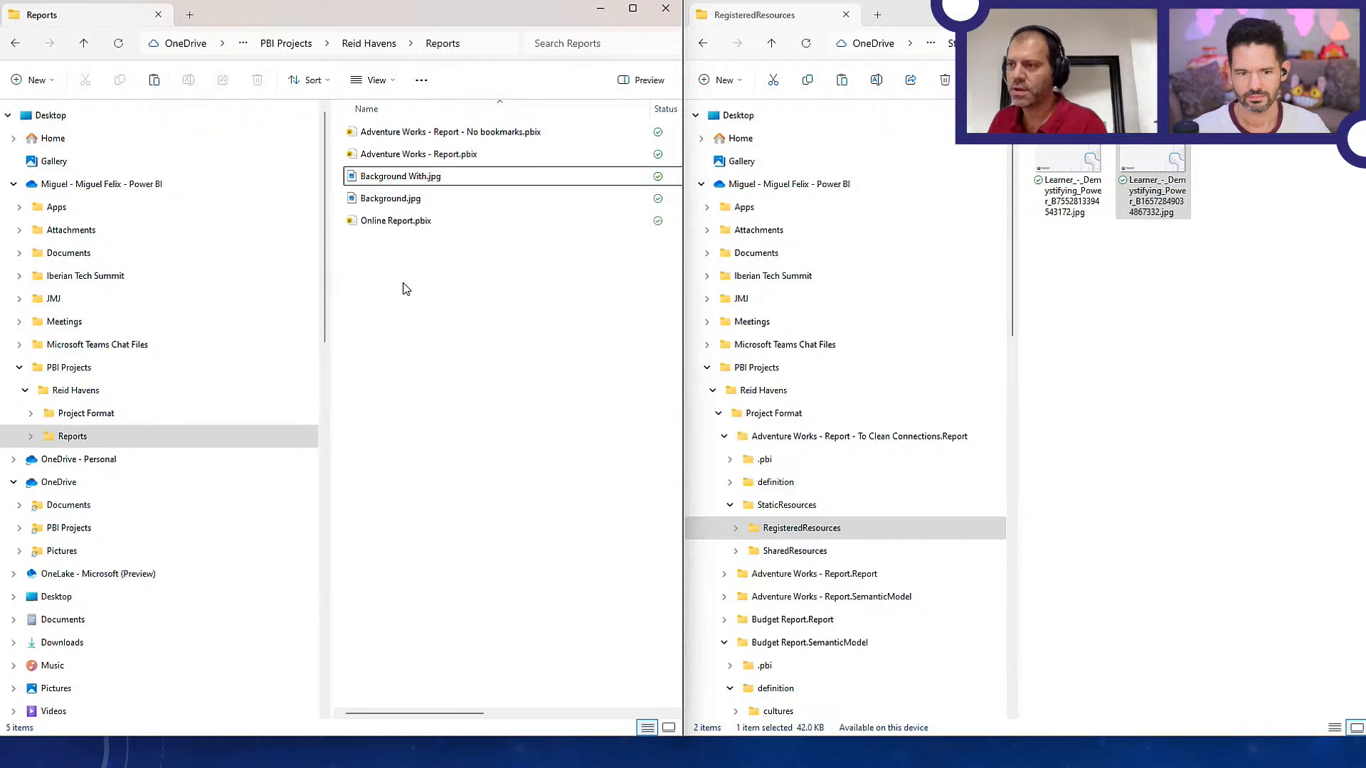
left_click(1082, 206)
key("F2")
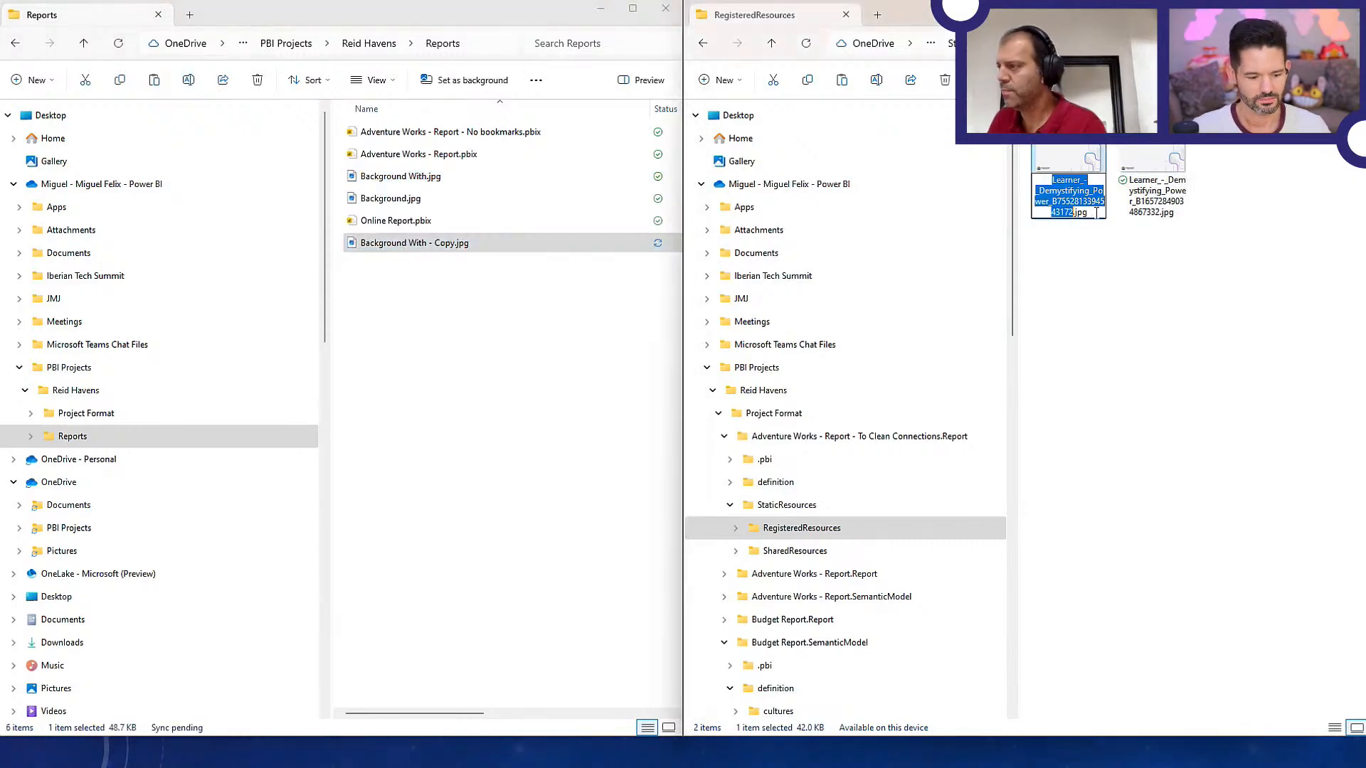
key("Return")
left_click(437, 177)
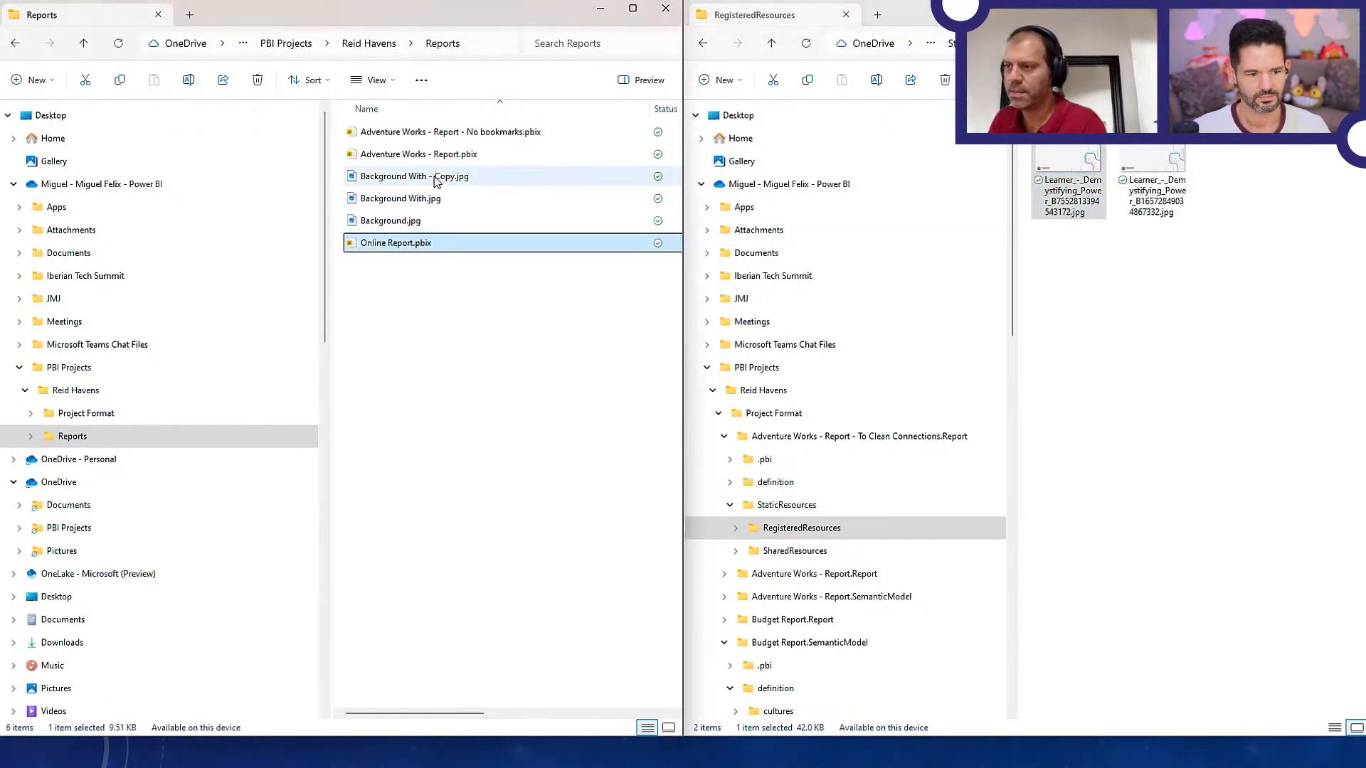
key("F2")
key("ctrl+v")
key("Return")
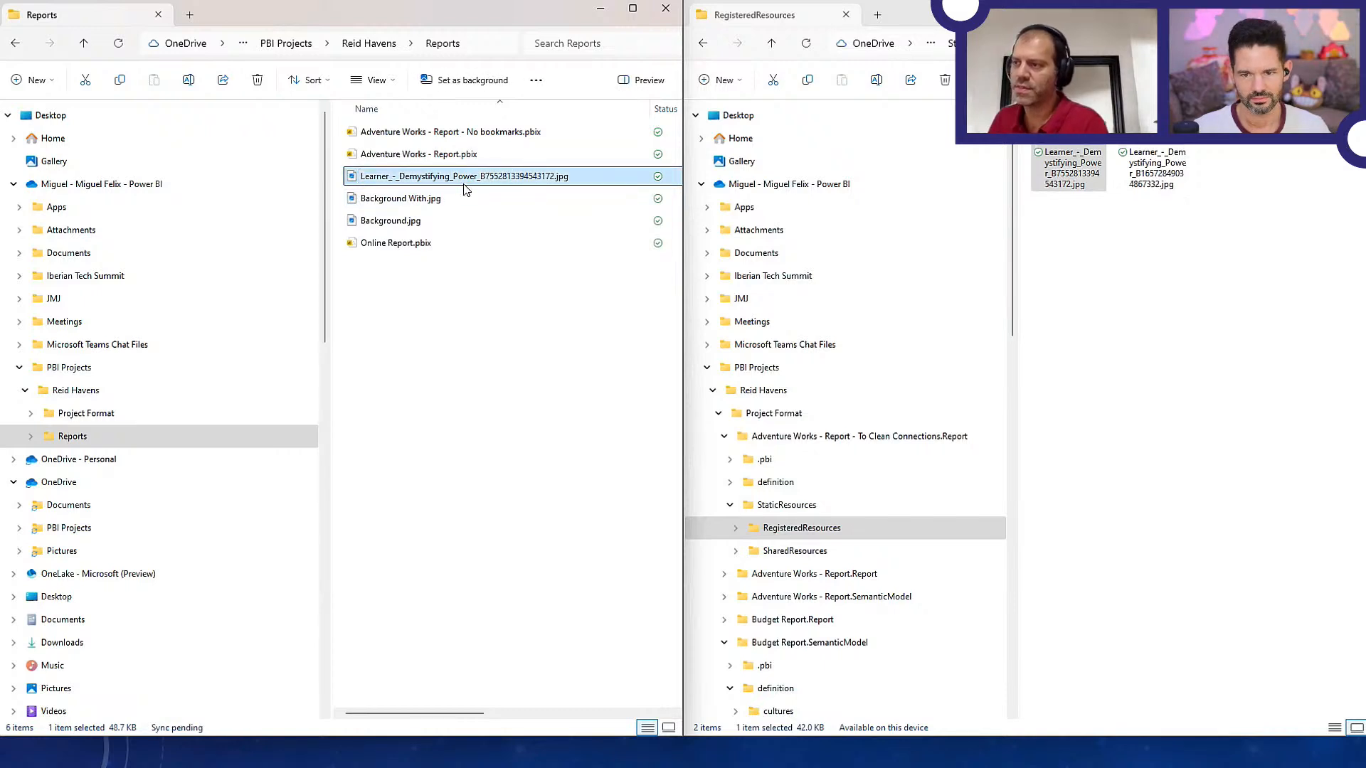
Copy the renamed image into the report's RegisteredResources folder, replacing the existing file Learner_-_Demystifying_Power_B7552813394543172.jpg
left_click_drag(503, 200, 1143, 306)
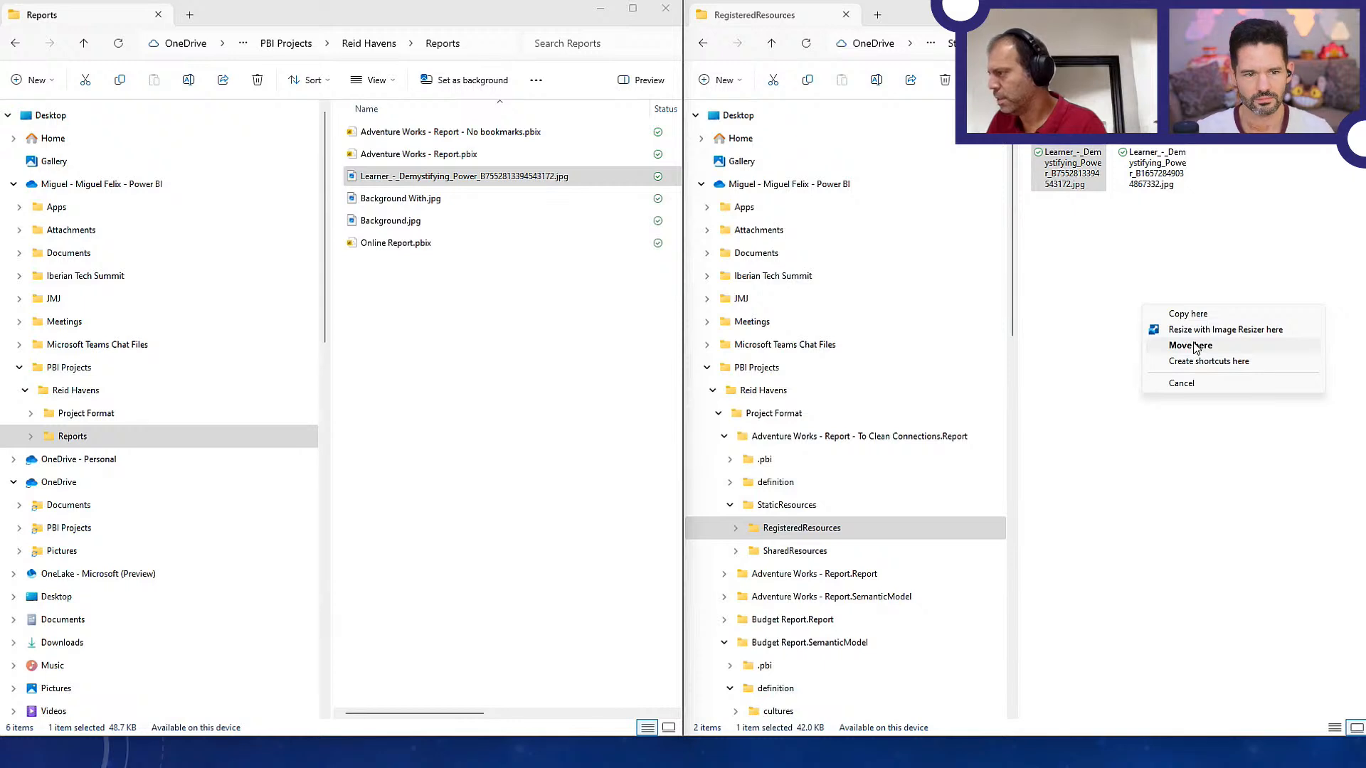
left_click(1193, 318)
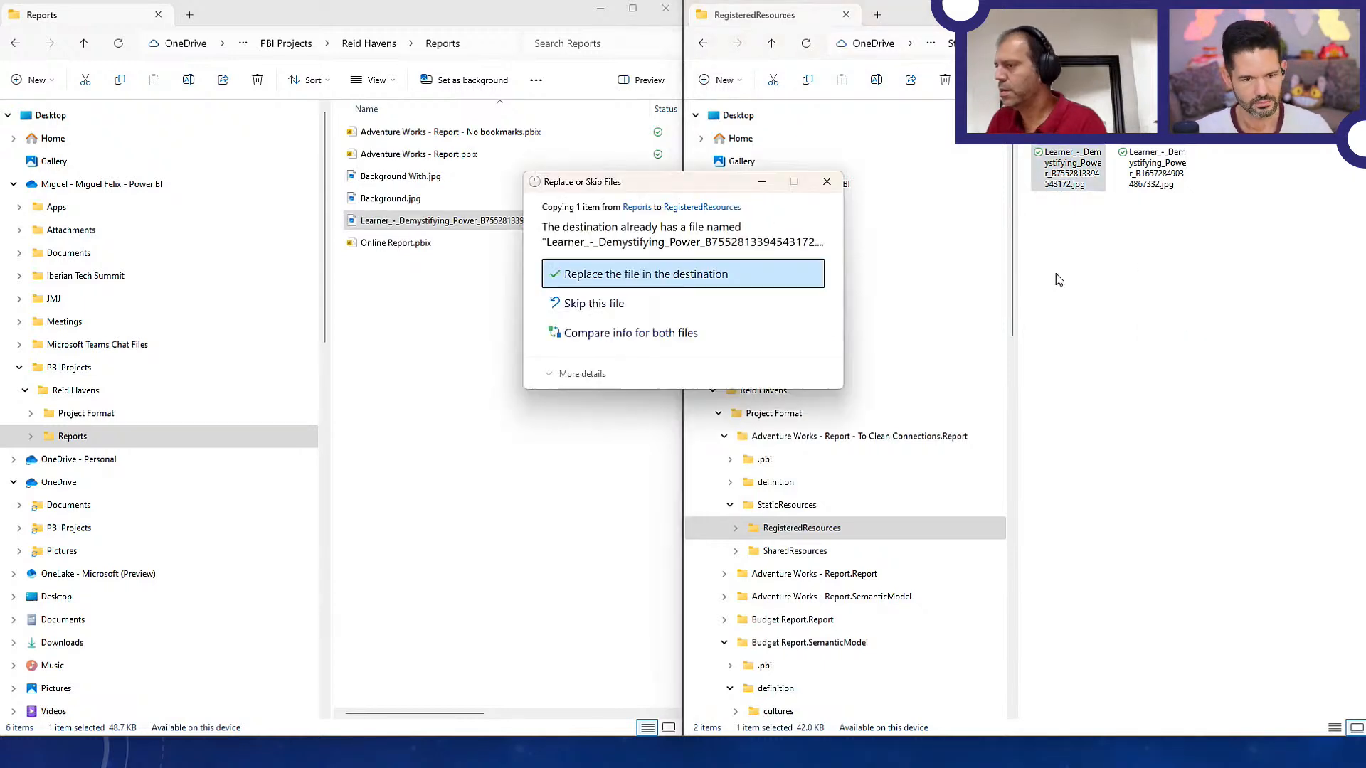
left_click(717, 272)
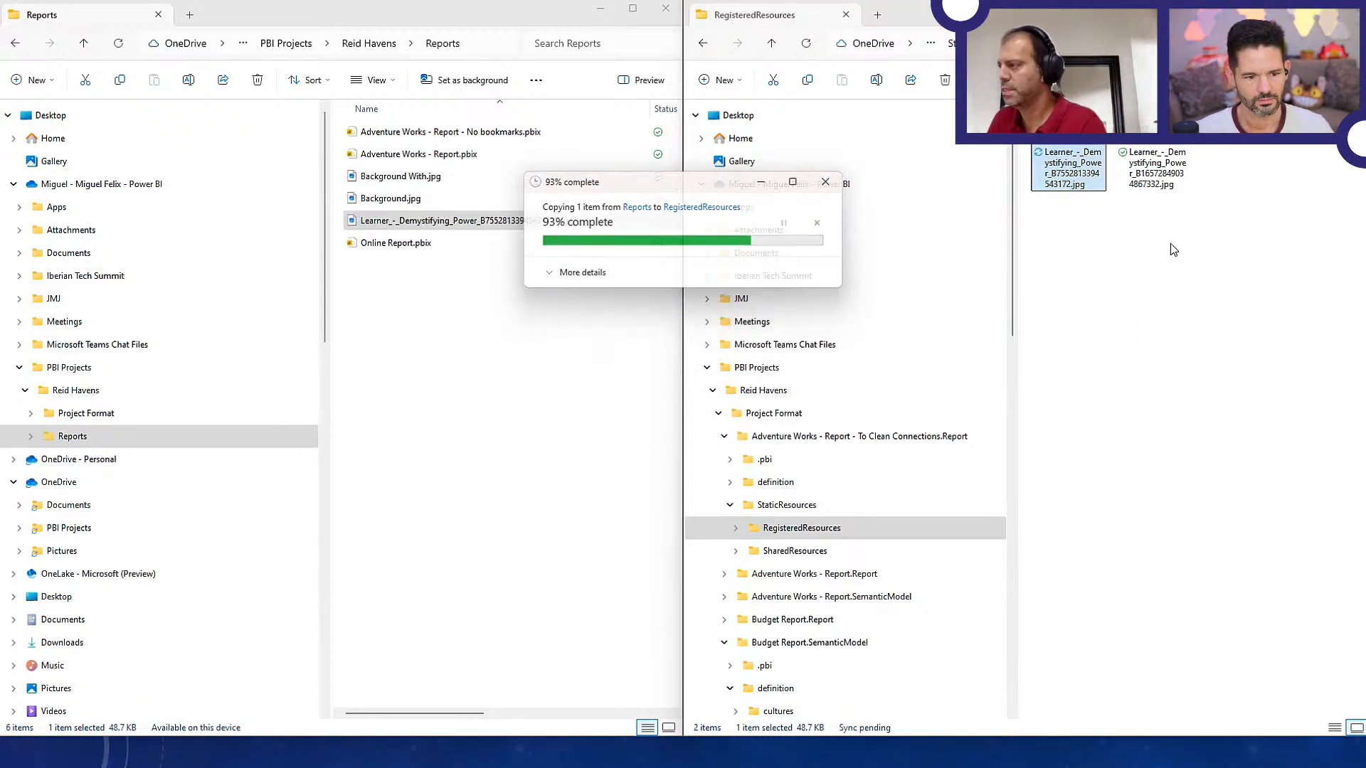
Rename the image copy in Reports to match the second registered image, Learner_-_Demystifying_Power_B16572849034867332.jpg
left_click(1152, 171)
key("F2")
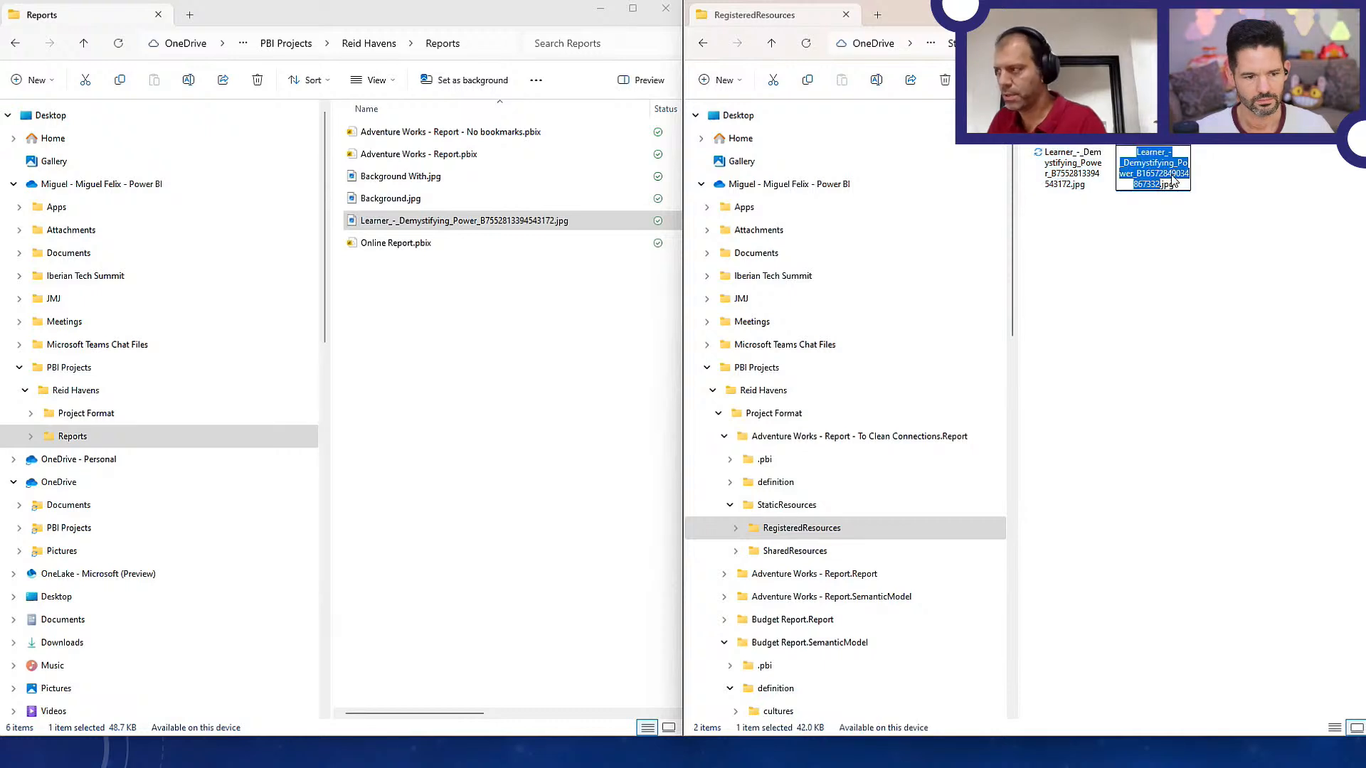
key("ctrl+c")
key("Return")
left_click(435, 220)
key("F2")
key("ctrl+v")
key("Return")
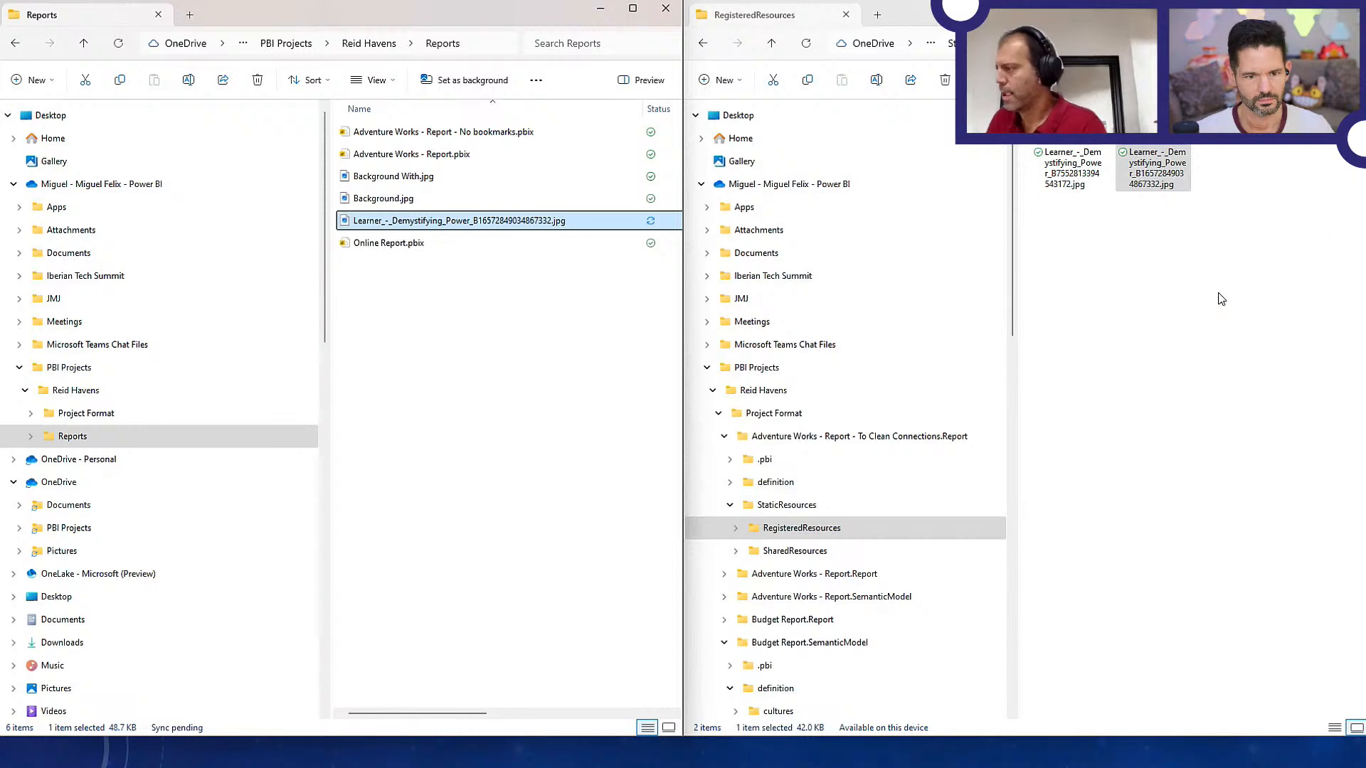
Copy Learner_-_Demystifying_Power_B16572849034867332.jpg from Reports into RegisteredResources, replacing the existing file
right_click(1221, 299)
left_click(1231, 302)
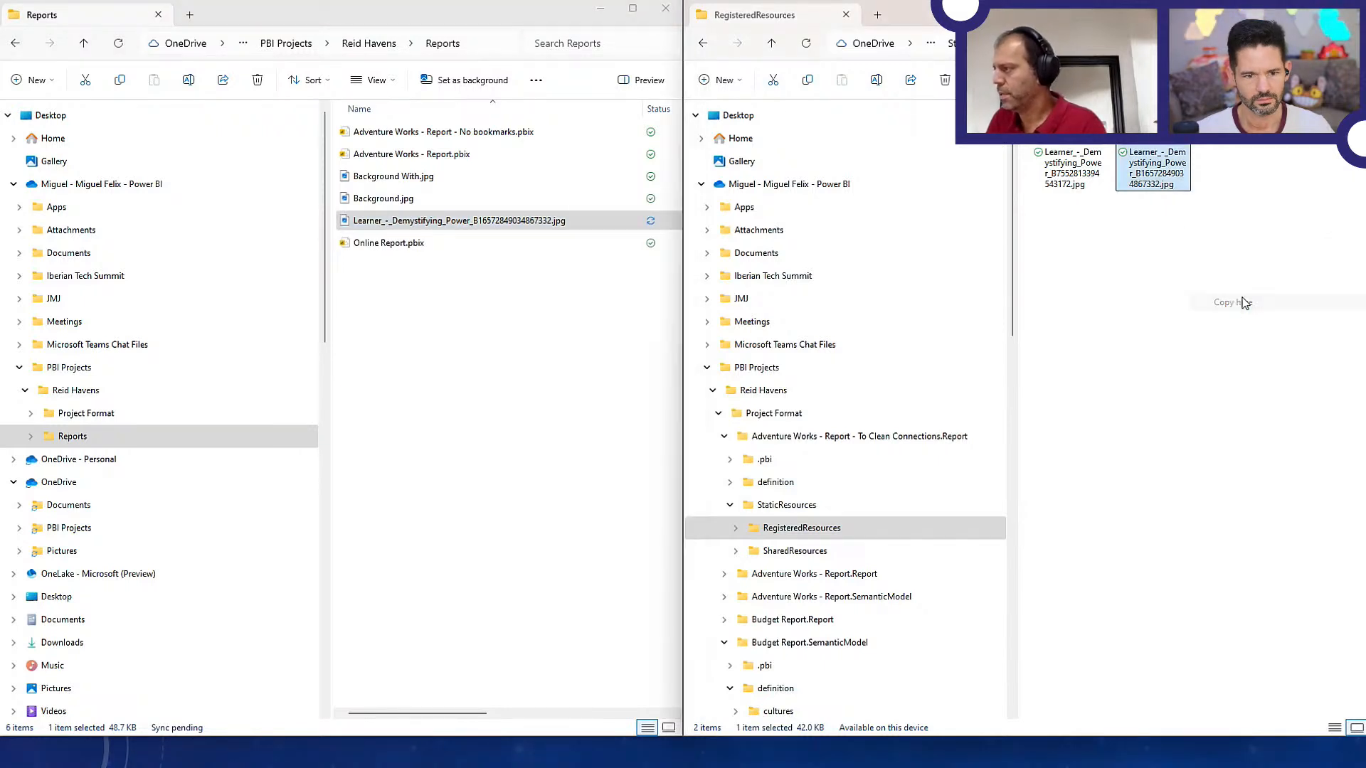
left_click(717, 271)
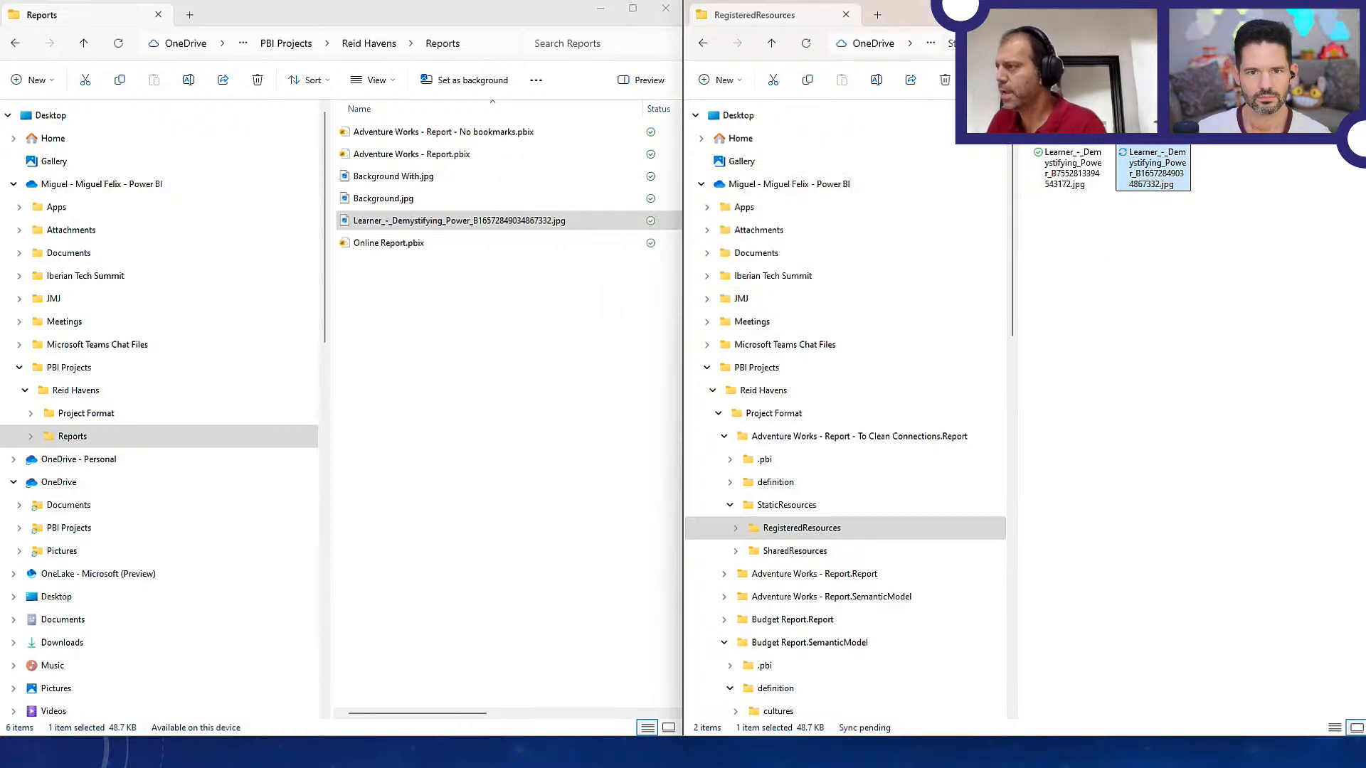
Reopen the To Clean Connections report from its definition.pbir and check the backgrounds of Sales Summary and Detail page
key("alt+Up")
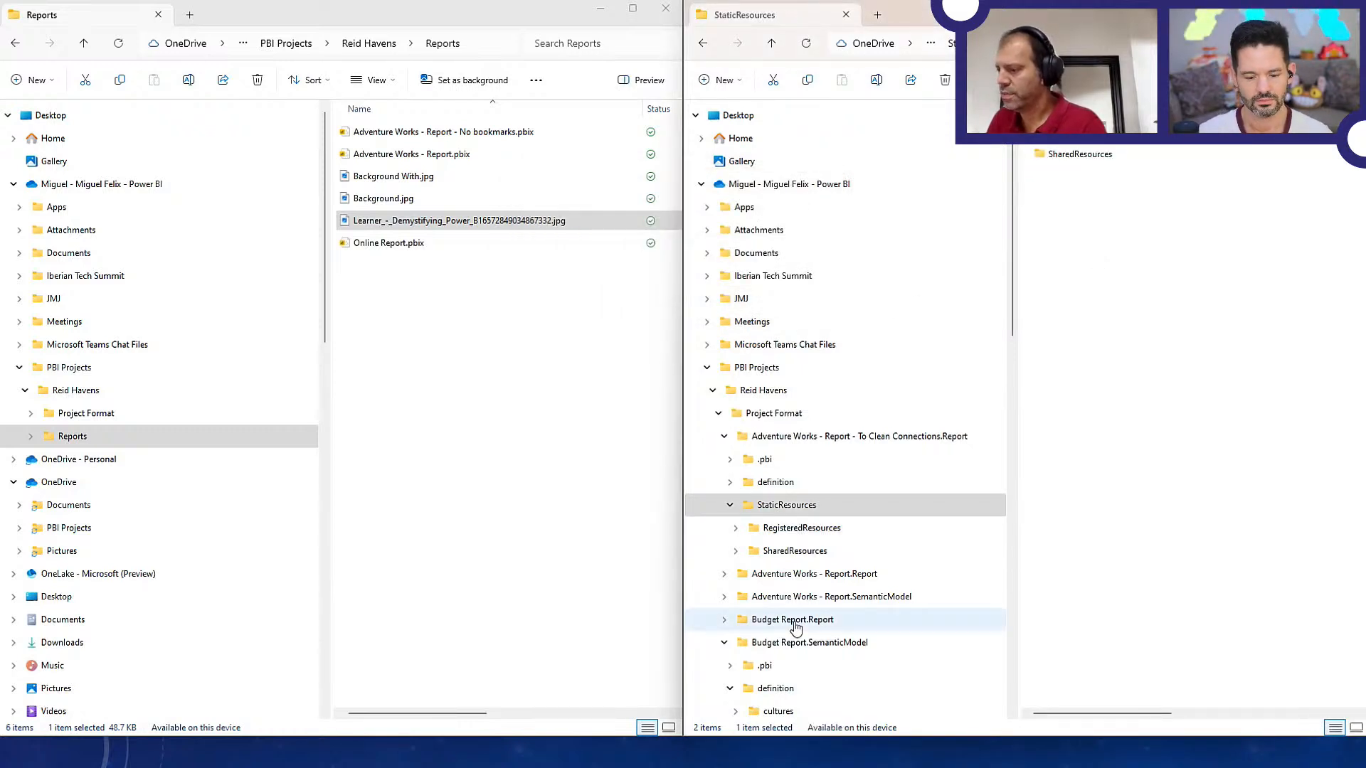
left_click(772, 437)
left_click(1095, 222)
double_click(1095, 231)
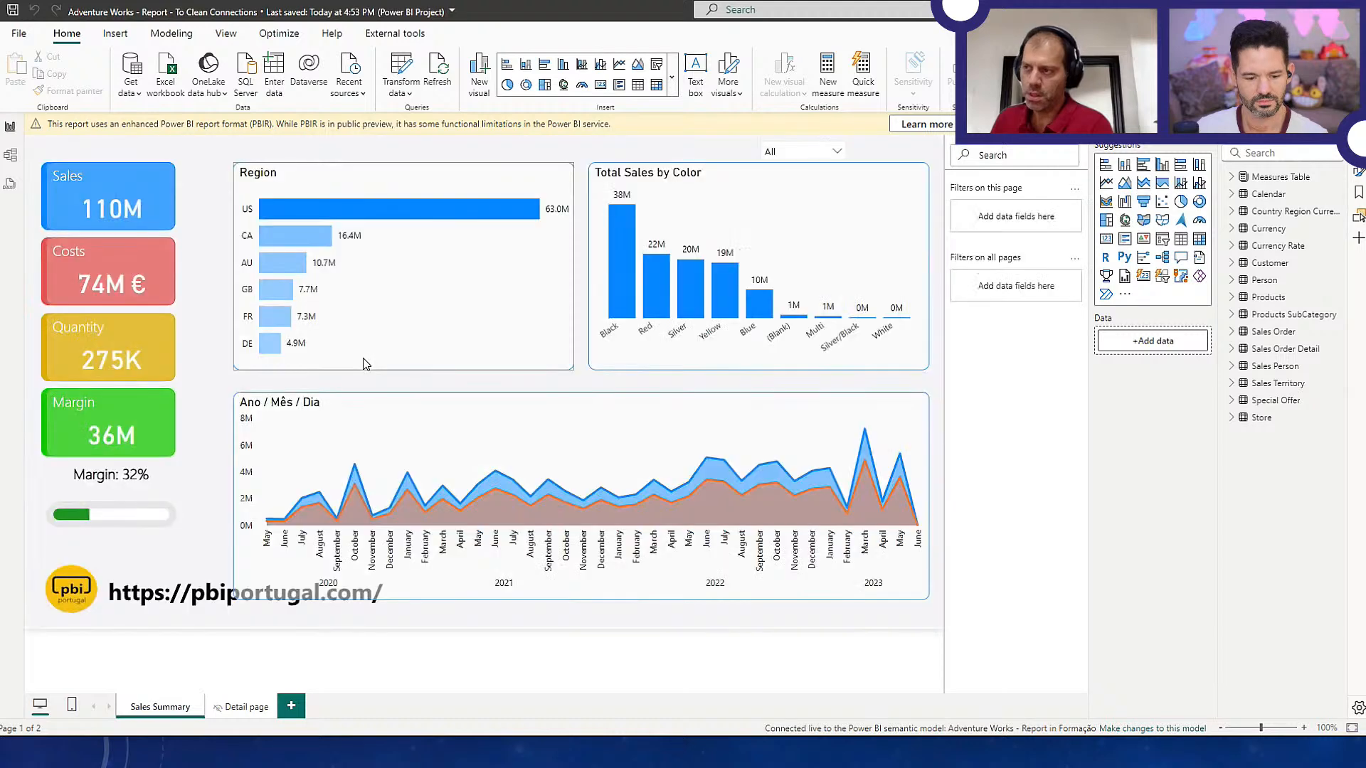
left_click(240, 713)
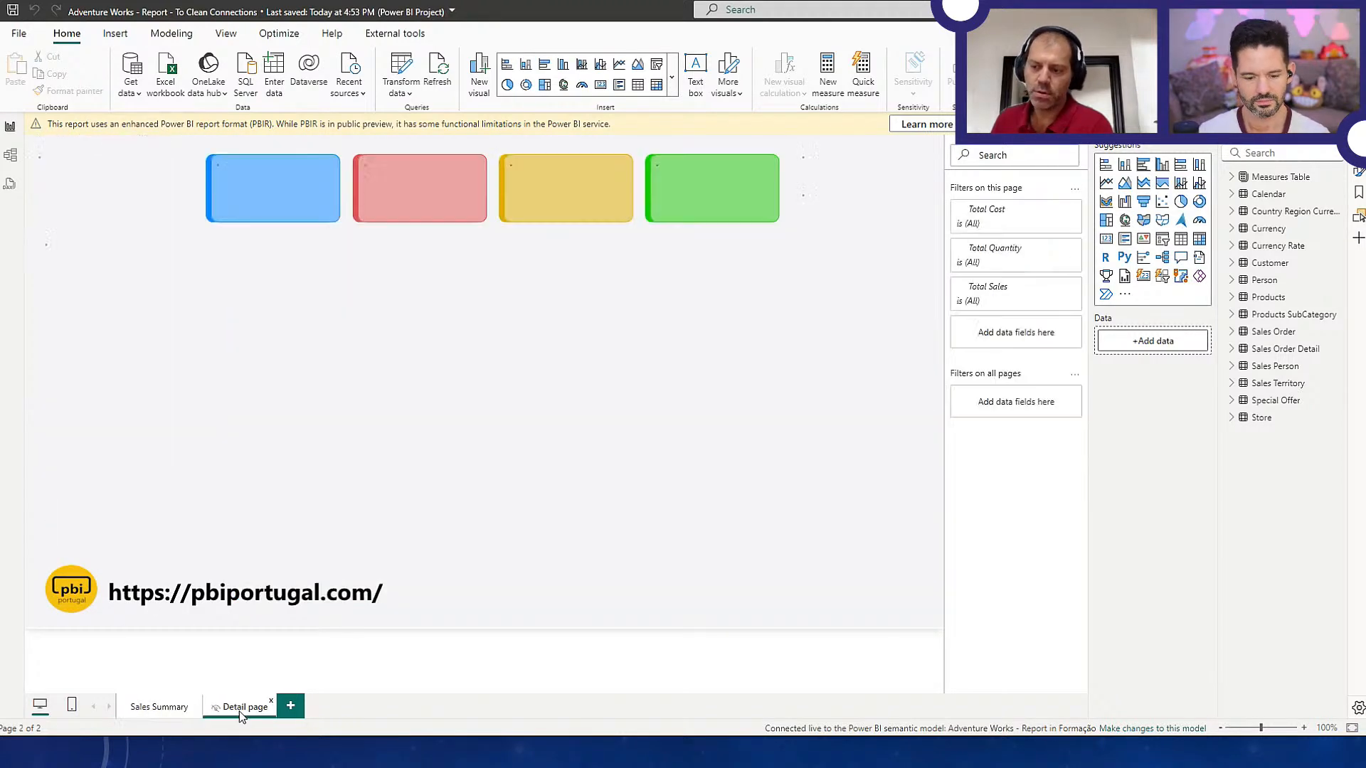
left_click(184, 714)
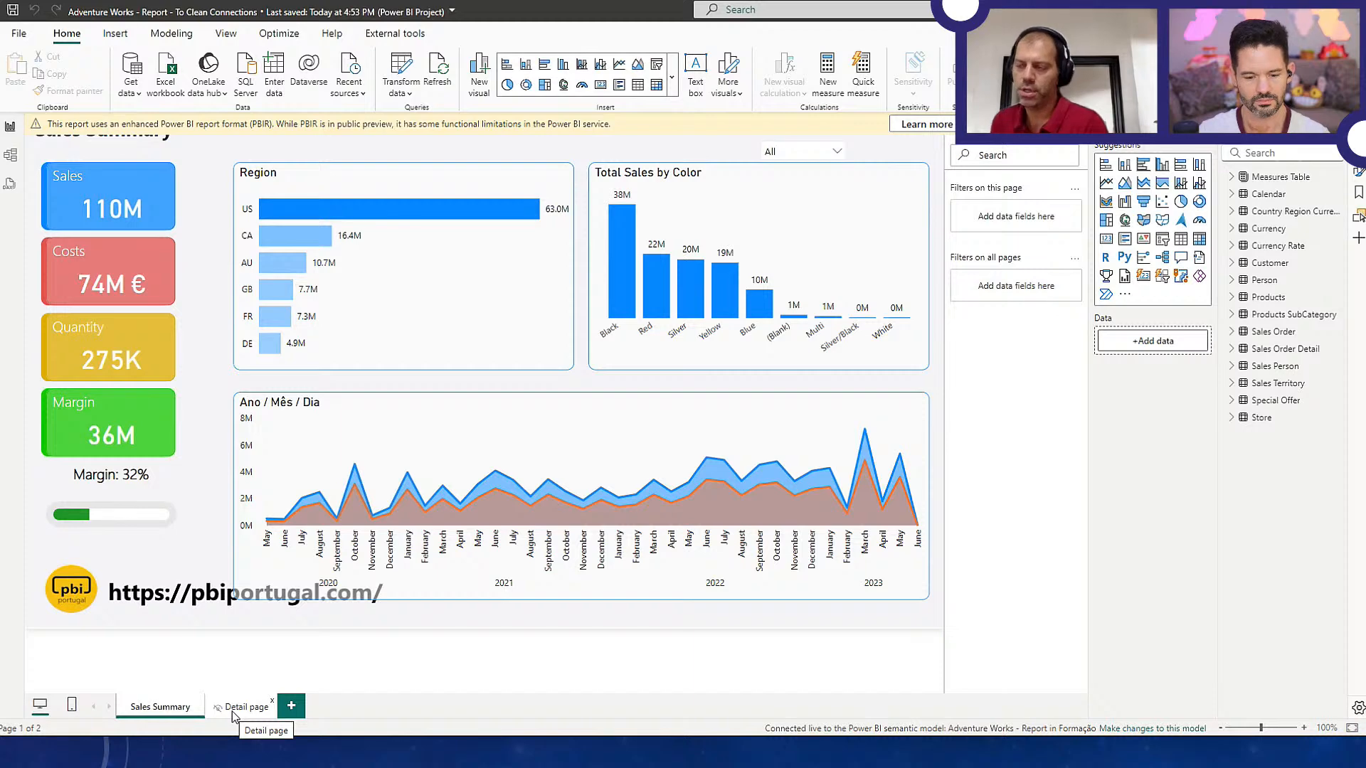
In File Explorer, look through the To Clean Connections report's definition, StaticResources and .pbi folders
key("alt+Tab")
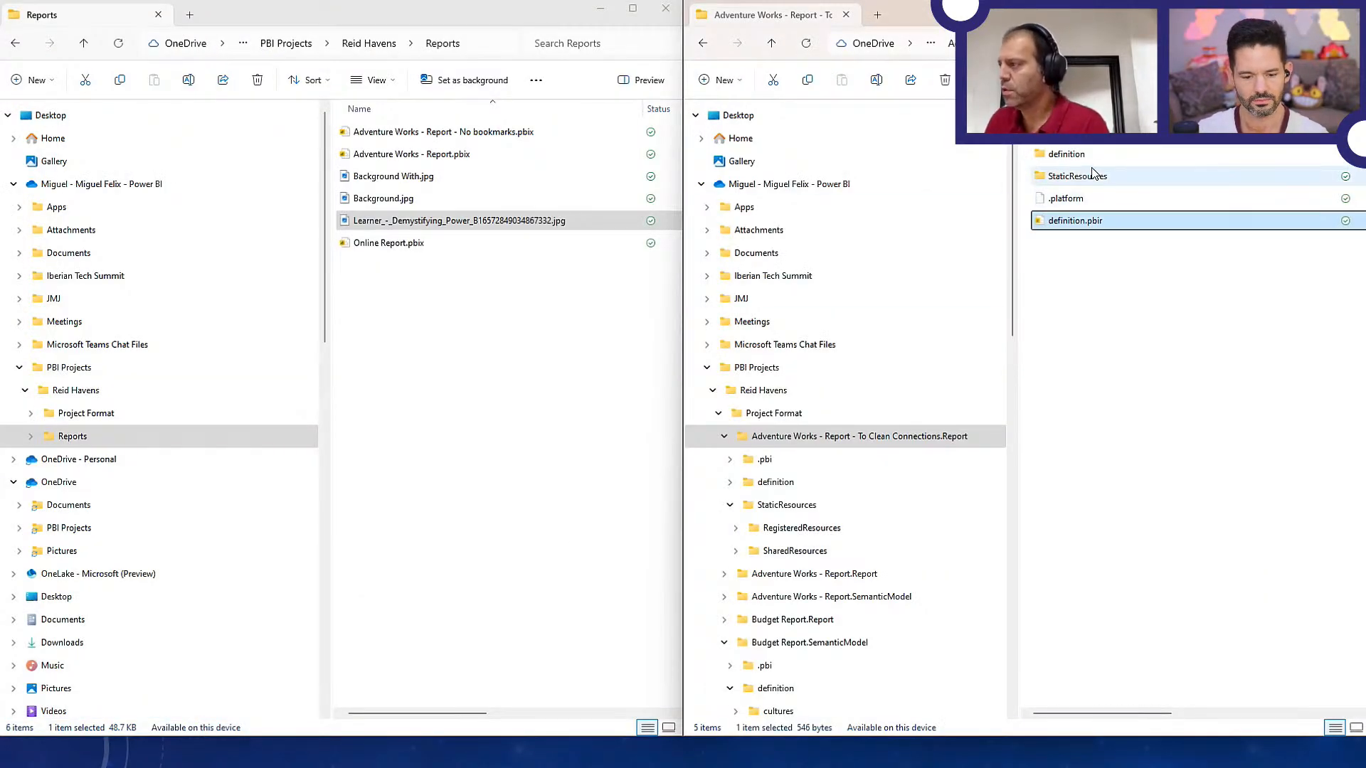
double_click(1074, 153)
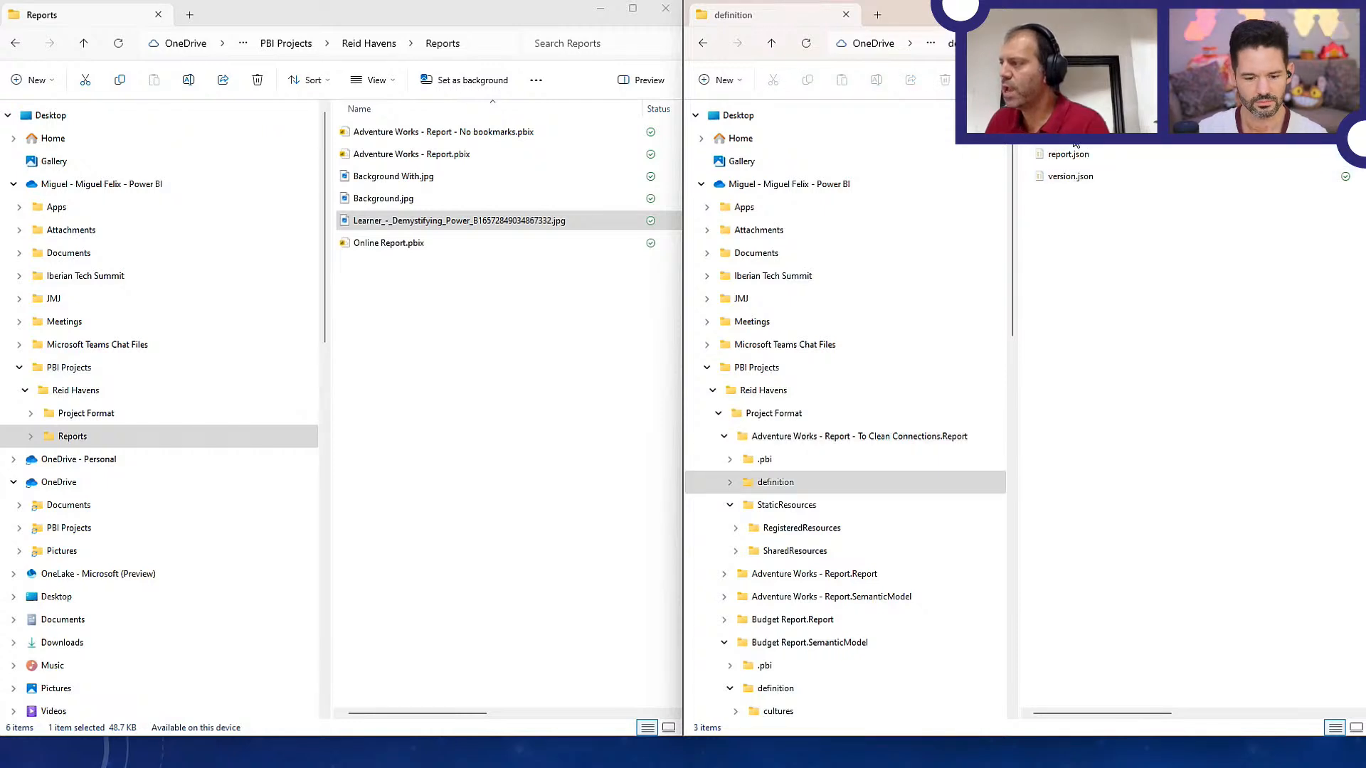
double_click(1074, 133)
key("alt+Left")
key("alt+Left")
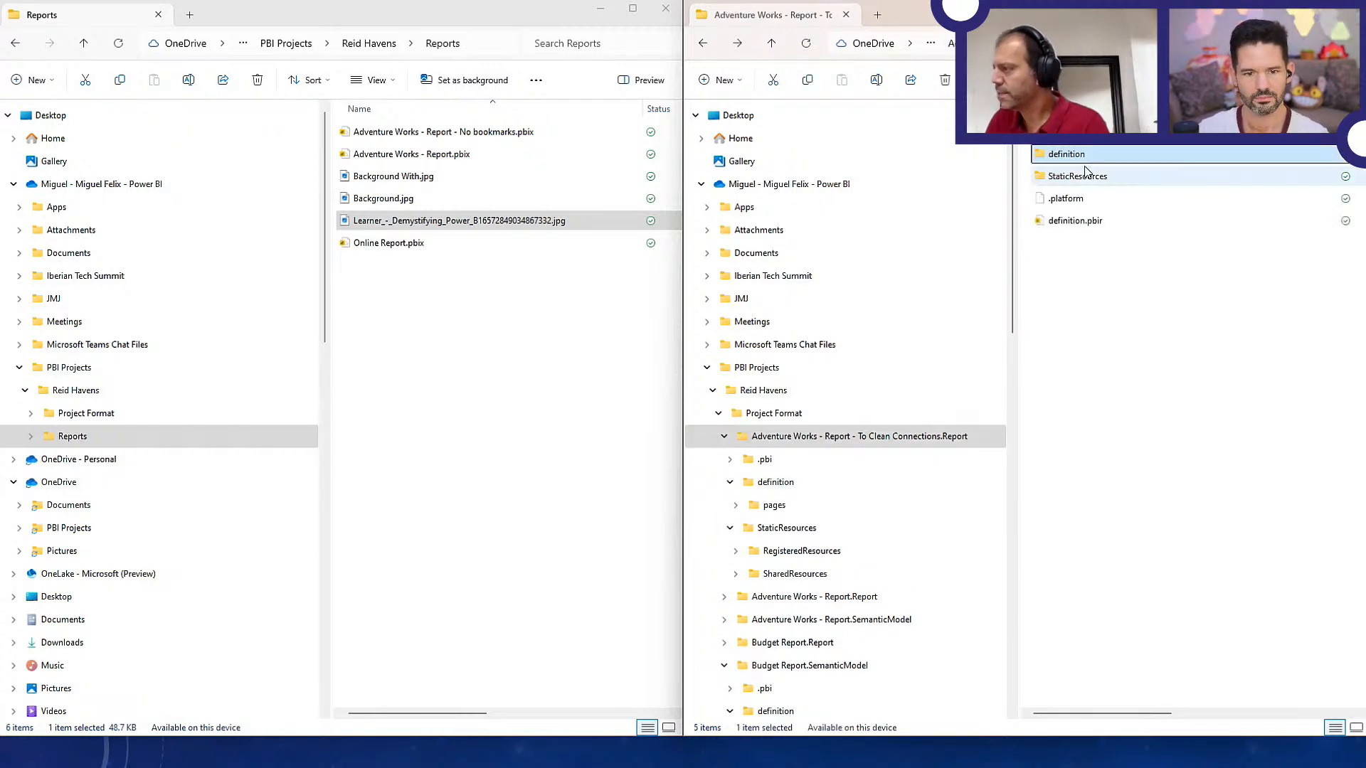
double_click(1077, 175)
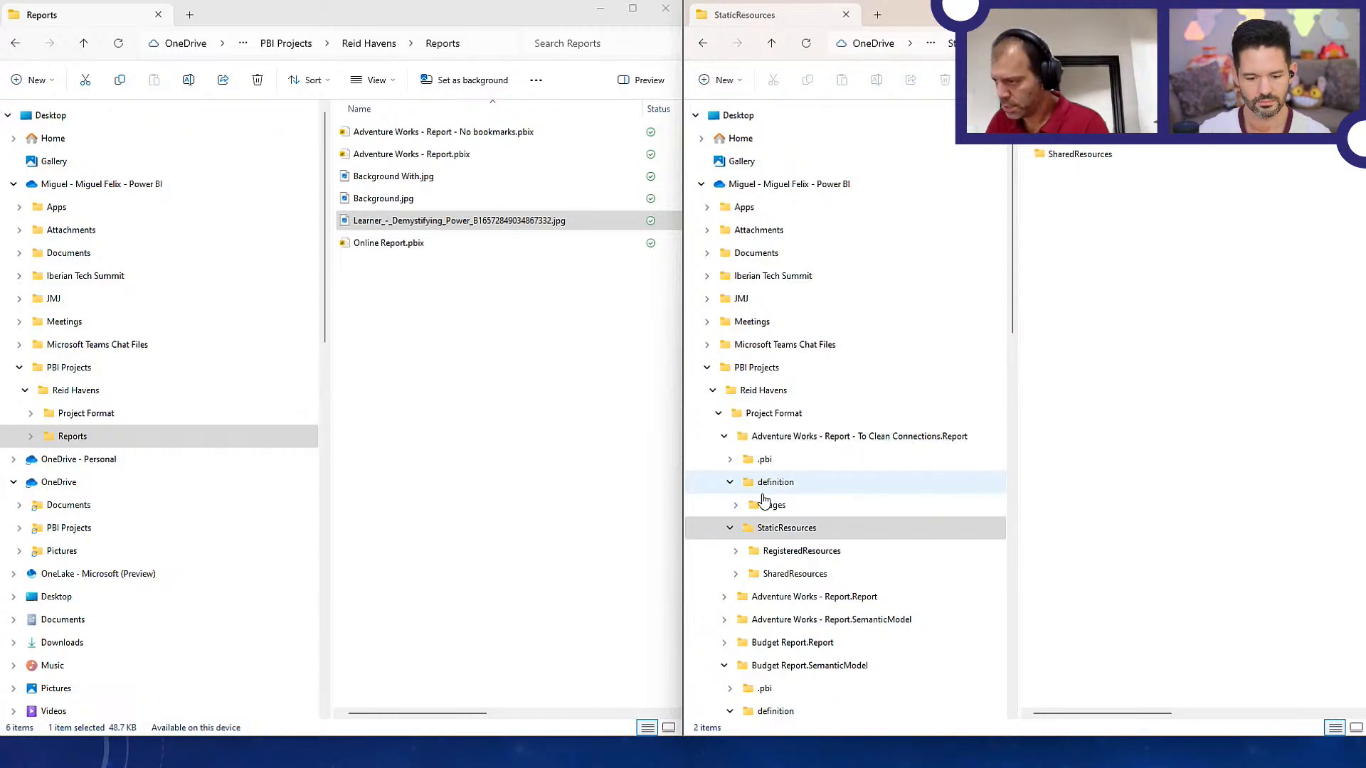
left_click(779, 441)
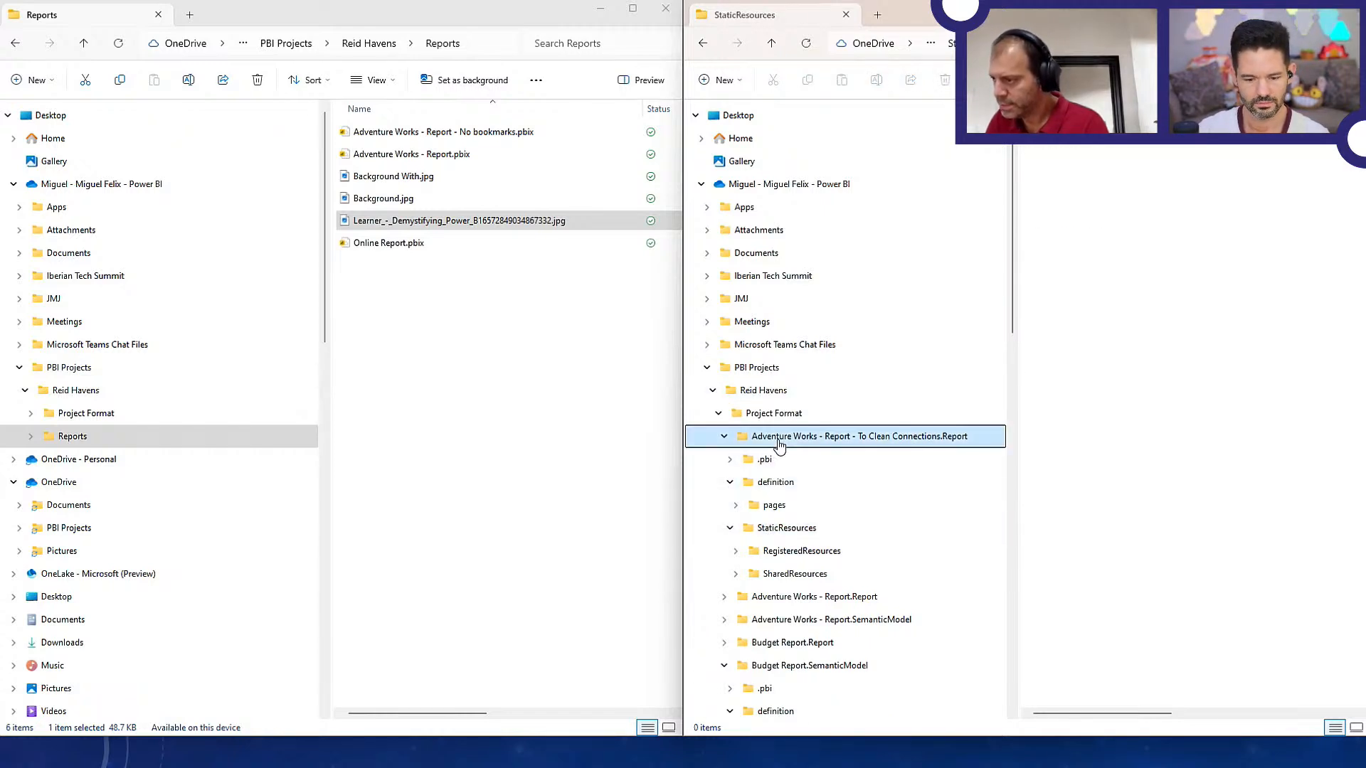
left_click(730, 459)
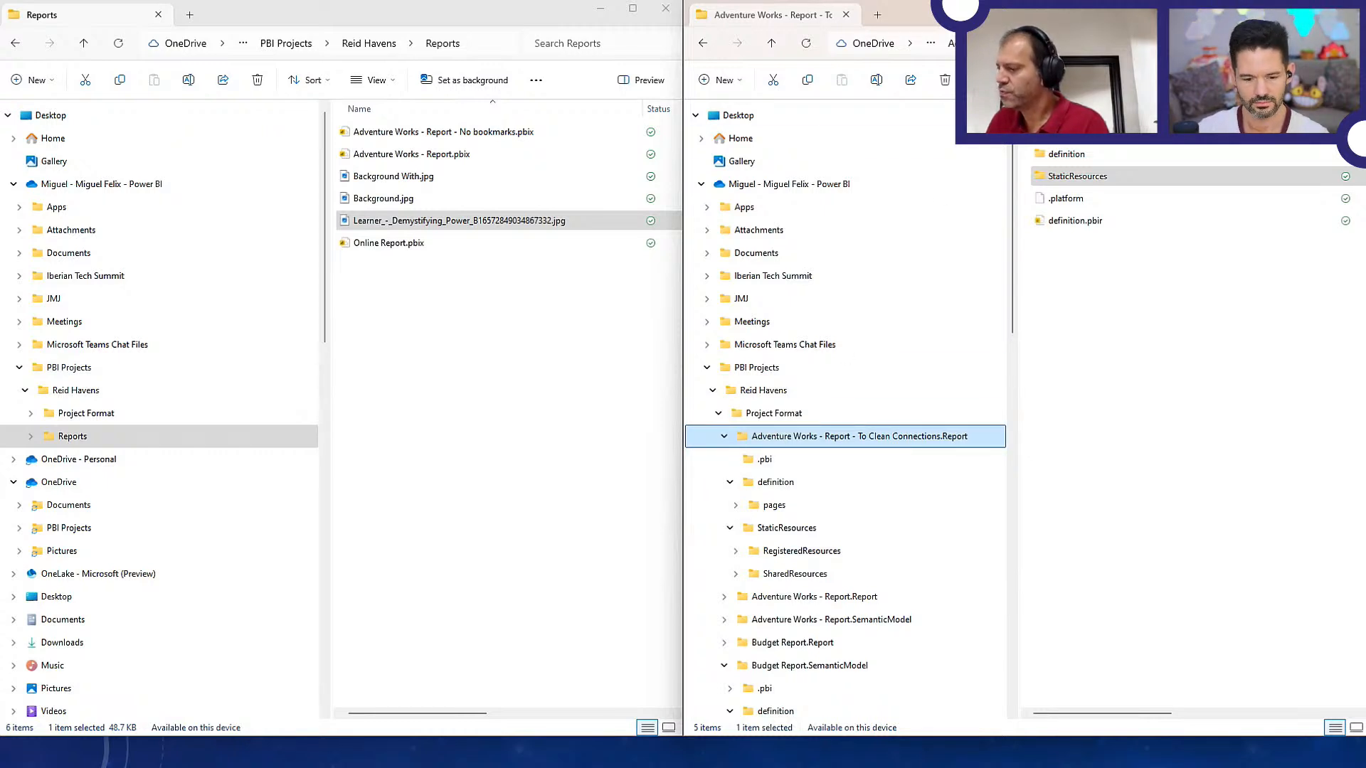
Switch to VS Code and examine the contents of the report's .pbi and definition folders
key("alt+Tab")
key("alt+Tab")
key("alt+Tab")
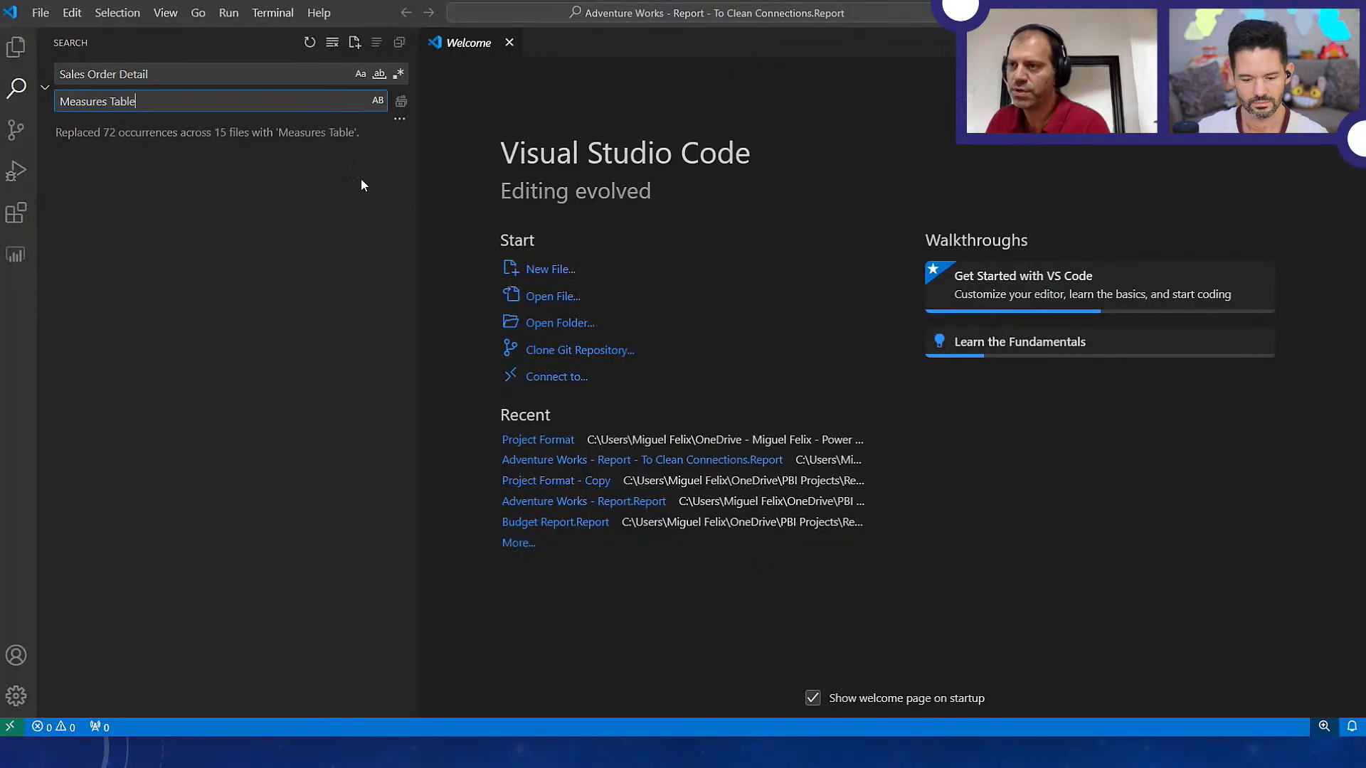
left_click(15, 47)
left_click(63, 126)
left_click(57, 163)
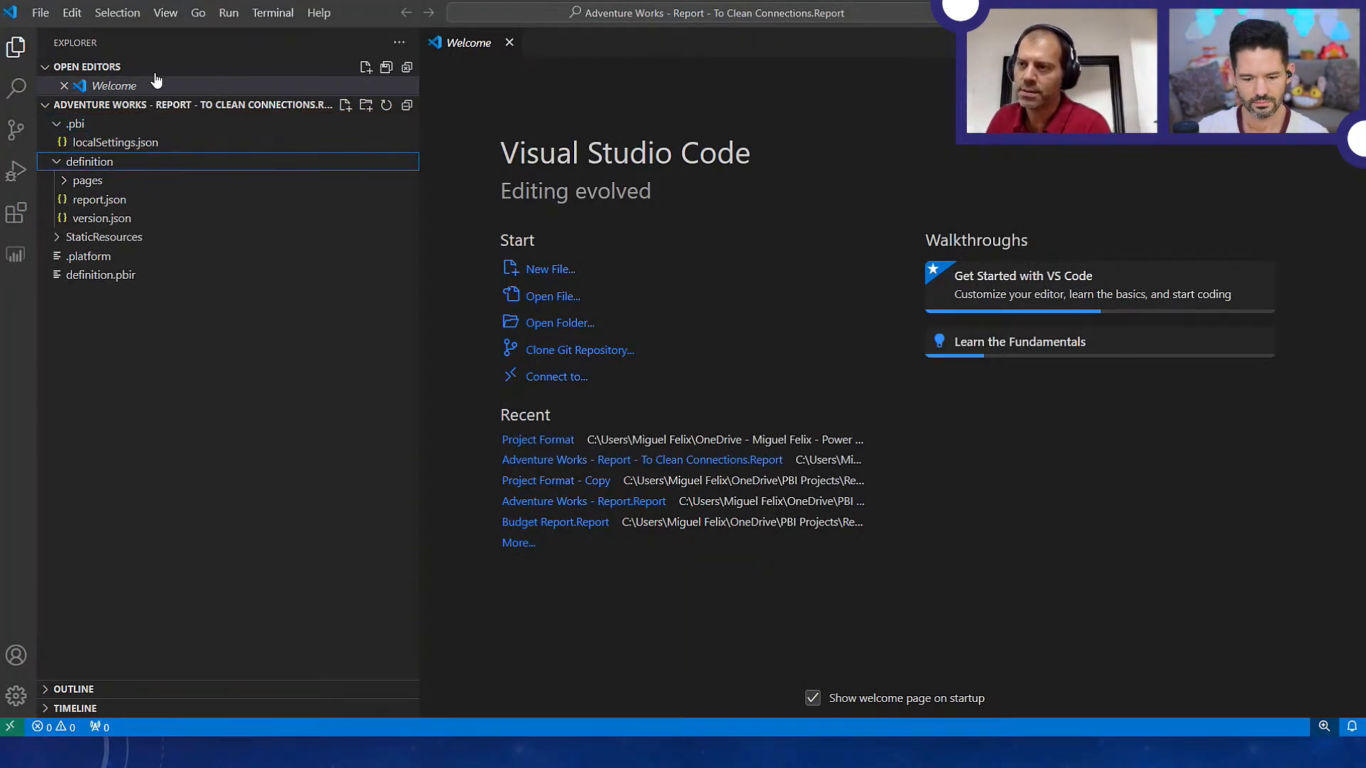
Search the report's files for "theme", look through the matches, and refine the search to "theme.json"
left_click(15, 89)
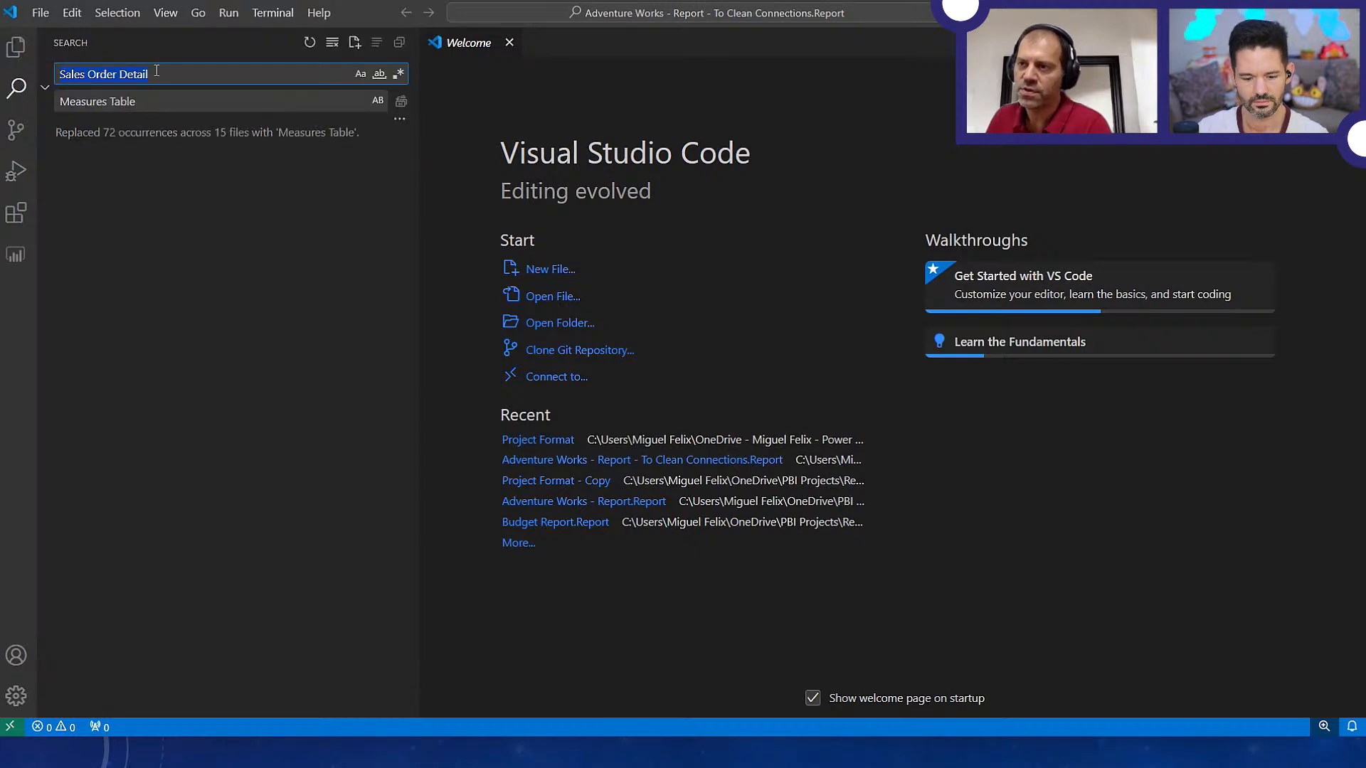
type("theme")
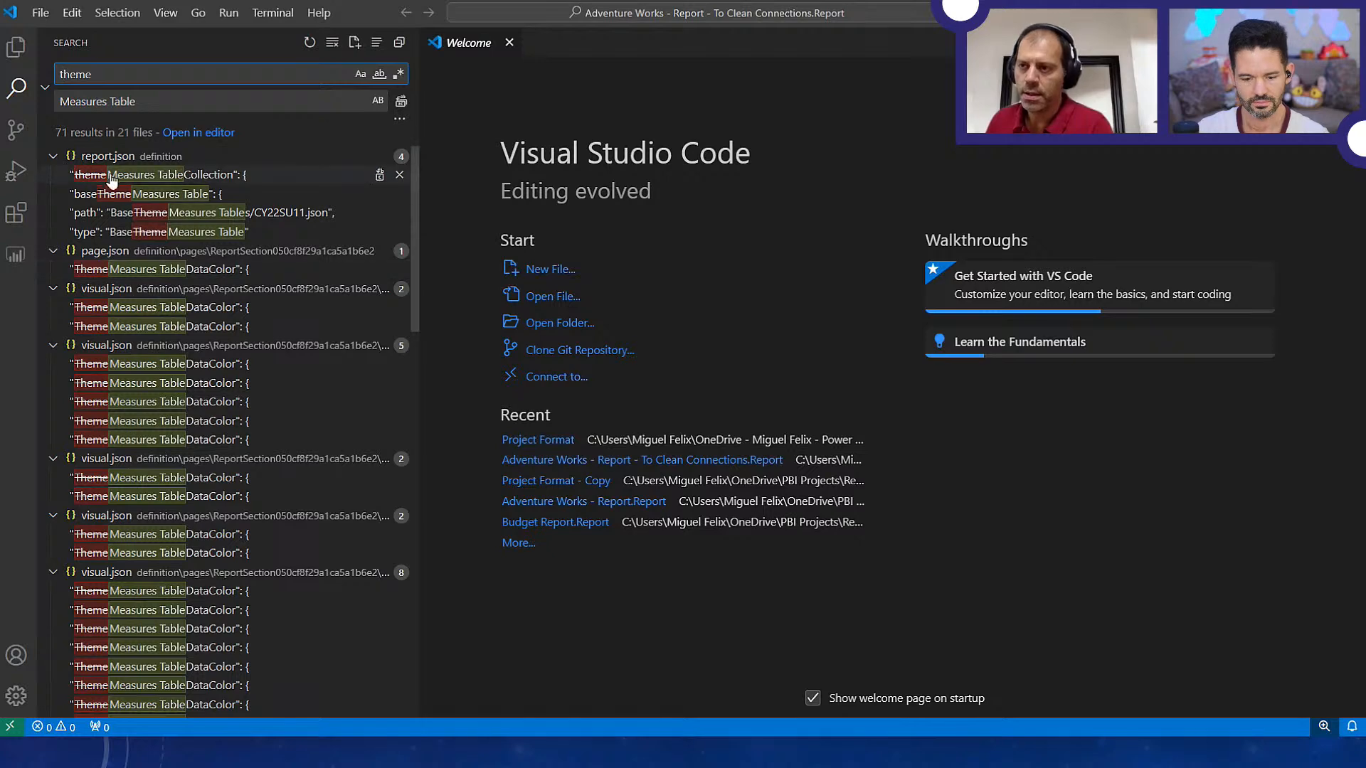
scroll(164, 547, "down", 5)
scroll(179, 622, "down", 10)
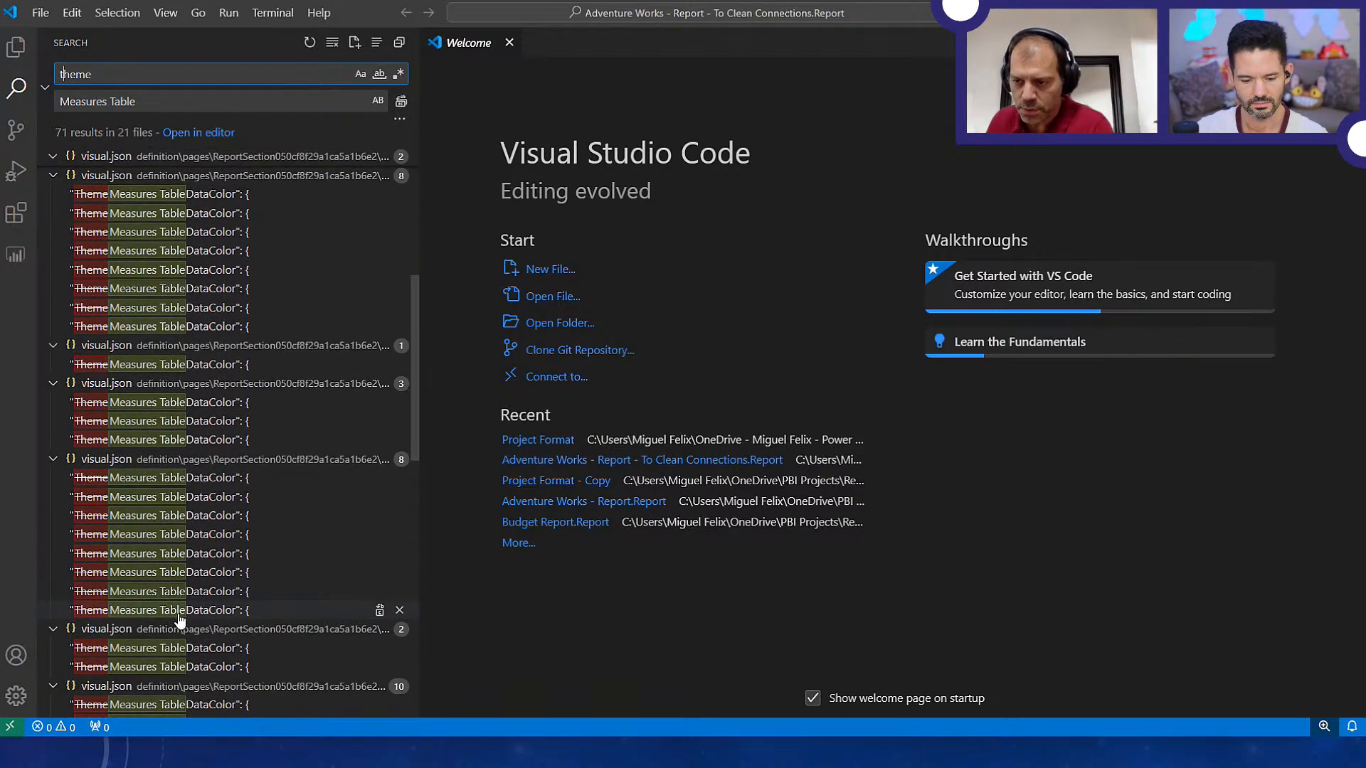
scroll(179, 622, "down", 1)
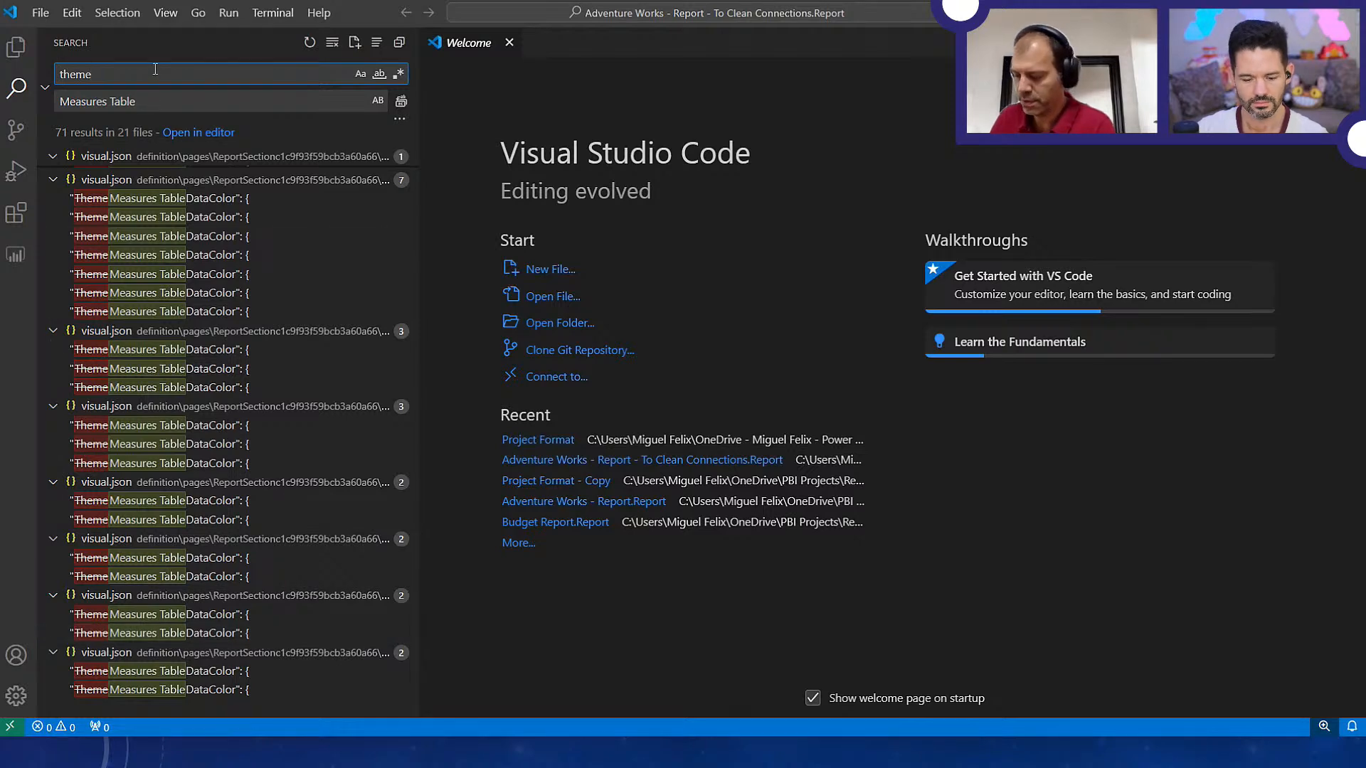
type(".json")
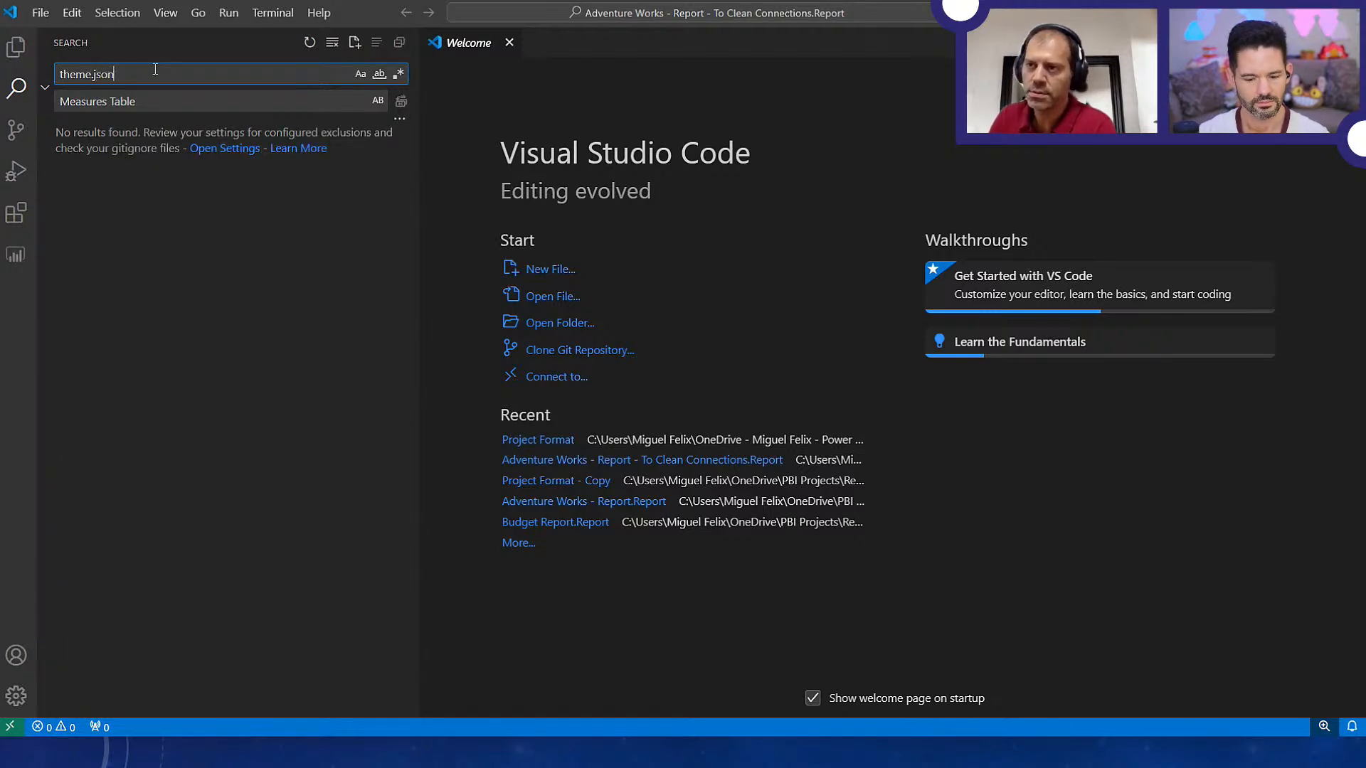
Switch to File Explorer and expand the Adventure Works - Report.Report folder and its definition folder
key("alt+Tab")
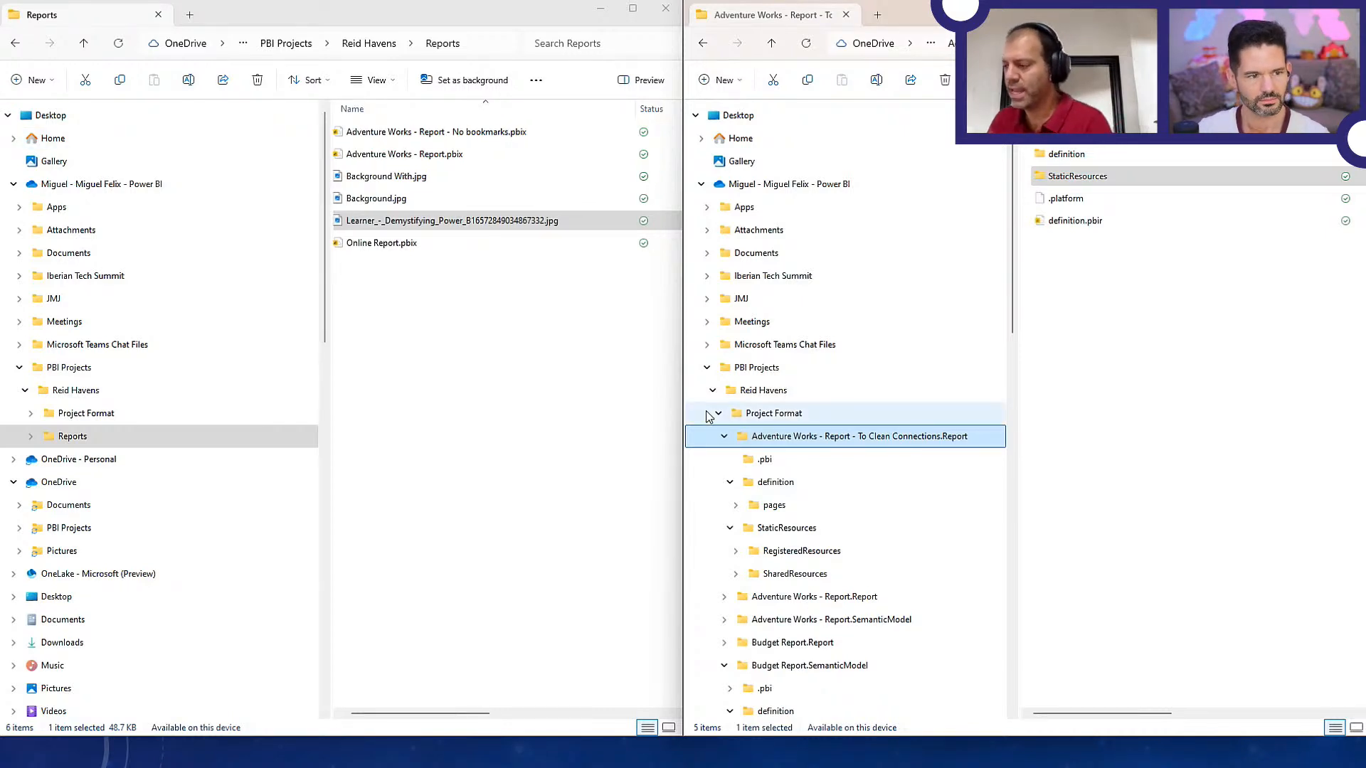
scroll(765, 569, "down", 5)
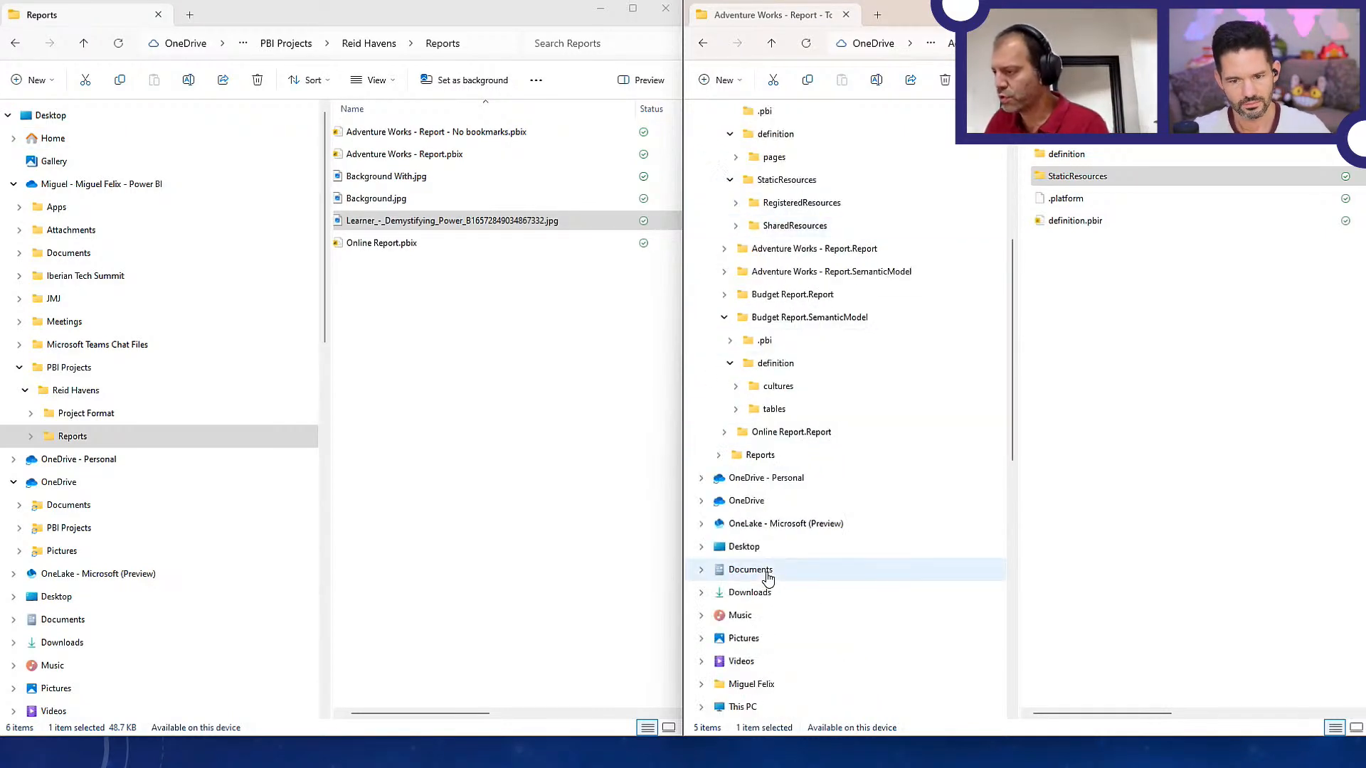
scroll(763, 546, "up", 2)
left_click(774, 436)
left_click(774, 365)
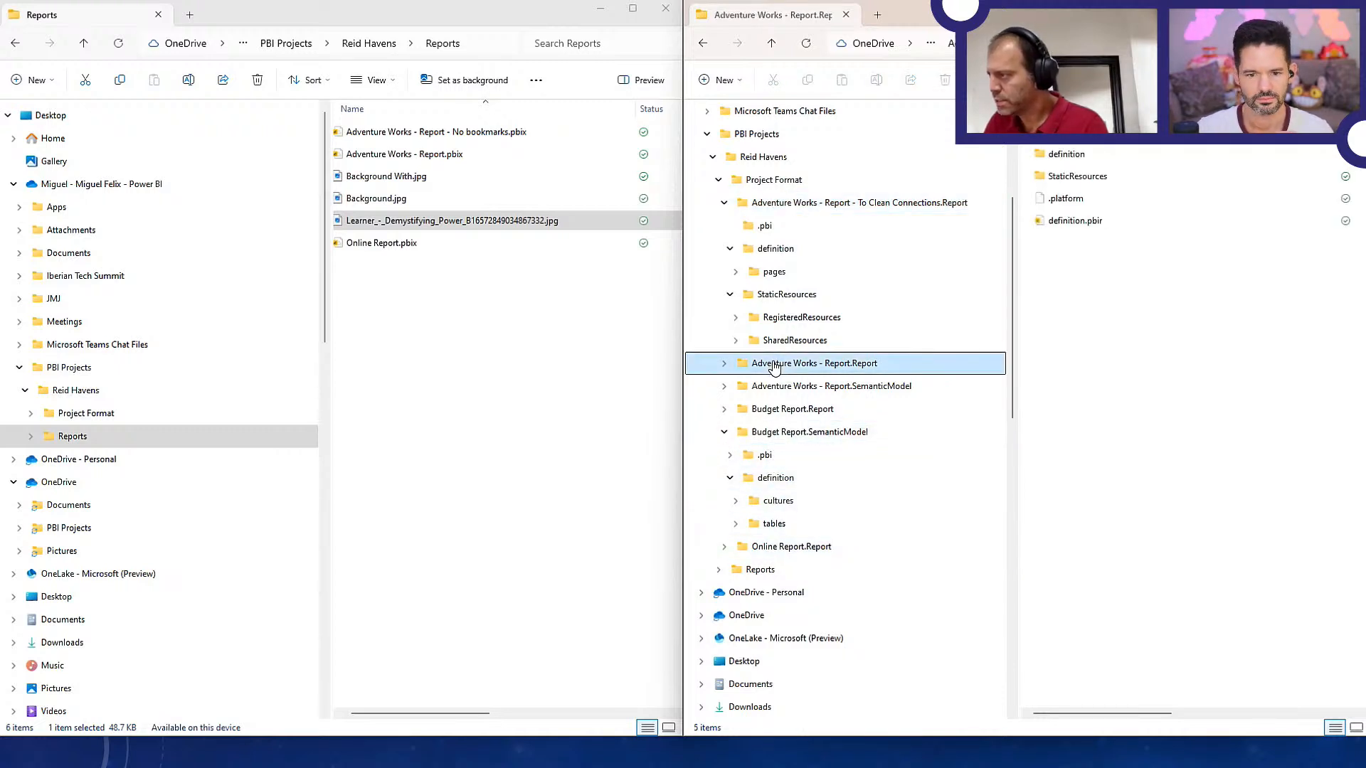
left_click(723, 363)
left_click(730, 409)
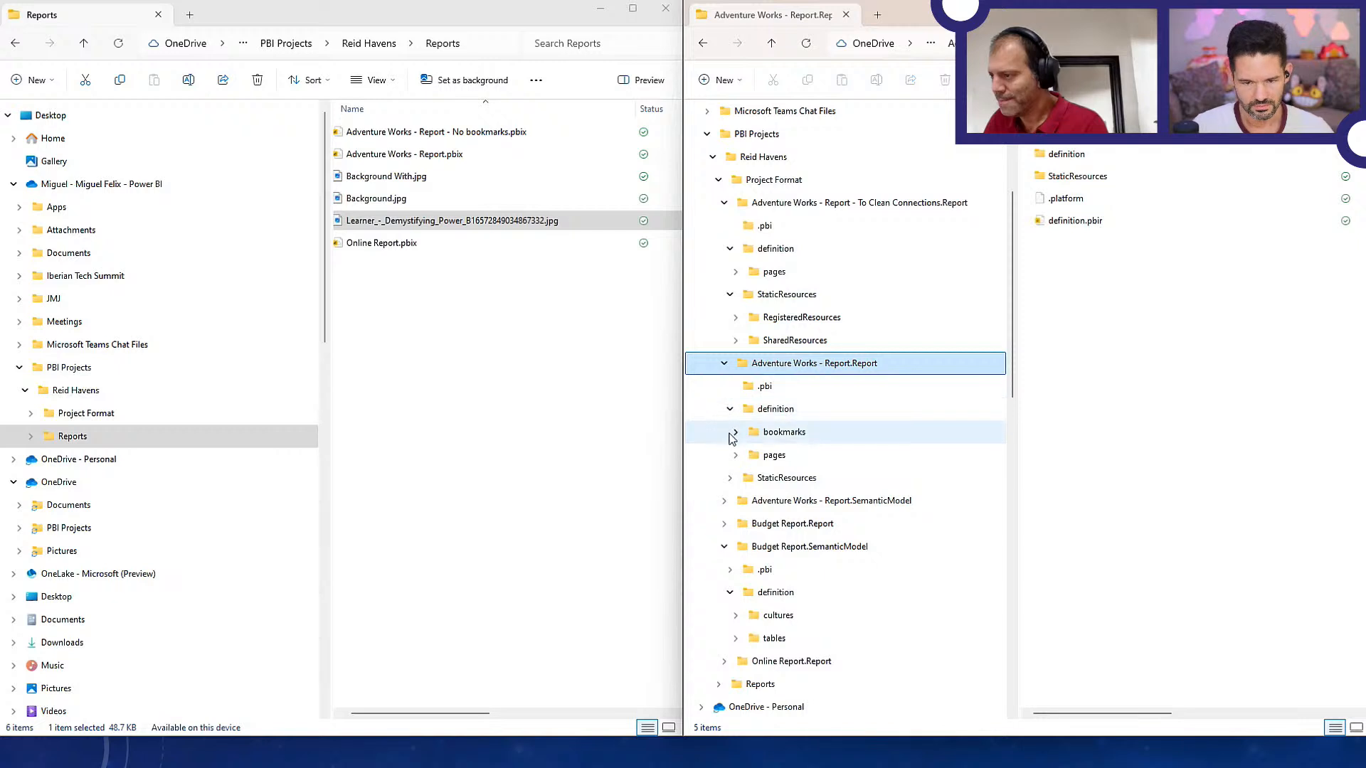
Expand the same report's StaticResources subfolders and open BaseThemes under SharedResources
left_click(731, 478)
left_click(735, 524)
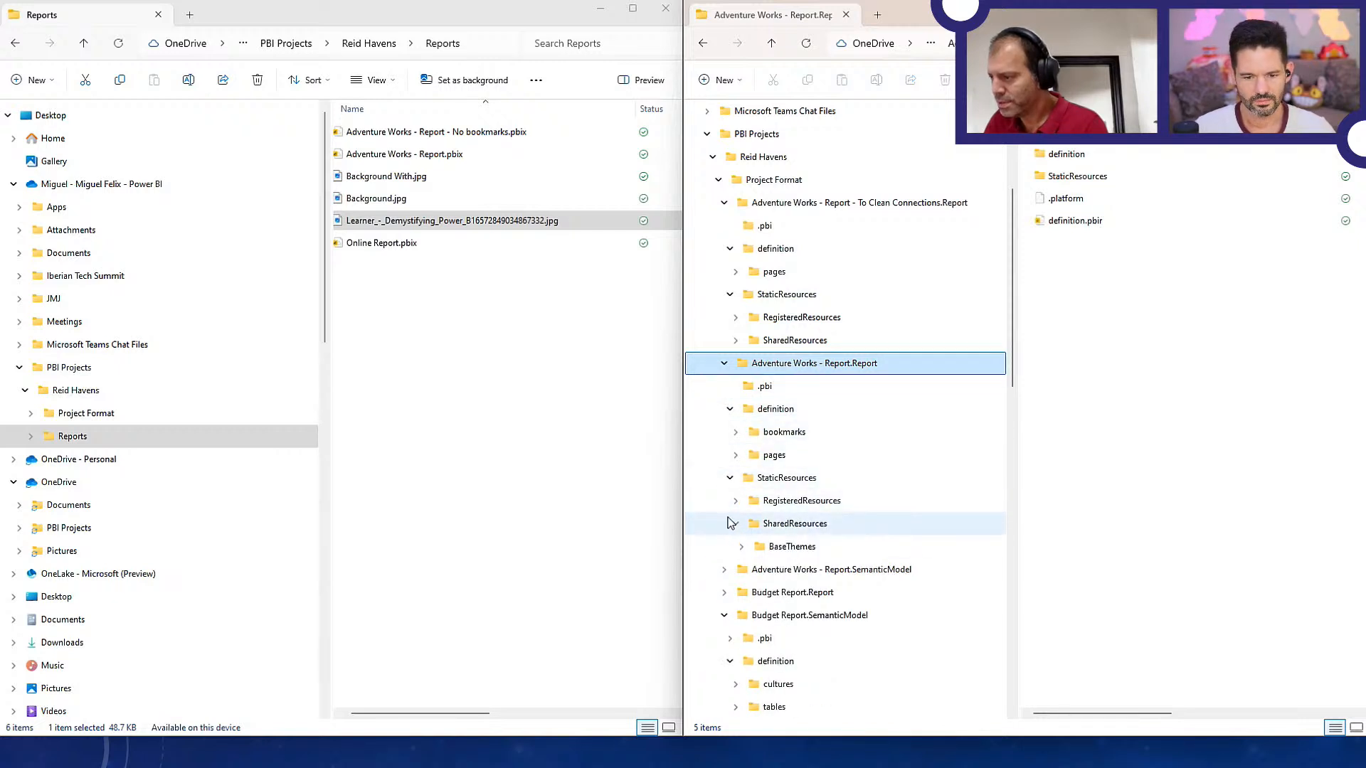
left_click(736, 501)
left_click(786, 547)
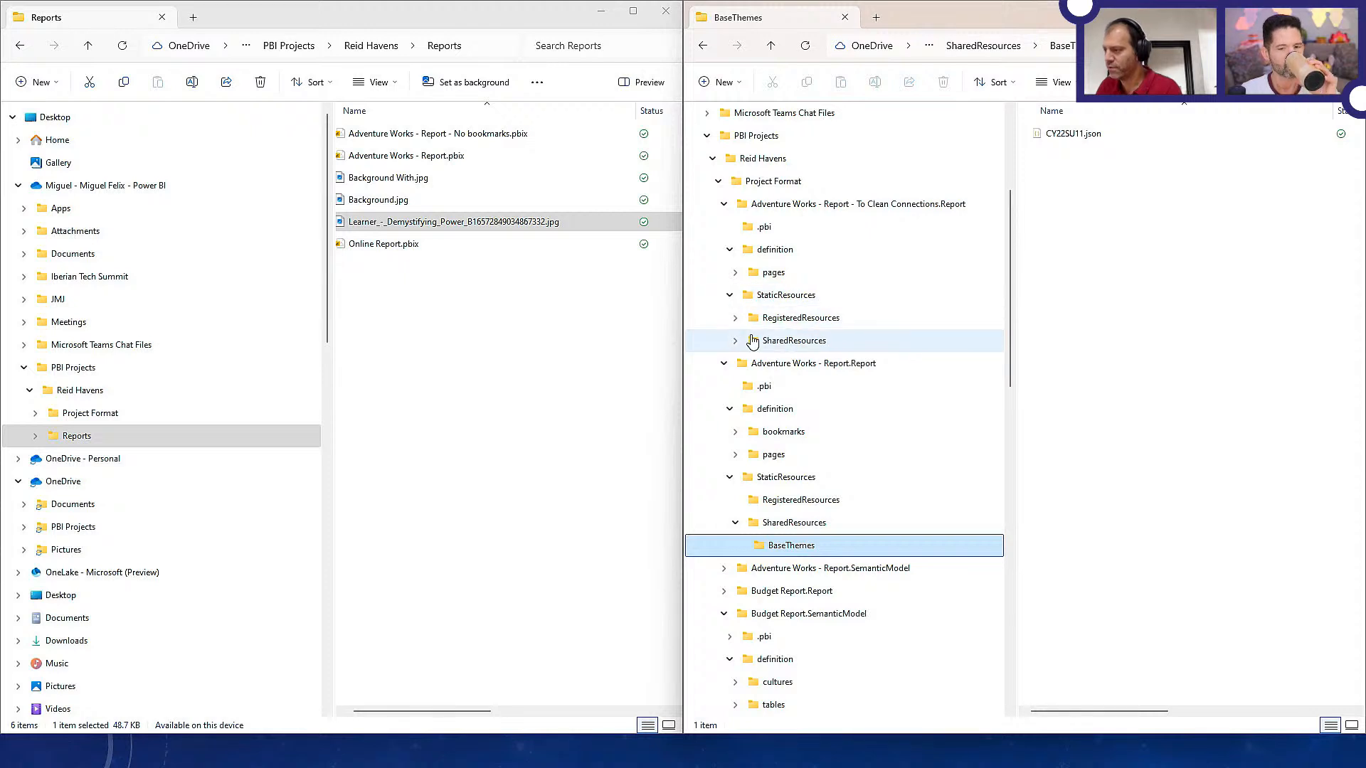
Open the To Clean Connections report's BaseThemes folder under SharedResources and select the CY22SU11.json theme file
left_click(789, 341)
left_click(785, 369)
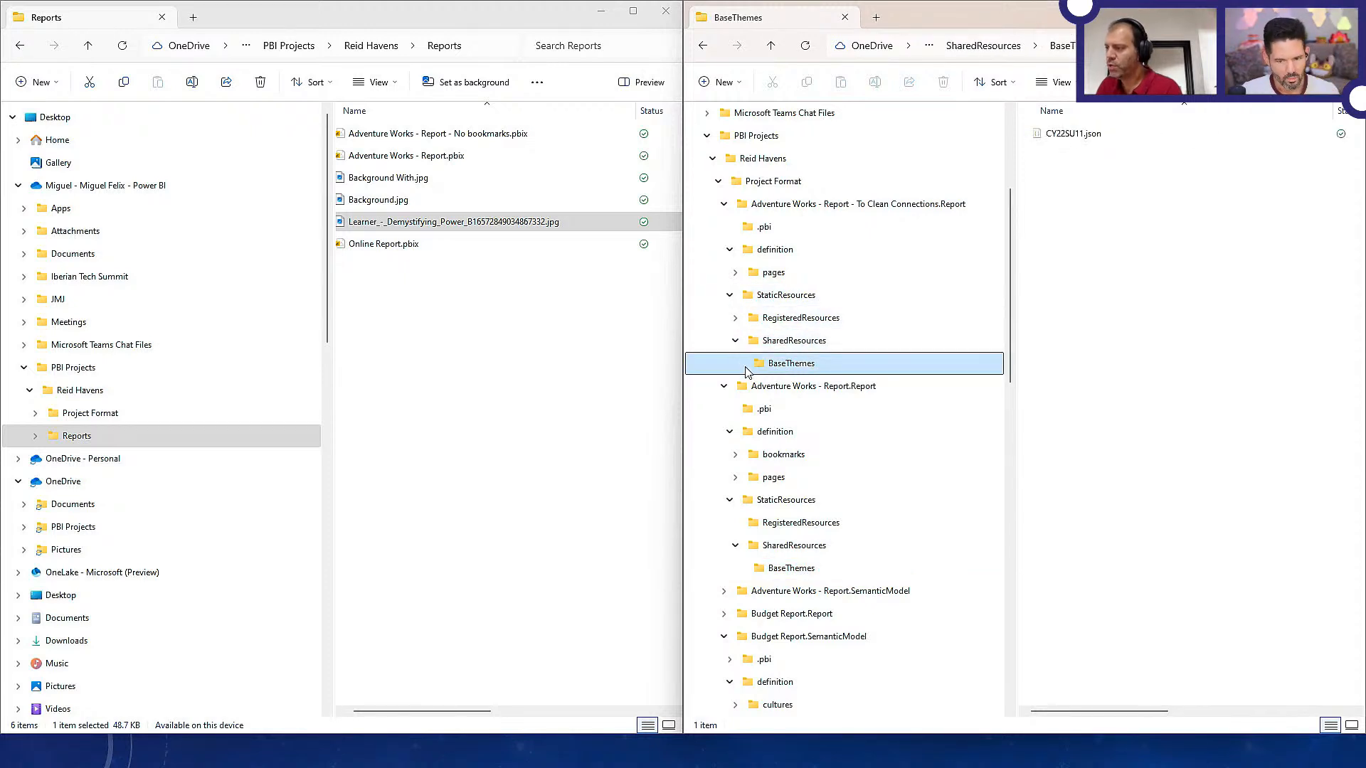
left_click(1075, 135)
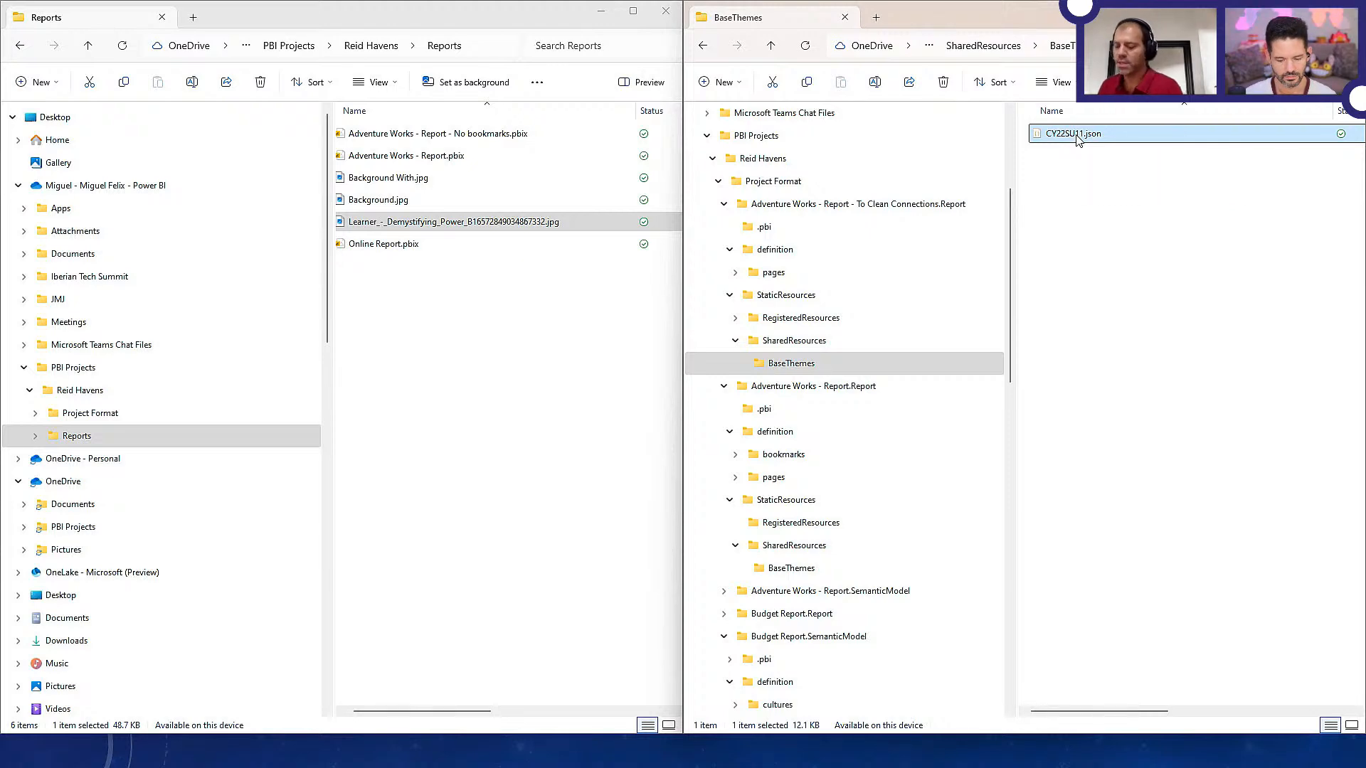
Switch to the slide presentation and advance from the Demo slide to "Why use developer mode"
key("alt+Tab")
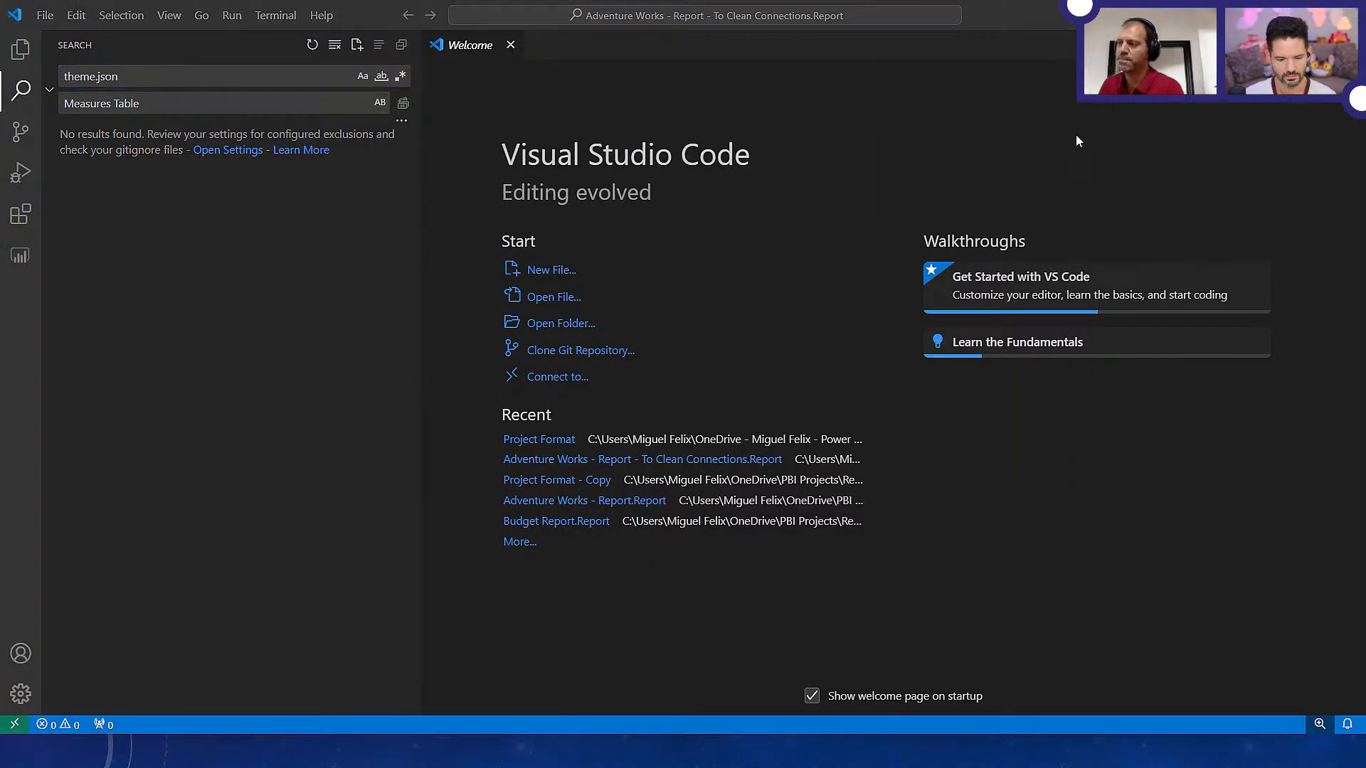
key("alt+Tab")
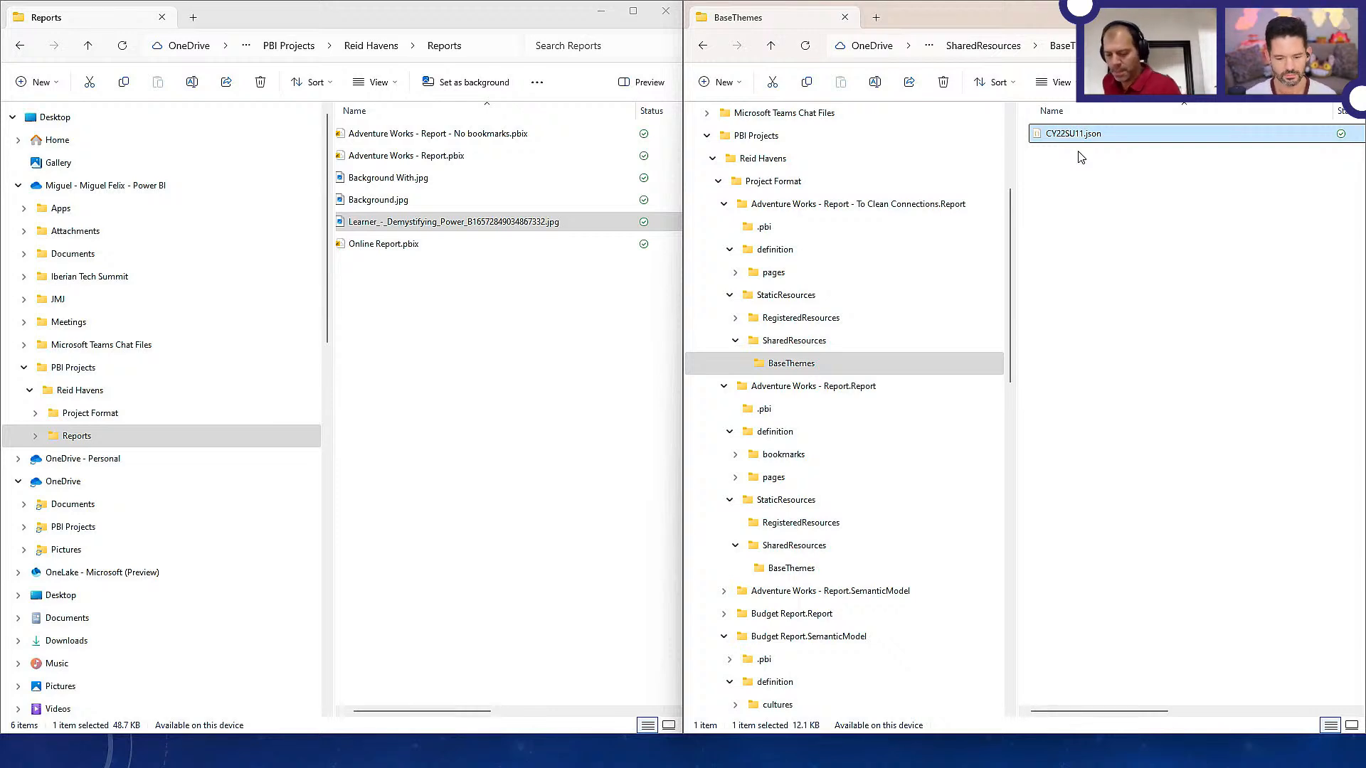
key("alt+Tab")
key("alt+Tab")
key("alt+Tab")
key("alt+Tab")
key("alt+Tab")
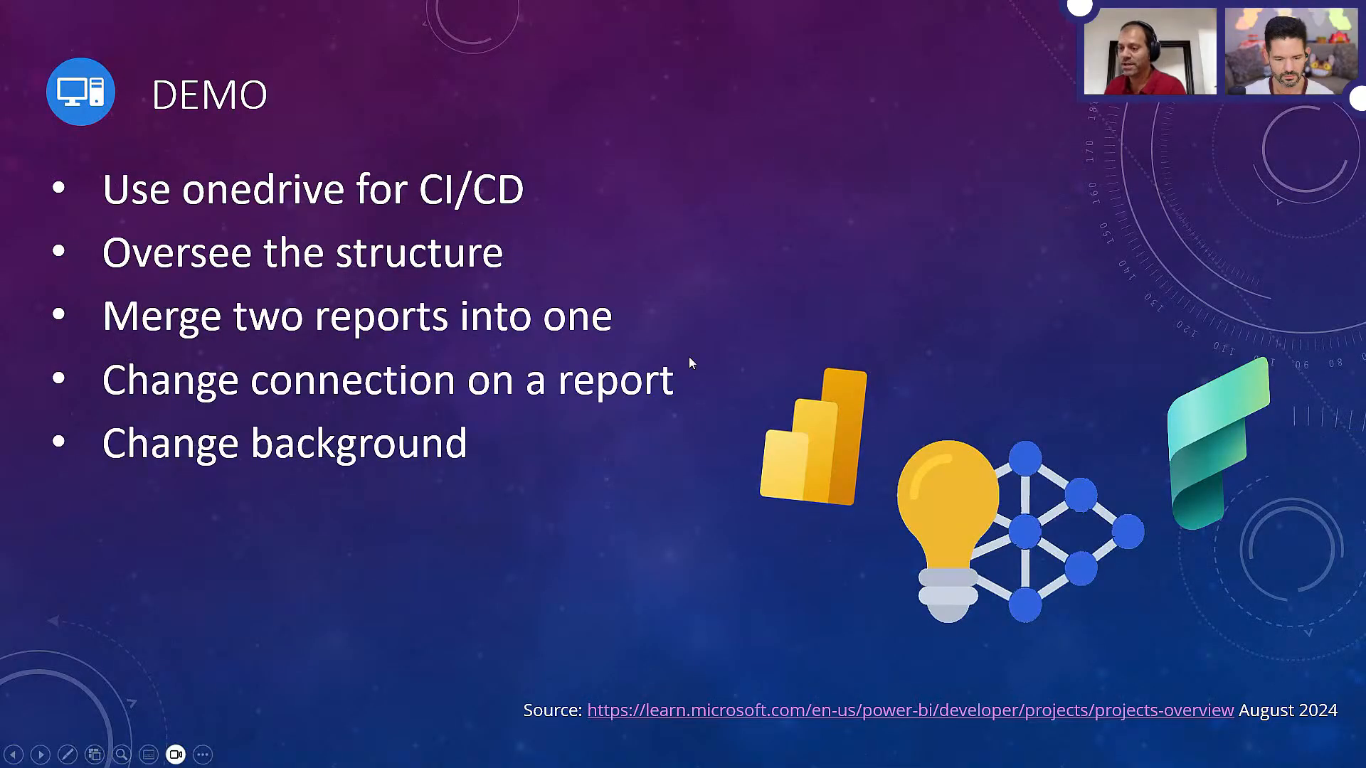
left_click(689, 357)
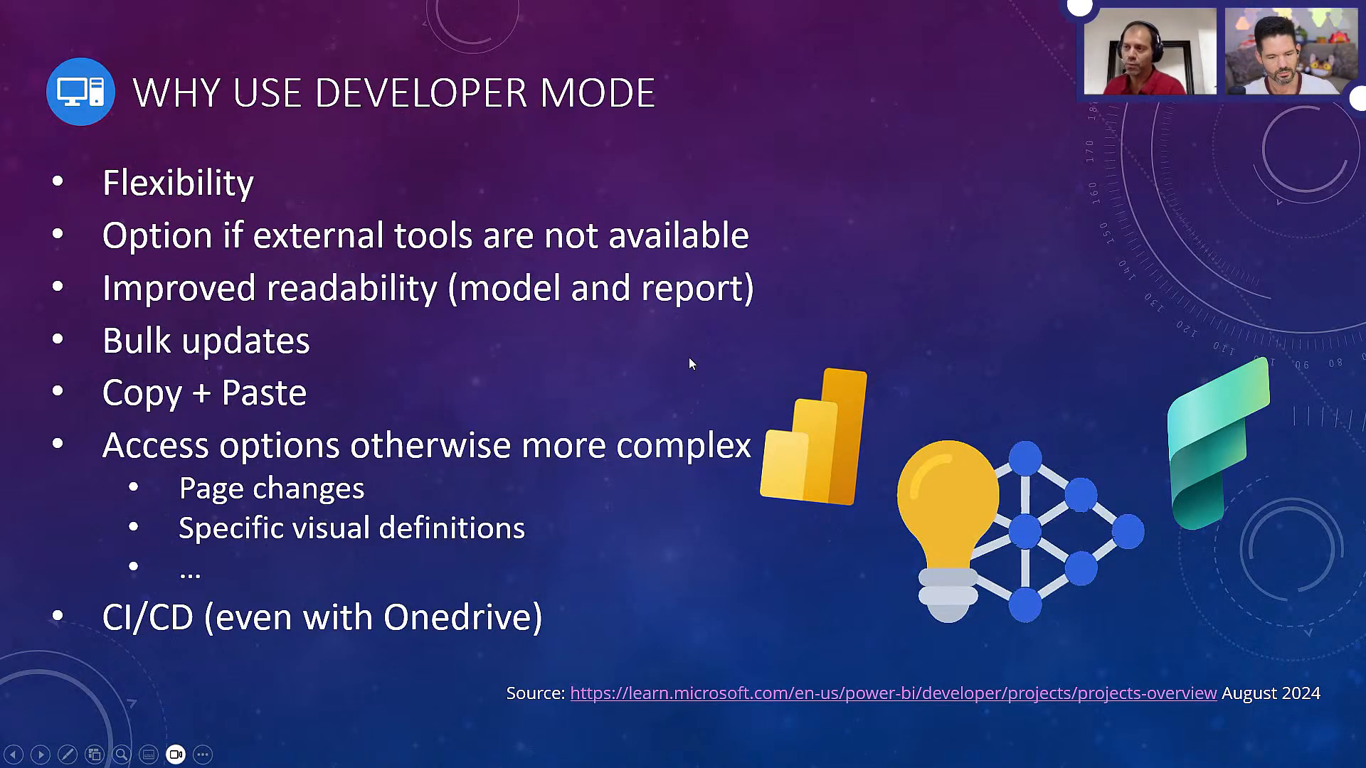